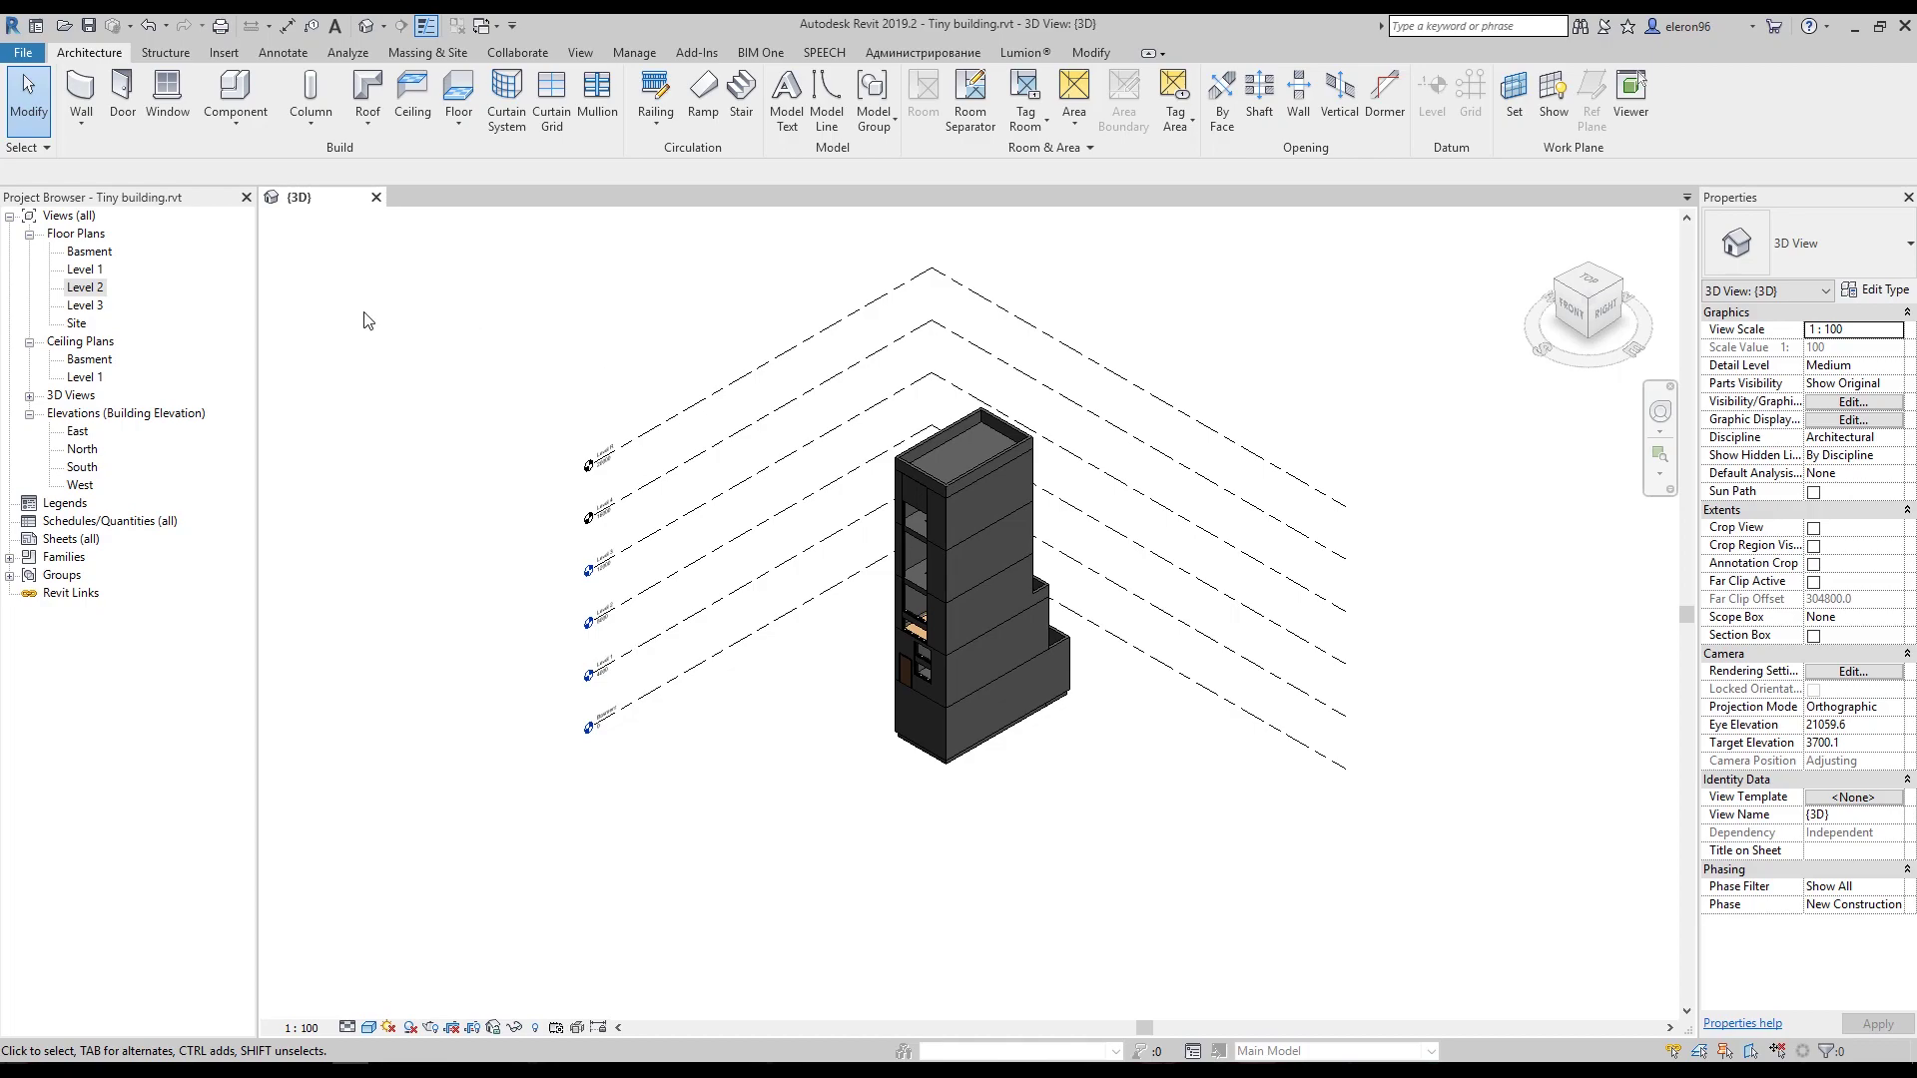
# Open the Level 1 and then the Level 2 floor plan and check the underlying plans image in Level 2.
pyautogui.doubleClick(72, 270)
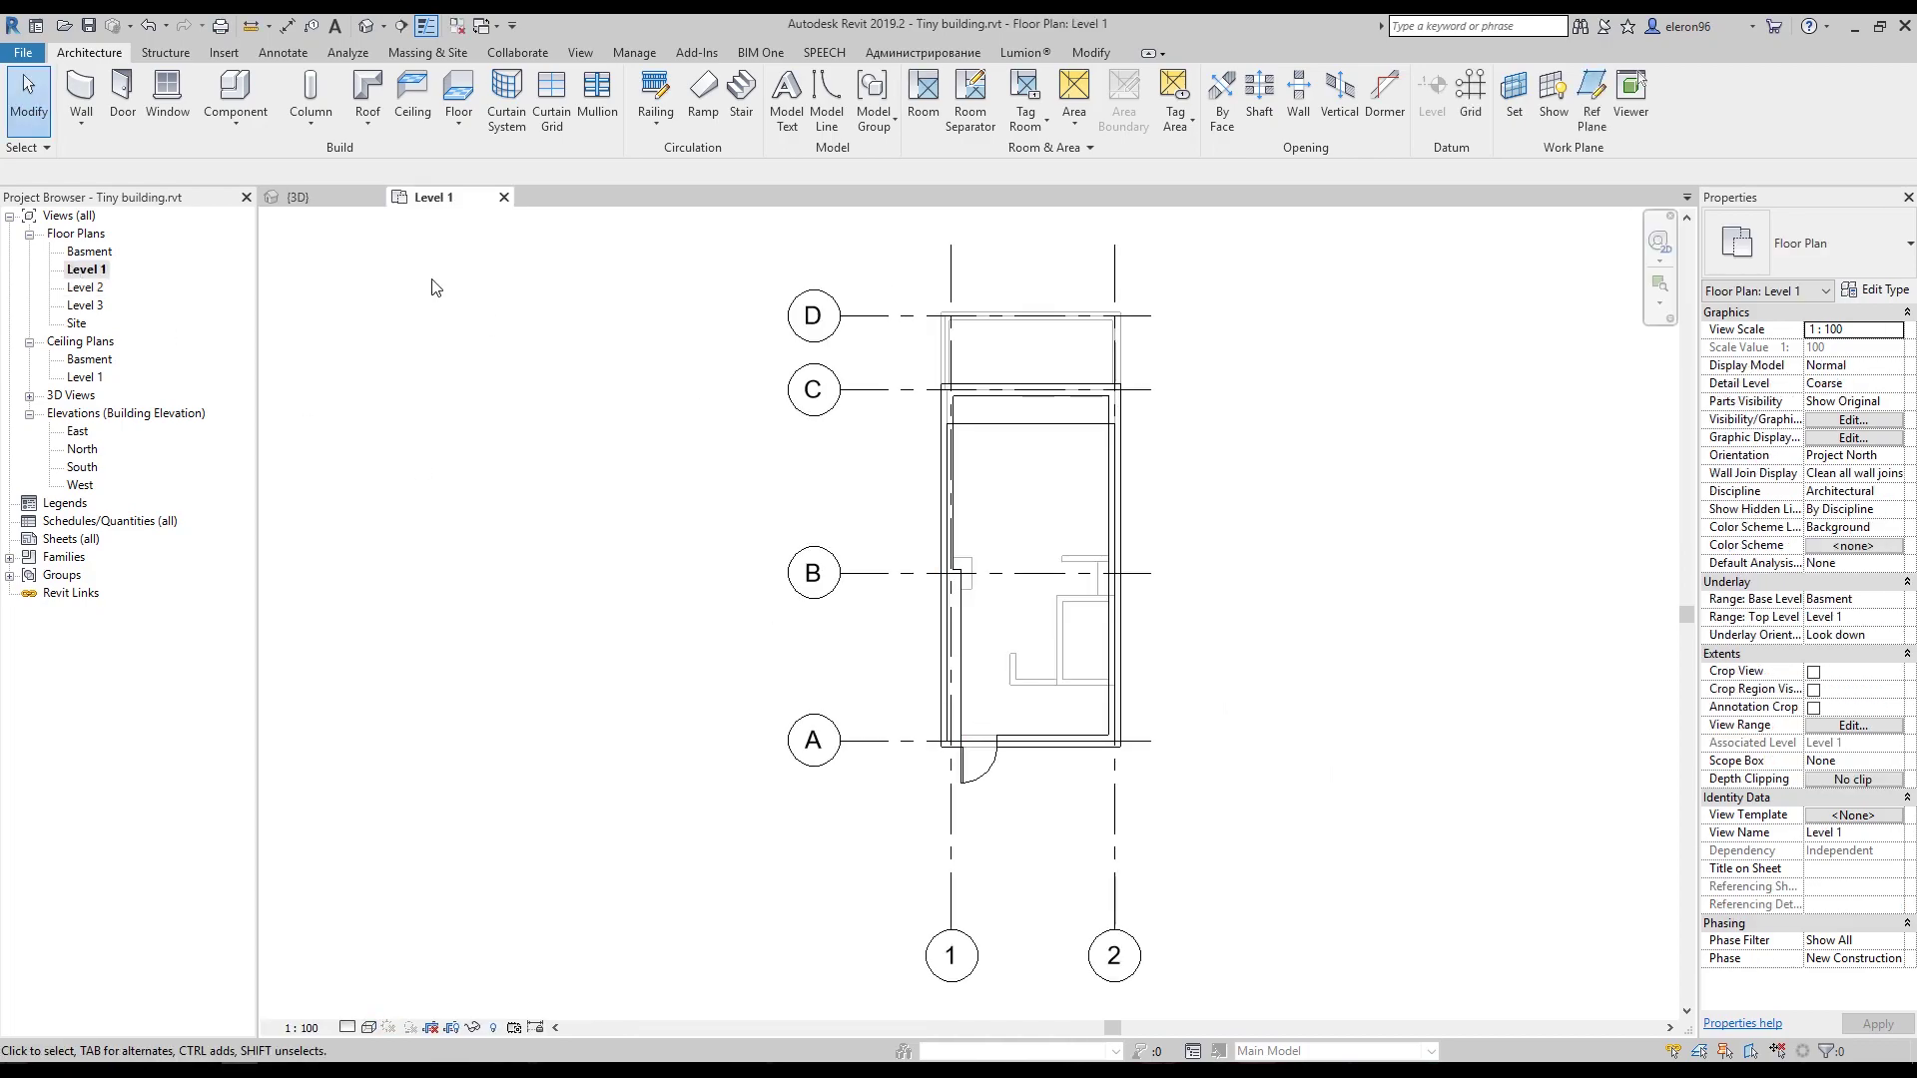
pyautogui.doubleClick(93, 290)
pyautogui.scroll(-5, 1038, 439)
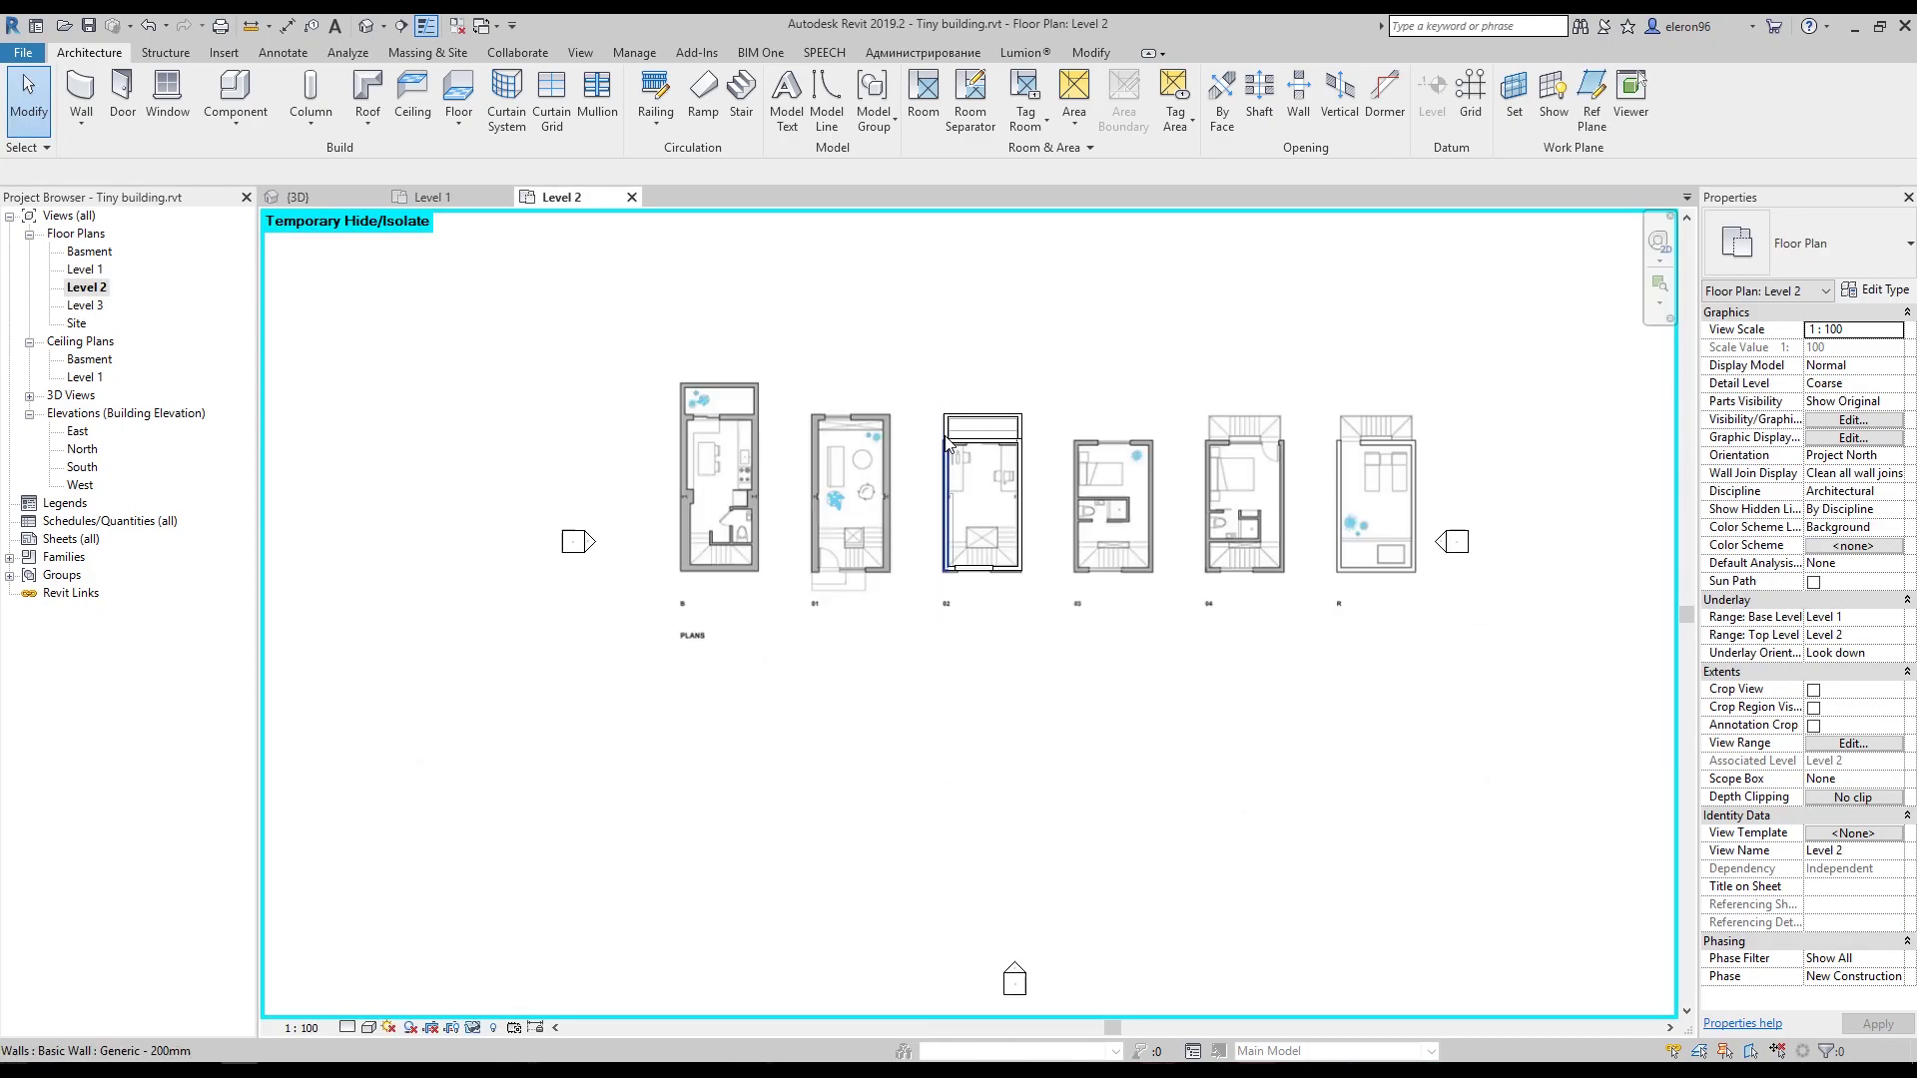
pyautogui.click(1082, 357)
pyautogui.scroll(3, 1098, 449)
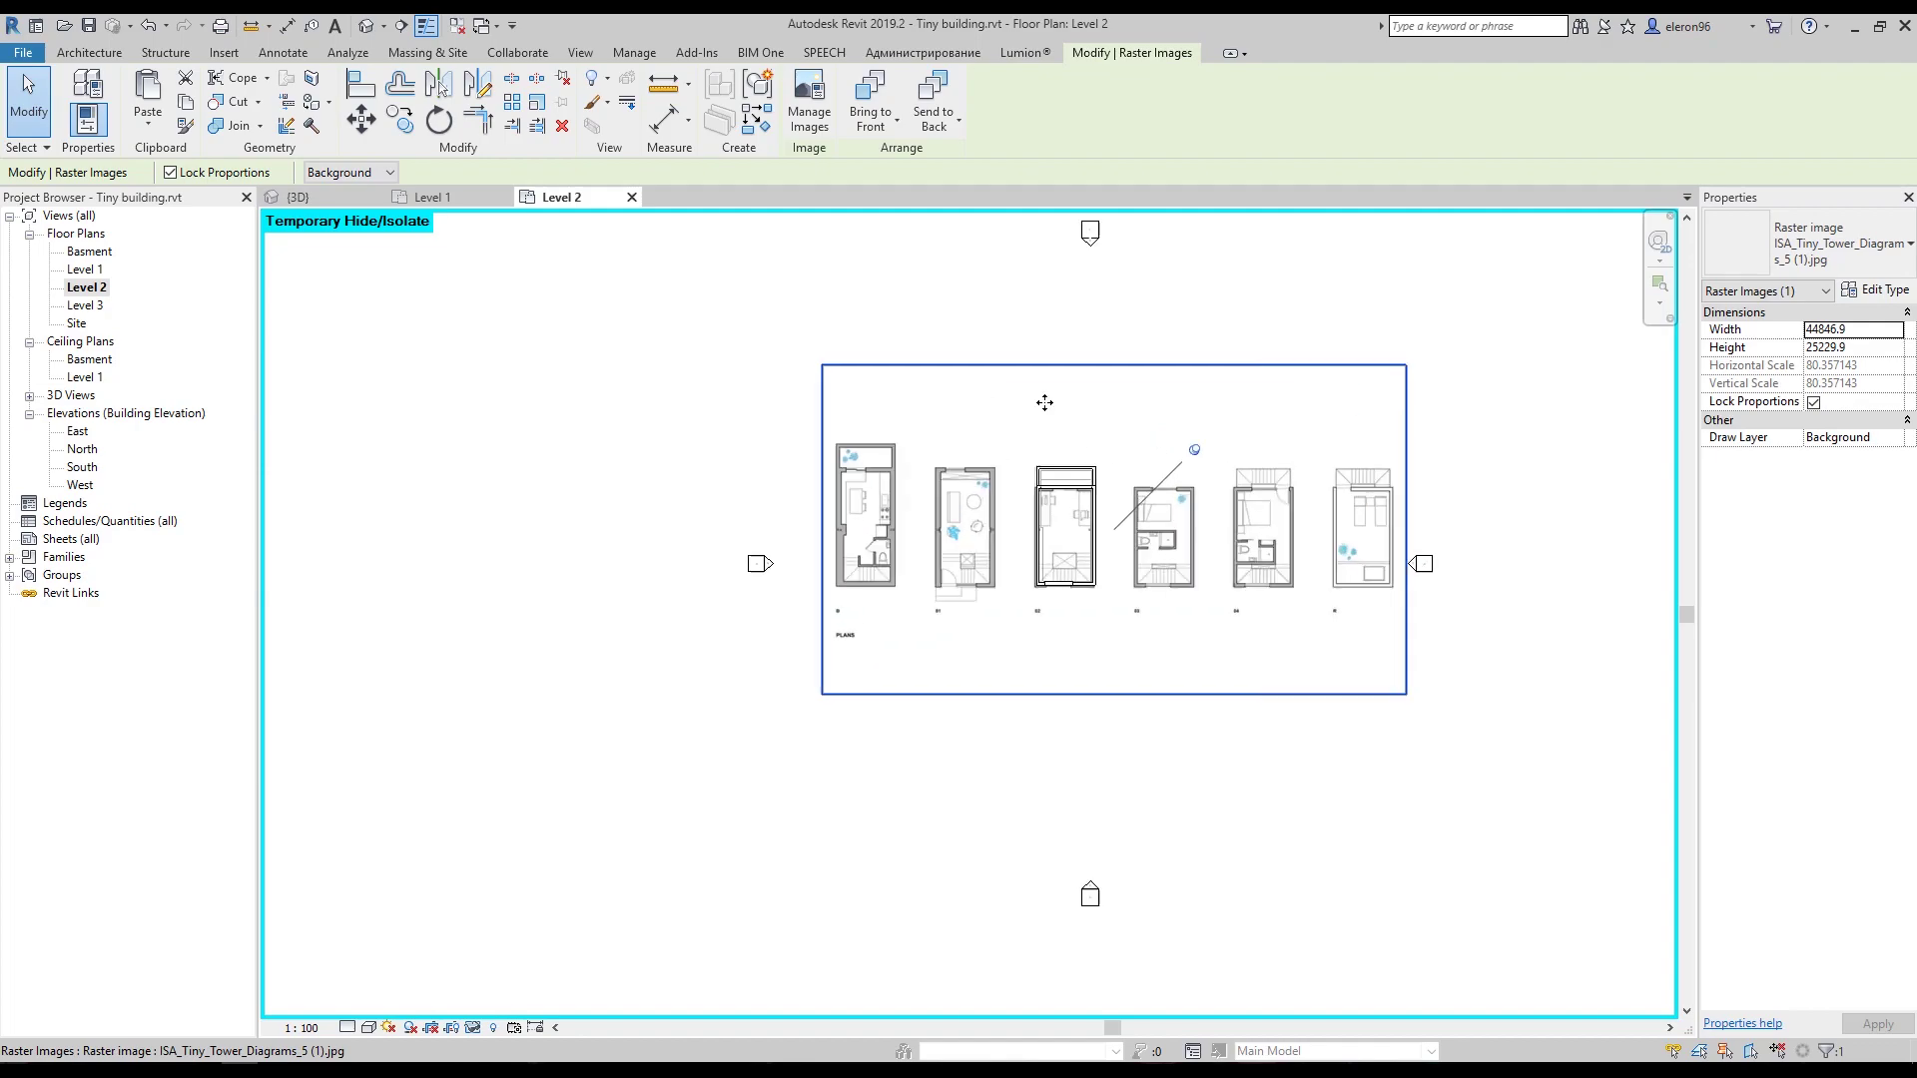
pyautogui.click(1361, 779)
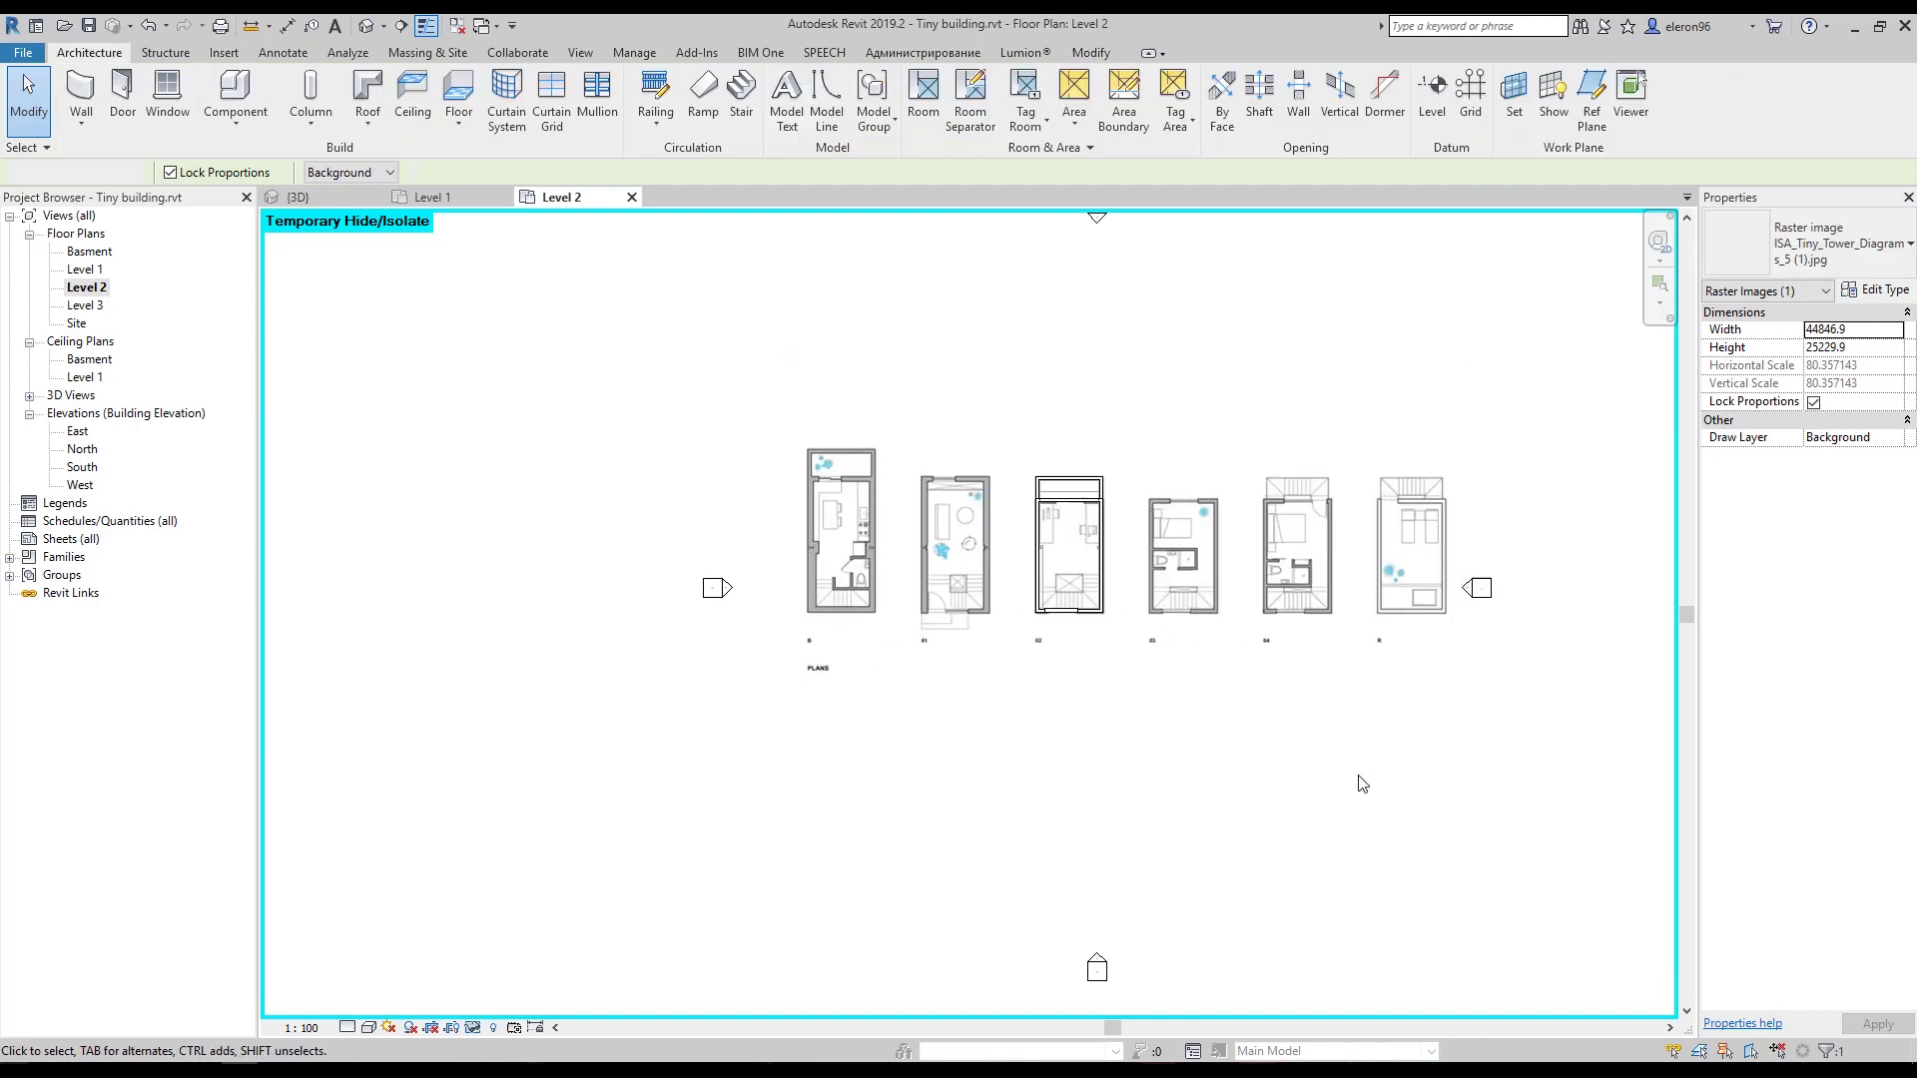
# Reset the temporary hide/isolate in the Level 2 plan to bring back the hidden floor.
pyautogui.scroll(2, 1173, 576)
pyautogui.click(535, 1026)
pyautogui.click(544, 997)
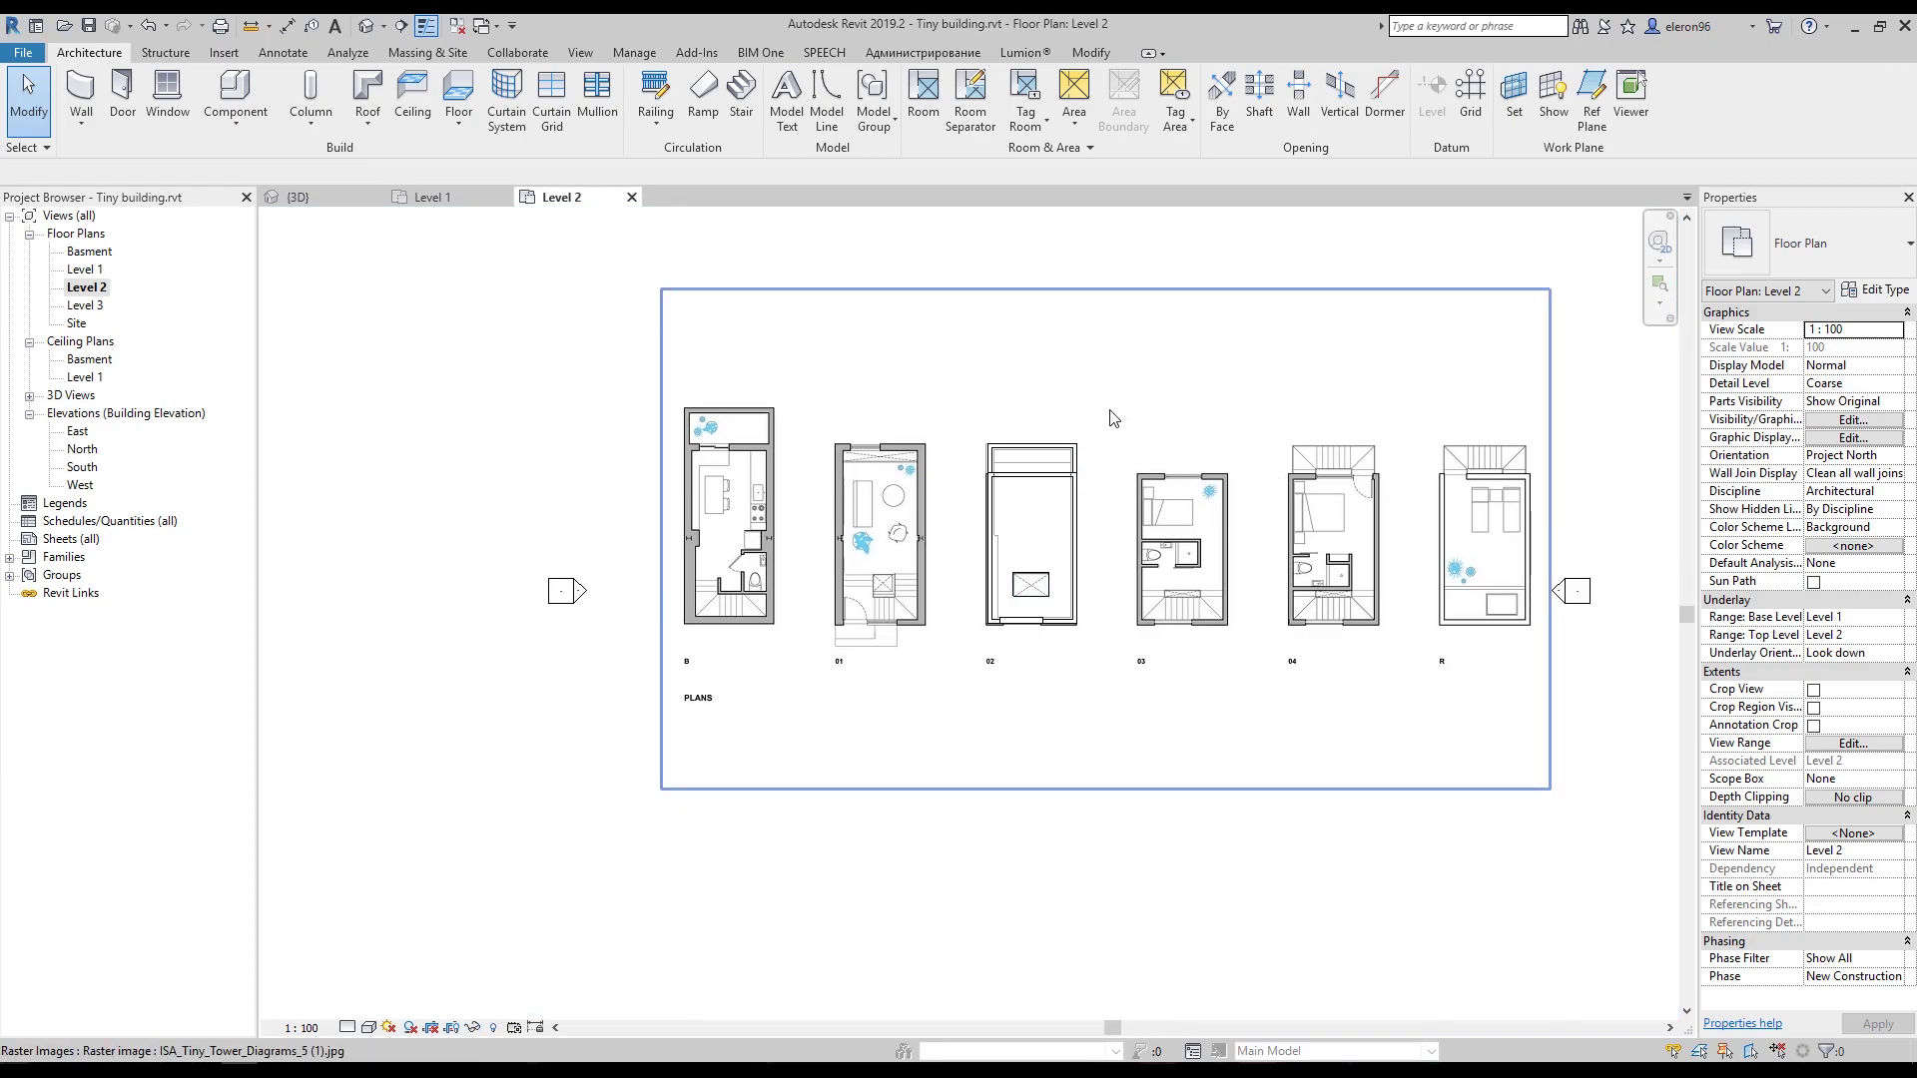
pyautogui.scroll(3, 976, 507)
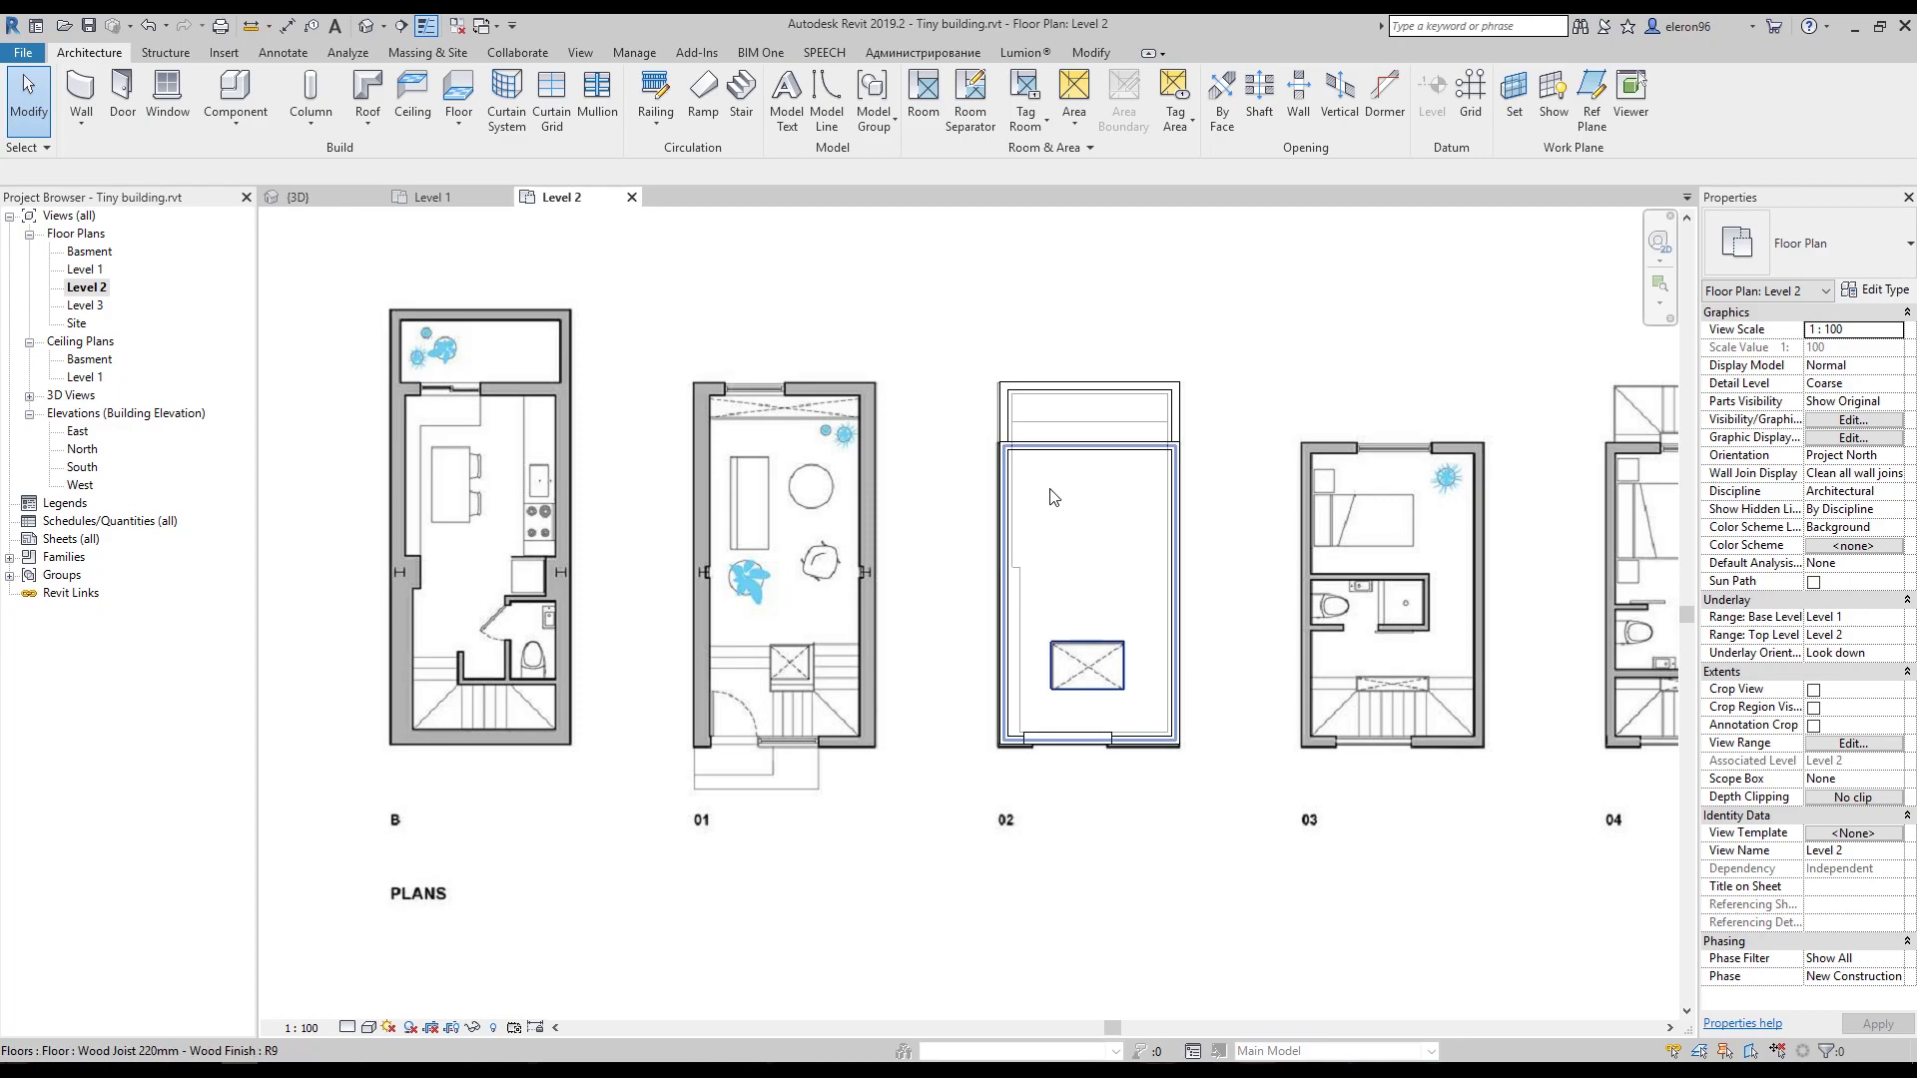
pyautogui.scroll(-5, 1123, 547)
pyautogui.click(1129, 548)
pyautogui.press('Escape')
pyautogui.scroll(3, 1168, 539)
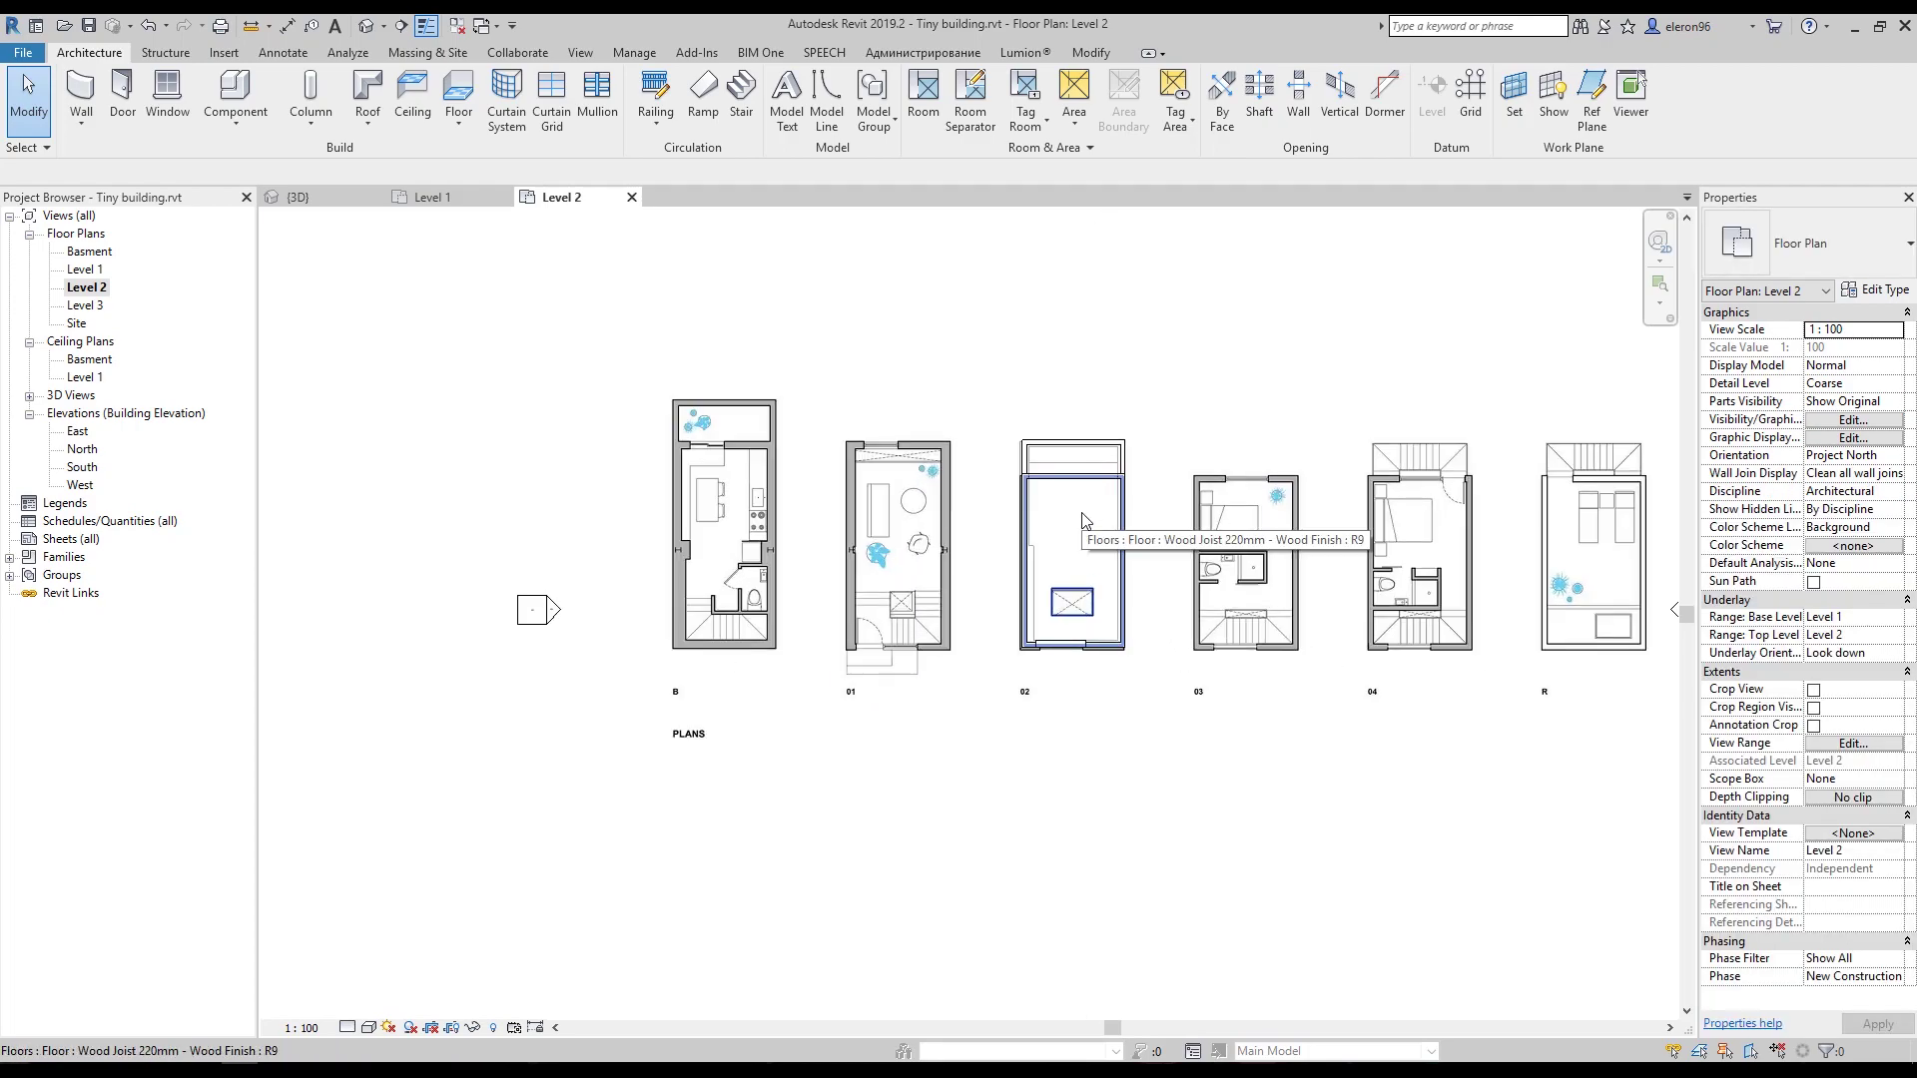
# Temporarily hide the Level 2 wood joist floor to expose plan 02 of the reference image beneath it.
pyautogui.click(1082, 515)
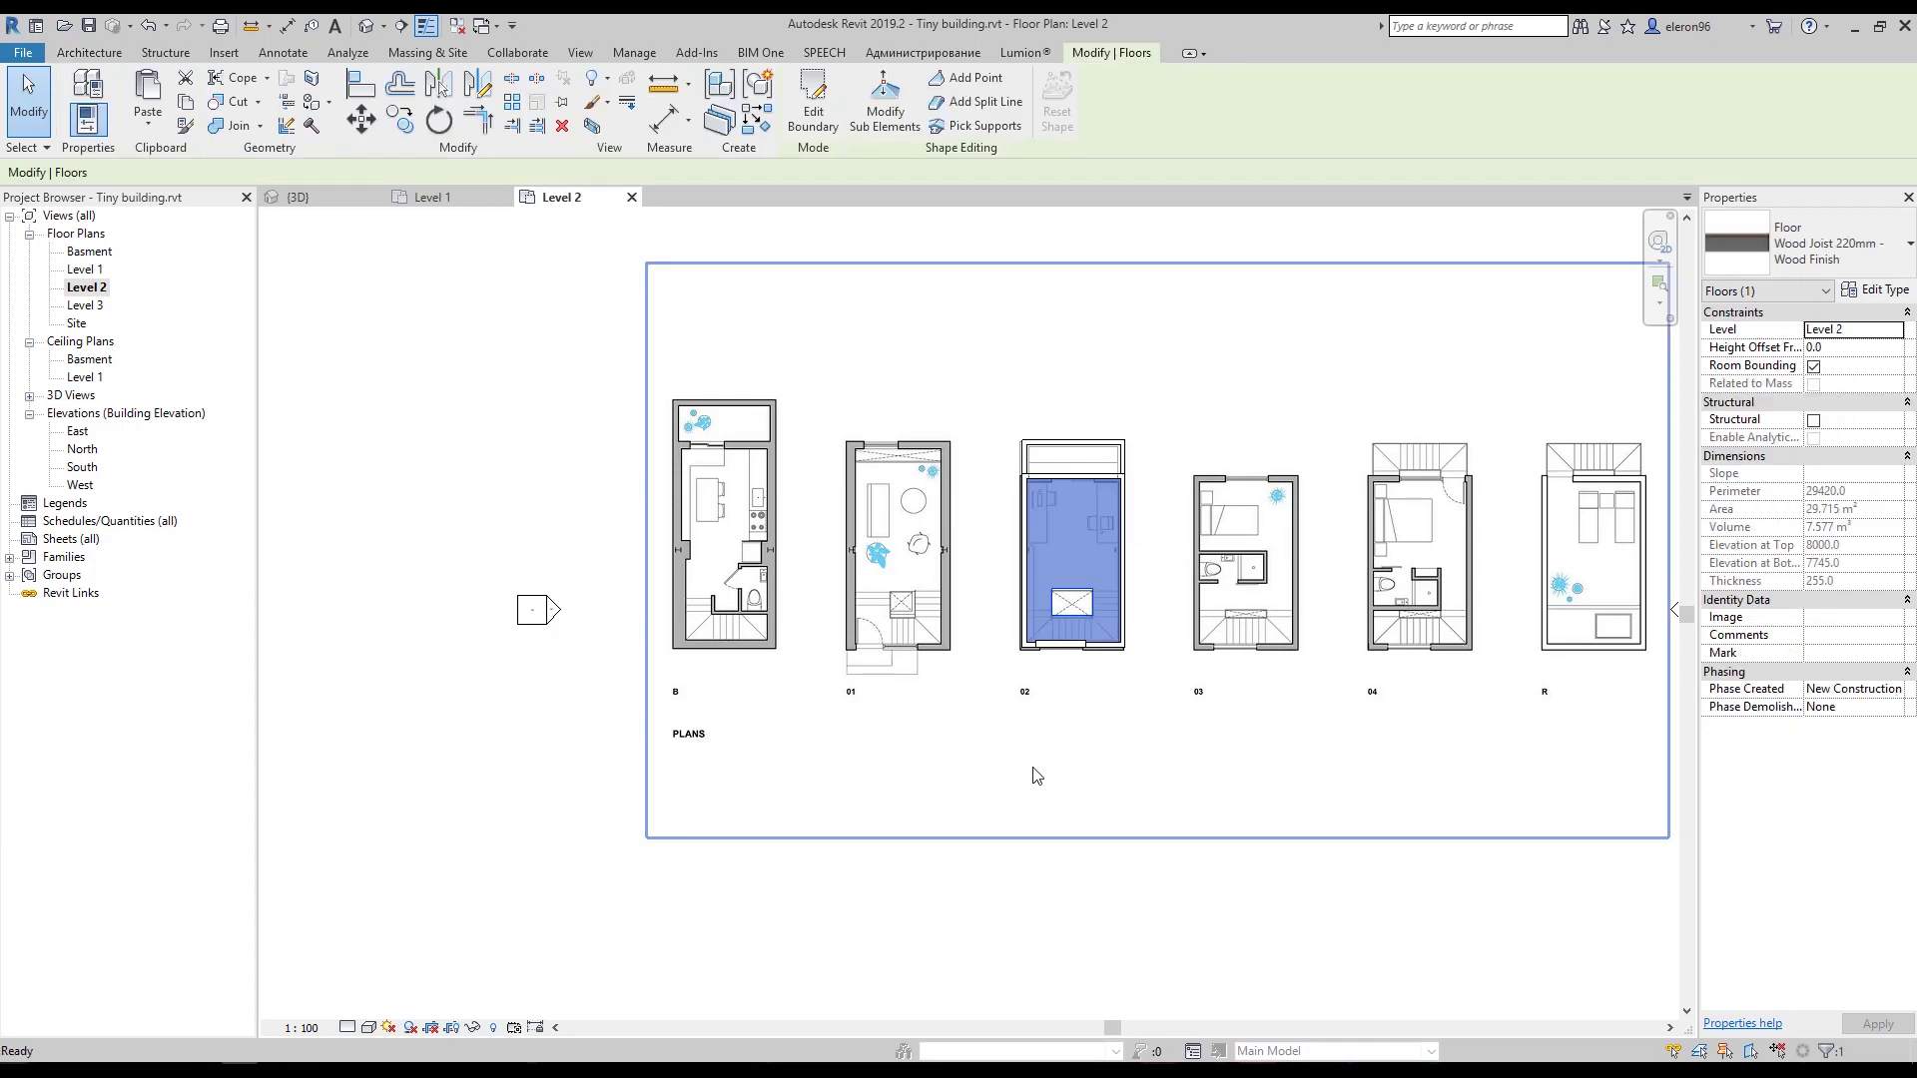
pyautogui.press('h')
pyautogui.press('h')
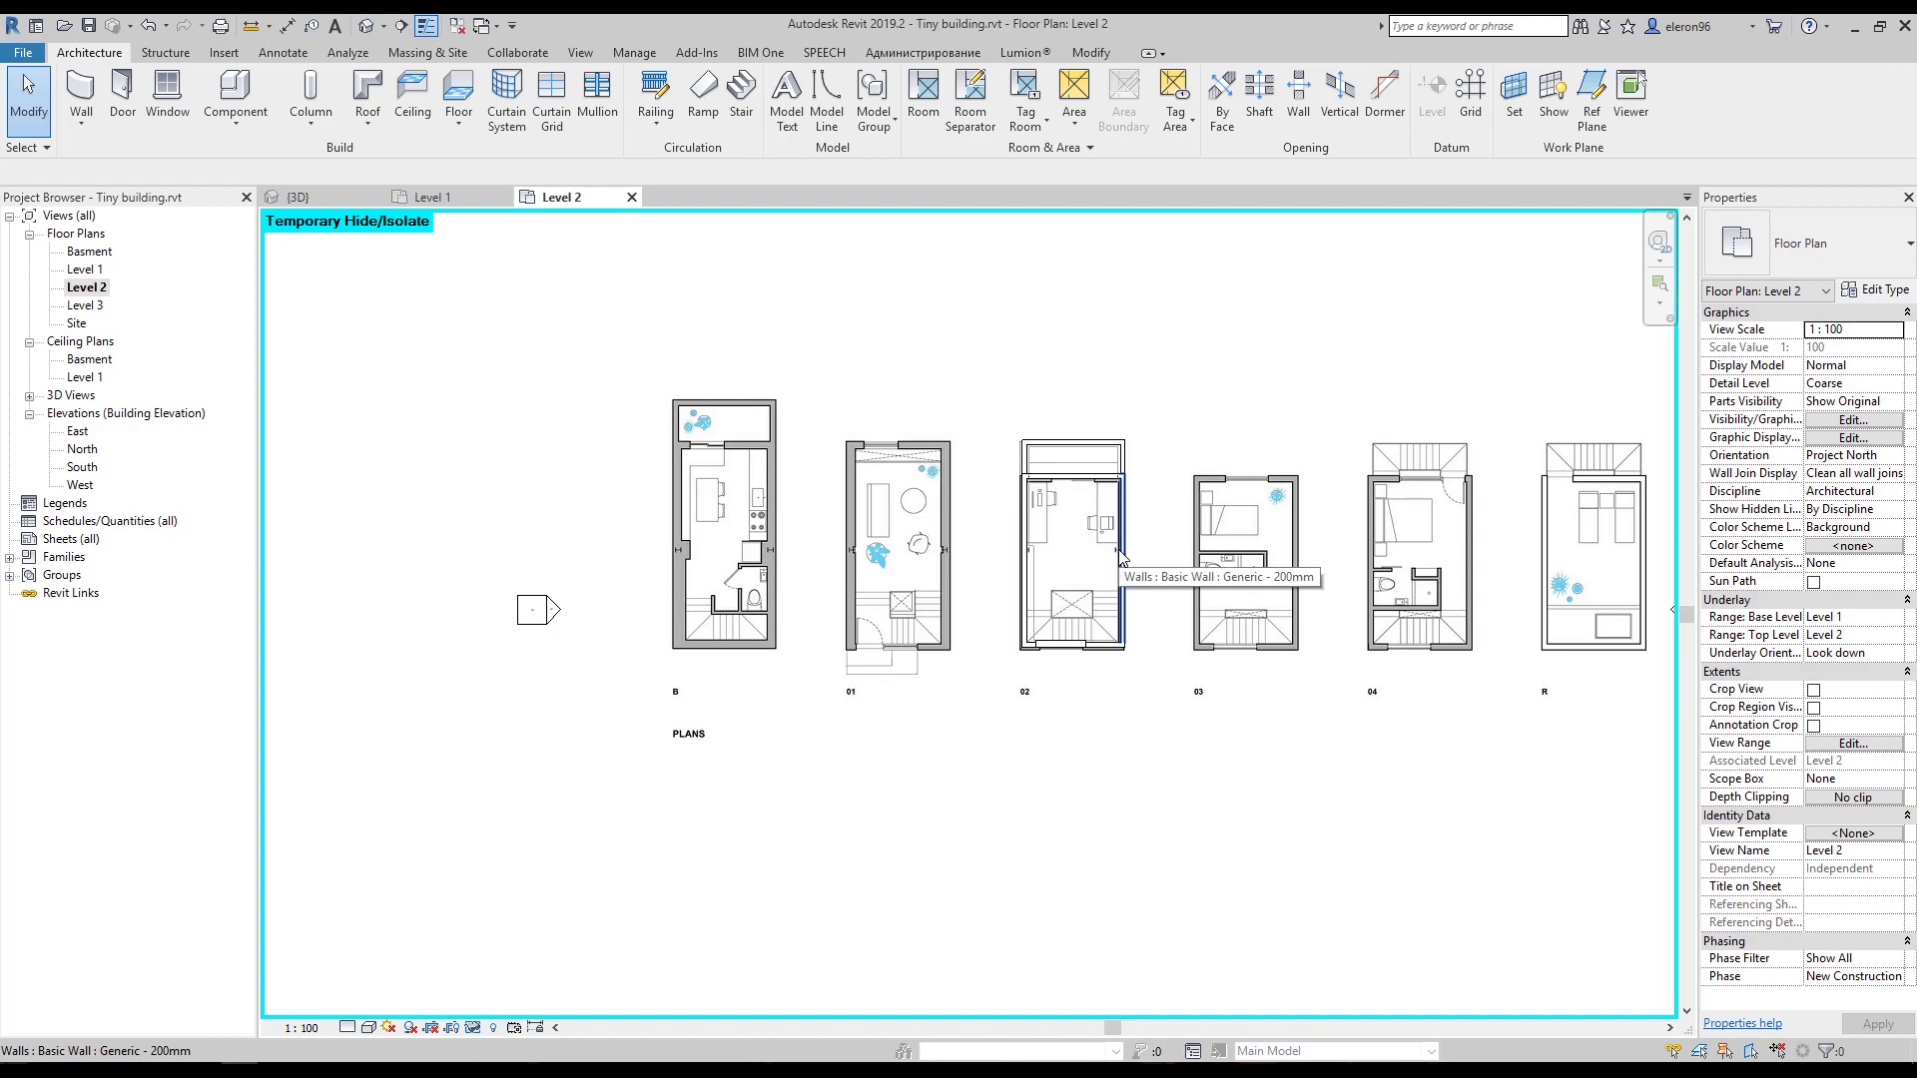
pyautogui.scroll(6, 1120, 557)
pyautogui.moveTo(1120, 561); pyautogui.dragTo(1108, 366, button='middle')
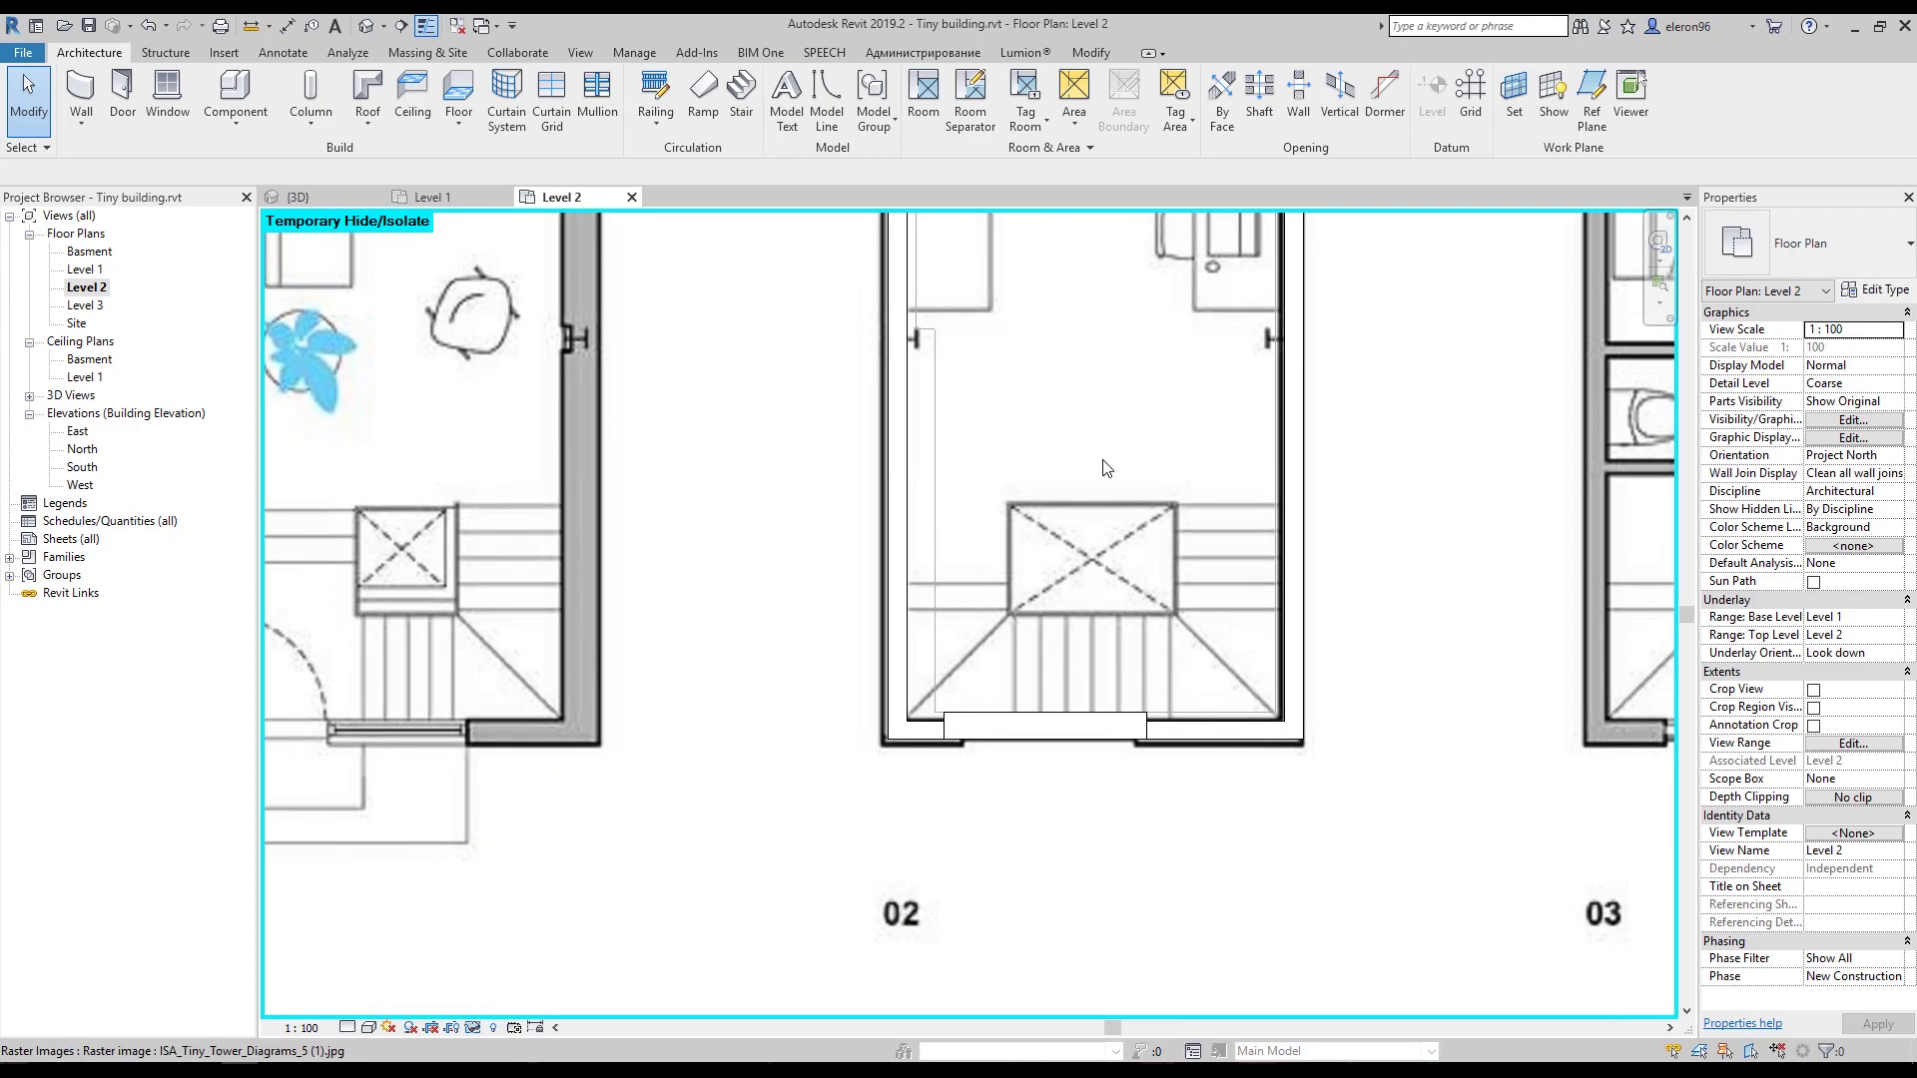
pyautogui.moveTo(1058, 587); pyautogui.dragTo(1051, 691, button='middle')
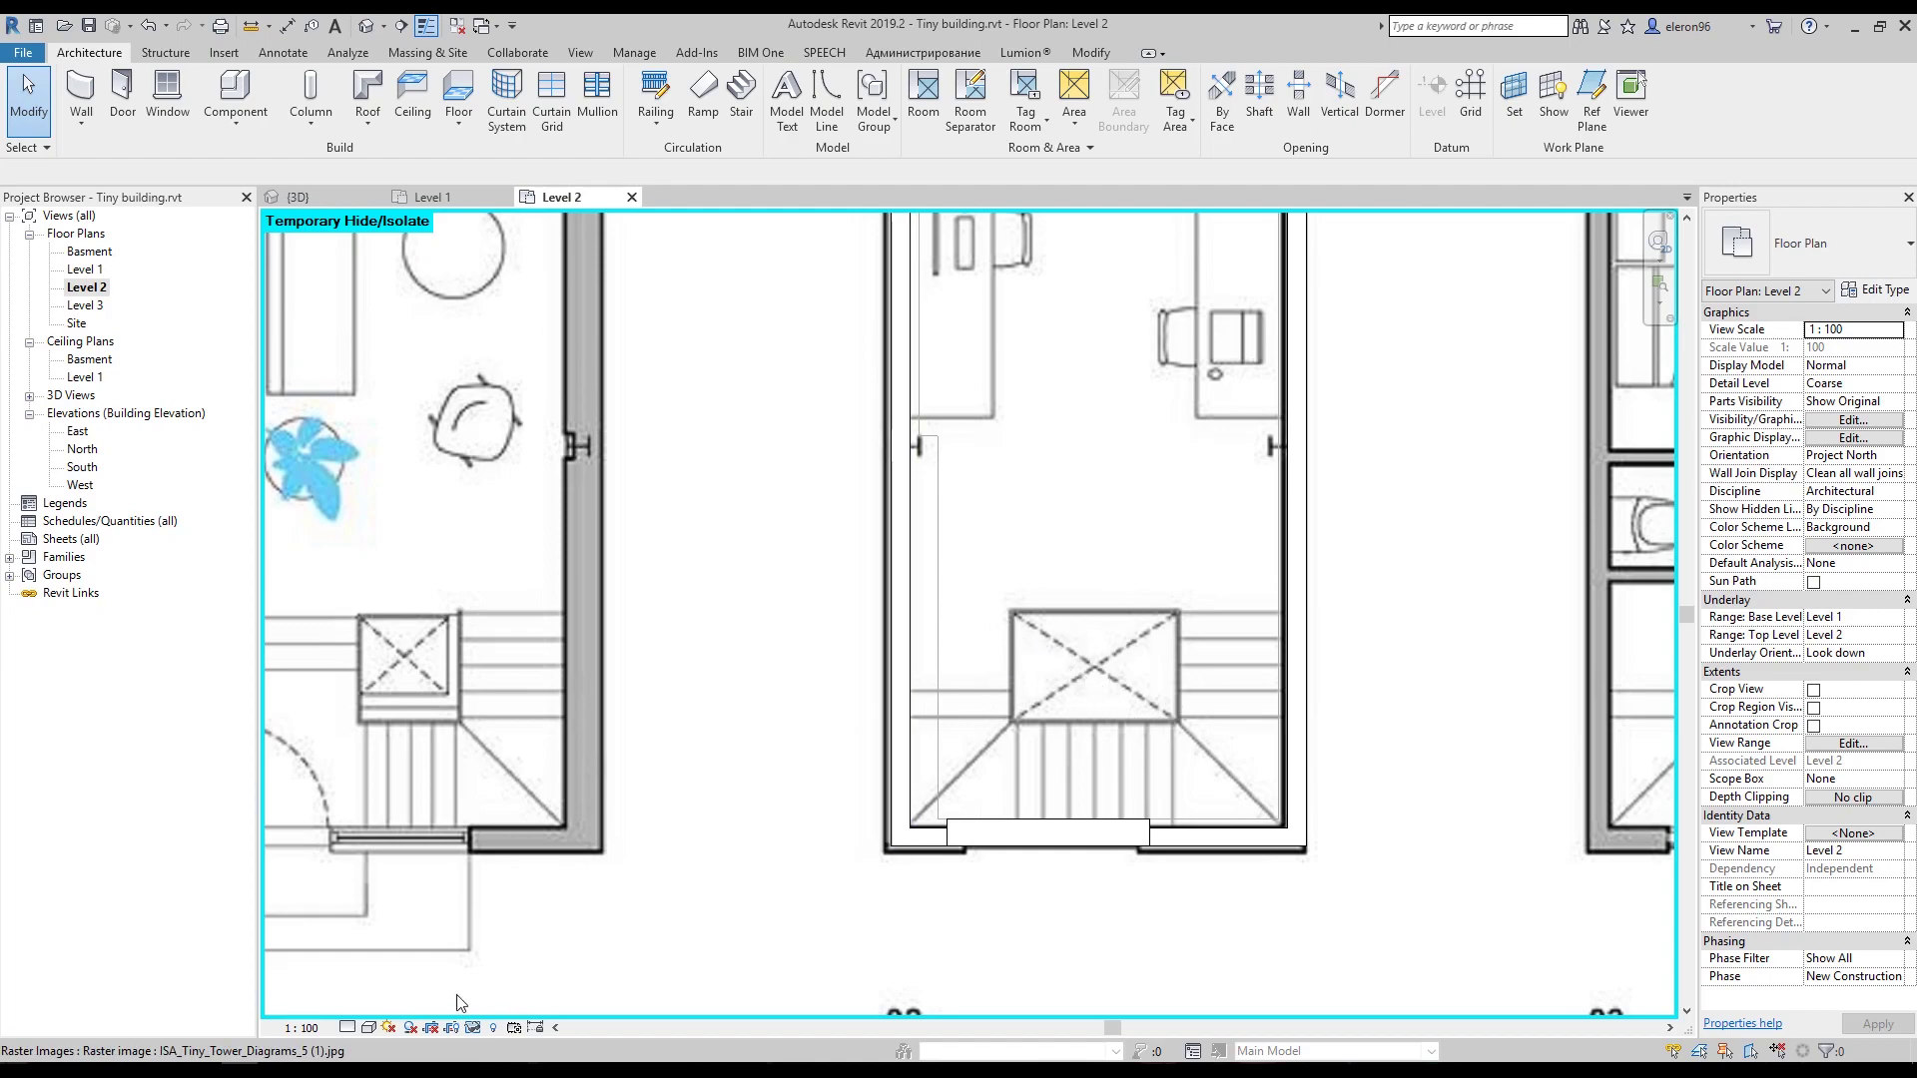
# Restore the temporarily hidden Level 2 floor by resetting the temporary hide/isolate.
pyautogui.click(473, 1028)
pyautogui.click(544, 1007)
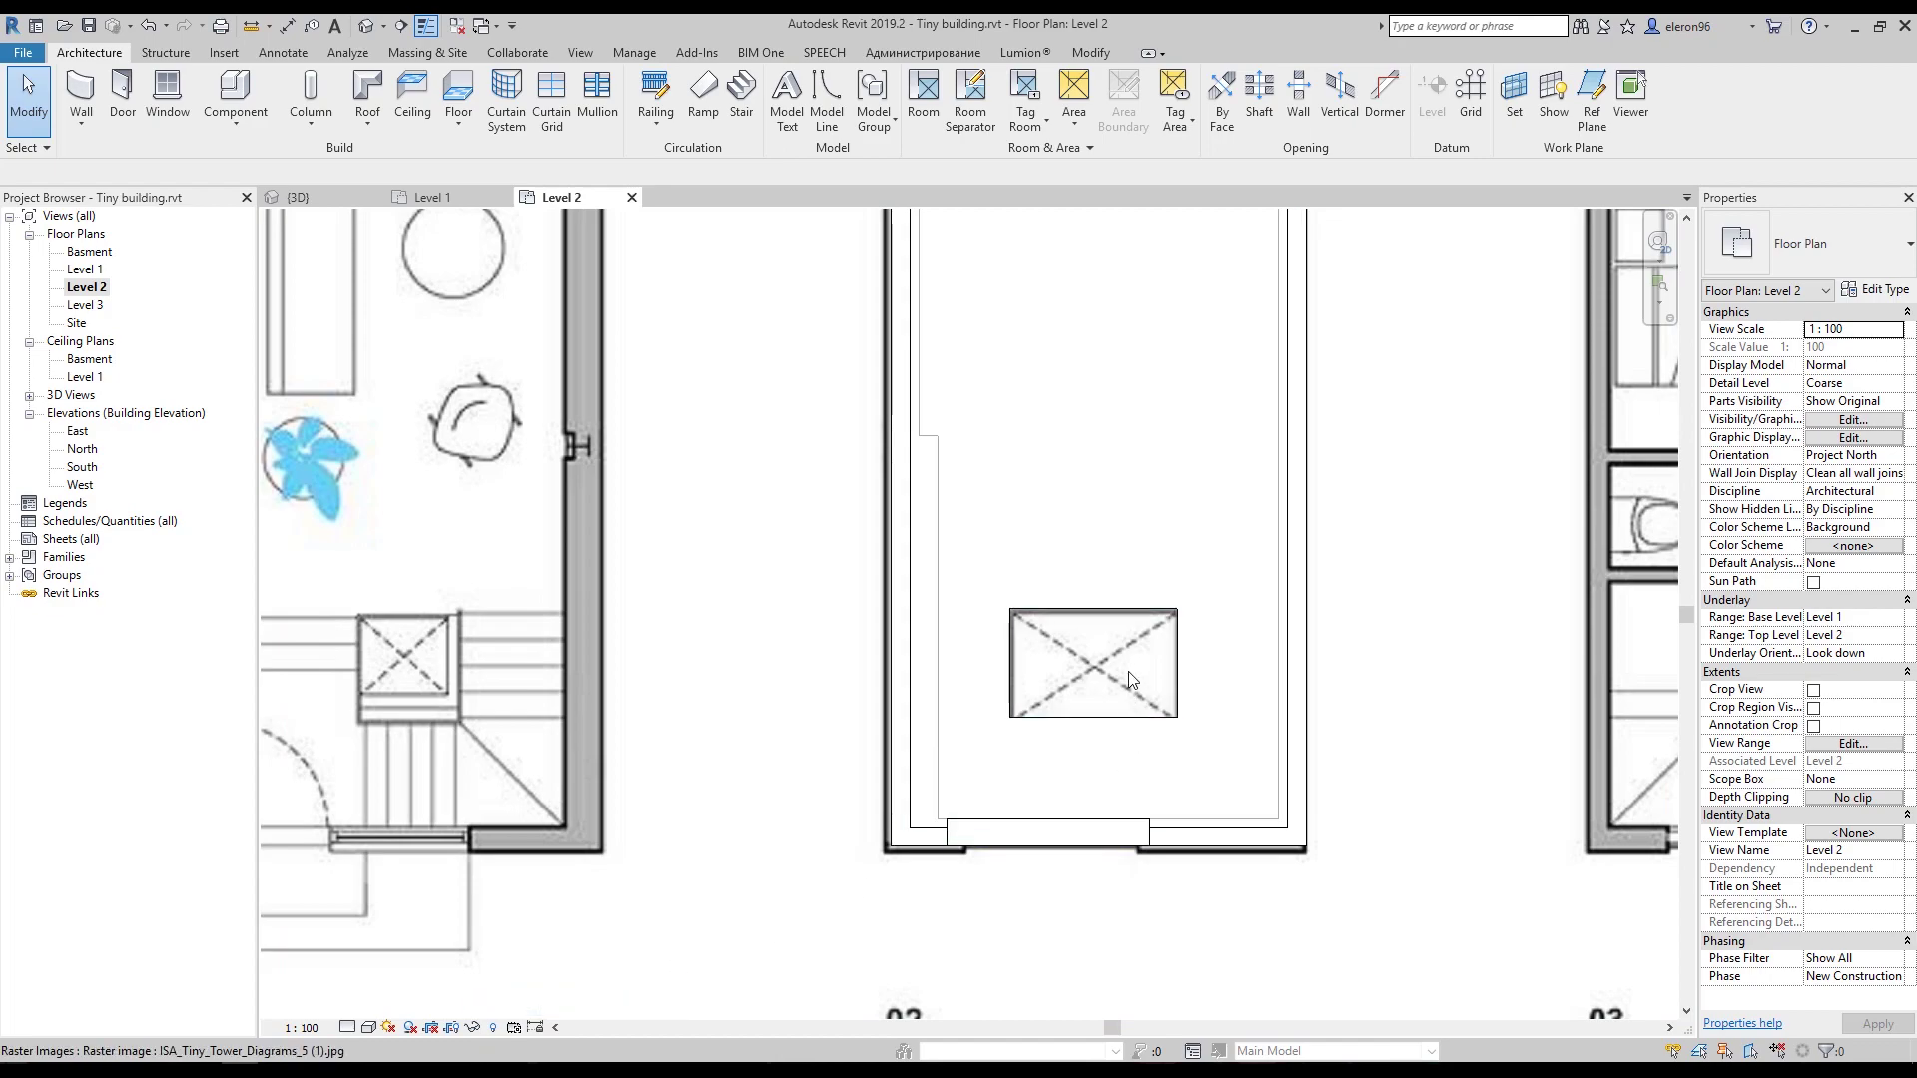
pyautogui.click(475, 1027)
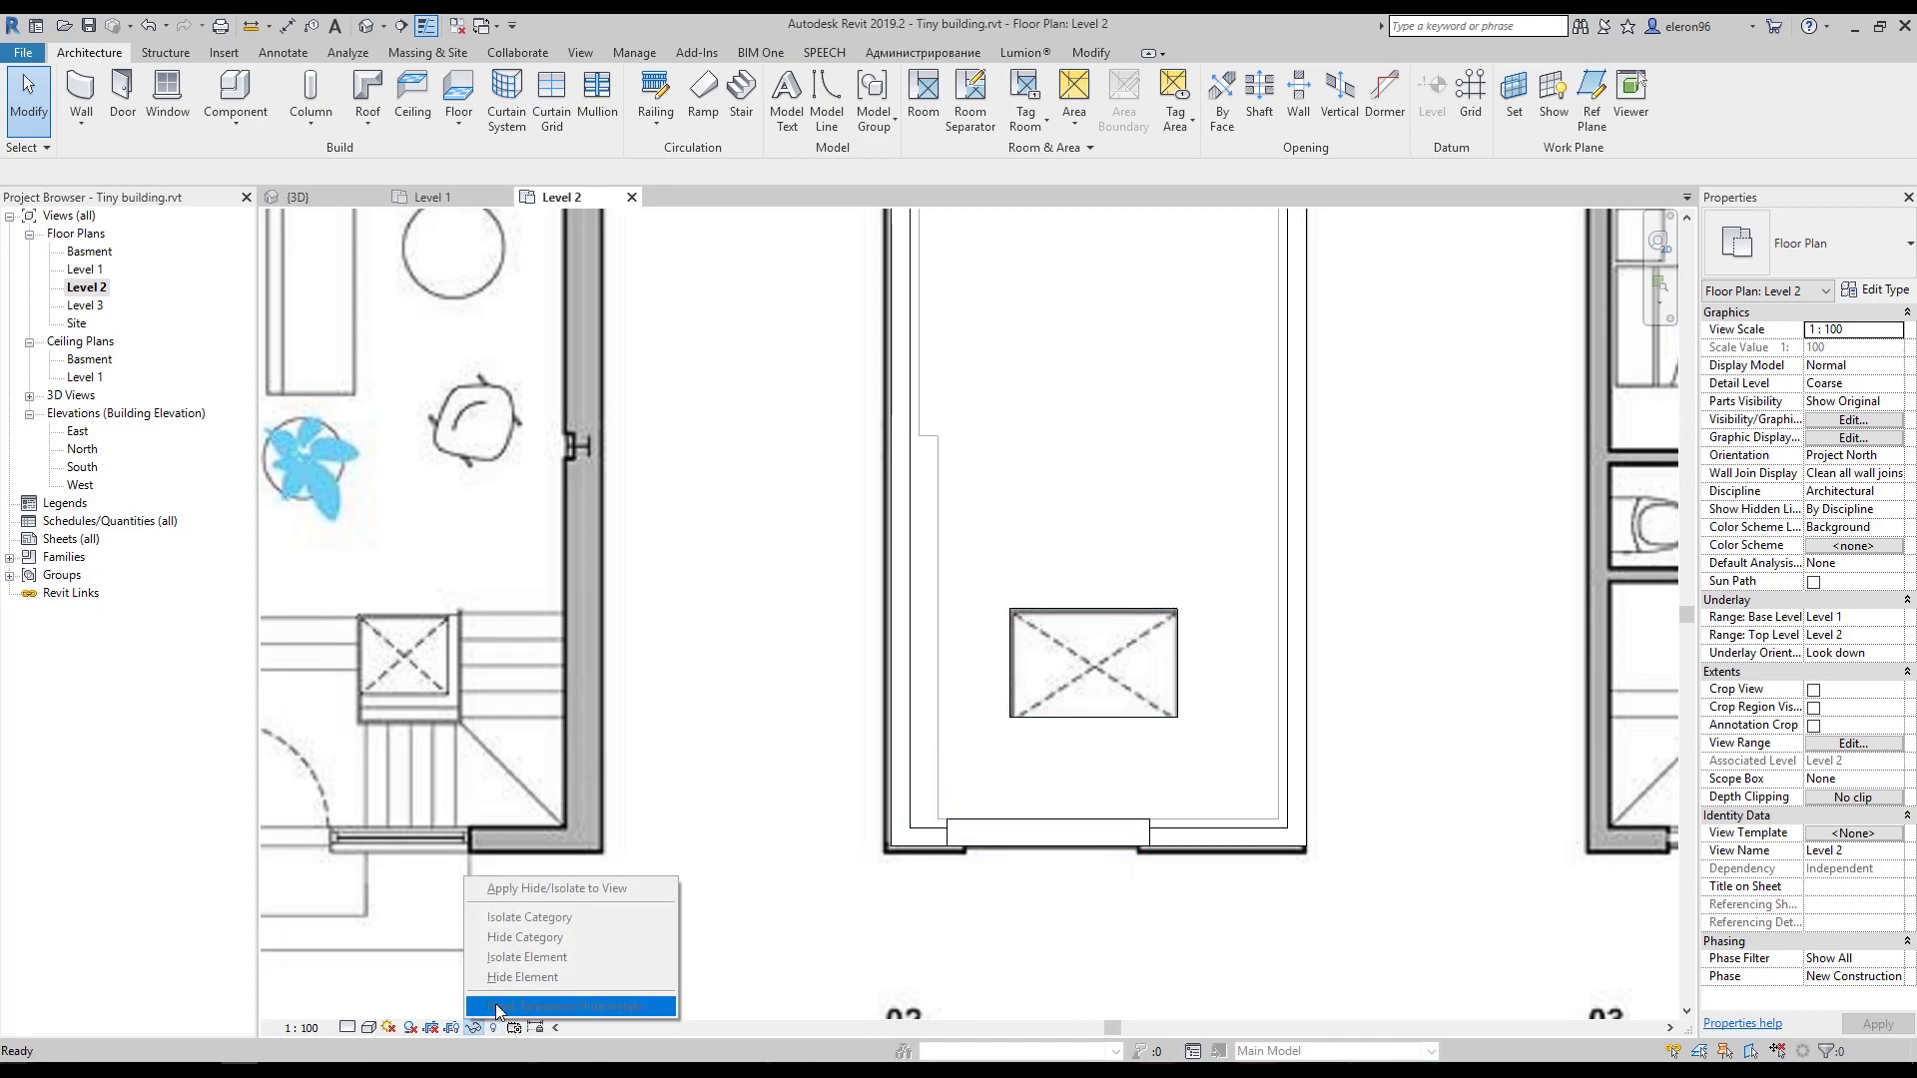
pyautogui.click(1012, 704)
pyautogui.press('Escape')
# Select the Level 2 wood joist floor over plan 02 and hide it temporarily to uncover the reference image.
pyautogui.click(1010, 729)
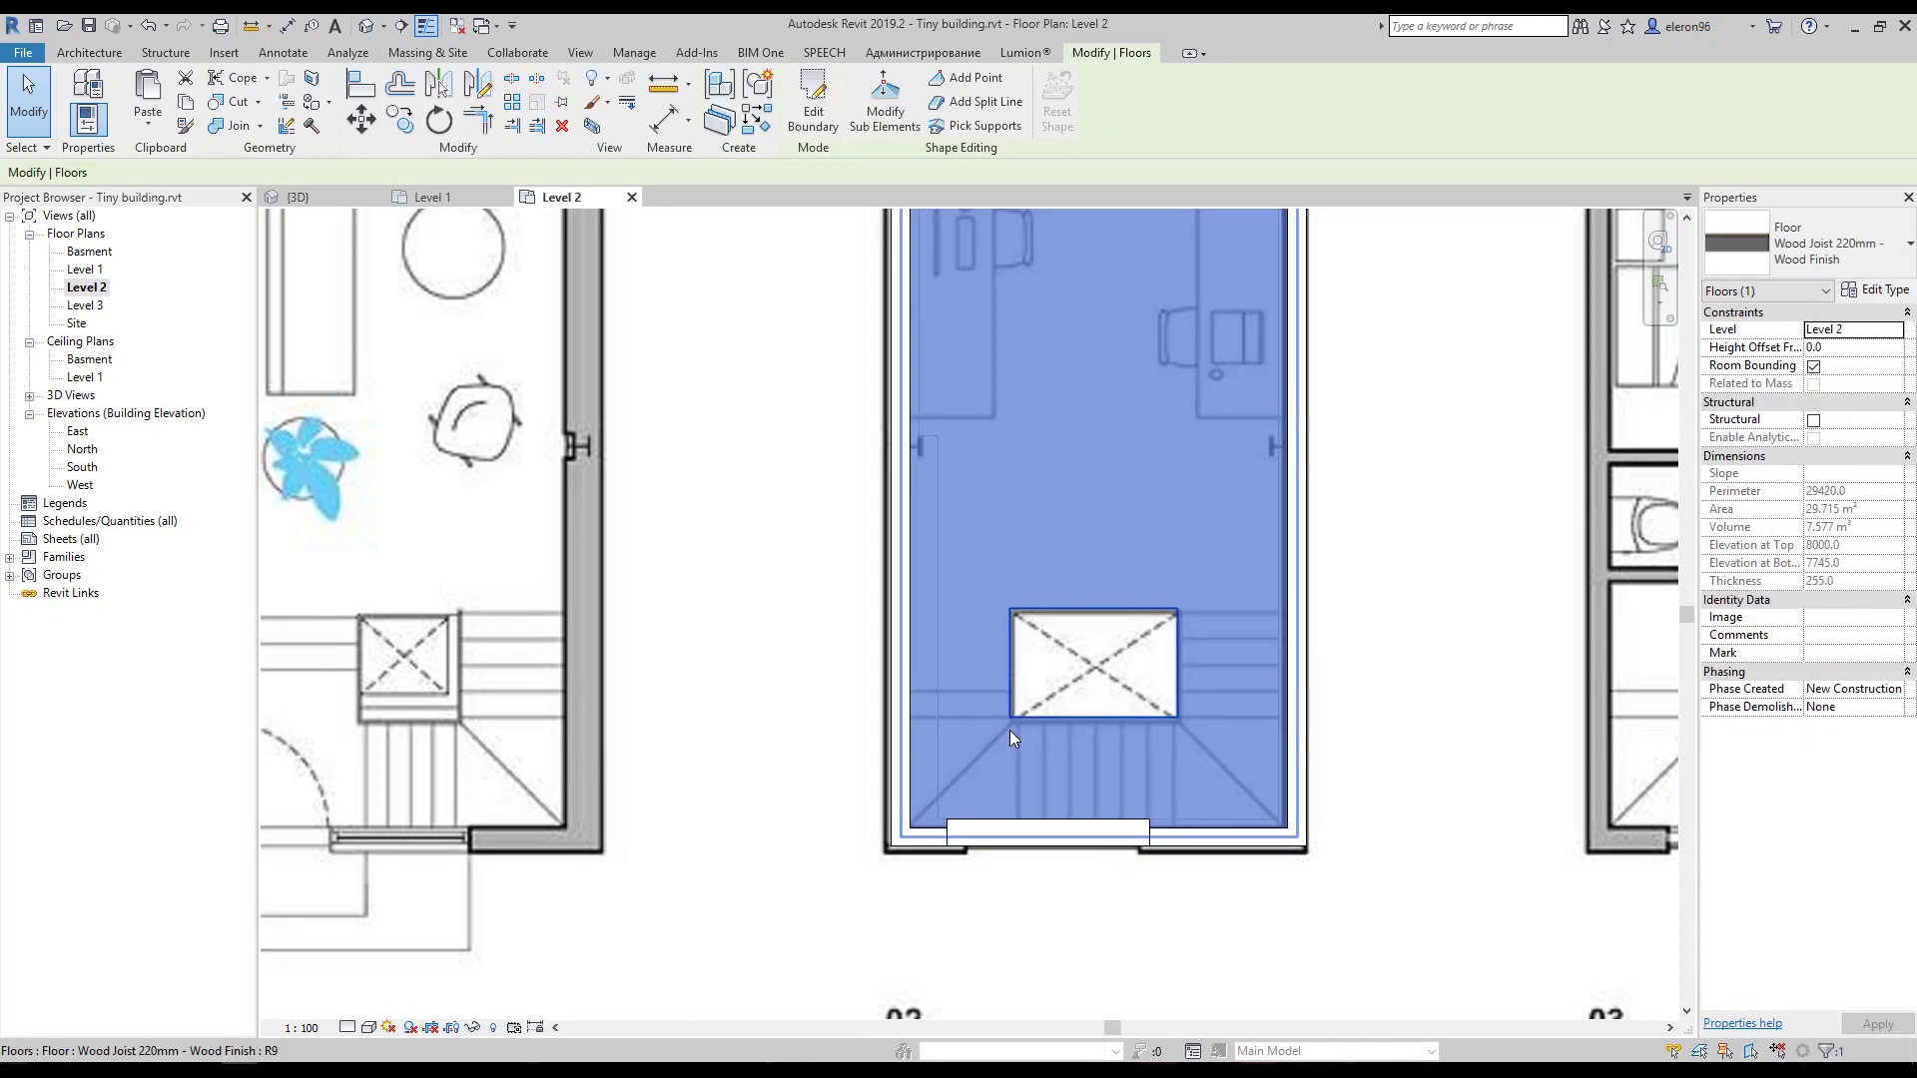
pyautogui.press('h')
pyautogui.press('h')
pyautogui.scroll(-3, 1081, 655)
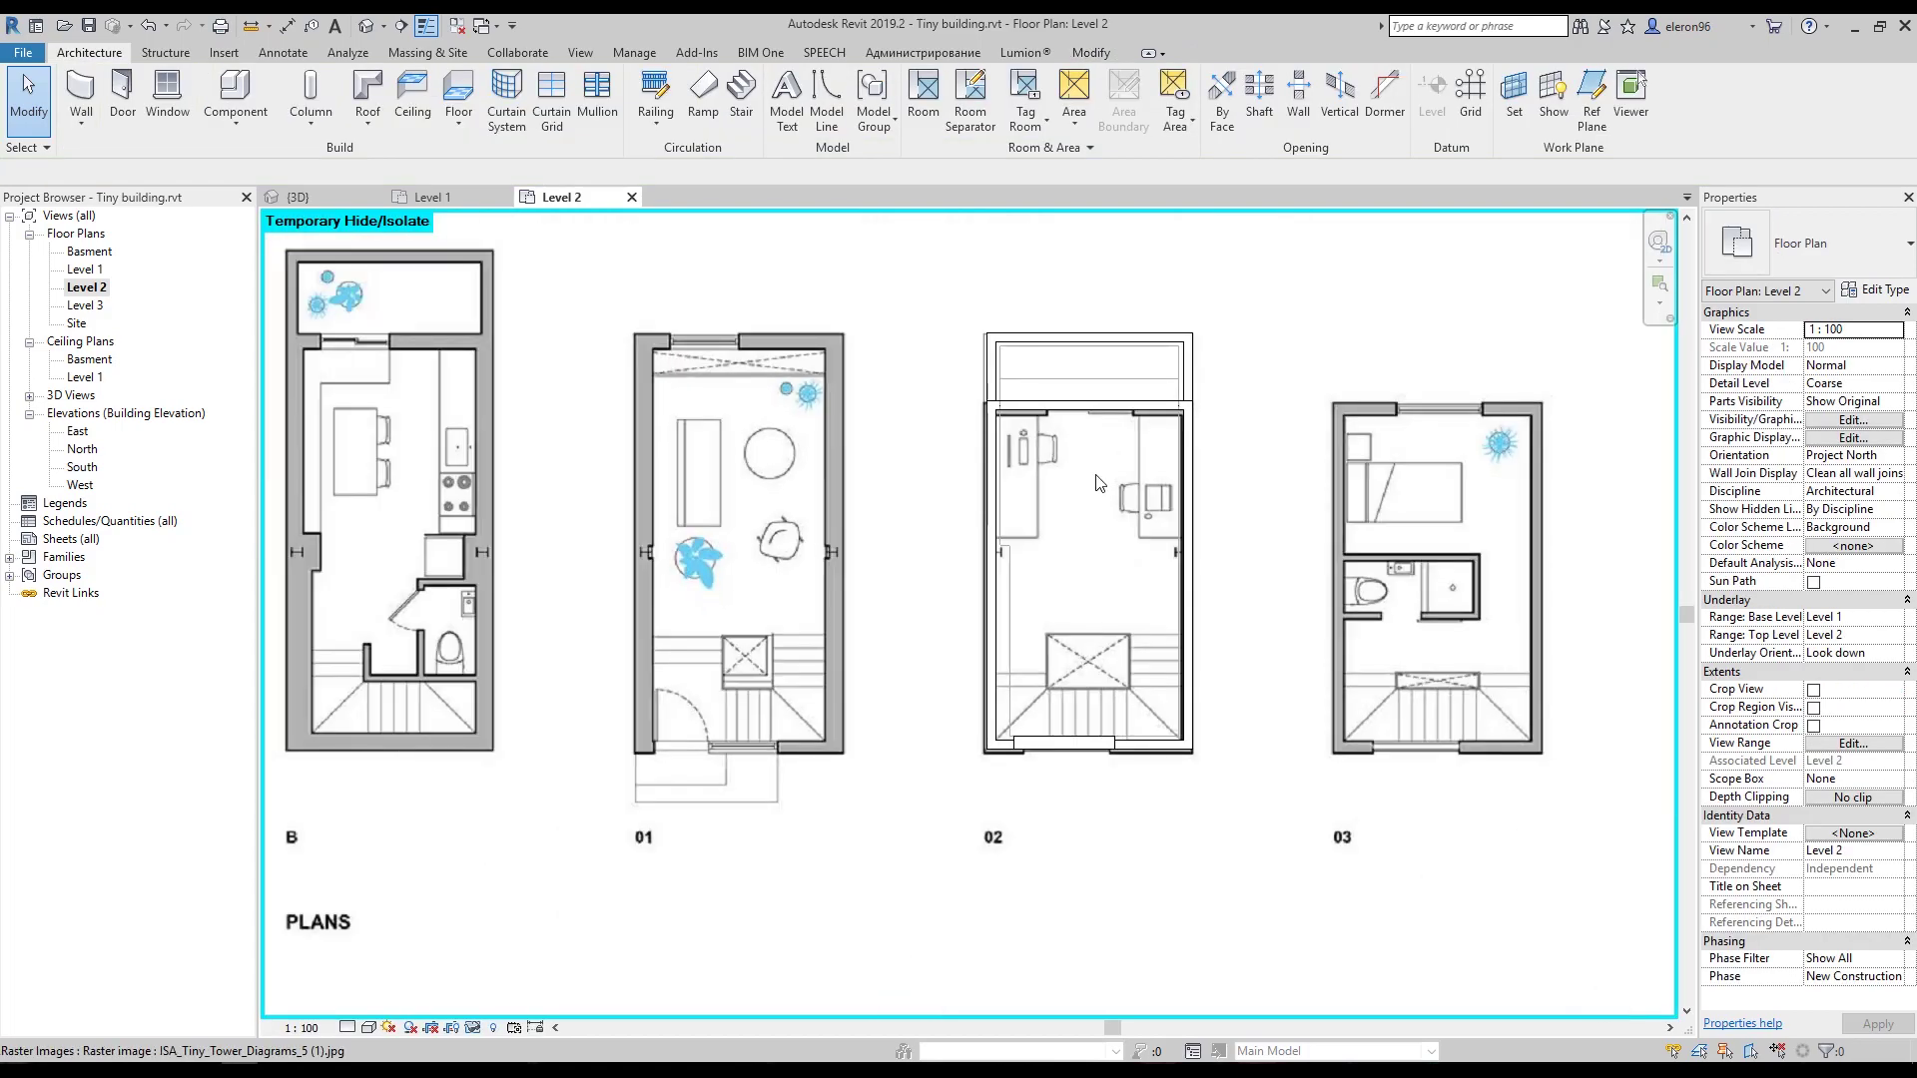
pyautogui.moveTo(542, 530); pyautogui.dragTo(843, 531, button='middle')
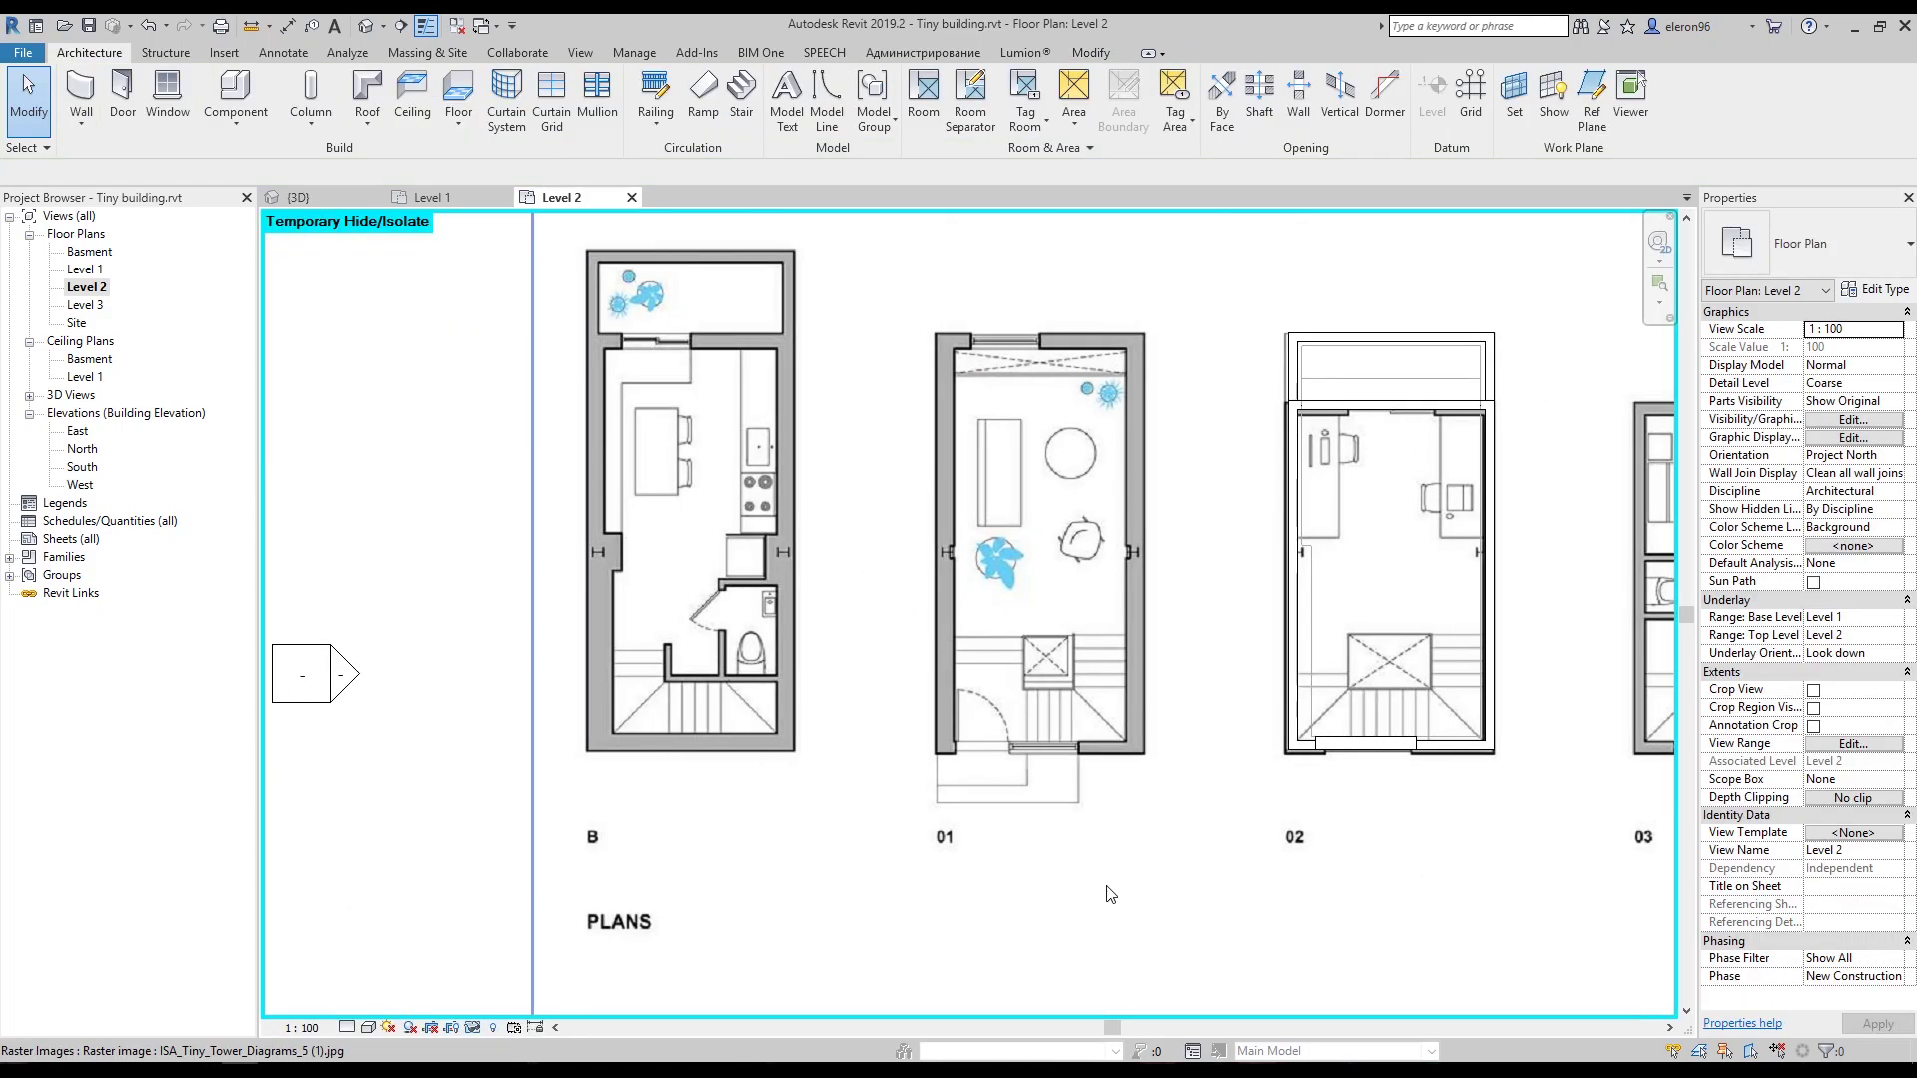
pyautogui.scroll(-5, 986, 883)
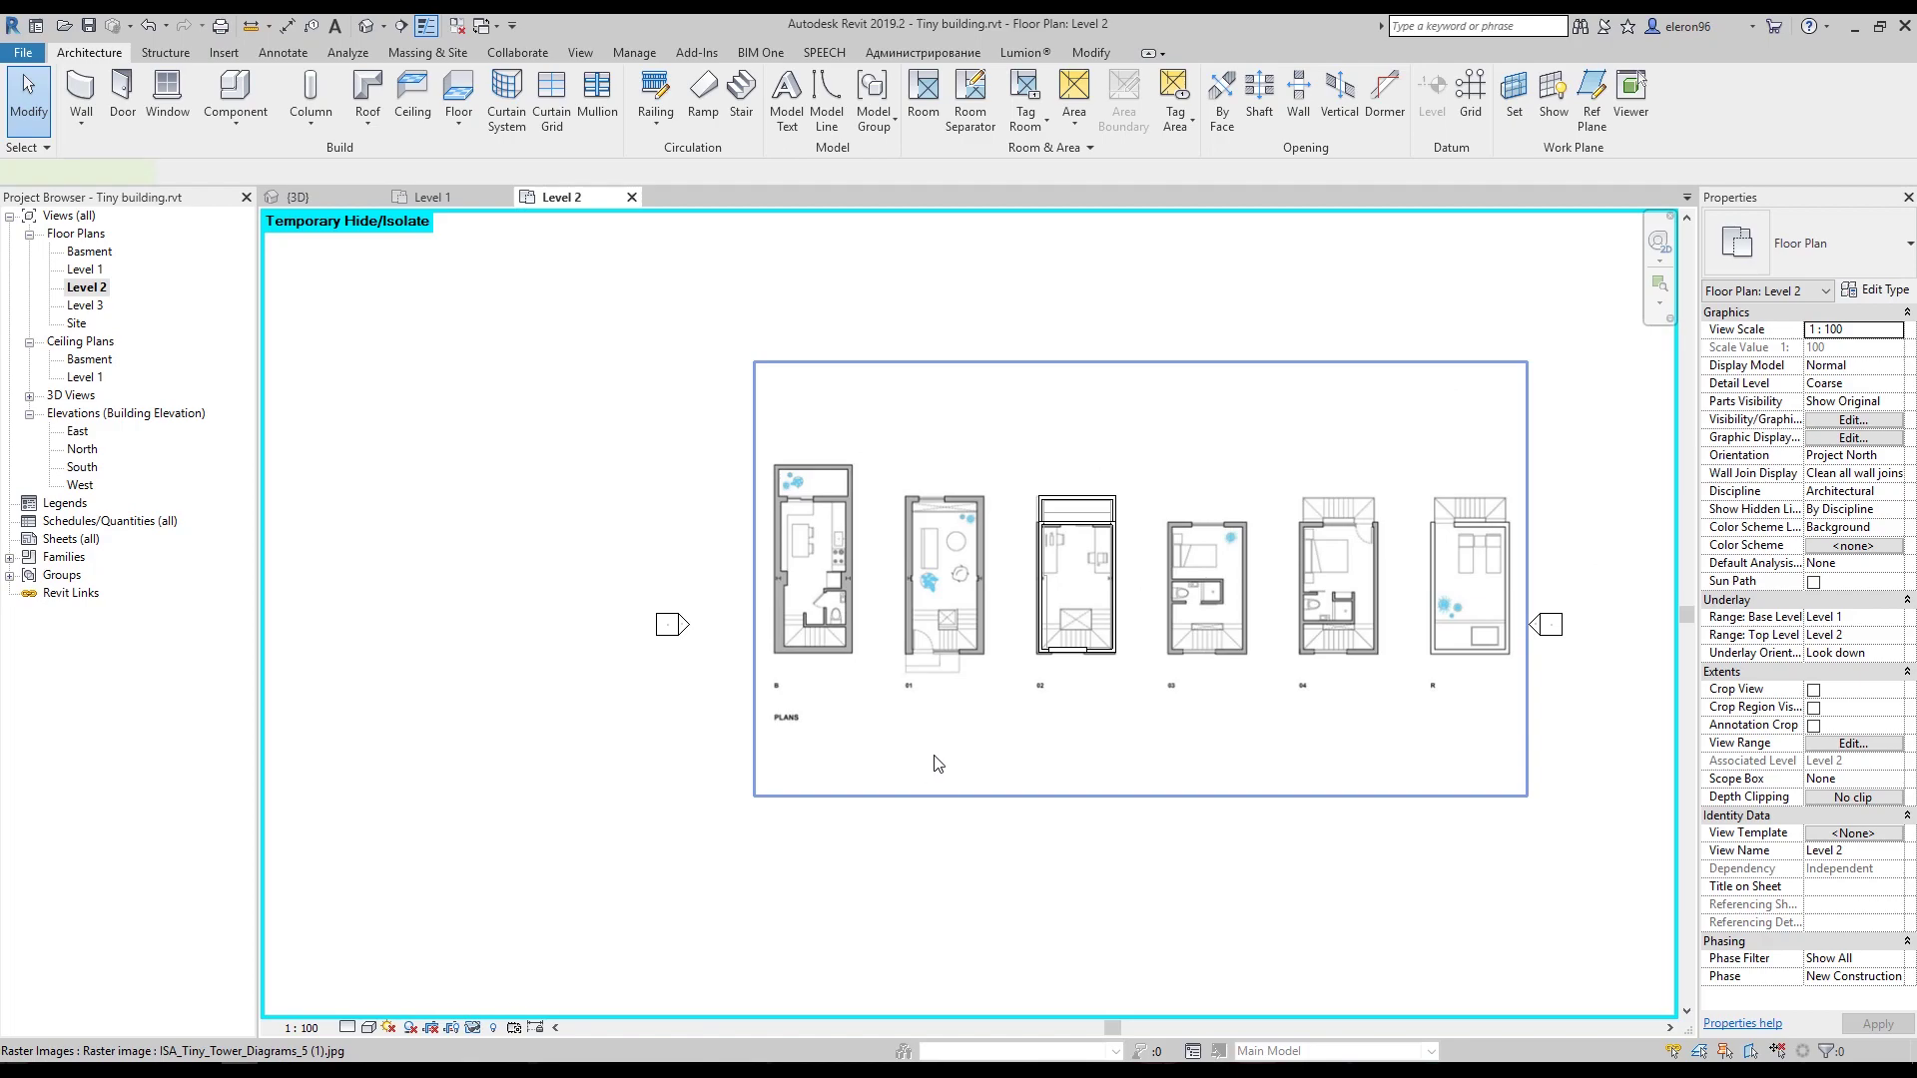
# Copy the plans raster image from Level 2 and paste it into the Level 1 floor plan, aligned to the same place.
pyautogui.click(936, 763)
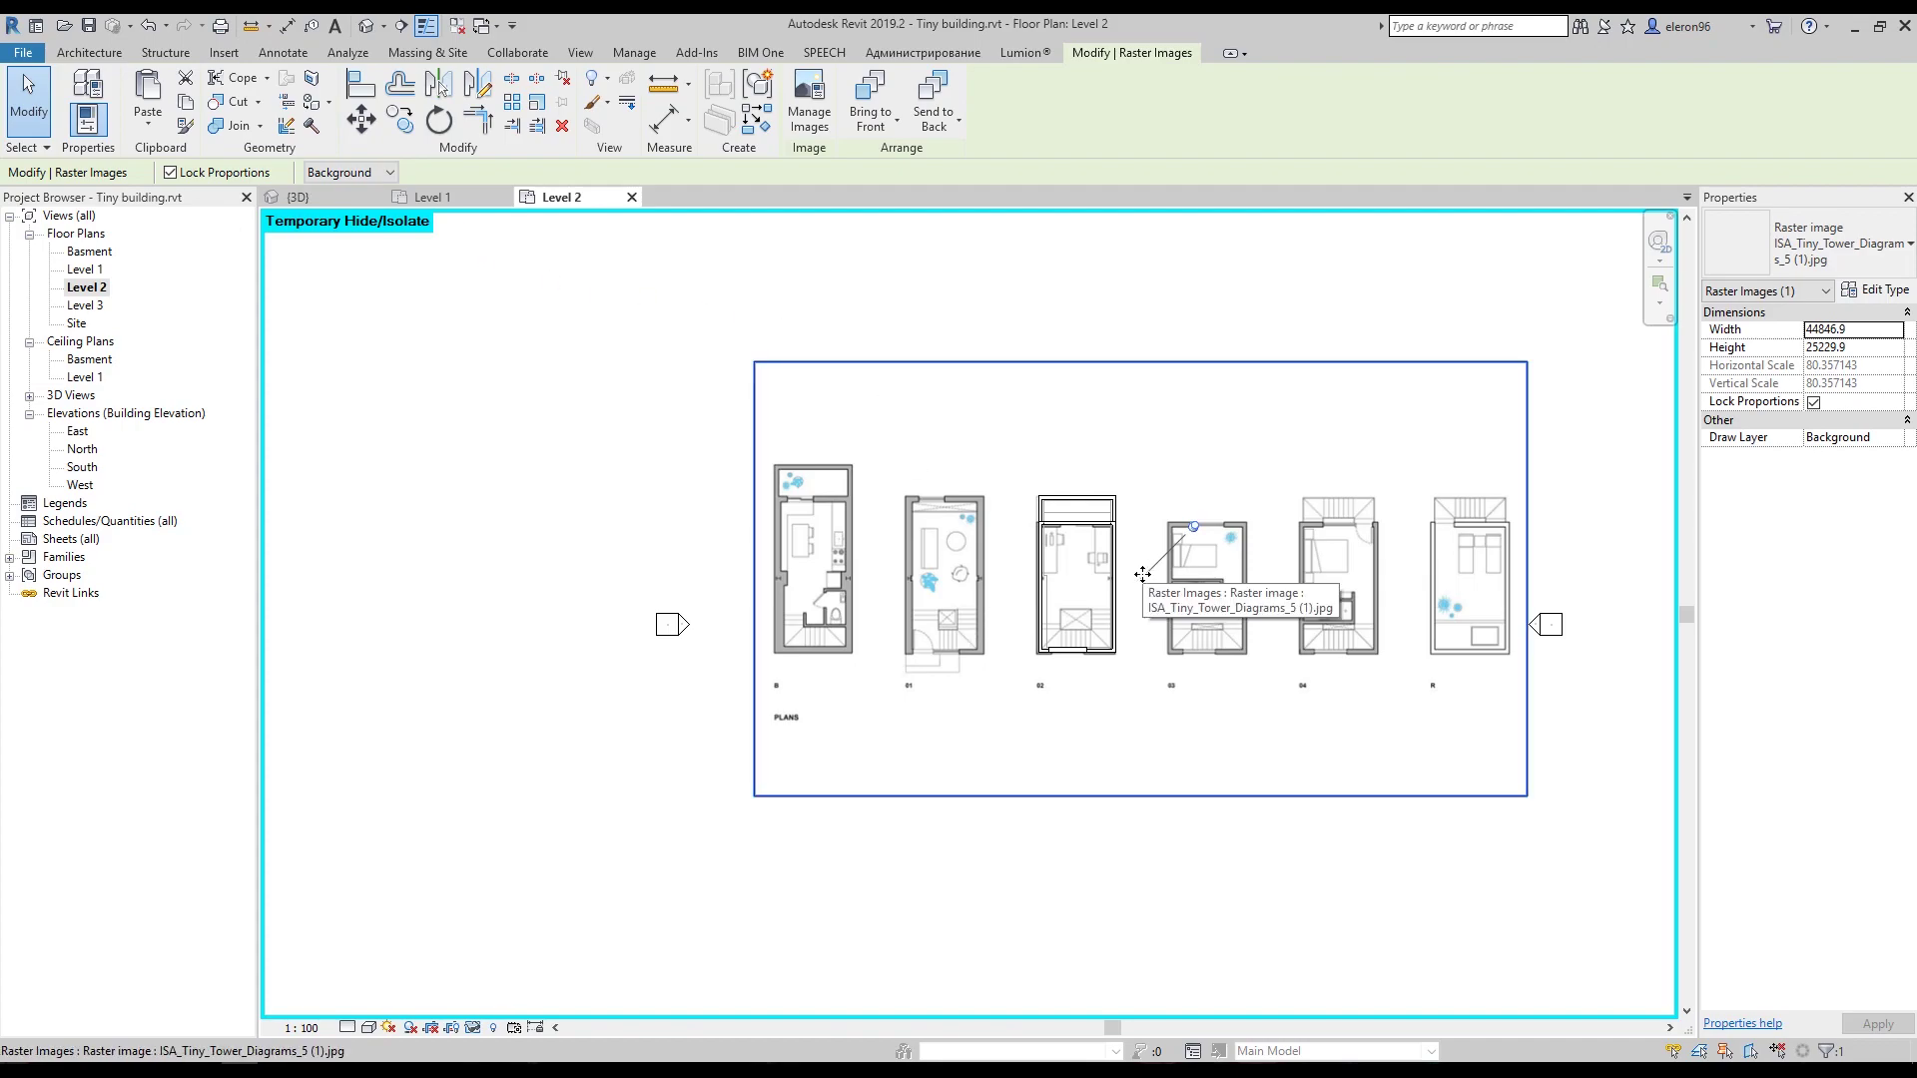
pyautogui.scroll(3, 1074, 604)
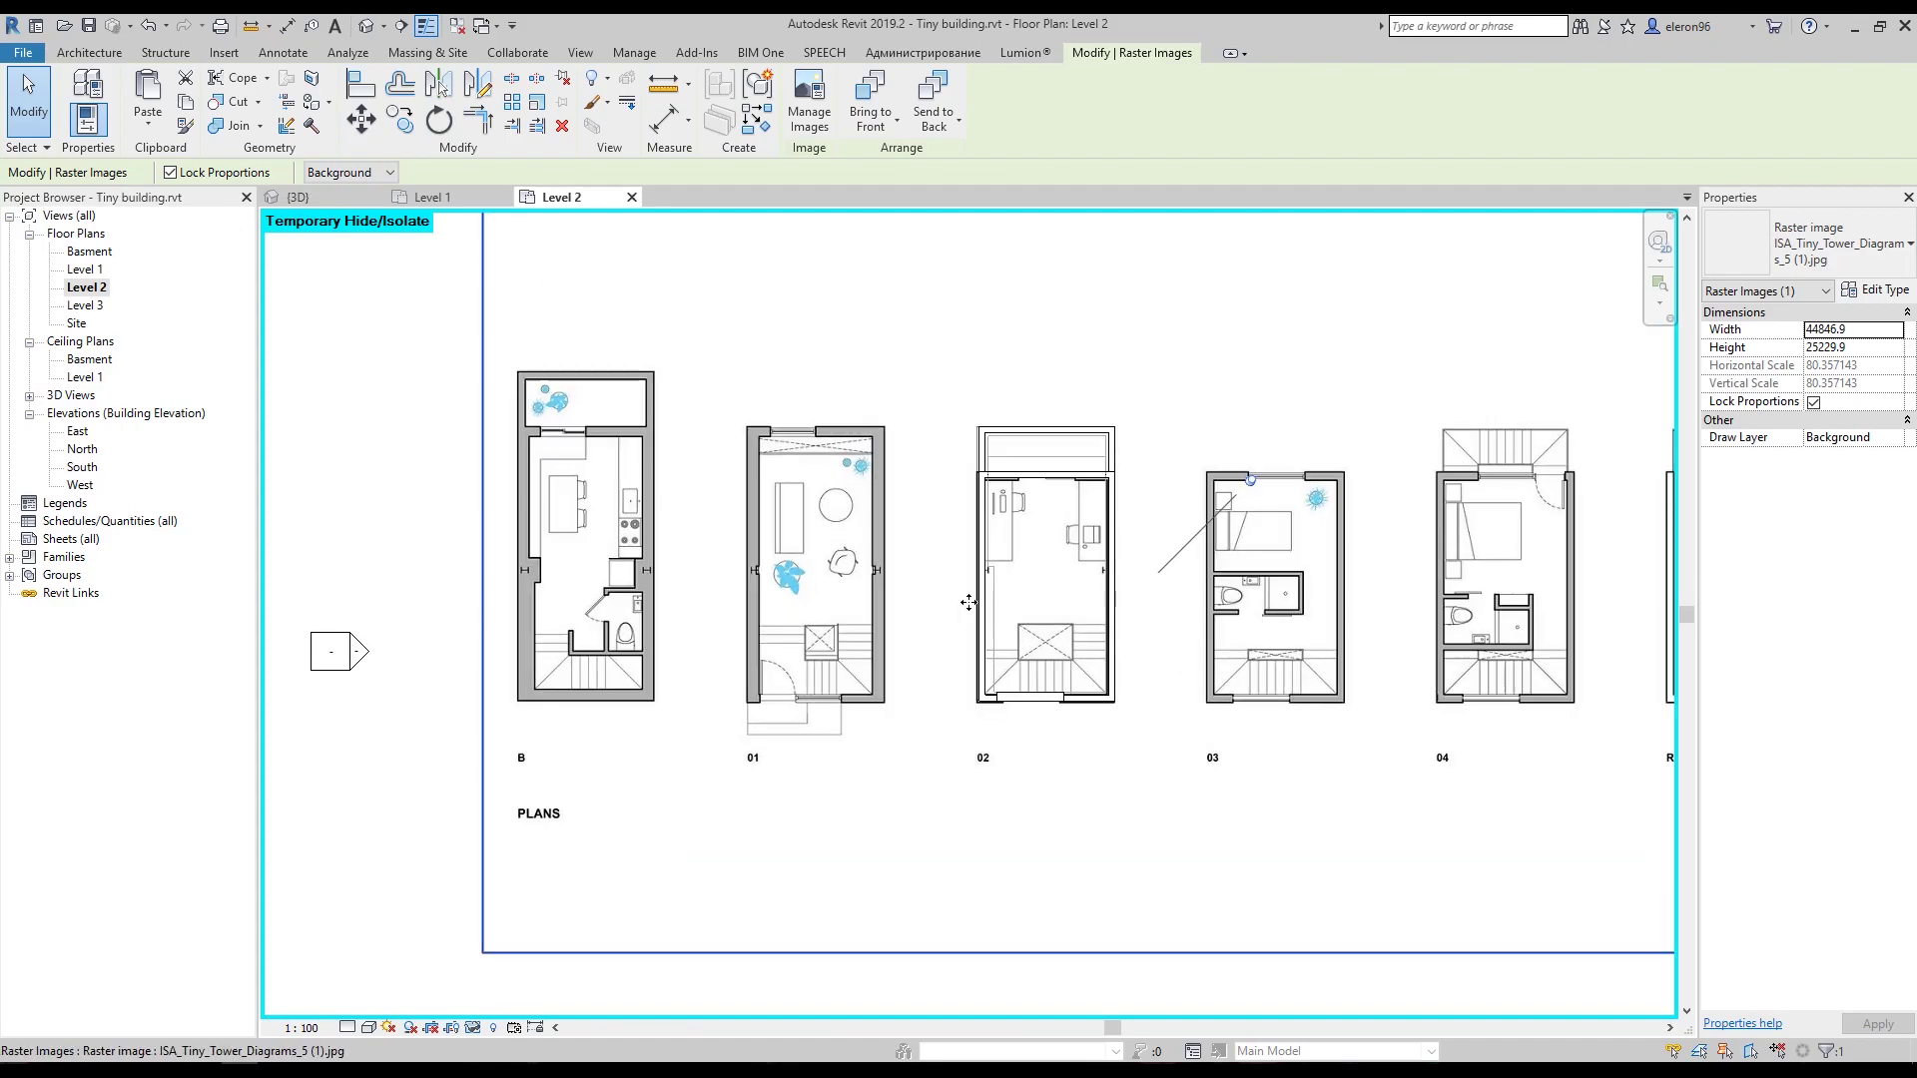
pyautogui.moveTo(1078, 657); pyautogui.dragTo(1356, 646, button='middle')
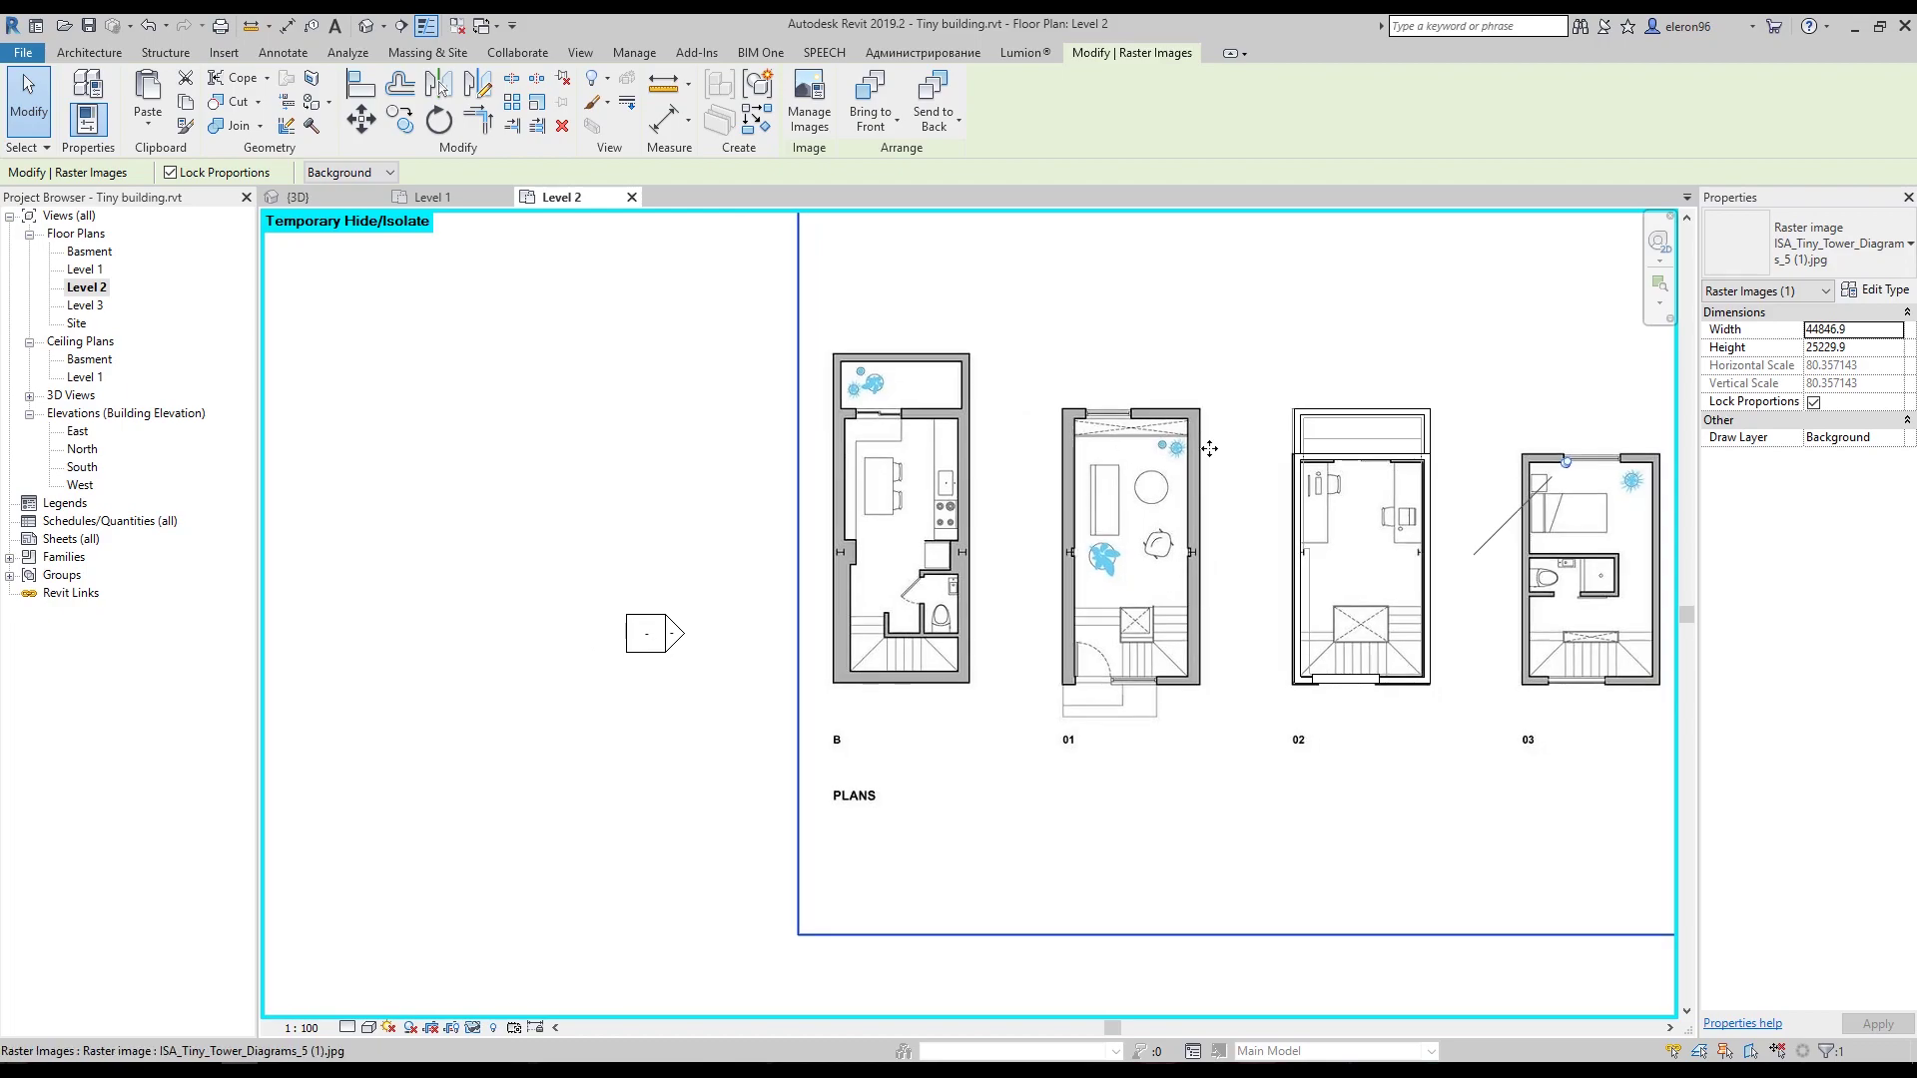
pyautogui.doubleClick(102, 272)
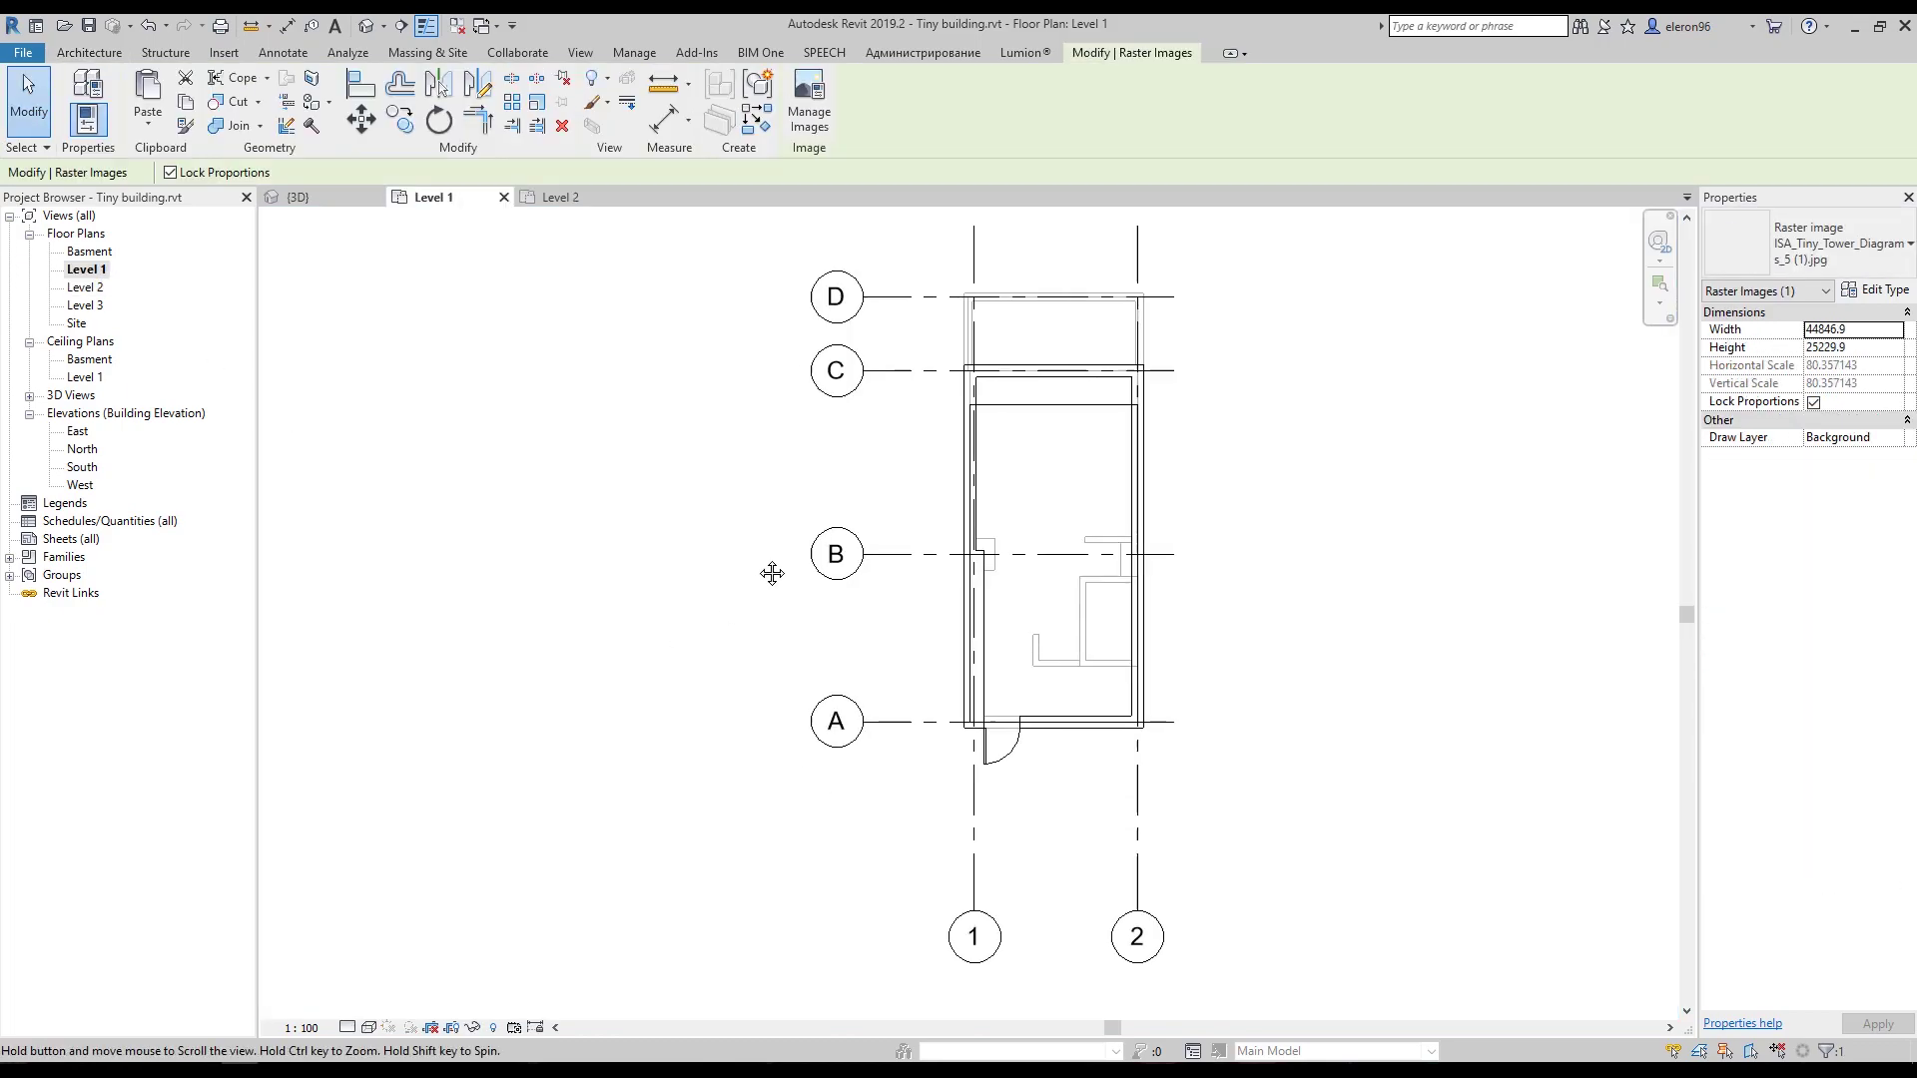
pyautogui.click(148, 120)
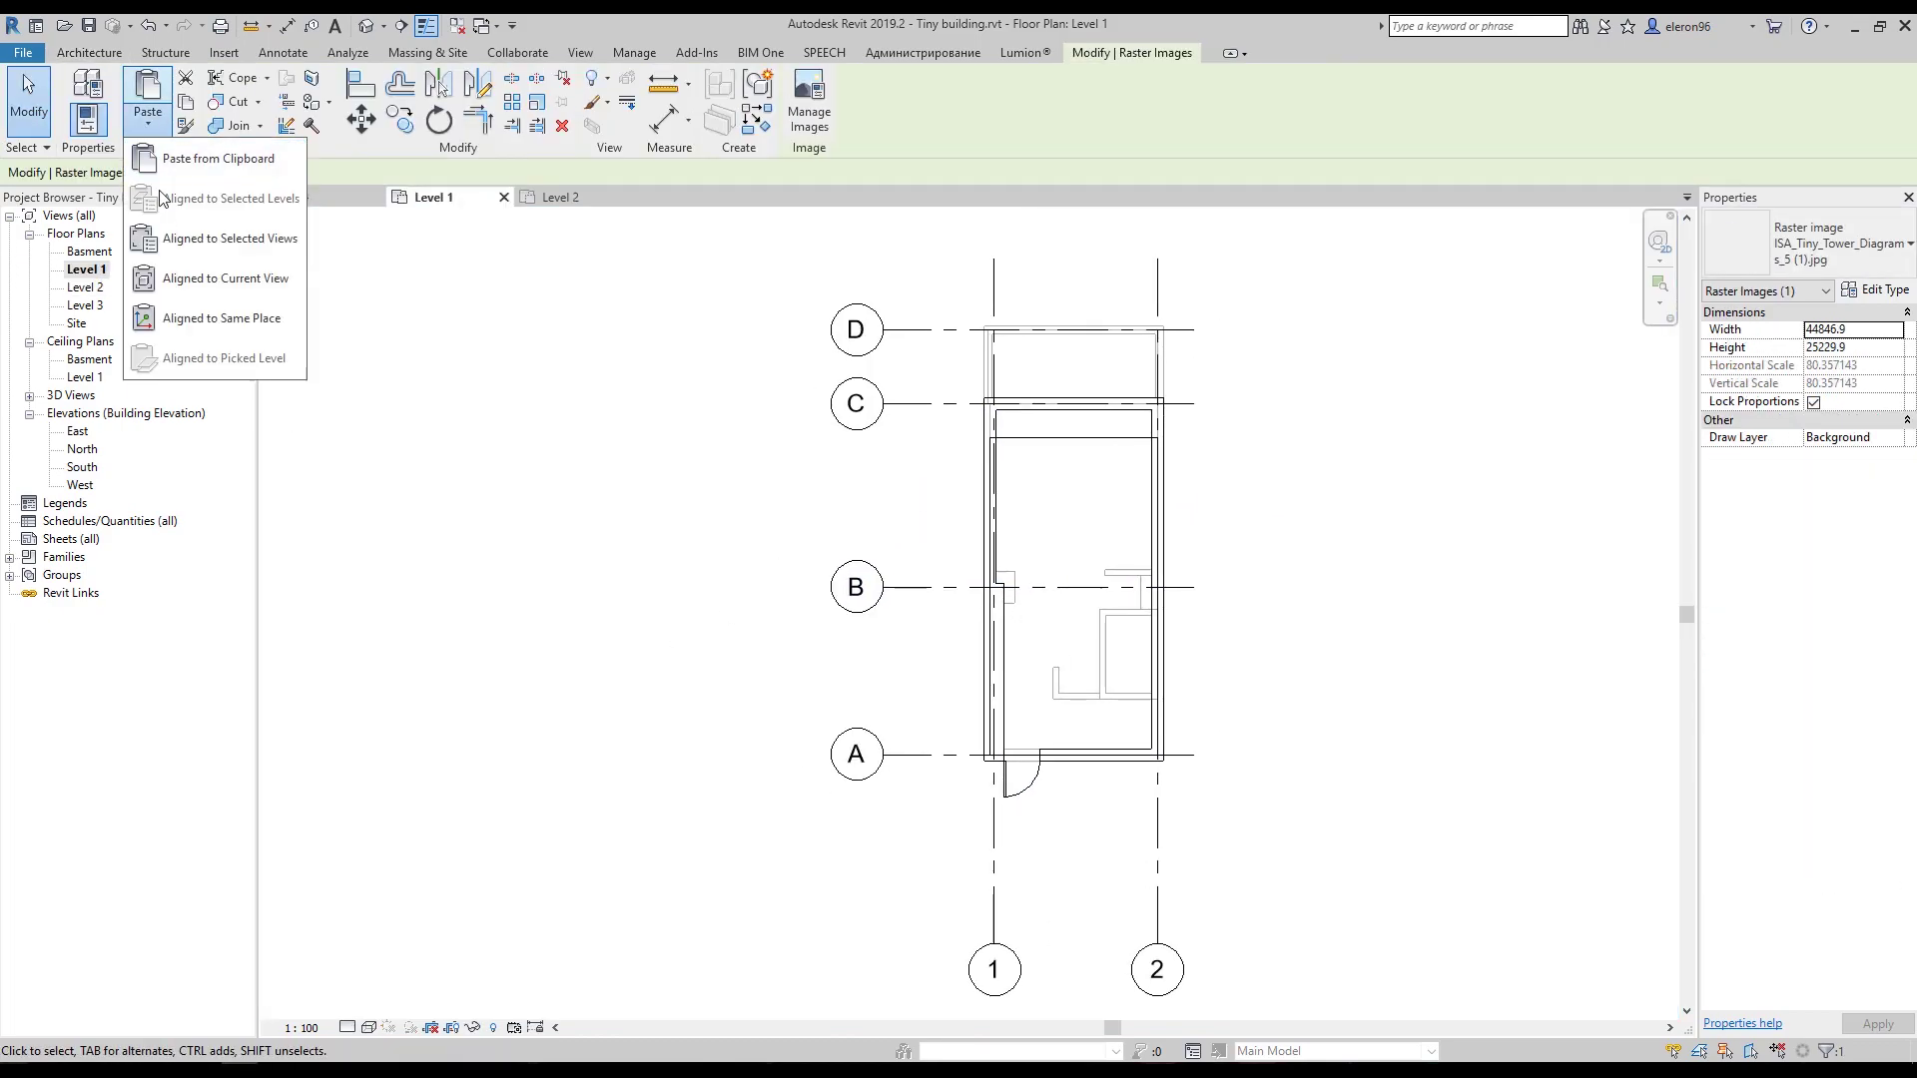
pyautogui.click(194, 334)
pyautogui.scroll(-4, 1116, 777)
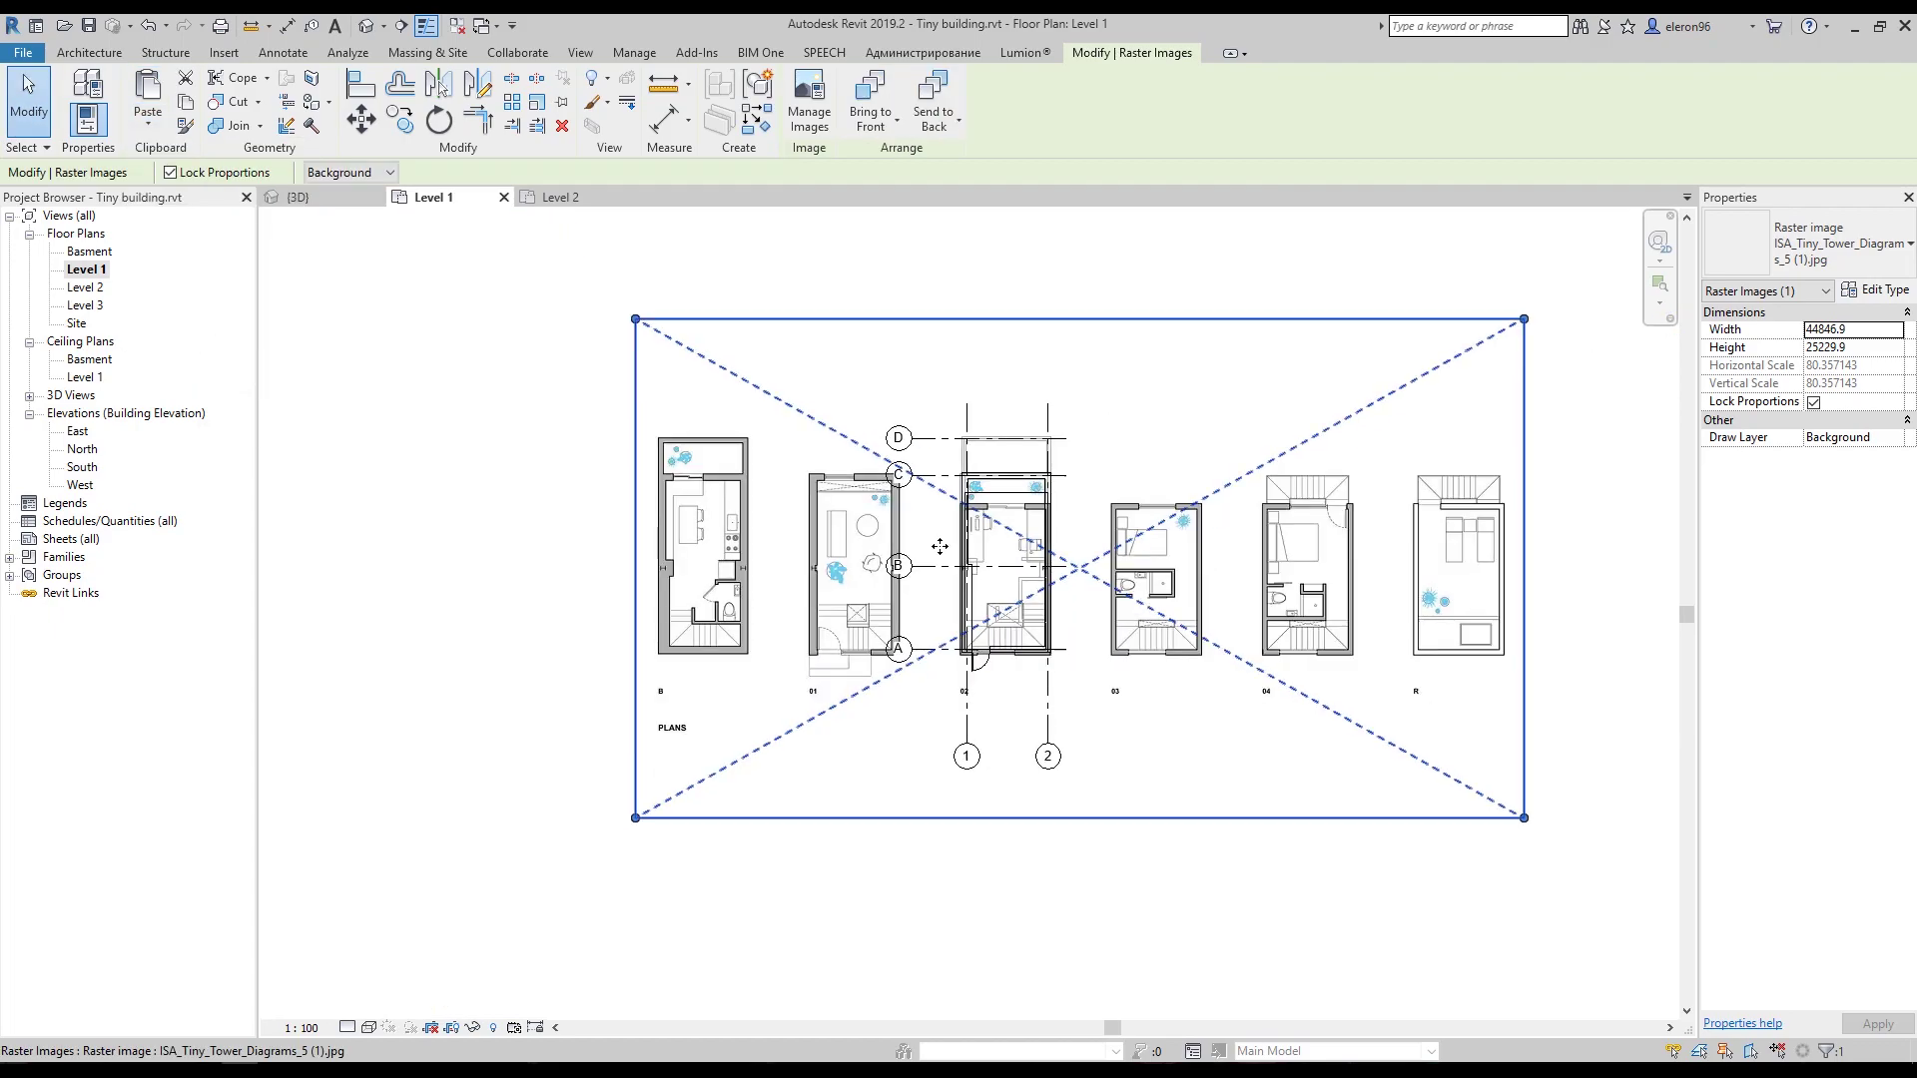
# Move the plans image 7750 mm horizontally in Level 1, matching plan 01's lower-right inner wall corner with the modelled wall corner on grid A.
pyautogui.click(1201, 837)
pyautogui.scroll(2, 1017, 573)
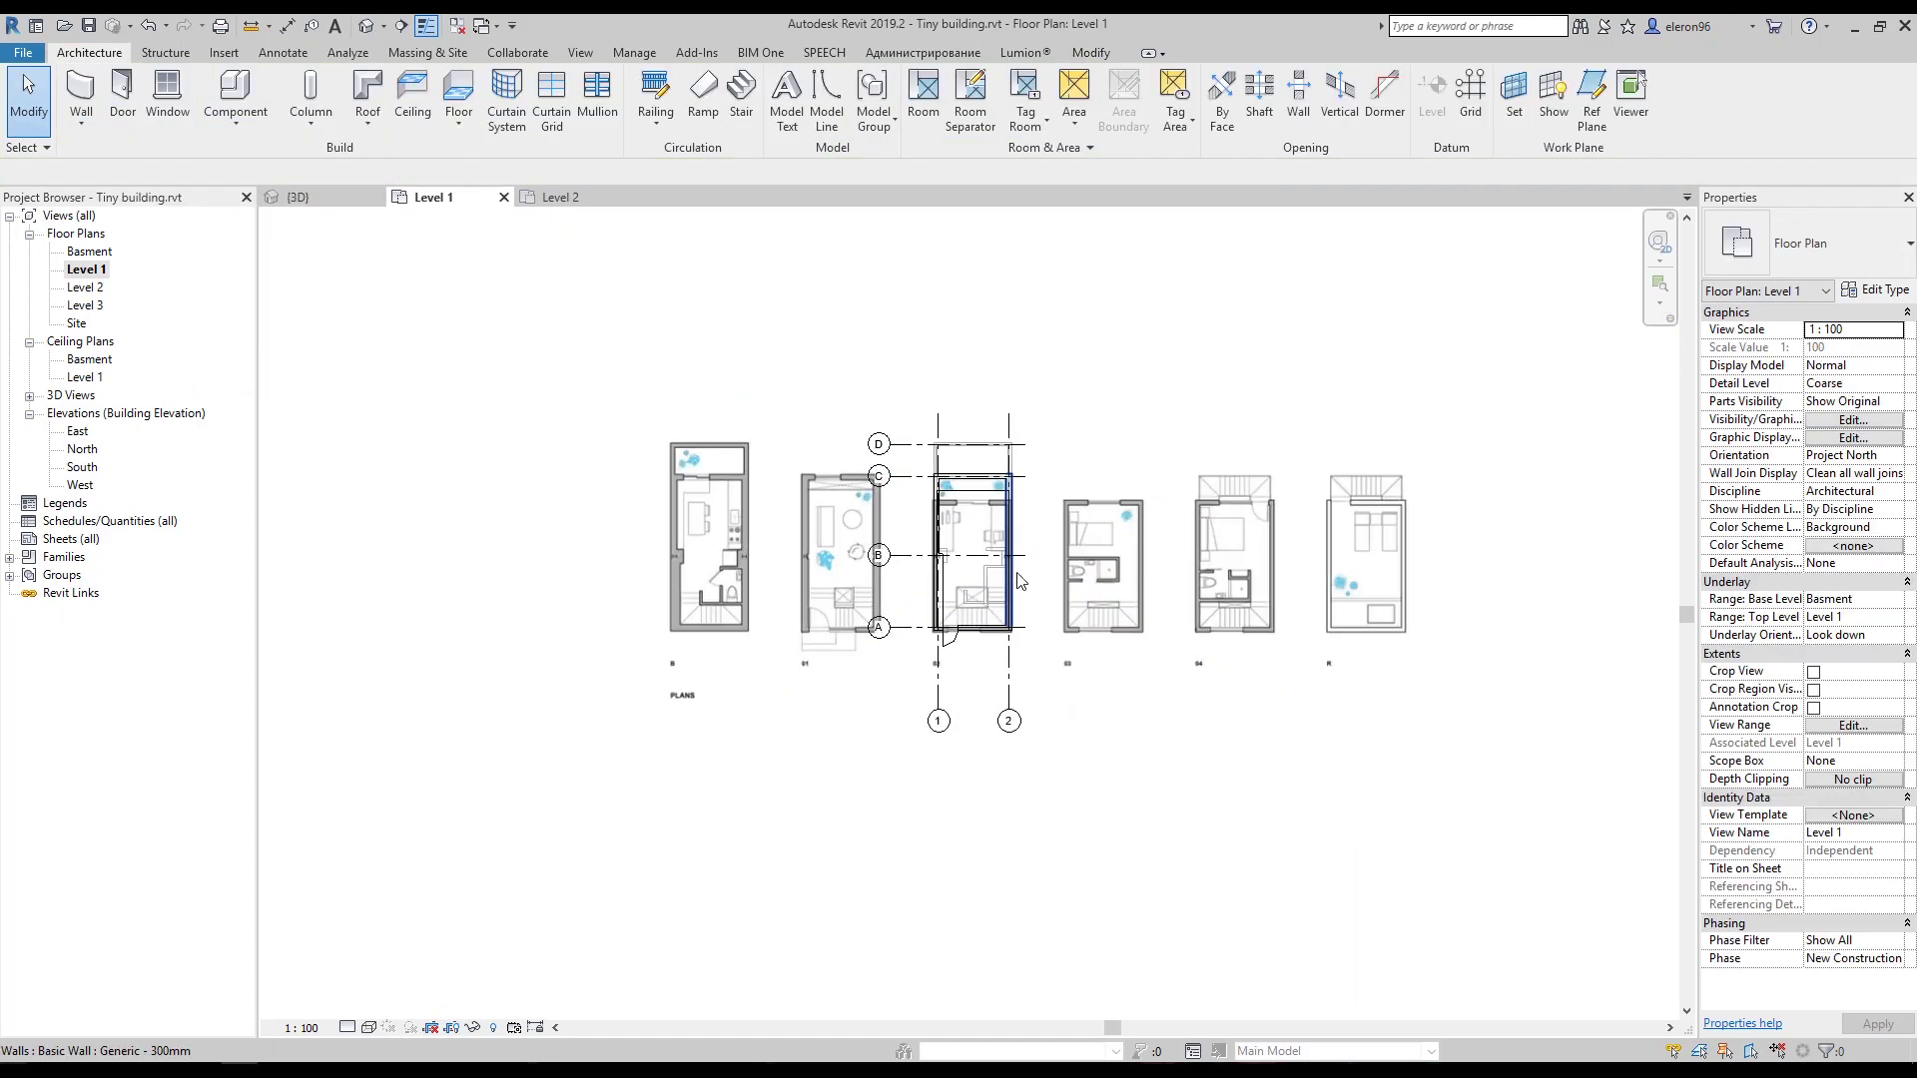
pyautogui.click(1098, 631)
pyautogui.moveTo(981, 647); pyautogui.dragTo(1069, 641, button='middle')
pyautogui.scroll(3, 988, 604)
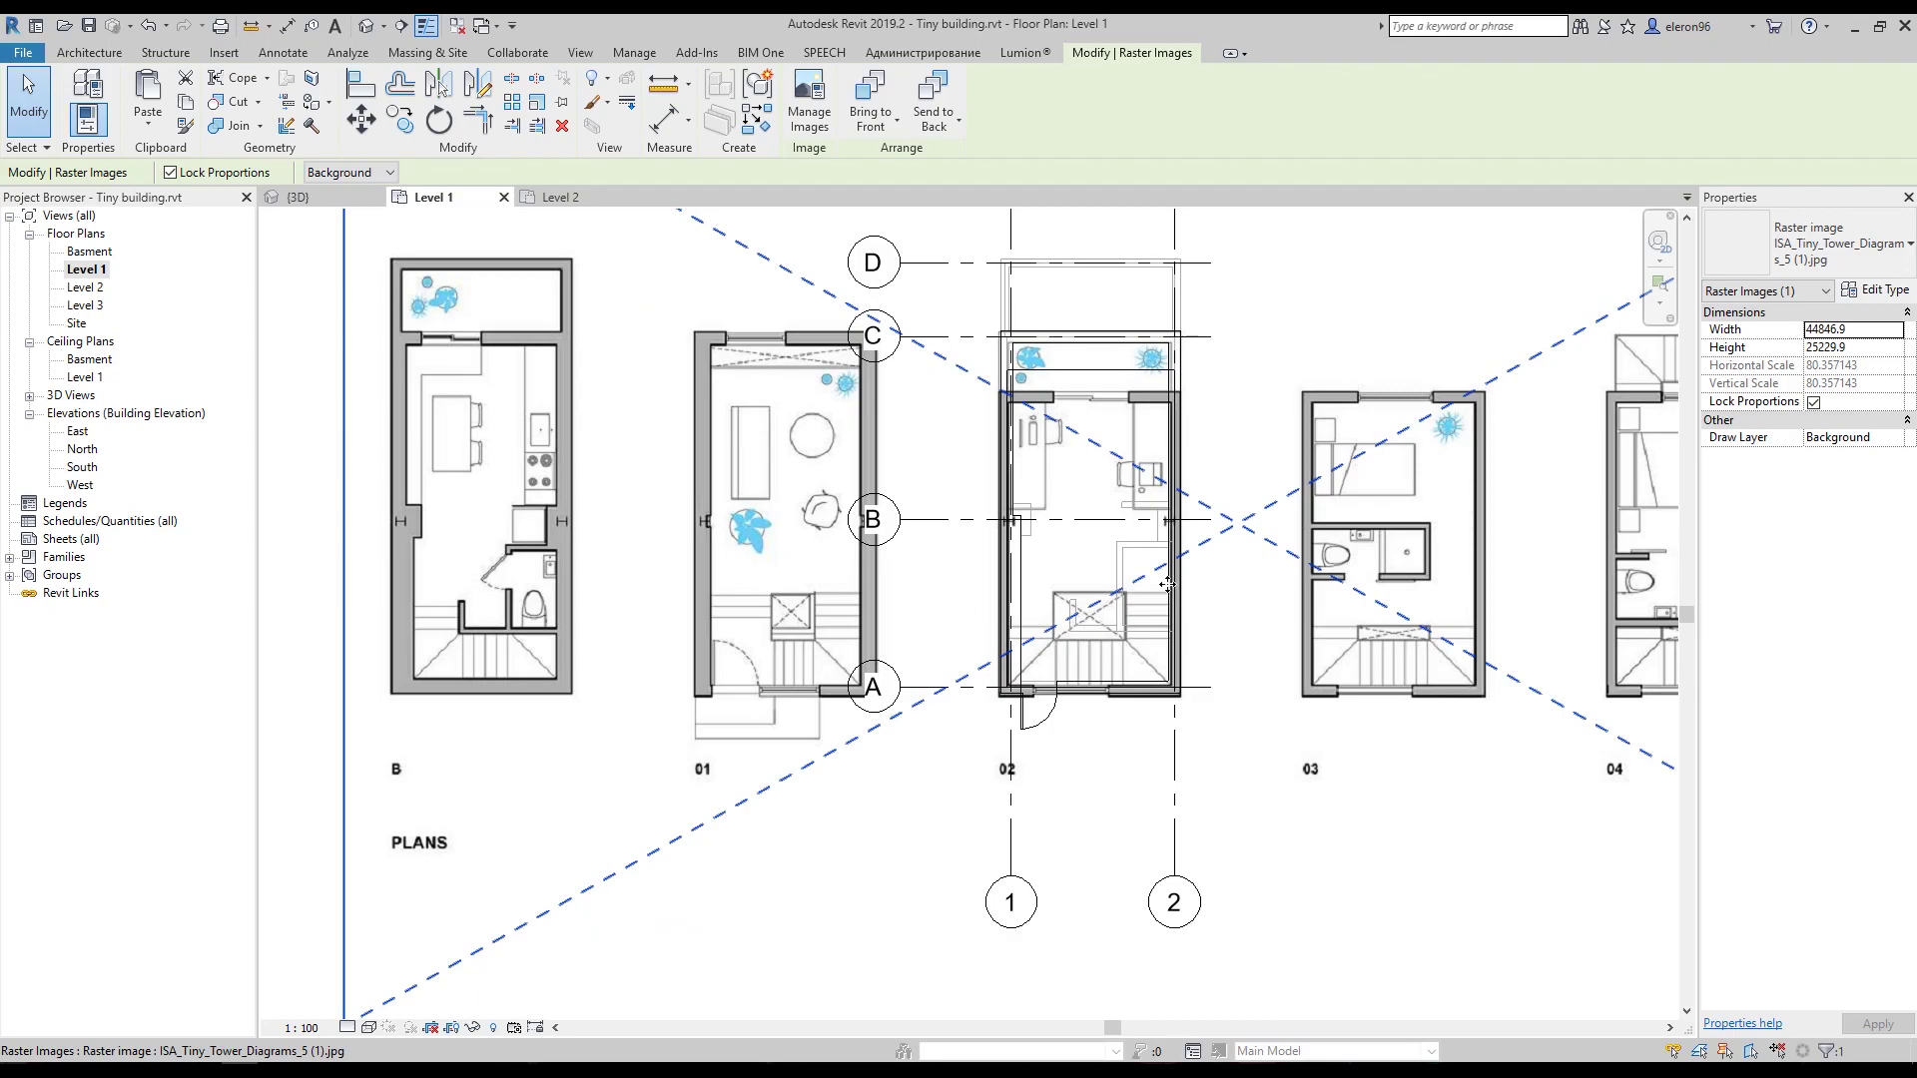
pyautogui.click(361, 119)
pyautogui.moveTo(874, 655); pyautogui.dragTo(968, 552, button='middle')
pyautogui.scroll(3, 968, 552)
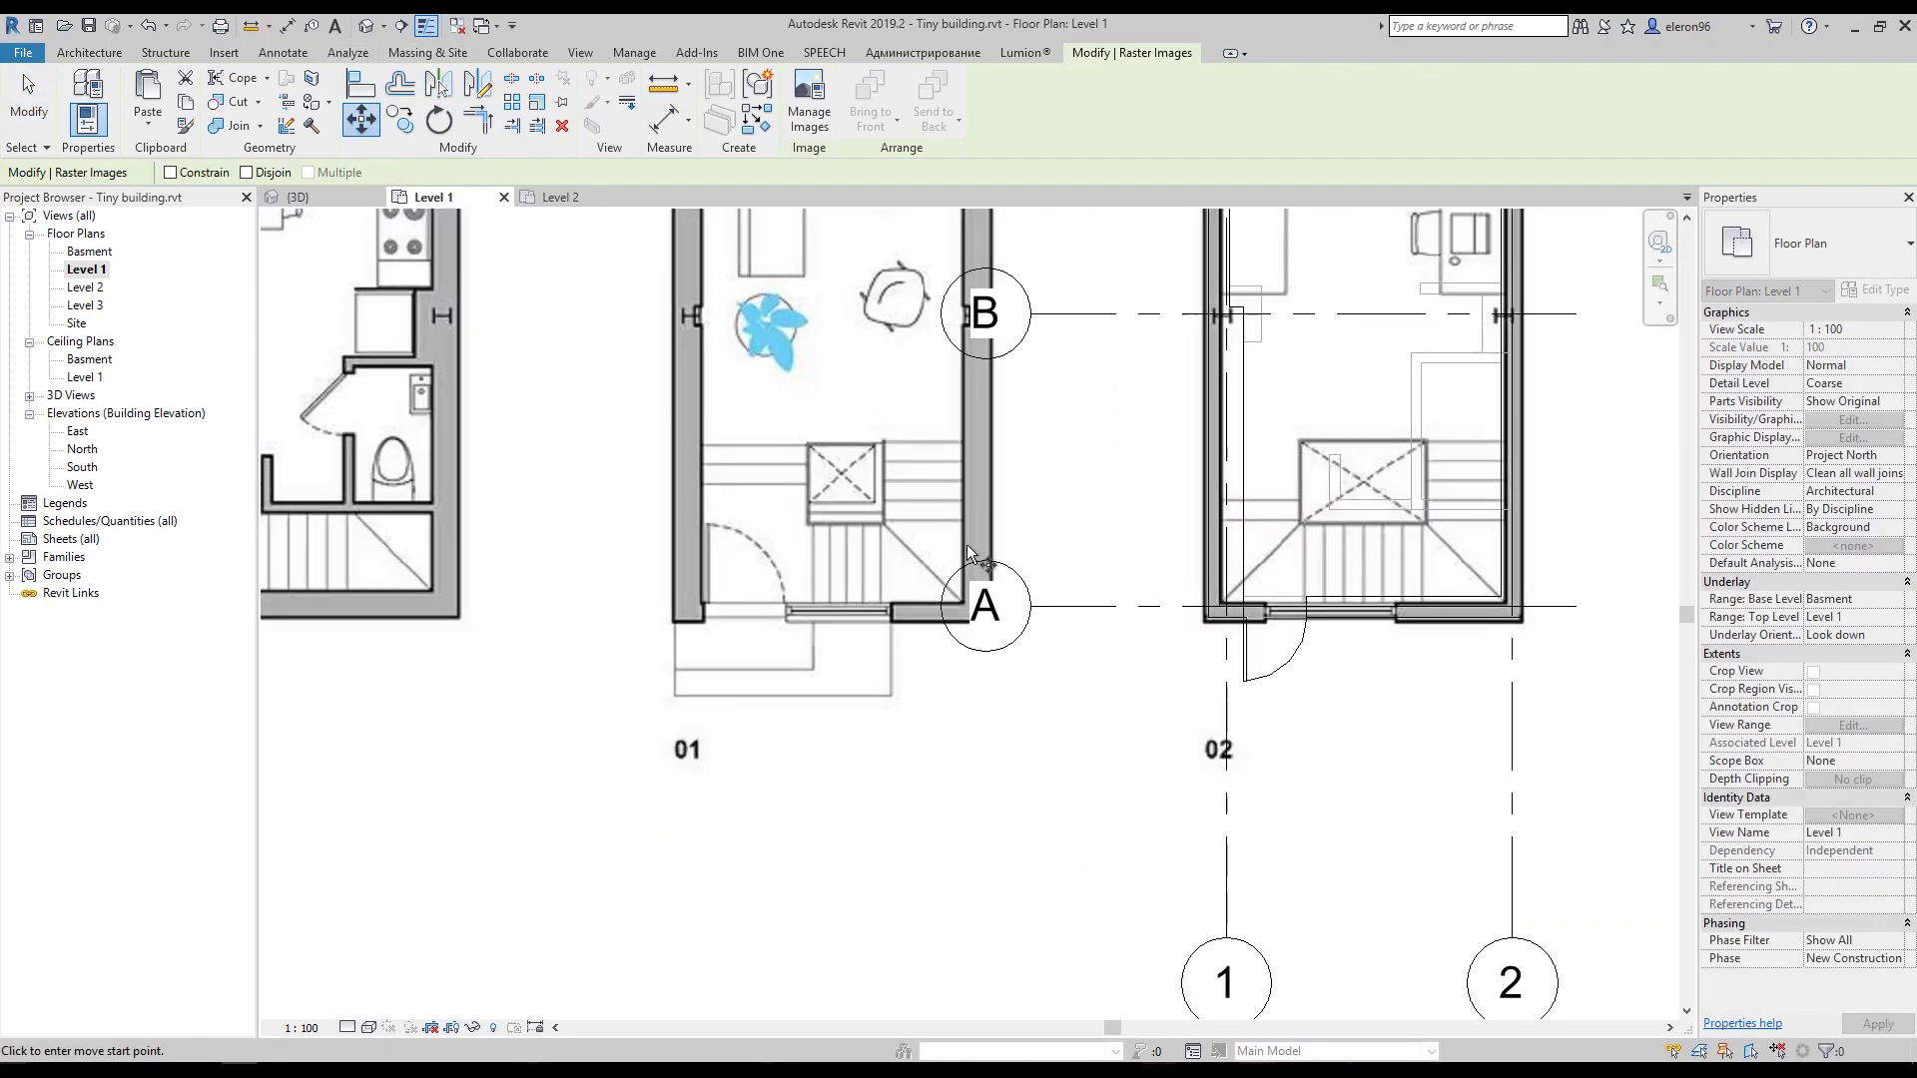
pyautogui.scroll(2, 969, 552)
pyautogui.click(955, 625)
pyautogui.moveTo(1194, 675); pyautogui.dragTo(719, 651, button='middle')
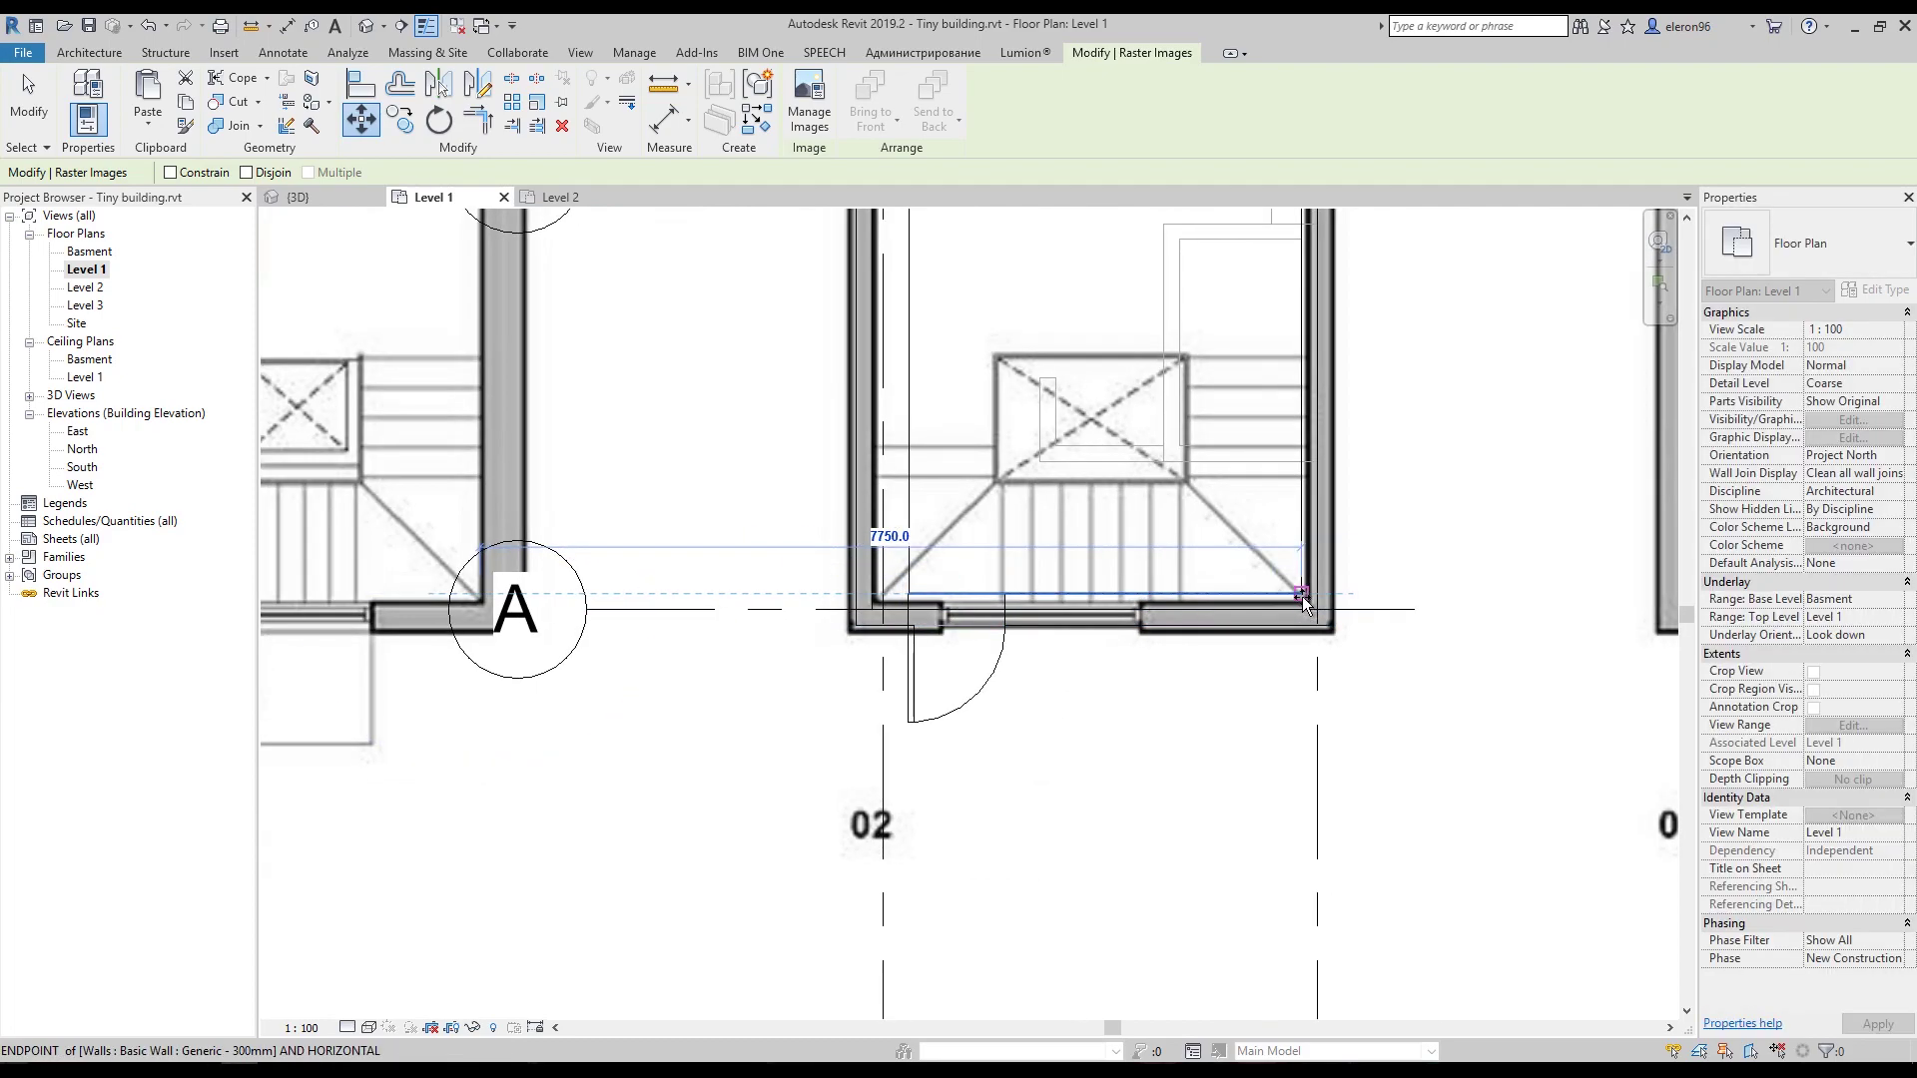
pyautogui.click(1302, 596)
pyautogui.scroll(-2, 1354, 627)
pyautogui.moveTo(1345, 482); pyautogui.dragTo(1294, 628, button='middle')
pyautogui.press('Escape')
pyautogui.scroll(5, 1178, 654)
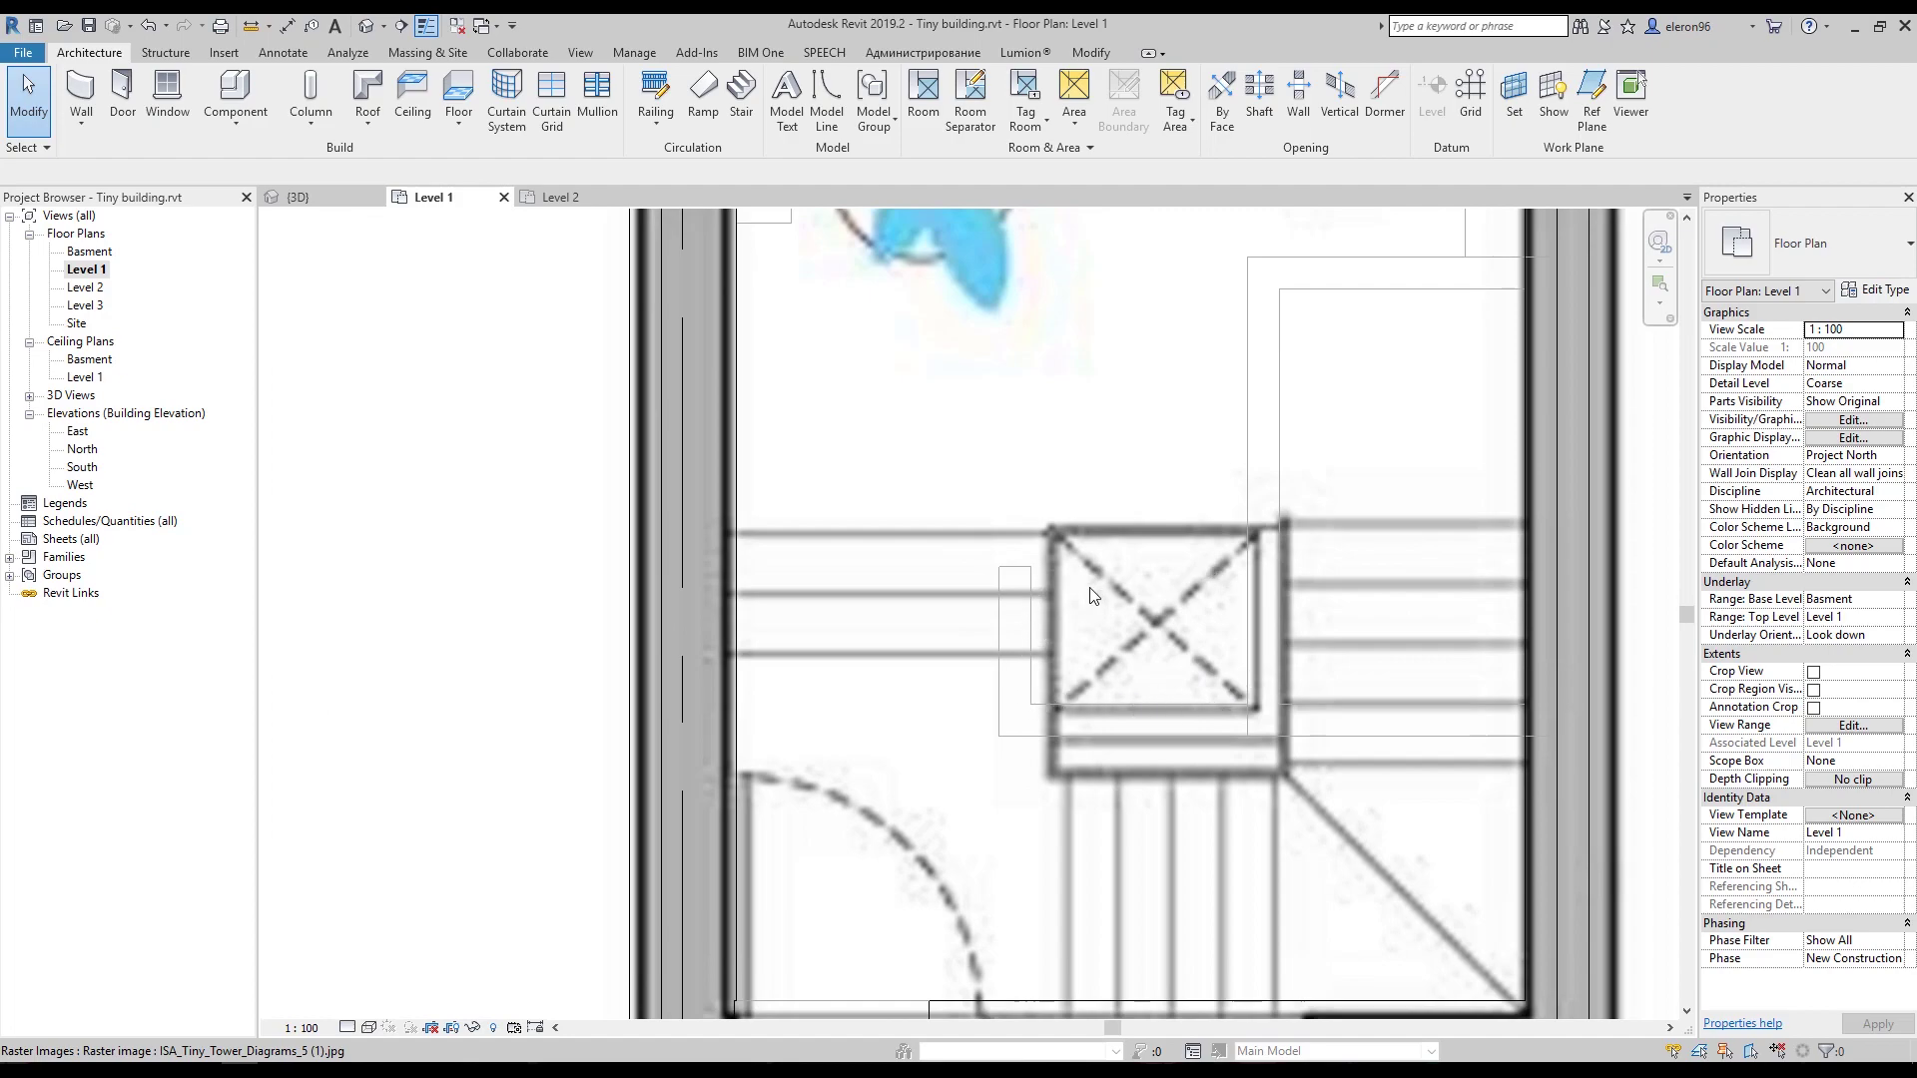
pyautogui.scroll(-6, 1038, 579)
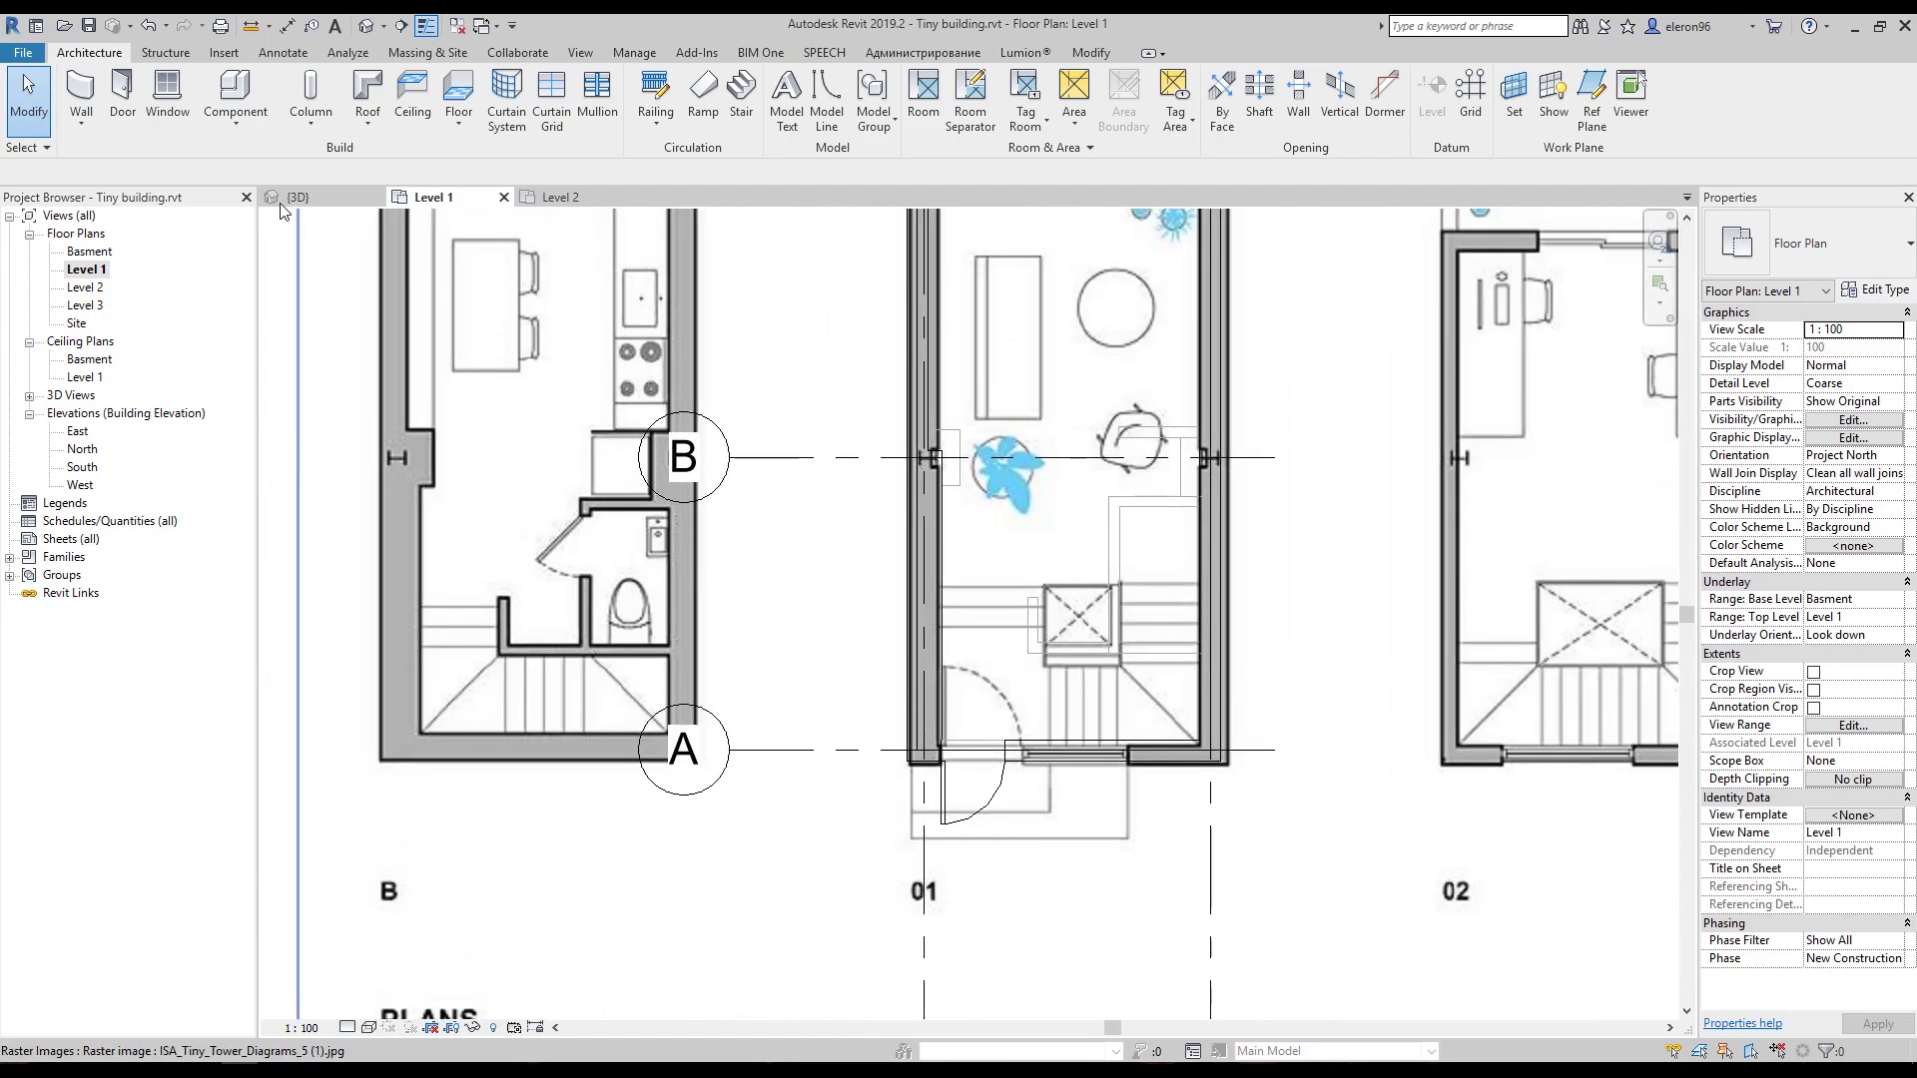
pyautogui.click(458, 94)
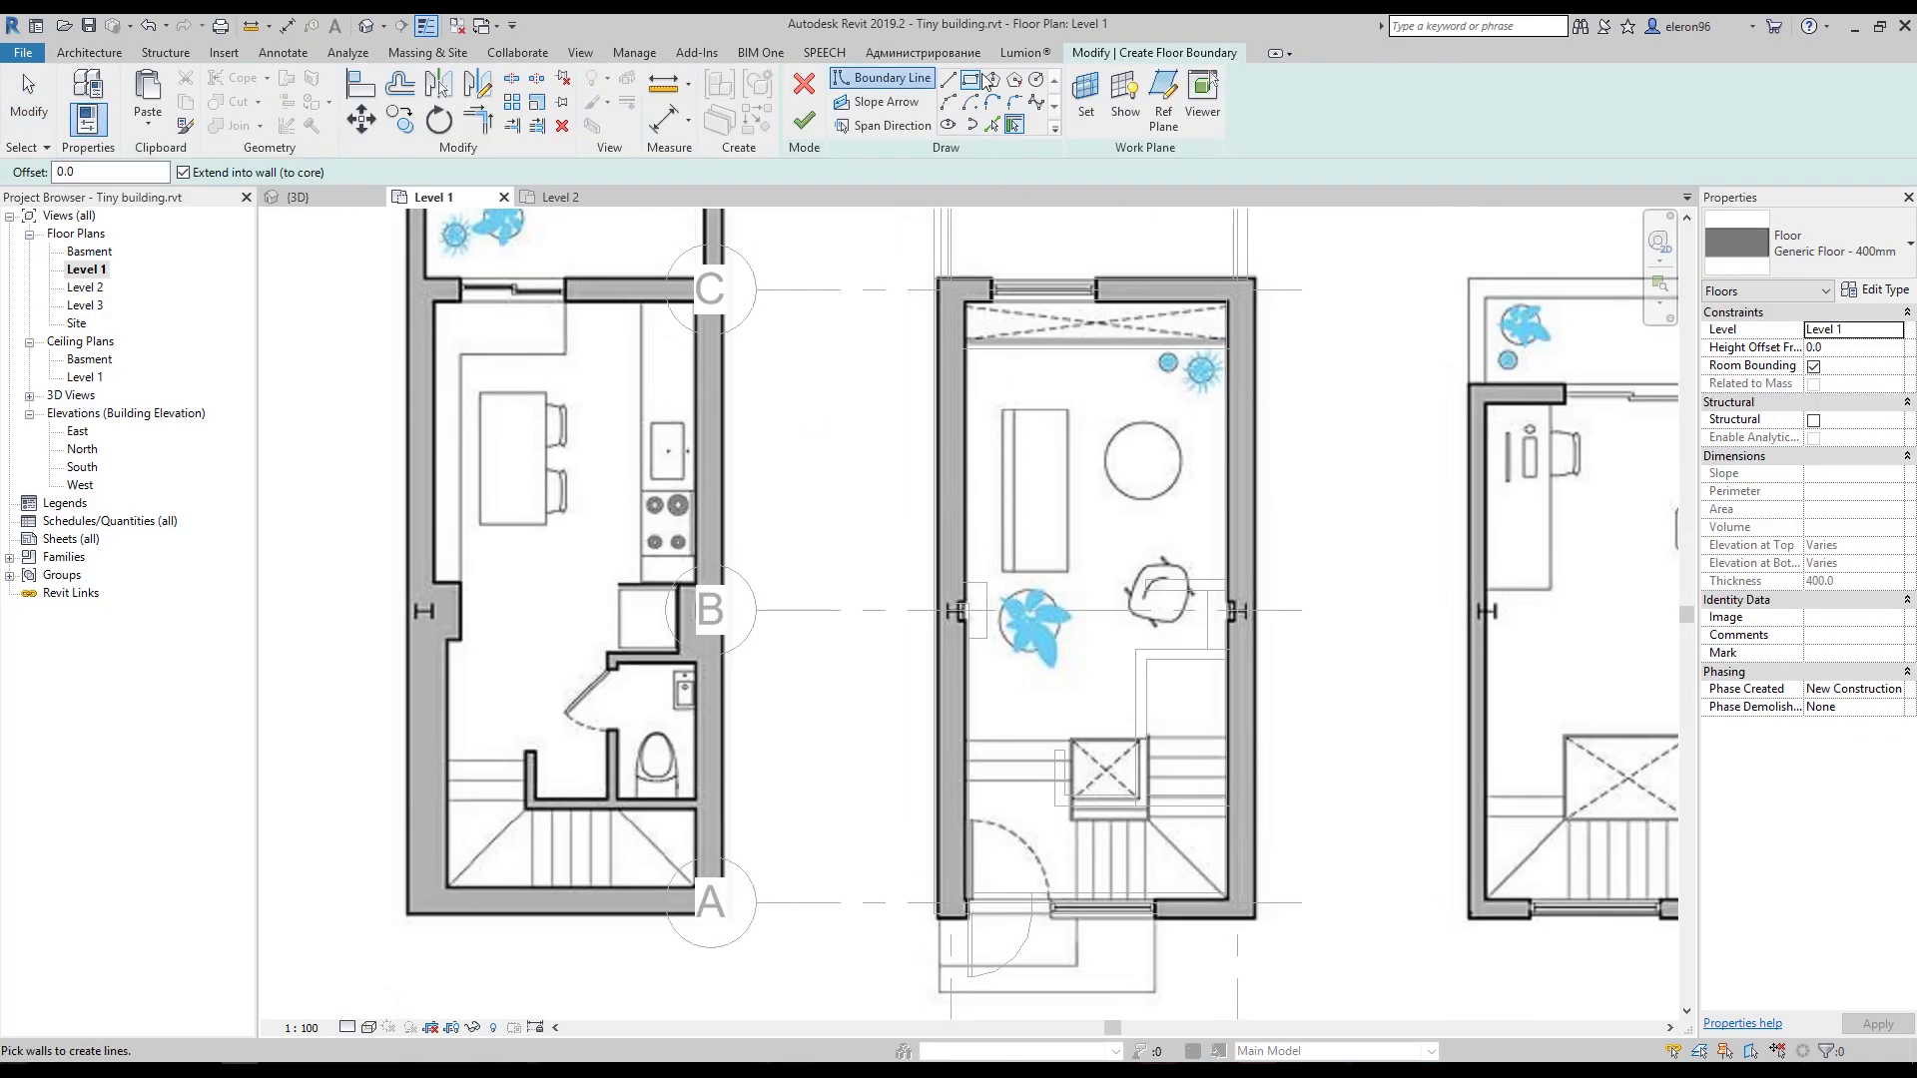
pyautogui.click(976, 80)
pyautogui.press('Escape')
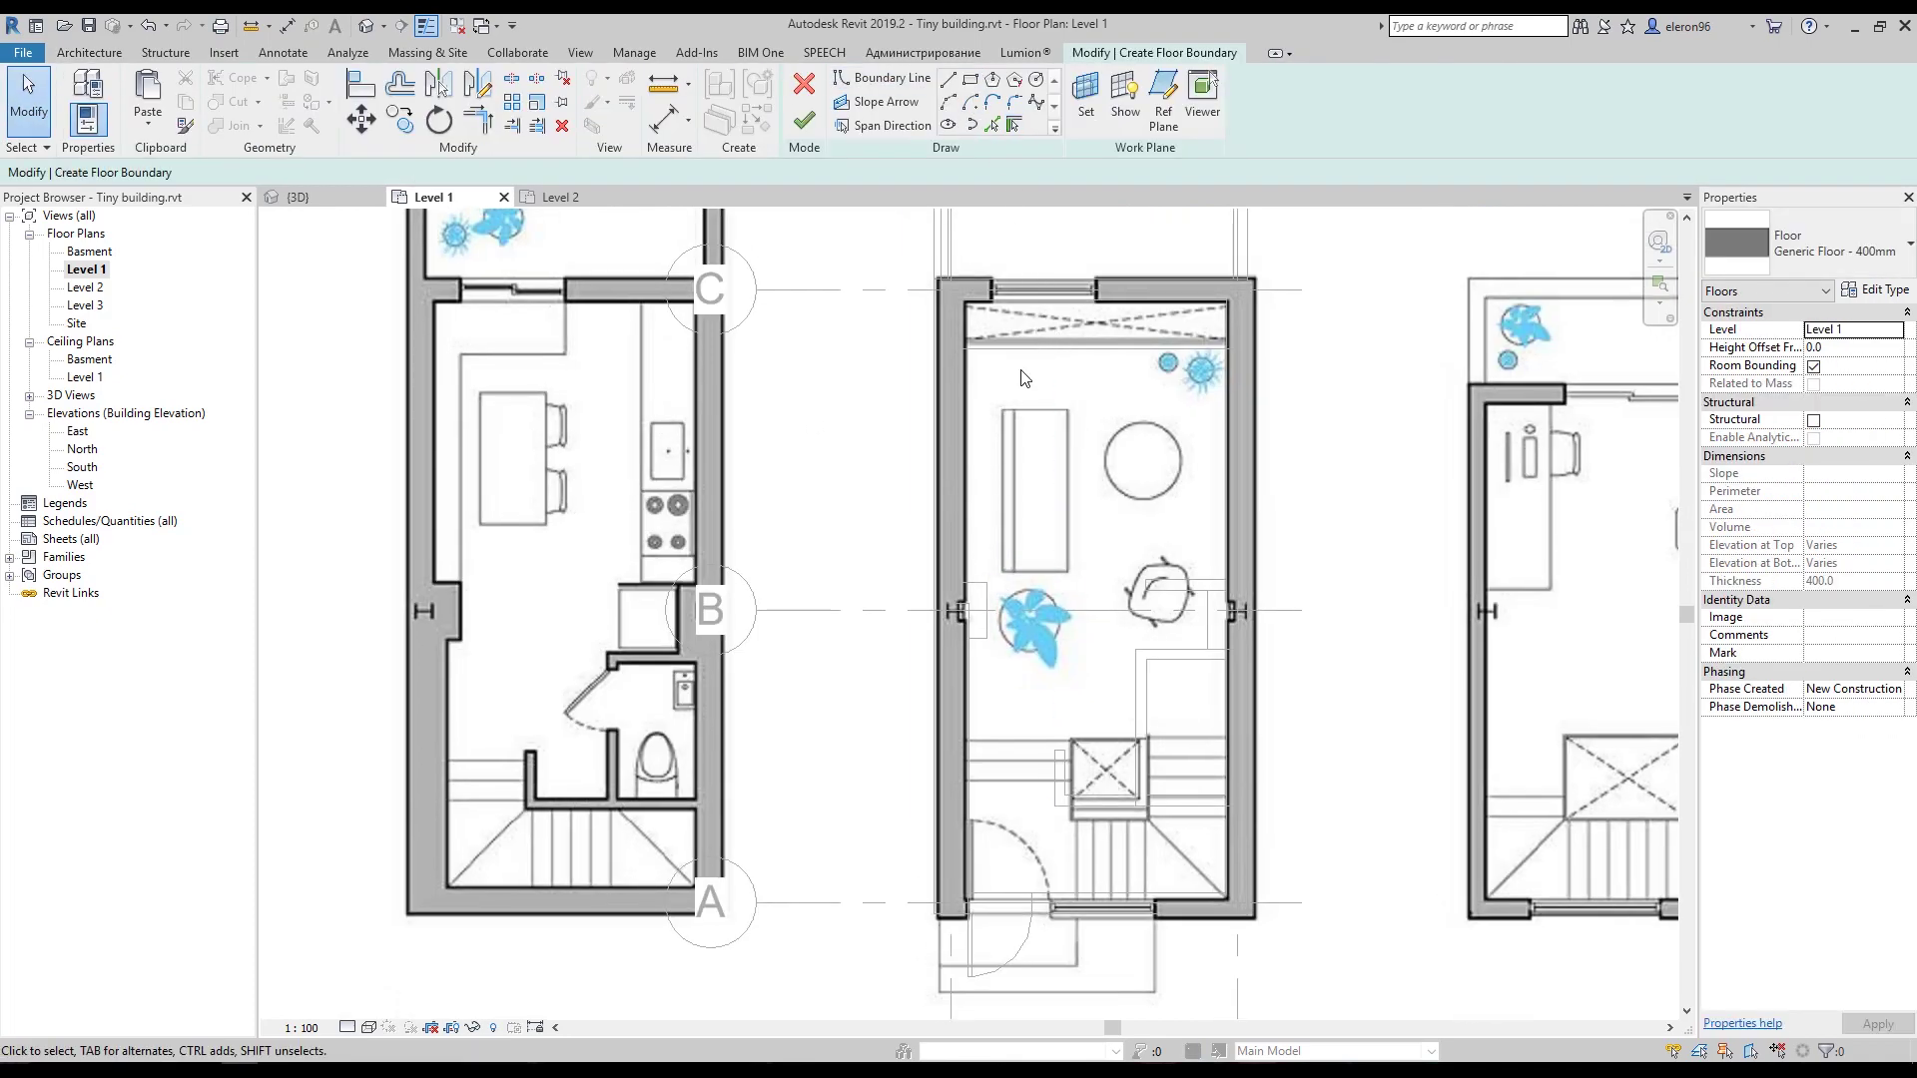
pyautogui.scroll(-5, 1021, 377)
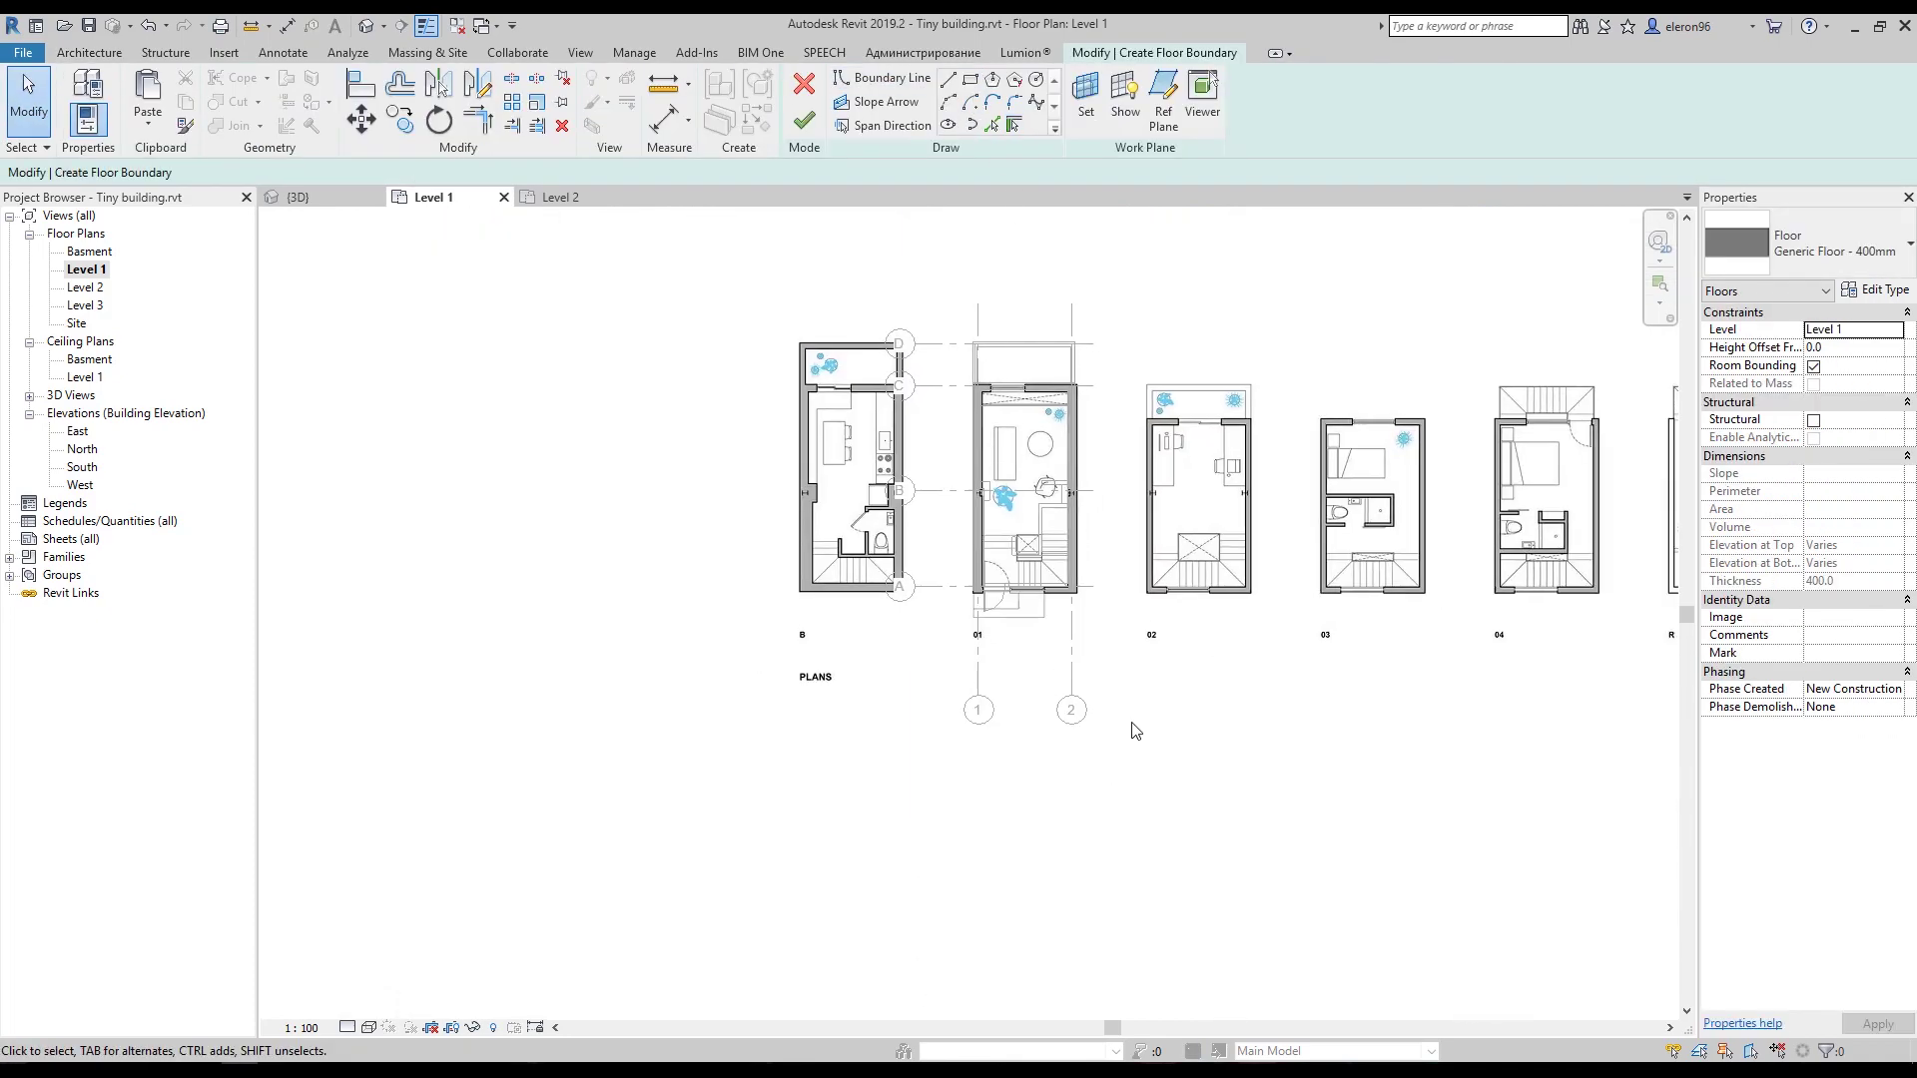
pyautogui.scroll(-2, 1135, 731)
pyautogui.moveTo(1316, 810); pyautogui.dragTo(979, 656)
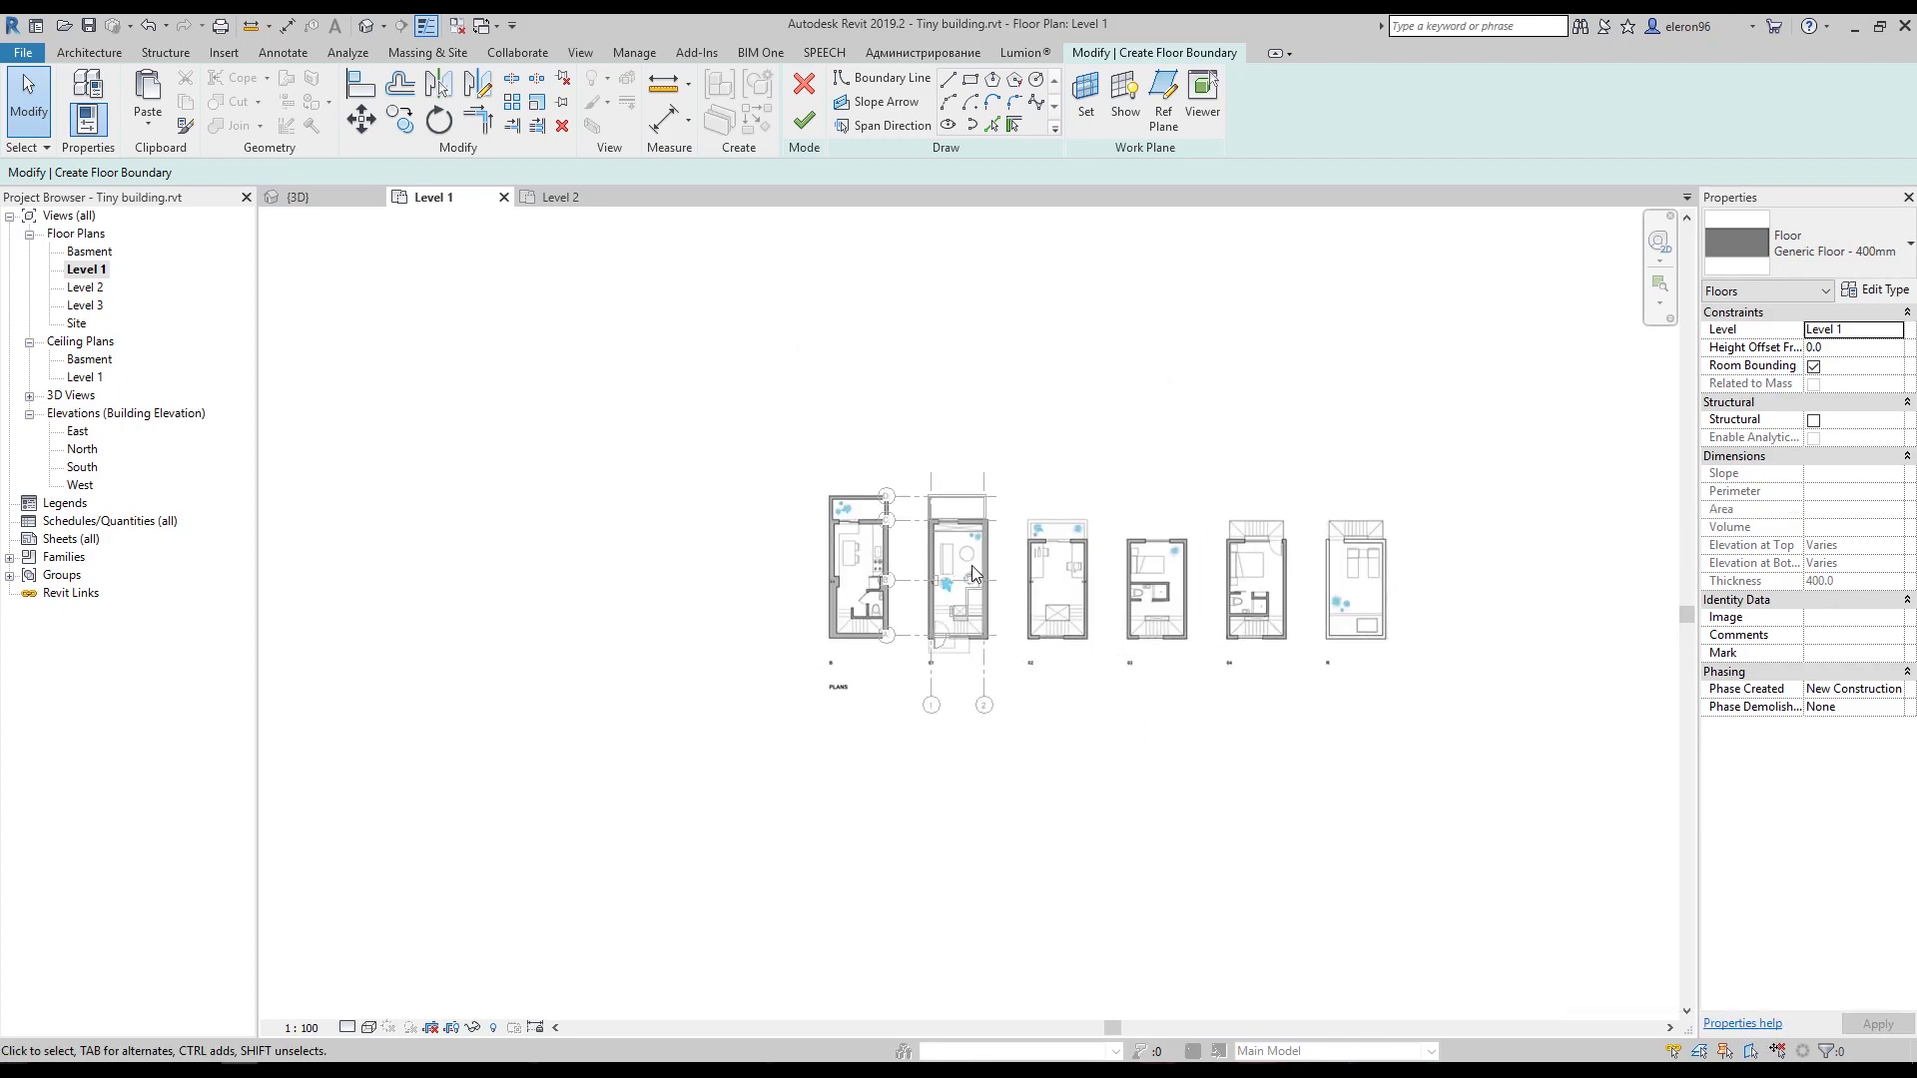
# Temporarily hide the plans image in the Level 1 floor plan, leaving only the modelled walls and grids.
pyautogui.scroll(5, 972, 565)
pyautogui.click(1036, 552)
pyautogui.press('h')
pyautogui.press('h')
pyautogui.moveTo(1035, 531); pyautogui.dragTo(1061, 581, button='middle')
pyautogui.scroll(2, 1057, 448)
pyautogui.moveTo(1053, 436); pyautogui.dragTo(1069, 586, button='middle')
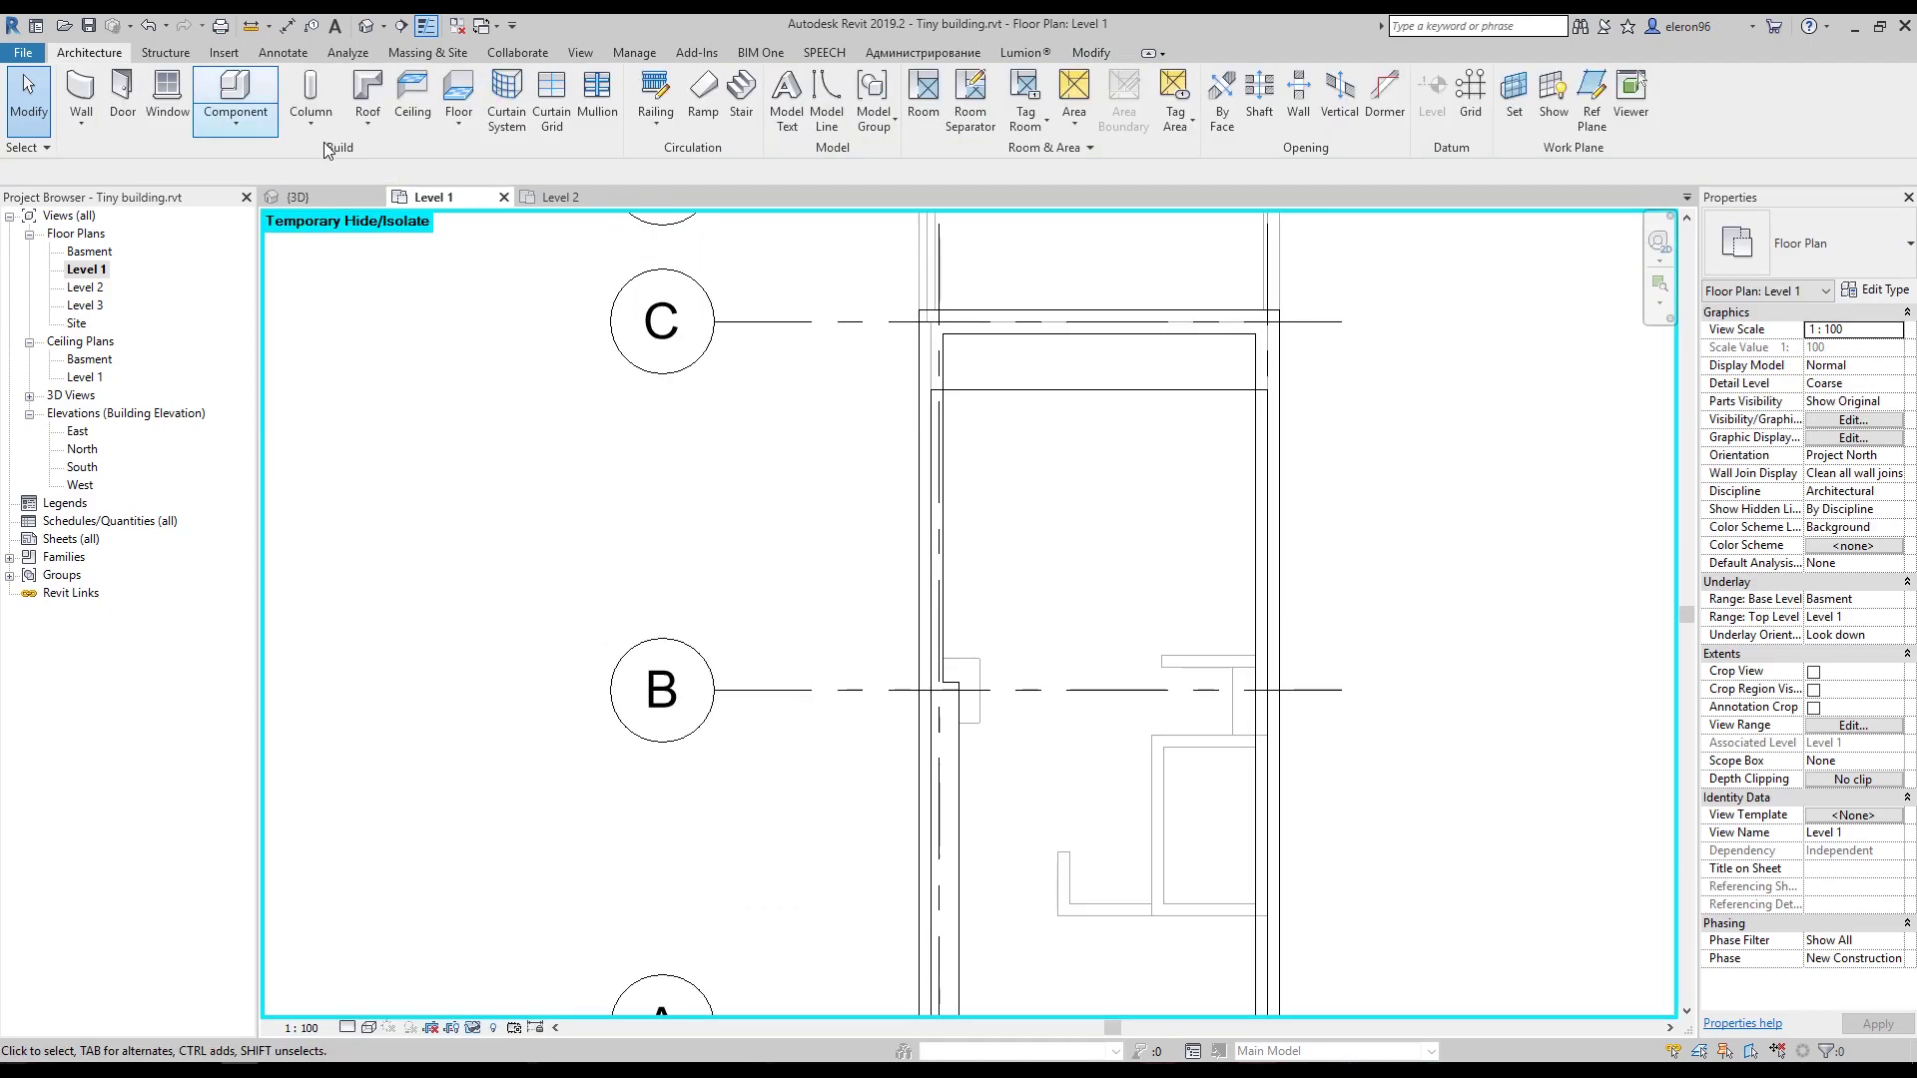
# Start a Generic Floor - 400mm on Level 1 and sketch a rectangular boundary along the inner wall faces between grids C and A.
pyautogui.click(458, 95)
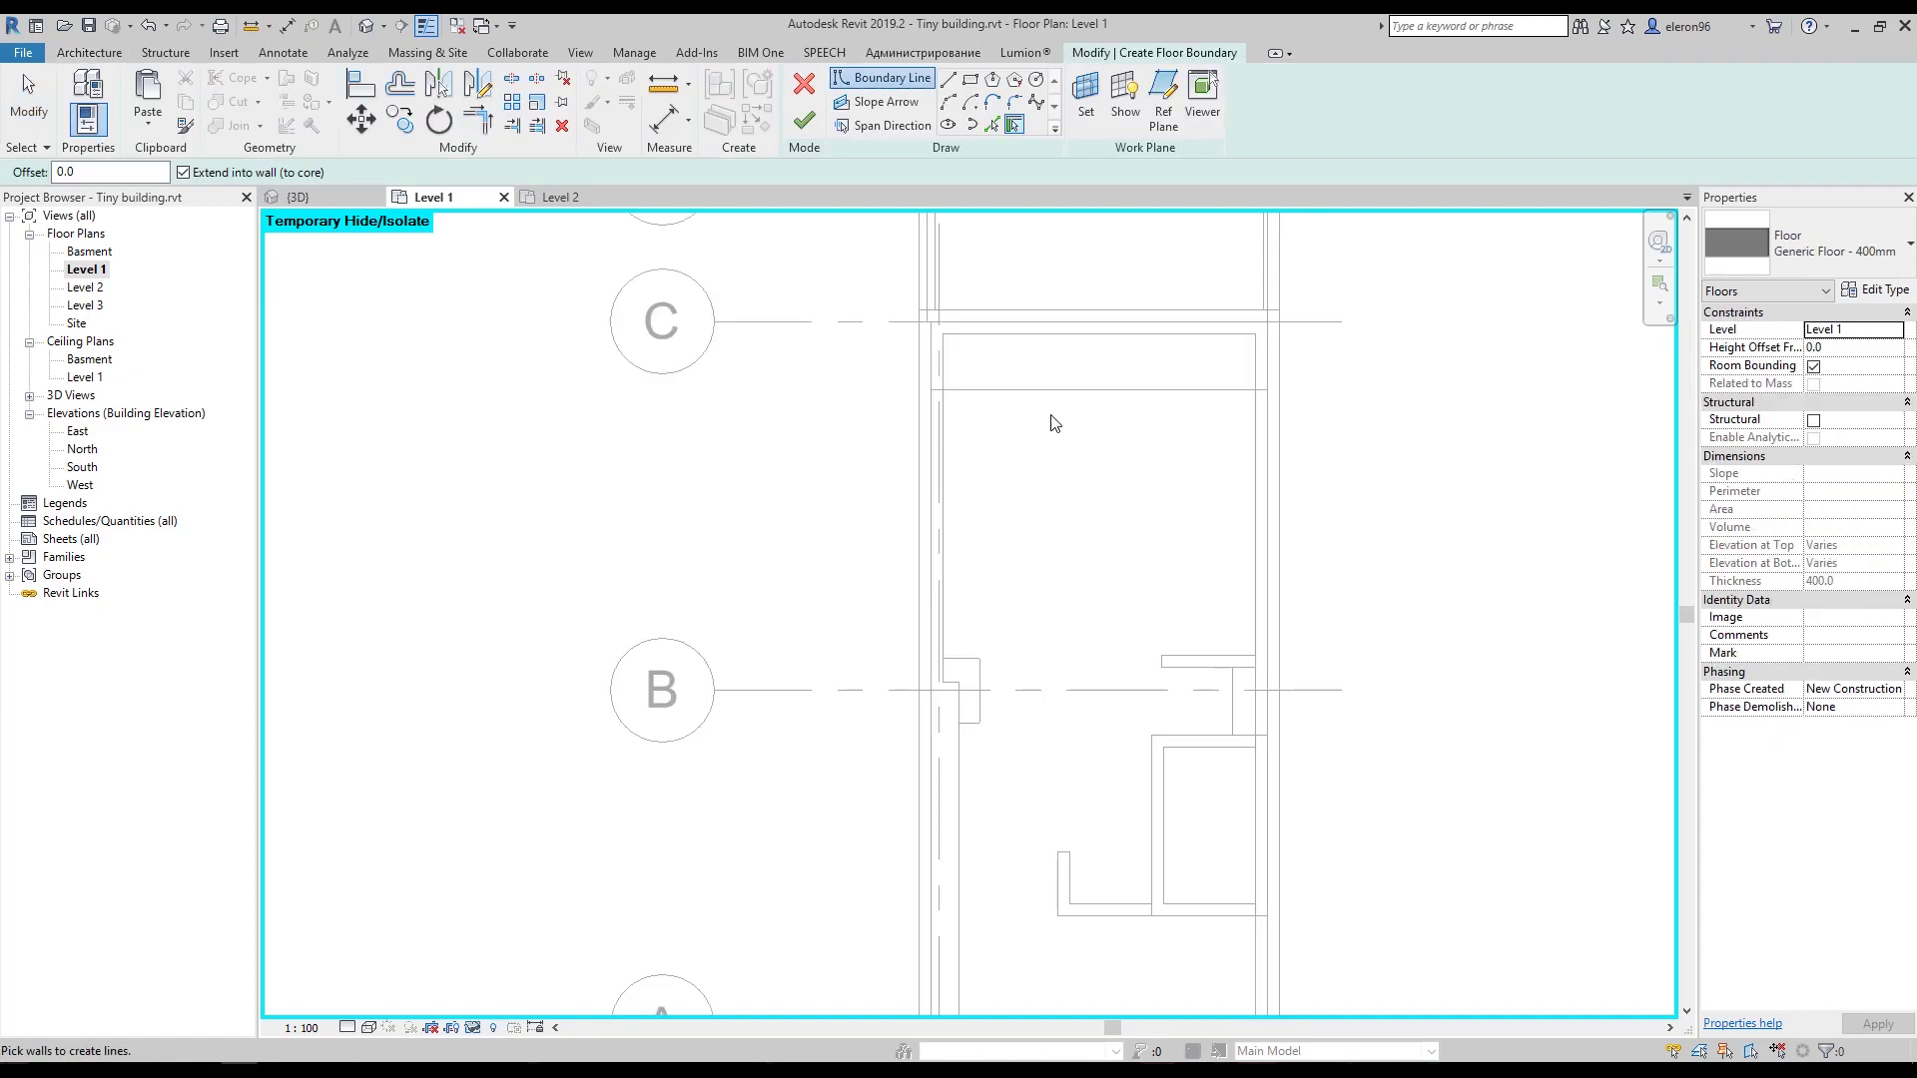
pyautogui.click(971, 79)
pyautogui.click(948, 332)
pyautogui.scroll(3, 1128, 529)
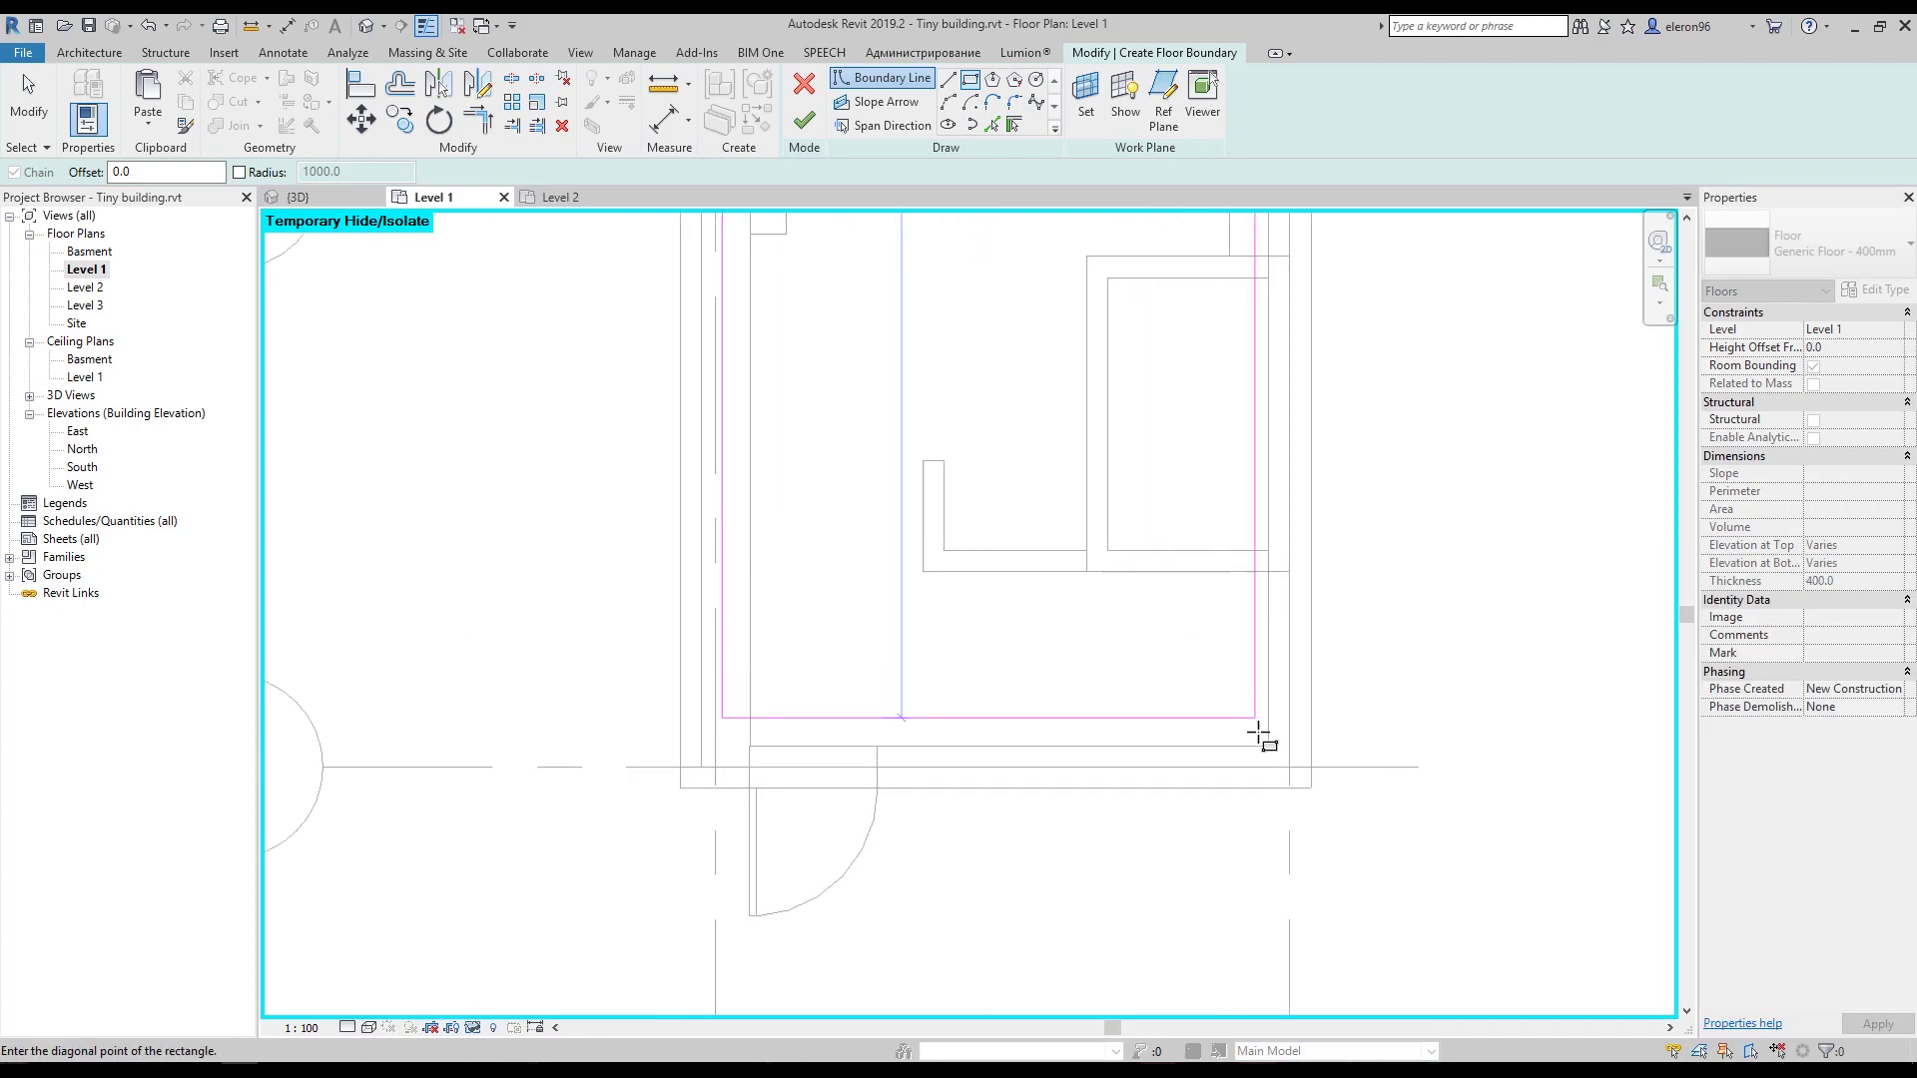
pyautogui.click(1268, 746)
pyautogui.moveTo(1029, 500); pyautogui.dragTo(1065, 573, button='middle')
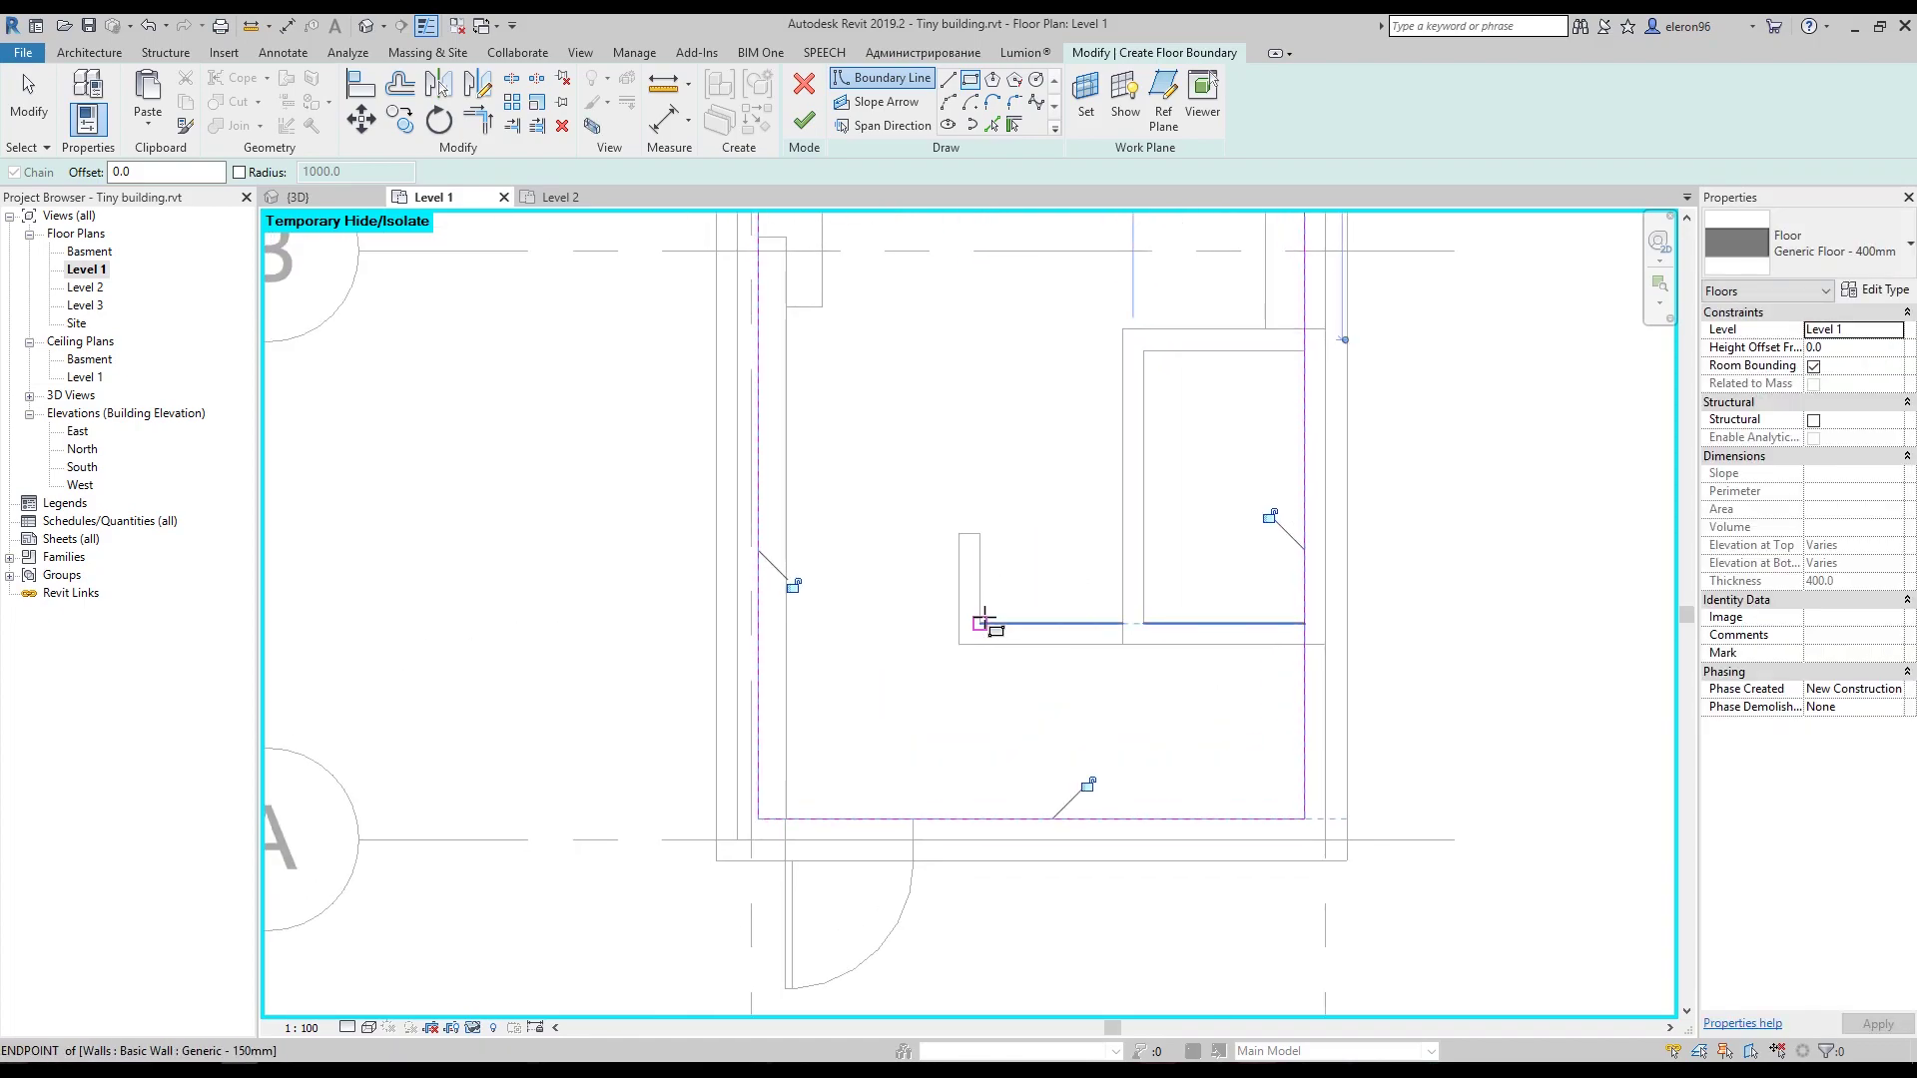
# Sketch a rectangular floor opening about 1015 by 645 mm between the stub wall and the small room near grid A.
pyautogui.click(980, 623)
pyautogui.click(1122, 535)
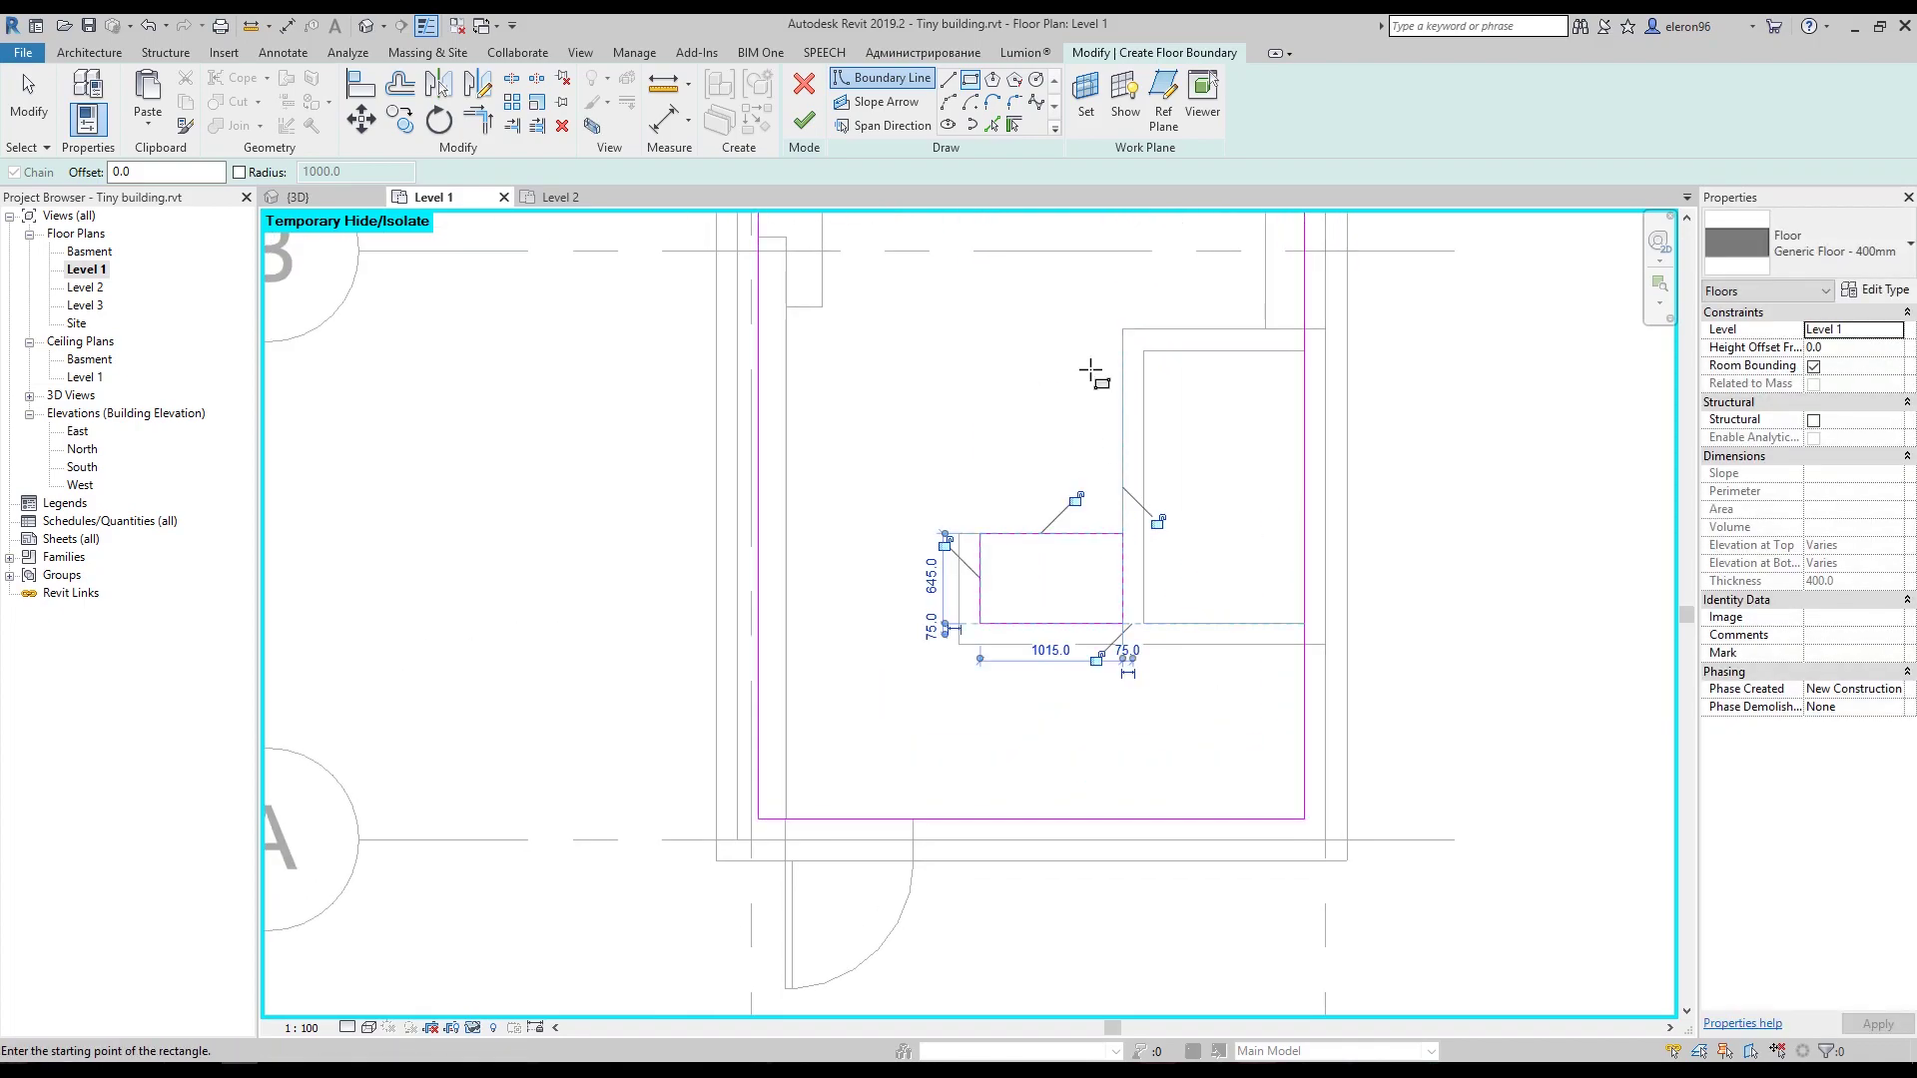
pyautogui.scroll(-3, 1108, 420)
pyautogui.press('Escape')
pyautogui.press('Escape')
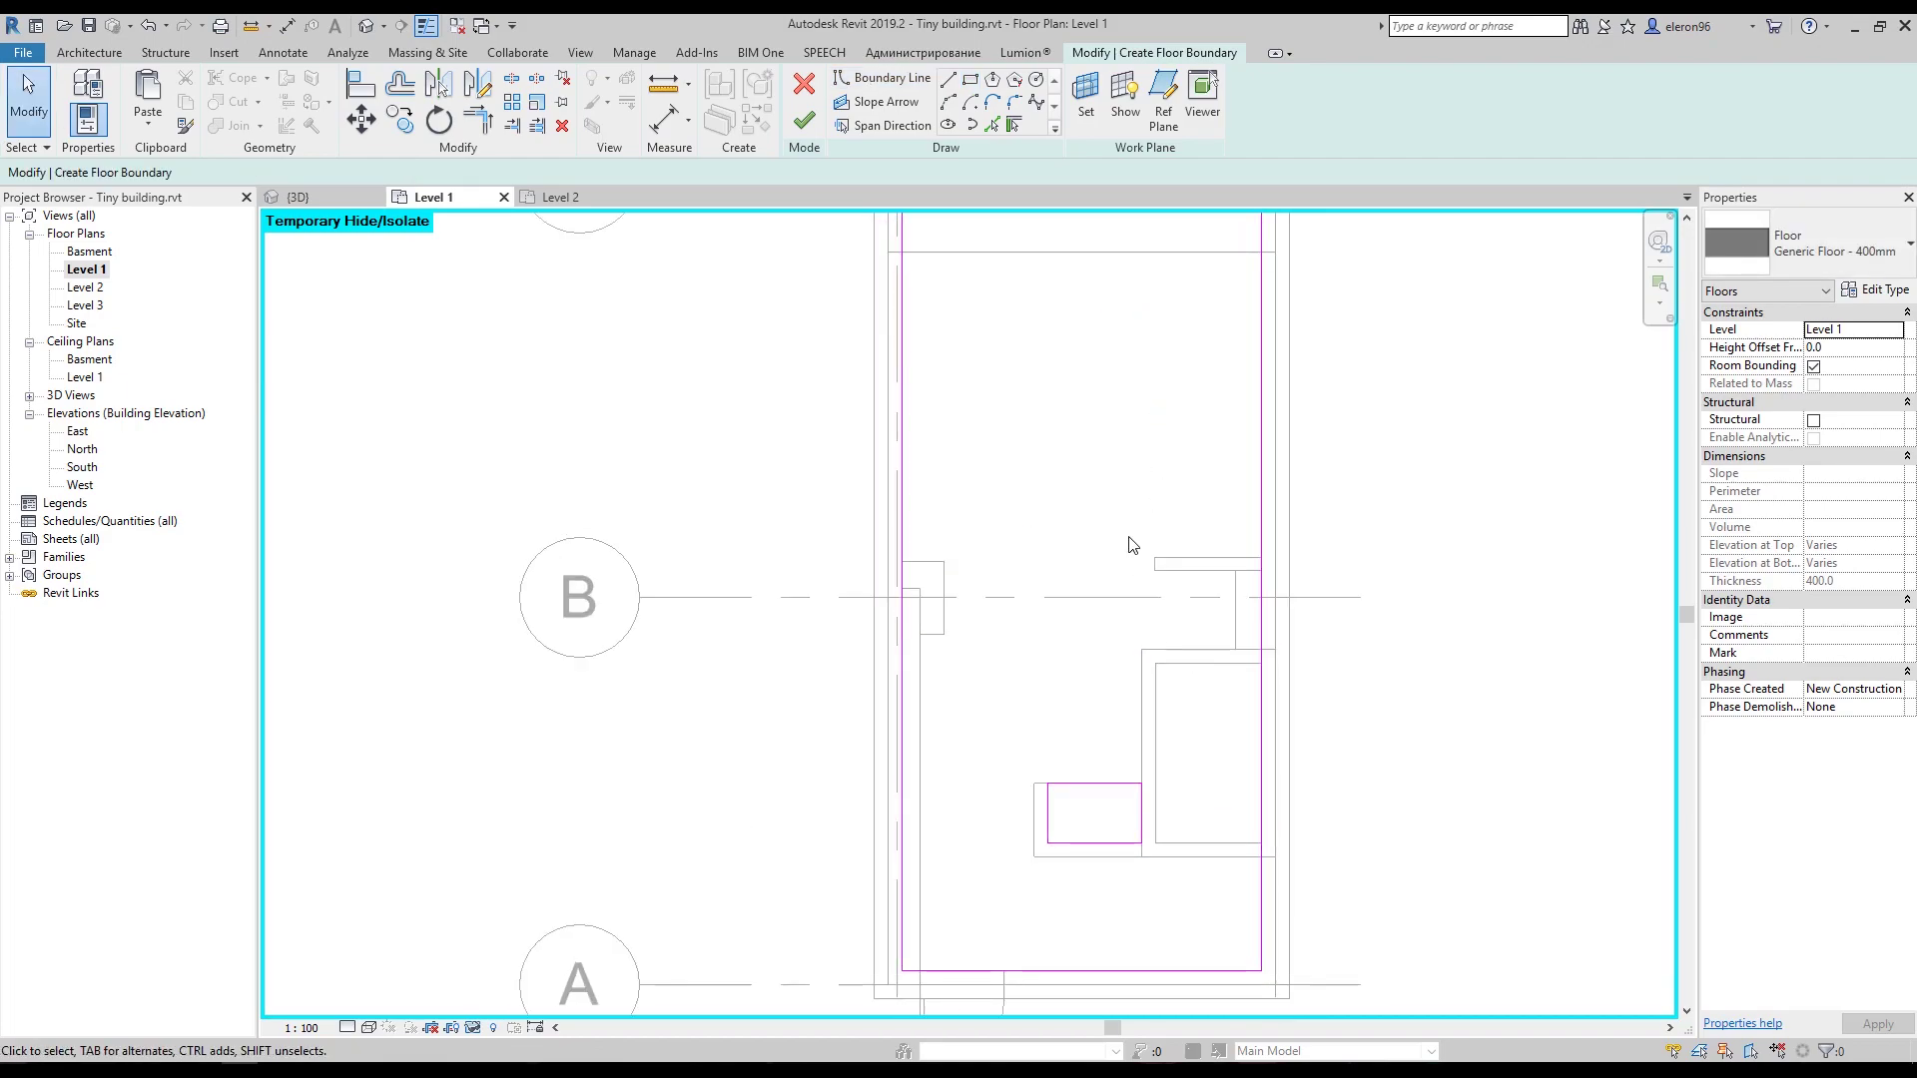
pyautogui.moveTo(1132, 544); pyautogui.dragTo(1136, 620, button='middle')
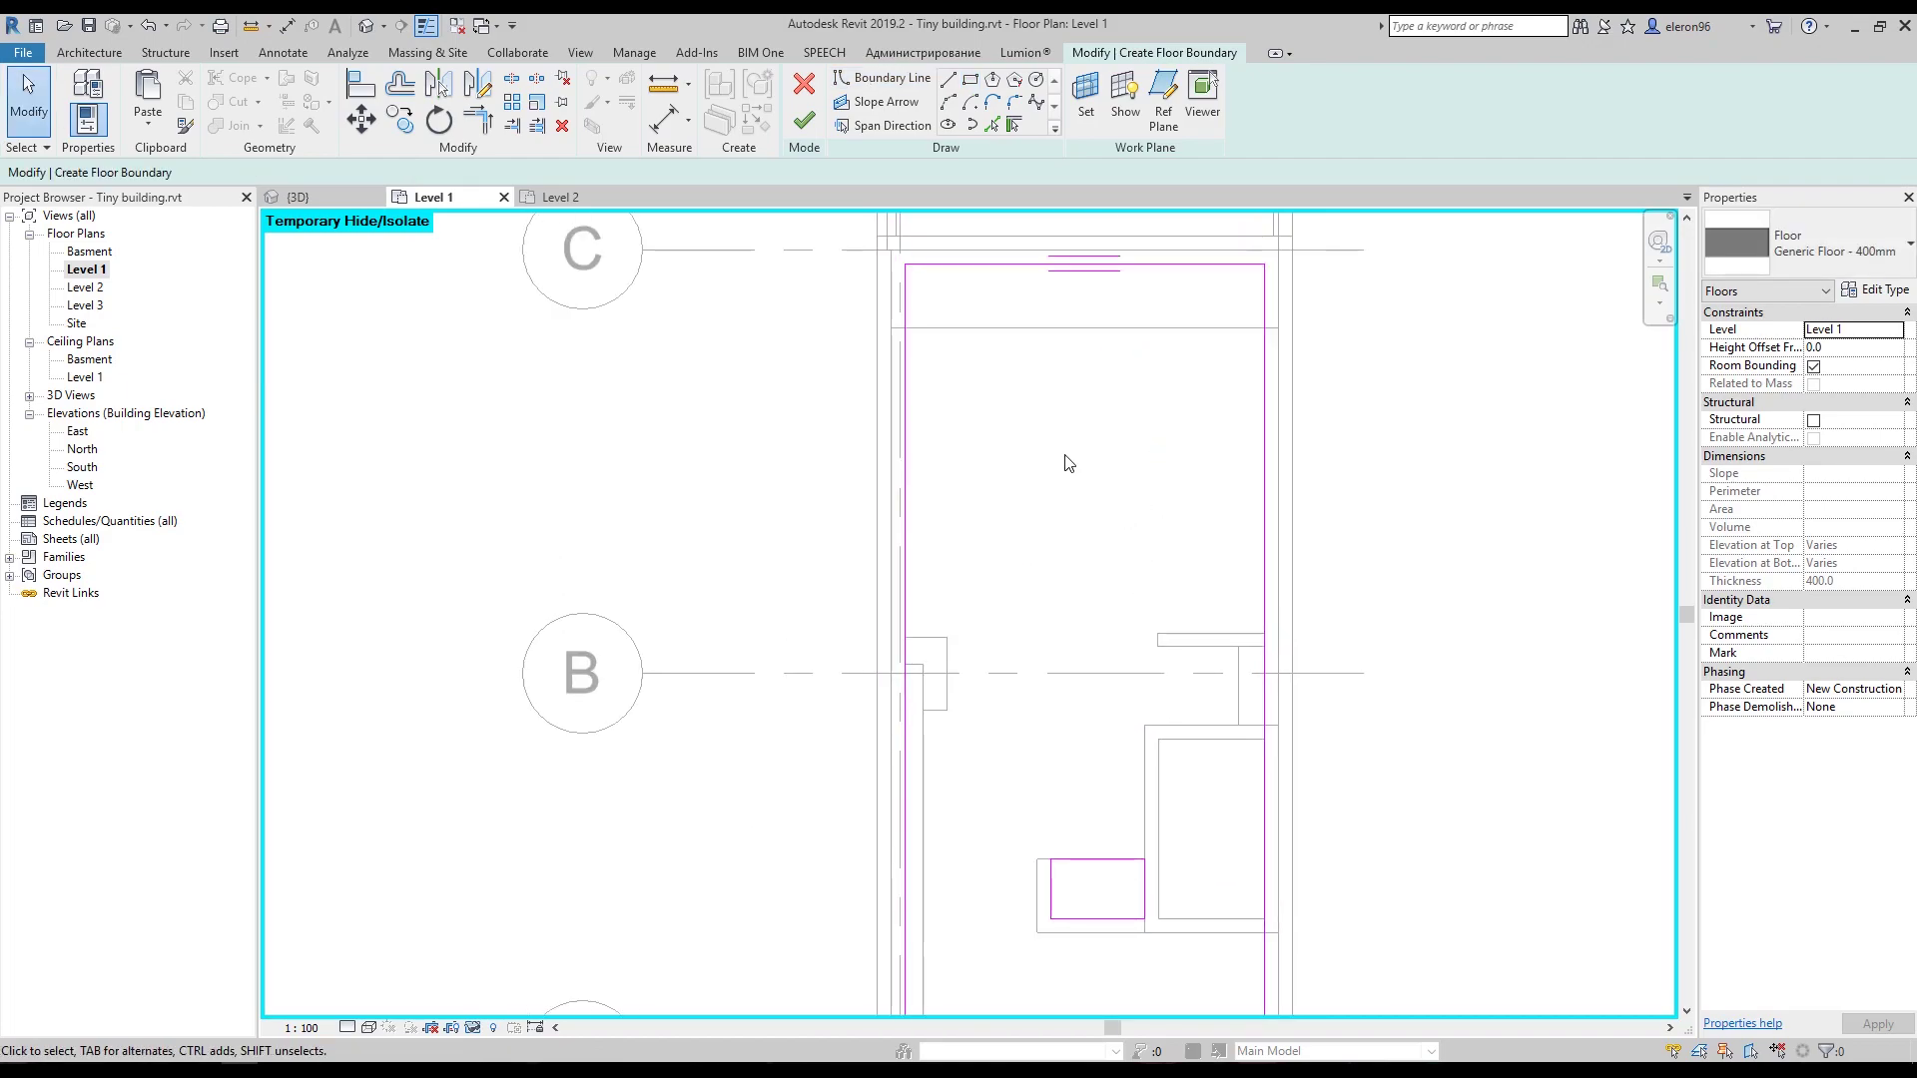
# Stretch the boundary line beside grid 1 past the corner at grid C and try to finish the floor sketch.
pyautogui.click(905, 277)
pyautogui.moveTo(905, 263); pyautogui.dragTo(904, 236)
pyautogui.moveTo(1006, 340); pyautogui.dragTo(1020, 423, button='middle')
pyautogui.press('Escape')
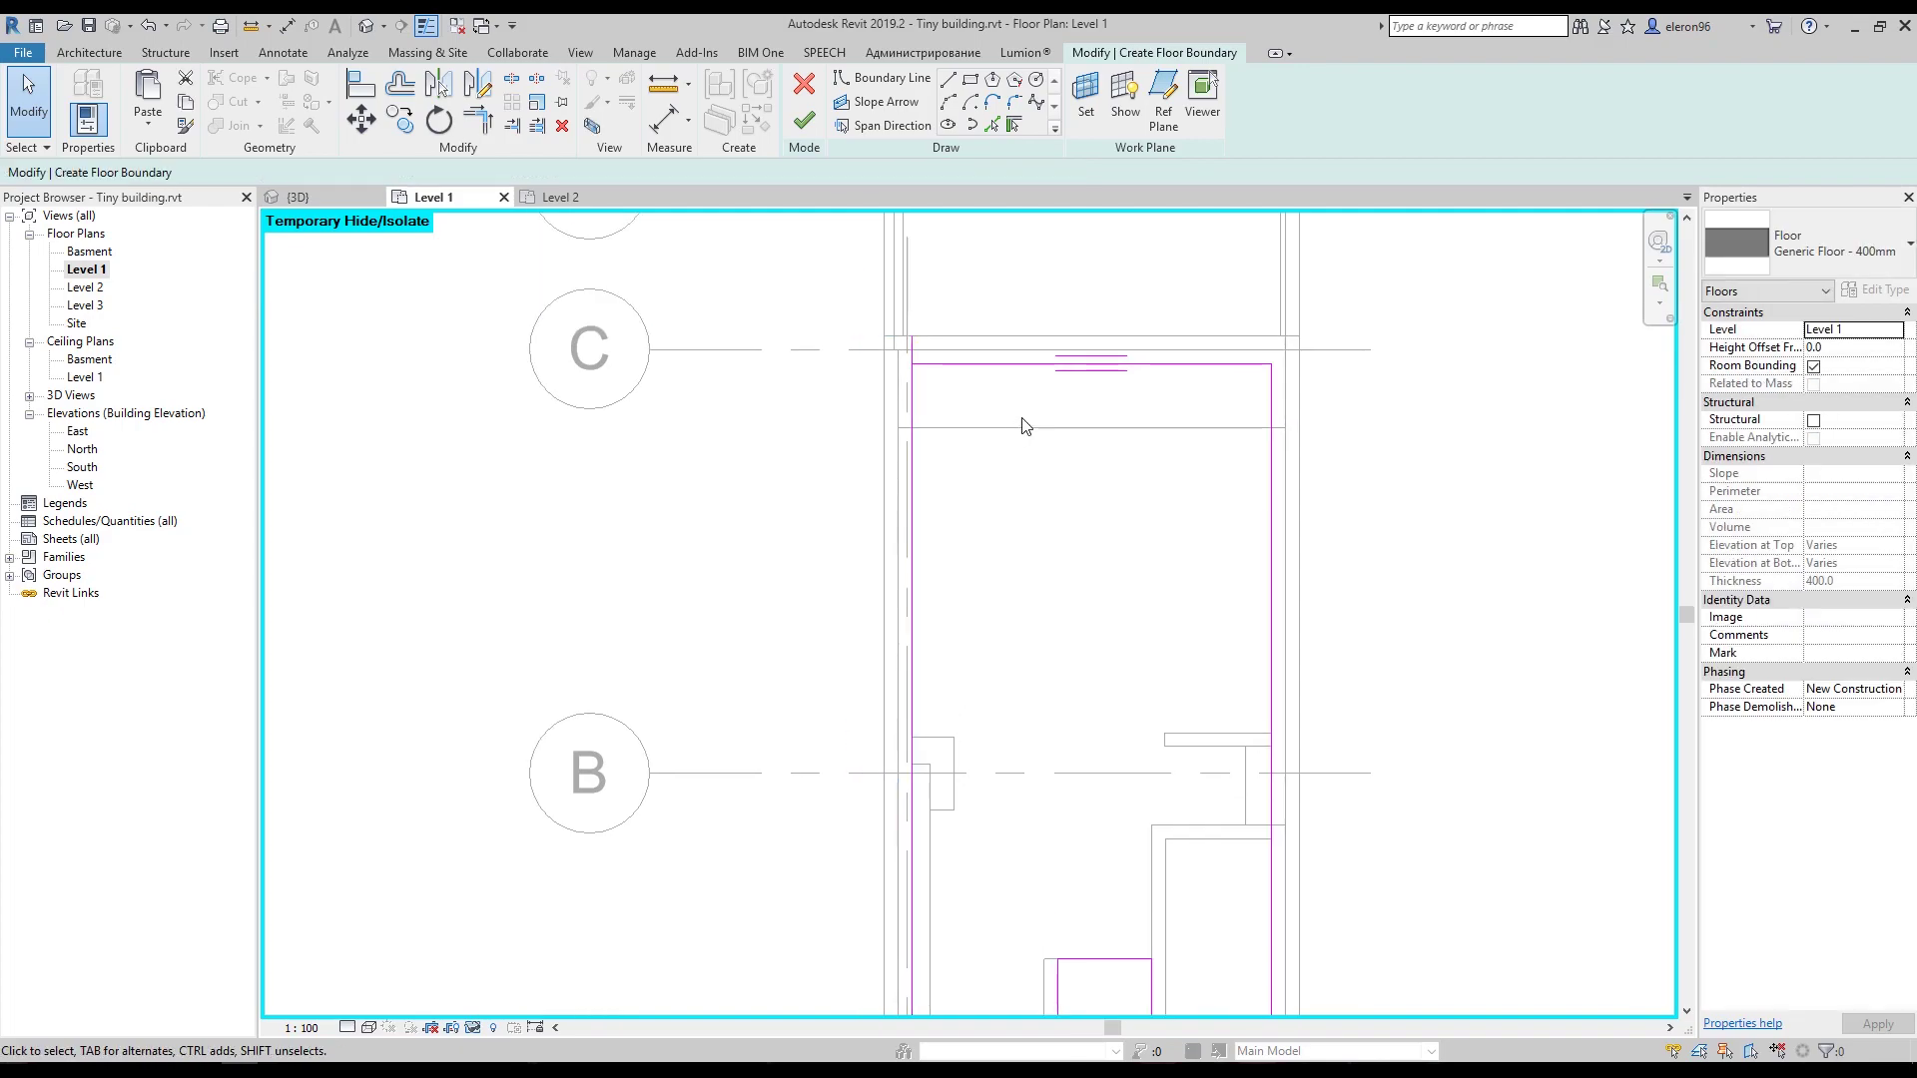
pyautogui.click(804, 120)
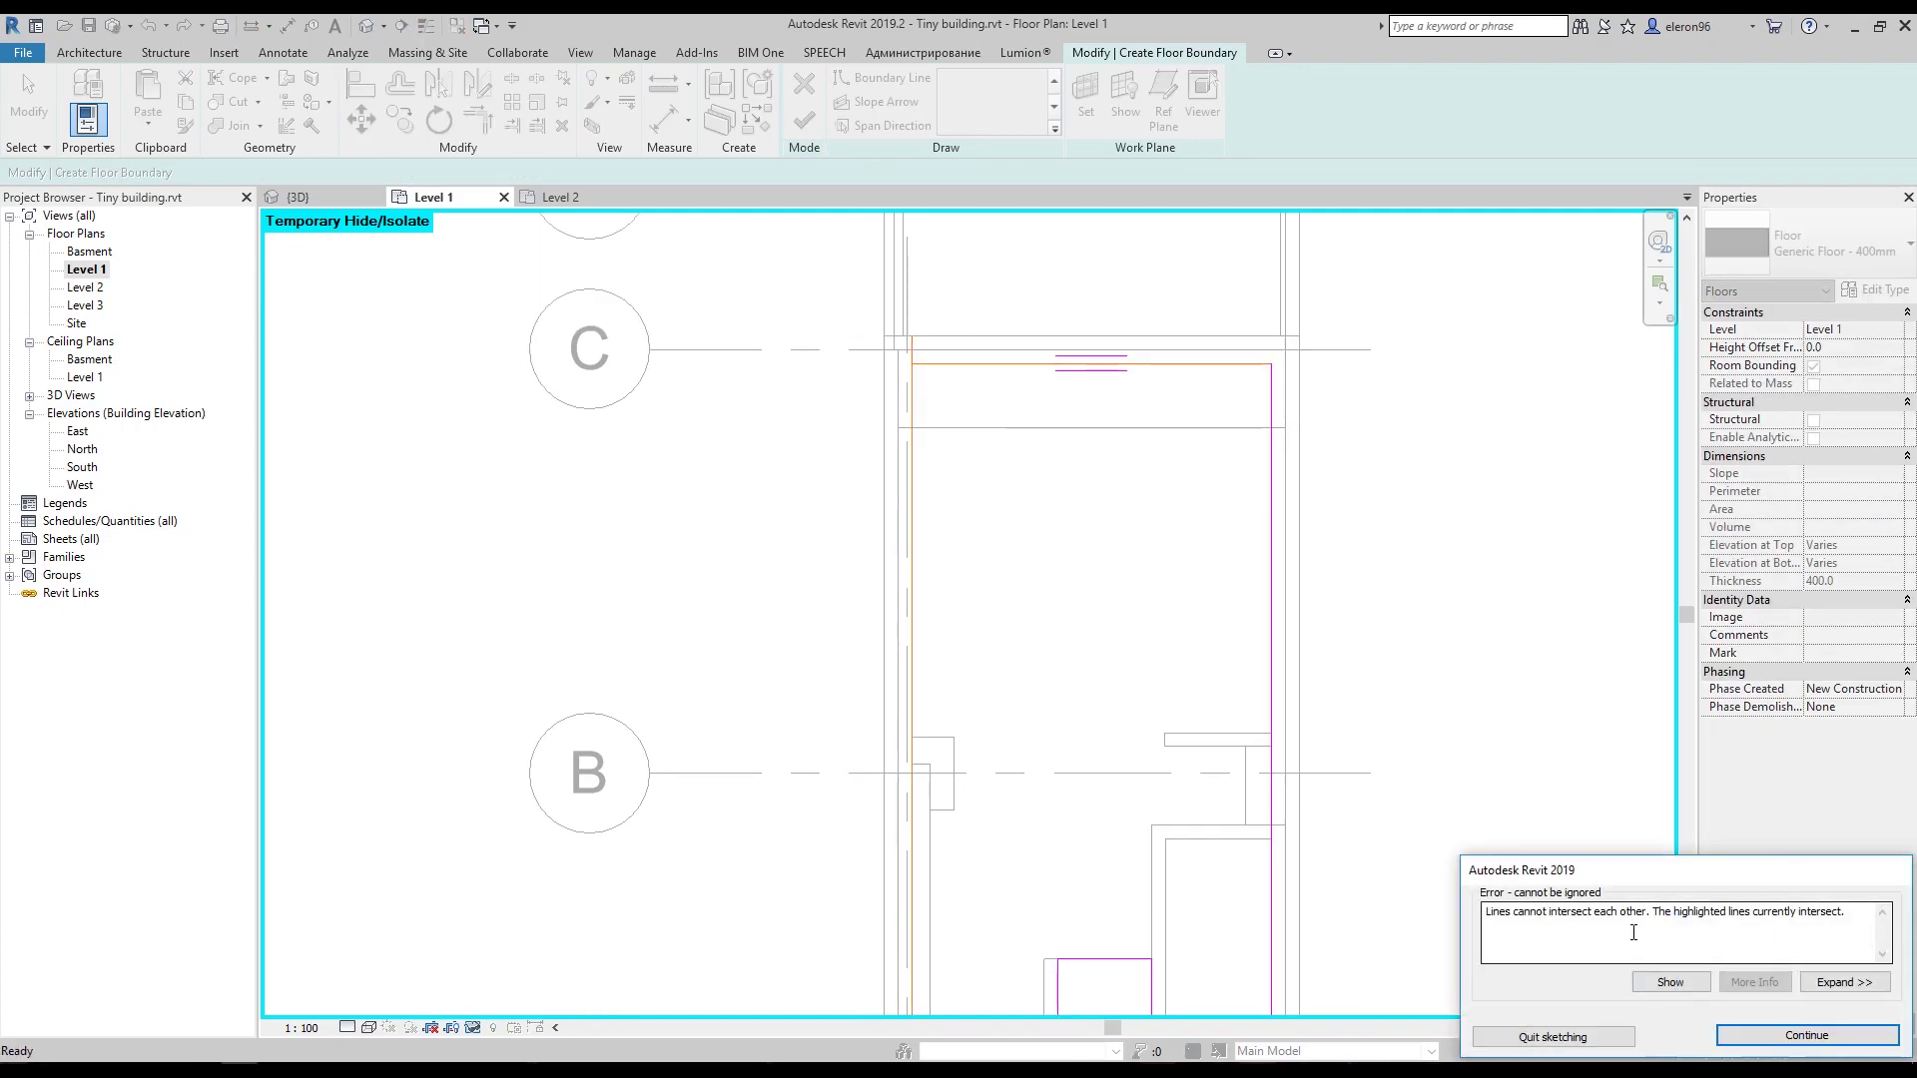
pyautogui.click(1807, 1035)
# Trim the overshooting boundary line back to its corner at grid C and finish the floor without attaching the walls to it.
pyautogui.press('t')
pyautogui.press('r')
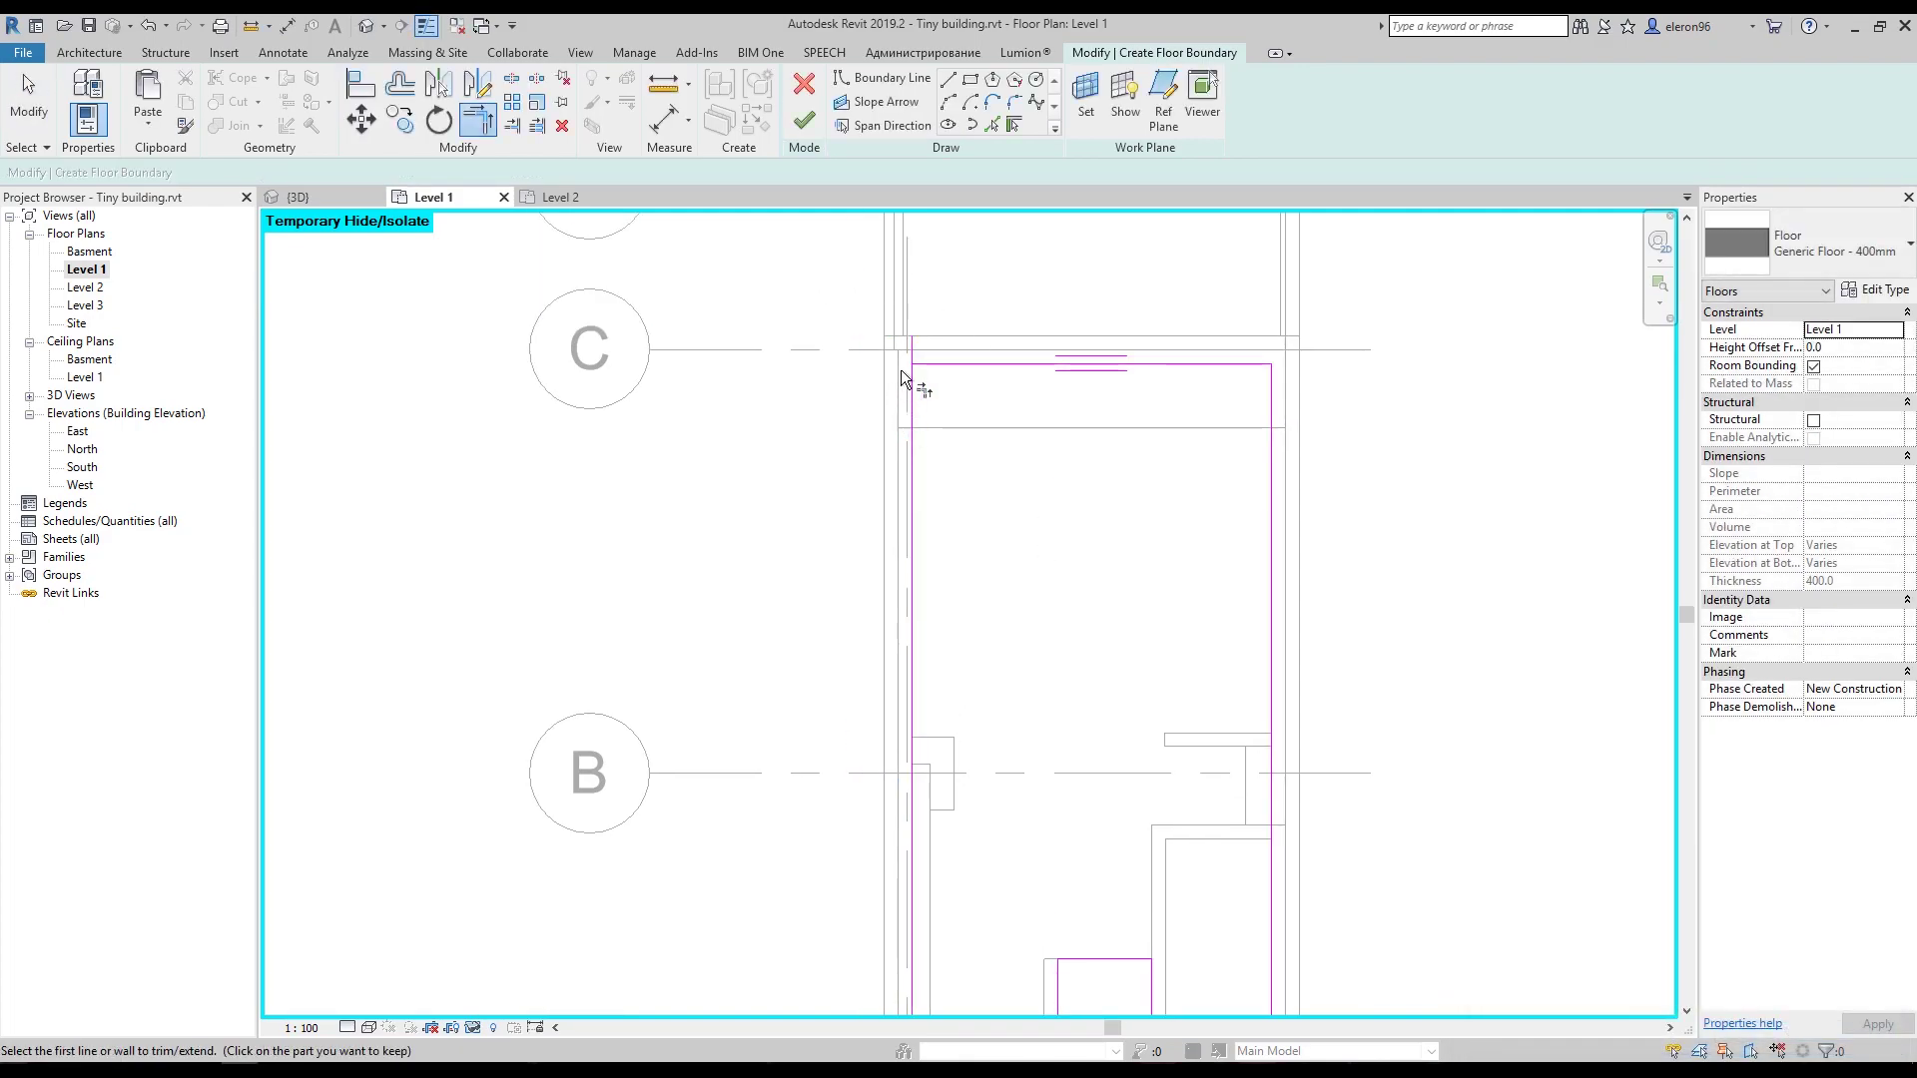
pyautogui.moveTo(1263, 748); pyautogui.dragTo(1254, 479, button='middle')
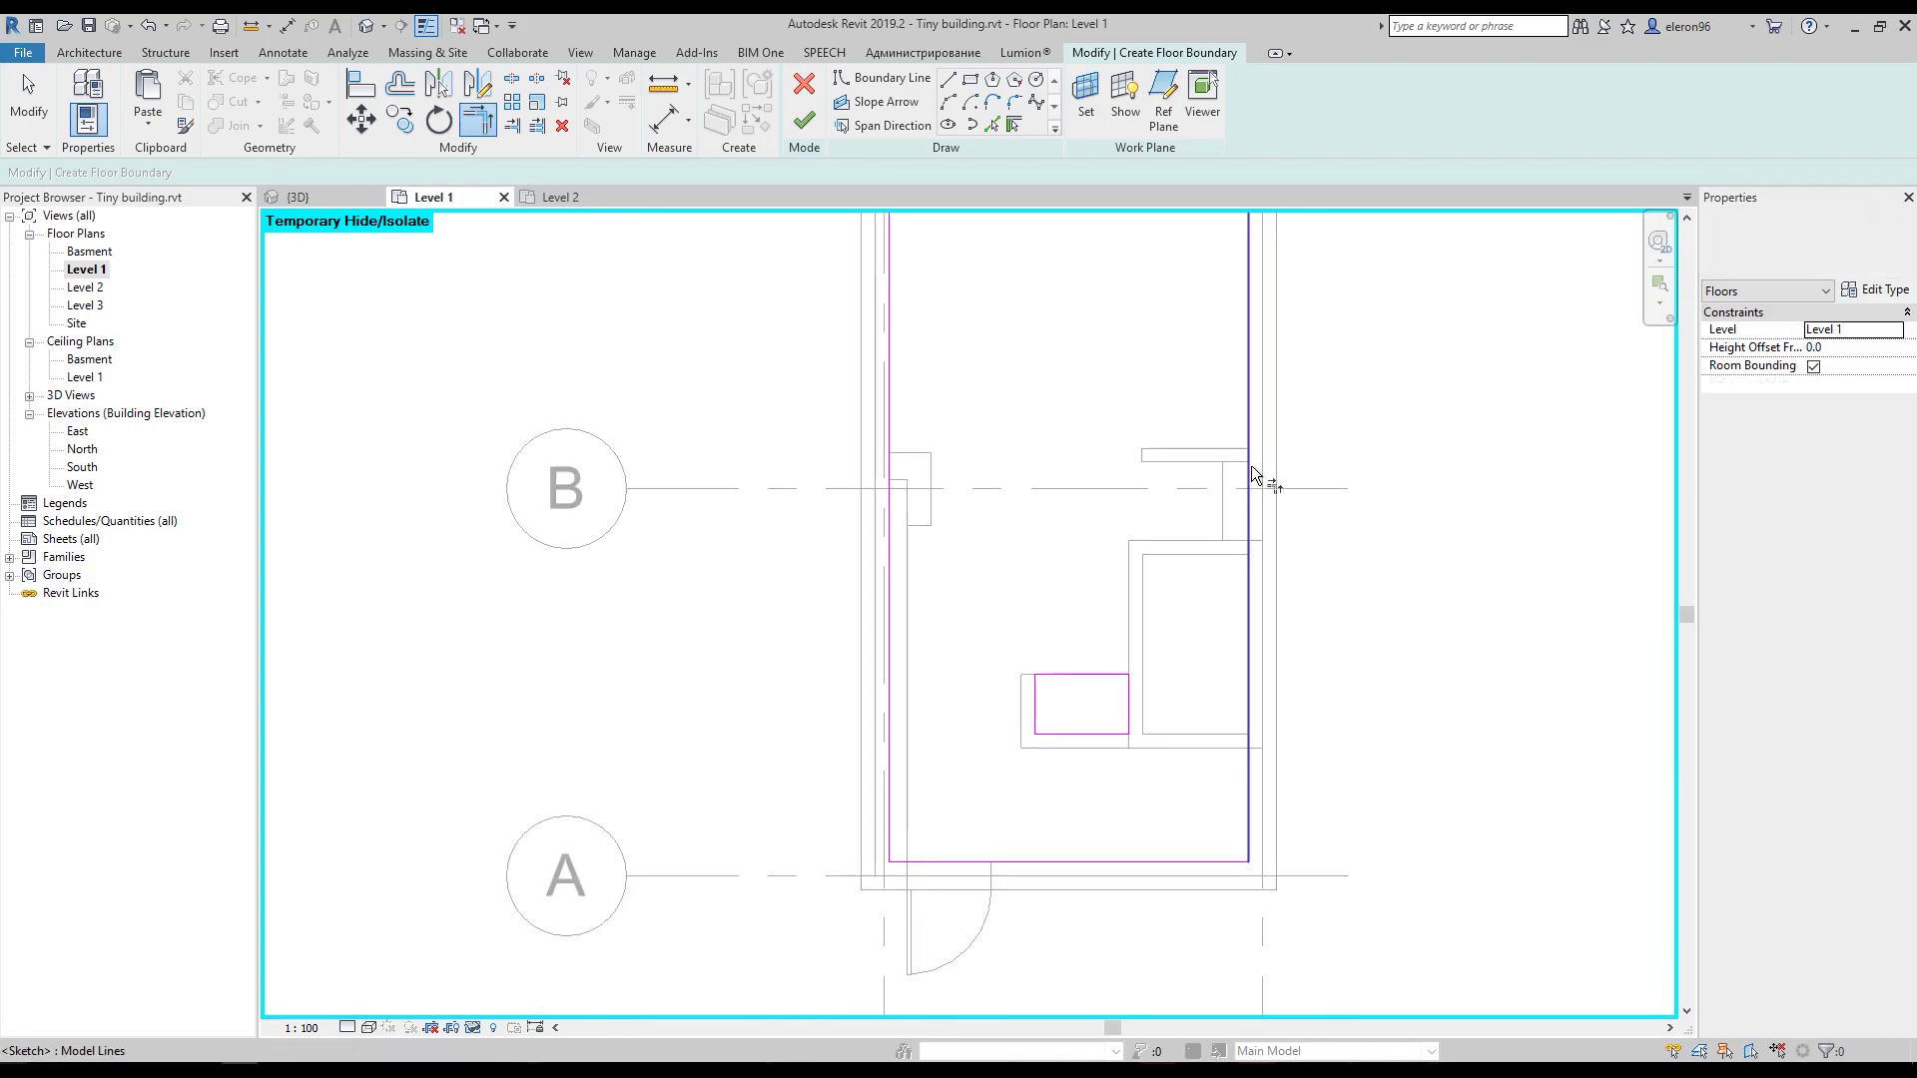
pyautogui.press('Escape')
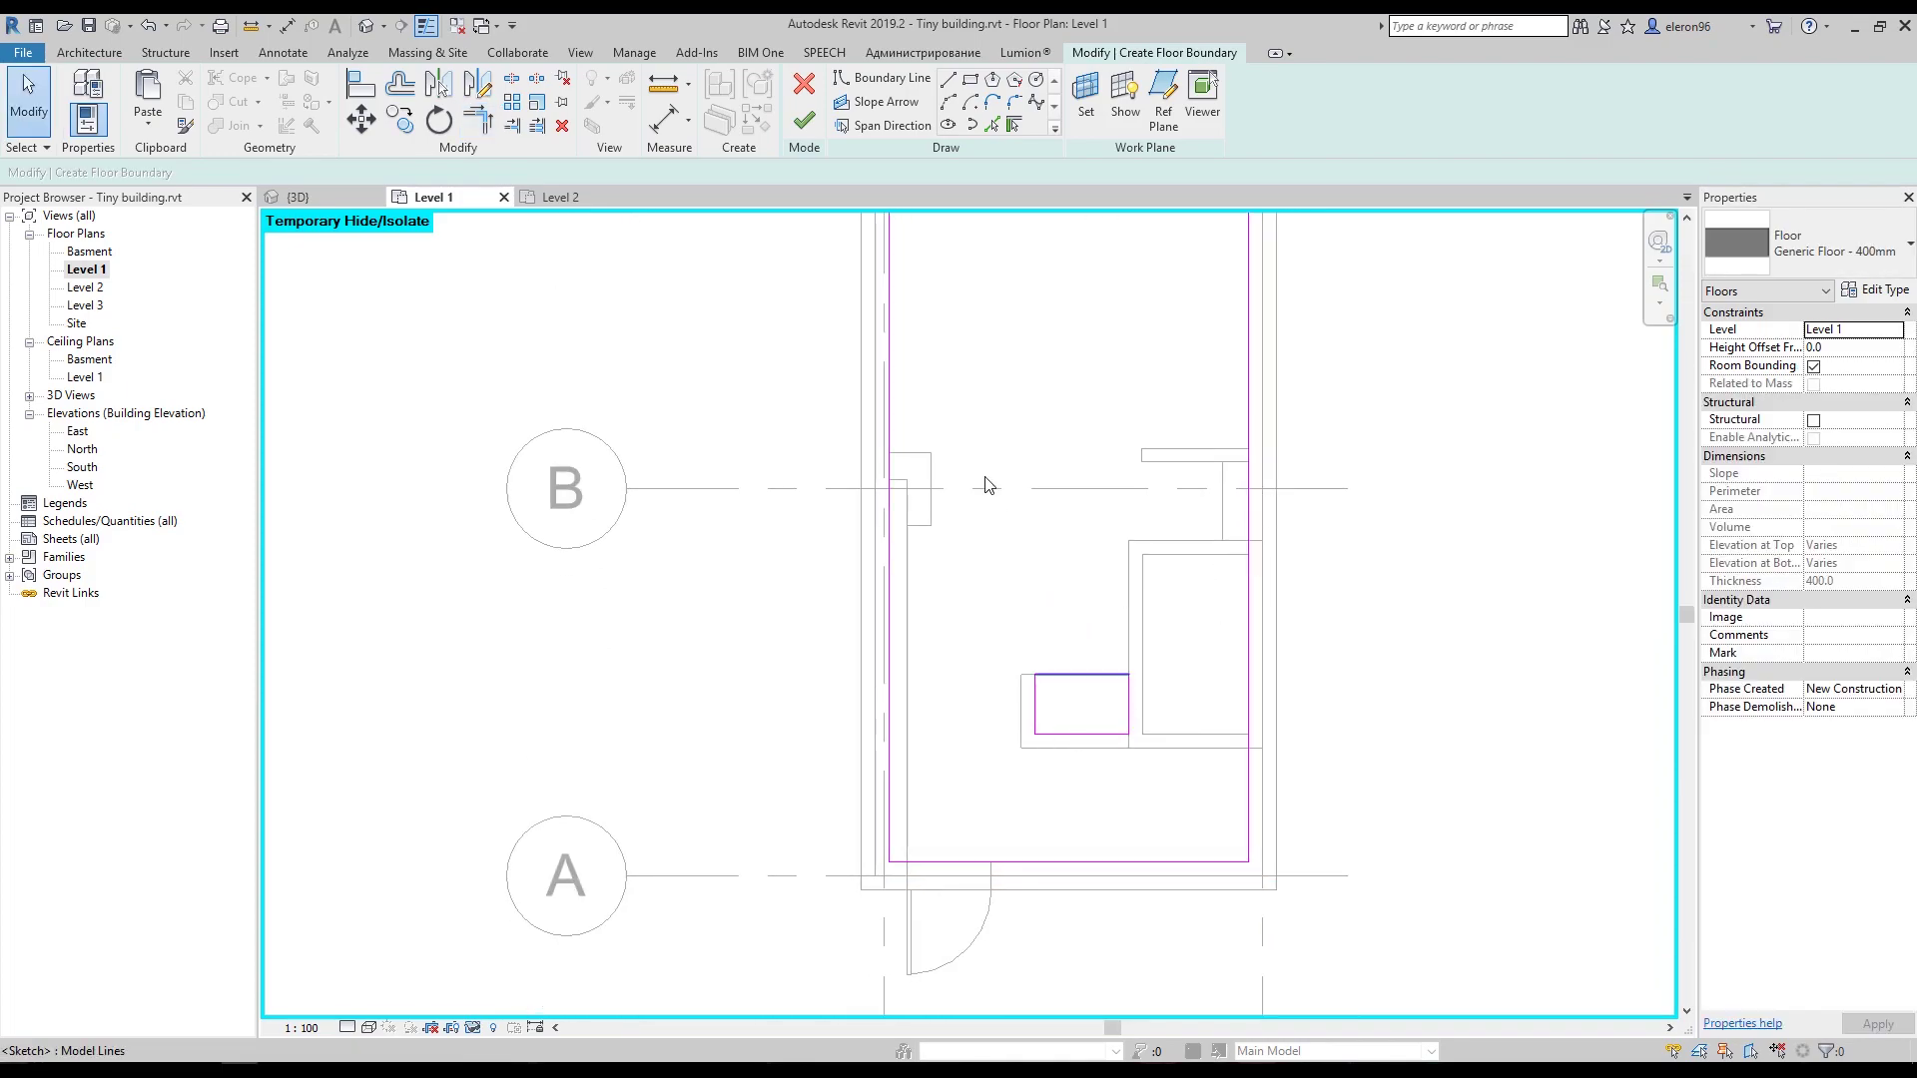
pyautogui.click(804, 120)
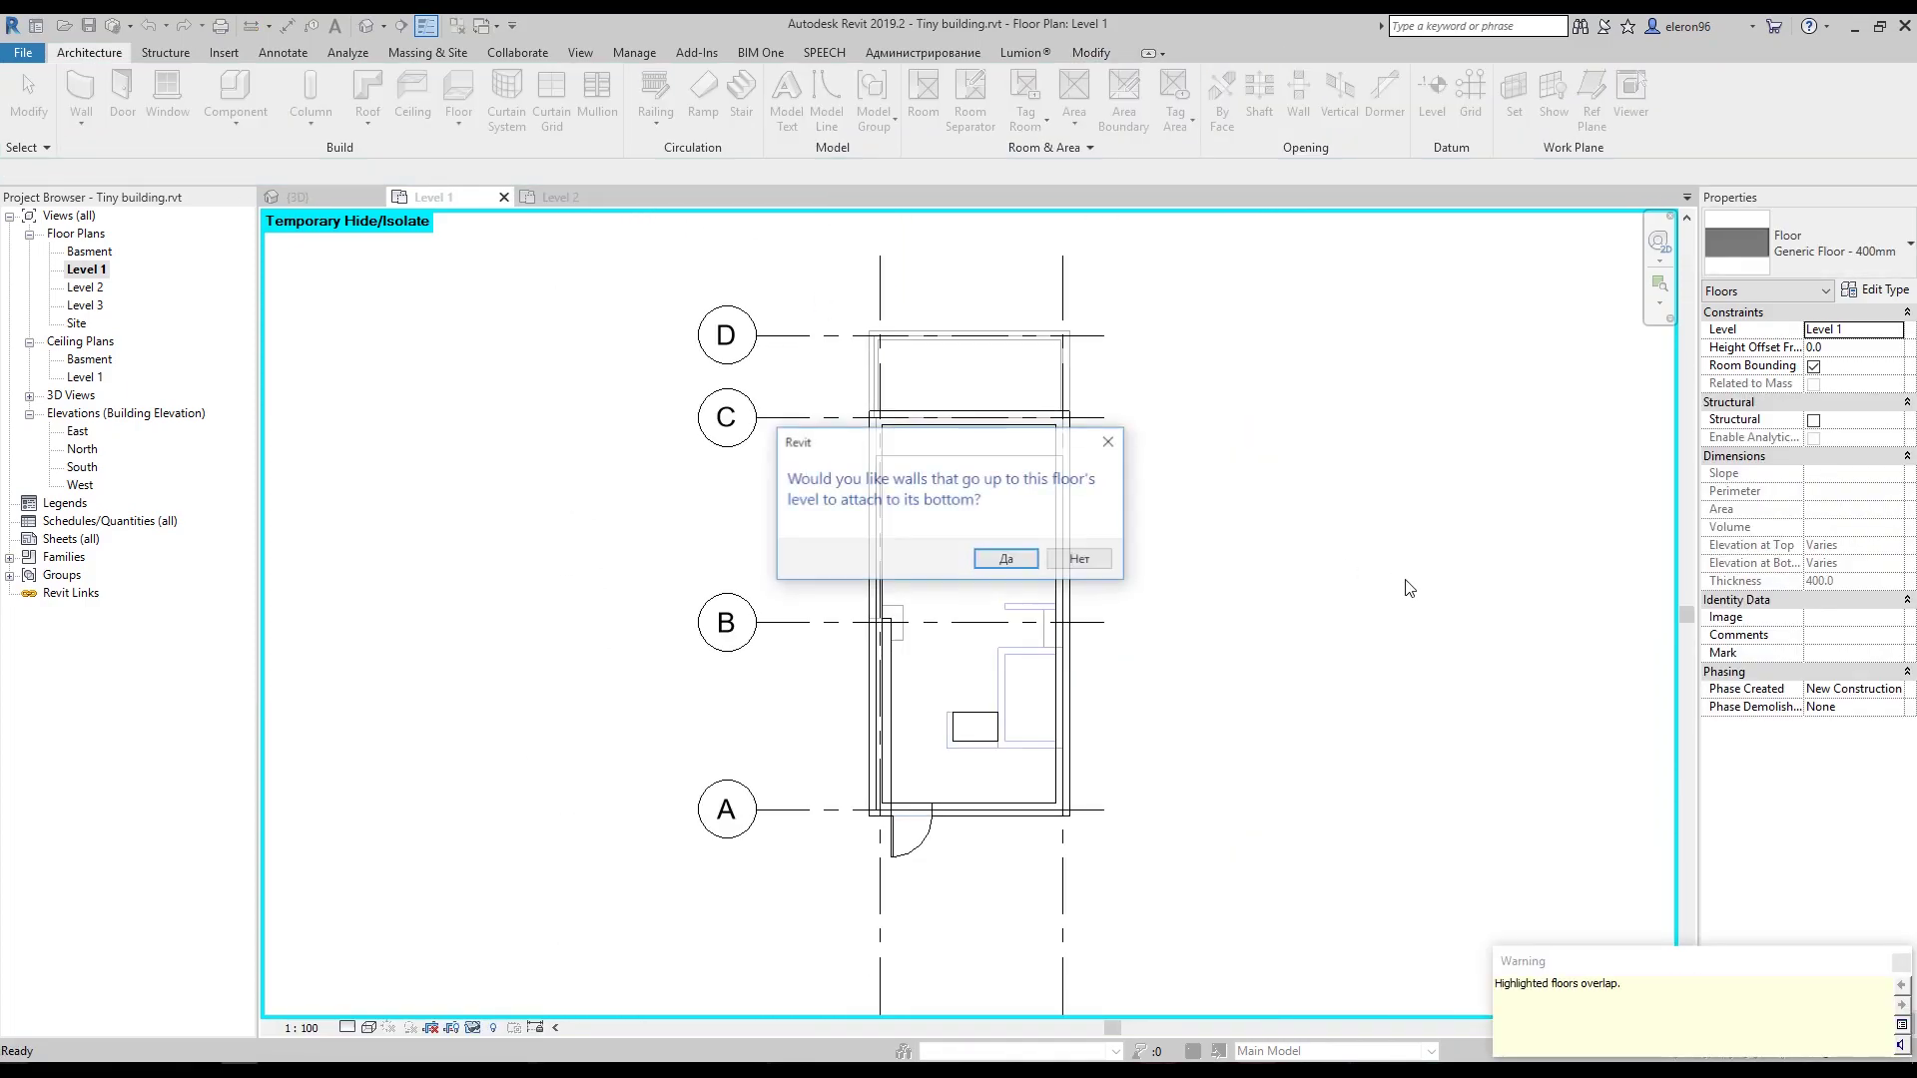
pyautogui.click(1087, 565)
pyautogui.press('Escape')
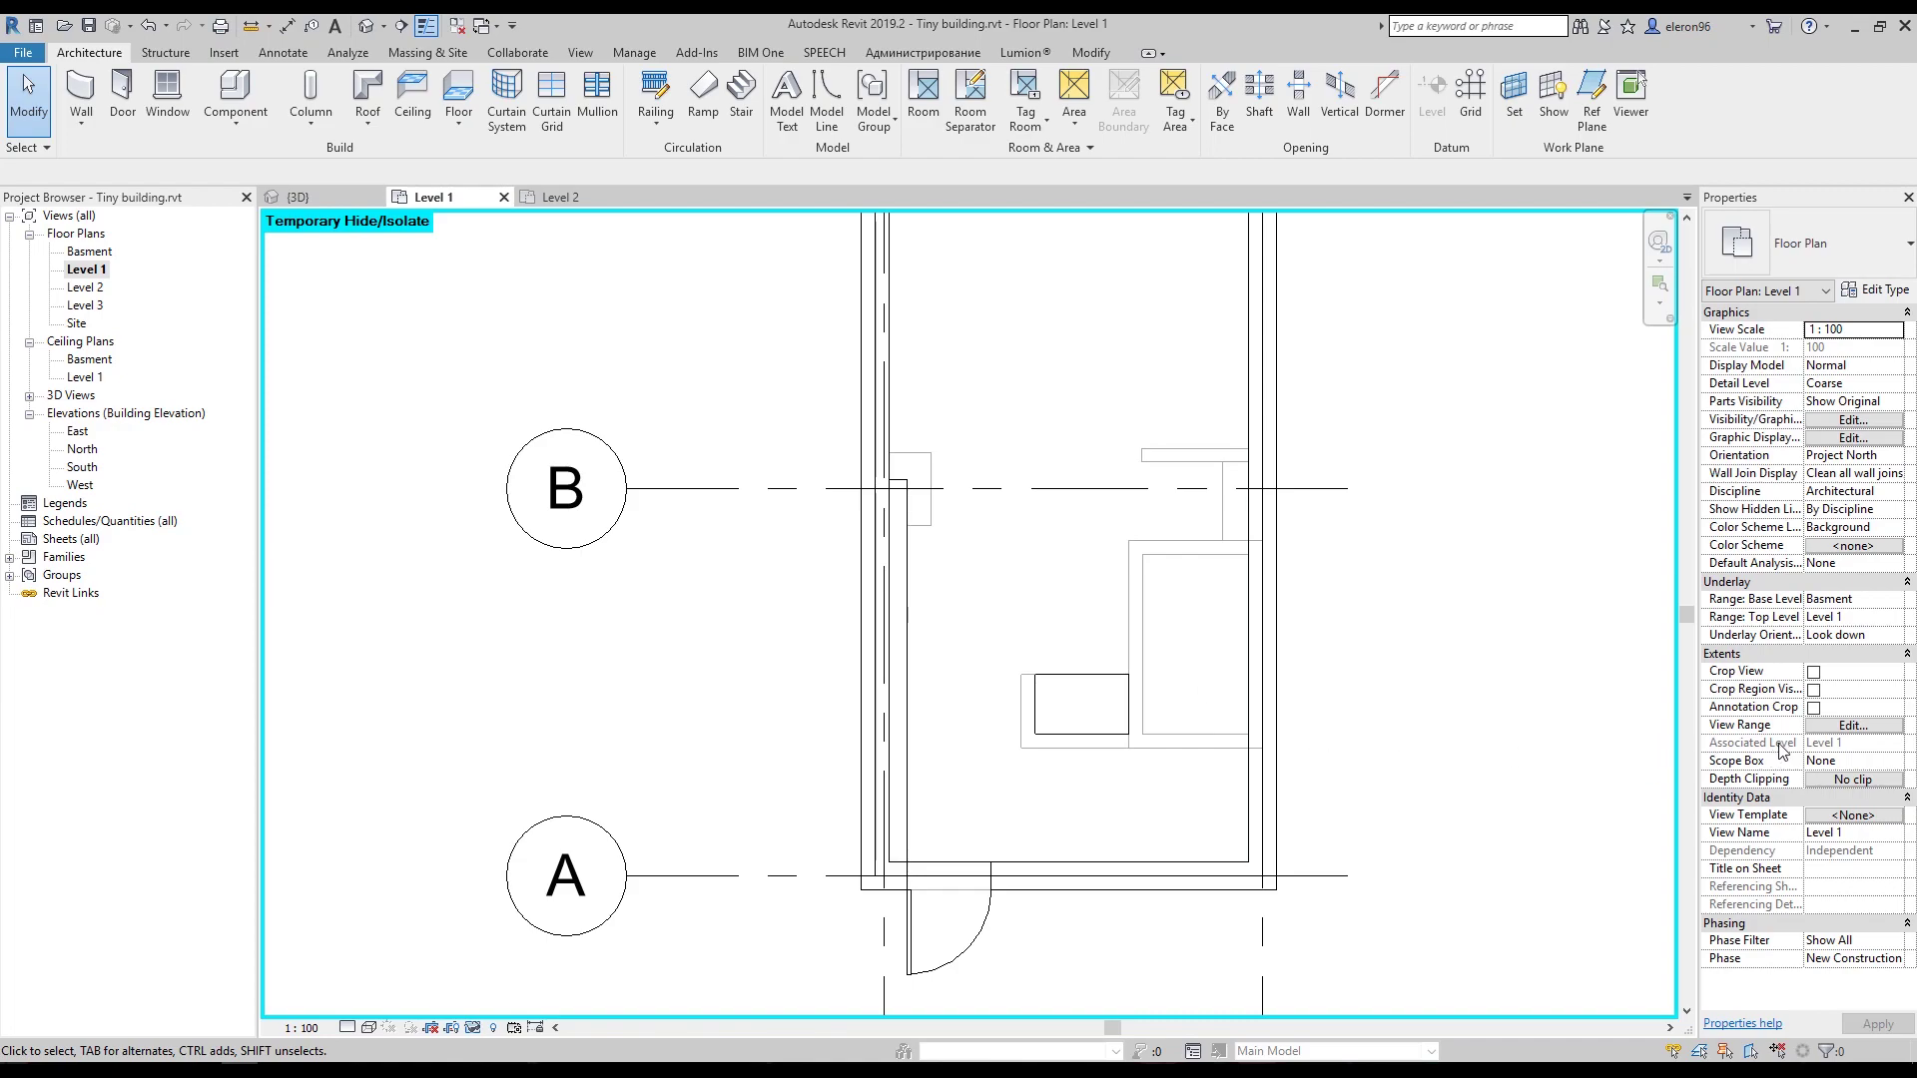
# Set the underlay base level of the Level 1 floor plan to None.
pyautogui.click(1900, 600)
pyautogui.click(1847, 617)
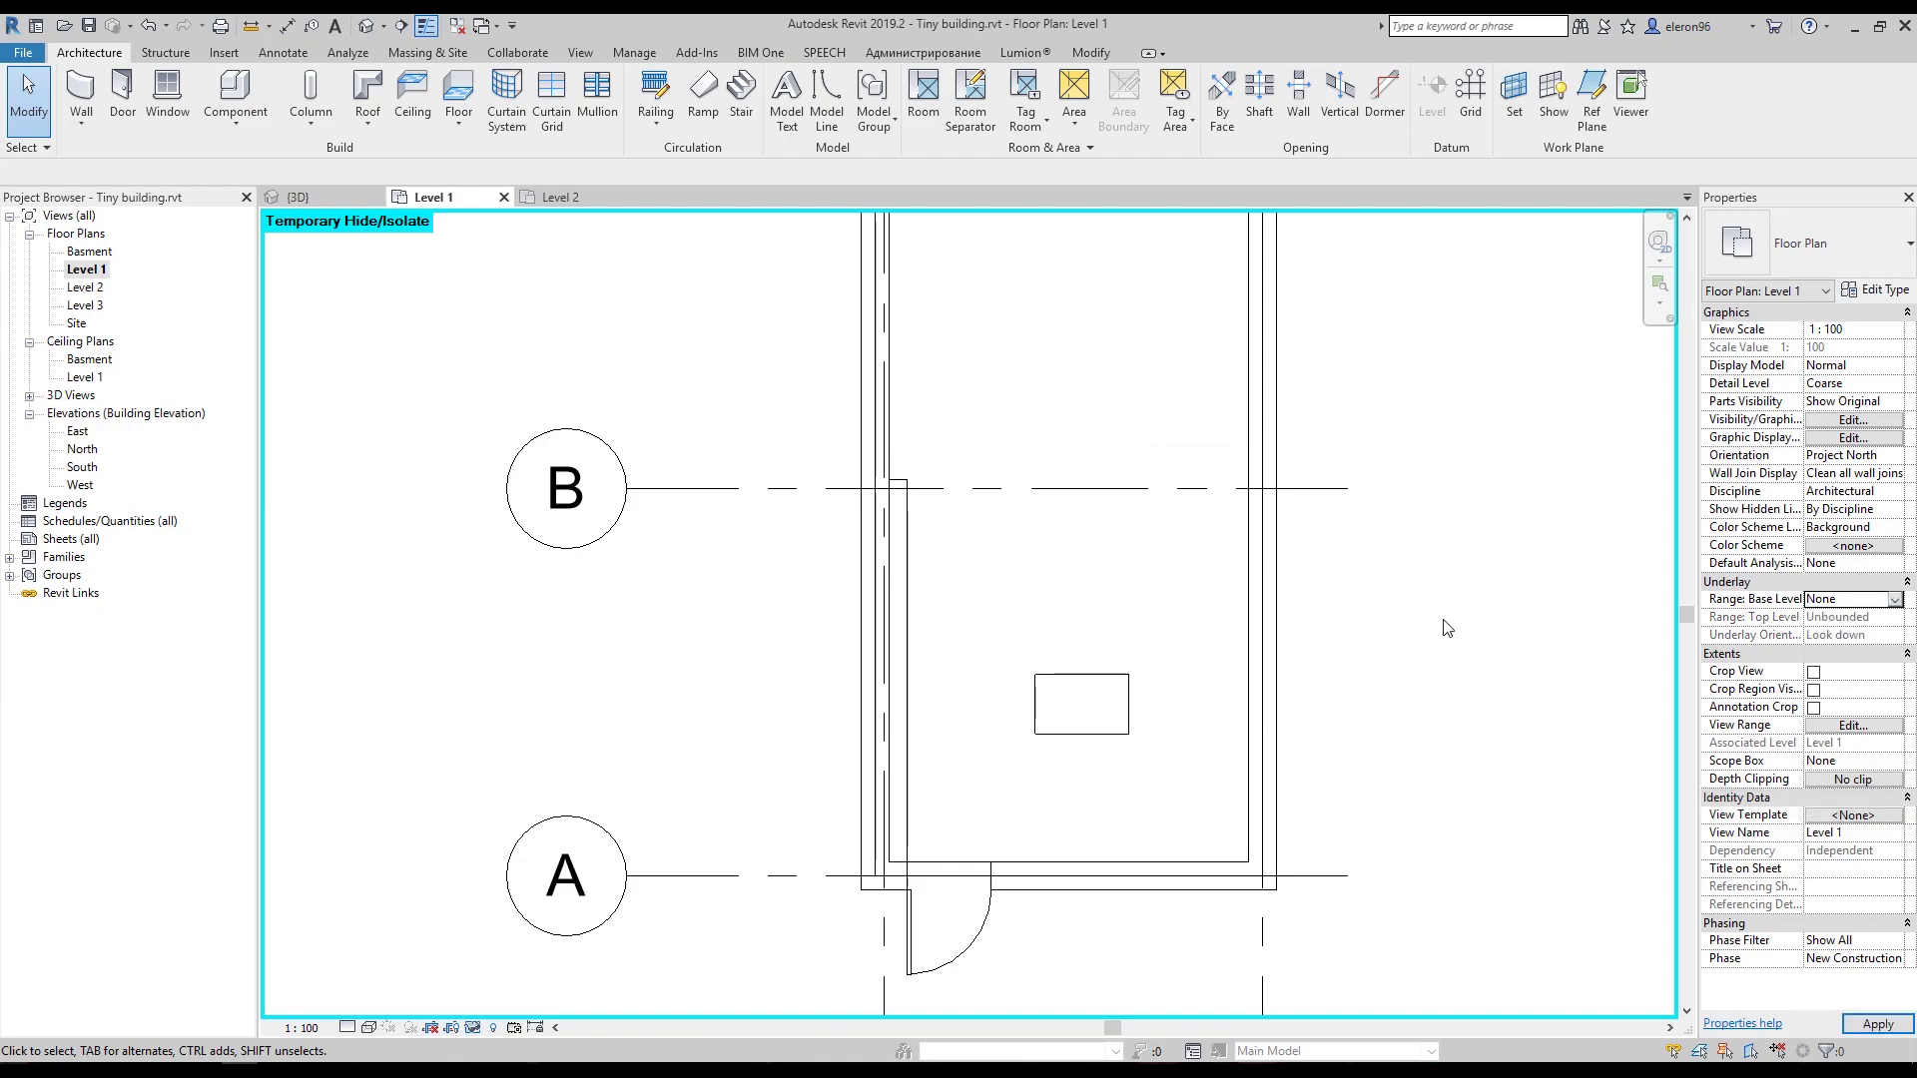
pyautogui.scroll(-2, 1423, 622)
pyautogui.moveTo(1488, 653); pyautogui.dragTo(1400, 618, button='middle')
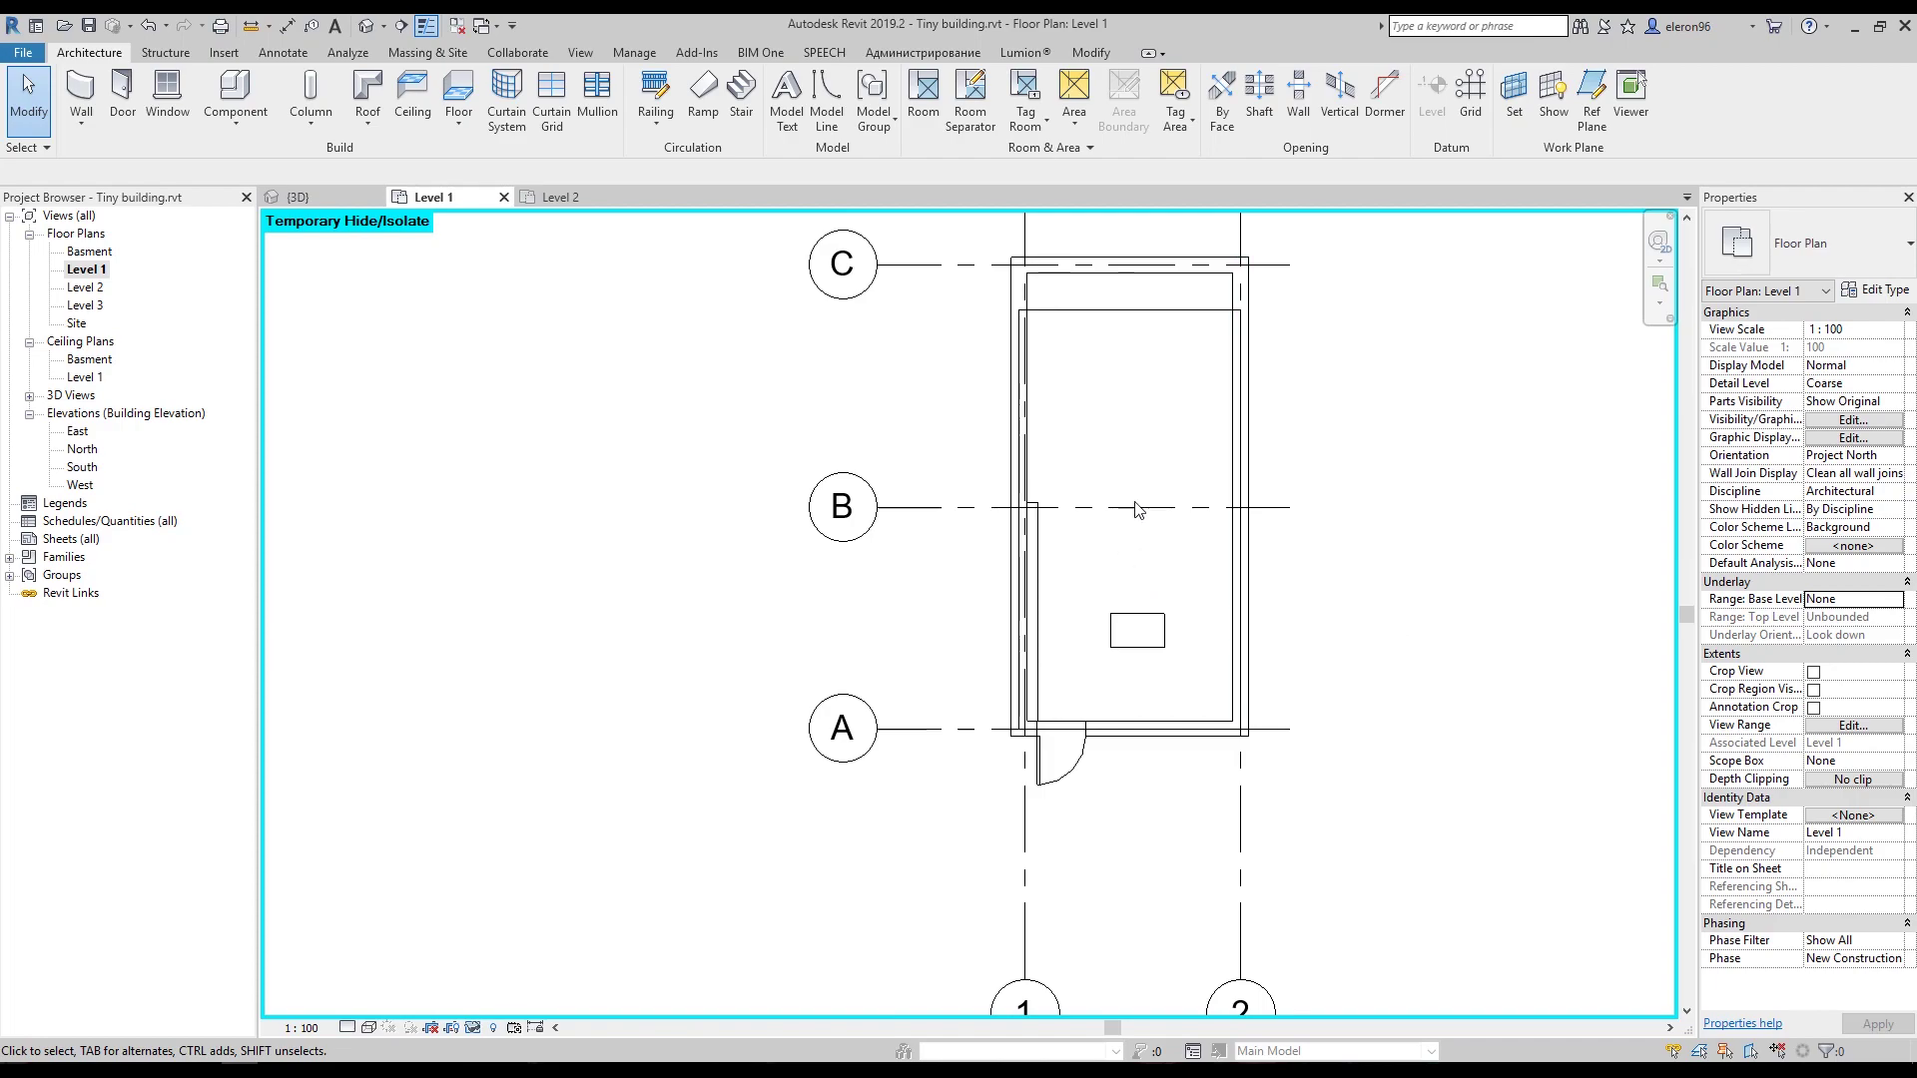
# Select the older overlapping Level 1 floor and compare its extent with plan 01 of the reference image on Level 2.
pyautogui.click(1141, 313)
pyautogui.moveTo(1224, 352); pyautogui.dragTo(1224, 433, button='middle')
pyautogui.press('Escape')
pyautogui.click(1122, 391)
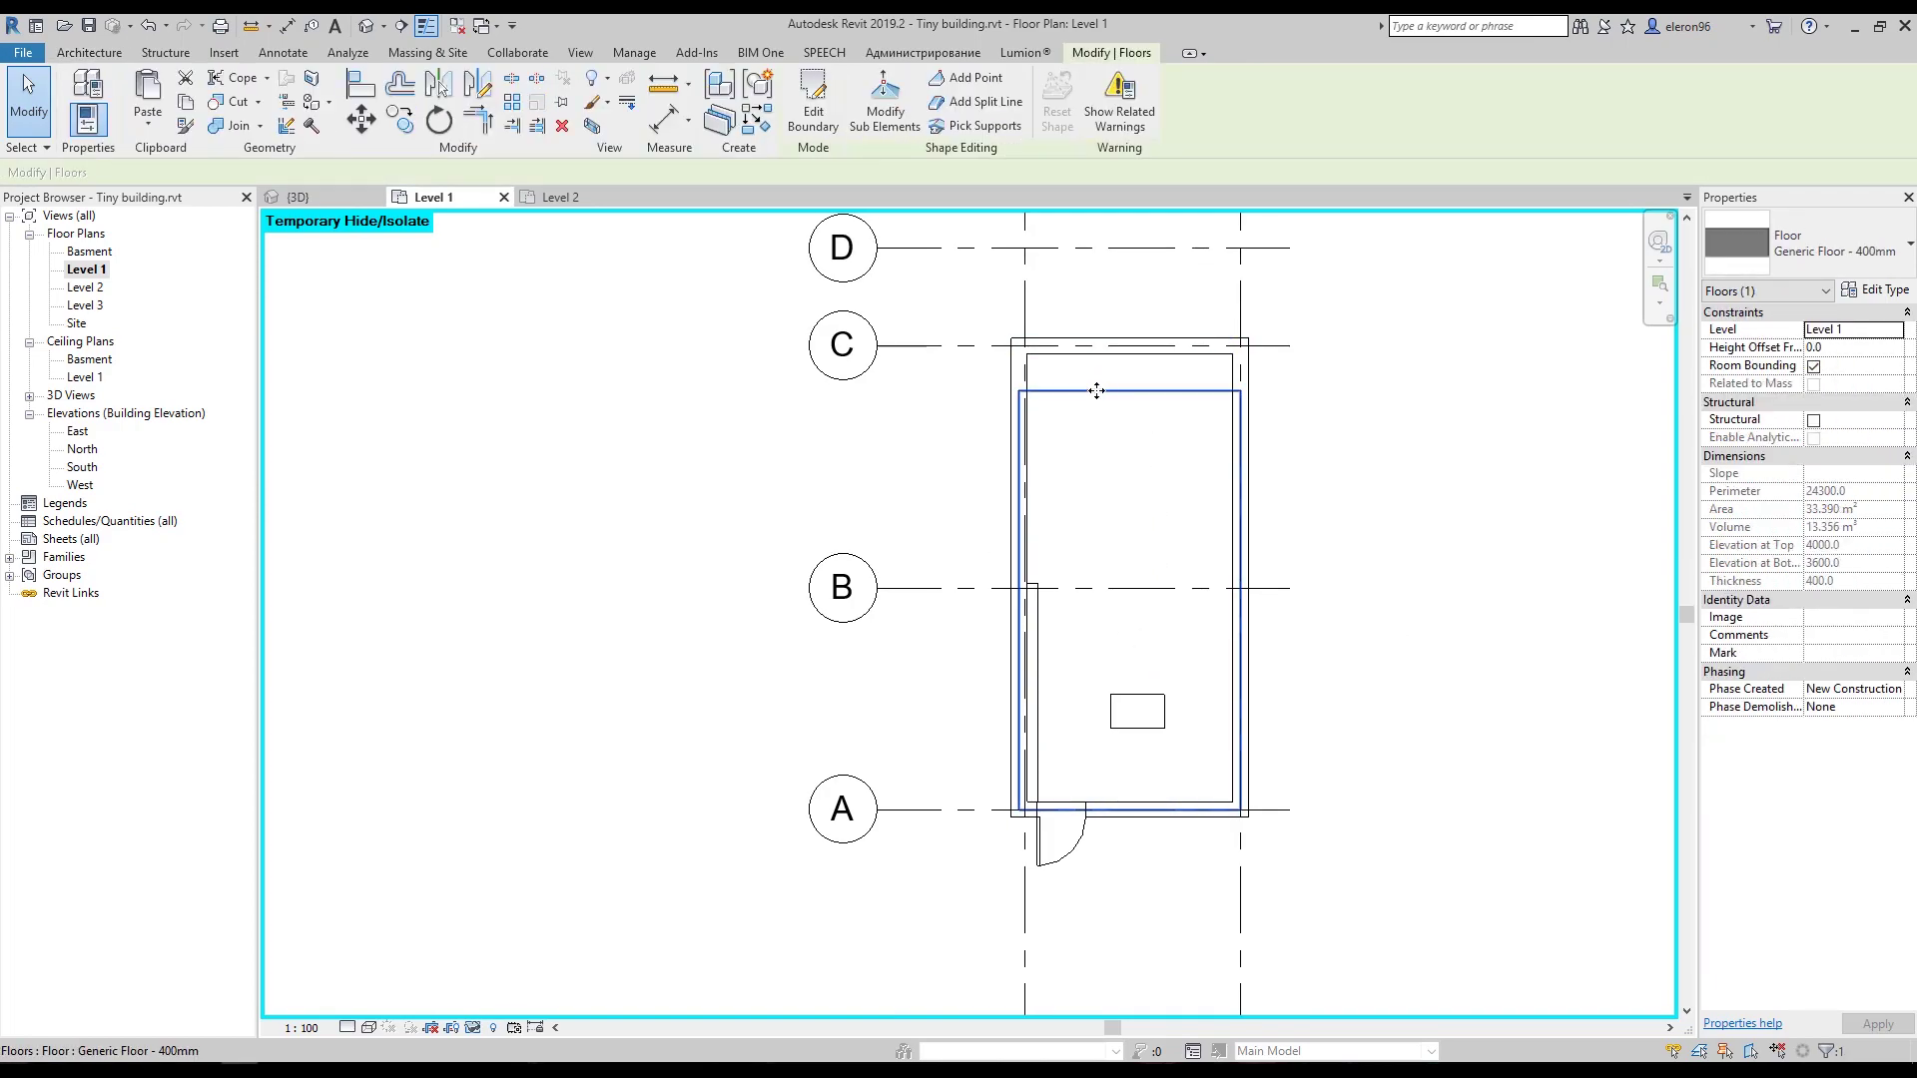
pyautogui.click(554, 197)
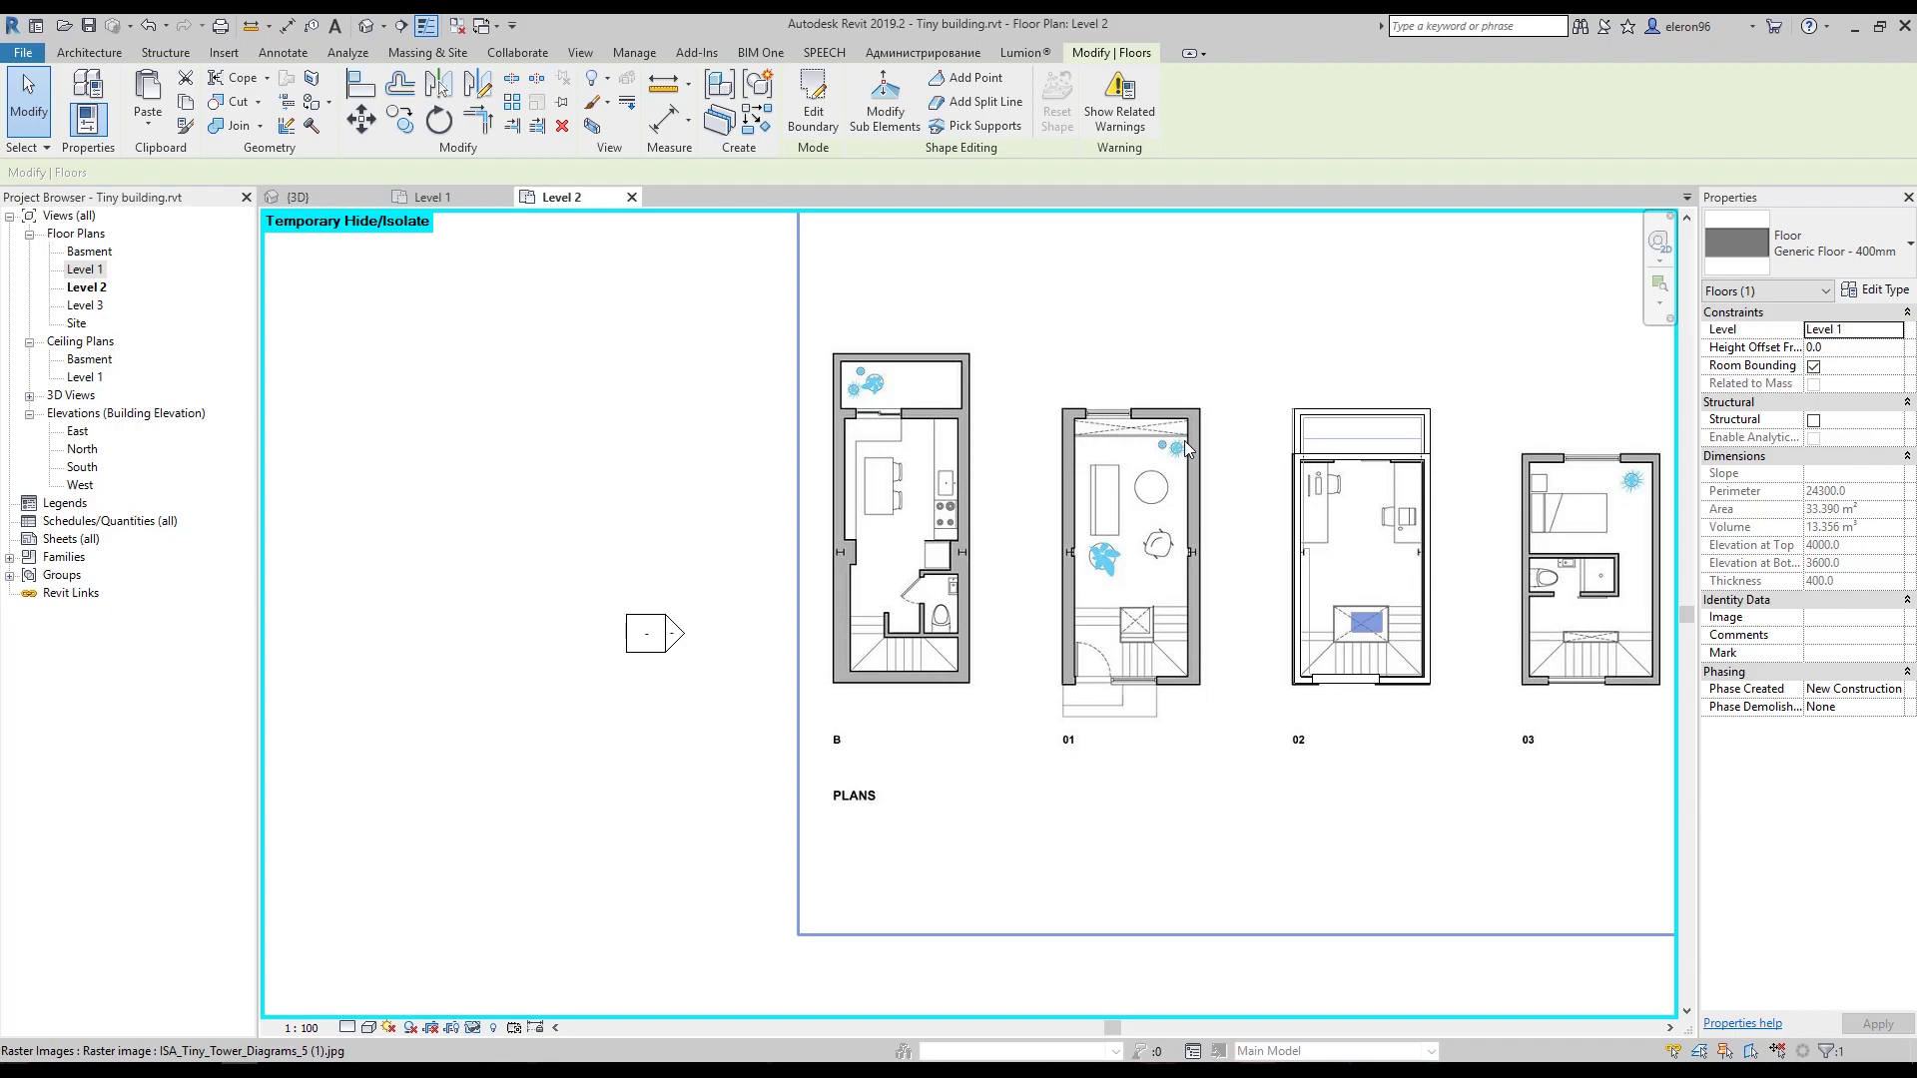
pyautogui.click(464, 197)
pyautogui.click(1064, 402)
pyautogui.click(1065, 398)
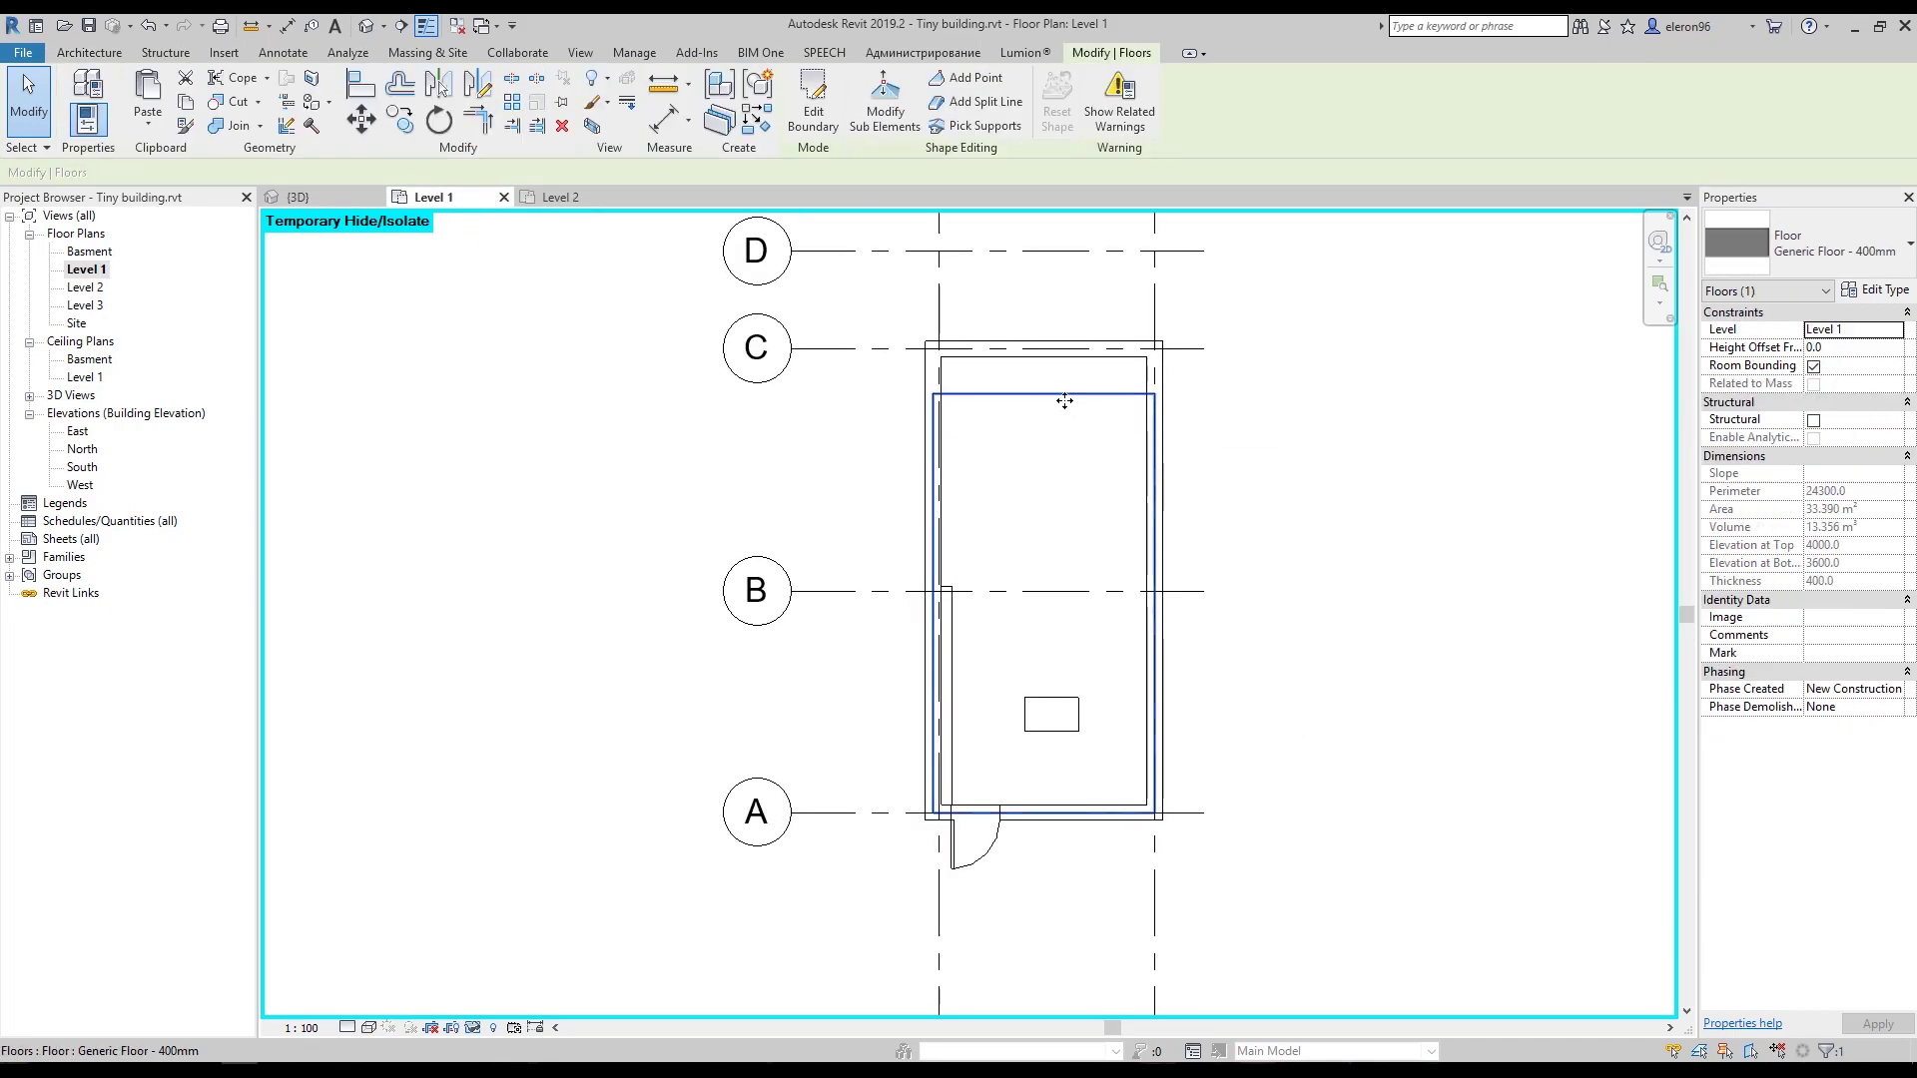
pyautogui.click(1258, 439)
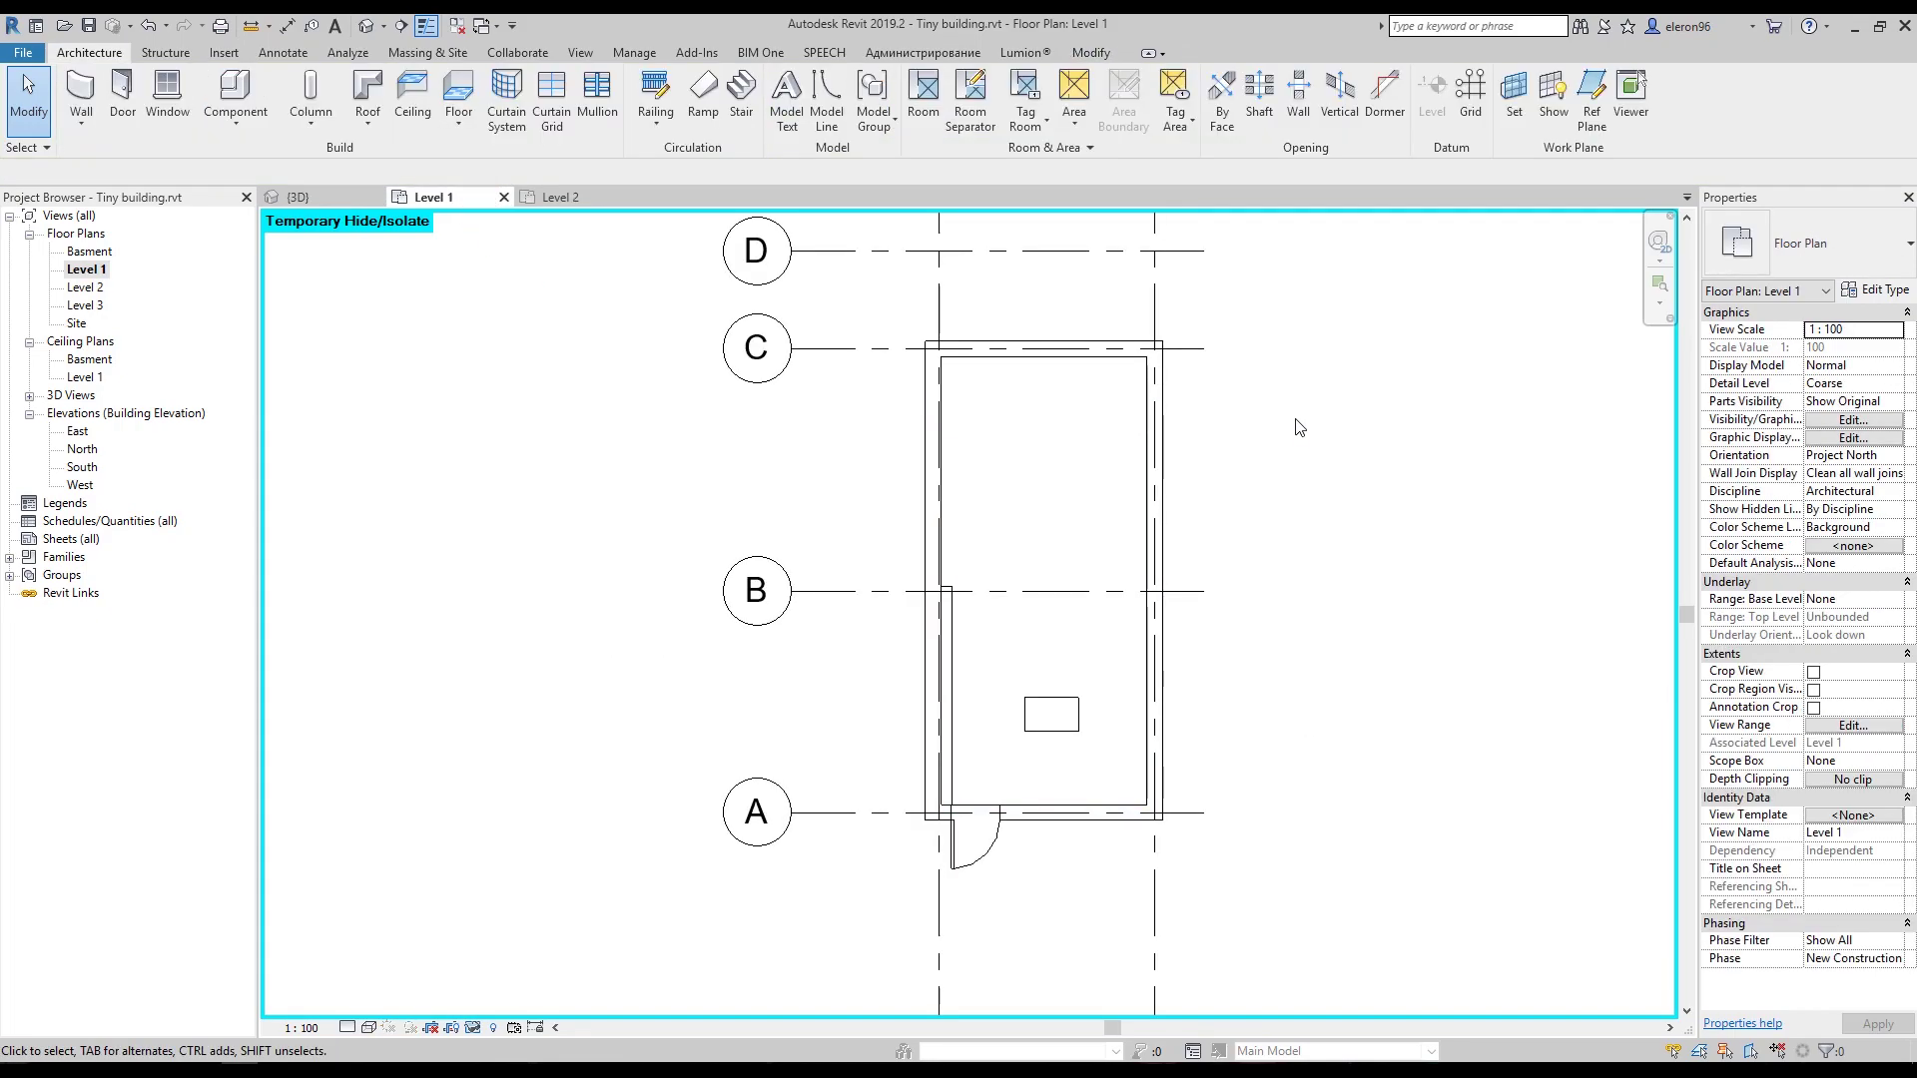
# Delete the older Level 1 floor that overlaps the new one and extends into the walls.
pyautogui.click(1056, 705)
pyautogui.click(1044, 407)
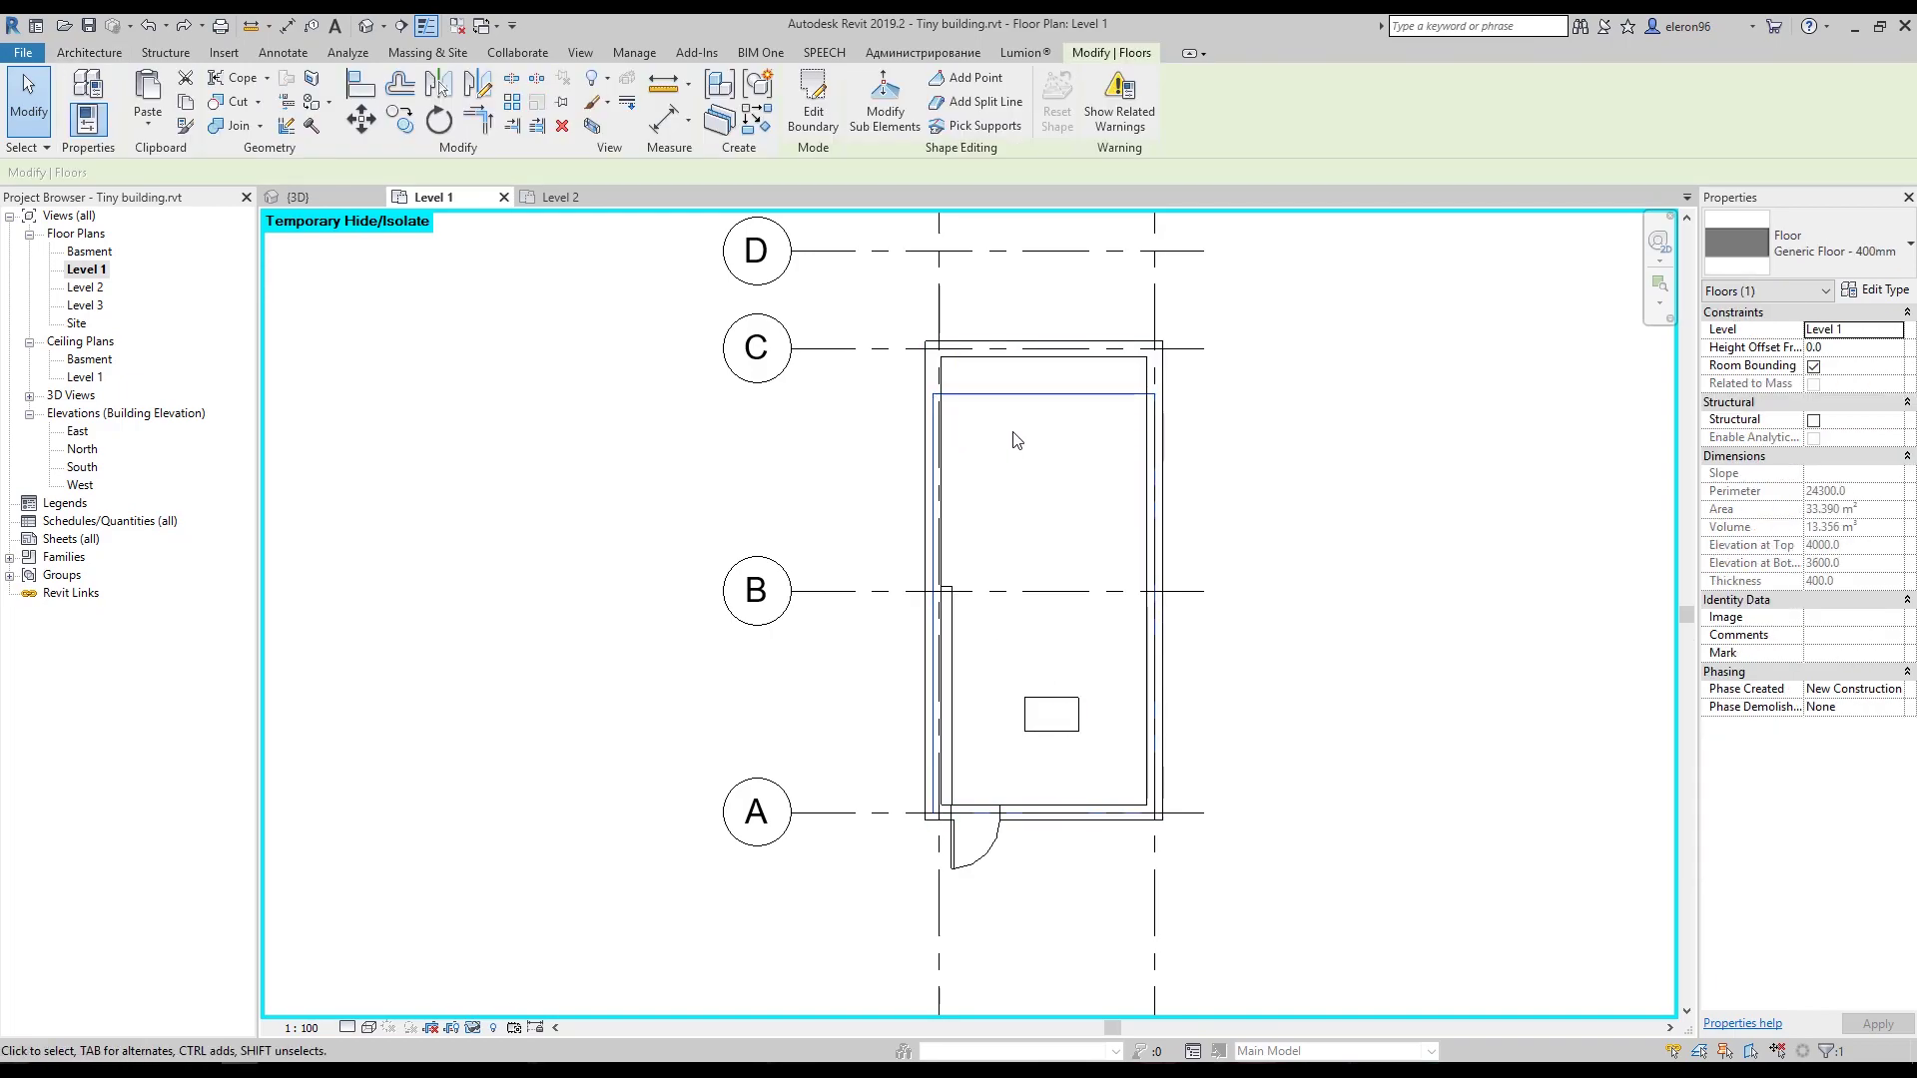
pyautogui.click(1188, 434)
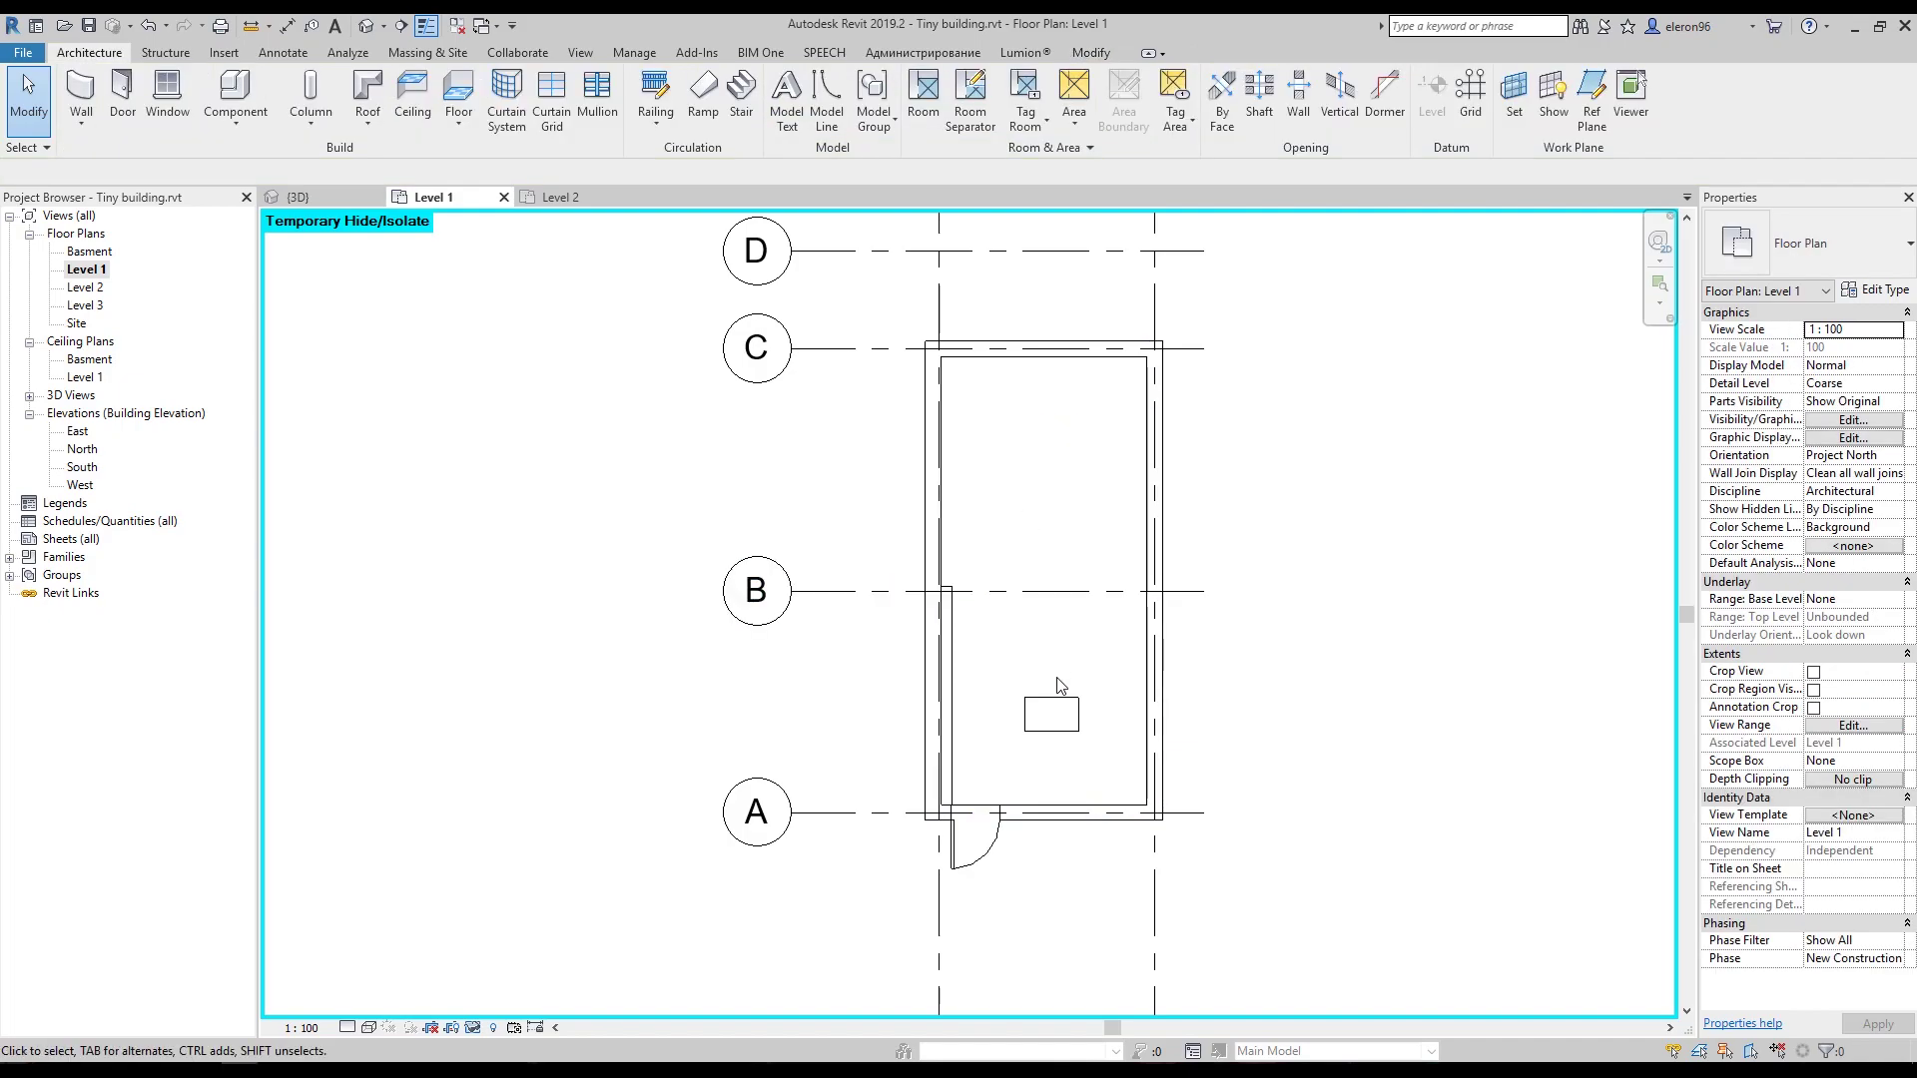
# Edit the new floor's boundary by pulling its edge near grid C inward toward grid B, and finish without attaching the walls.
pyautogui.click(1023, 363)
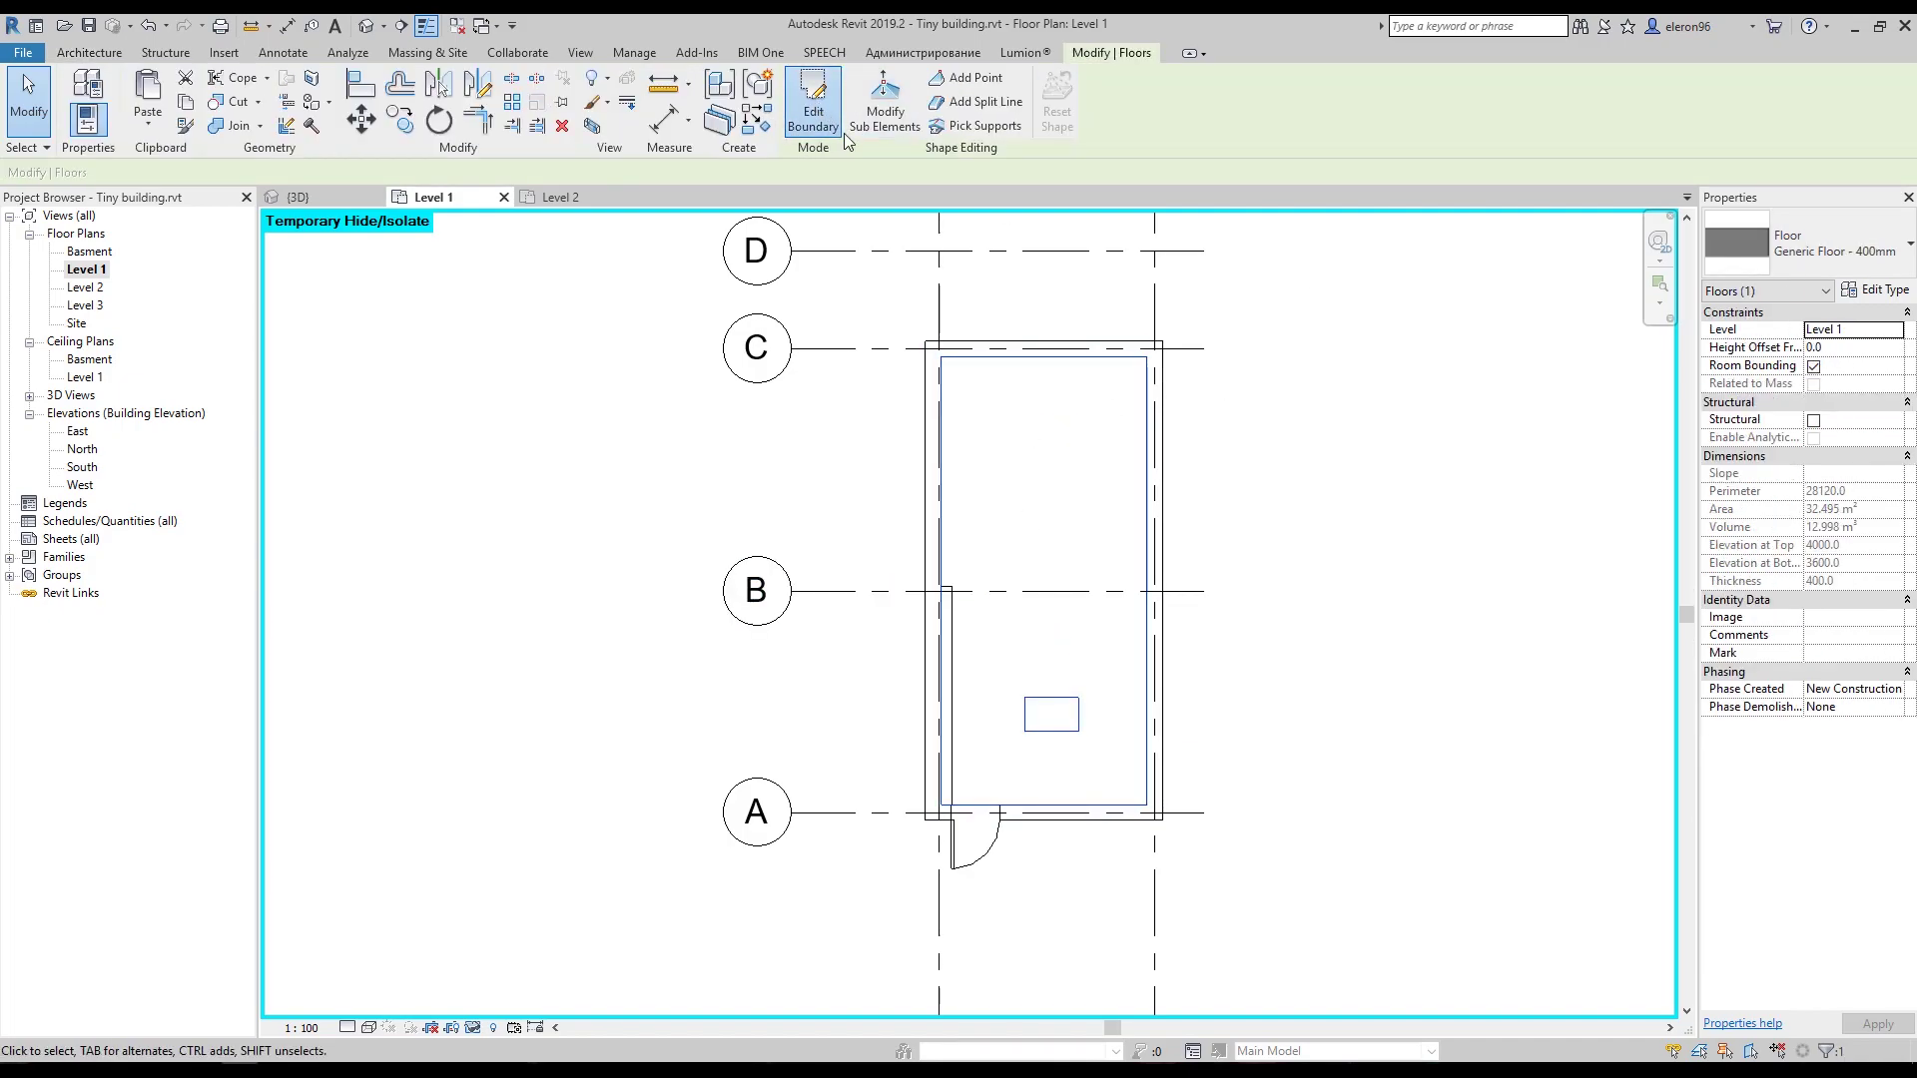
pyautogui.moveTo(1048, 373); pyautogui.dragTo(1053, 407)
pyautogui.click(1087, 341)
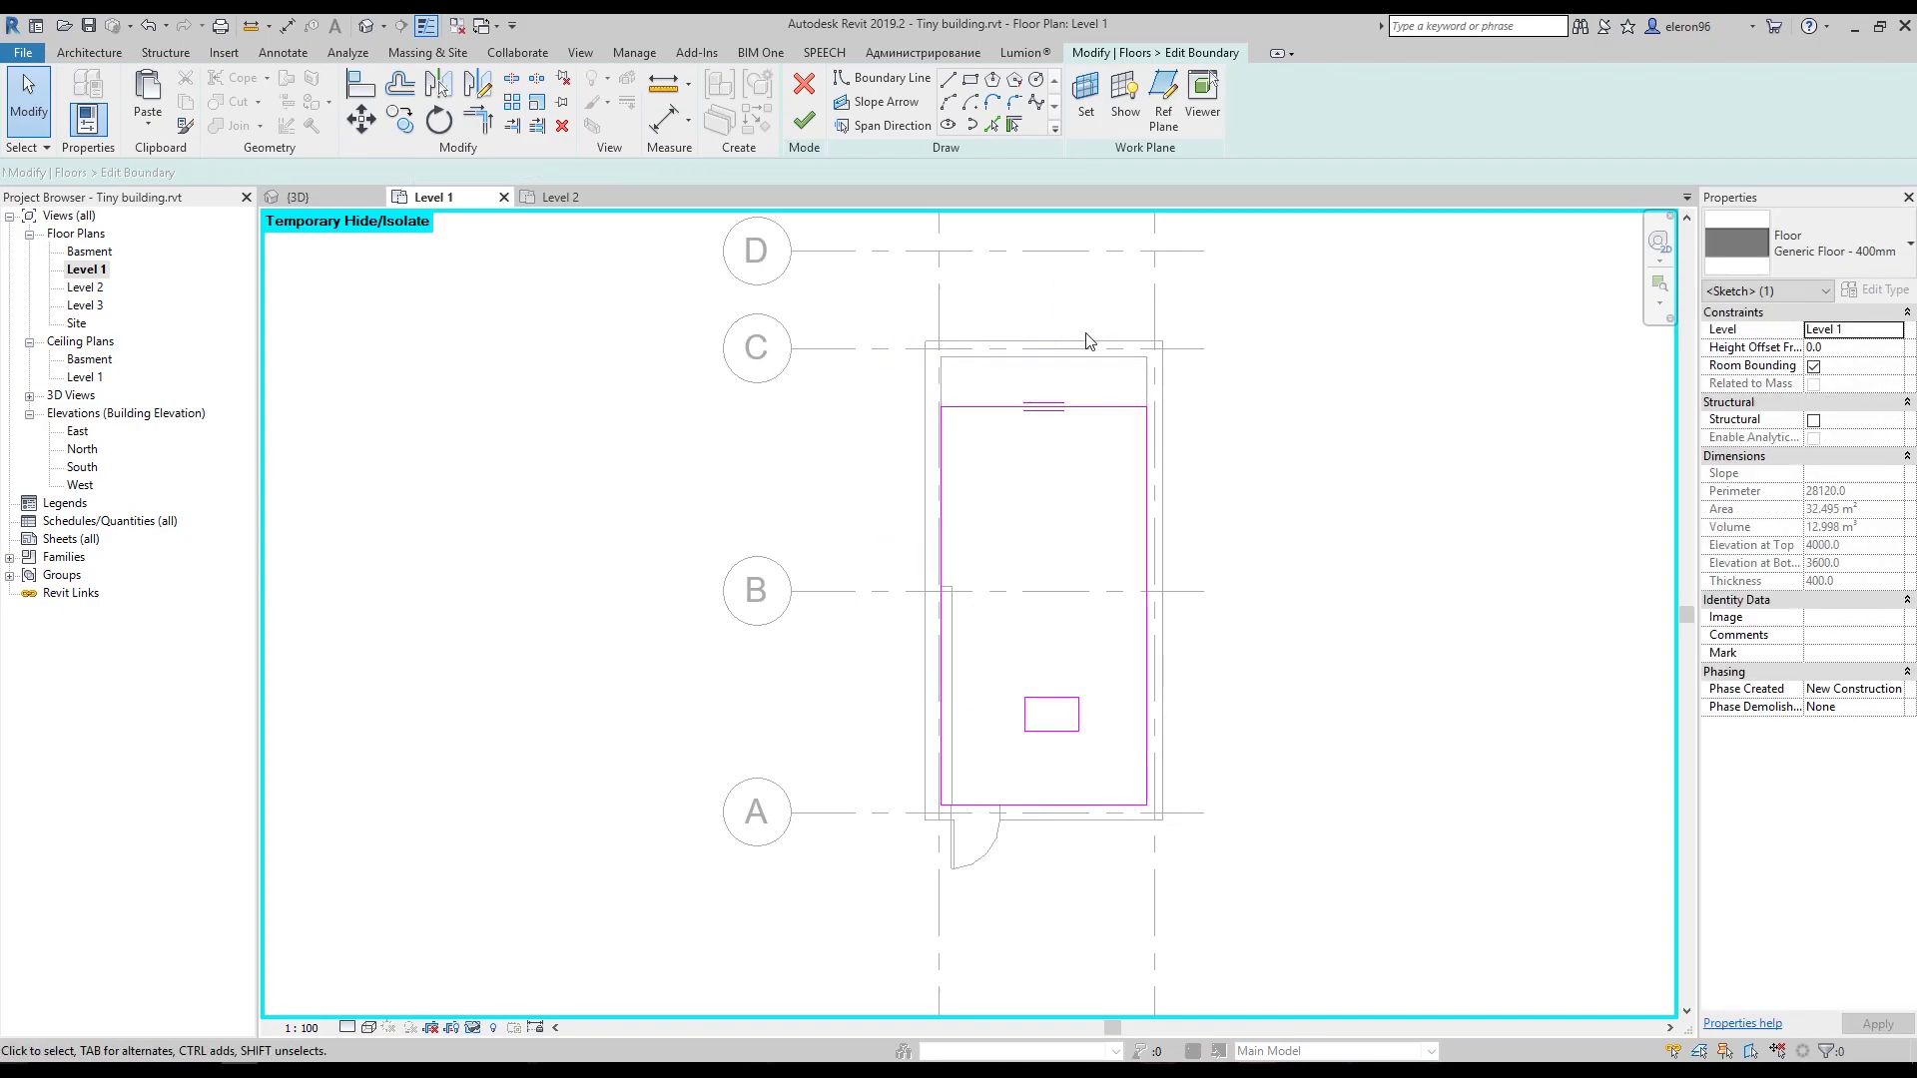
pyautogui.click(805, 122)
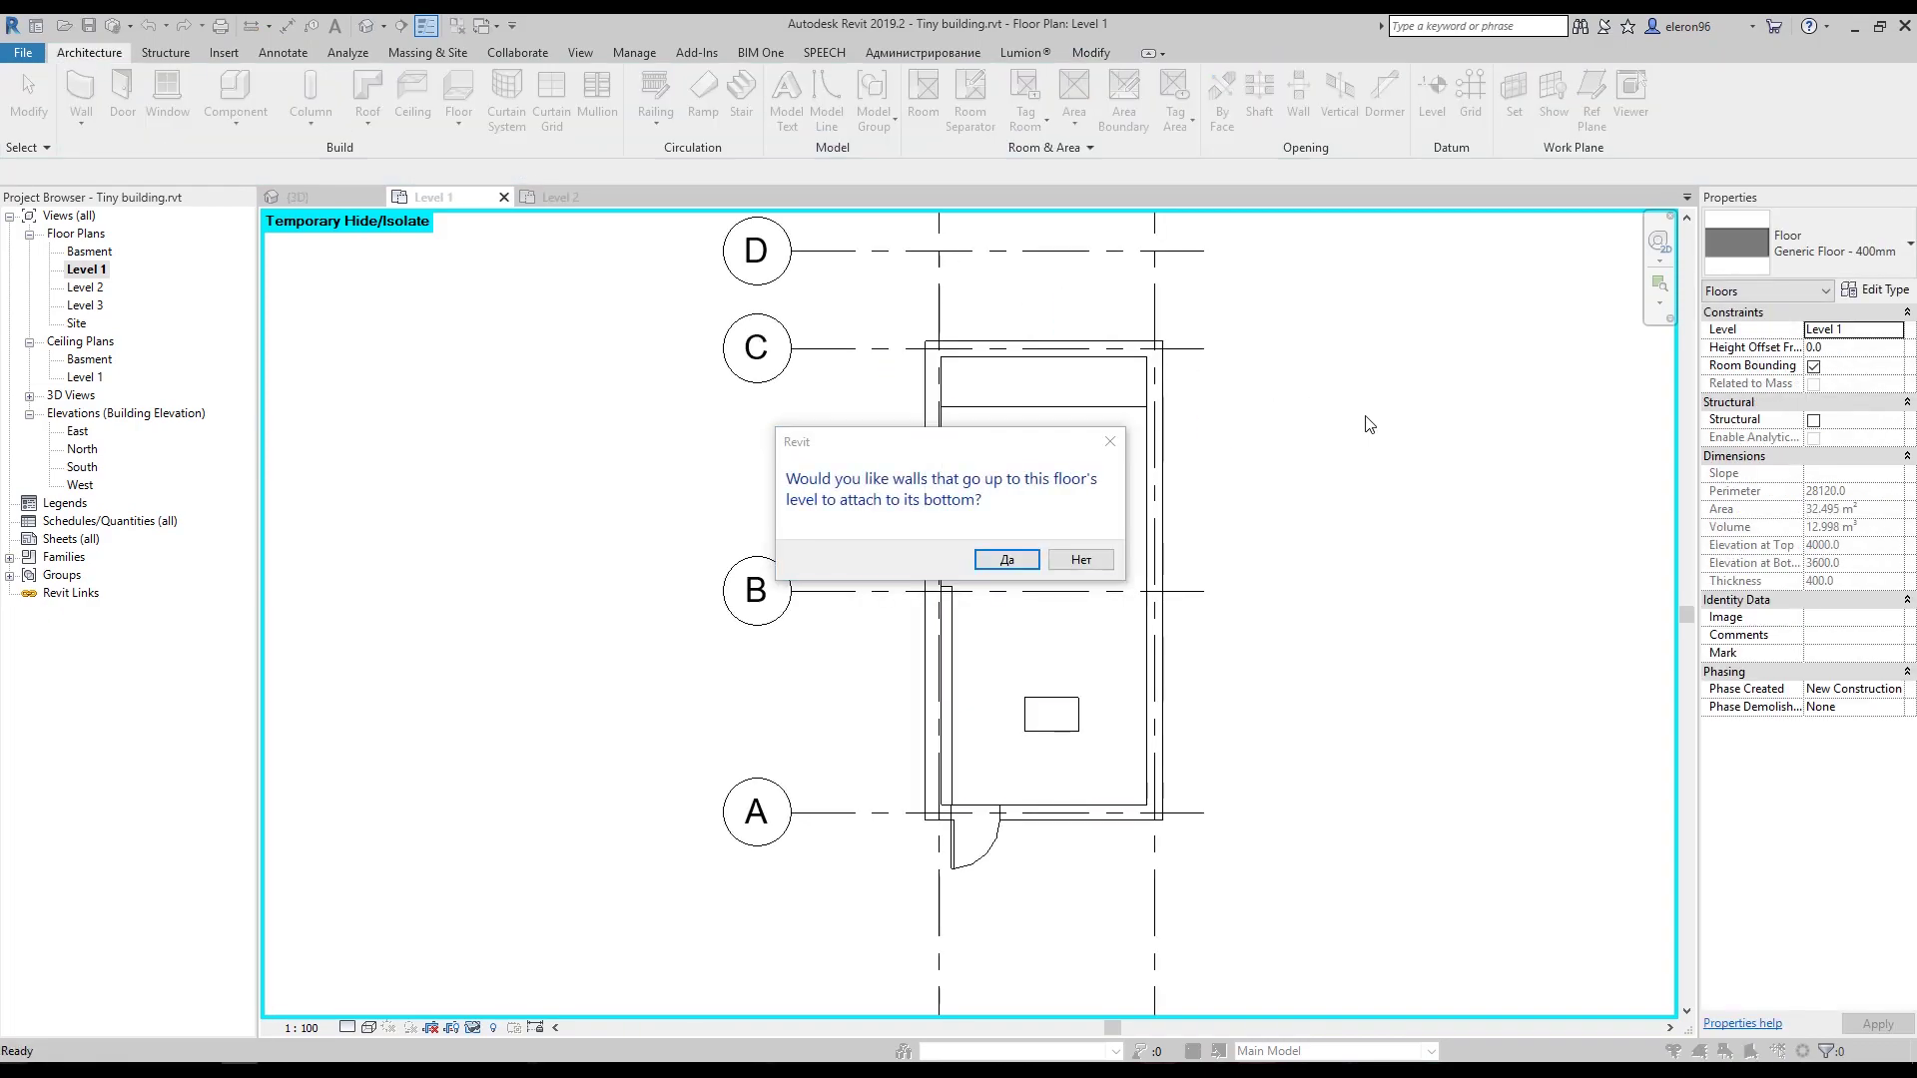
pyautogui.click(1092, 561)
pyautogui.moveTo(1354, 550); pyautogui.dragTo(1366, 543, button='middle')
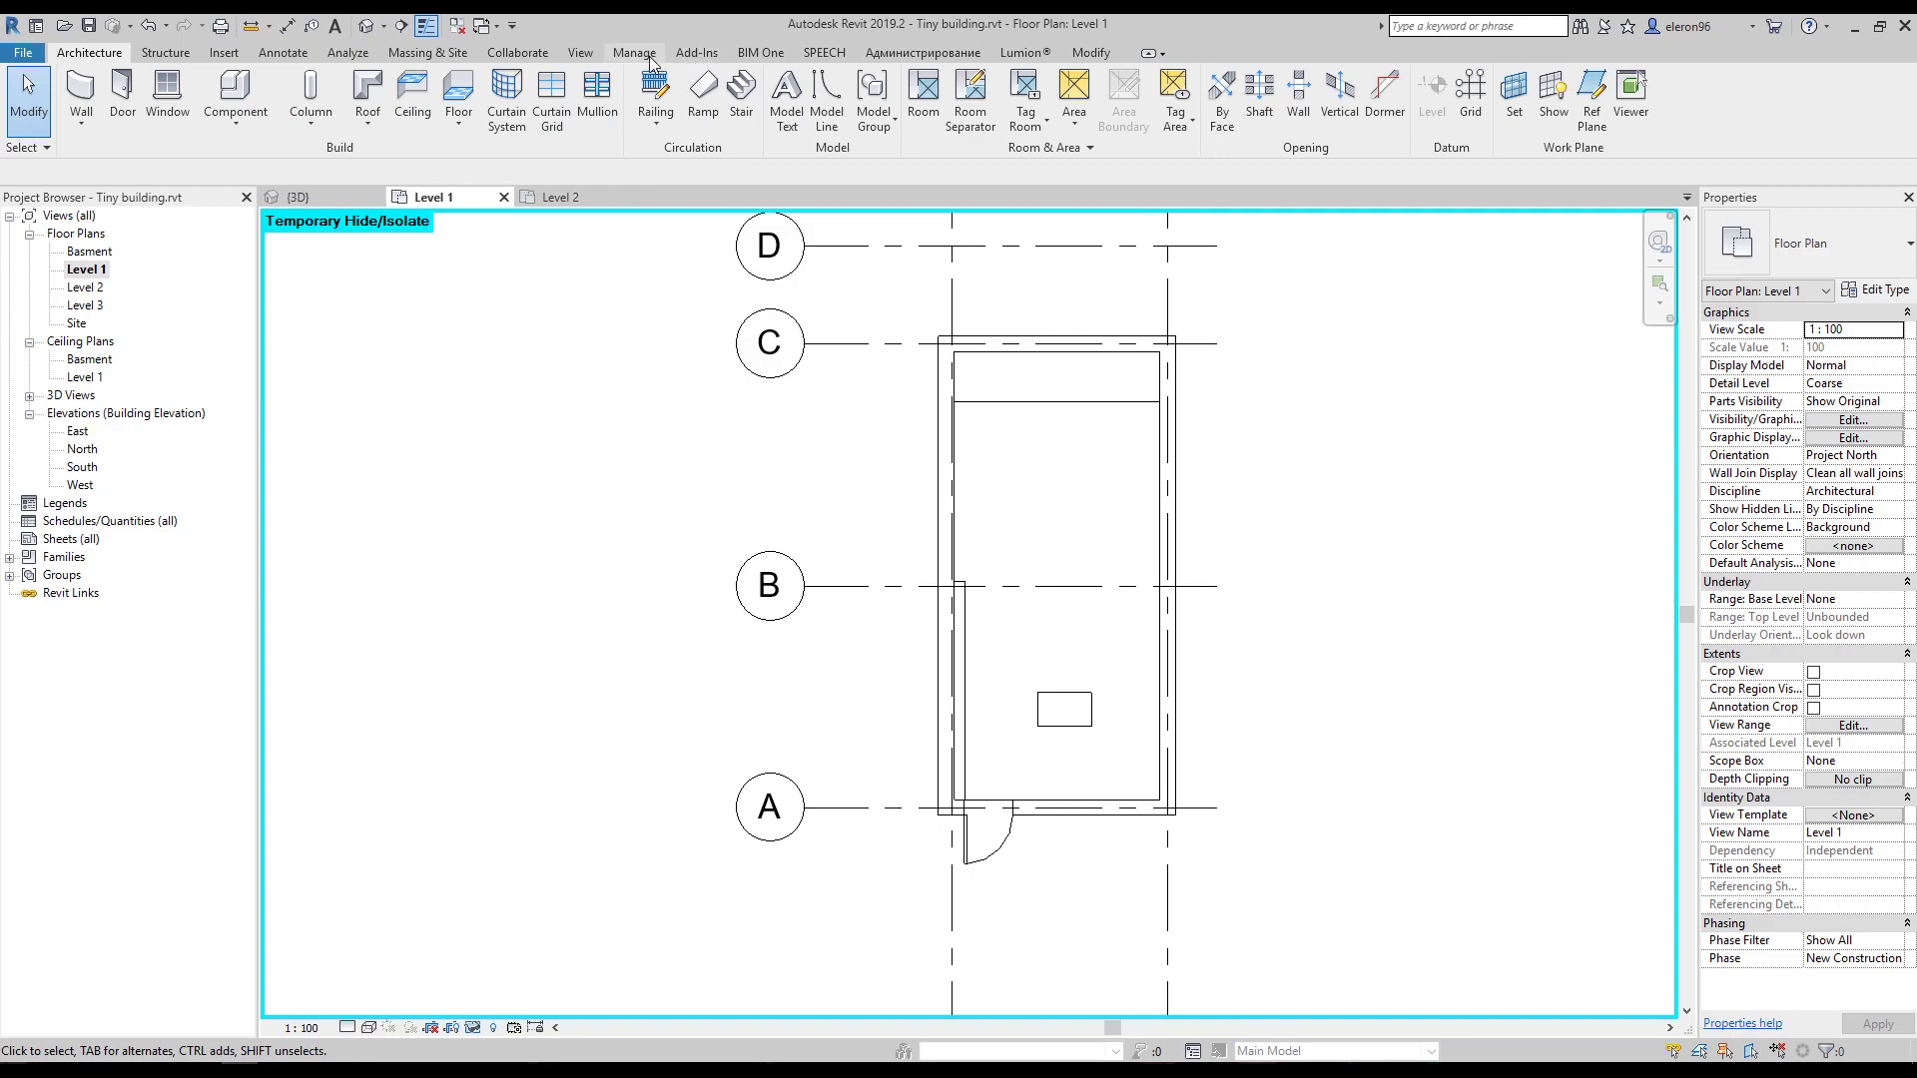
# Create a vertical building section midway between grids 1 and 2, running from beyond grid D to beyond grid A.
pyautogui.click(584, 53)
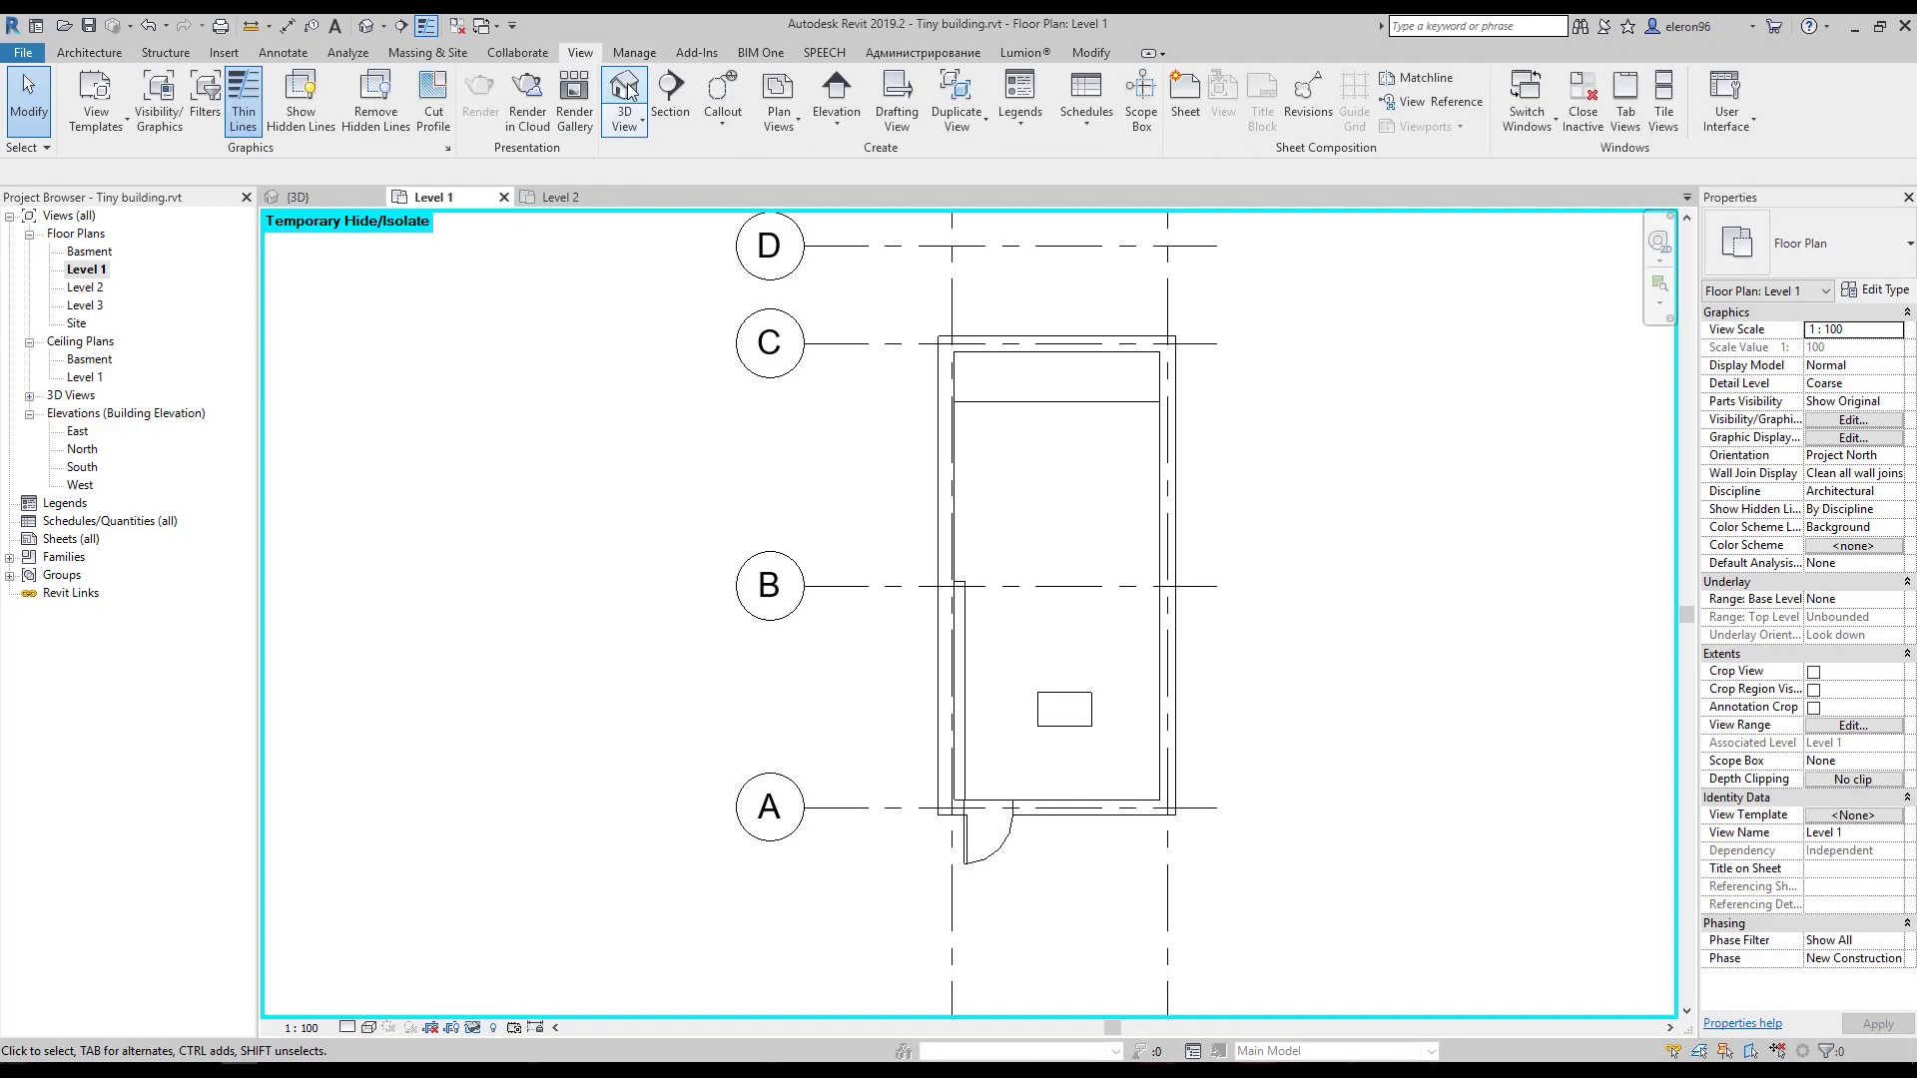
pyautogui.click(692, 103)
pyautogui.scroll(-2, 935, 418)
pyautogui.click(1007, 237)
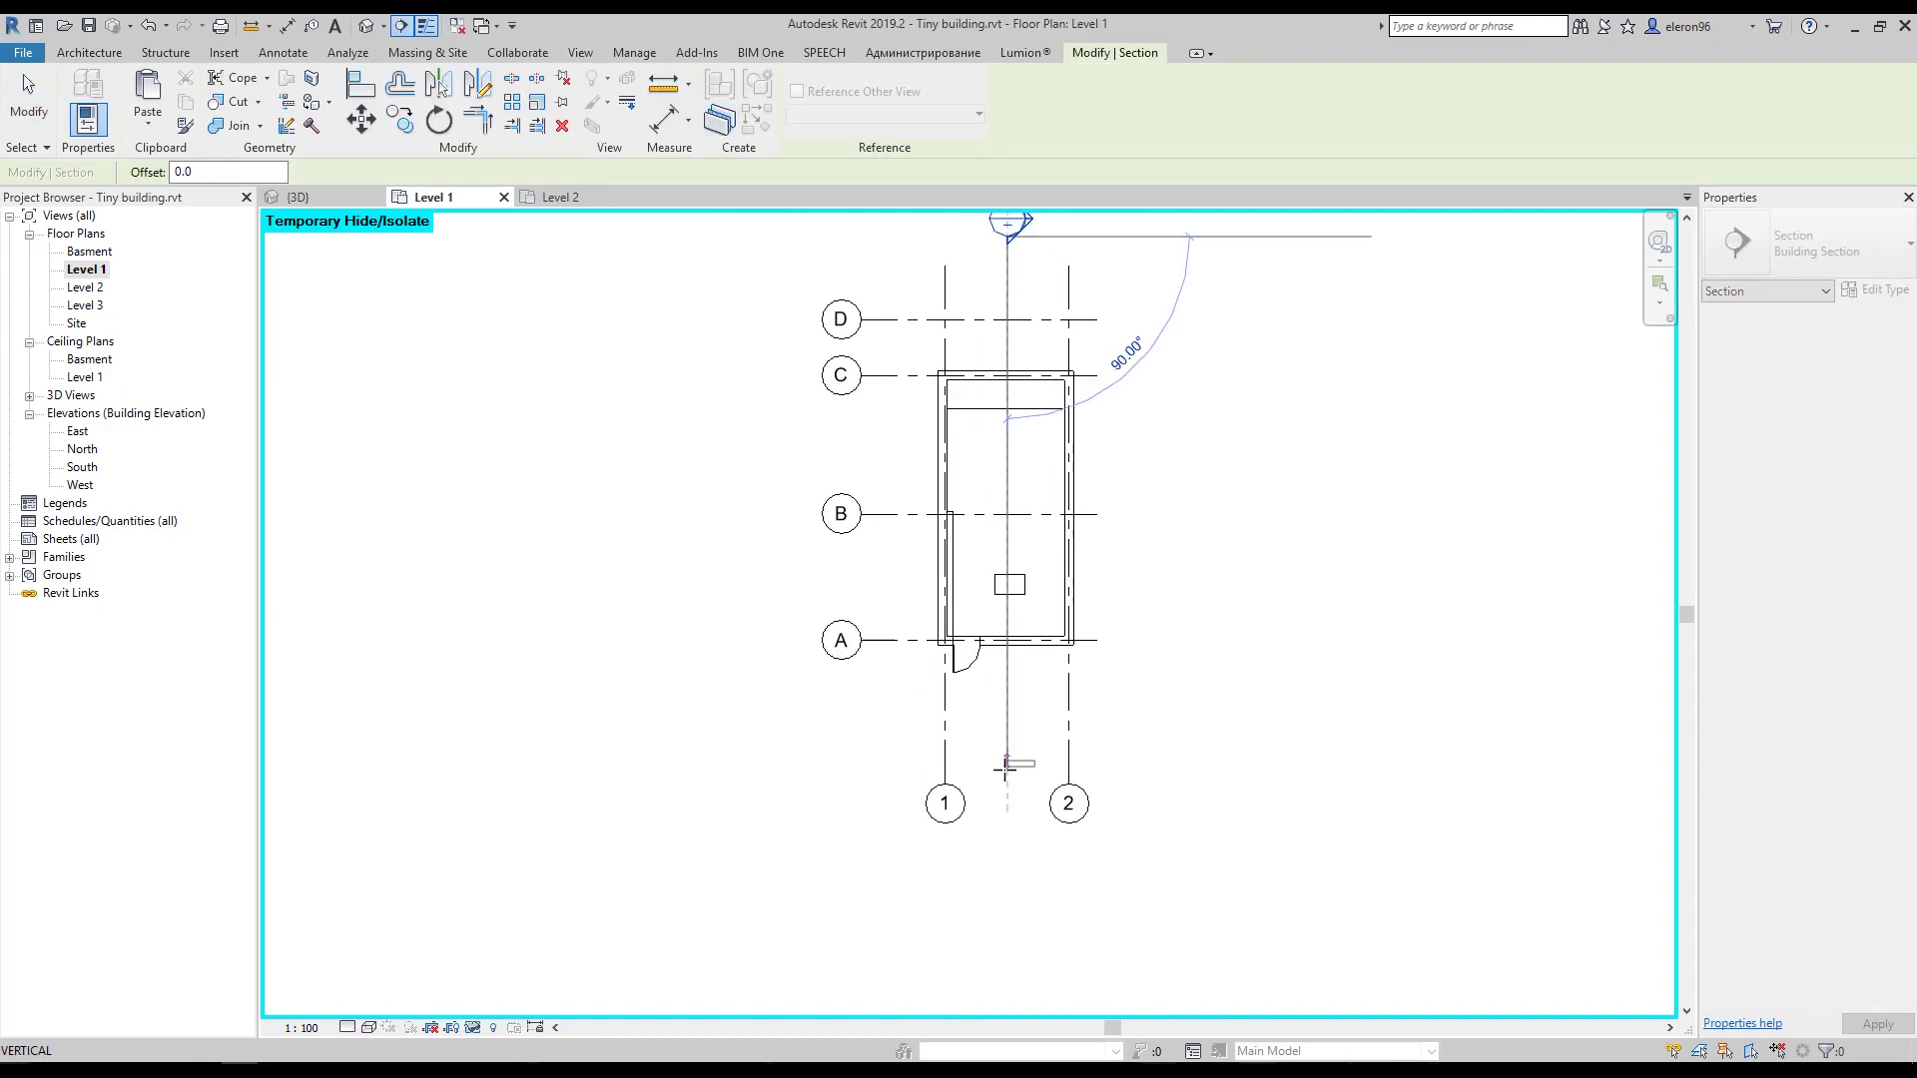
pyautogui.click(1007, 779)
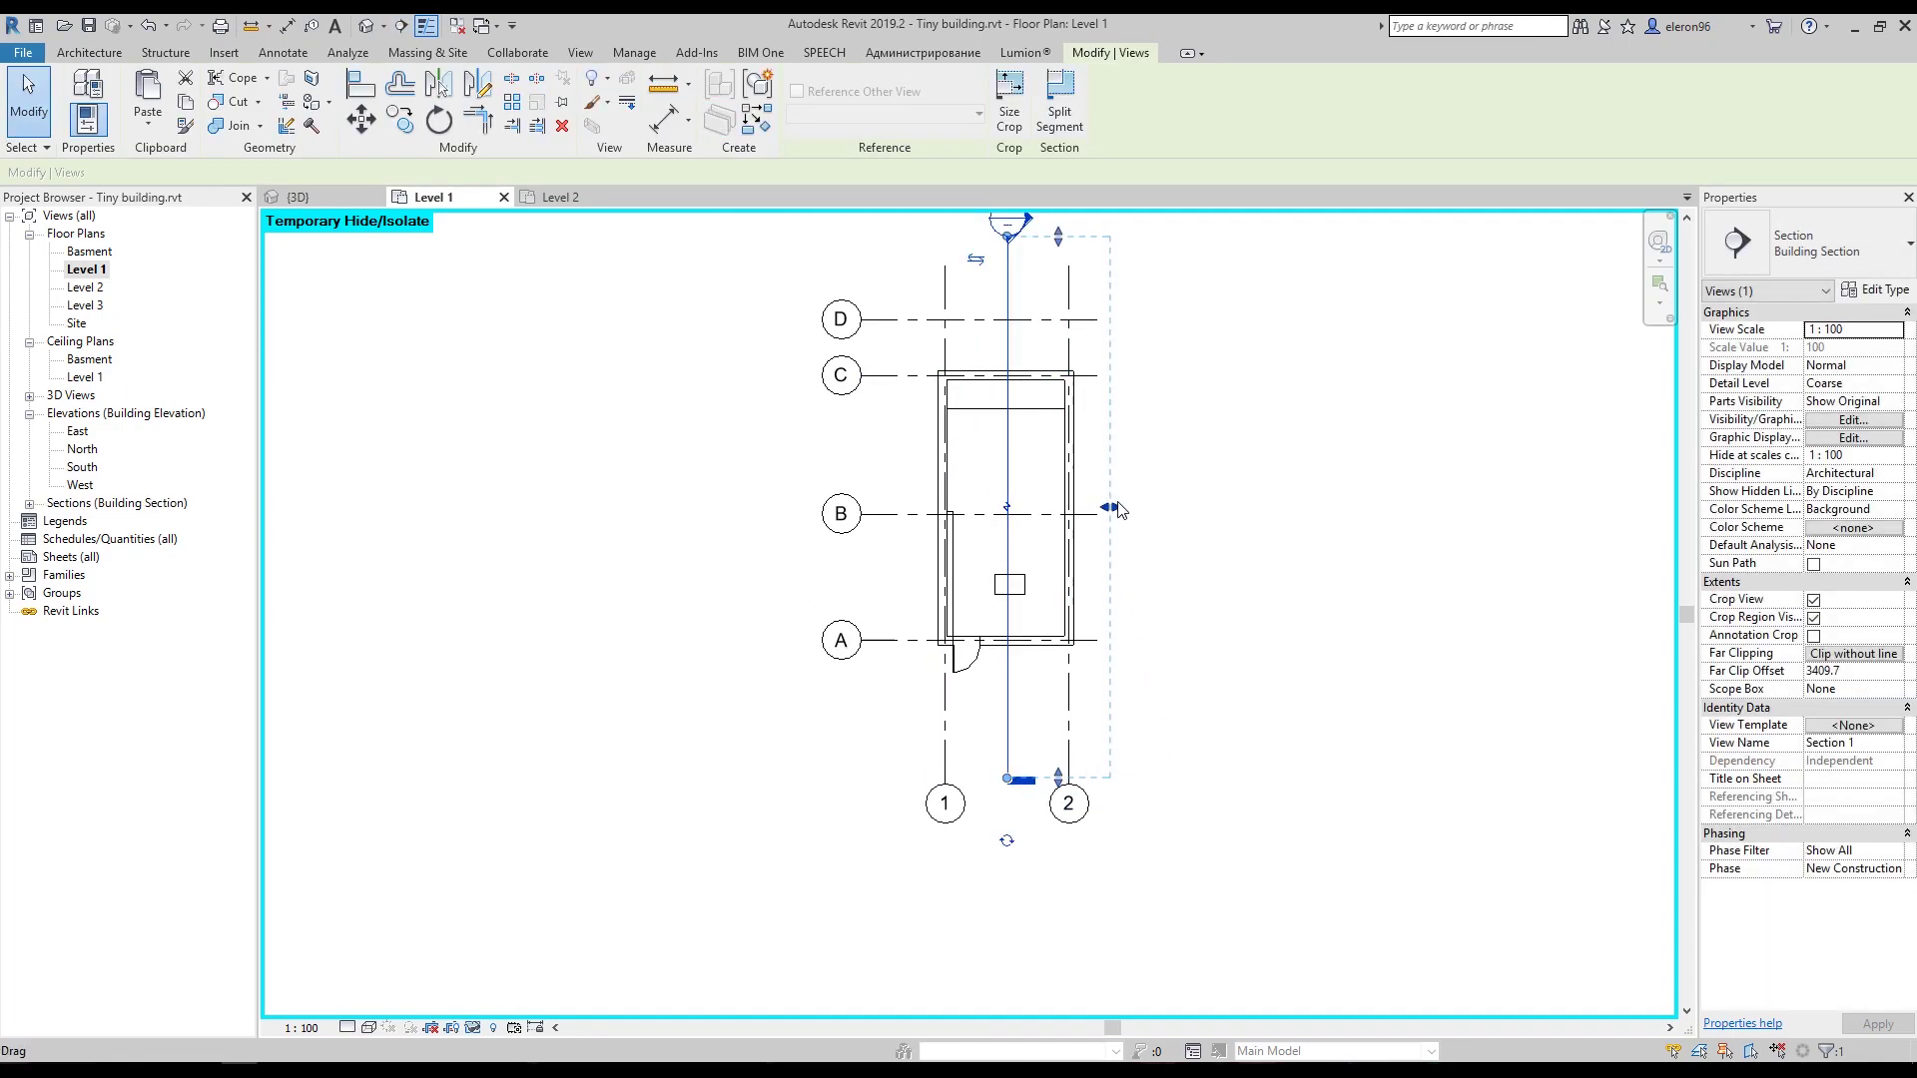
pyautogui.click(398, 479)
# Open the new Section 1 view and set its detail level to Fine.
pyautogui.click(29, 504)
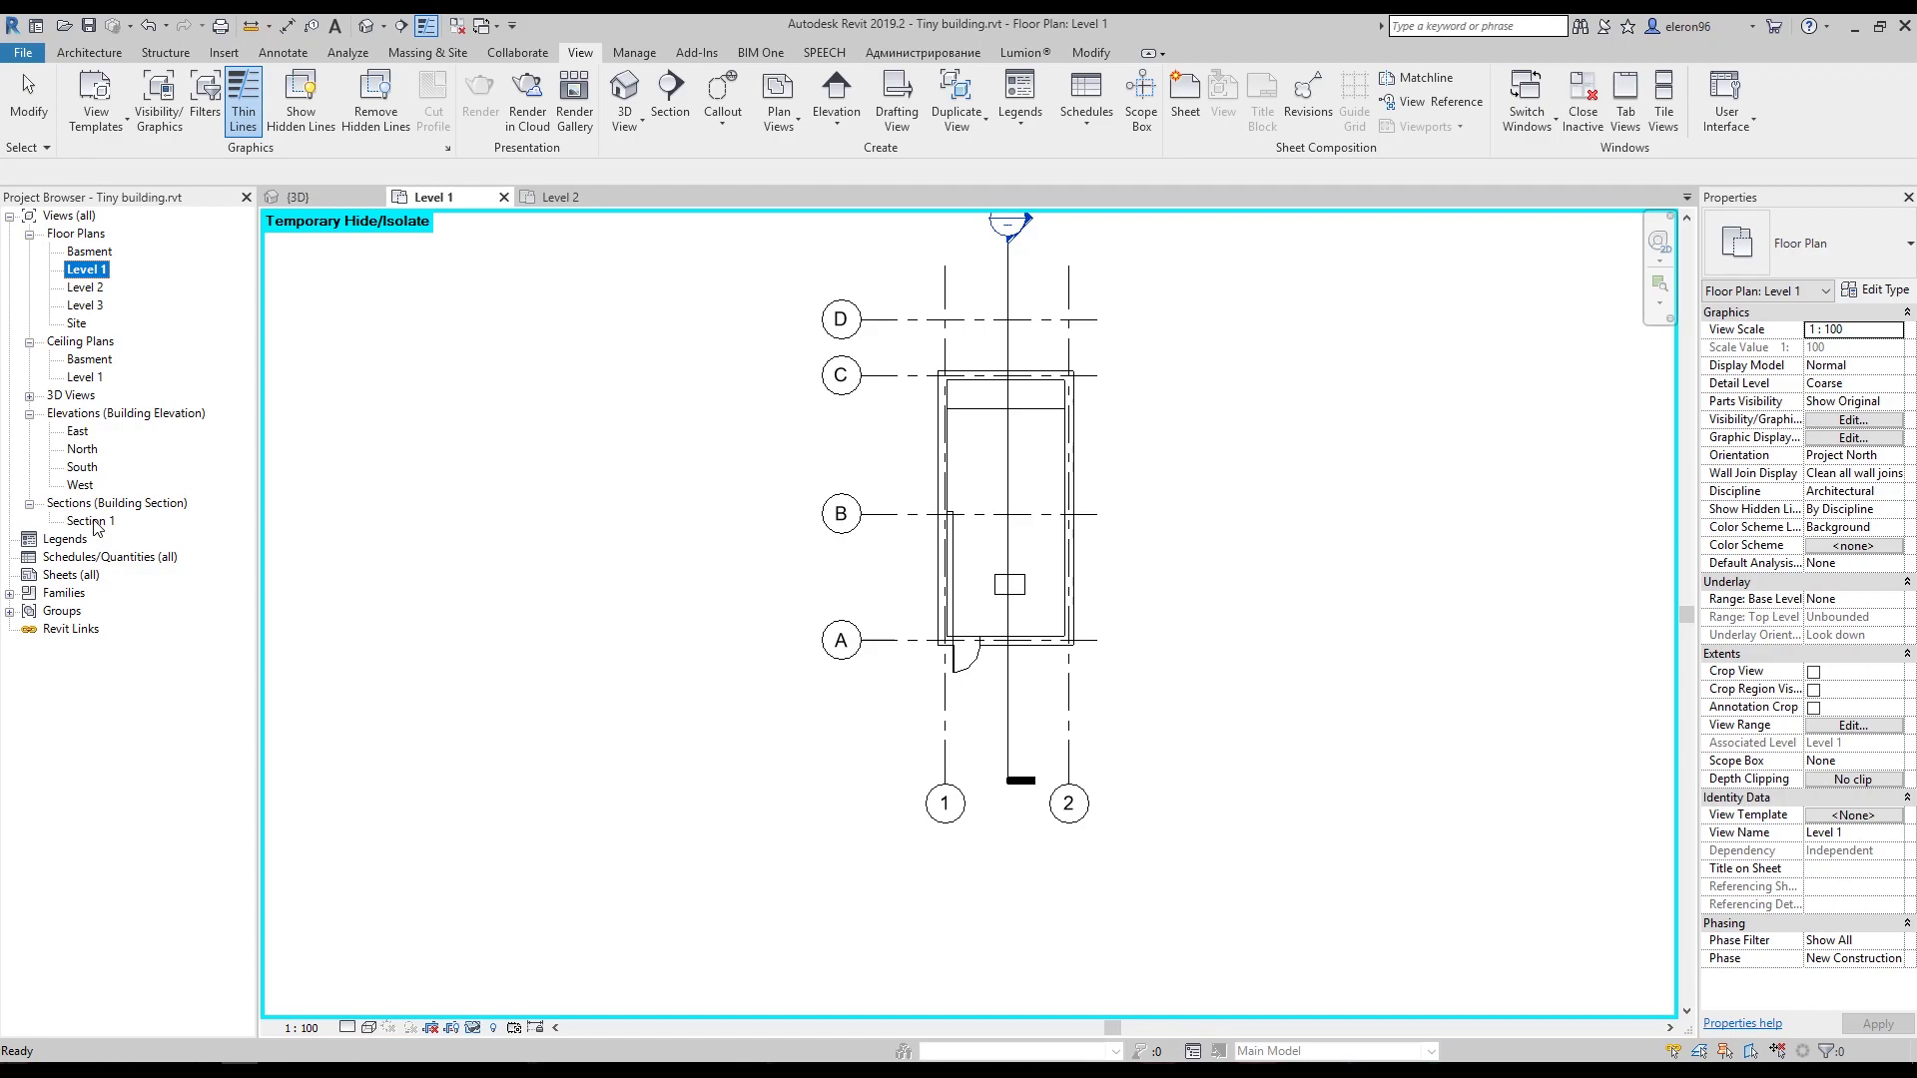
pyautogui.doubleClick(90, 522)
pyautogui.moveTo(758, 844); pyautogui.dragTo(799, 786, button='middle')
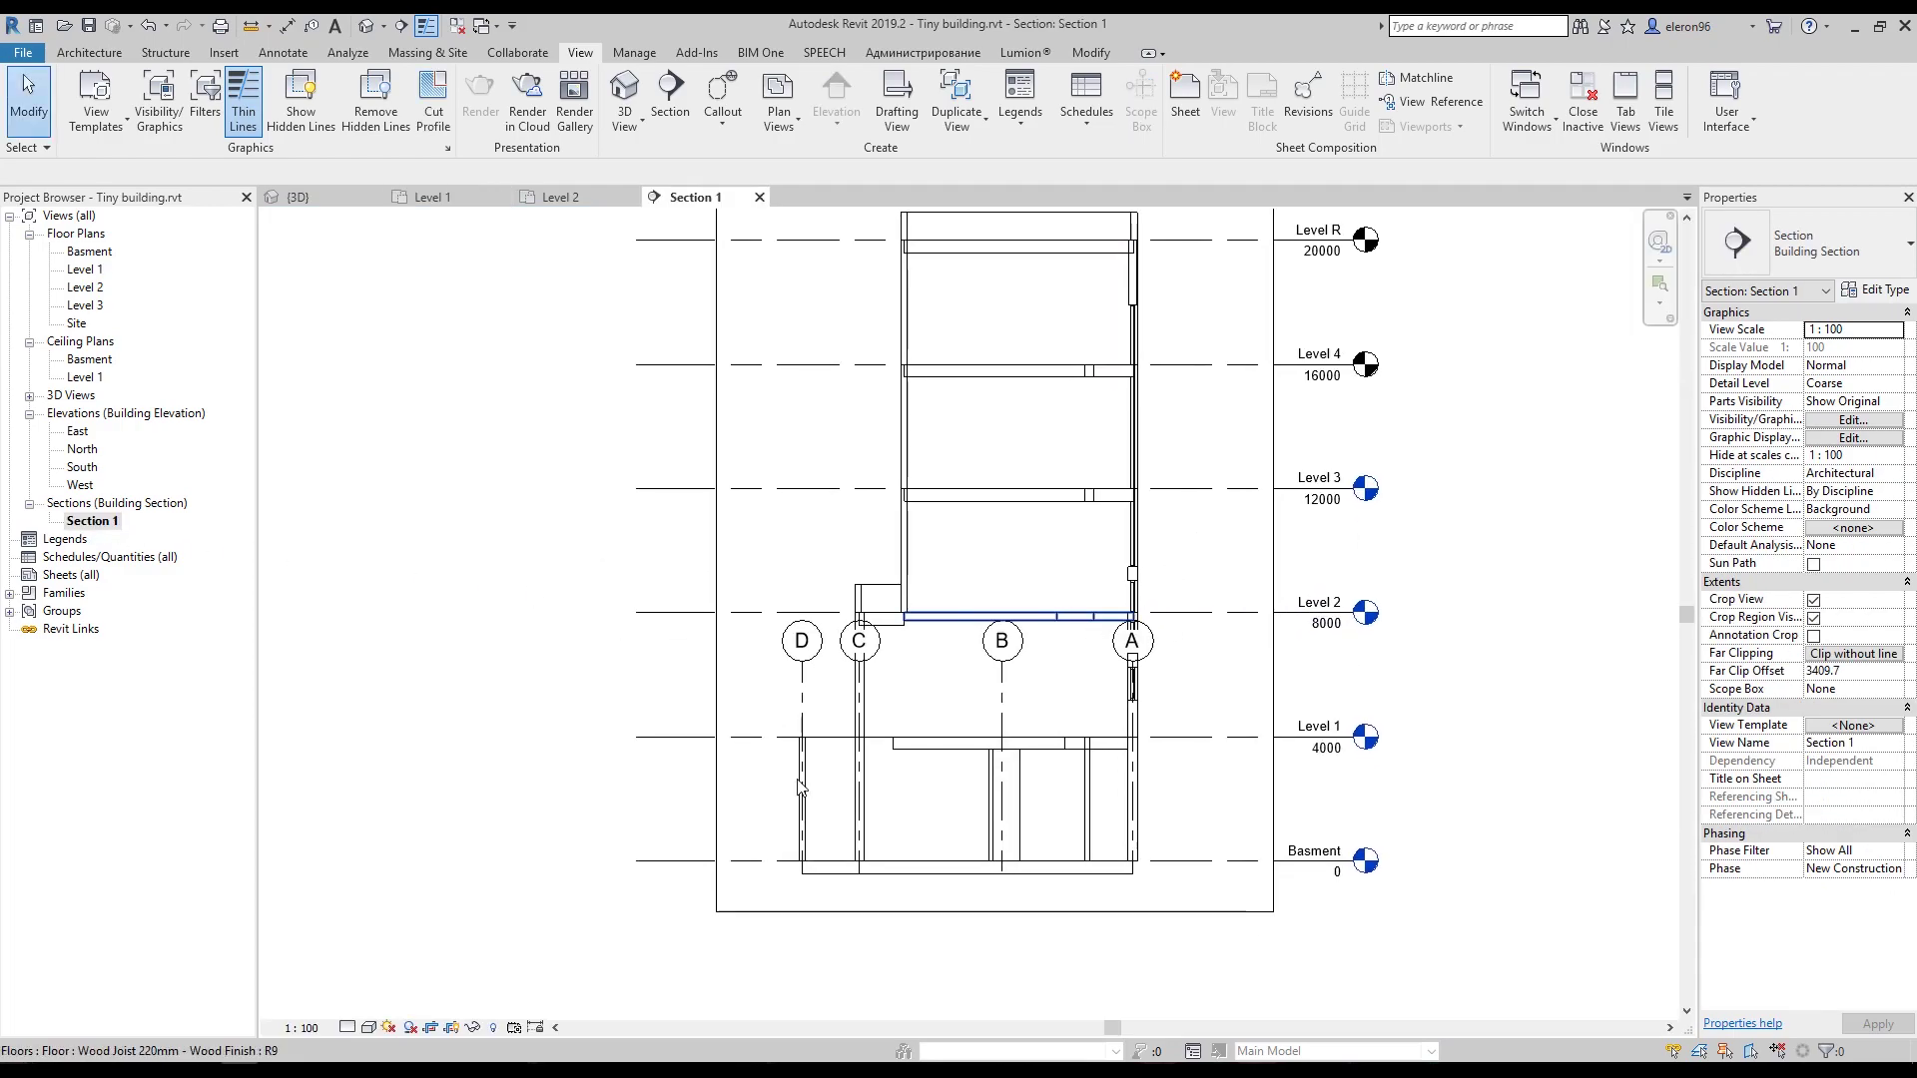
pyautogui.click(347, 1028)
pyautogui.click(399, 942)
pyautogui.click(347, 1028)
pyautogui.click(391, 1012)
pyautogui.scroll(4, 544, 814)
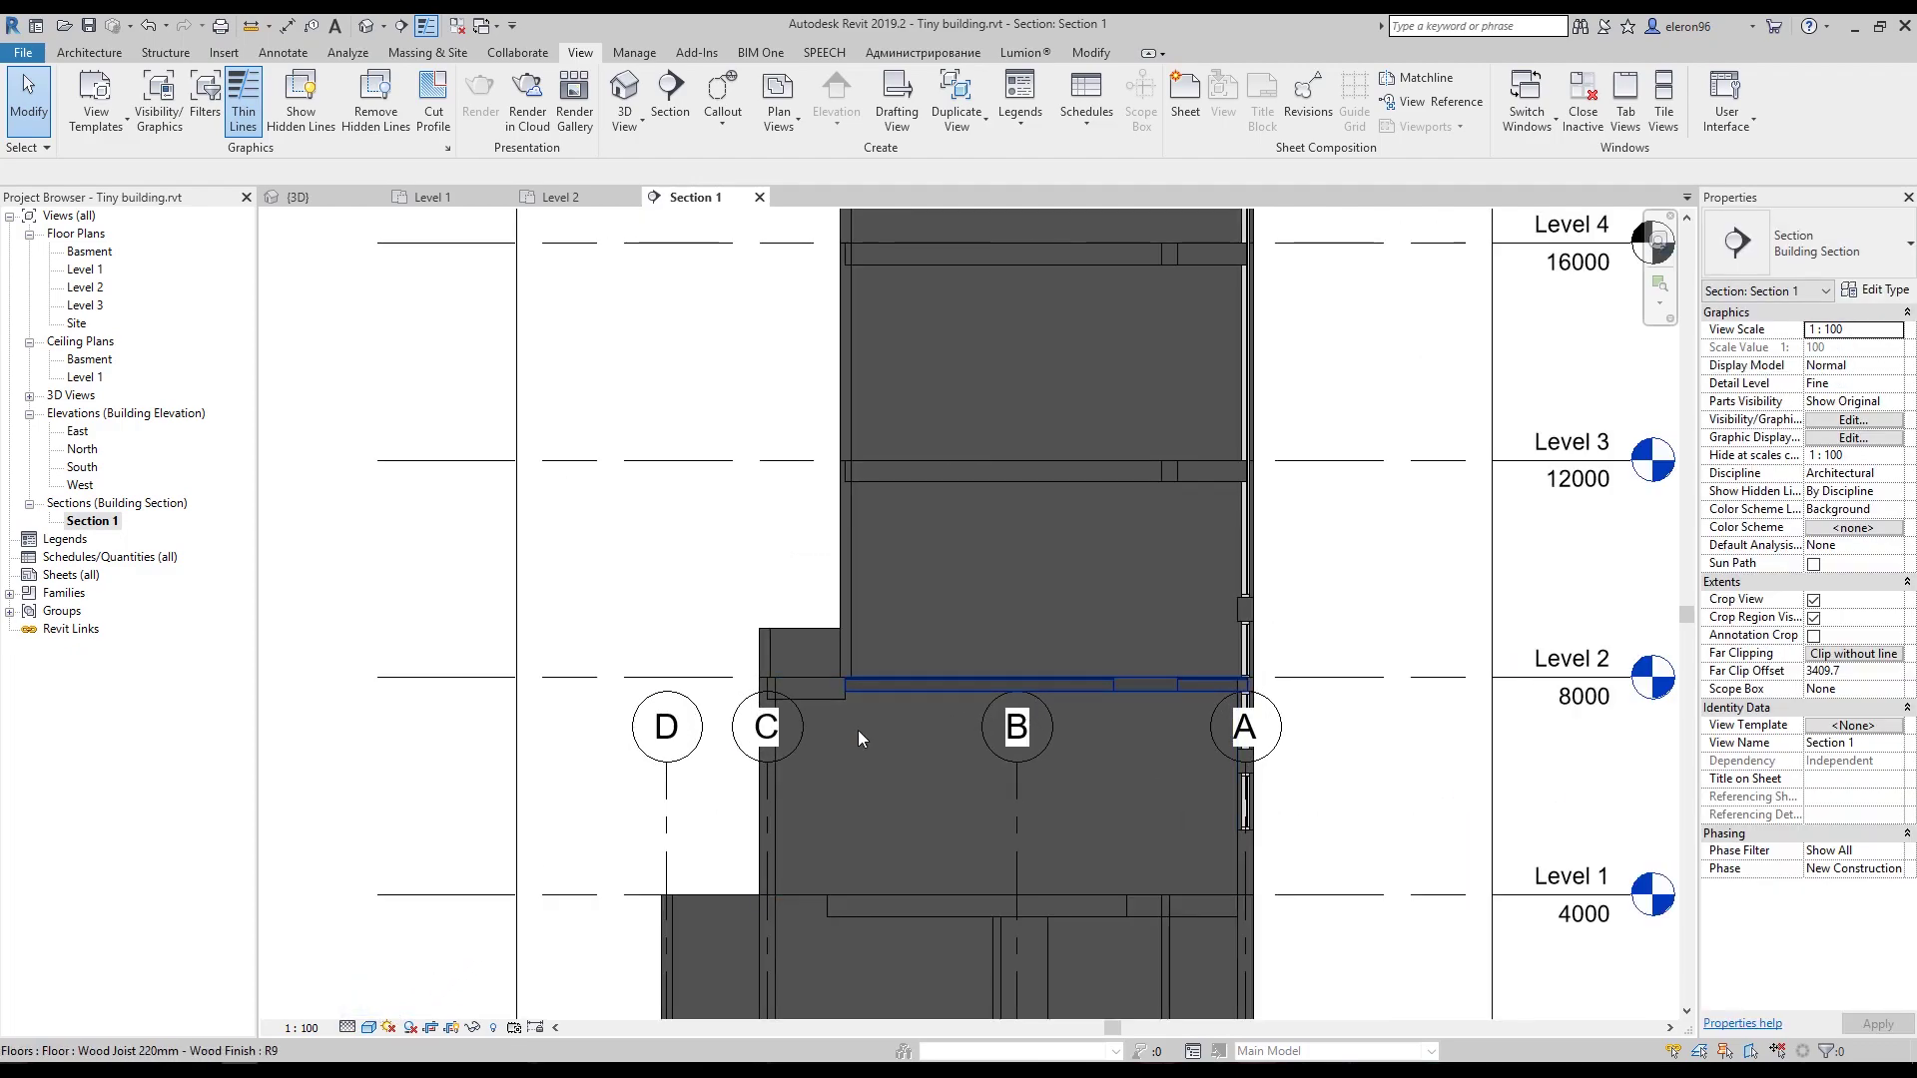
# Try the Shaded visual style in the section view, and set it to Hidden Line.
pyautogui.click(368, 1028)
pyautogui.click(409, 947)
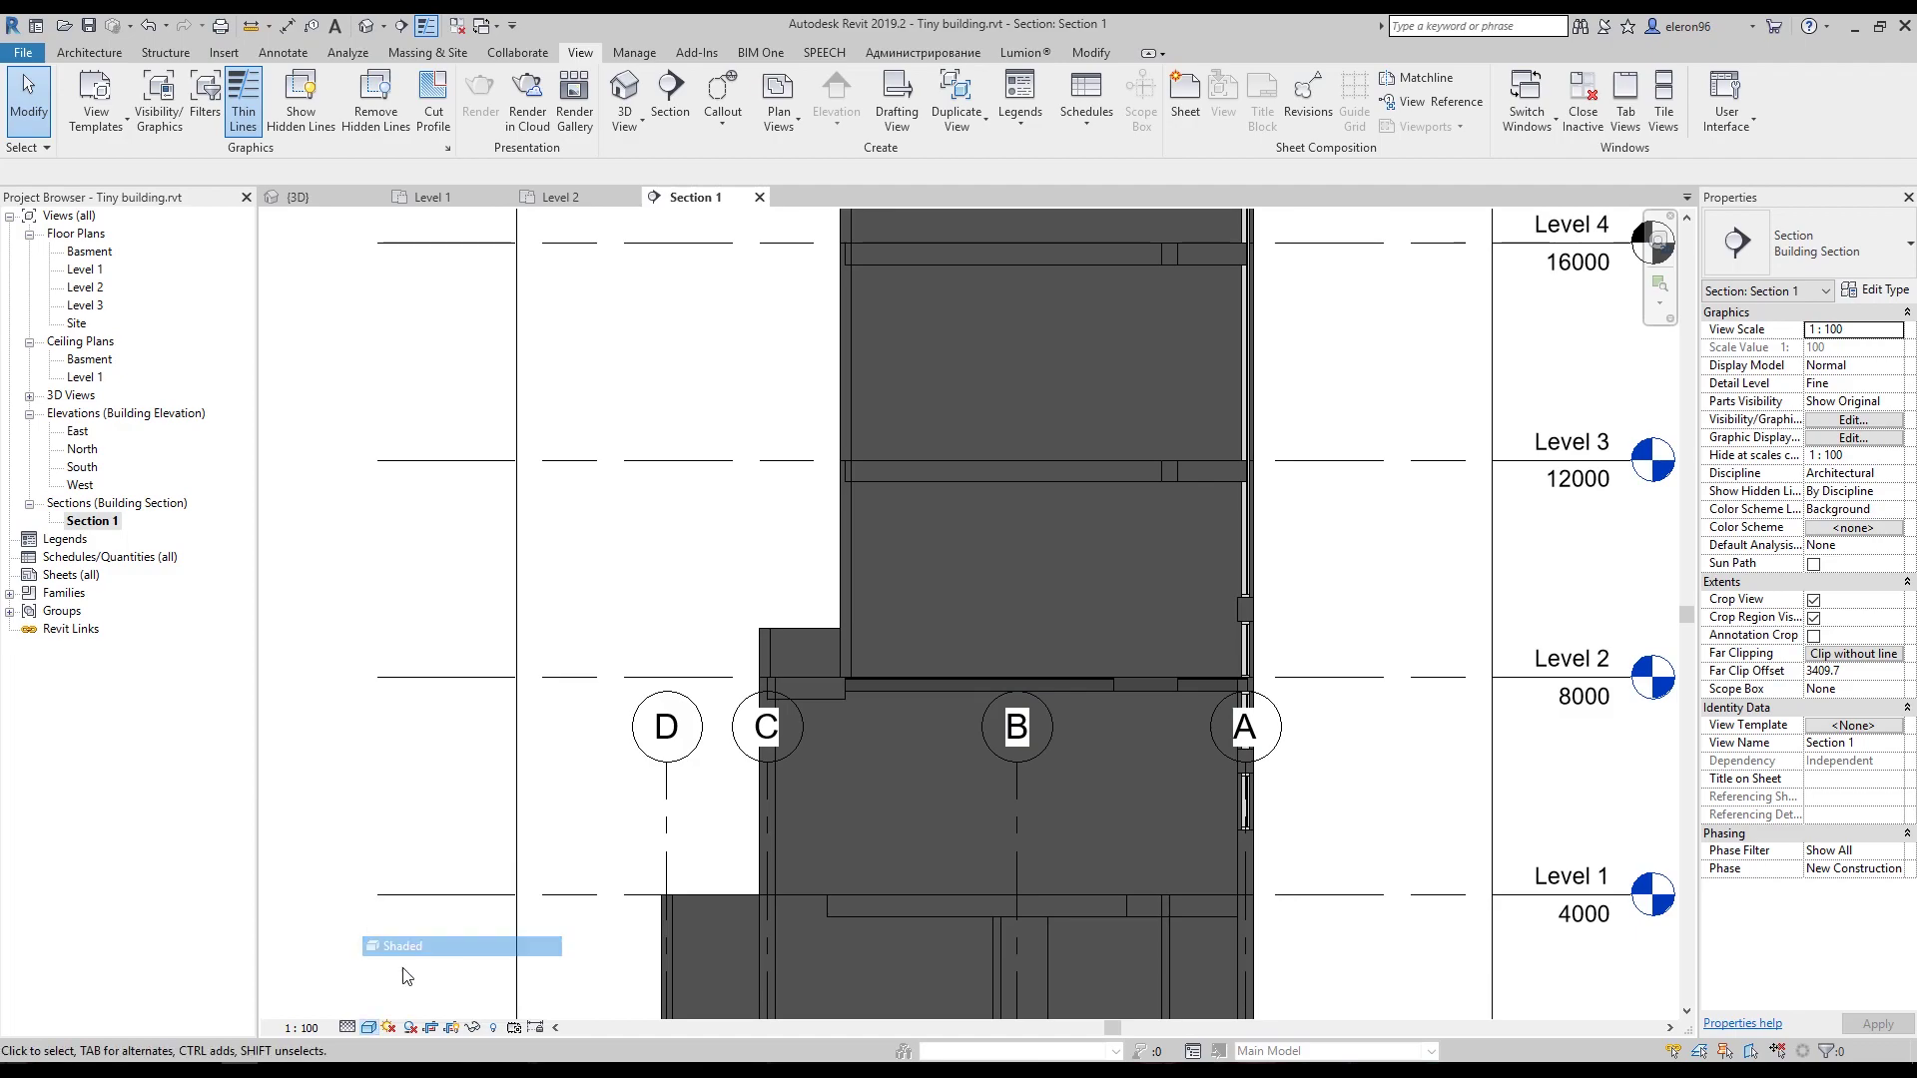
pyautogui.click(369, 1028)
pyautogui.click(412, 934)
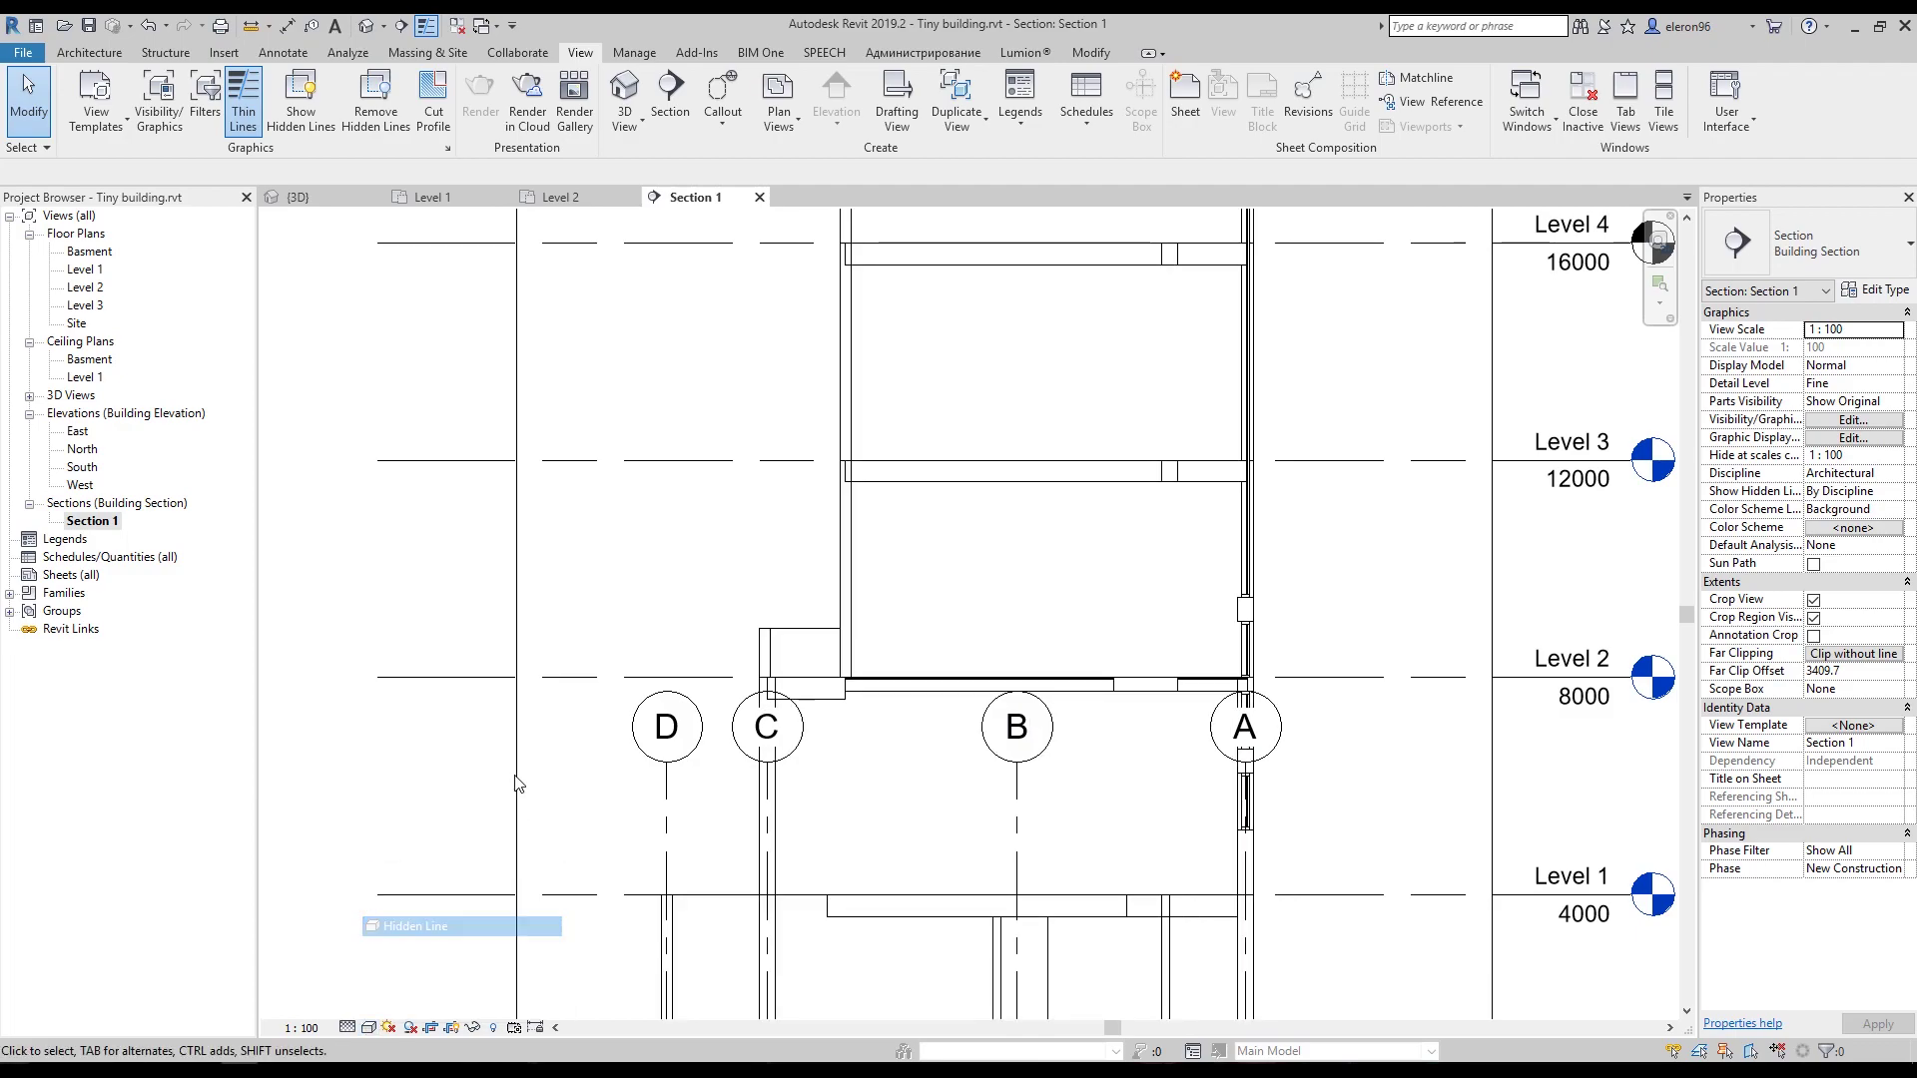
# Examine the floor slabs and their junctions with the walls in the section, from Level 1 up to Level R.
pyautogui.moveTo(667, 746); pyautogui.dragTo(632, 695, button='middle')
pyautogui.scroll(3, 911, 633)
pyautogui.moveTo(1160, 672); pyautogui.dragTo(1025, 645, button='middle')
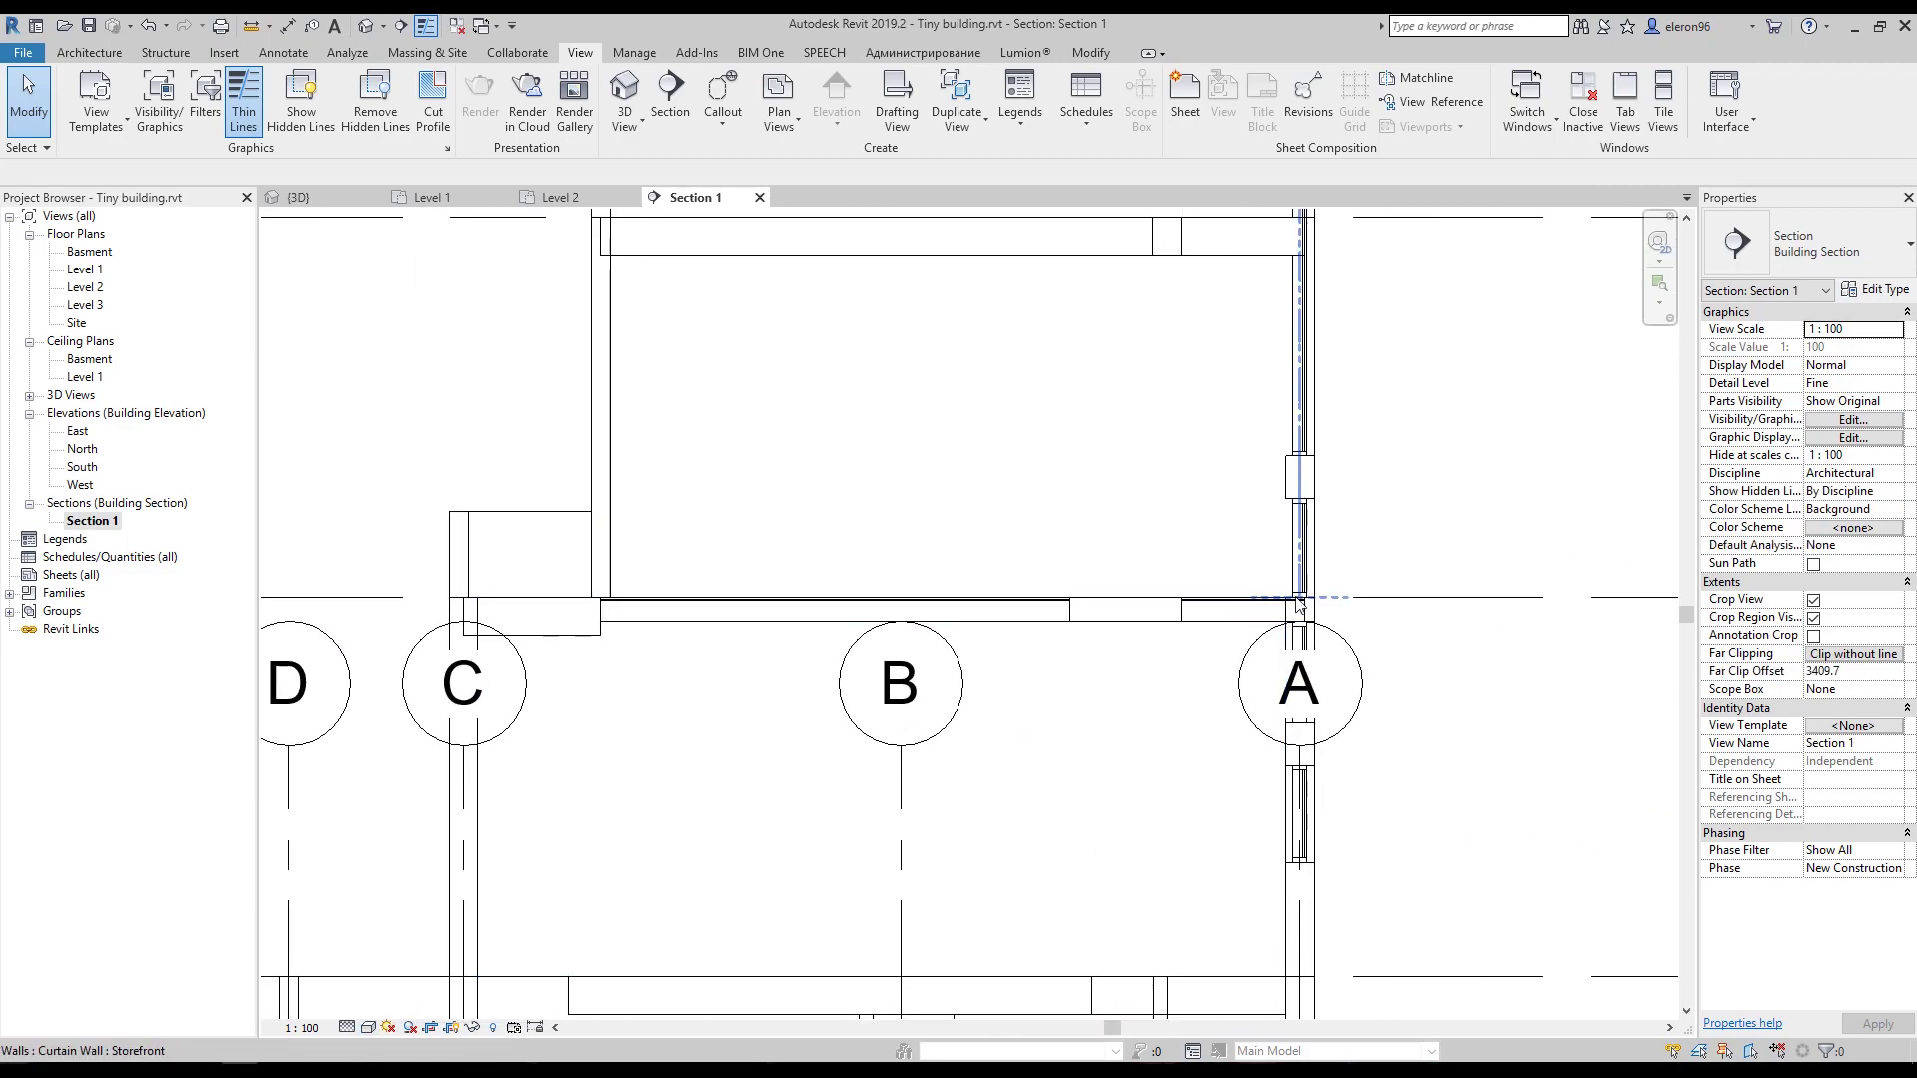
pyautogui.moveTo(804, 684); pyautogui.dragTo(885, 454, button='middle')
pyautogui.scroll(-3, 855, 312)
pyautogui.moveTo(945, 699); pyautogui.dragTo(924, 850, button='middle')
pyautogui.moveTo(911, 449); pyautogui.dragTo(911, 629, button='middle')
pyautogui.moveTo(927, 483); pyautogui.dragTo(938, 649, button='middle')
pyautogui.moveTo(1007, 538); pyautogui.dragTo(1030, 744, button='middle')
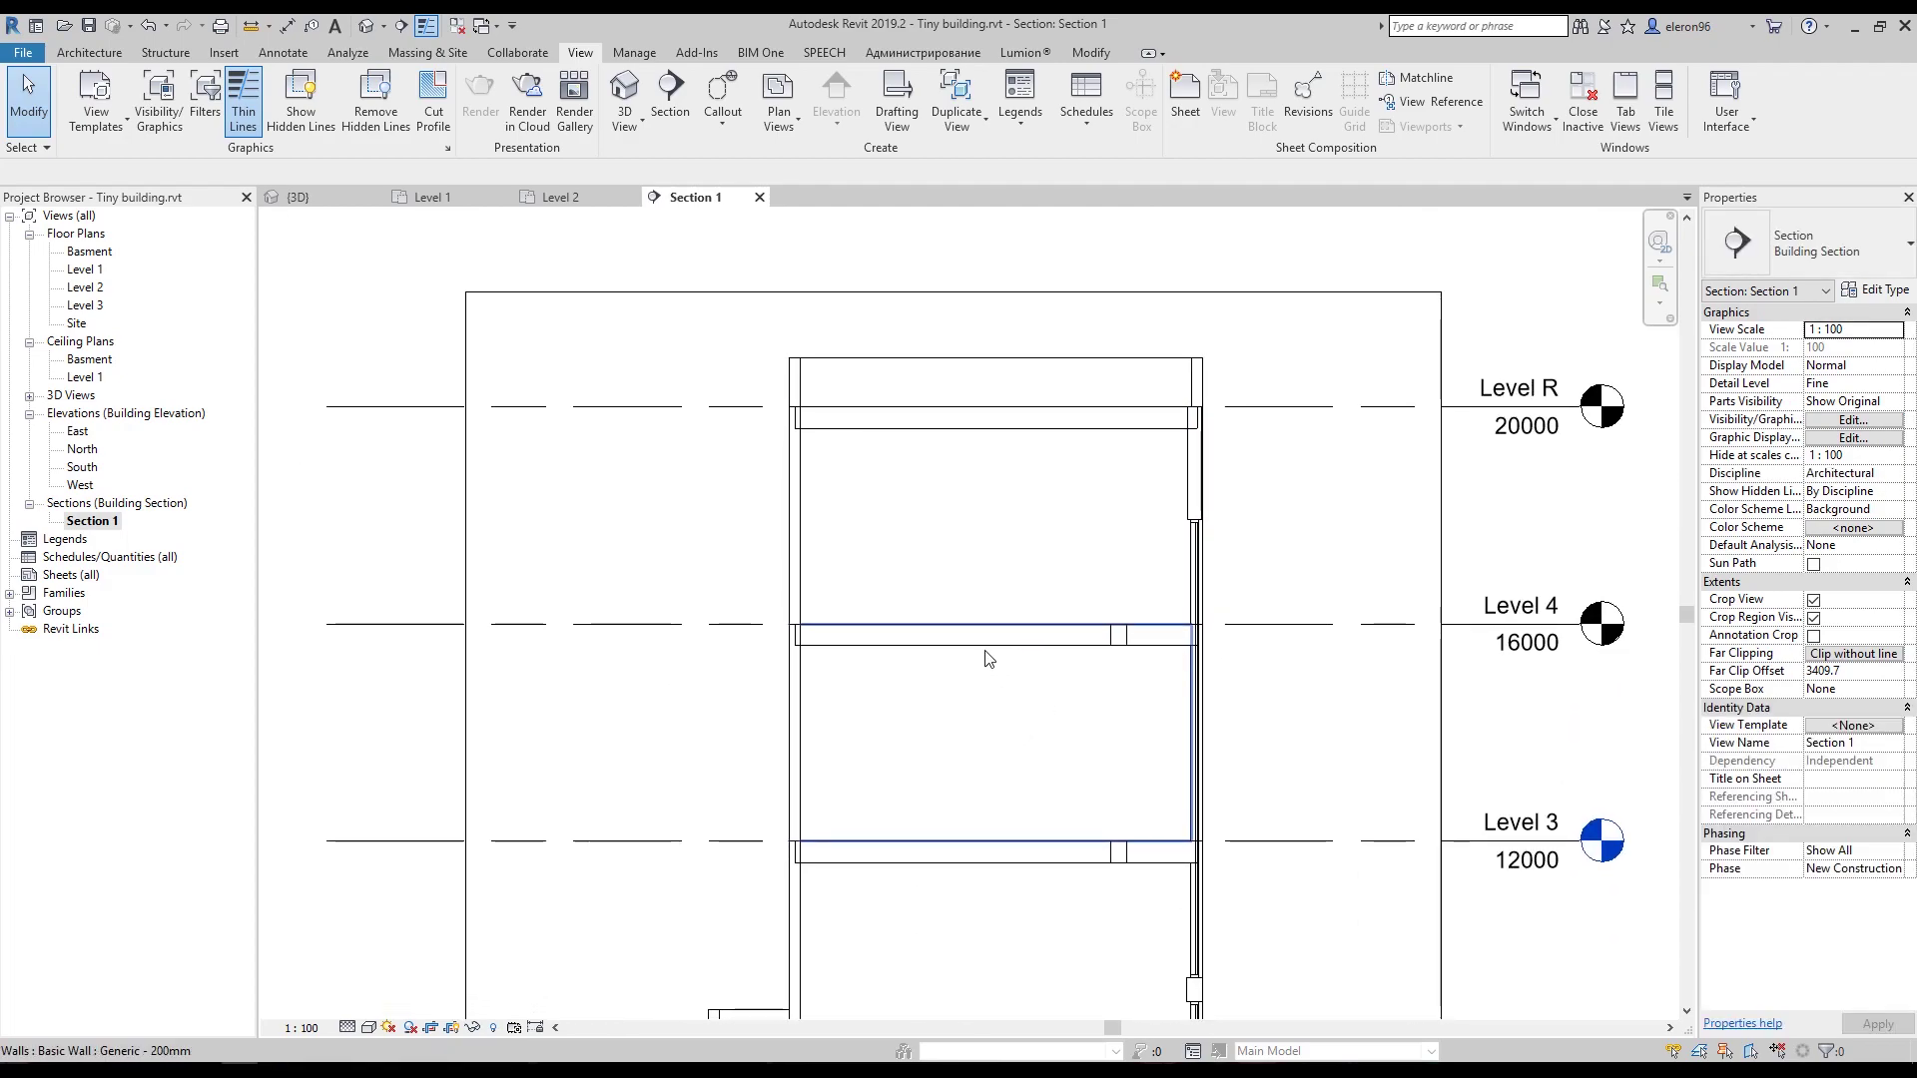
# Return to the Level 1 floor plan and reset its temporary hide/isolate to restore the reference plan image.
pyautogui.moveTo(1078, 639); pyautogui.dragTo(1126, 254, button='middle')
pyautogui.moveTo(904, 920); pyautogui.dragTo(922, 669, button='middle')
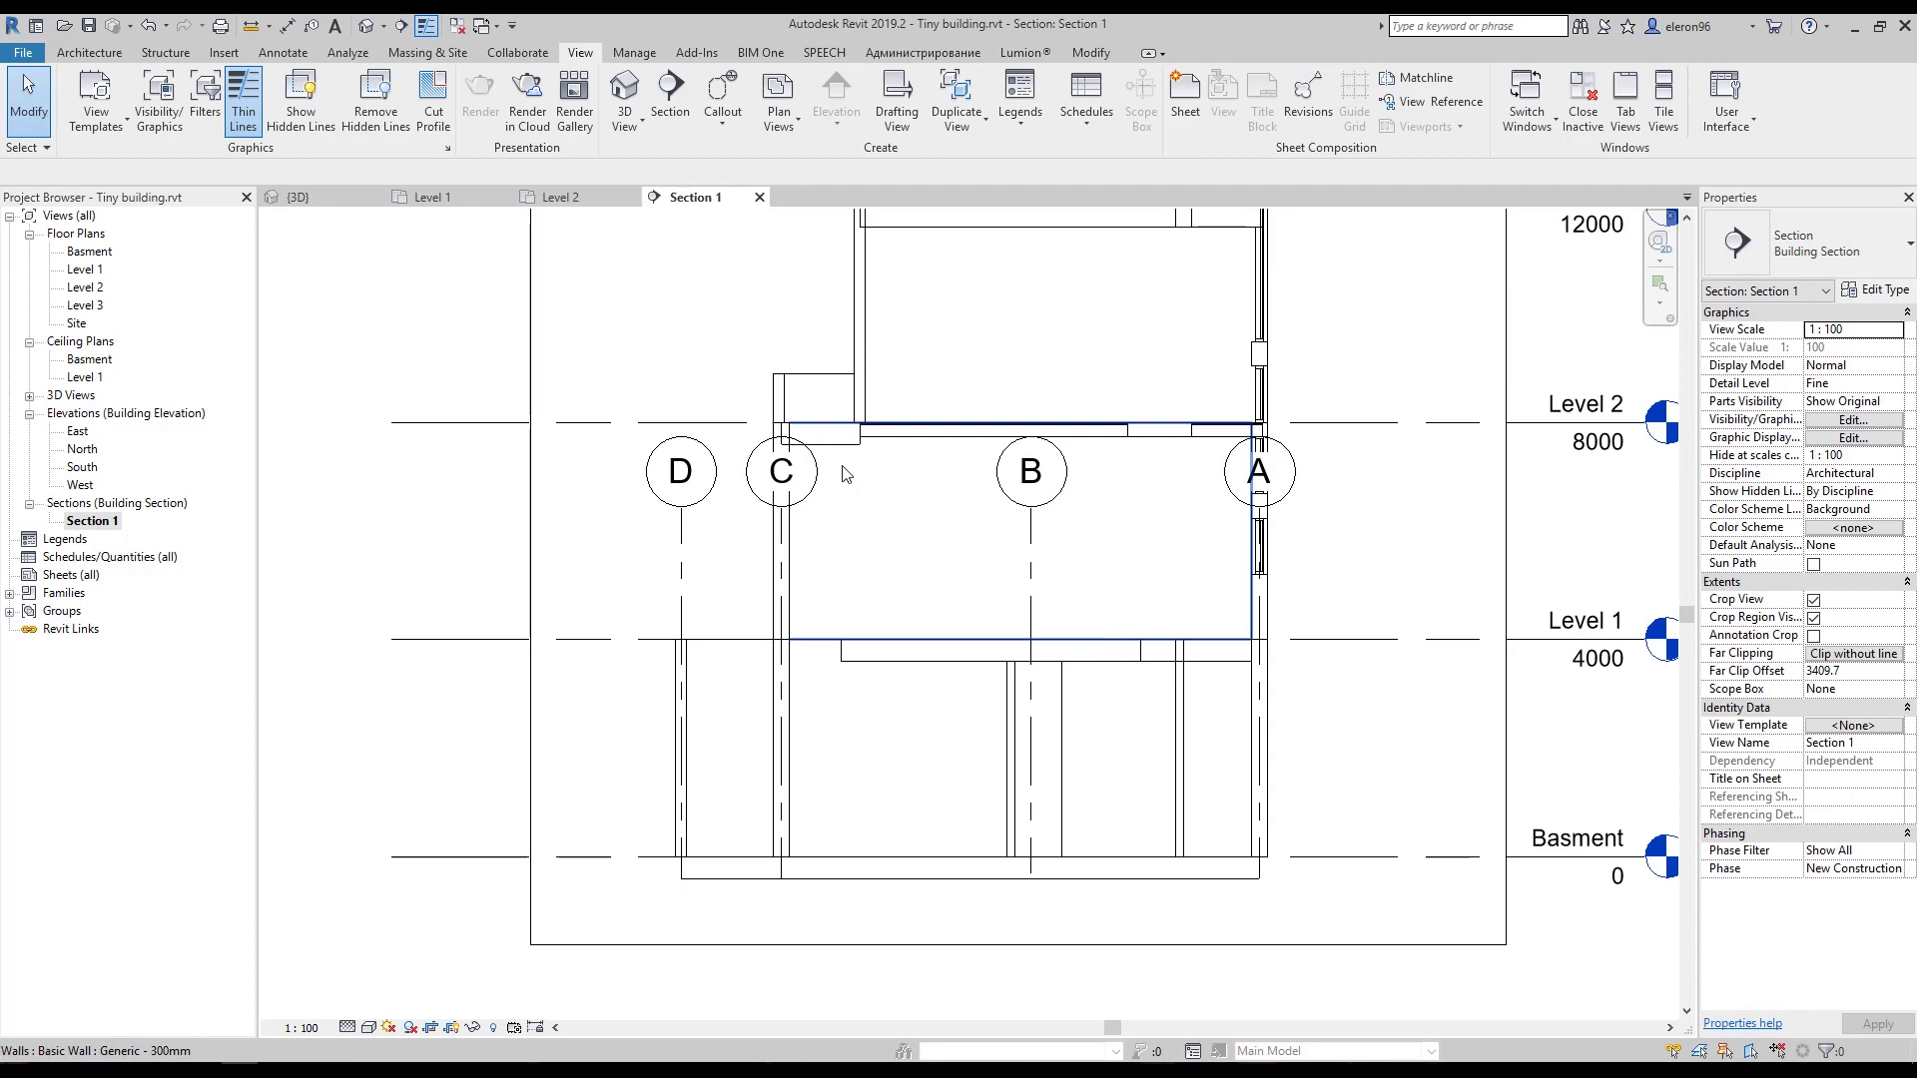
pyautogui.click(449, 203)
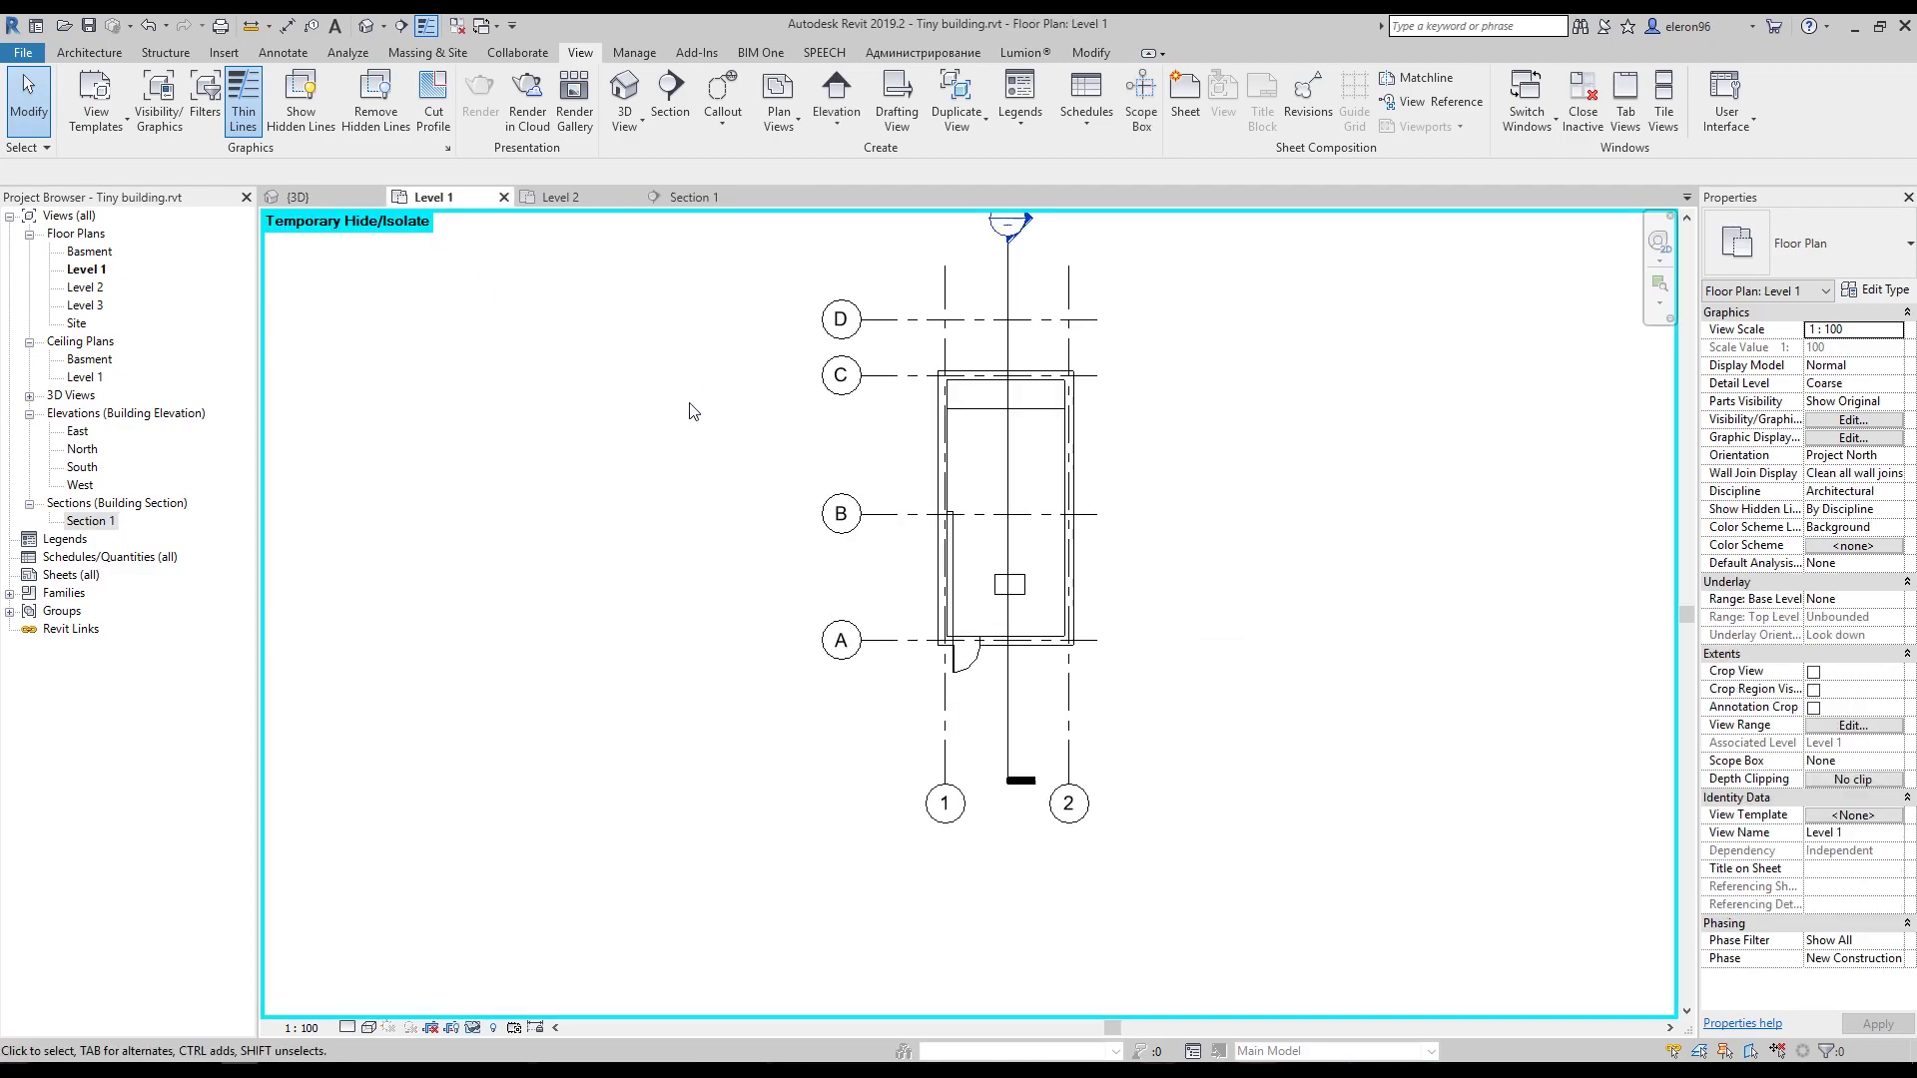
pyautogui.moveTo(774, 391); pyautogui.dragTo(781, 423, button='middle')
pyautogui.click(474, 1032)
pyautogui.click(529, 1008)
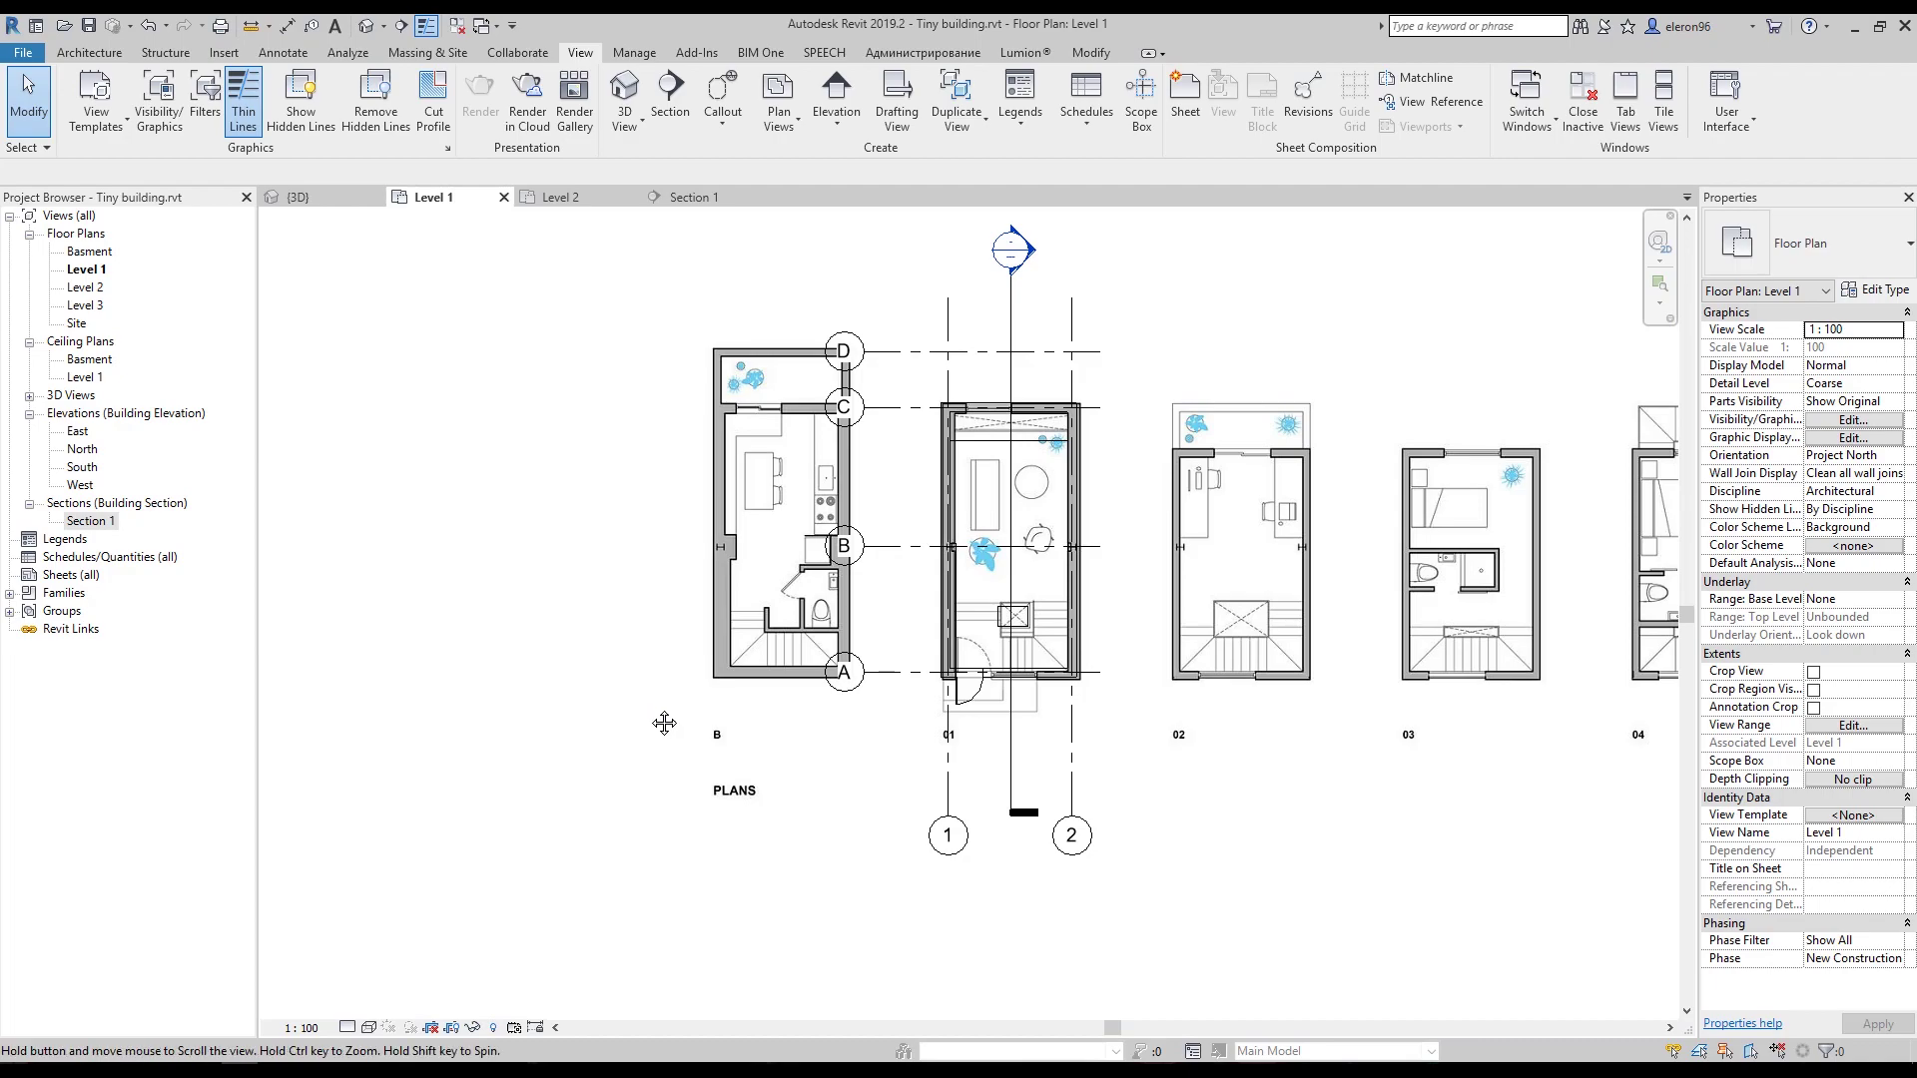
# Copy the three connected 150 mm interior walls beside the toilet and stairs from the Basment plan to Level 1, aligned in place.
pyautogui.moveTo(664, 722); pyautogui.dragTo(623, 799, button='middle')
pyautogui.scroll(5, 931, 527)
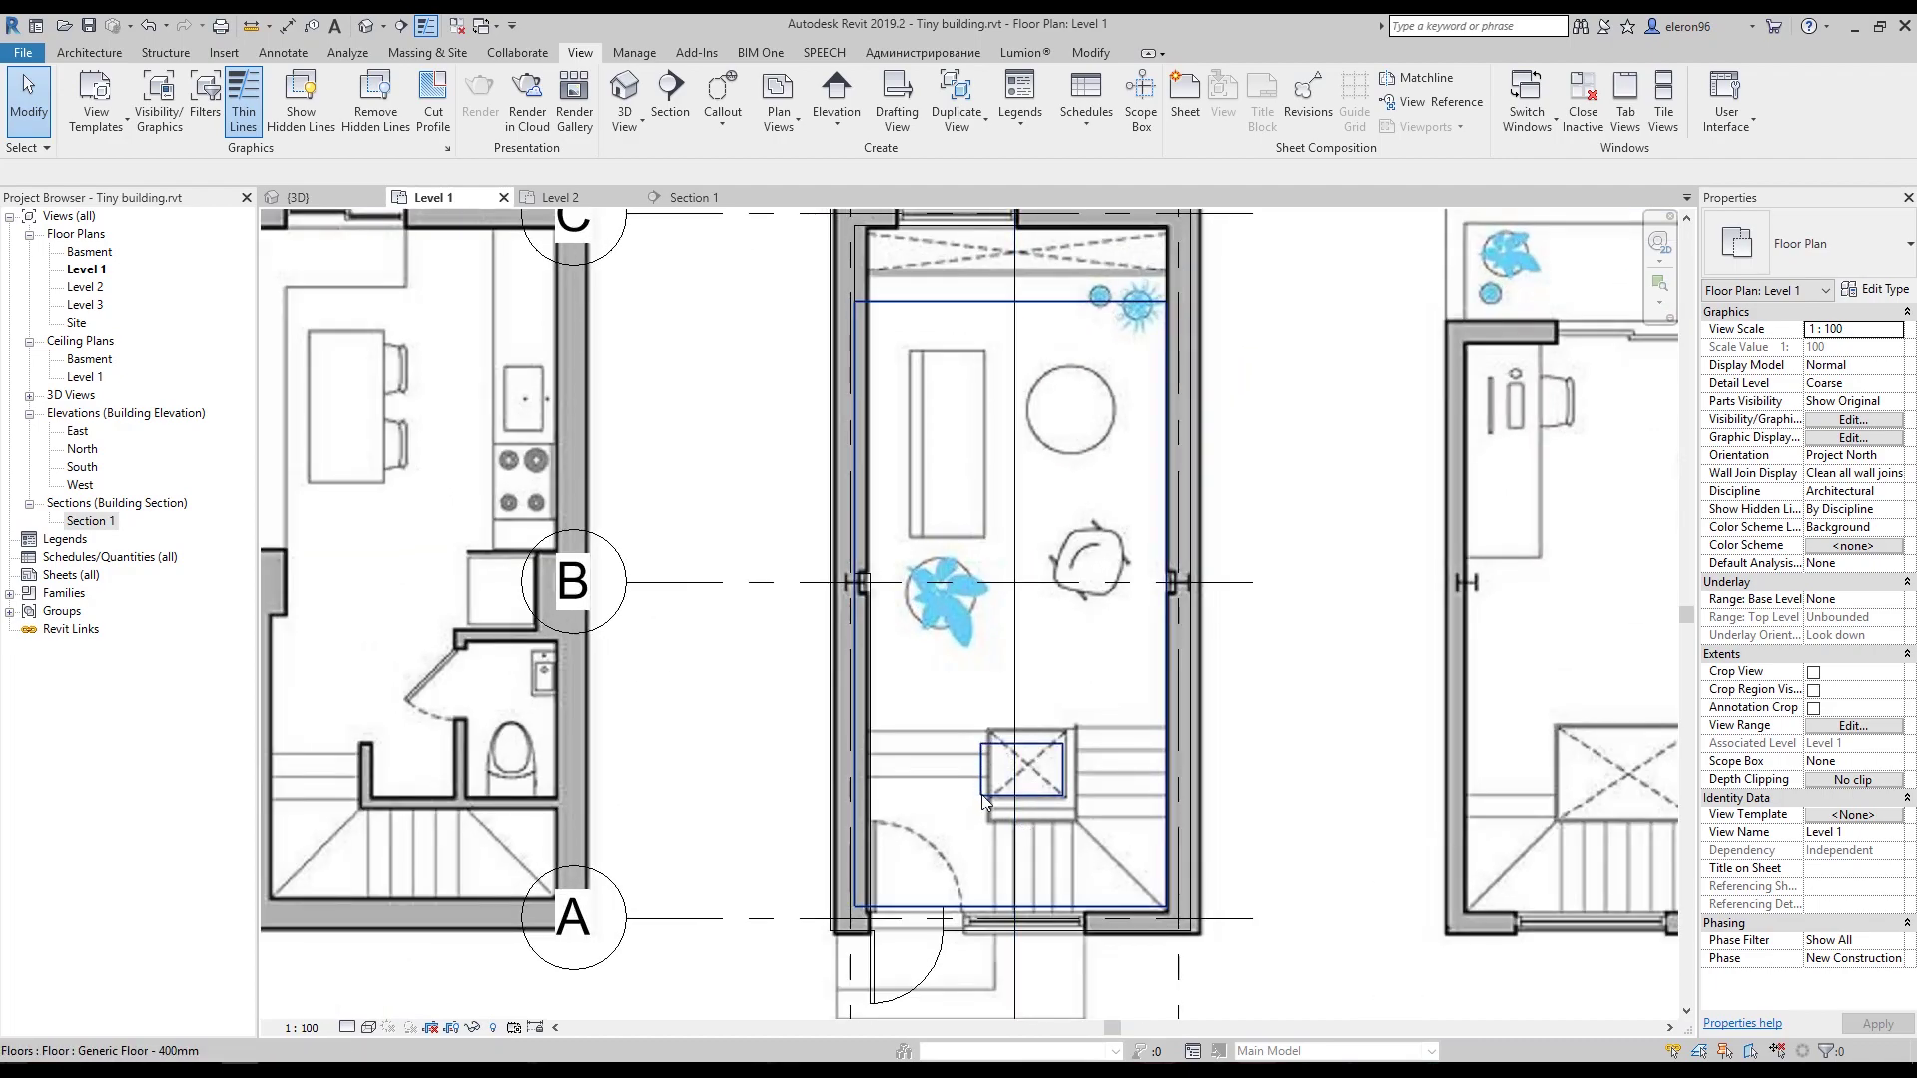
pyautogui.moveTo(450, 801); pyautogui.dragTo(740, 752, button='middle')
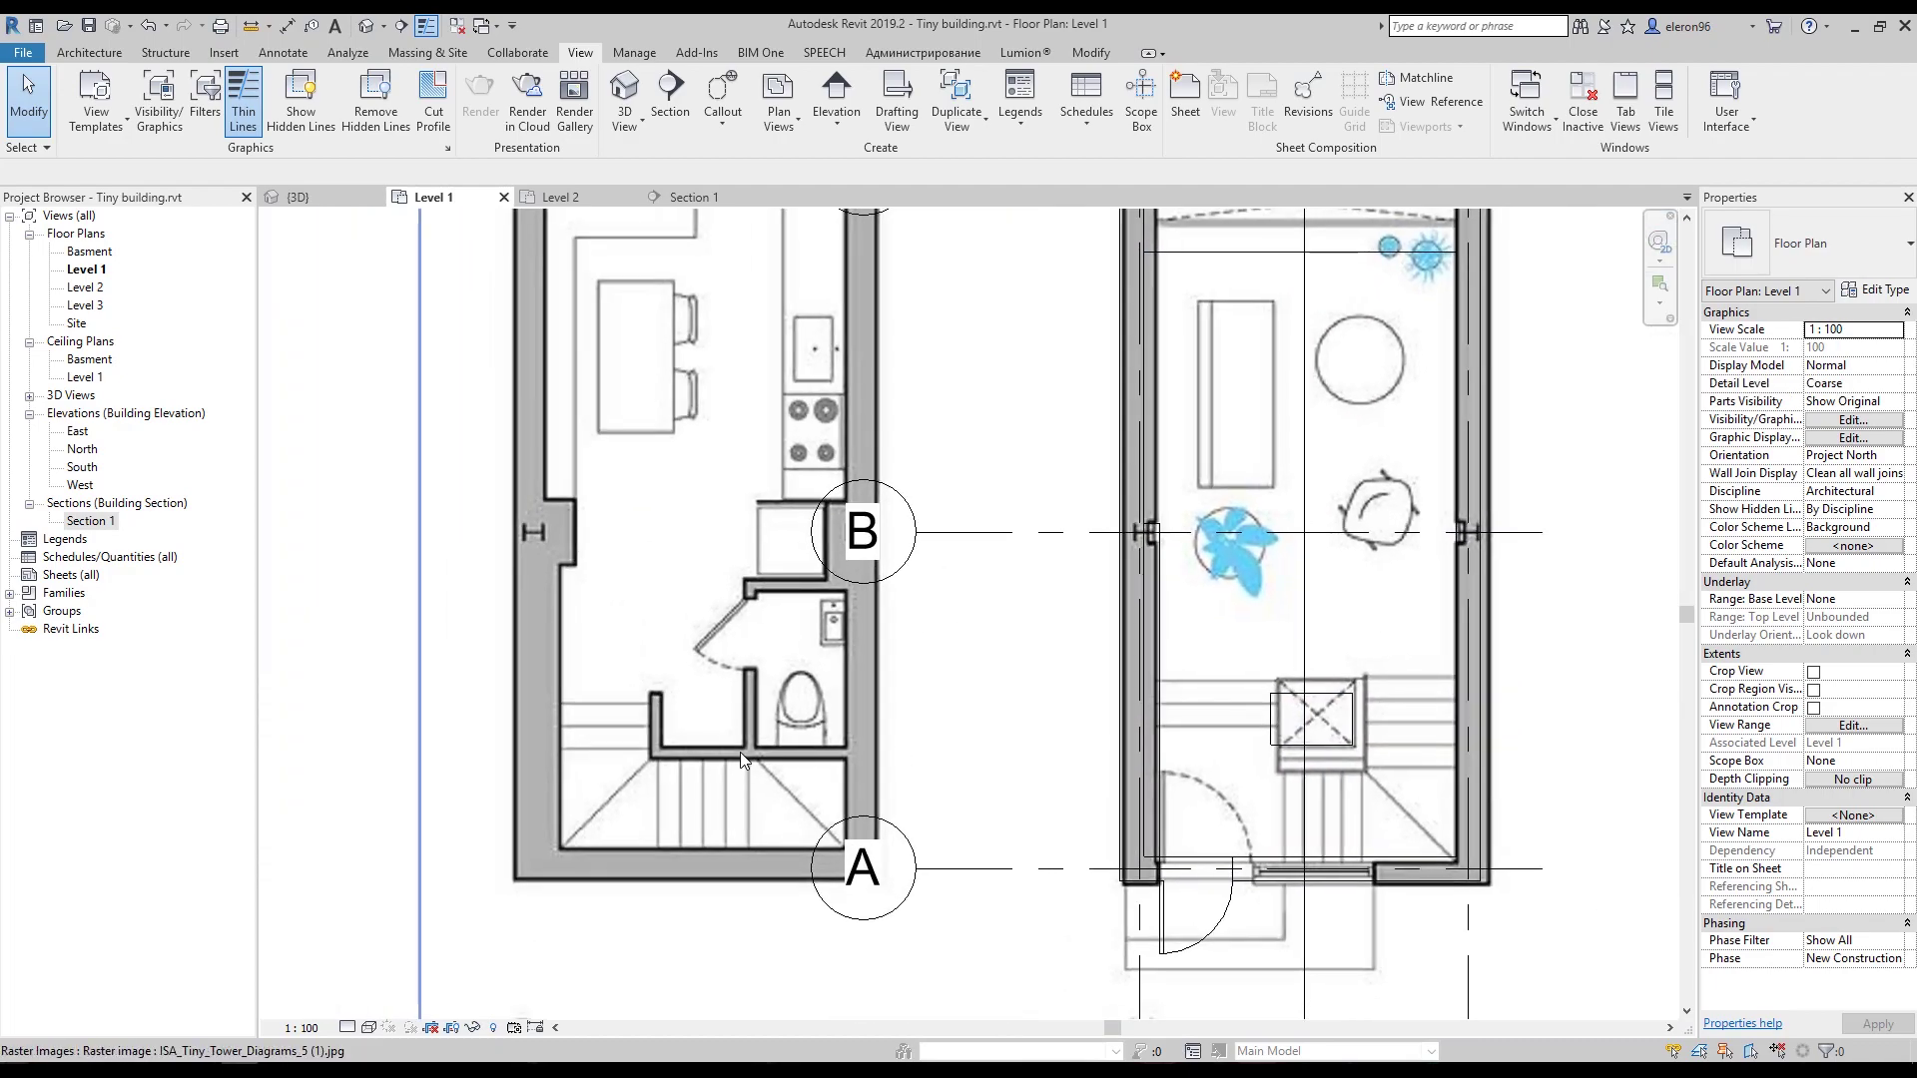
pyautogui.doubleClick(95, 253)
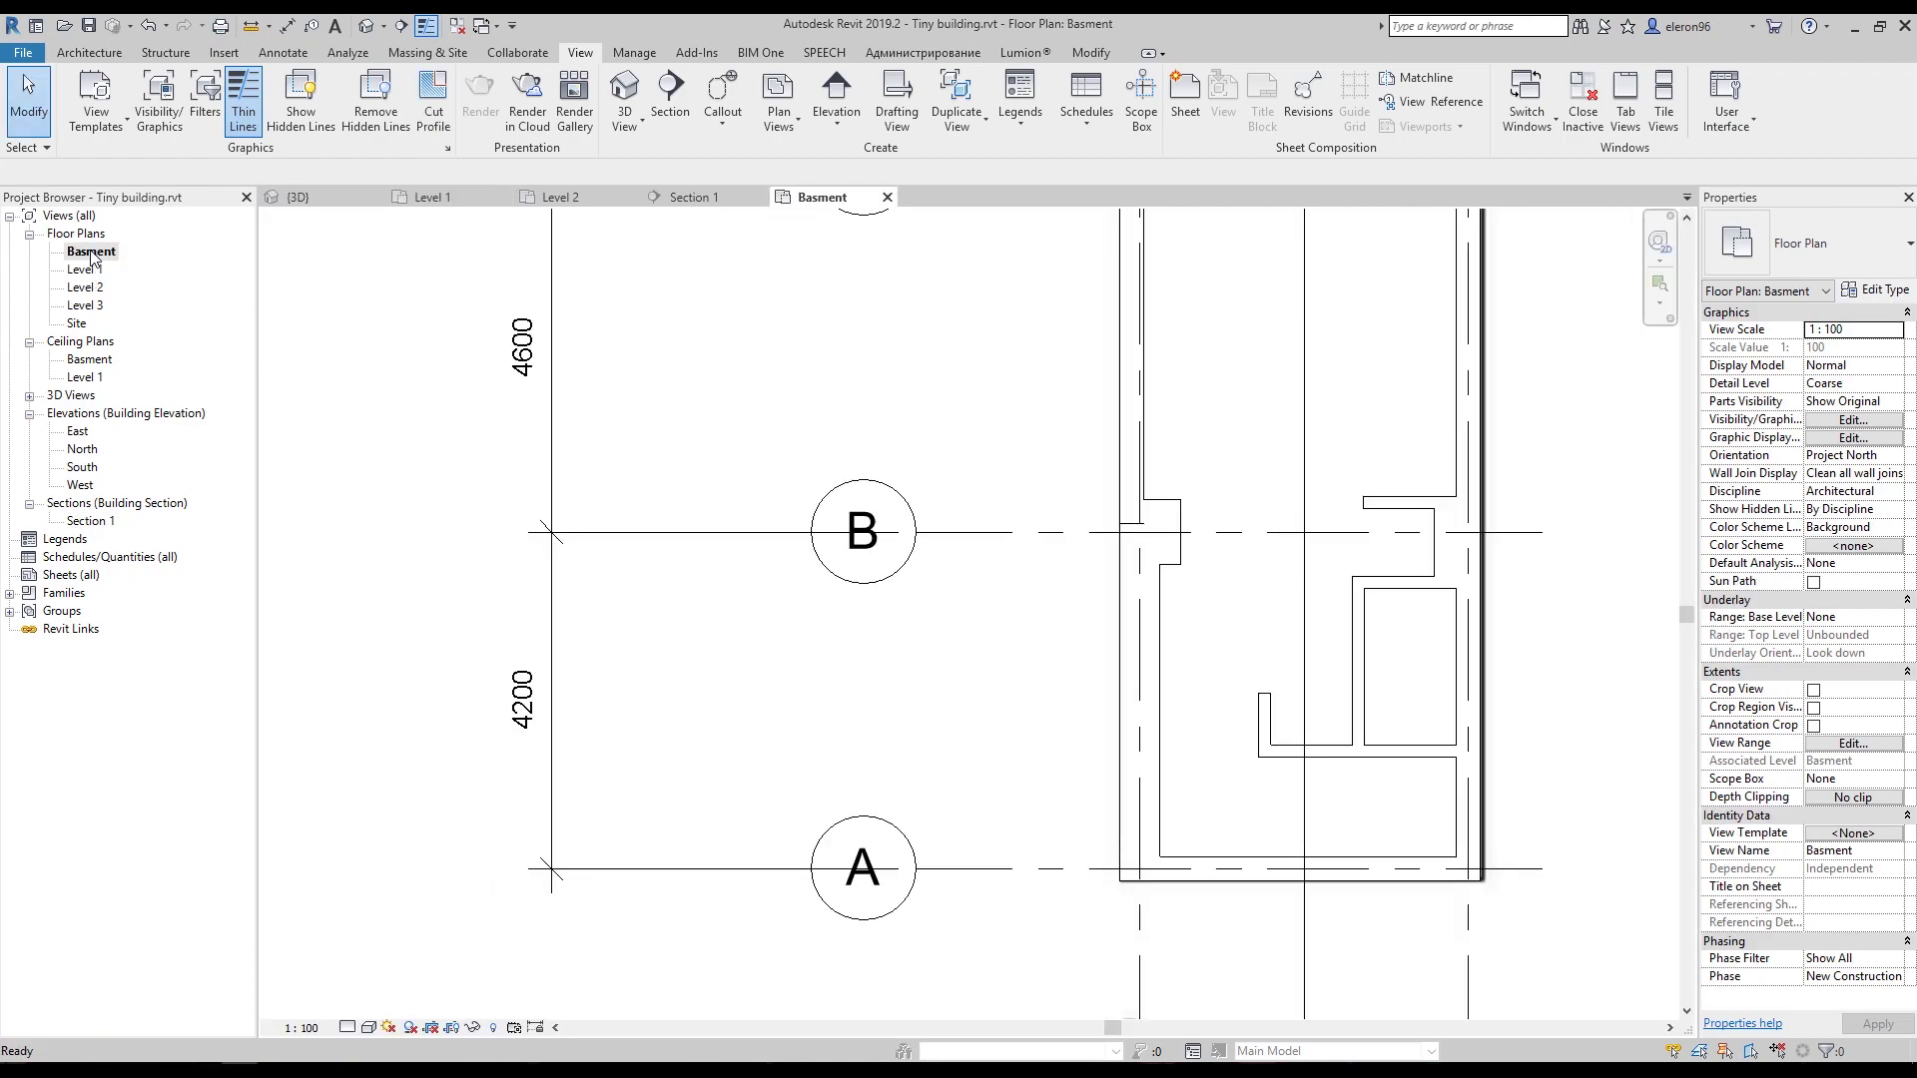
pyautogui.moveTo(1325, 753); pyautogui.dragTo(996, 547, button='middle')
pyautogui.scroll(2, 870, 544)
pyautogui.click(780, 511)
pyautogui.keyDown('ctrl'); pyautogui.click(801, 541); pyautogui.keyUp('ctrl')
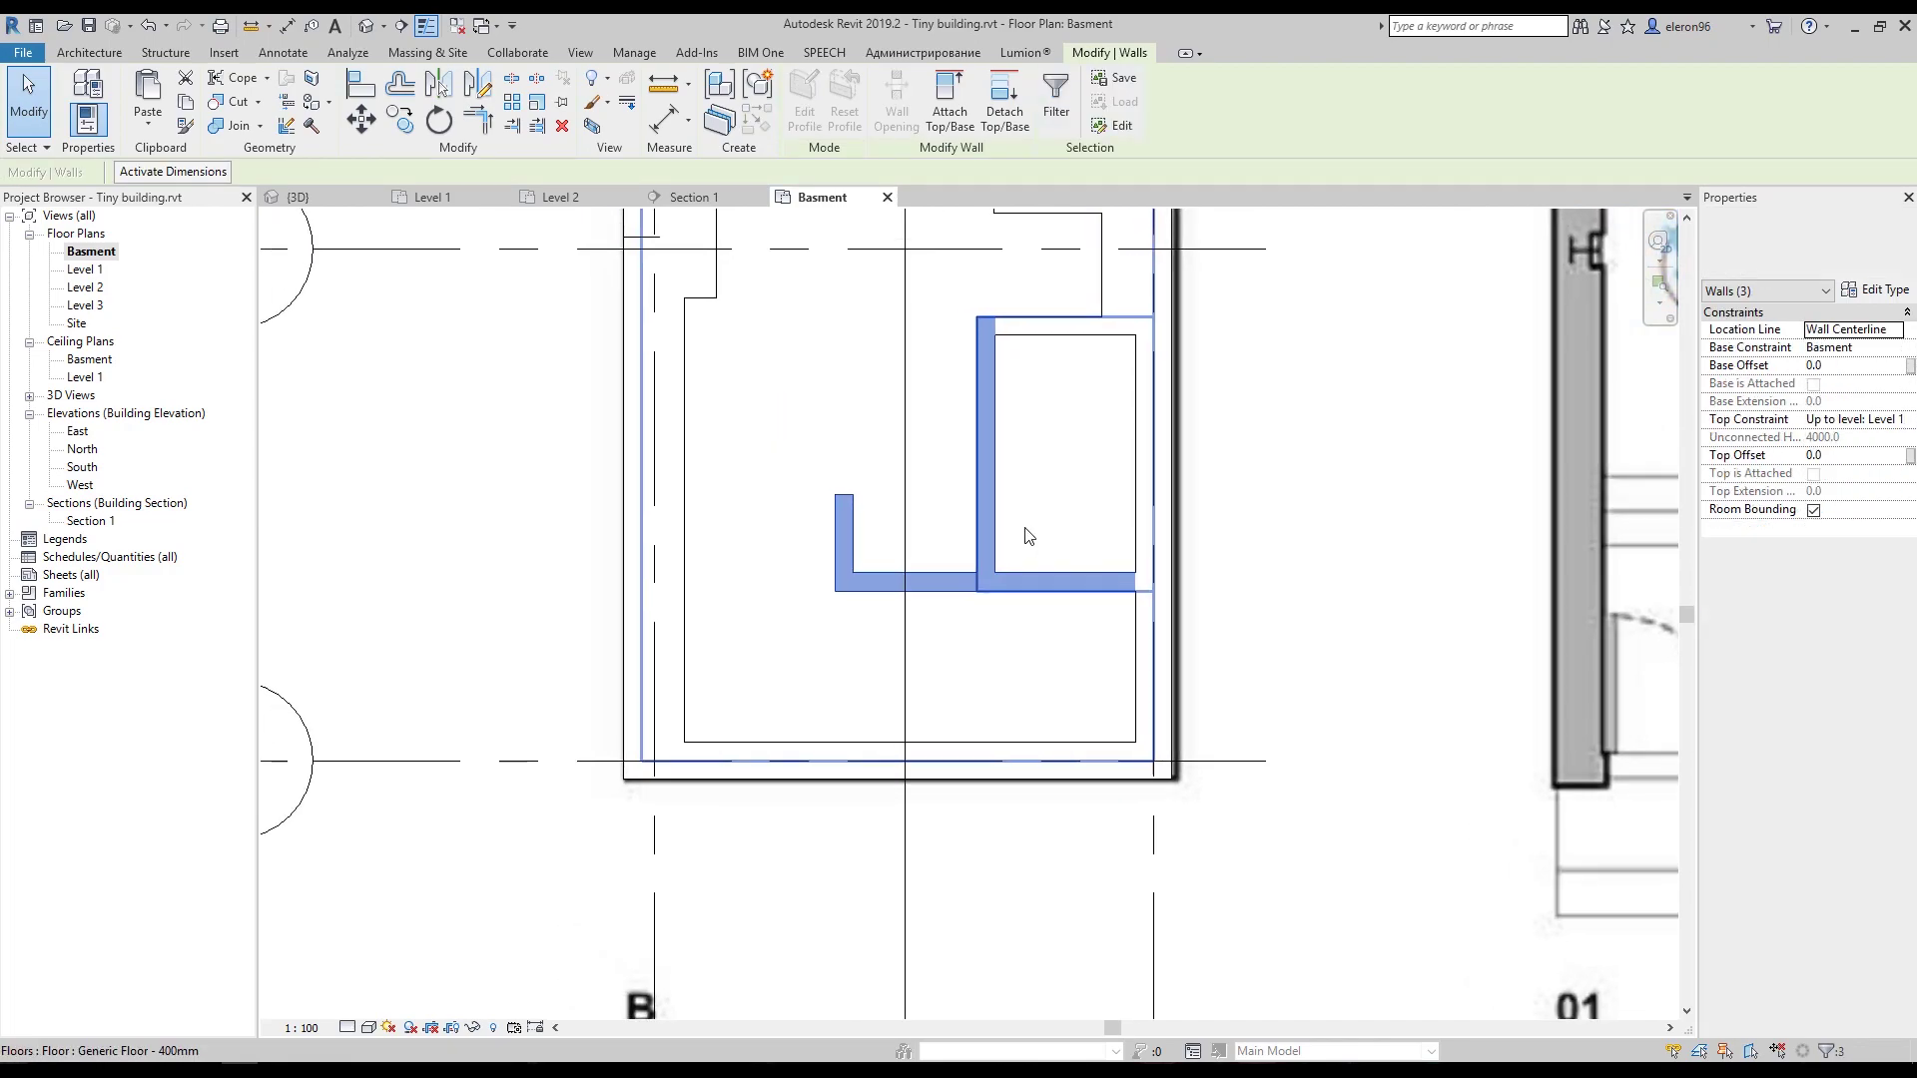
pyautogui.click(156, 135)
pyautogui.click(177, 198)
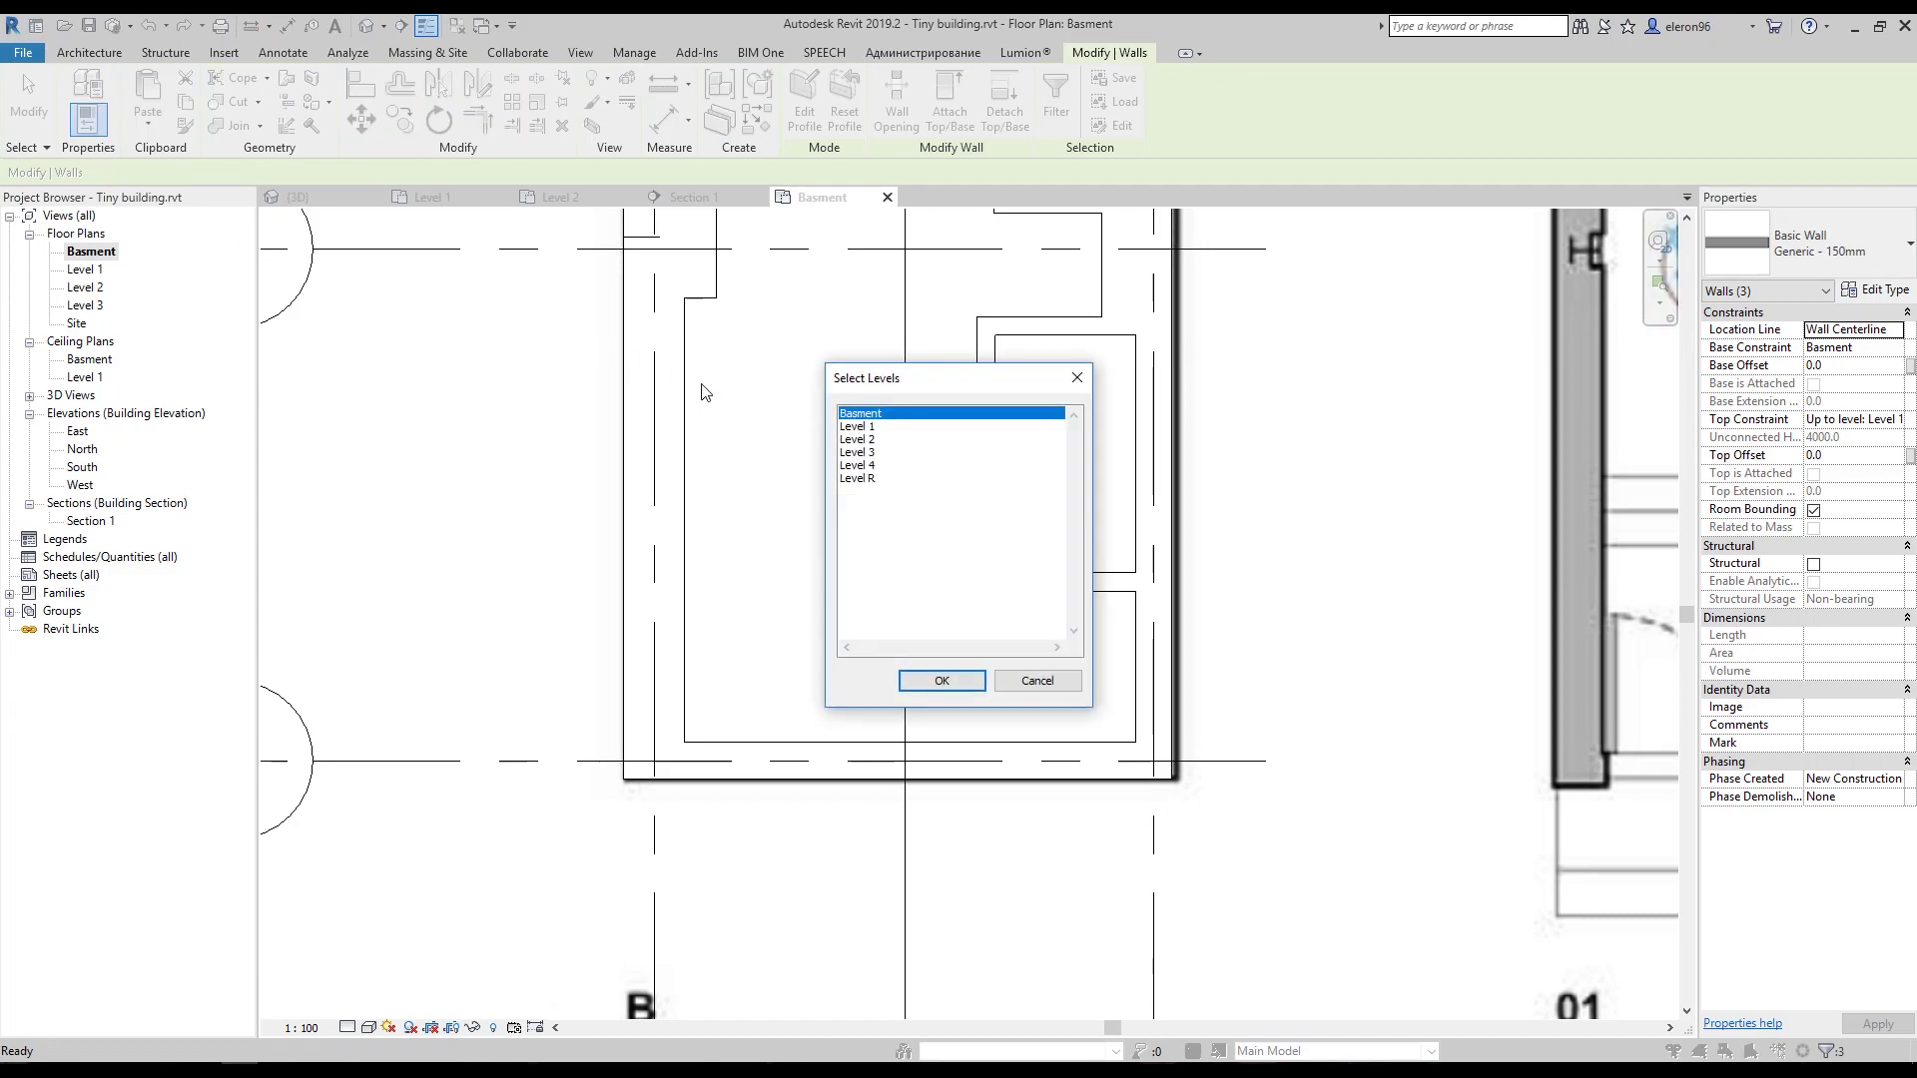
pyautogui.click(867, 427)
pyautogui.click(958, 682)
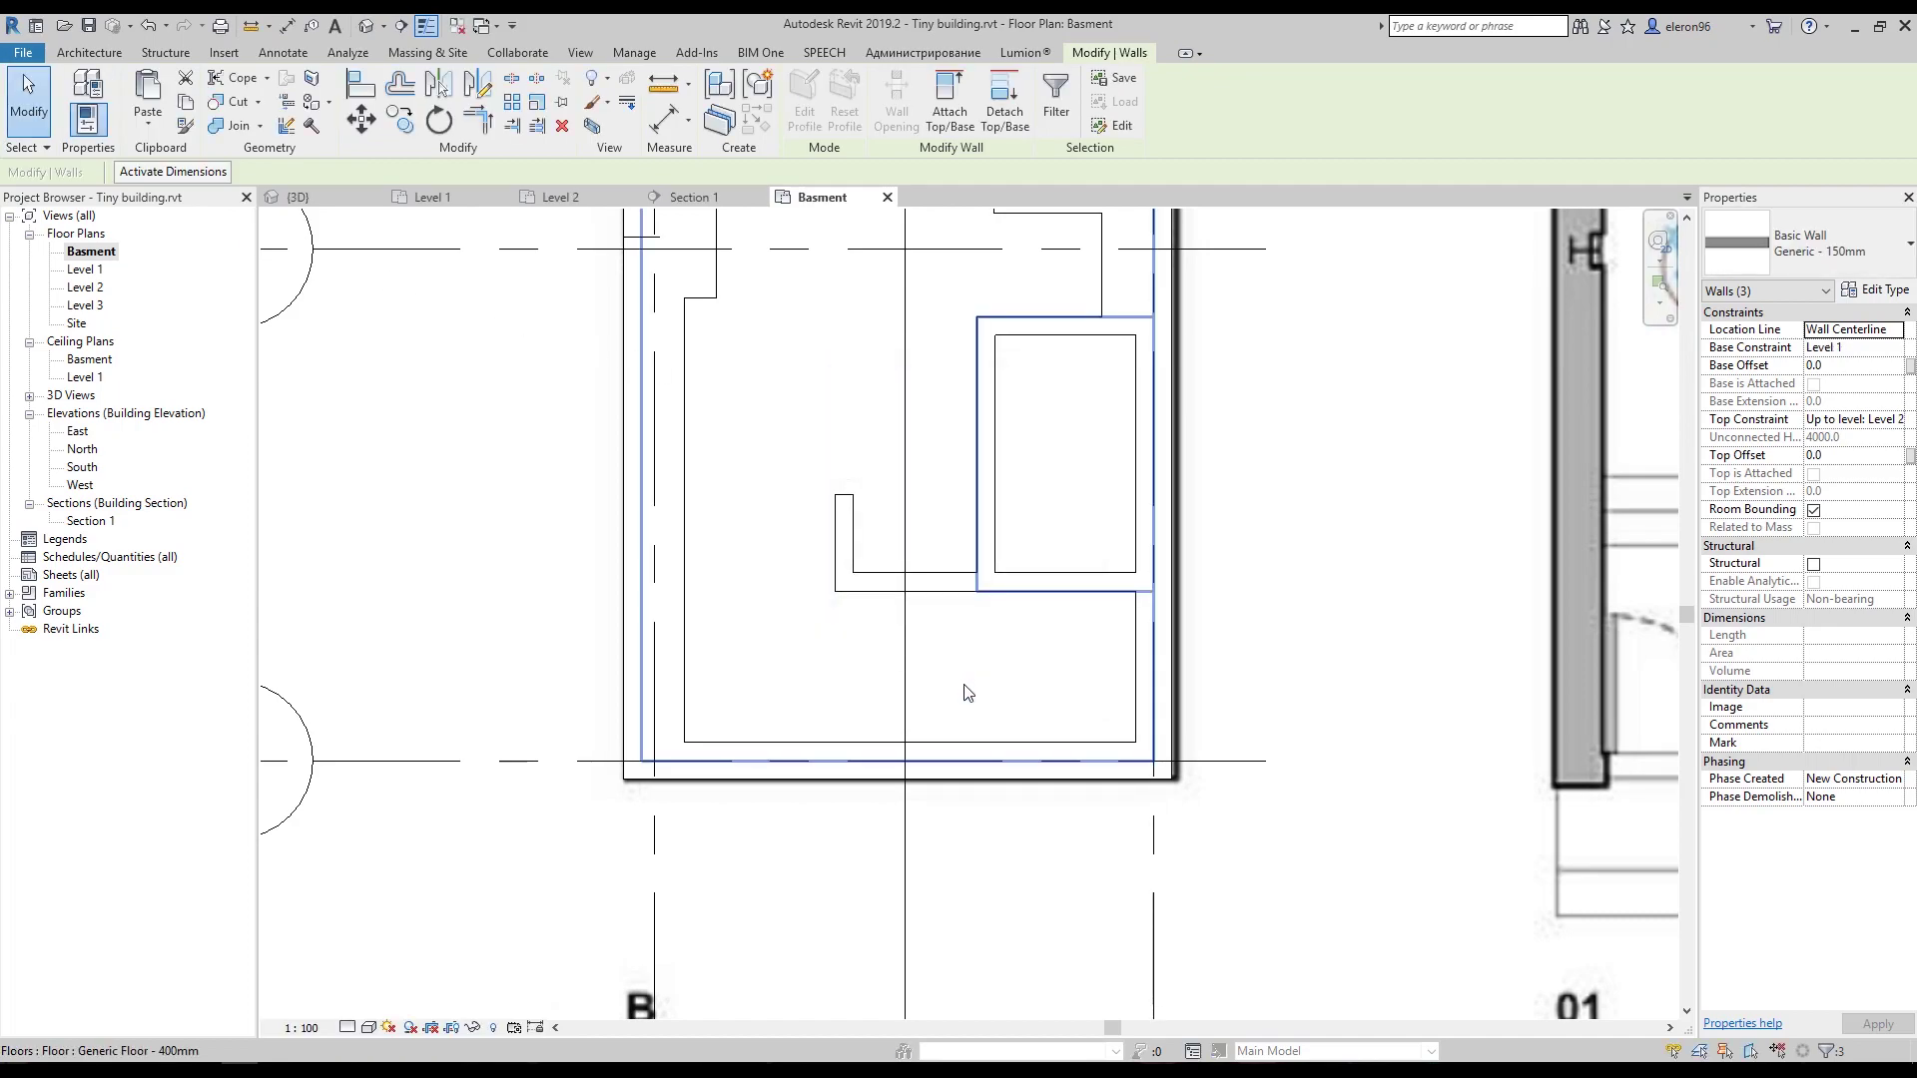
# In the Level 1 plan, shorten the copied vertical wall so its upper end meets the upper edge of the crossed shaft.
pyautogui.doubleClick(85, 270)
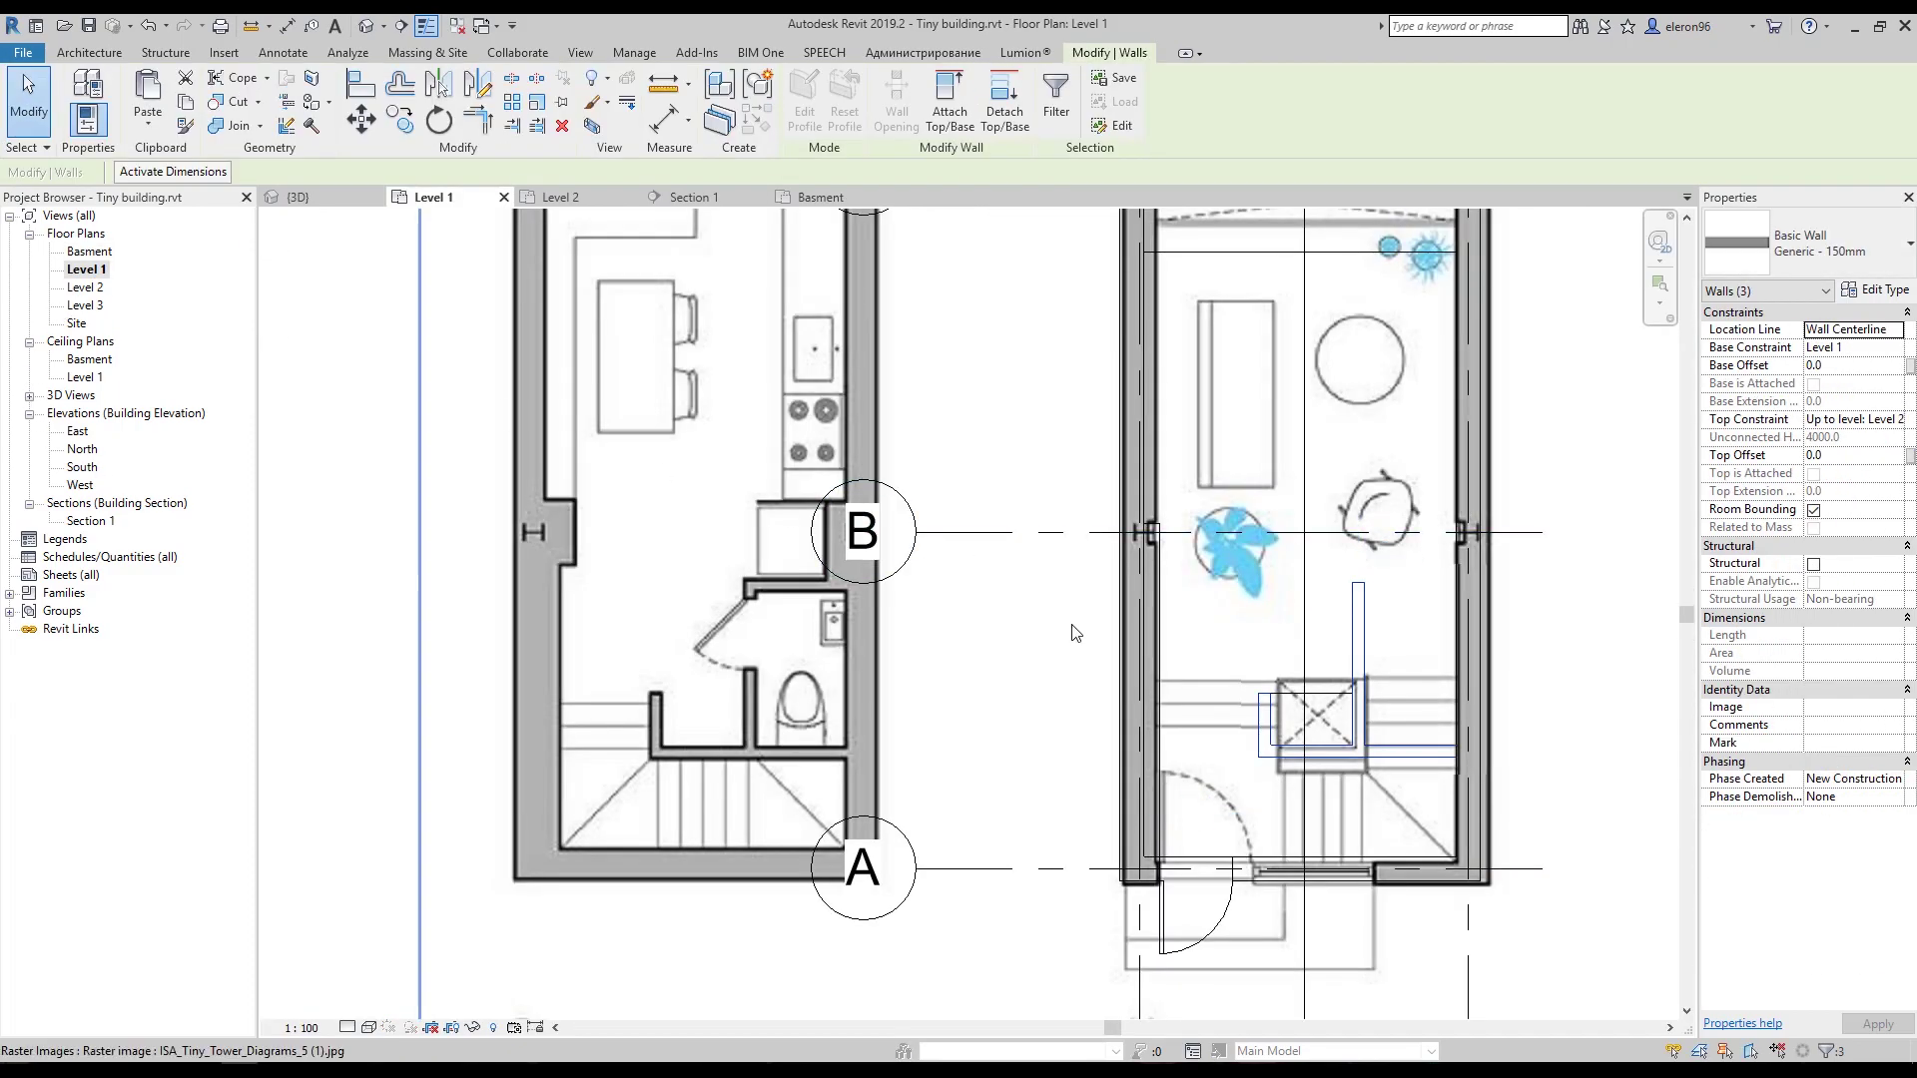
pyautogui.scroll(3, 1076, 633)
pyautogui.scroll(2, 1018, 589)
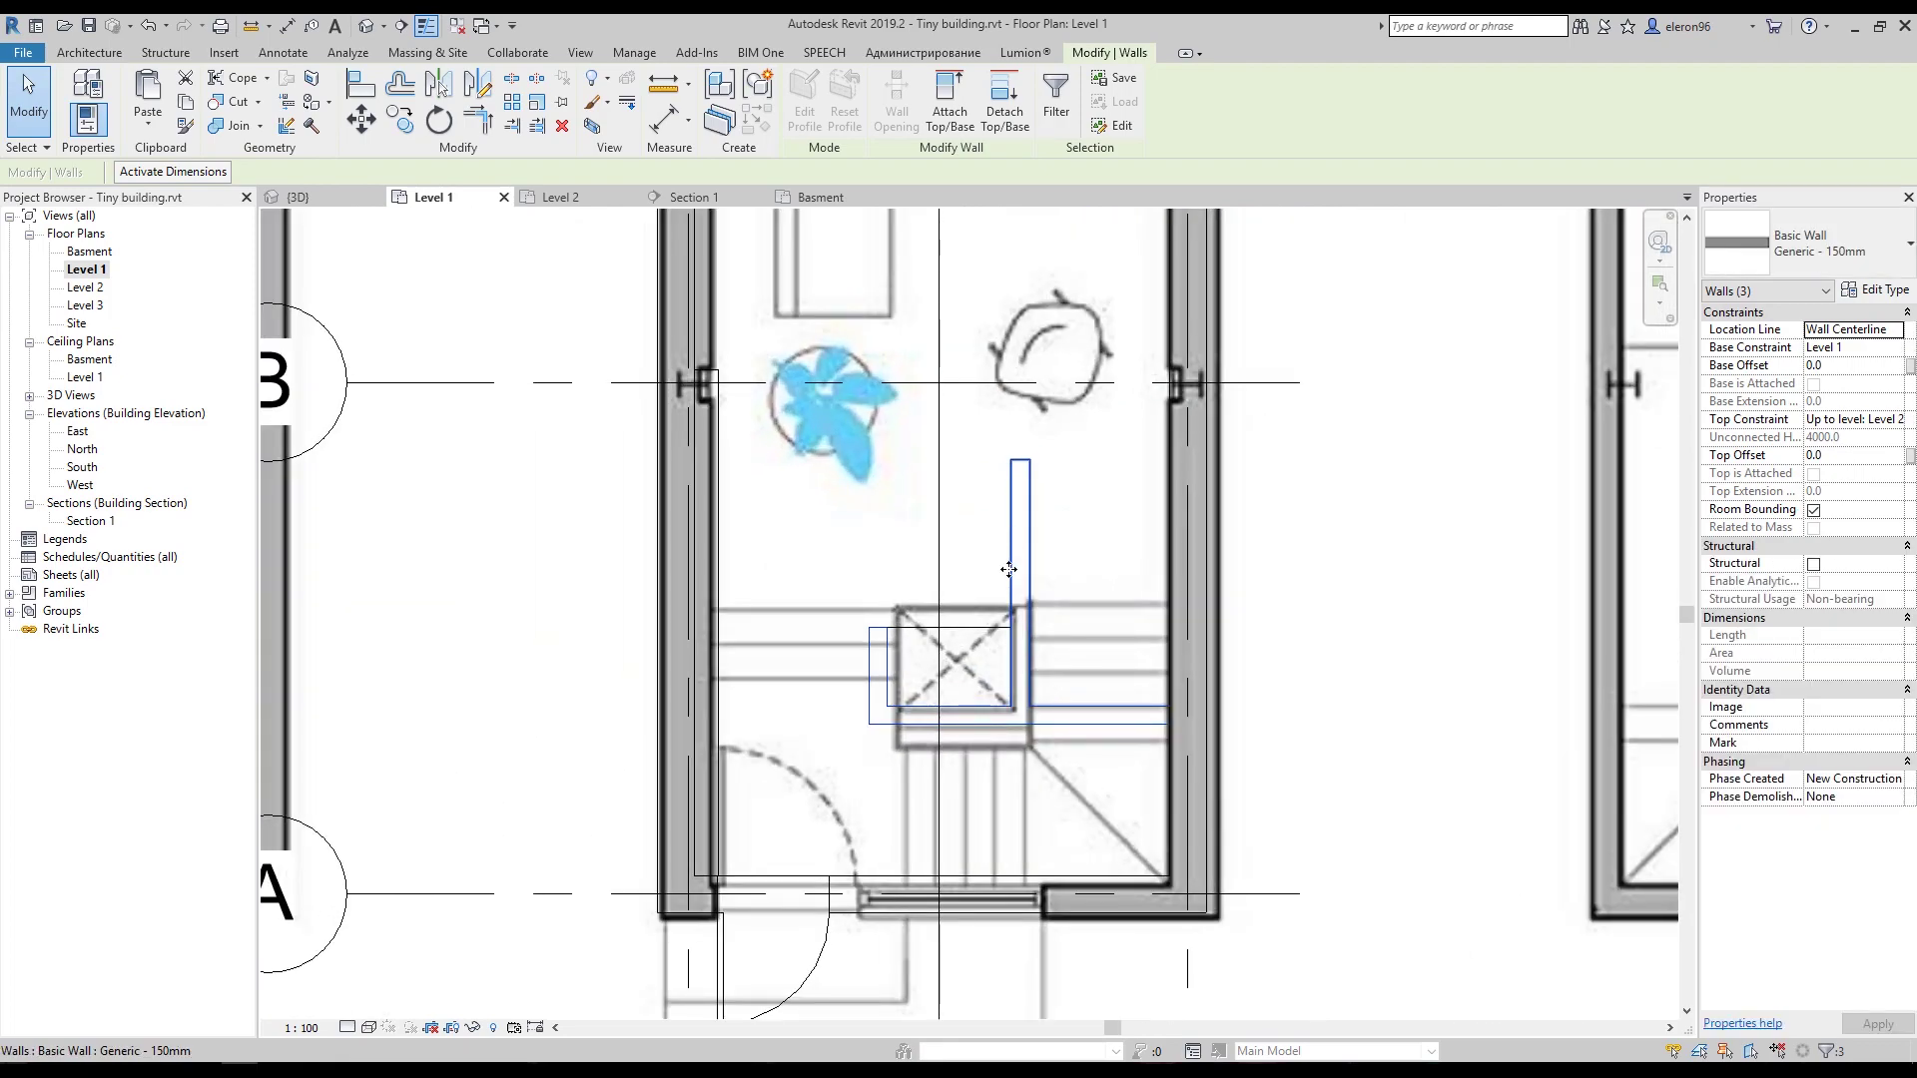
pyautogui.press('Escape')
pyautogui.scroll(-3, 1008, 569)
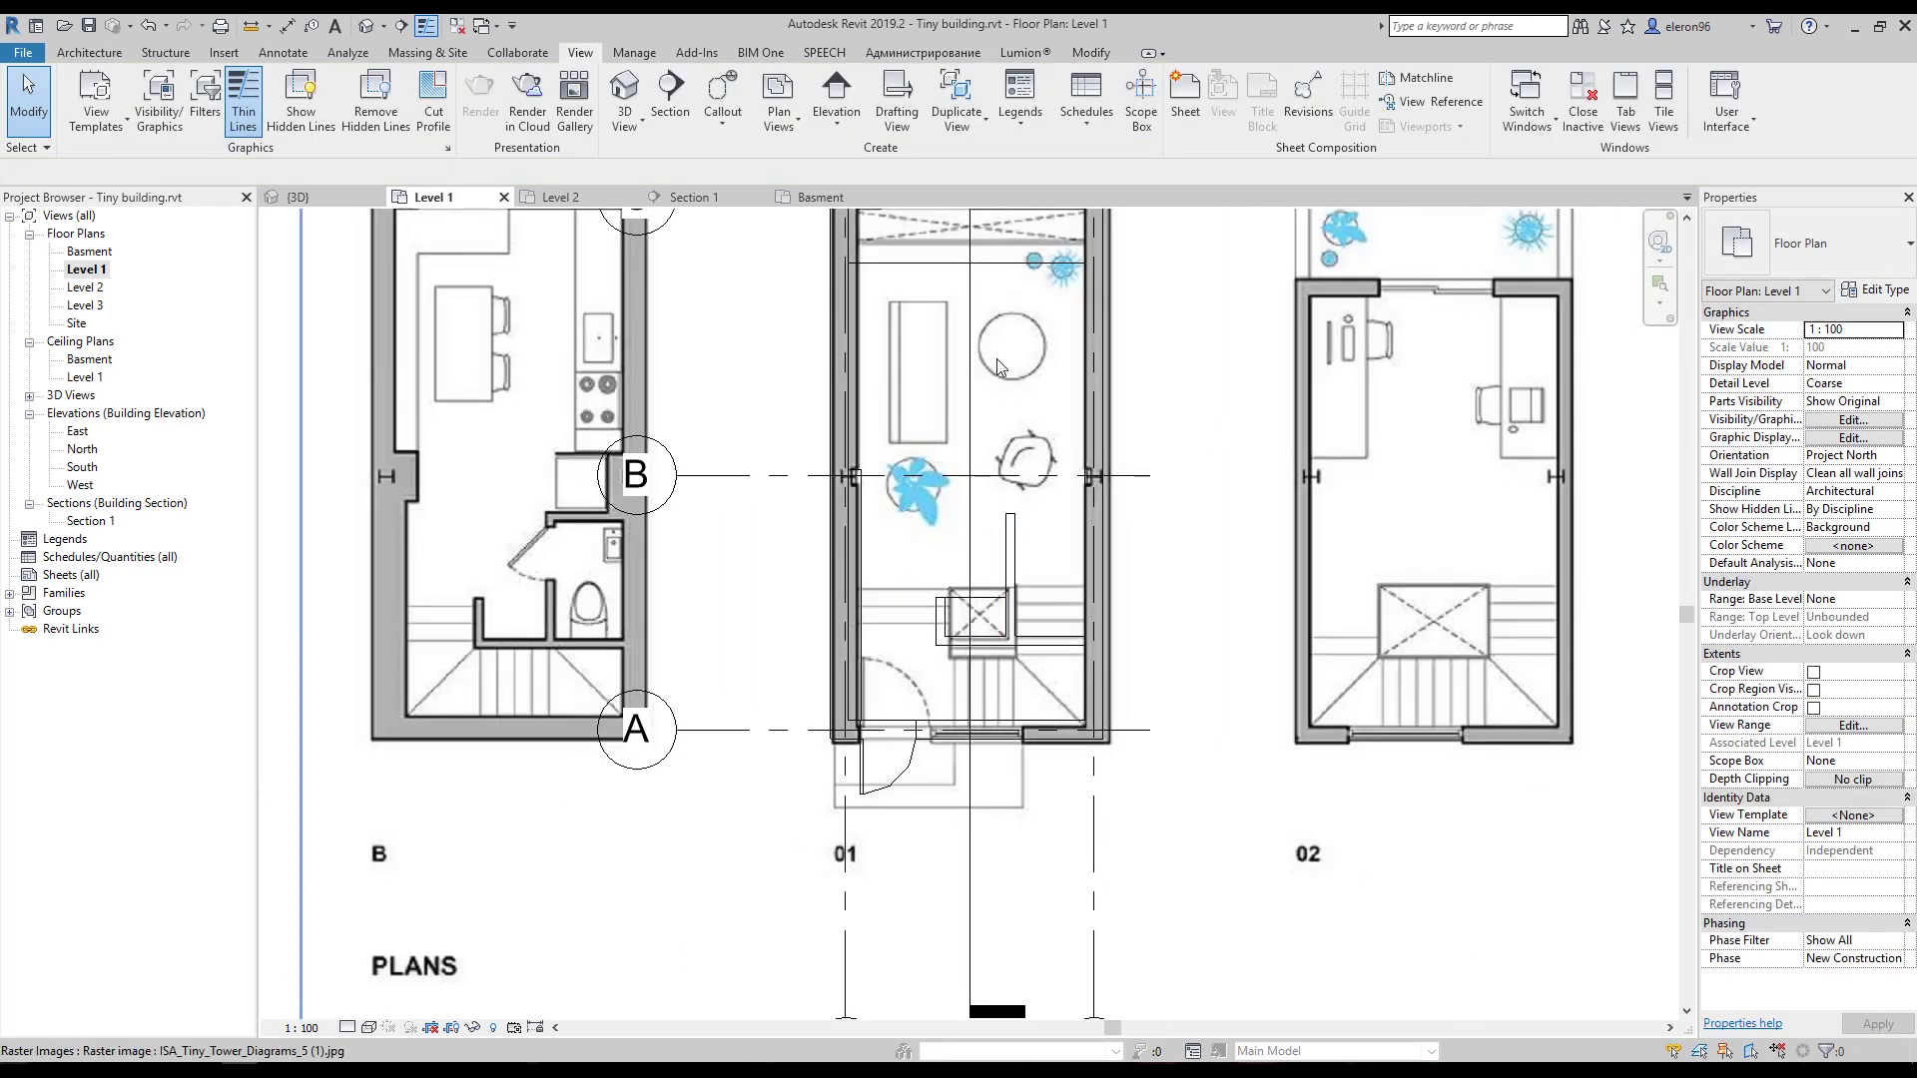
pyautogui.click(986, 267)
pyautogui.scroll(4, 1048, 559)
pyautogui.press('Escape')
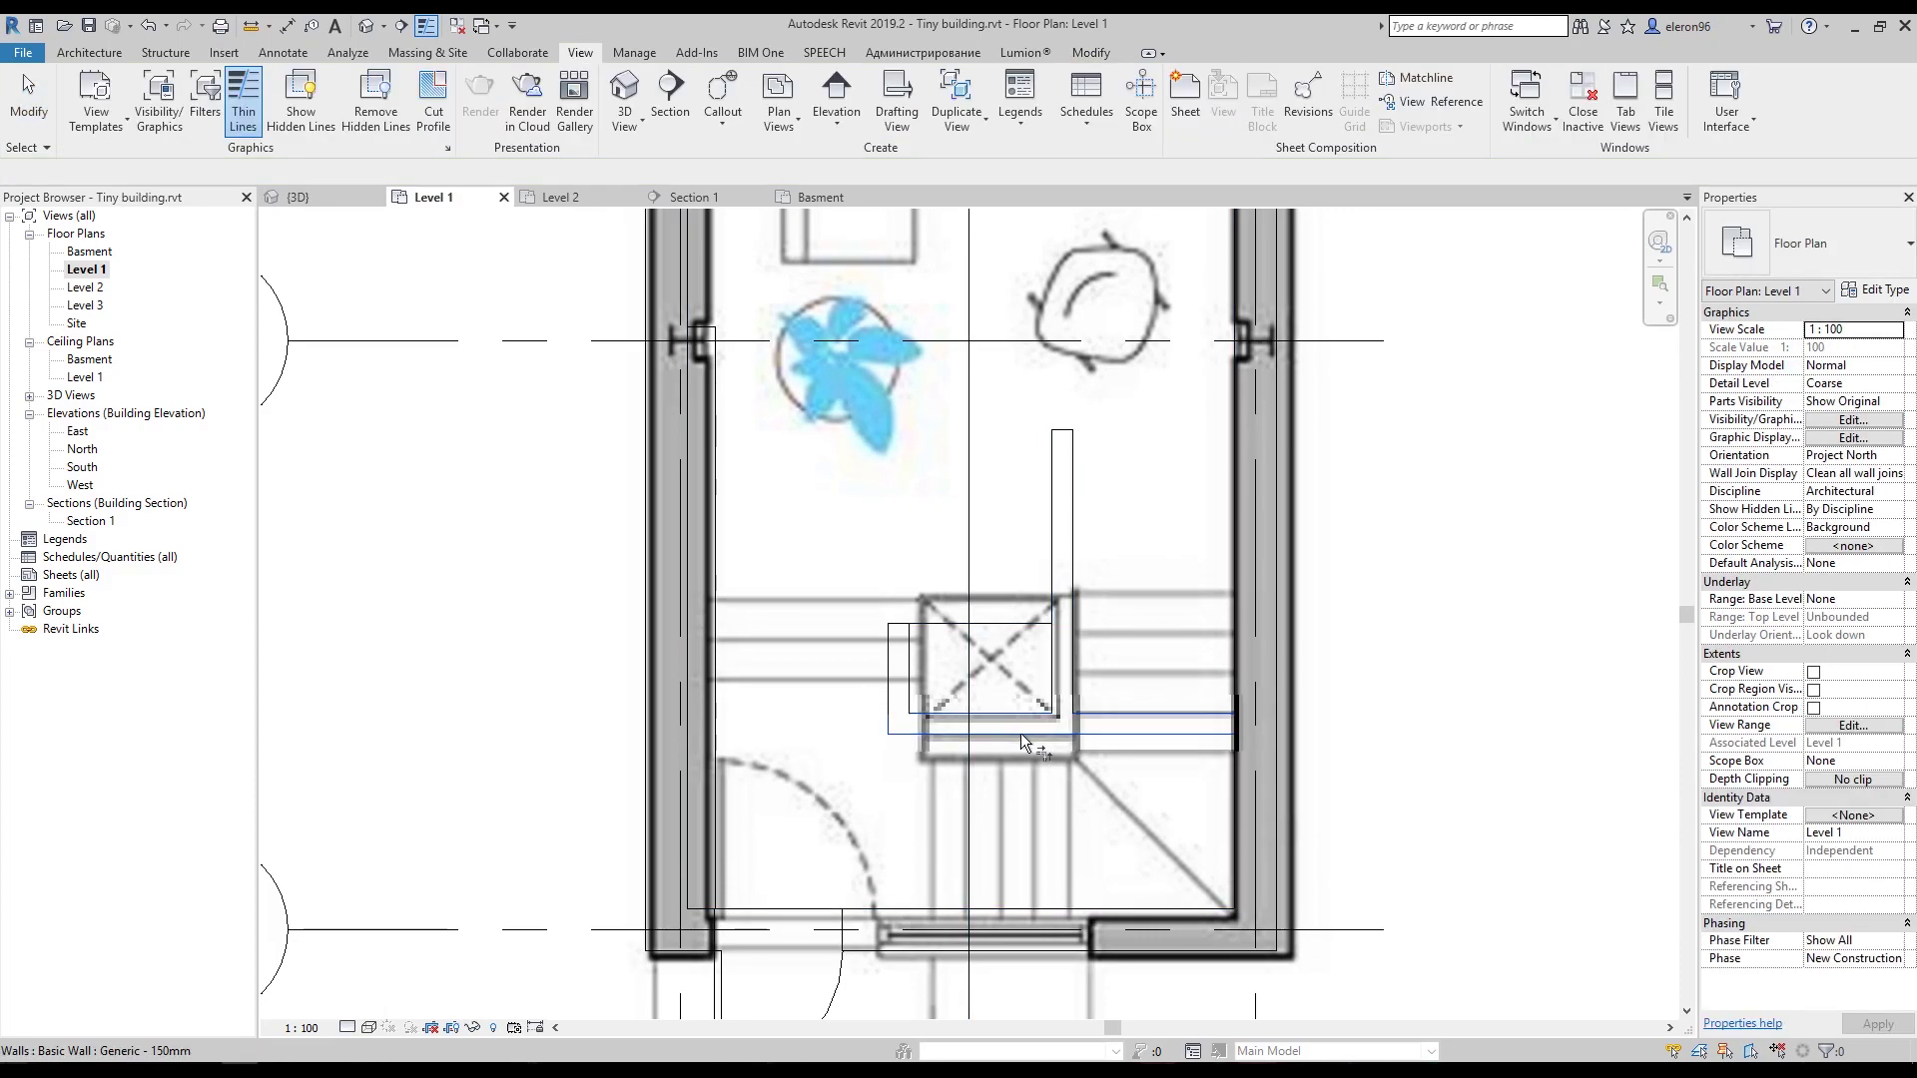
pyautogui.click(1065, 496)
pyautogui.moveTo(1058, 427); pyautogui.dragTo(1061, 599)
pyautogui.press('Escape')
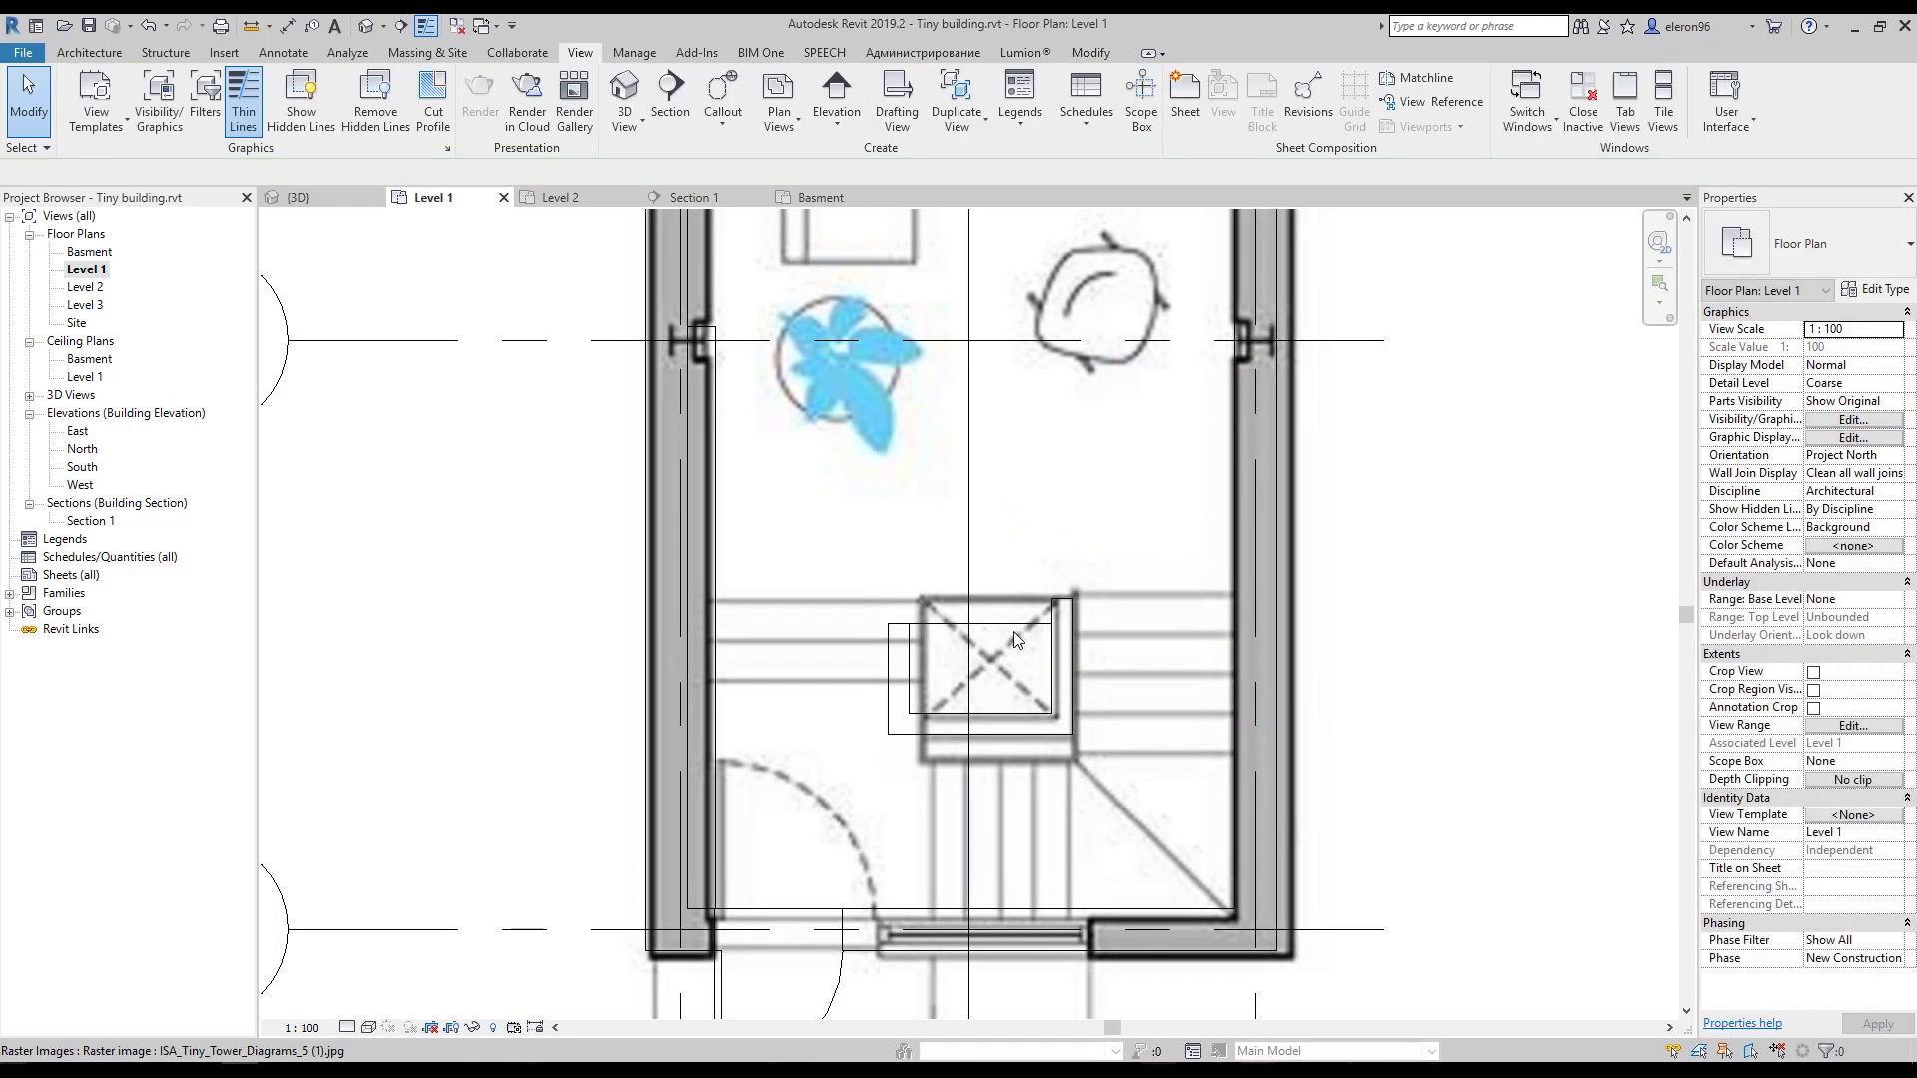
# Move the short copied wall on the shaft's left side to the shaft's left edge on the reference plan.
pyautogui.click(1016, 628)
pyautogui.scroll(3, 1018, 629)
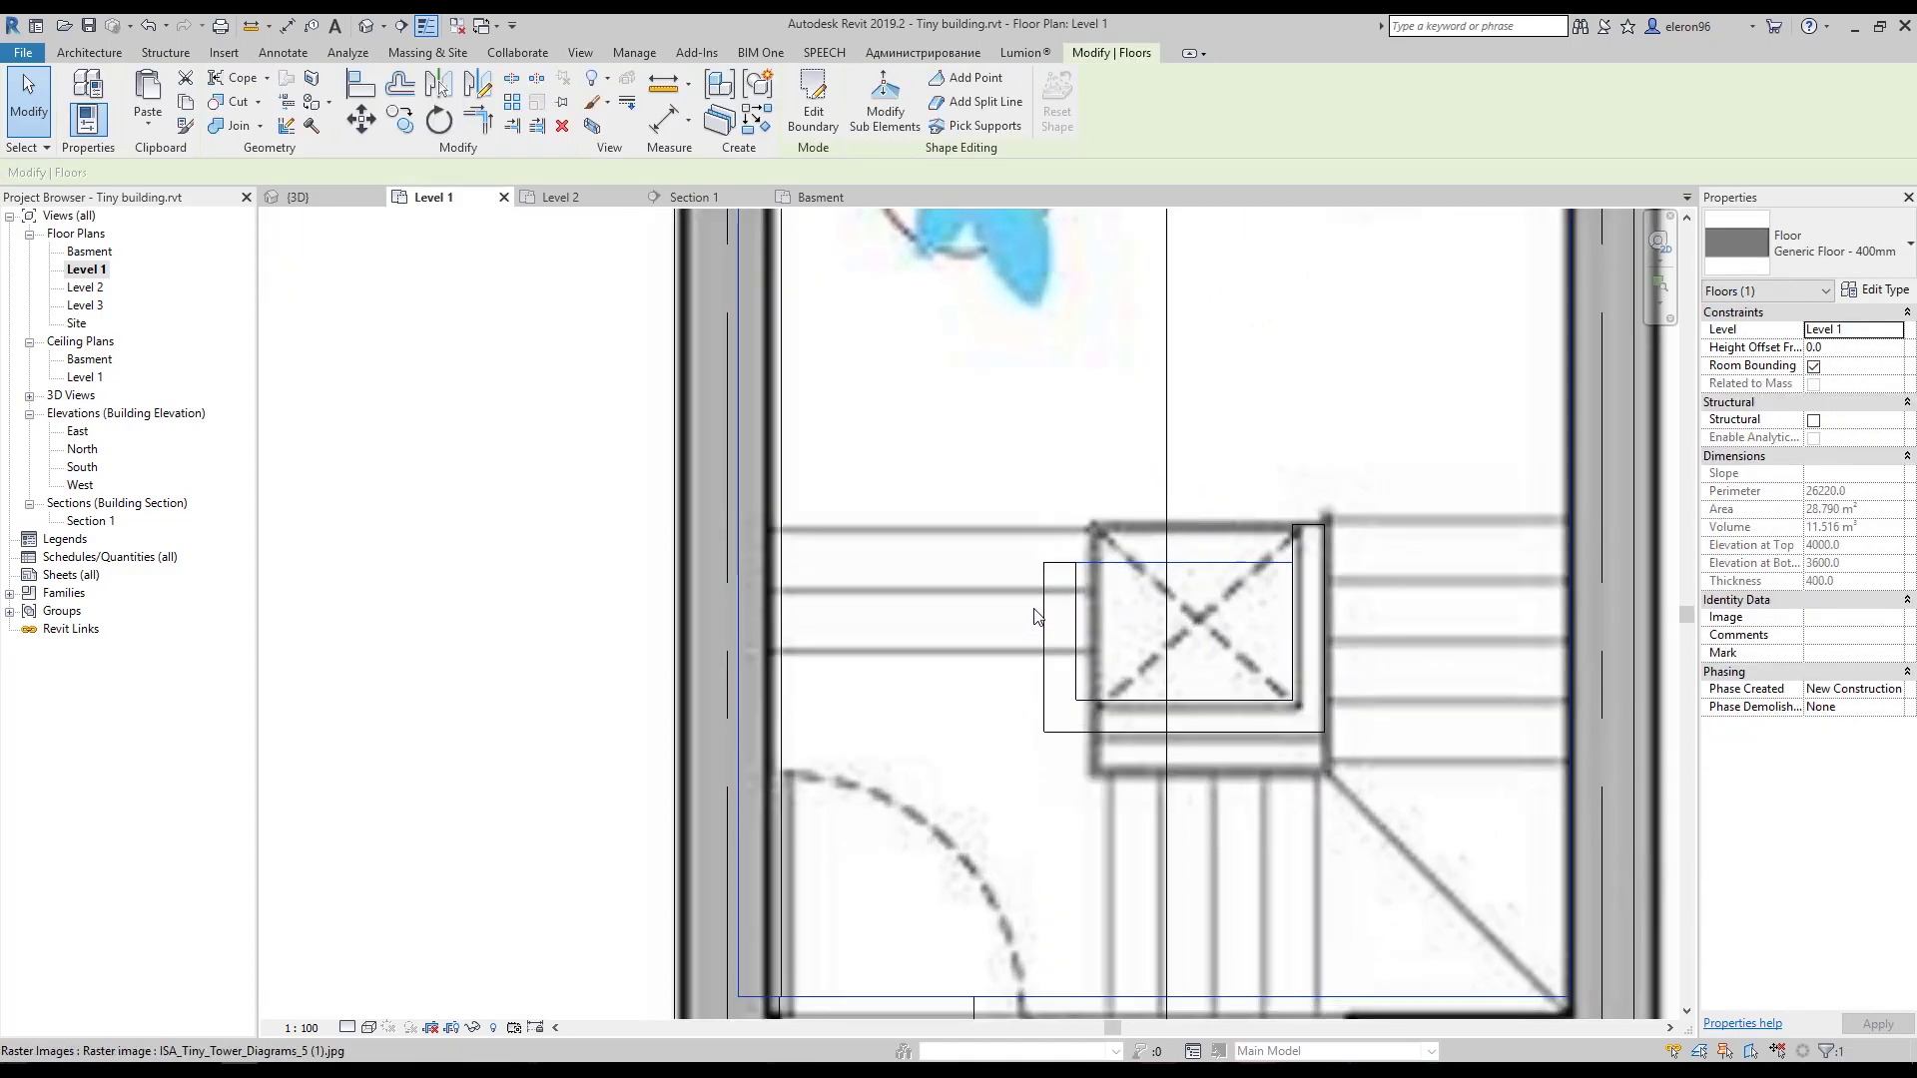
pyautogui.scroll(-5, 1036, 616)
pyautogui.scroll(4, 1043, 604)
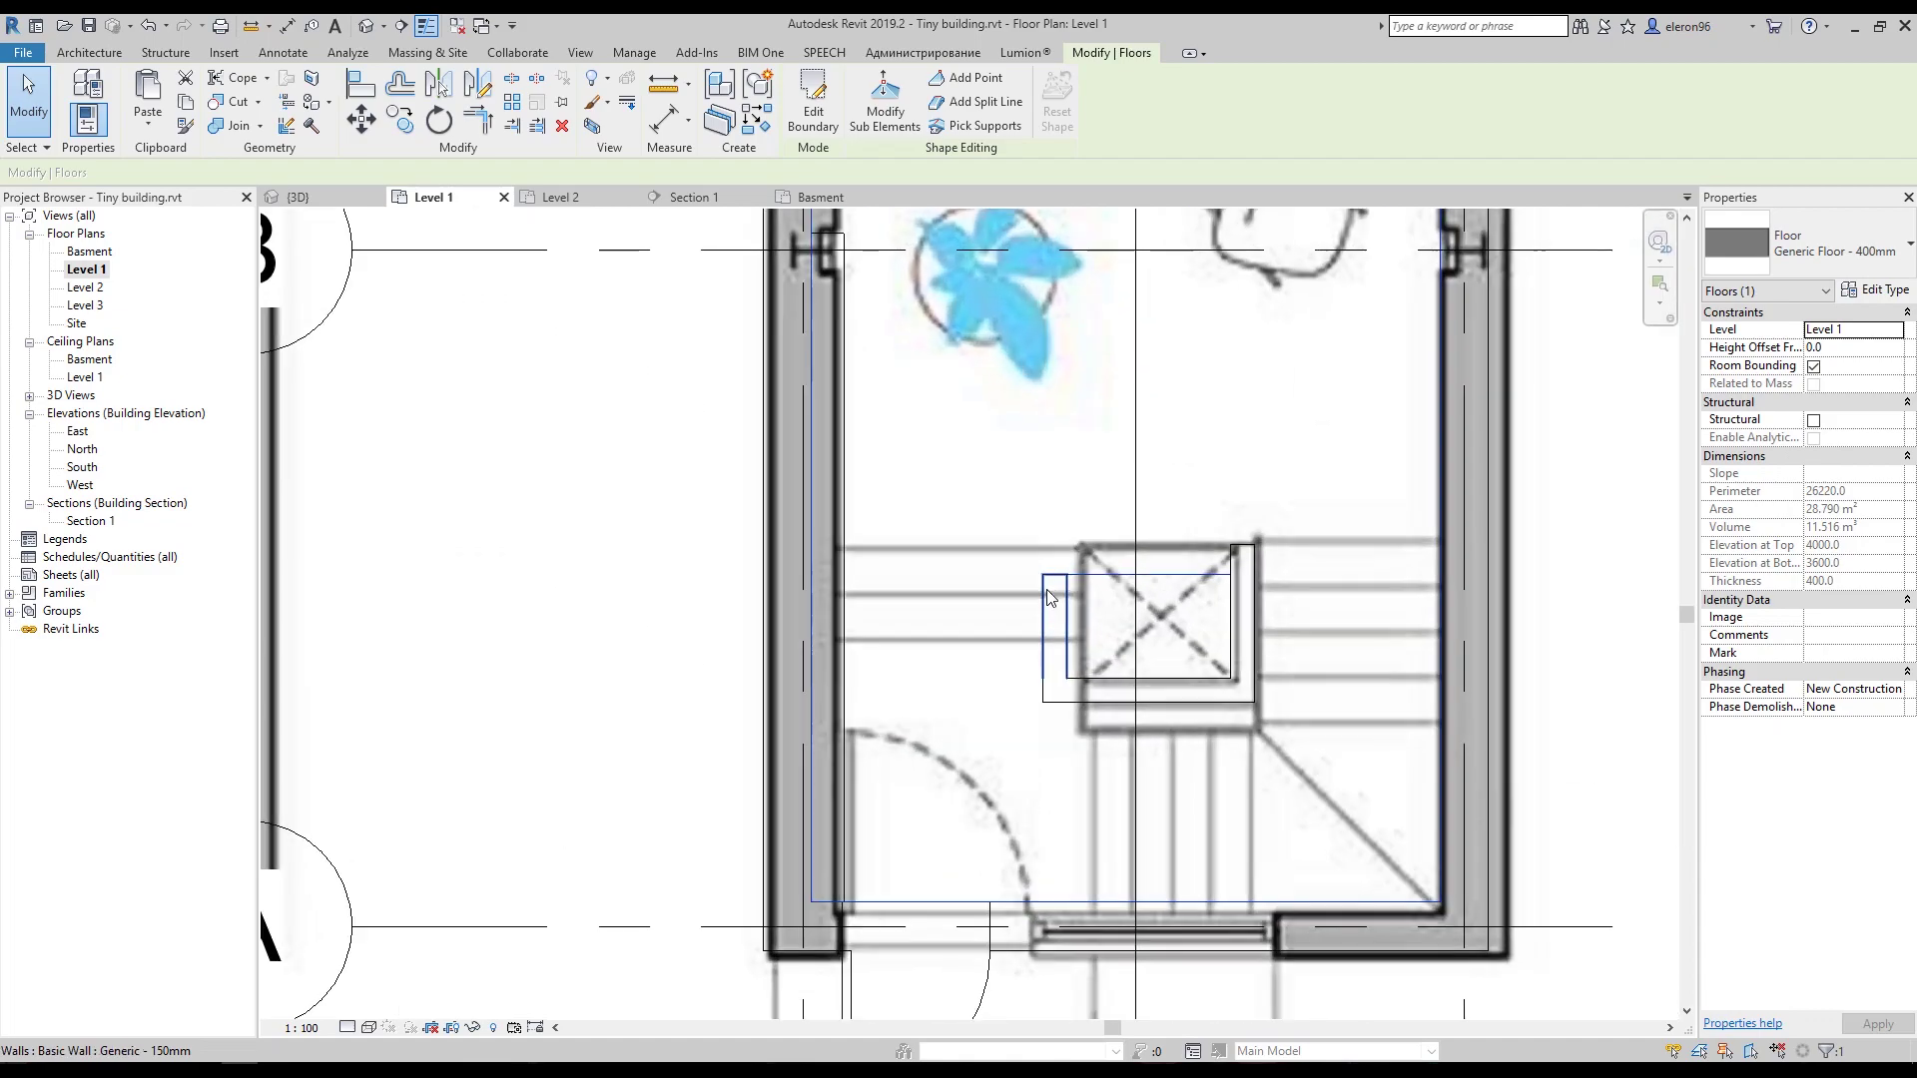
pyautogui.scroll(2, 1047, 597)
pyautogui.click(1044, 584)
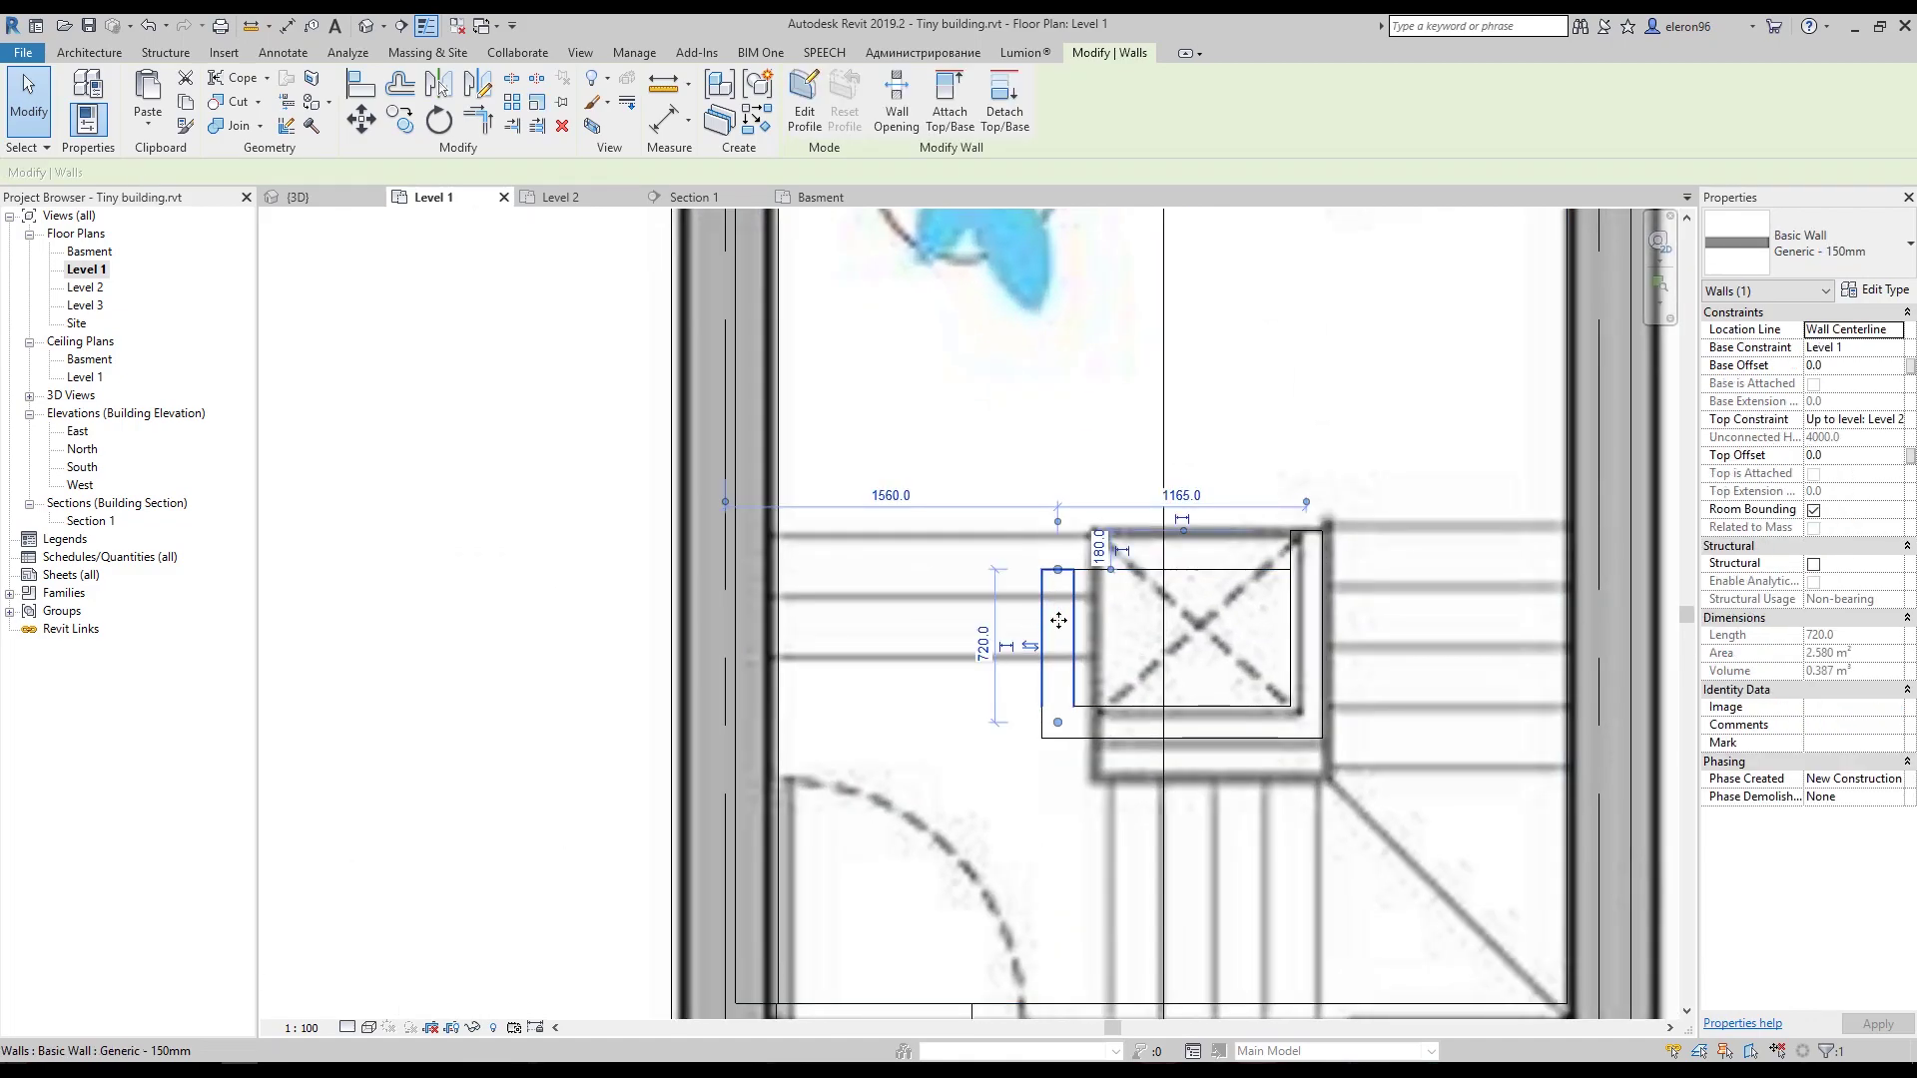
pyautogui.press('Escape')
pyautogui.click(1043, 627)
pyautogui.moveTo(1042, 624); pyautogui.dragTo(1098, 625)
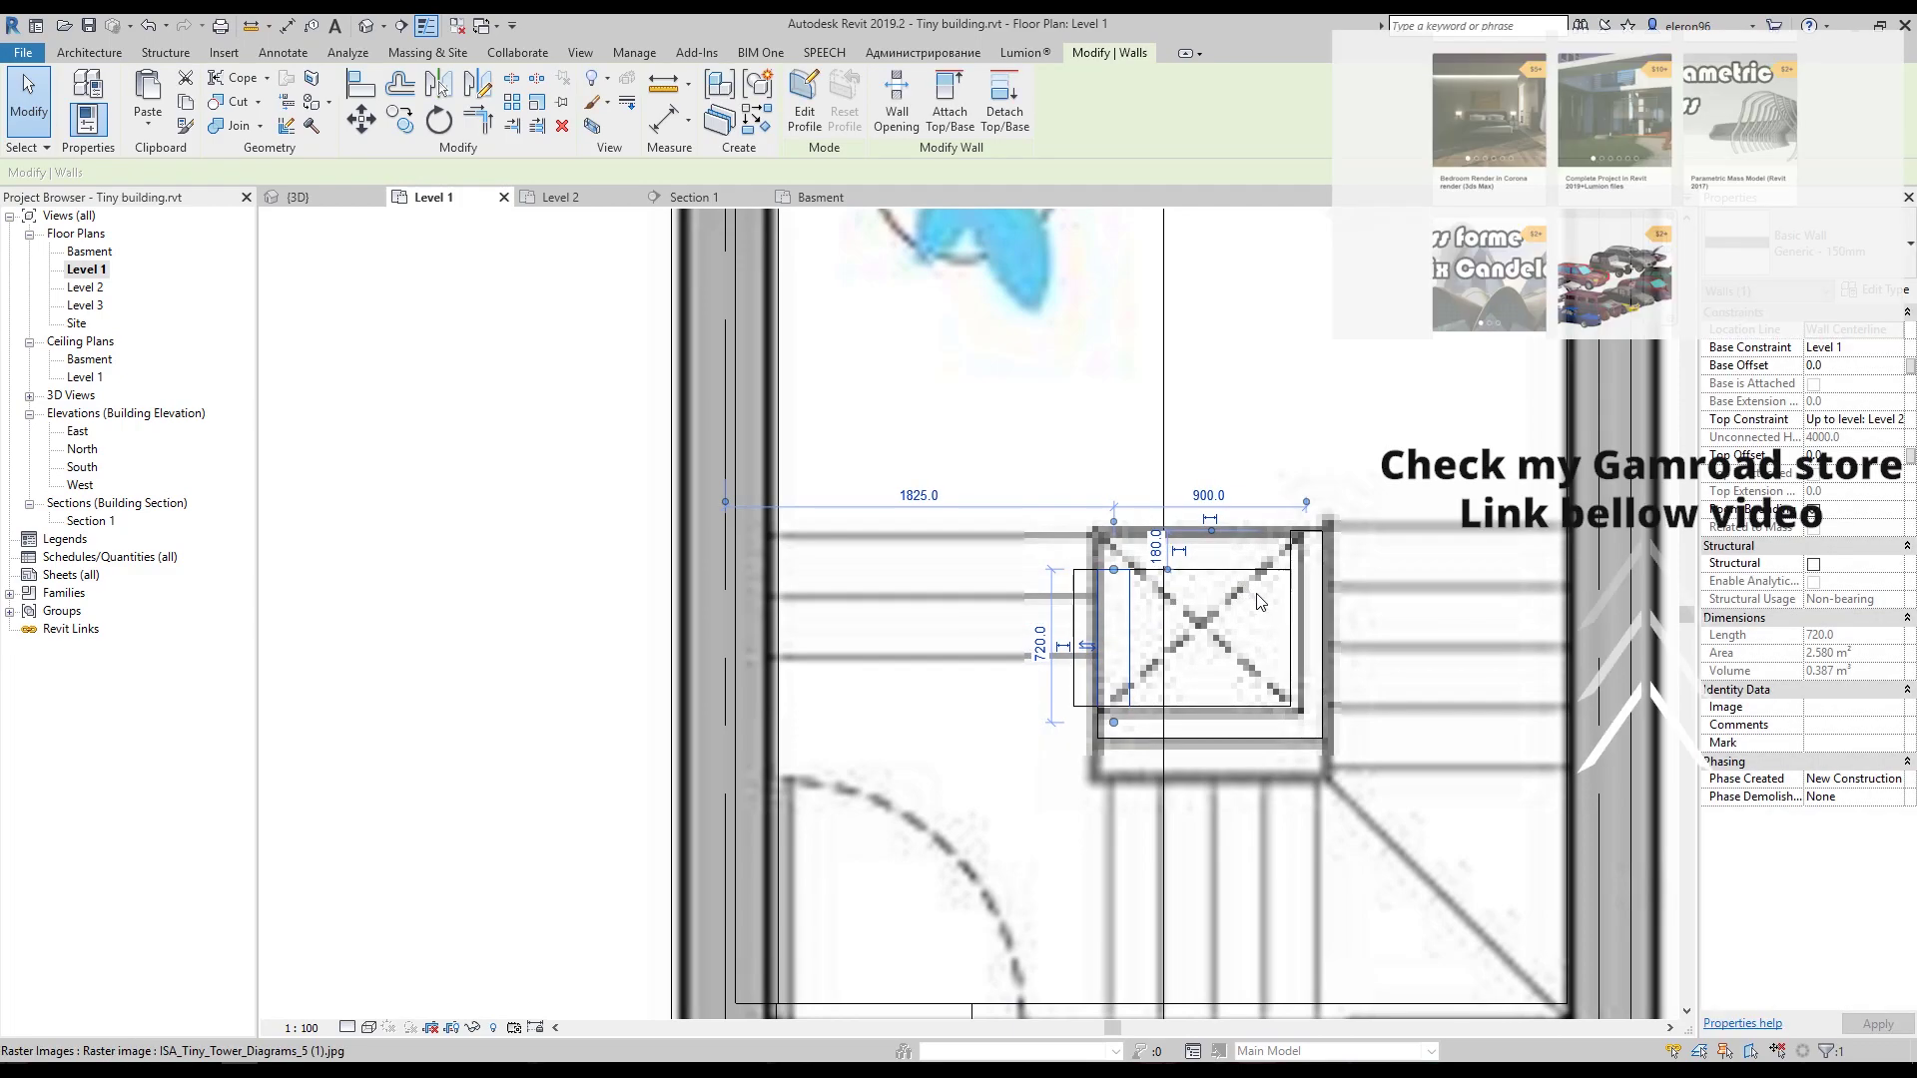
pyautogui.press('Escape')
# Delete the short wall on the left side of the shaft.
pyautogui.moveTo(1292, 620); pyautogui.dragTo(1218, 598, button='middle')
pyautogui.click(1047, 594)
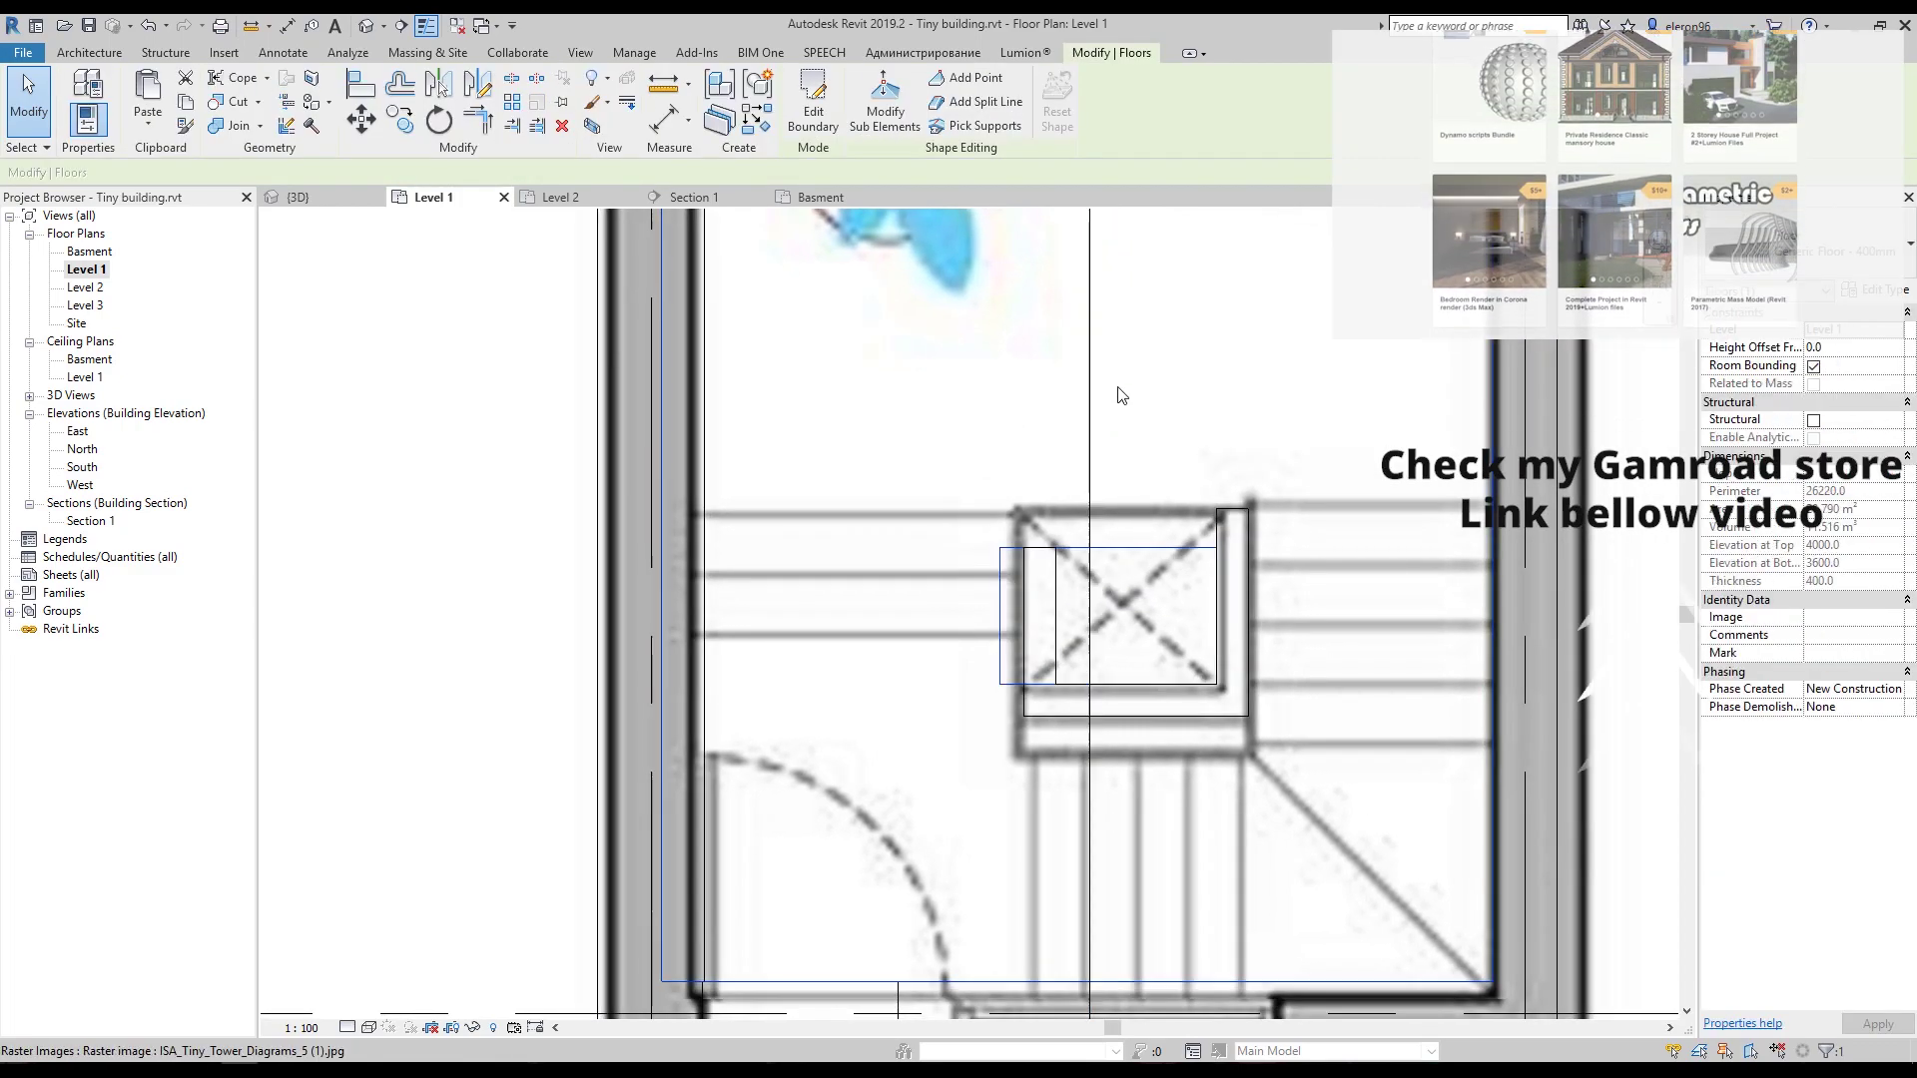
pyautogui.press('Delete')
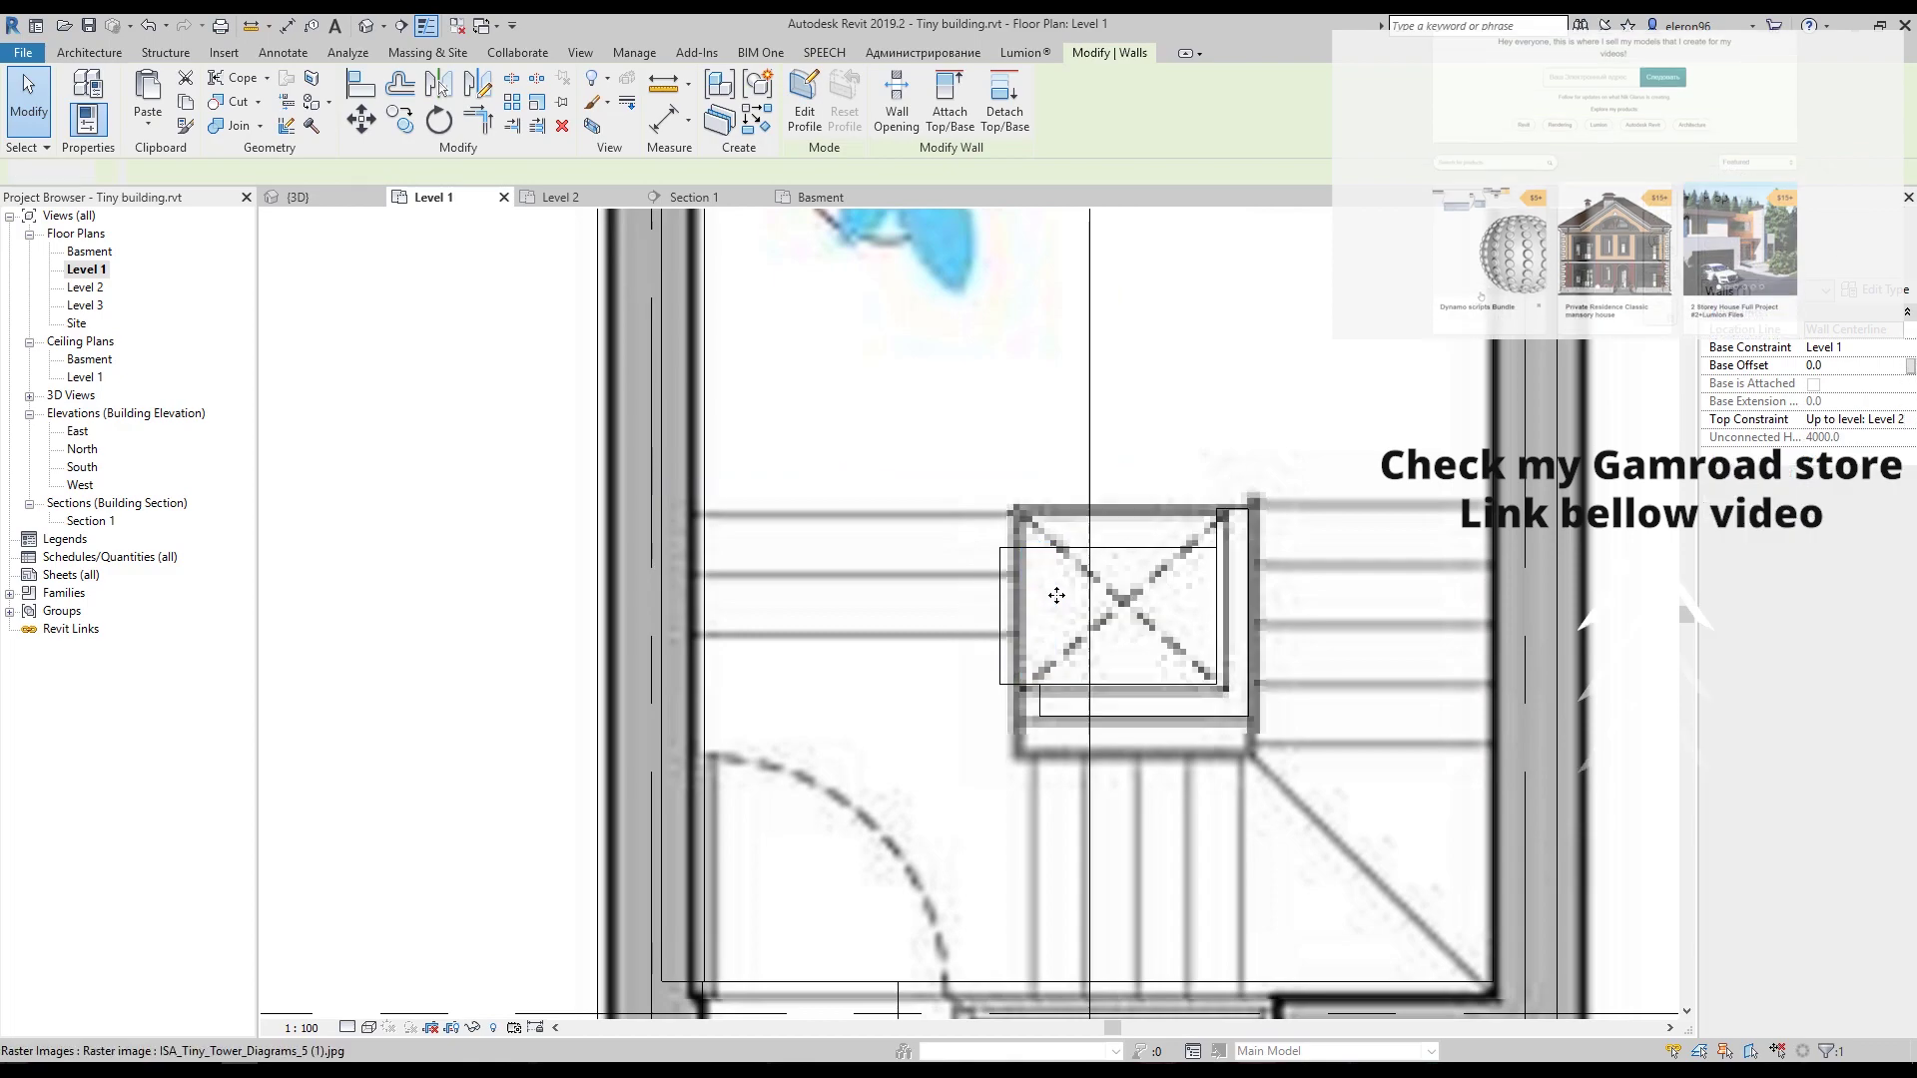
# Extend the left end of the horizontal wall below the shaft to the shaft's outer left edge, making it 1000 mm long.
pyautogui.click(1052, 699)
pyautogui.scroll(1, 1052, 699)
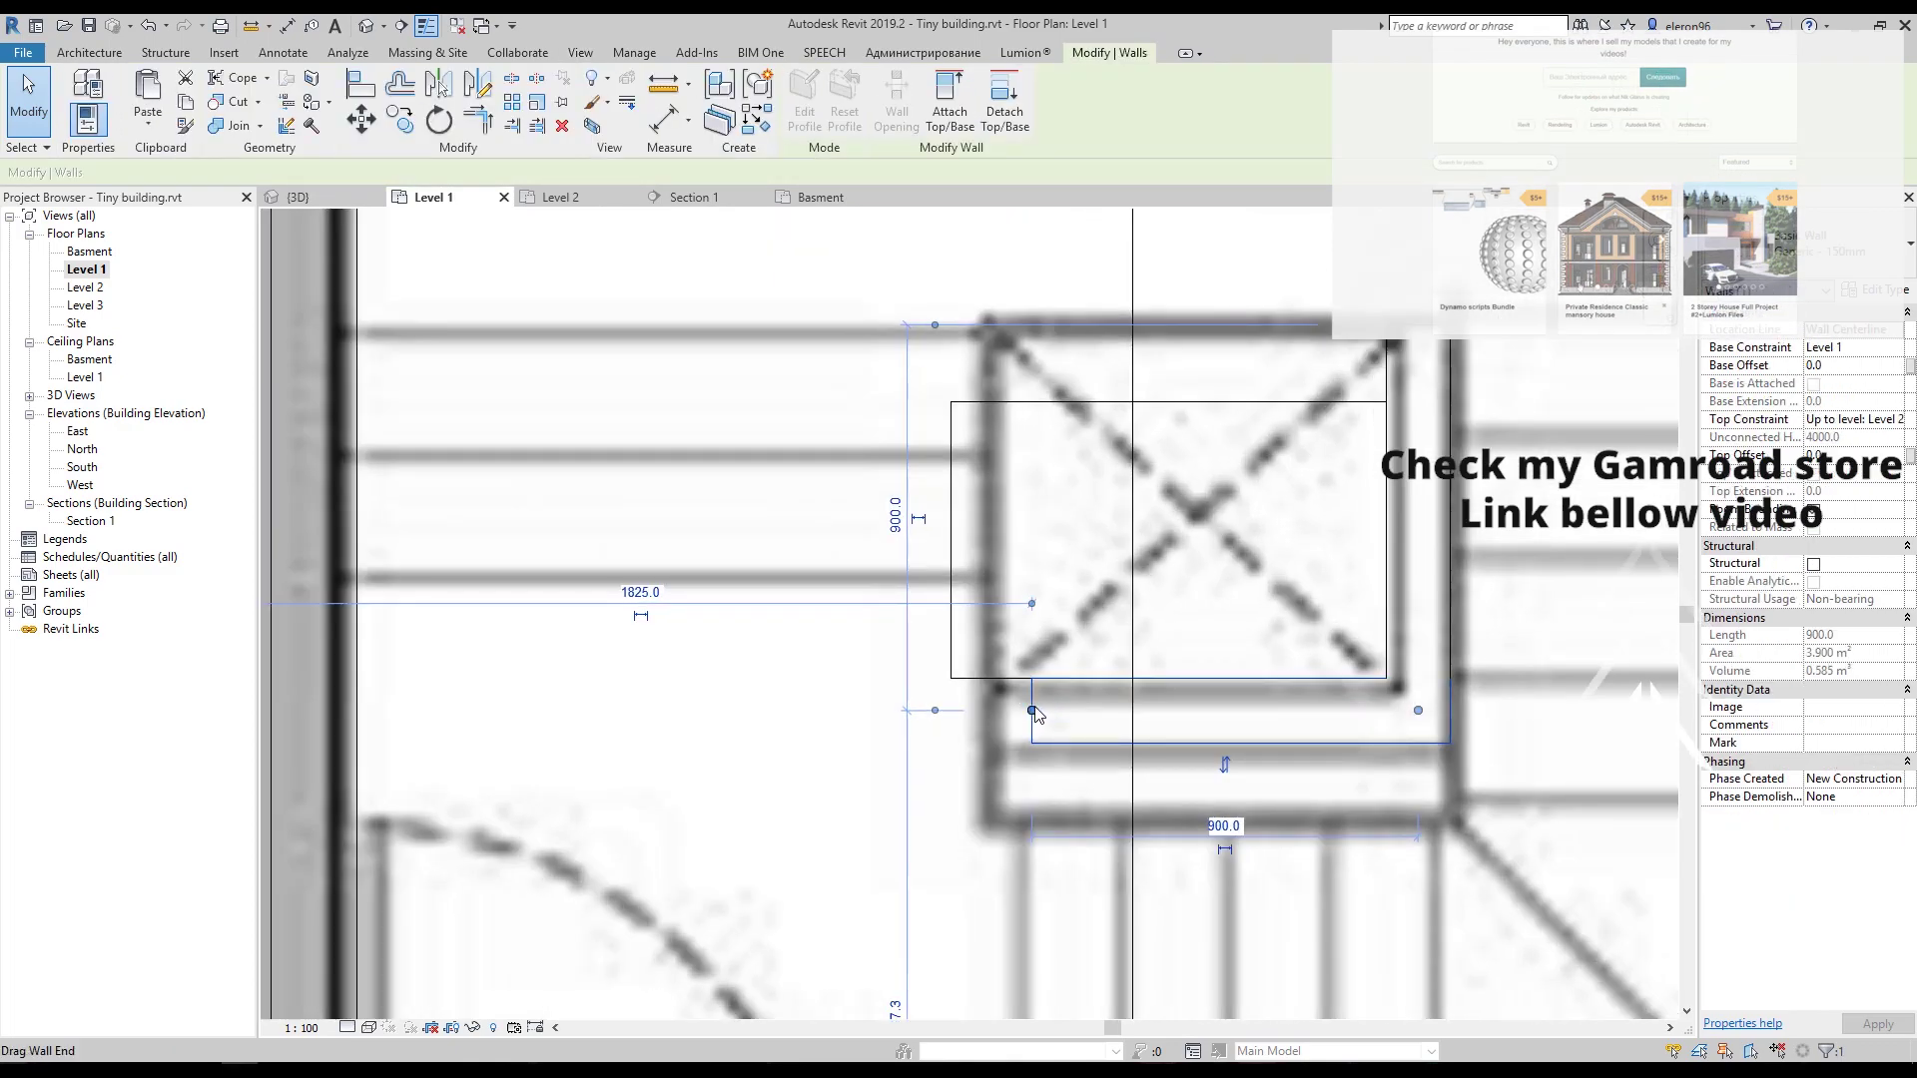
pyautogui.scroll(2, 1041, 711)
pyautogui.scroll(-1, 1061, 578)
pyautogui.moveTo(1169, 567); pyautogui.dragTo(1134, 607, button='middle')
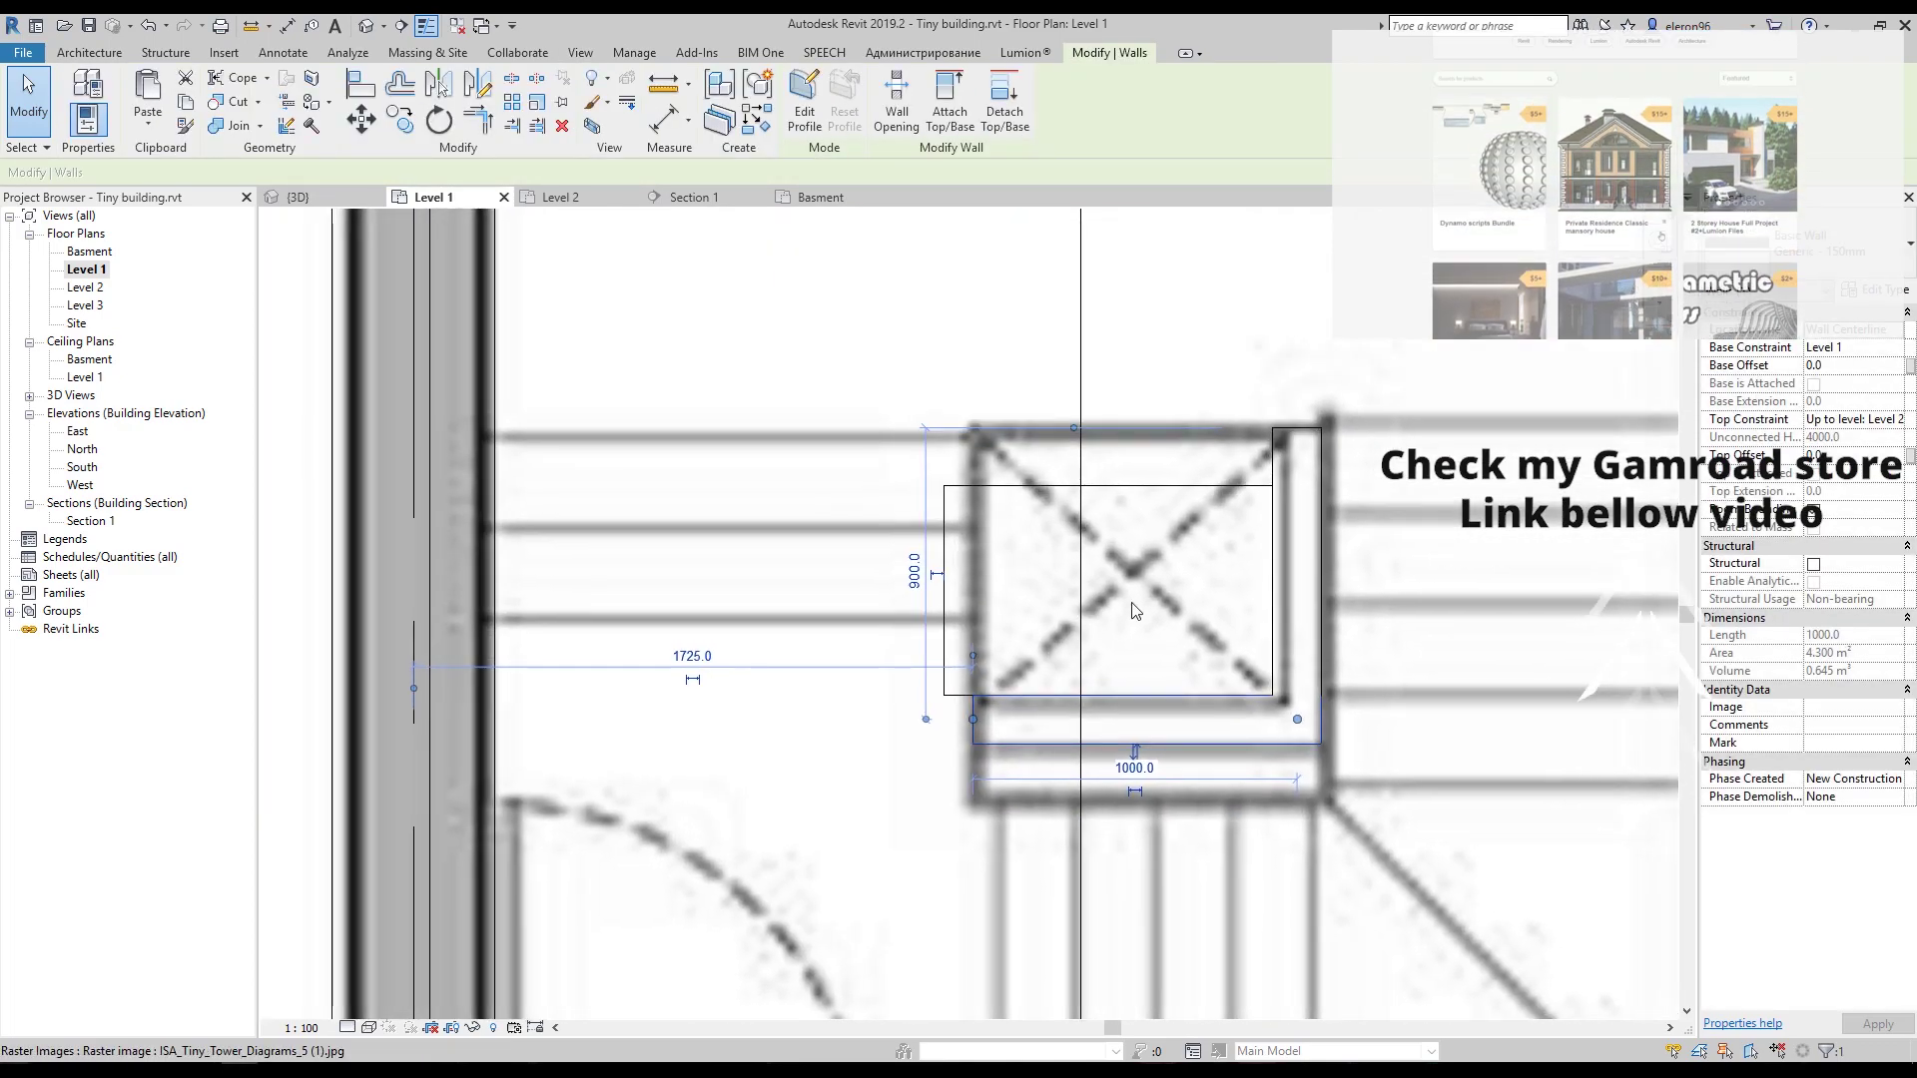
pyautogui.press('Escape')
# Edit the Level 1 floor boundary so the opening's left and upper edges match the shaft, 925 by 825 mm, and decline attaching walls.
pyautogui.click(1189, 489)
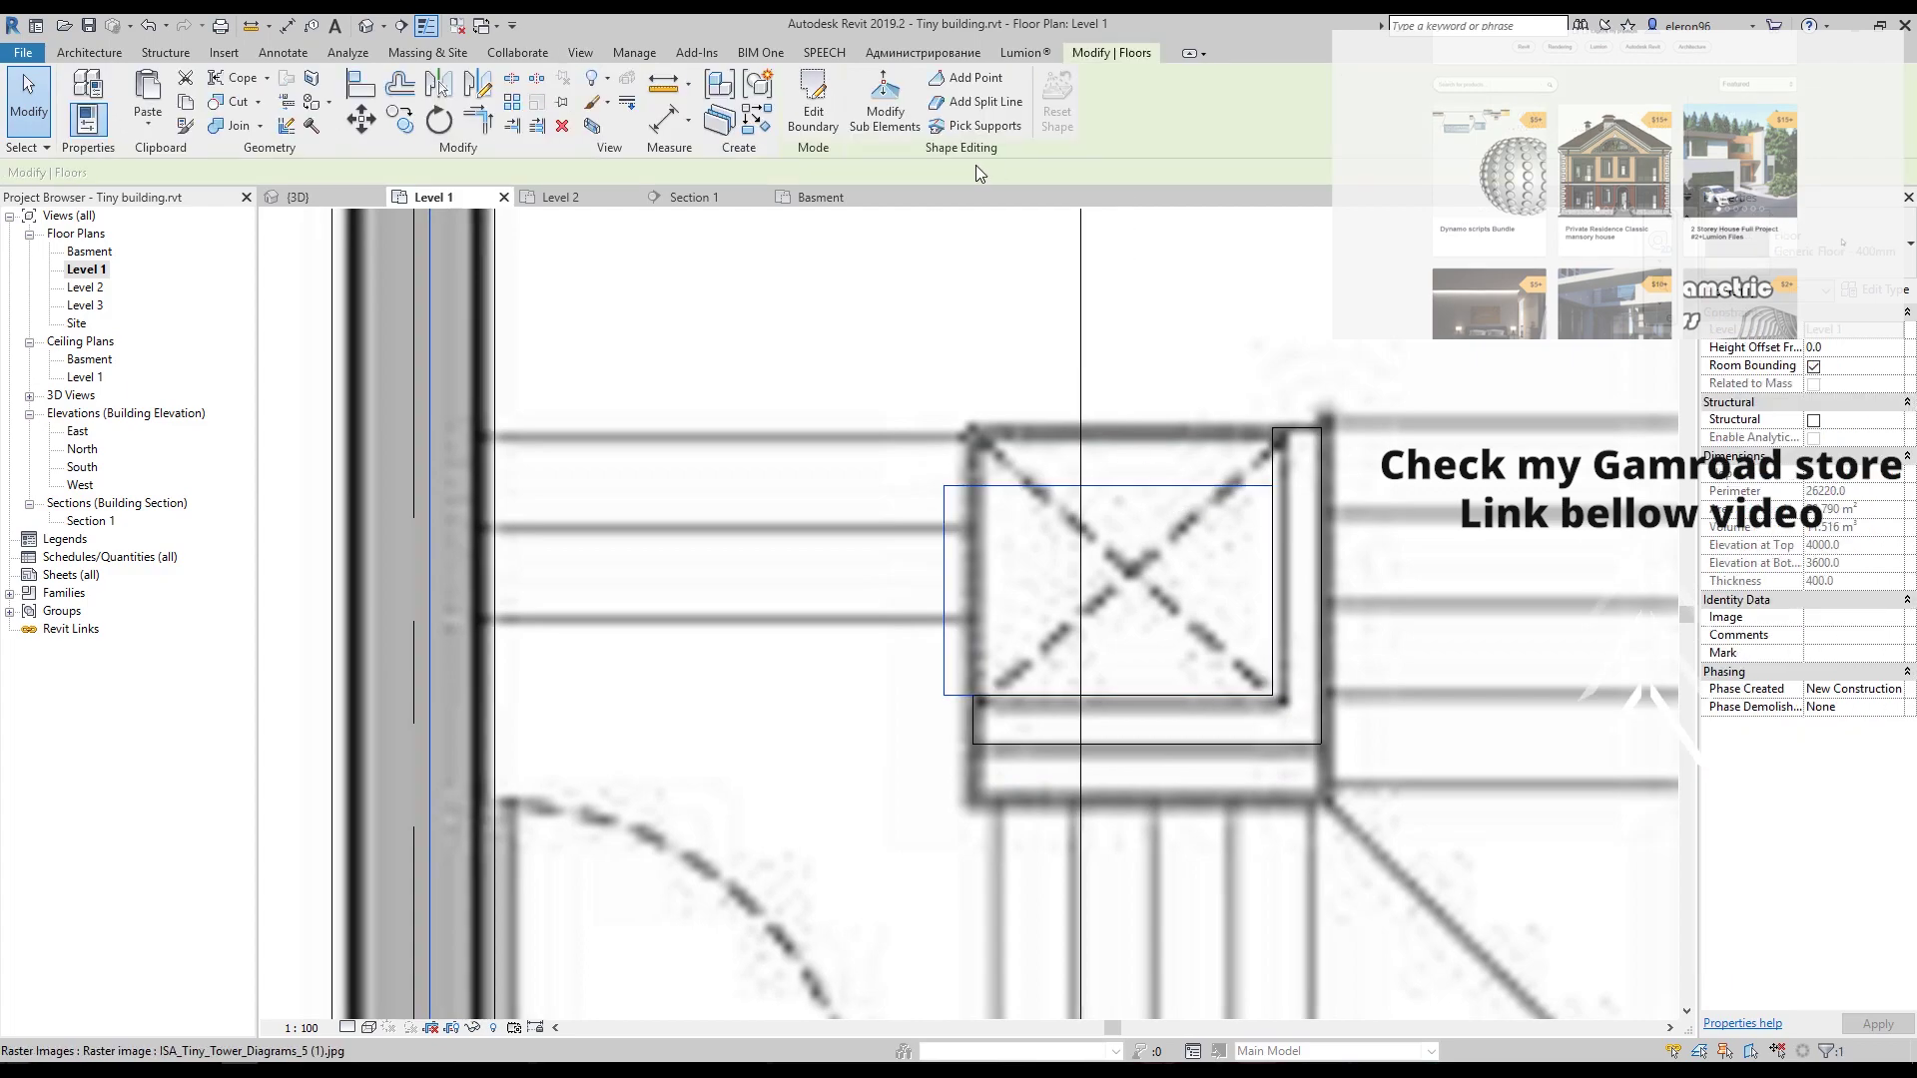
pyautogui.click(805, 105)
pyautogui.moveTo(942, 575); pyautogui.dragTo(973, 575)
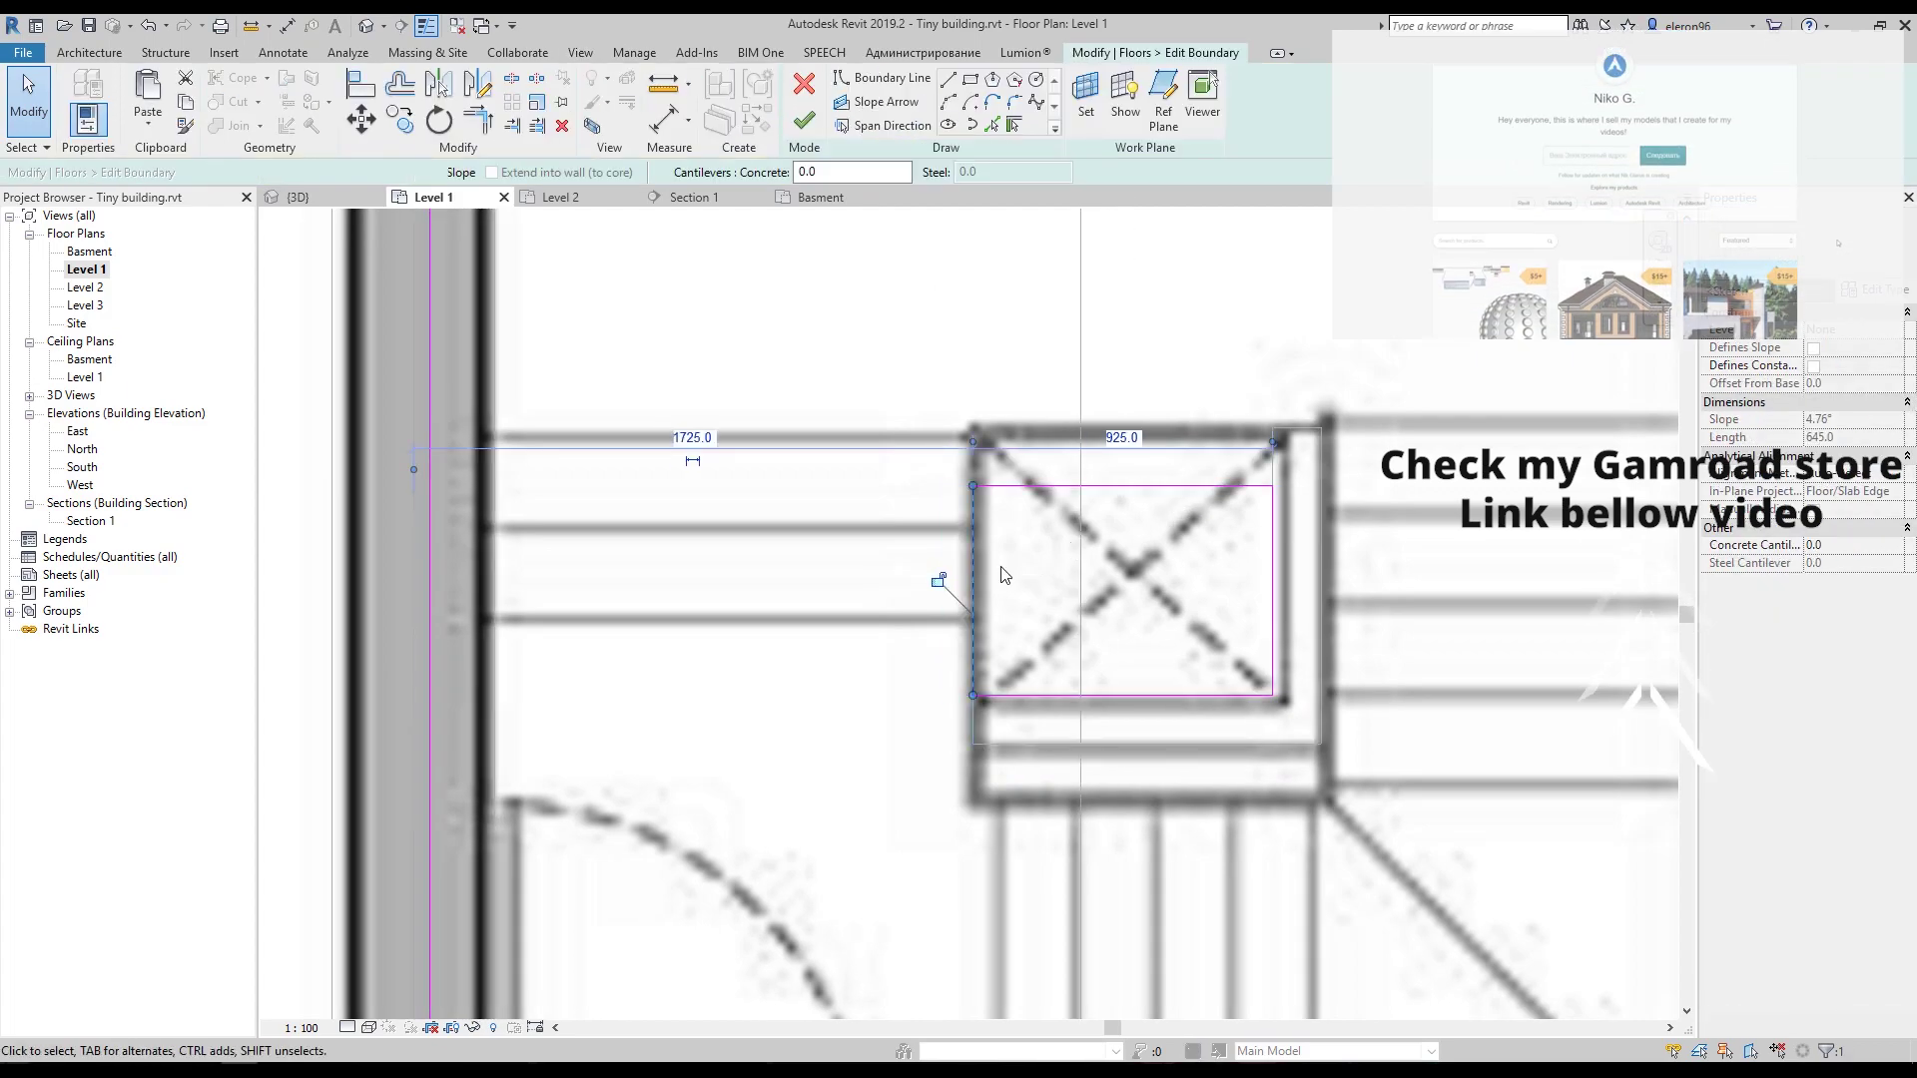
pyautogui.click(1188, 487)
pyautogui.moveTo(1188, 487); pyautogui.dragTo(1188, 431)
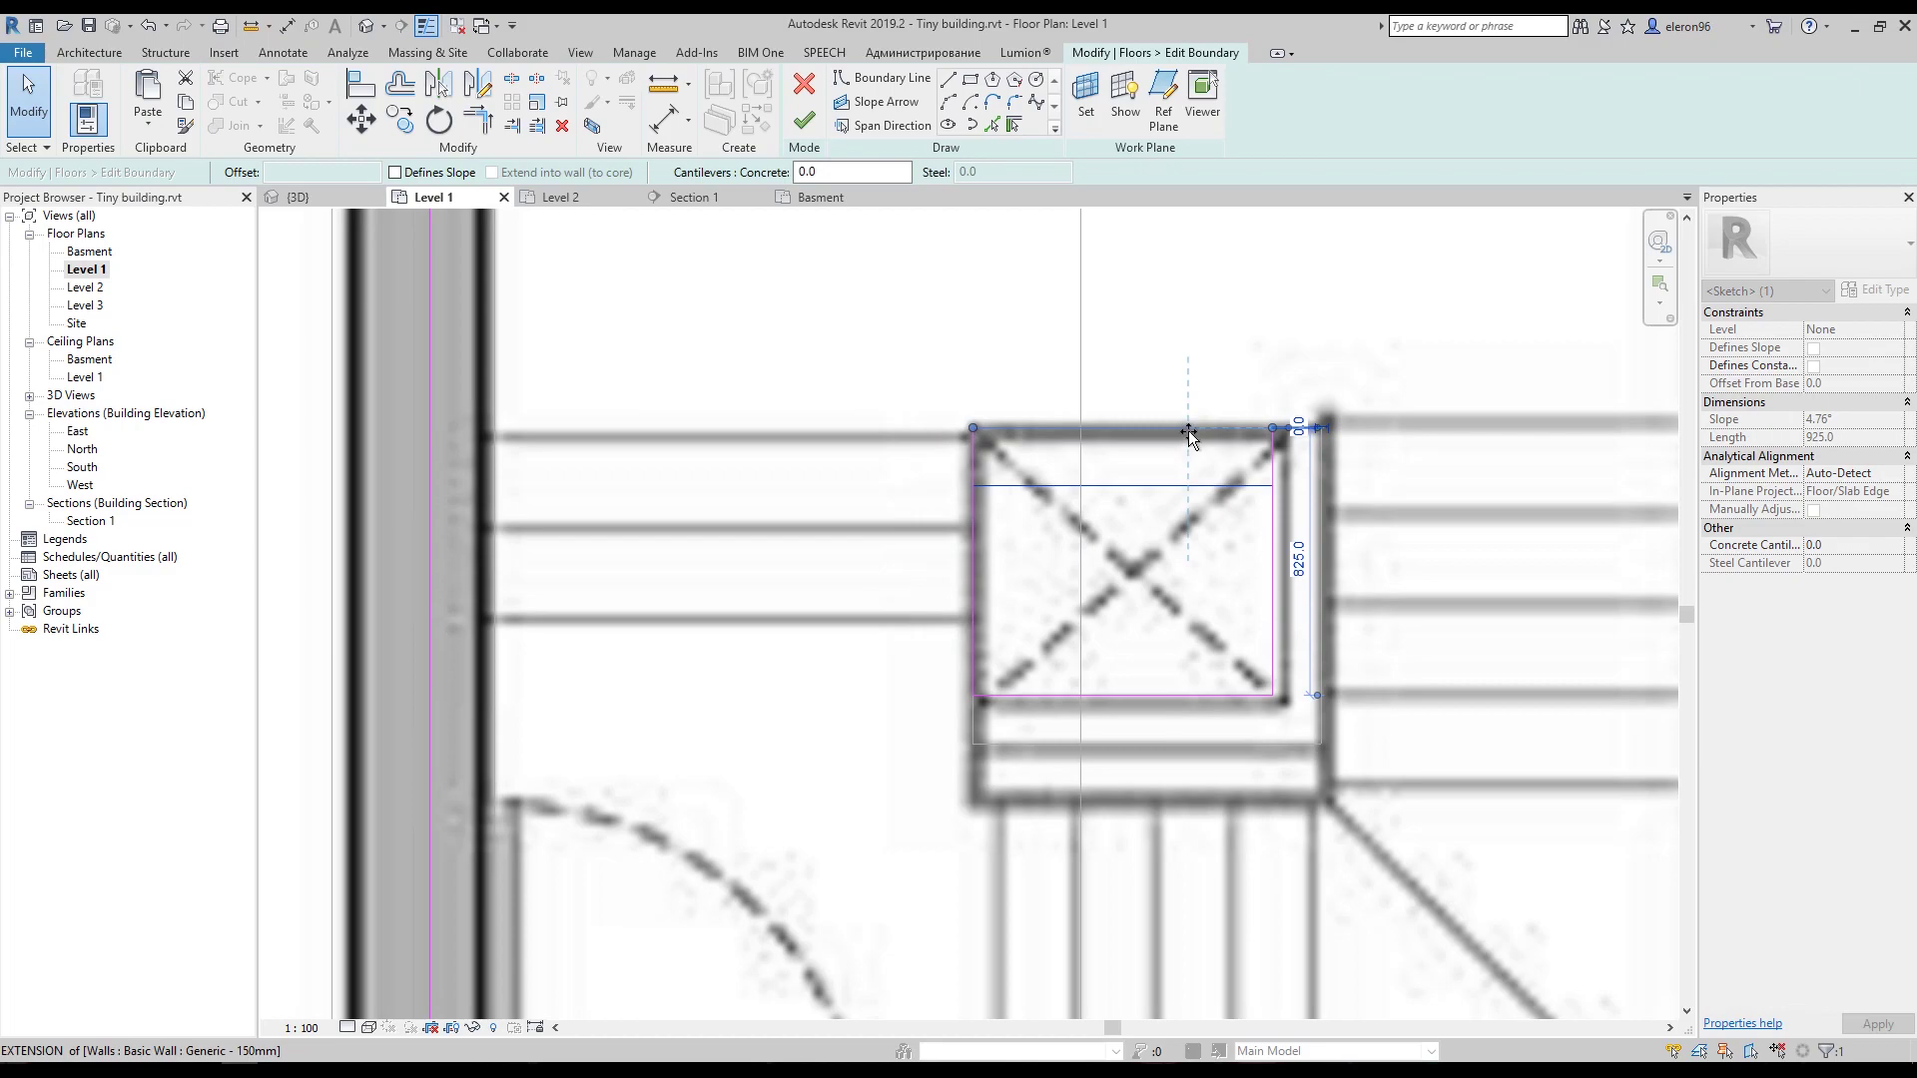
pyautogui.click(1260, 392)
pyautogui.click(807, 117)
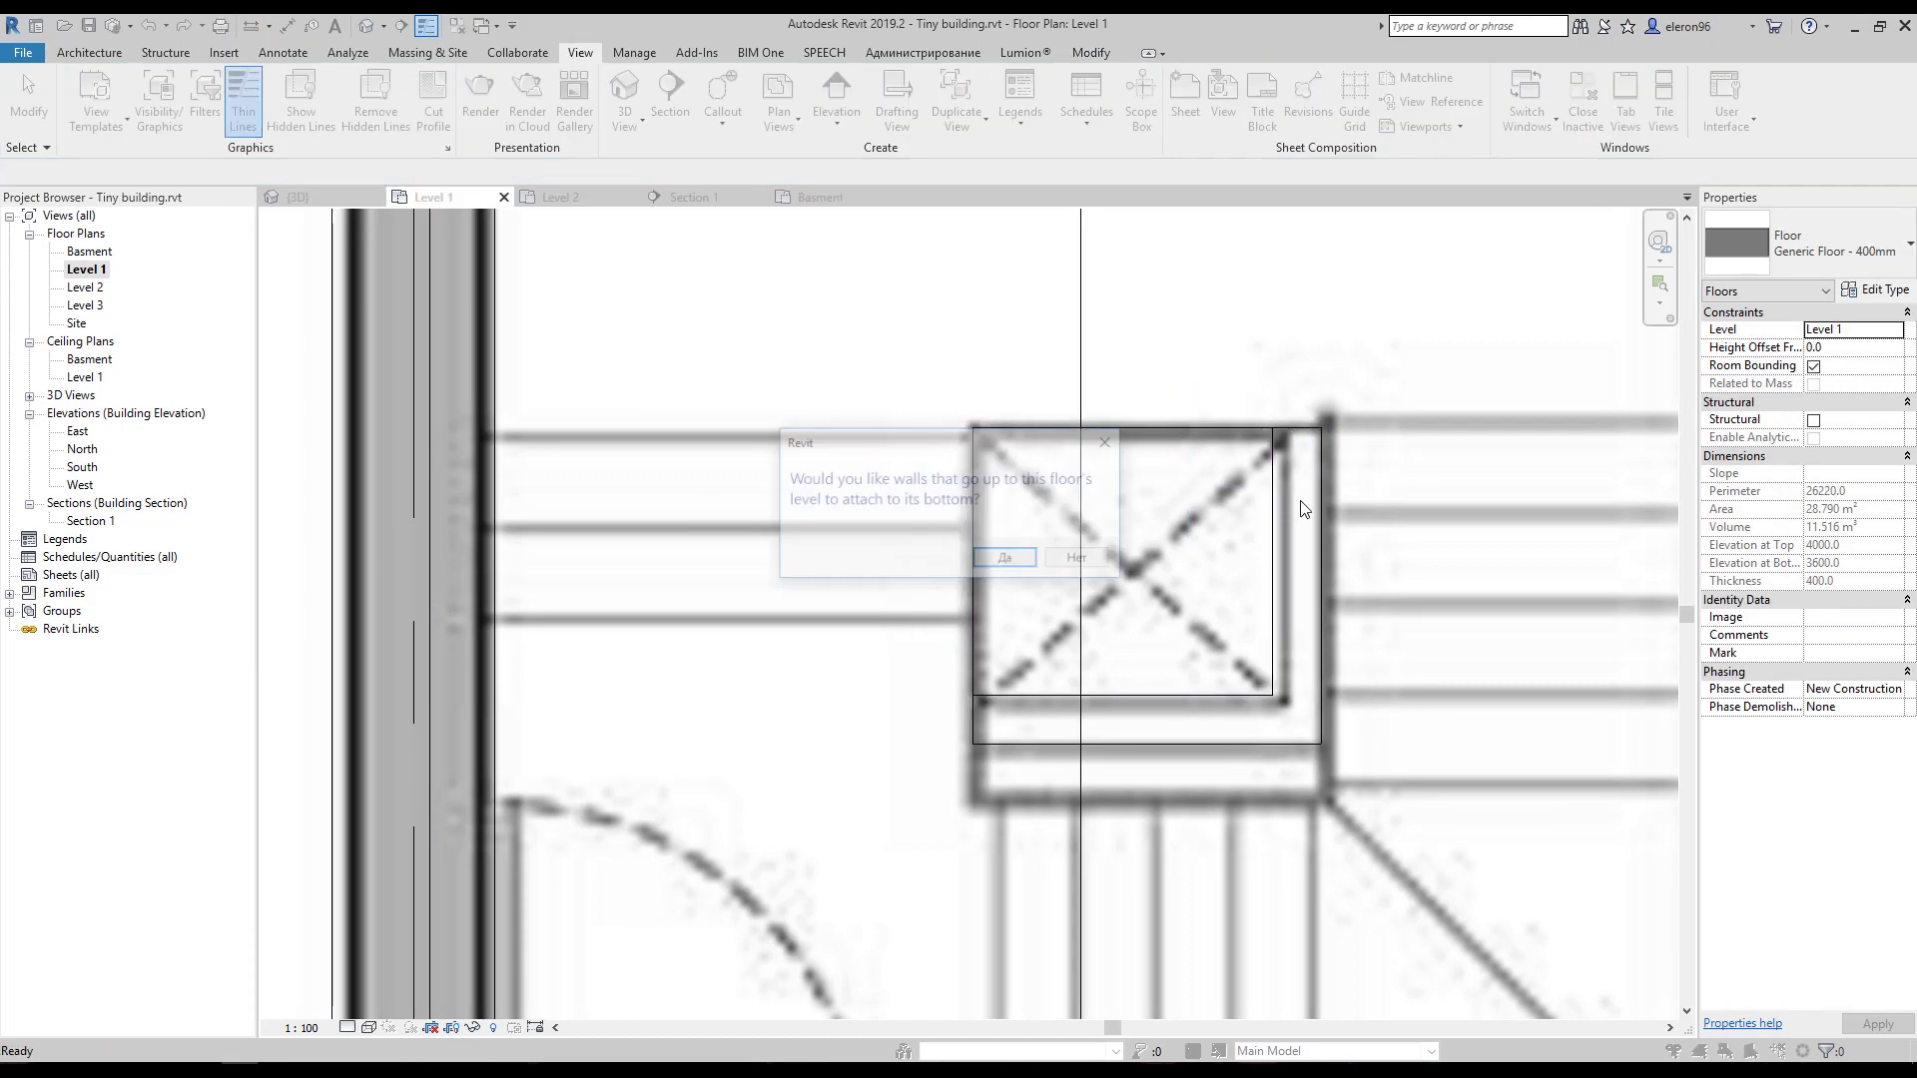
pyautogui.click(1103, 559)
pyautogui.scroll(-6, 1202, 491)
pyautogui.press('Escape')
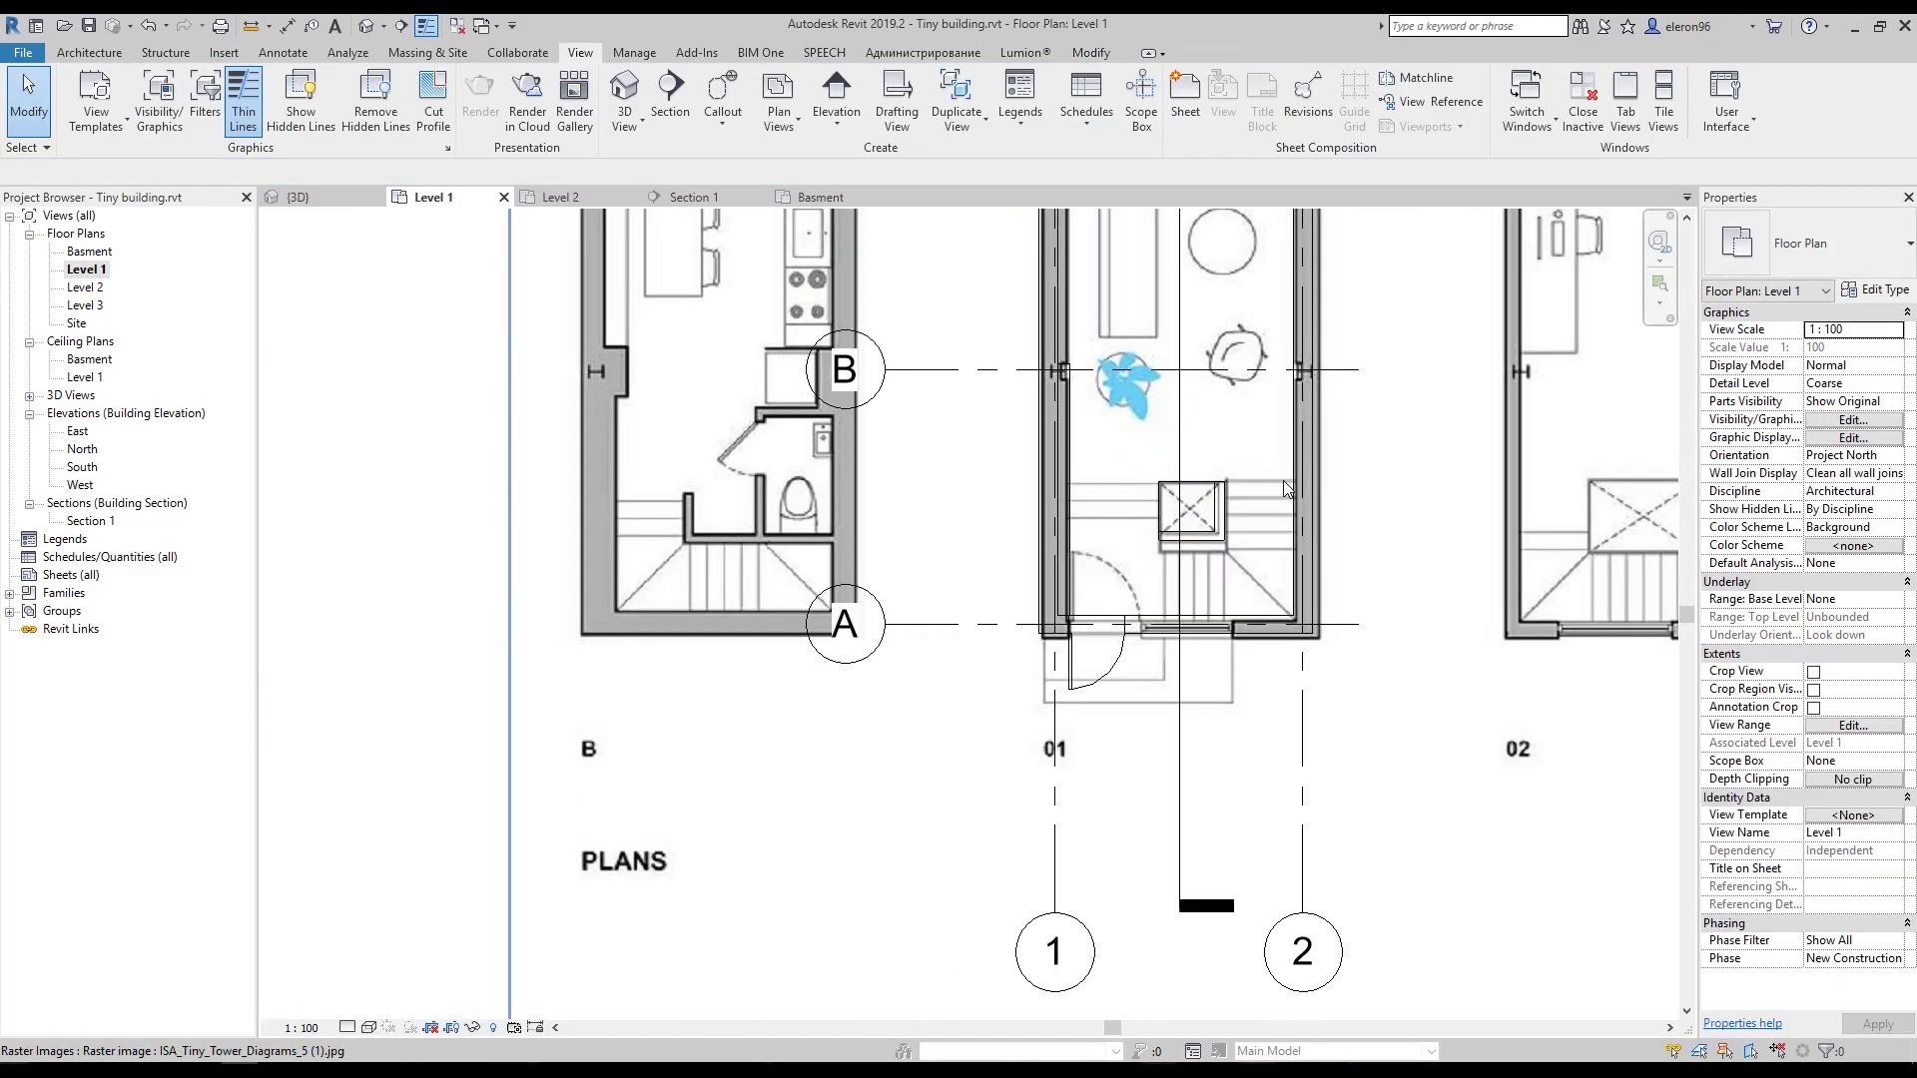
# Examine the copied walls and the floor openings in the Section 1 view, from Basment up past Level 3.
pyautogui.moveTo(1201, 492); pyautogui.dragTo(1150, 554, button='middle')
pyautogui.click(667, 198)
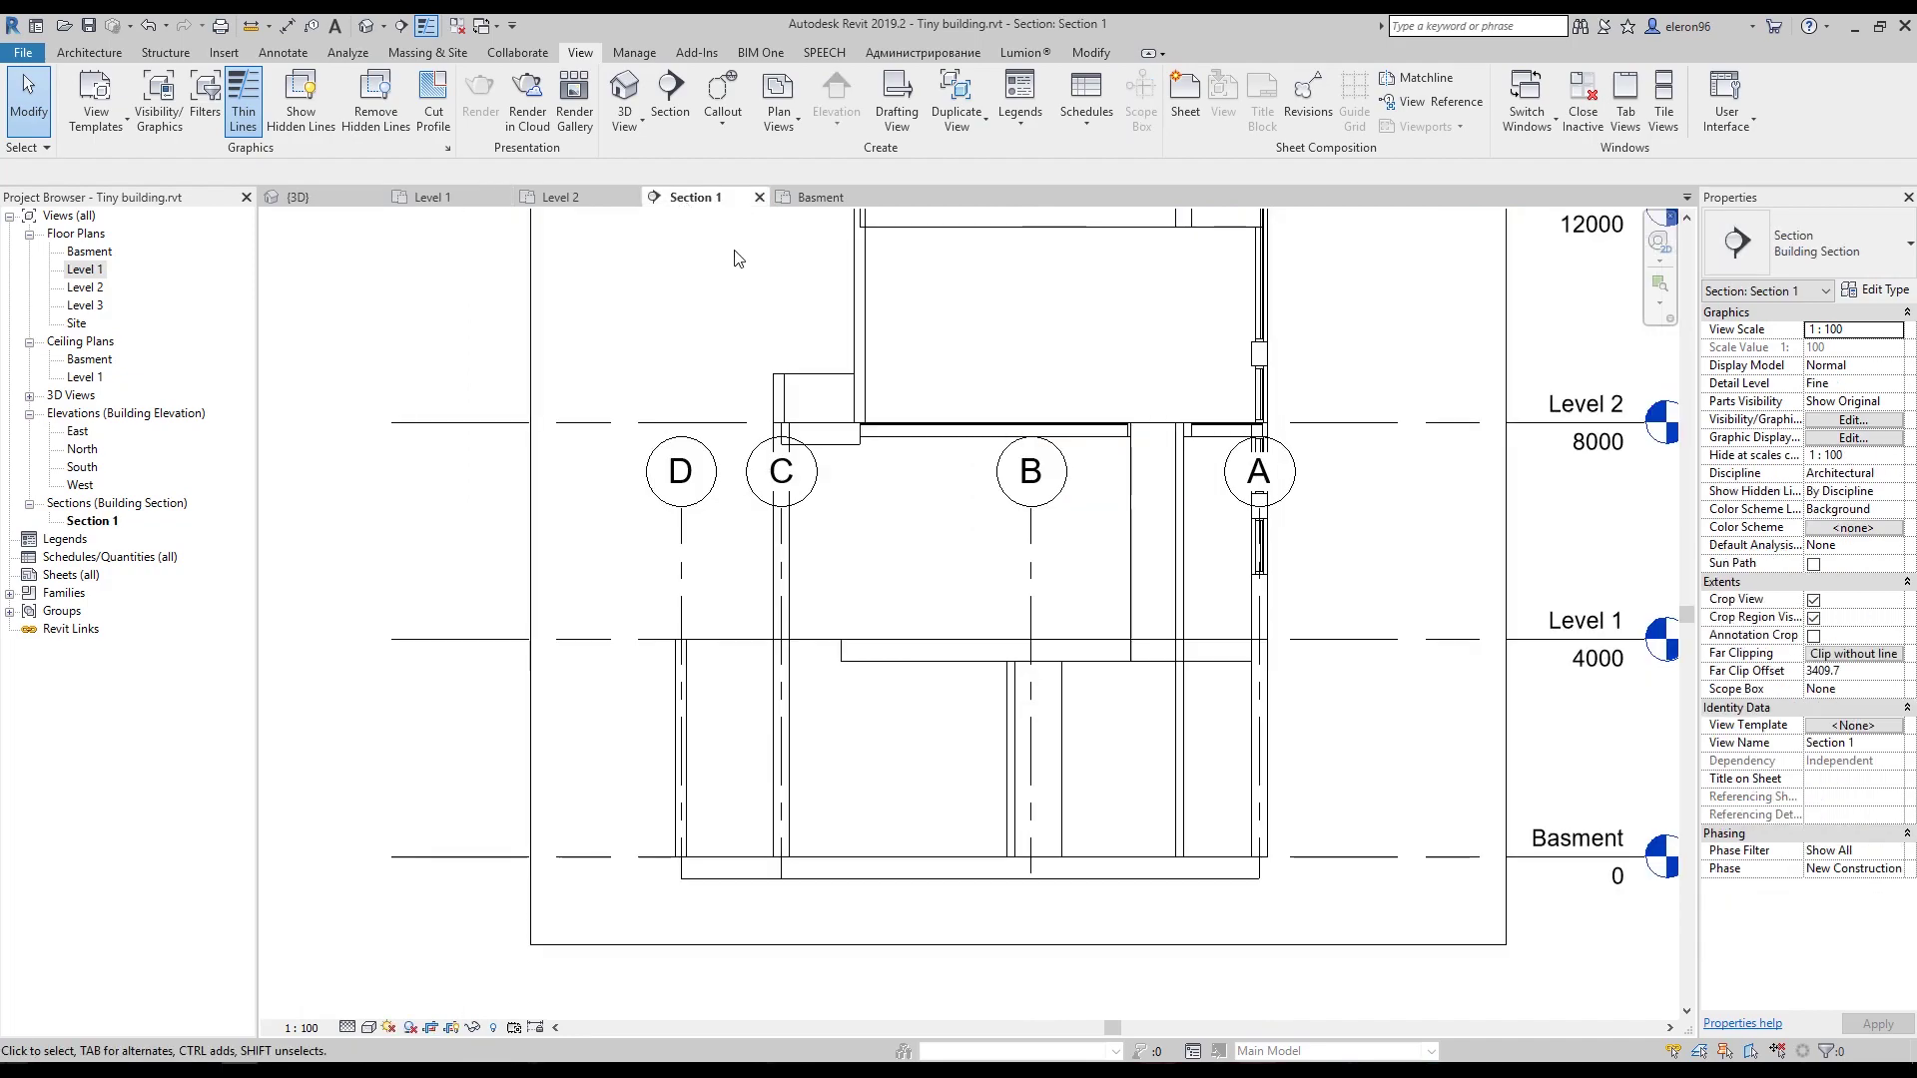
pyautogui.scroll(-3, 1044, 483)
pyautogui.scroll(3, 1105, 571)
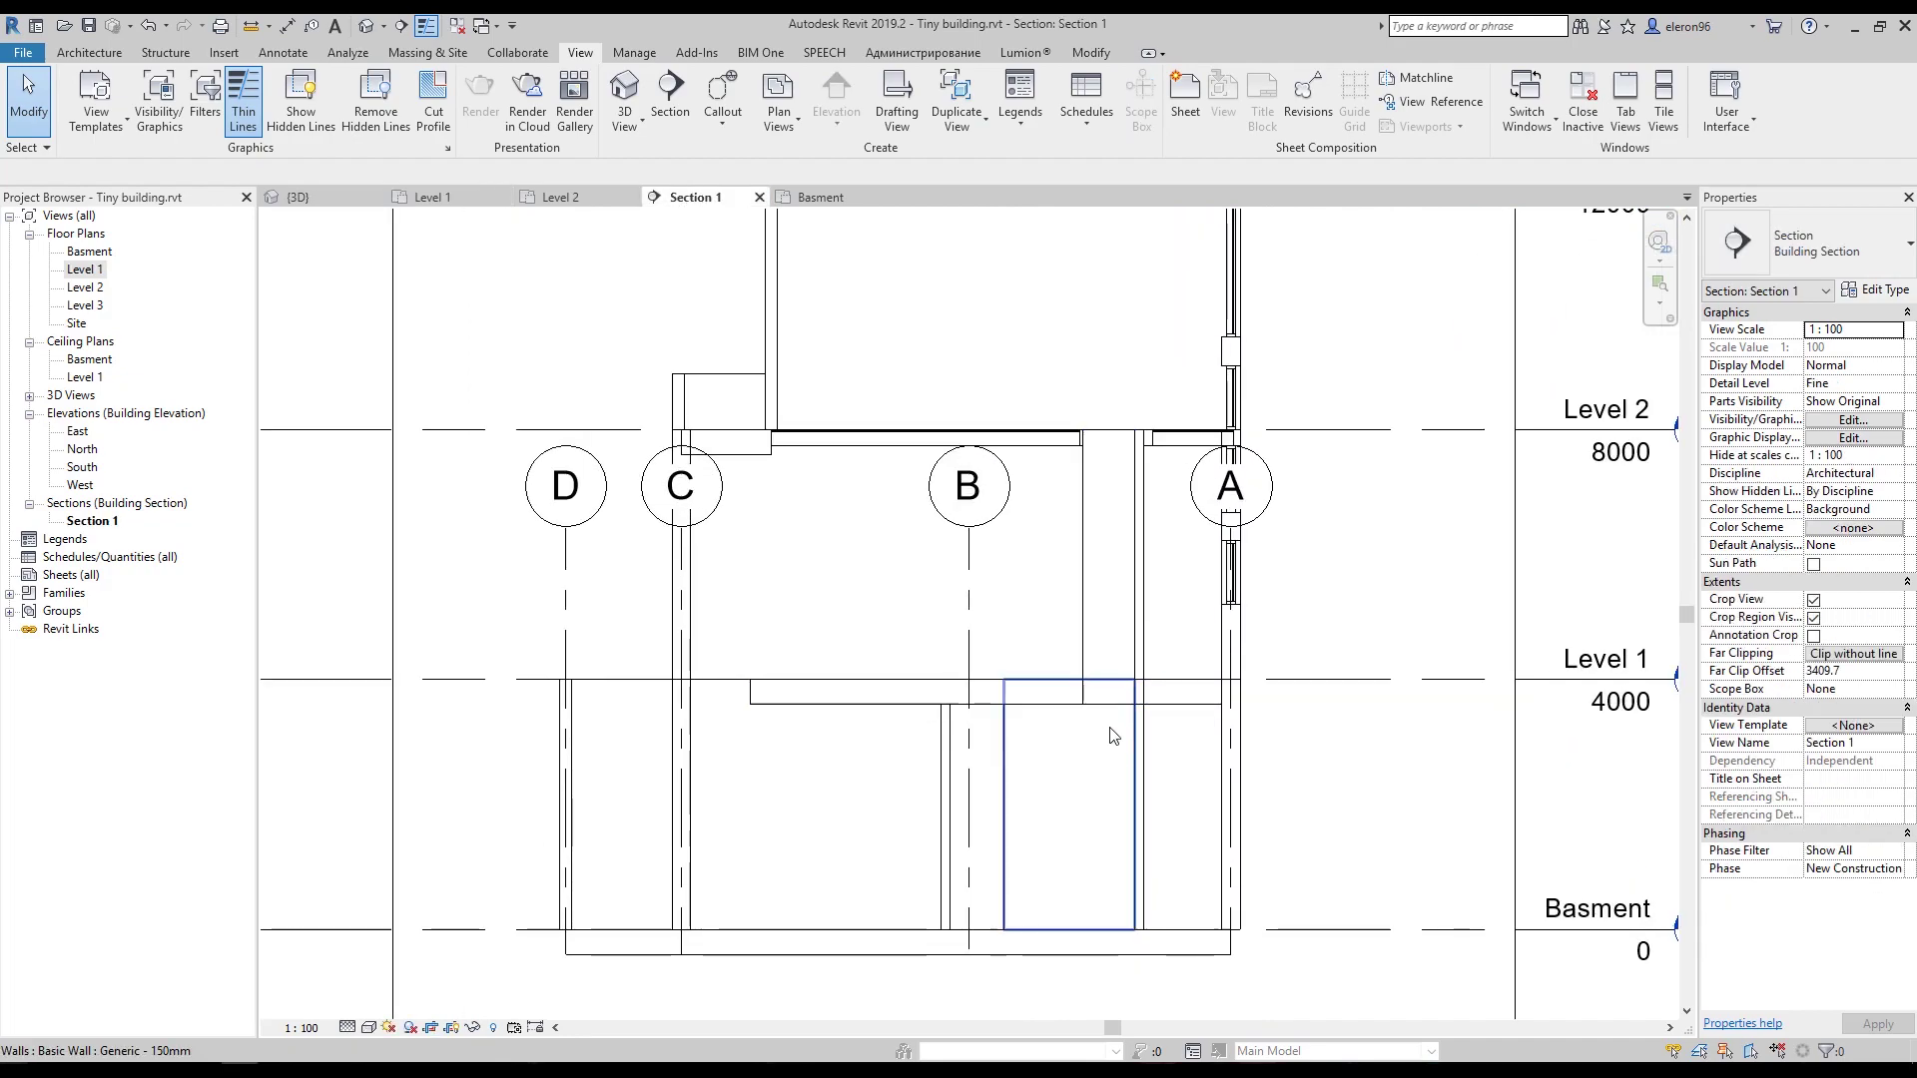
pyautogui.moveTo(1123, 521); pyautogui.dragTo(1132, 656, button='middle')
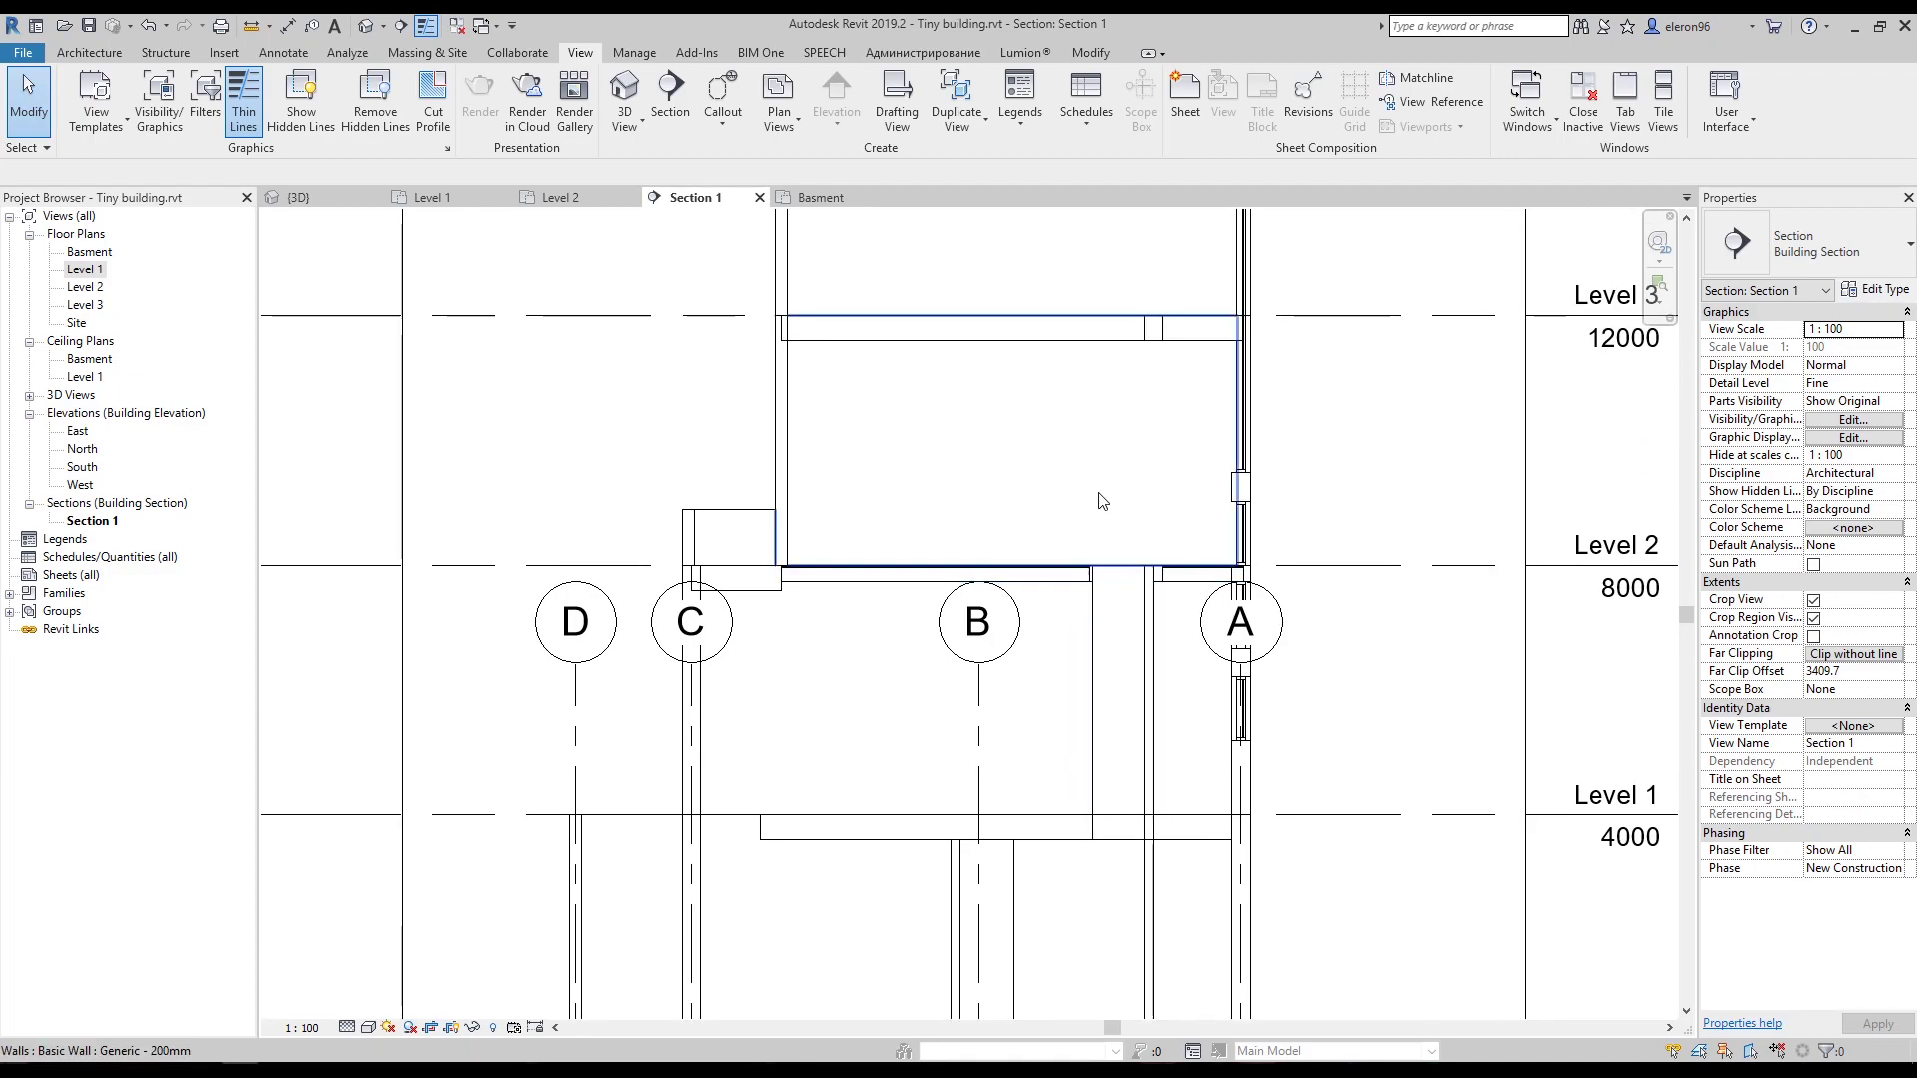
pyautogui.moveTo(1109, 489); pyautogui.dragTo(1141, 617, button='middle')
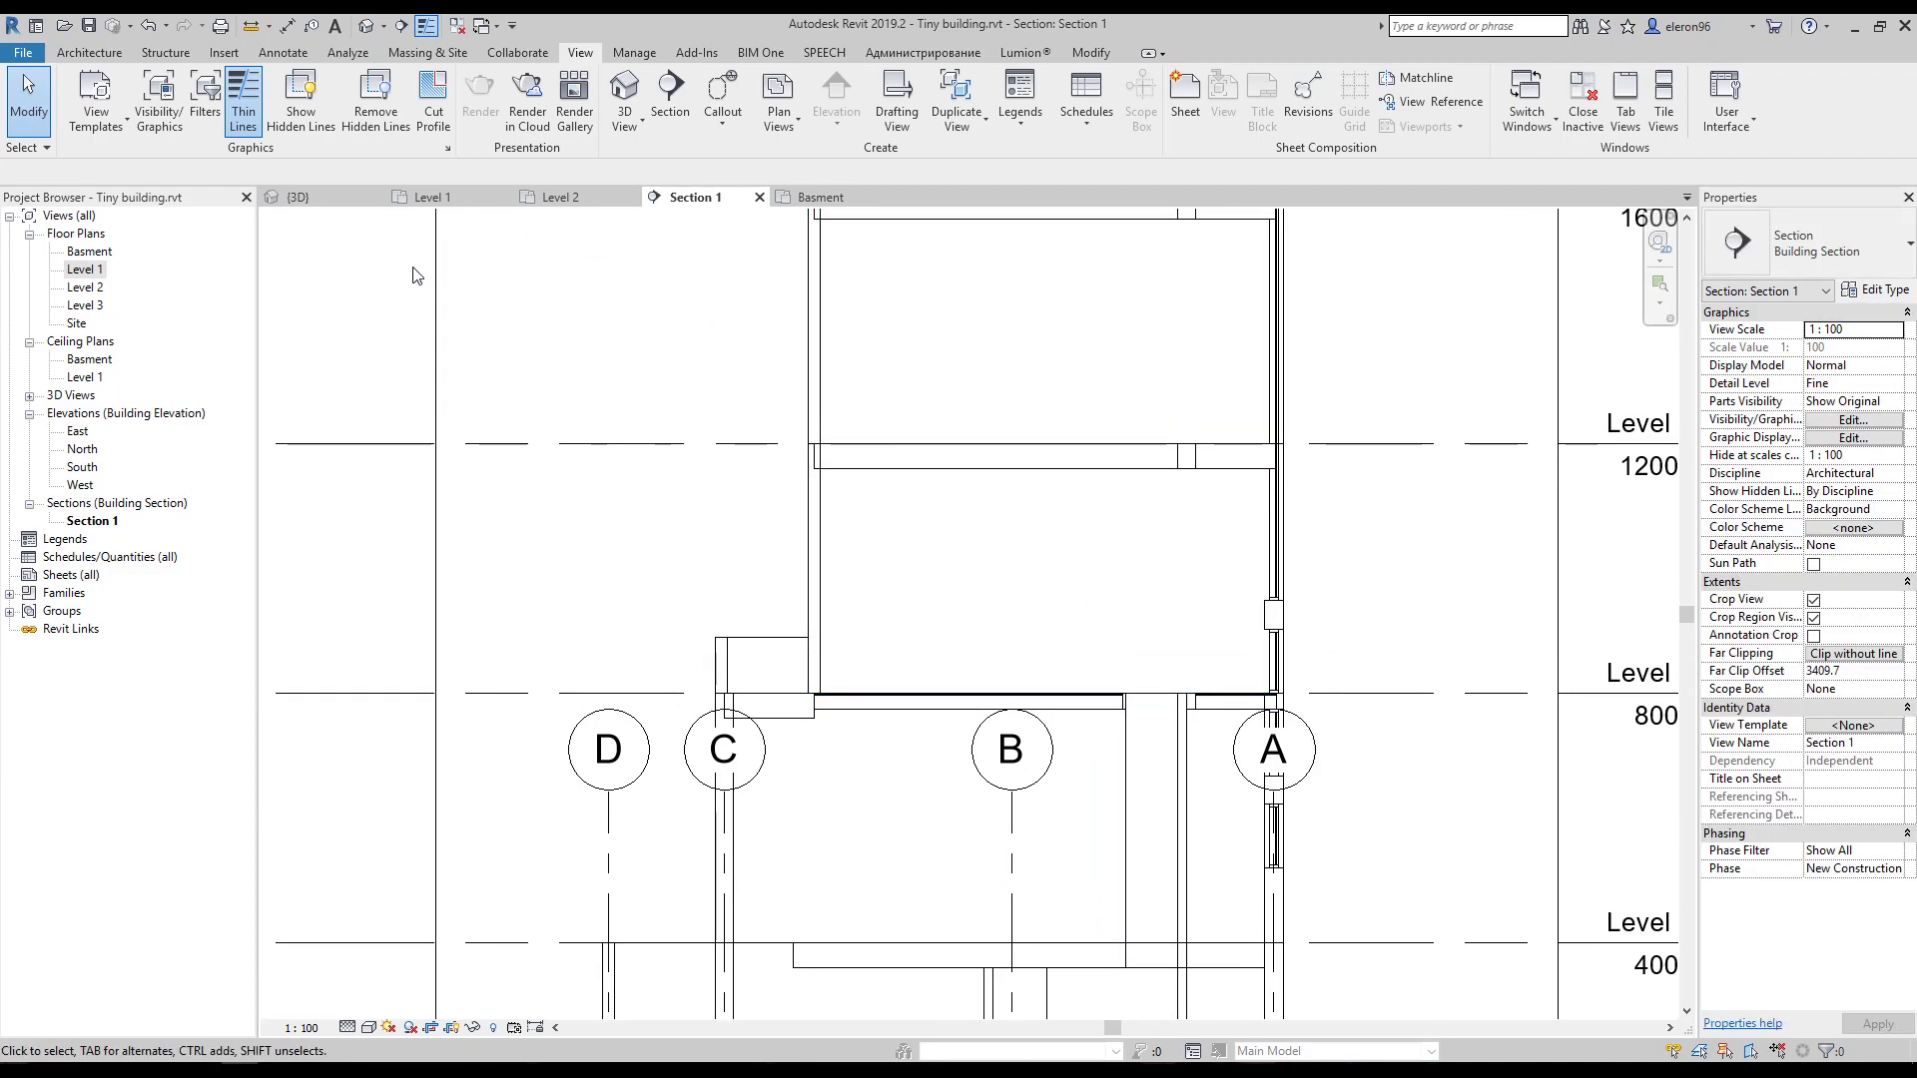
# Open the Level 2 floor plan and set its underlay base level to None.
pyautogui.doubleClick(100, 289)
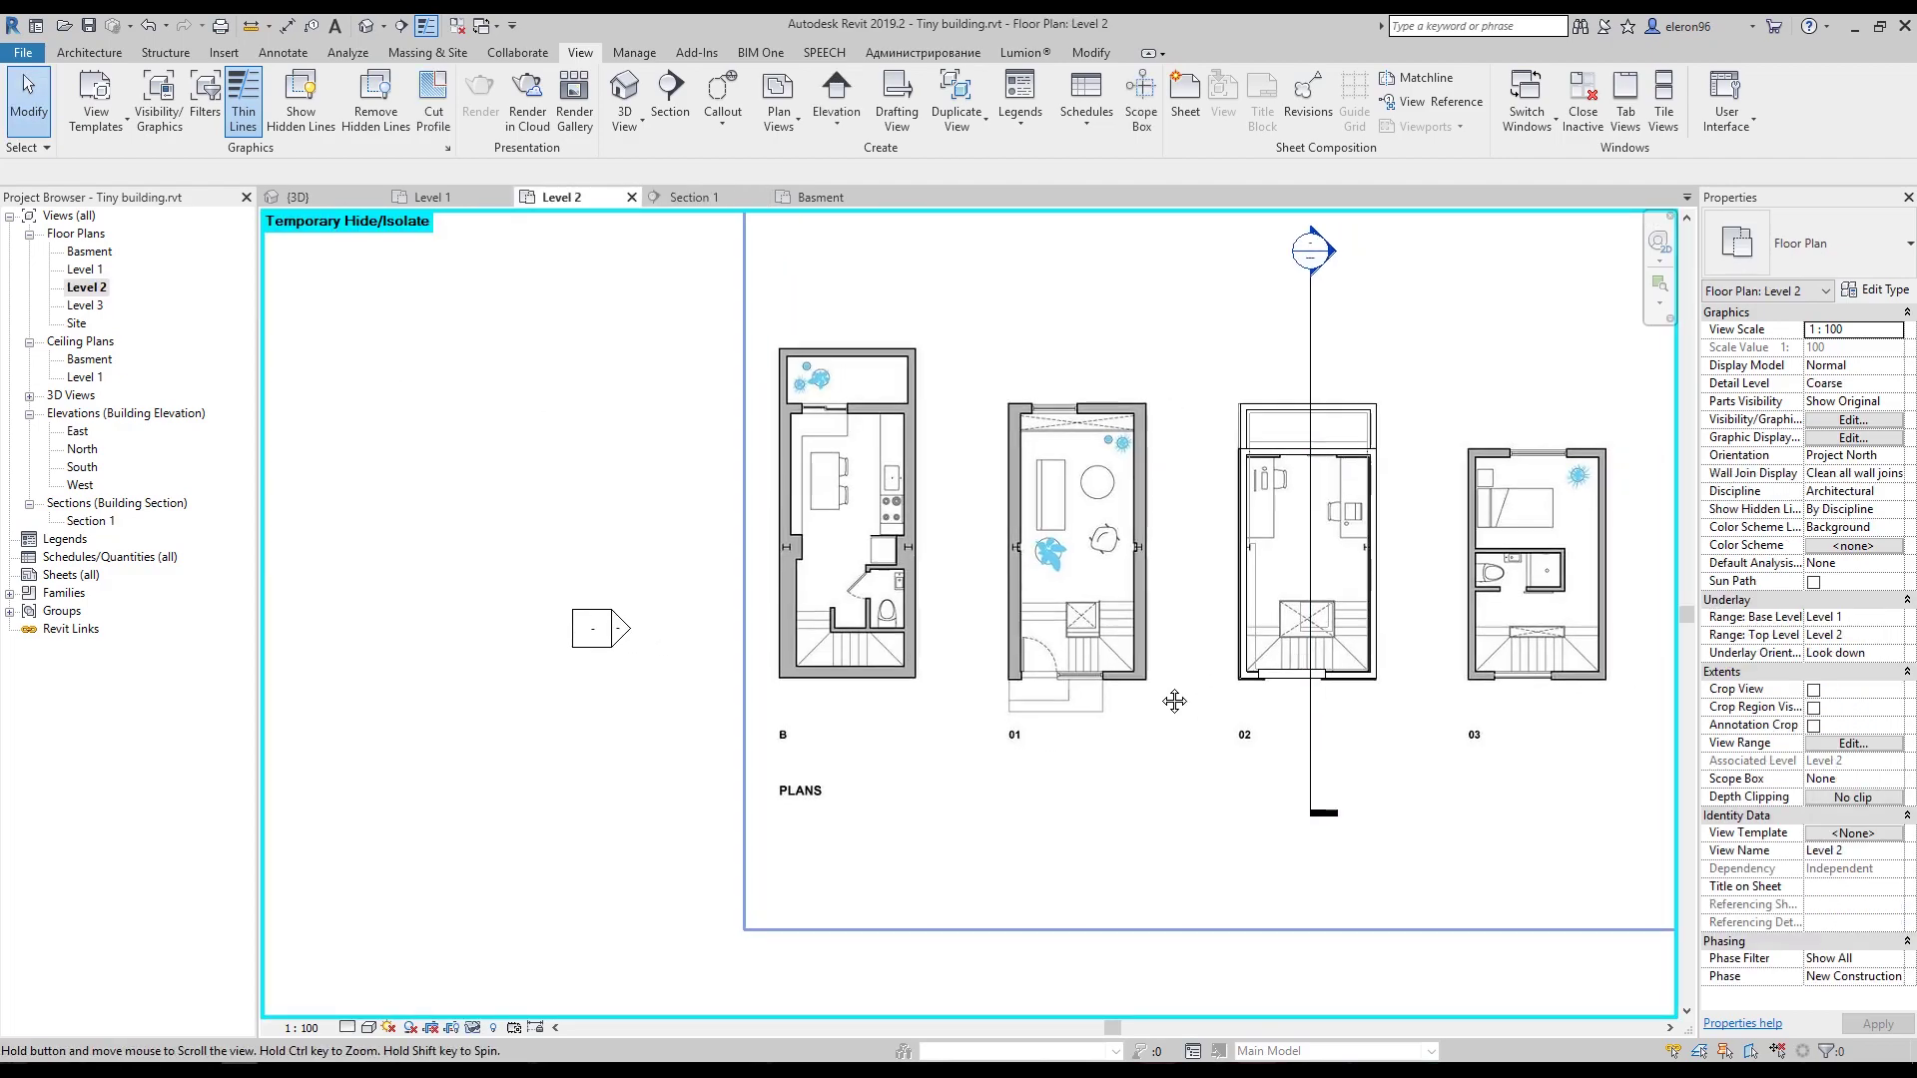
pyautogui.scroll(-4, 1146, 608)
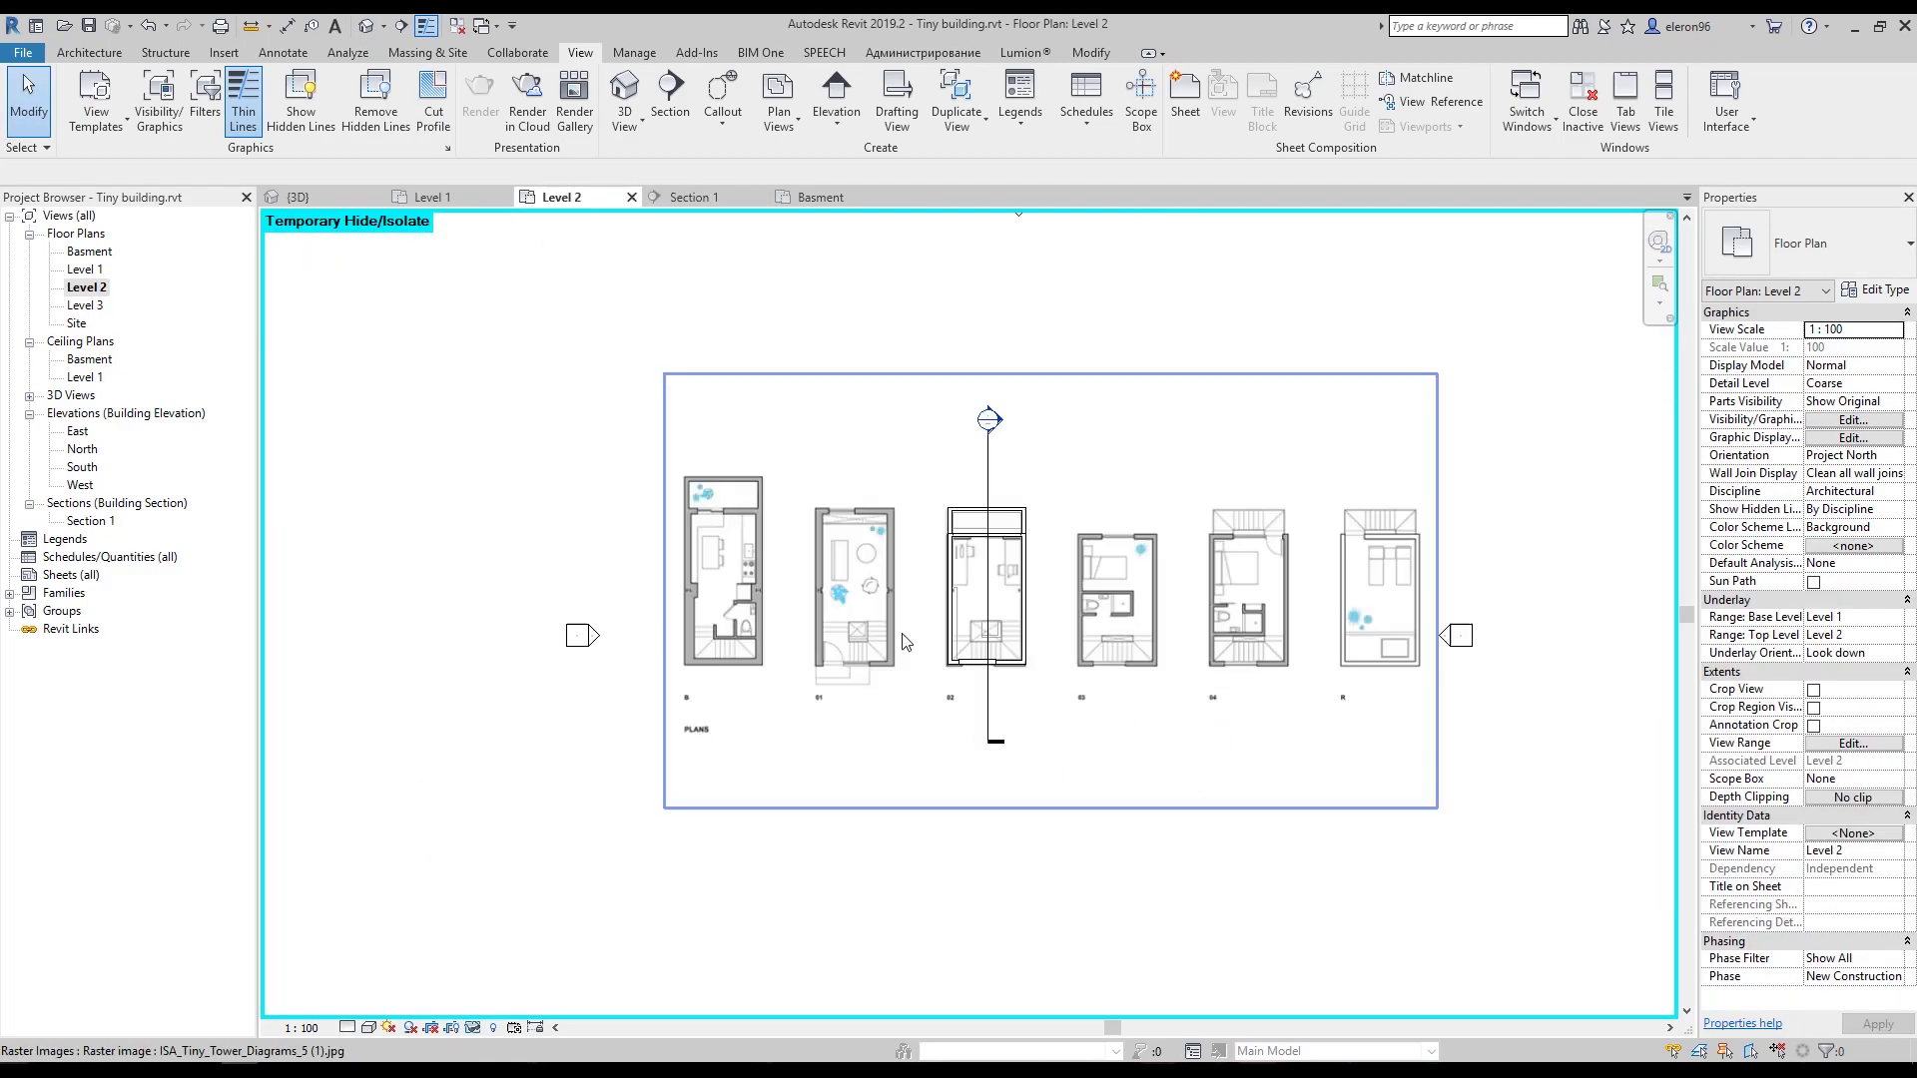
pyautogui.scroll(8, 1003, 611)
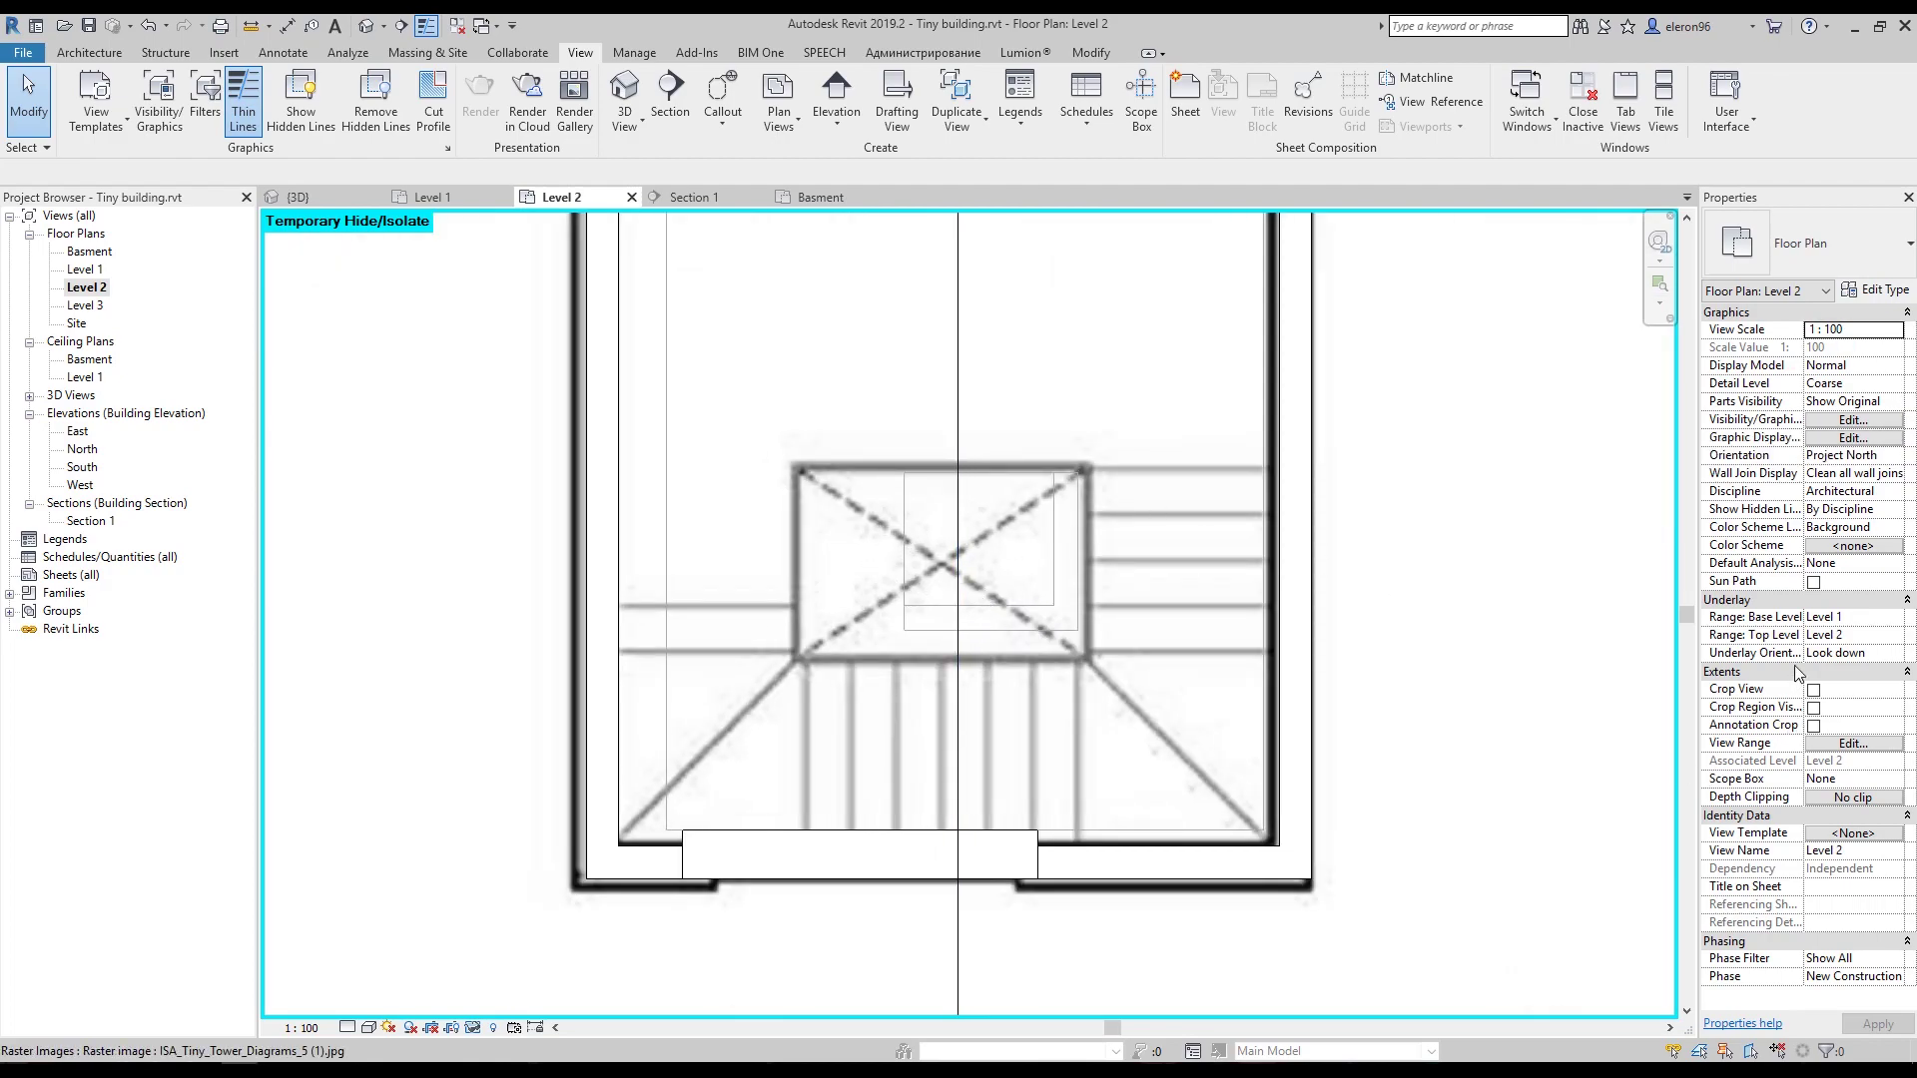
pyautogui.click(1853, 618)
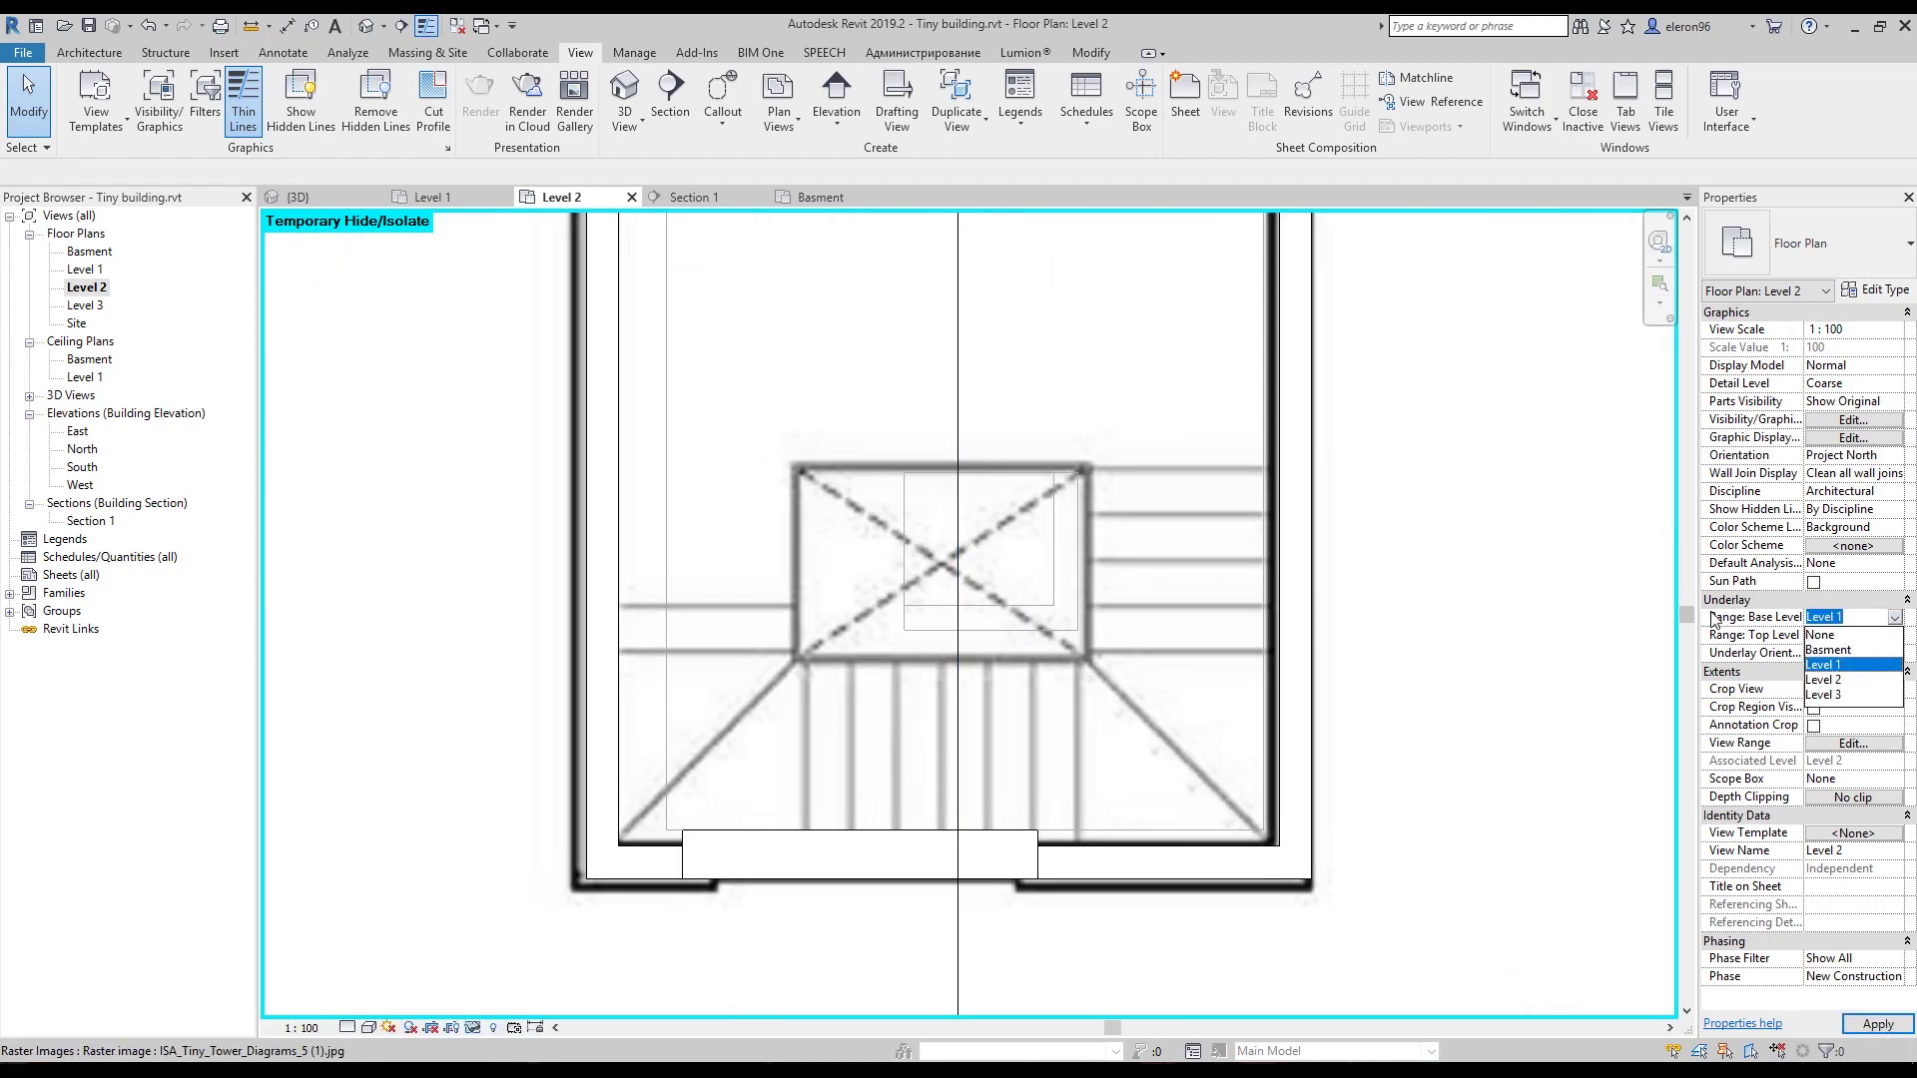
pyautogui.click(1837, 636)
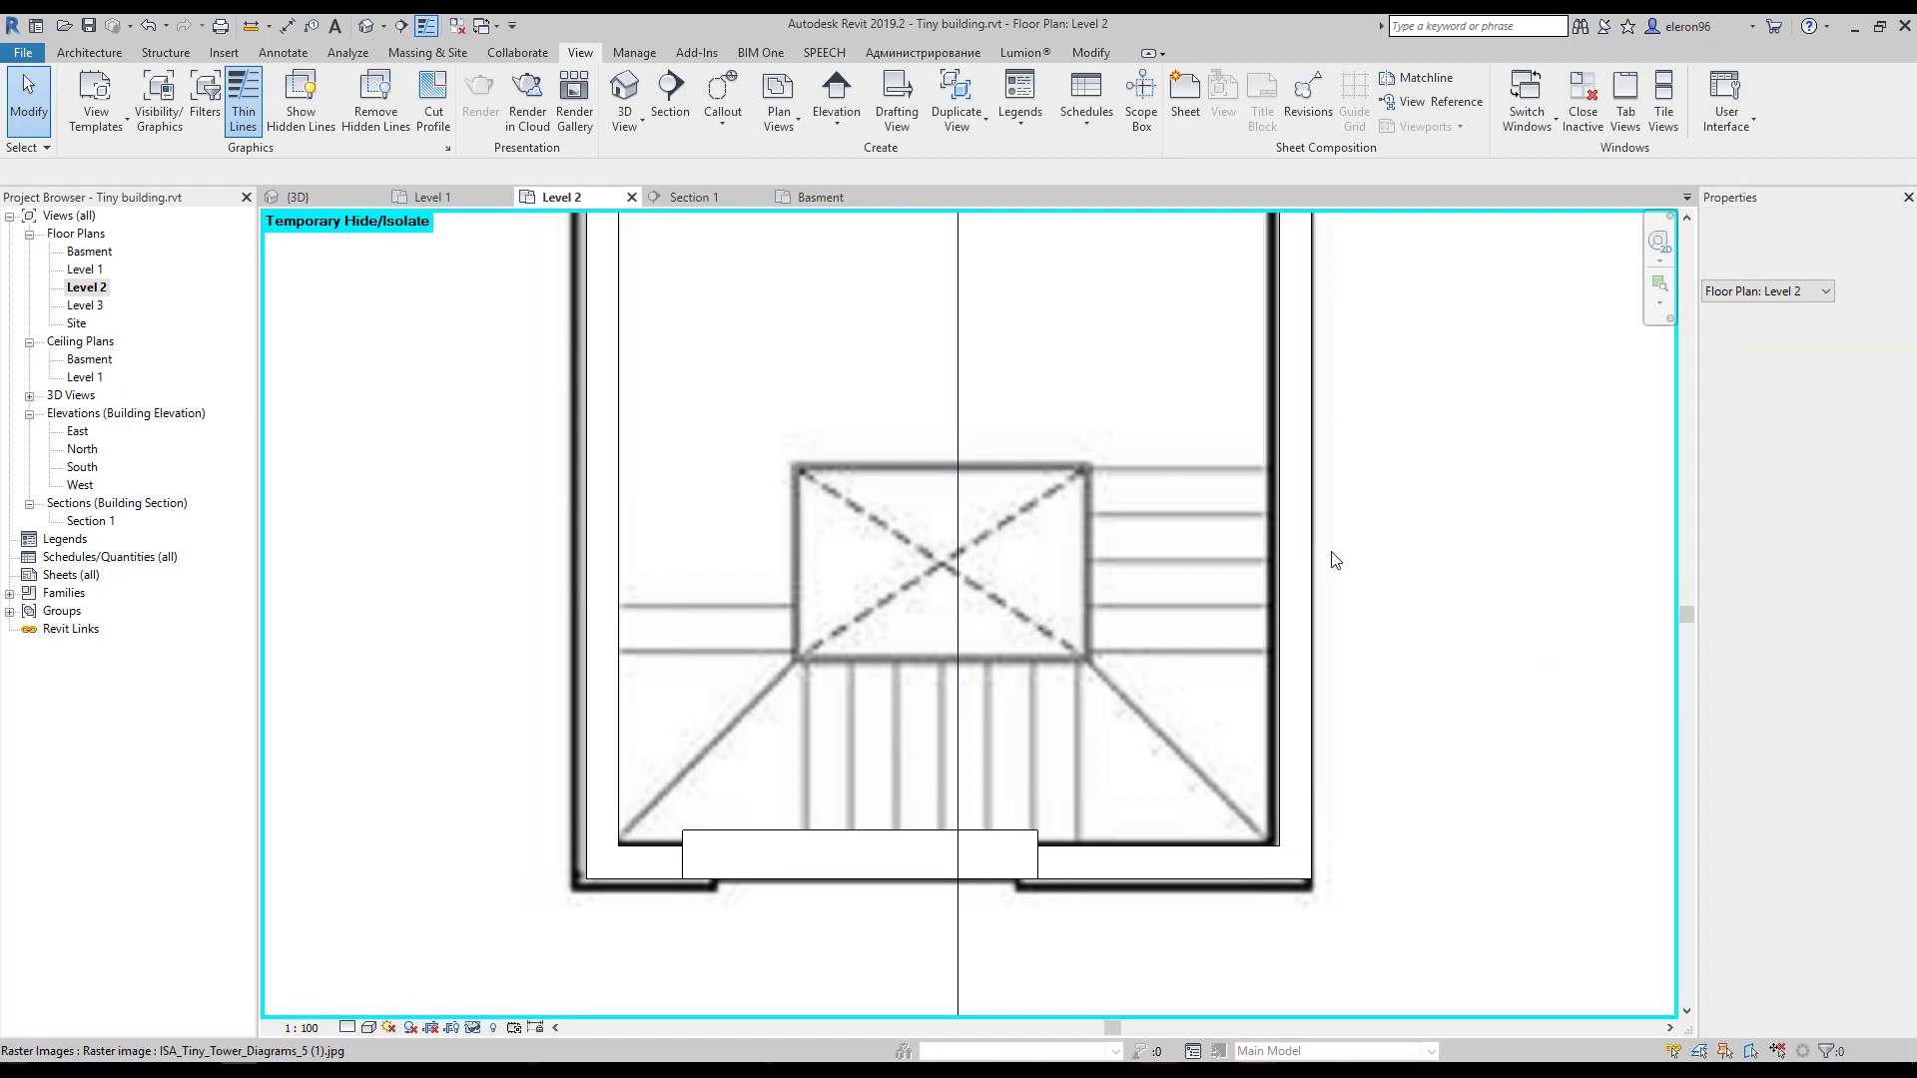
pyautogui.scroll(-6, 1335, 562)
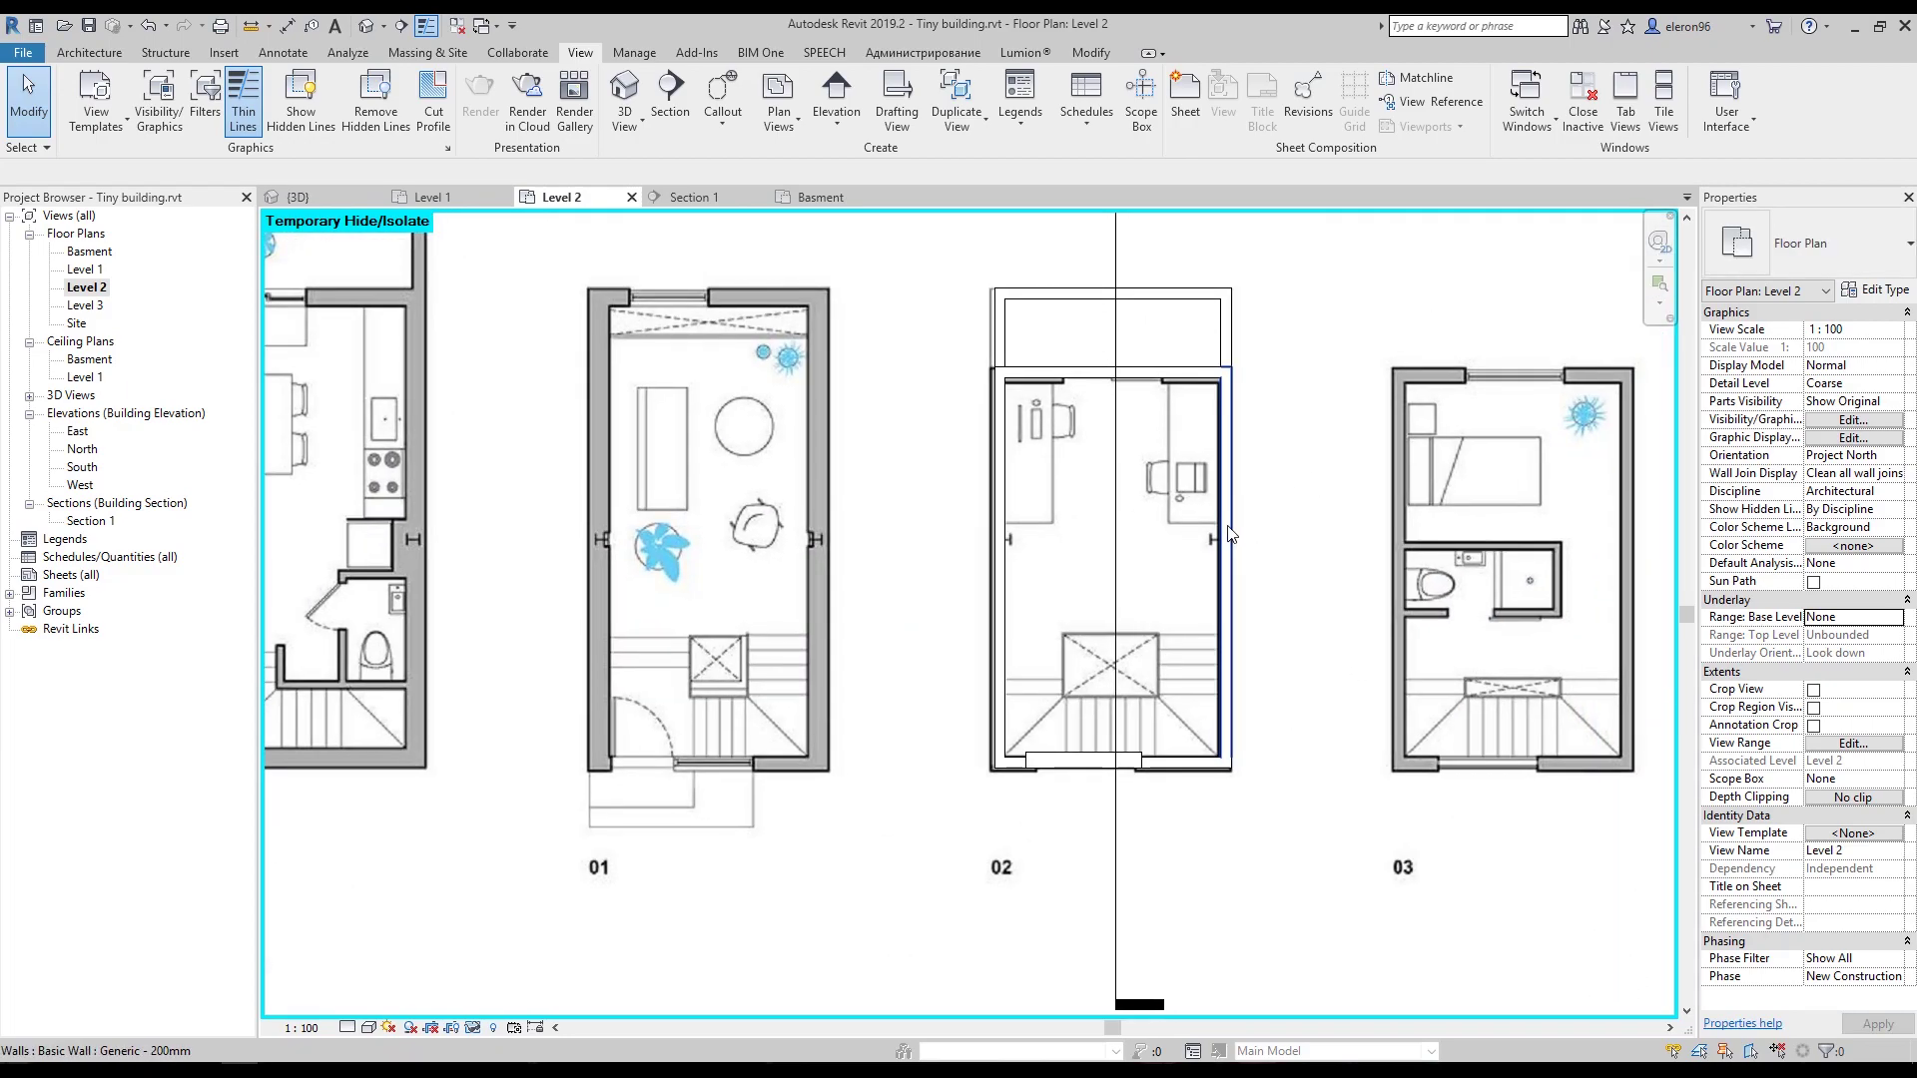
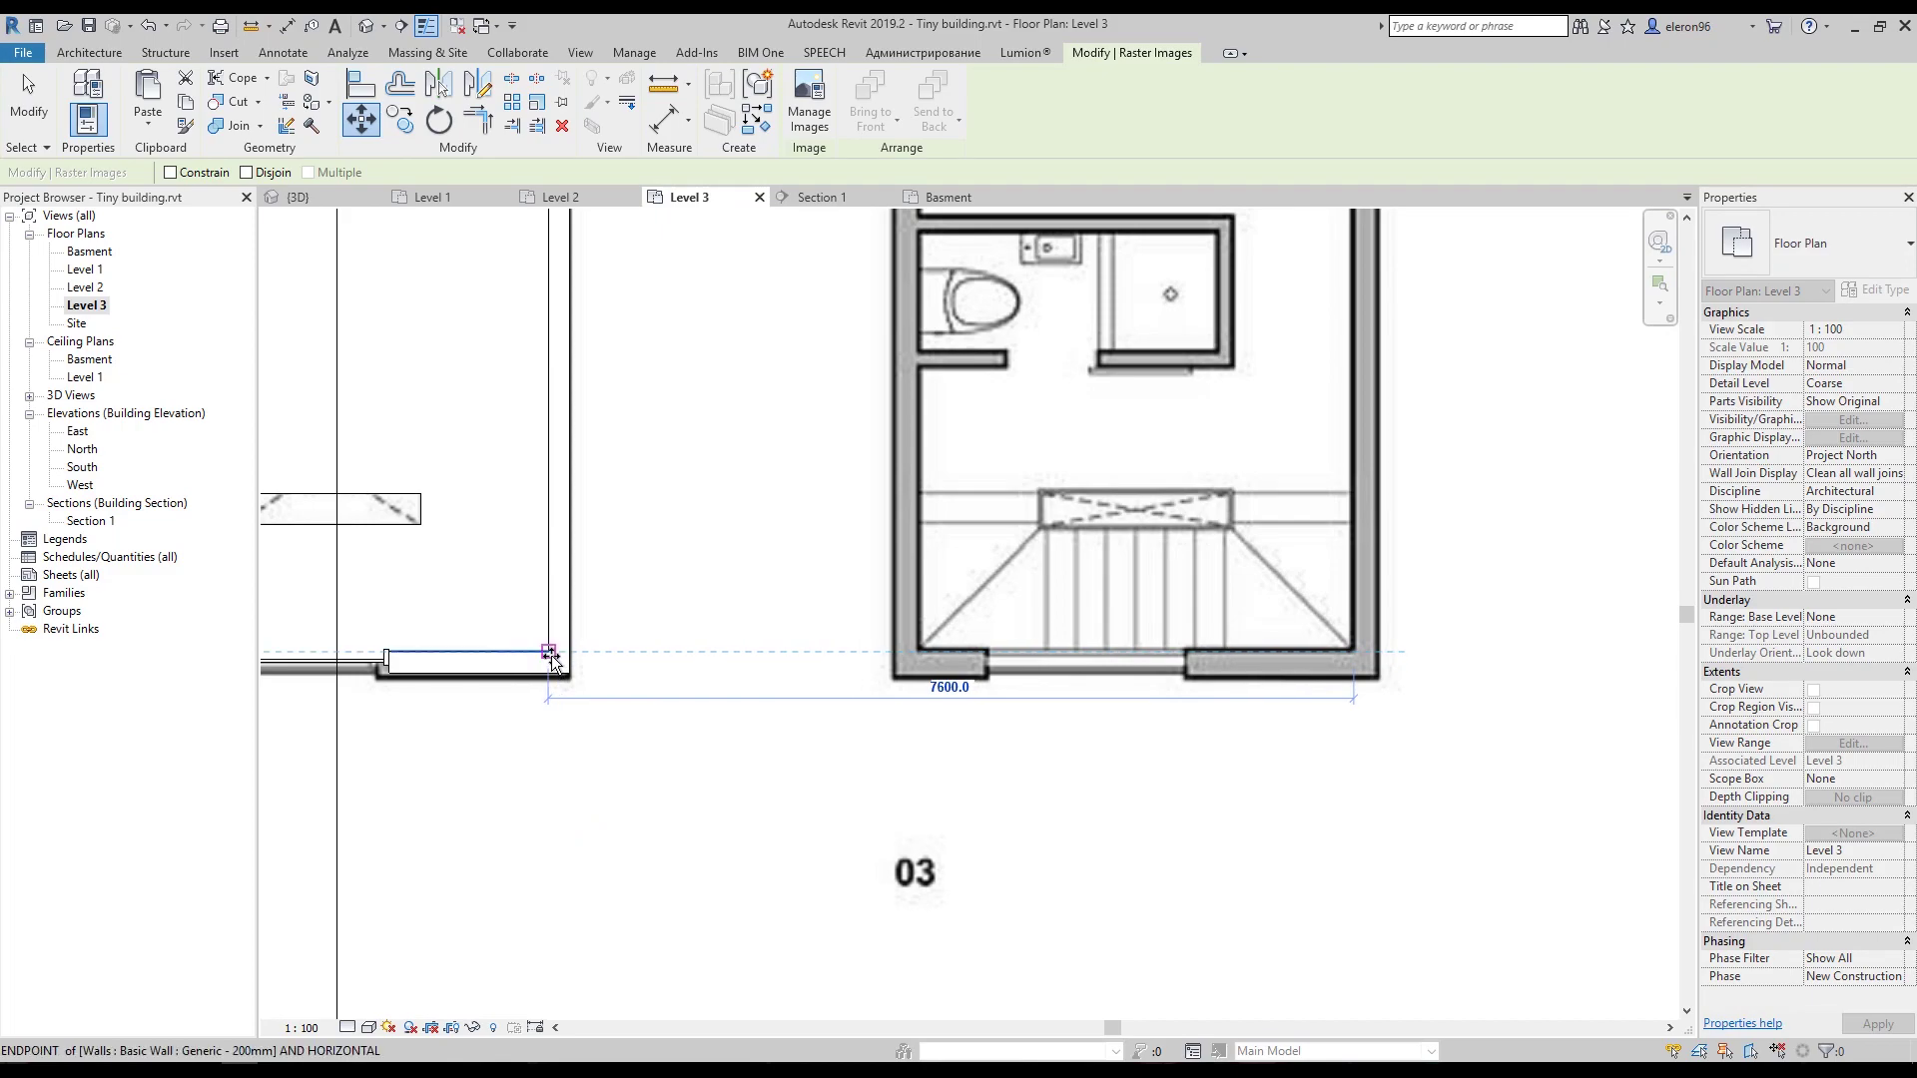
# Place the Level 3 reference image 7600 mm further left so plan 03 aligns with the modelled exterior walls.
pyautogui.click(562, 666)
pyautogui.scroll(-3, 999, 609)
pyautogui.moveTo(999, 609); pyautogui.dragTo(1124, 628, button='middle')
pyautogui.press('Escape')
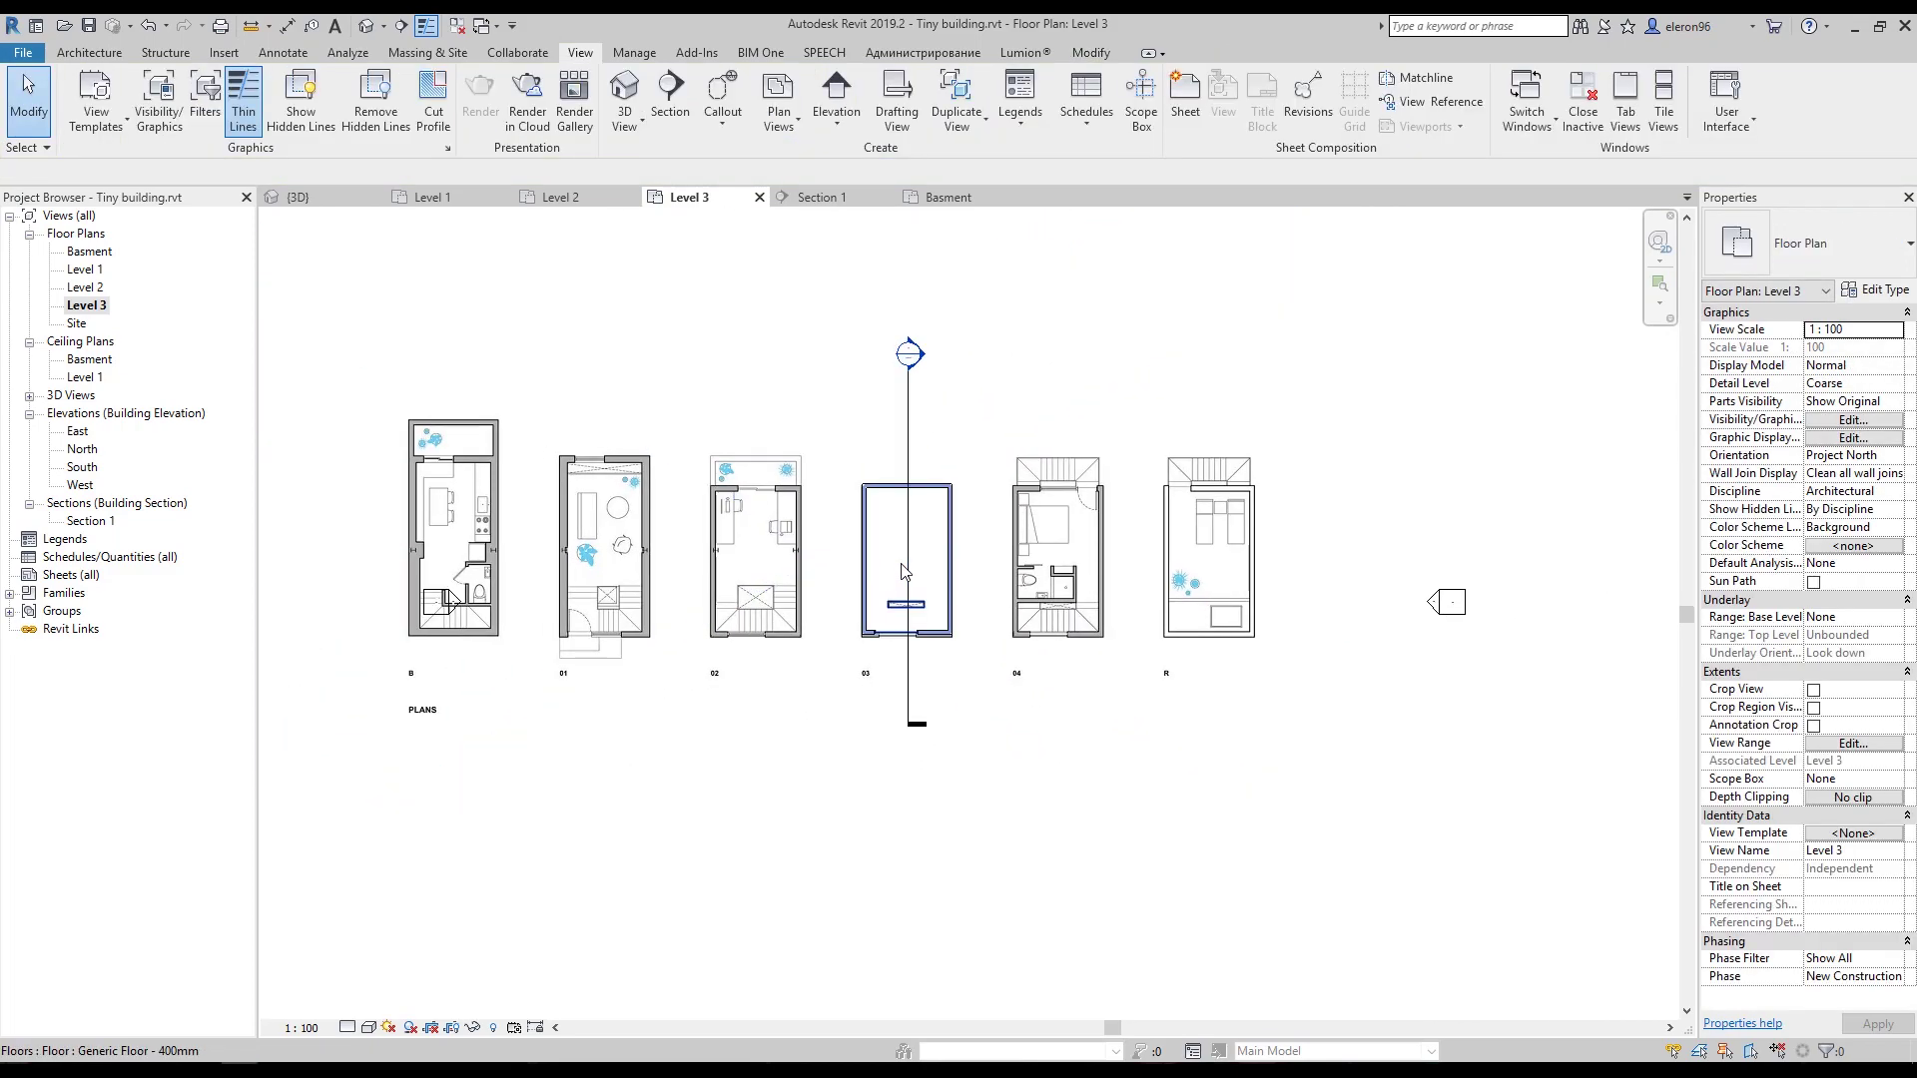
# Temporarily hide the Level 3 floor to expose the bathroom layout on plan 03 underneath.
pyautogui.click(929, 565)
pyautogui.press('h')
pyautogui.press('h')
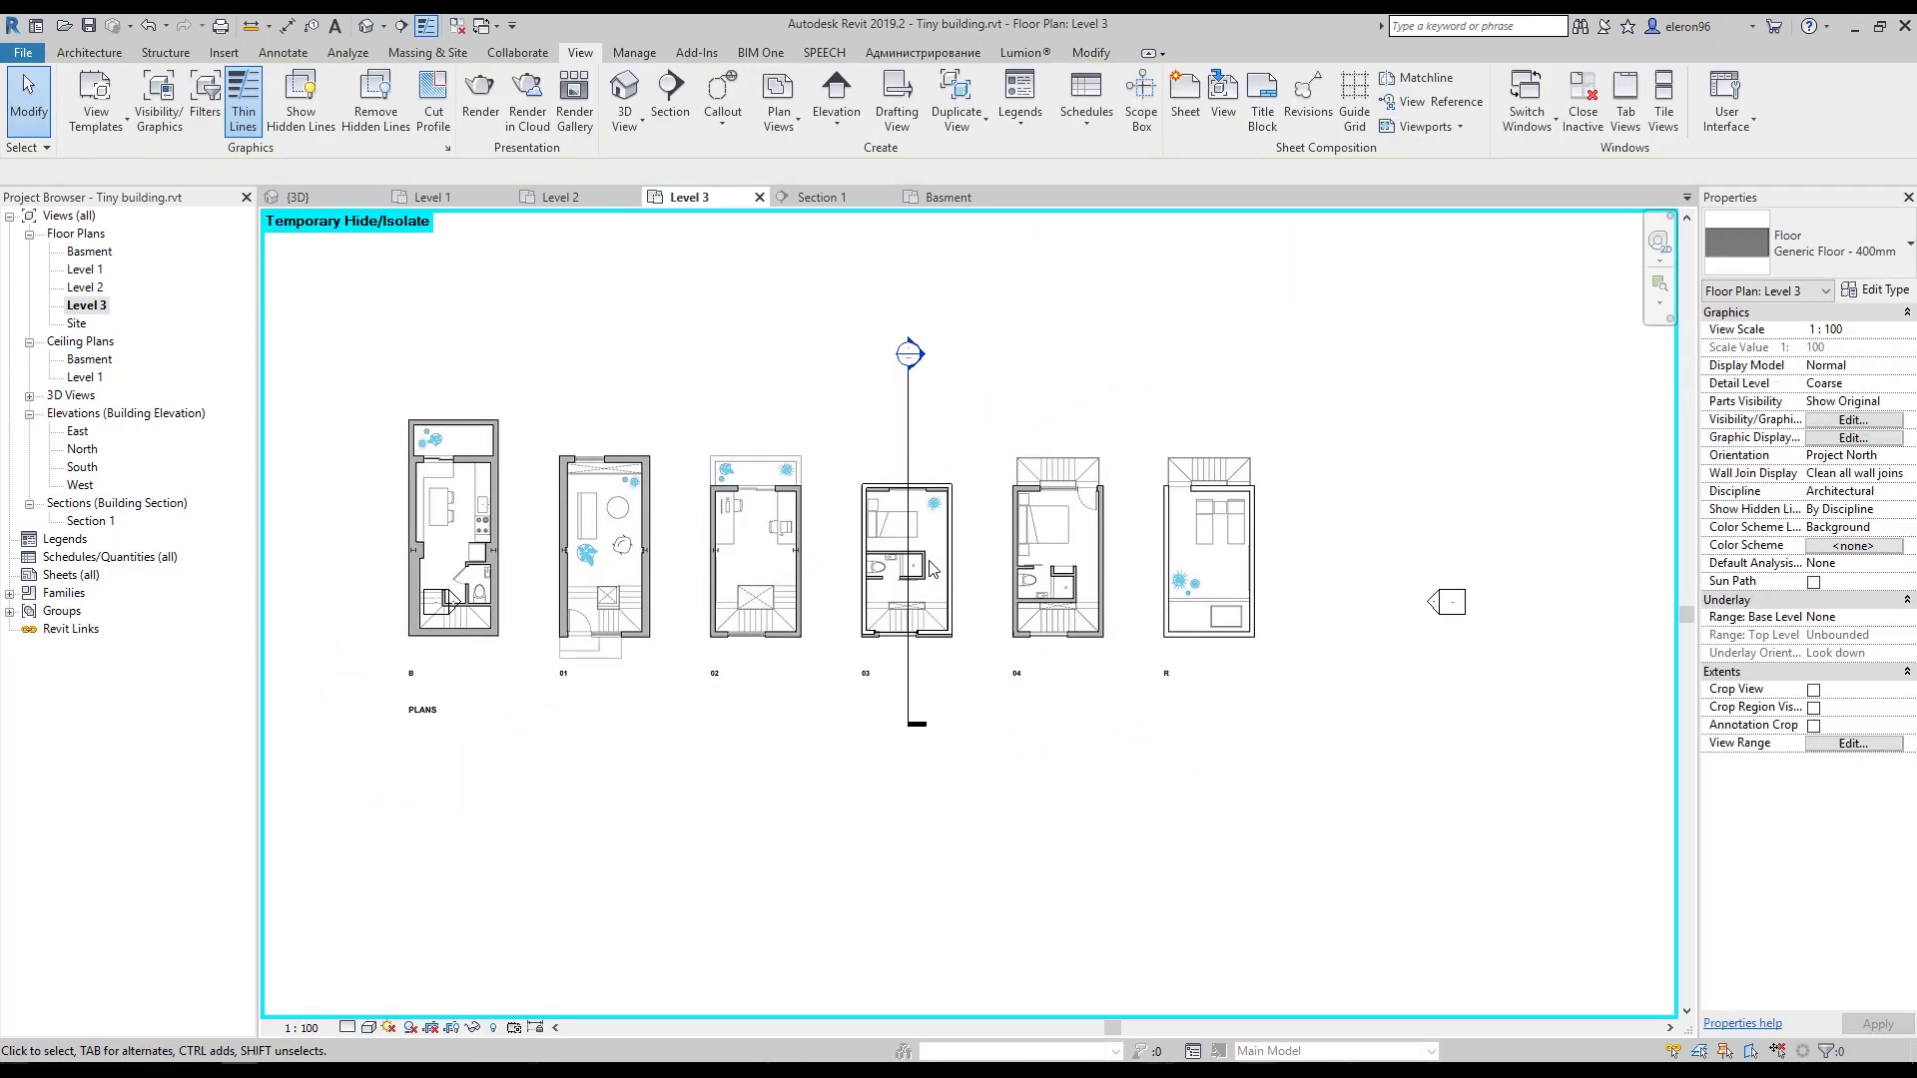
pyautogui.scroll(8, 879, 553)
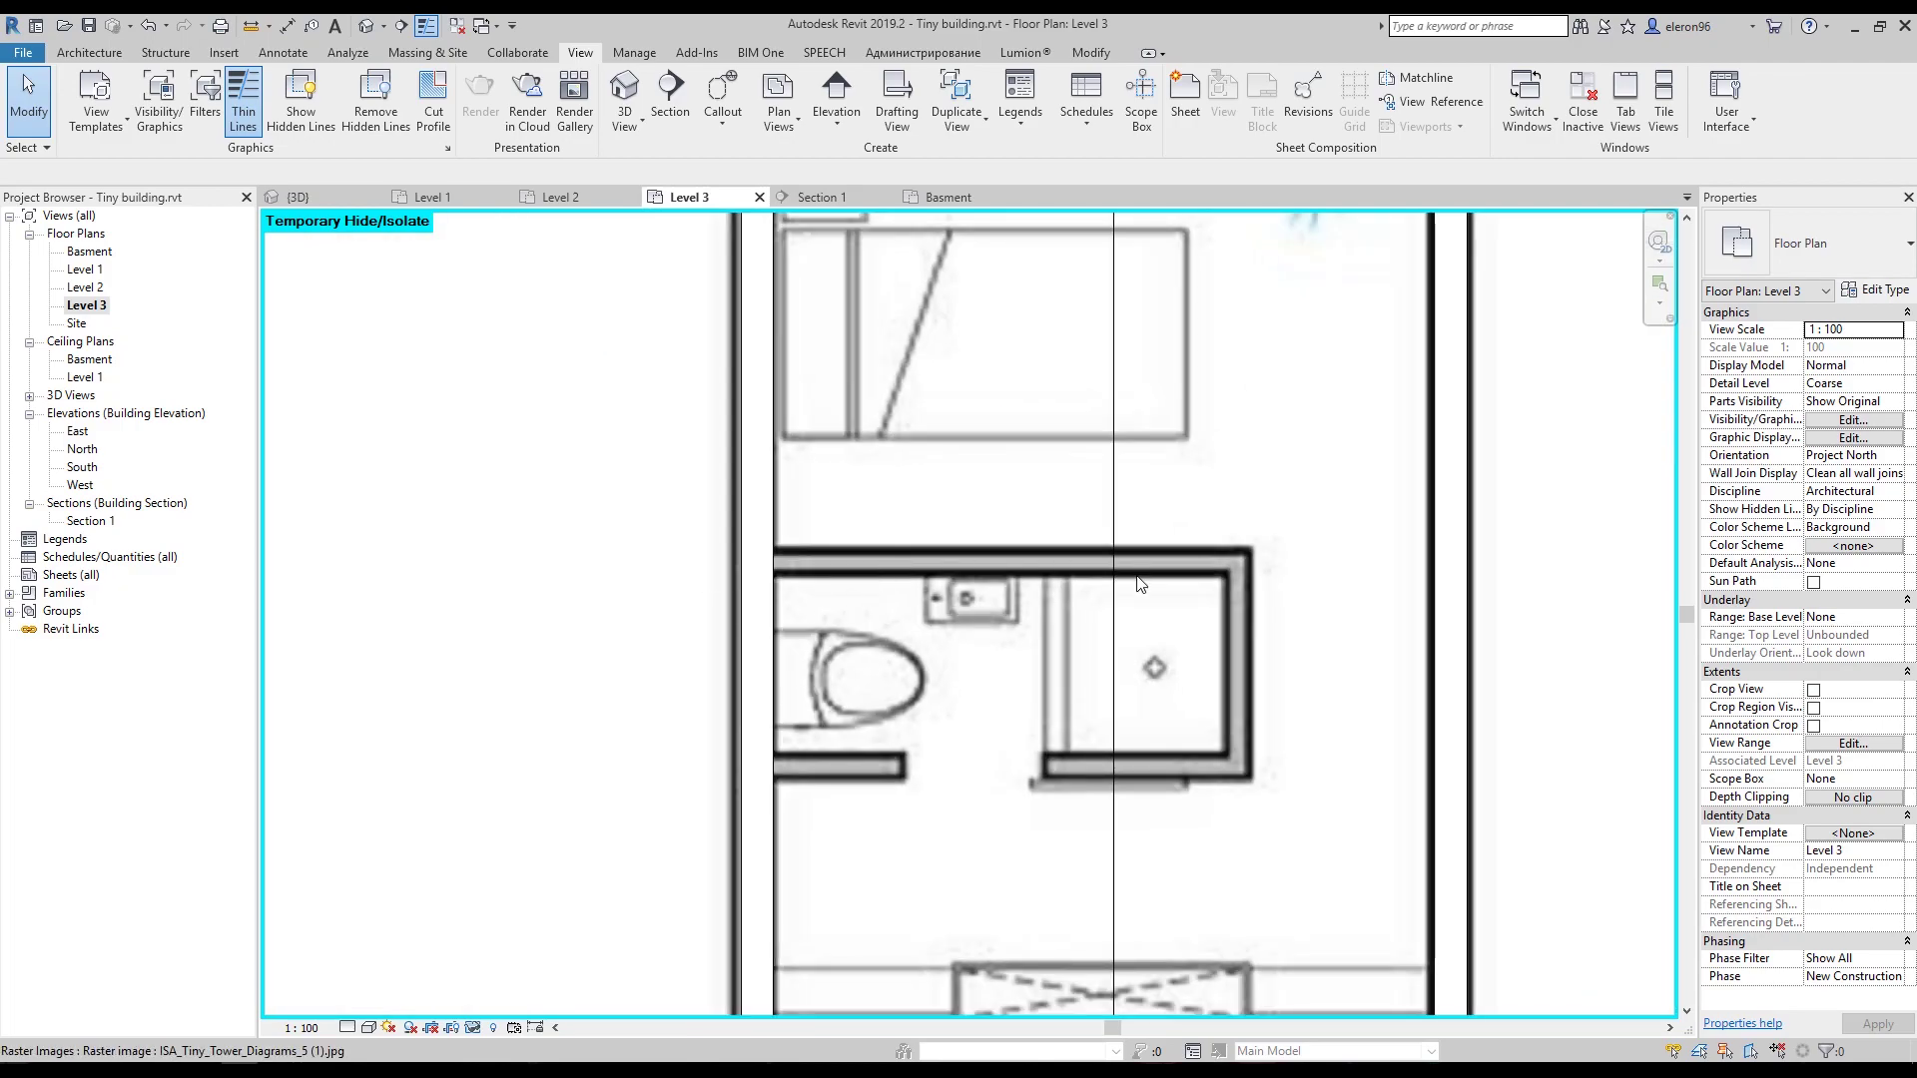
pyautogui.click(88, 52)
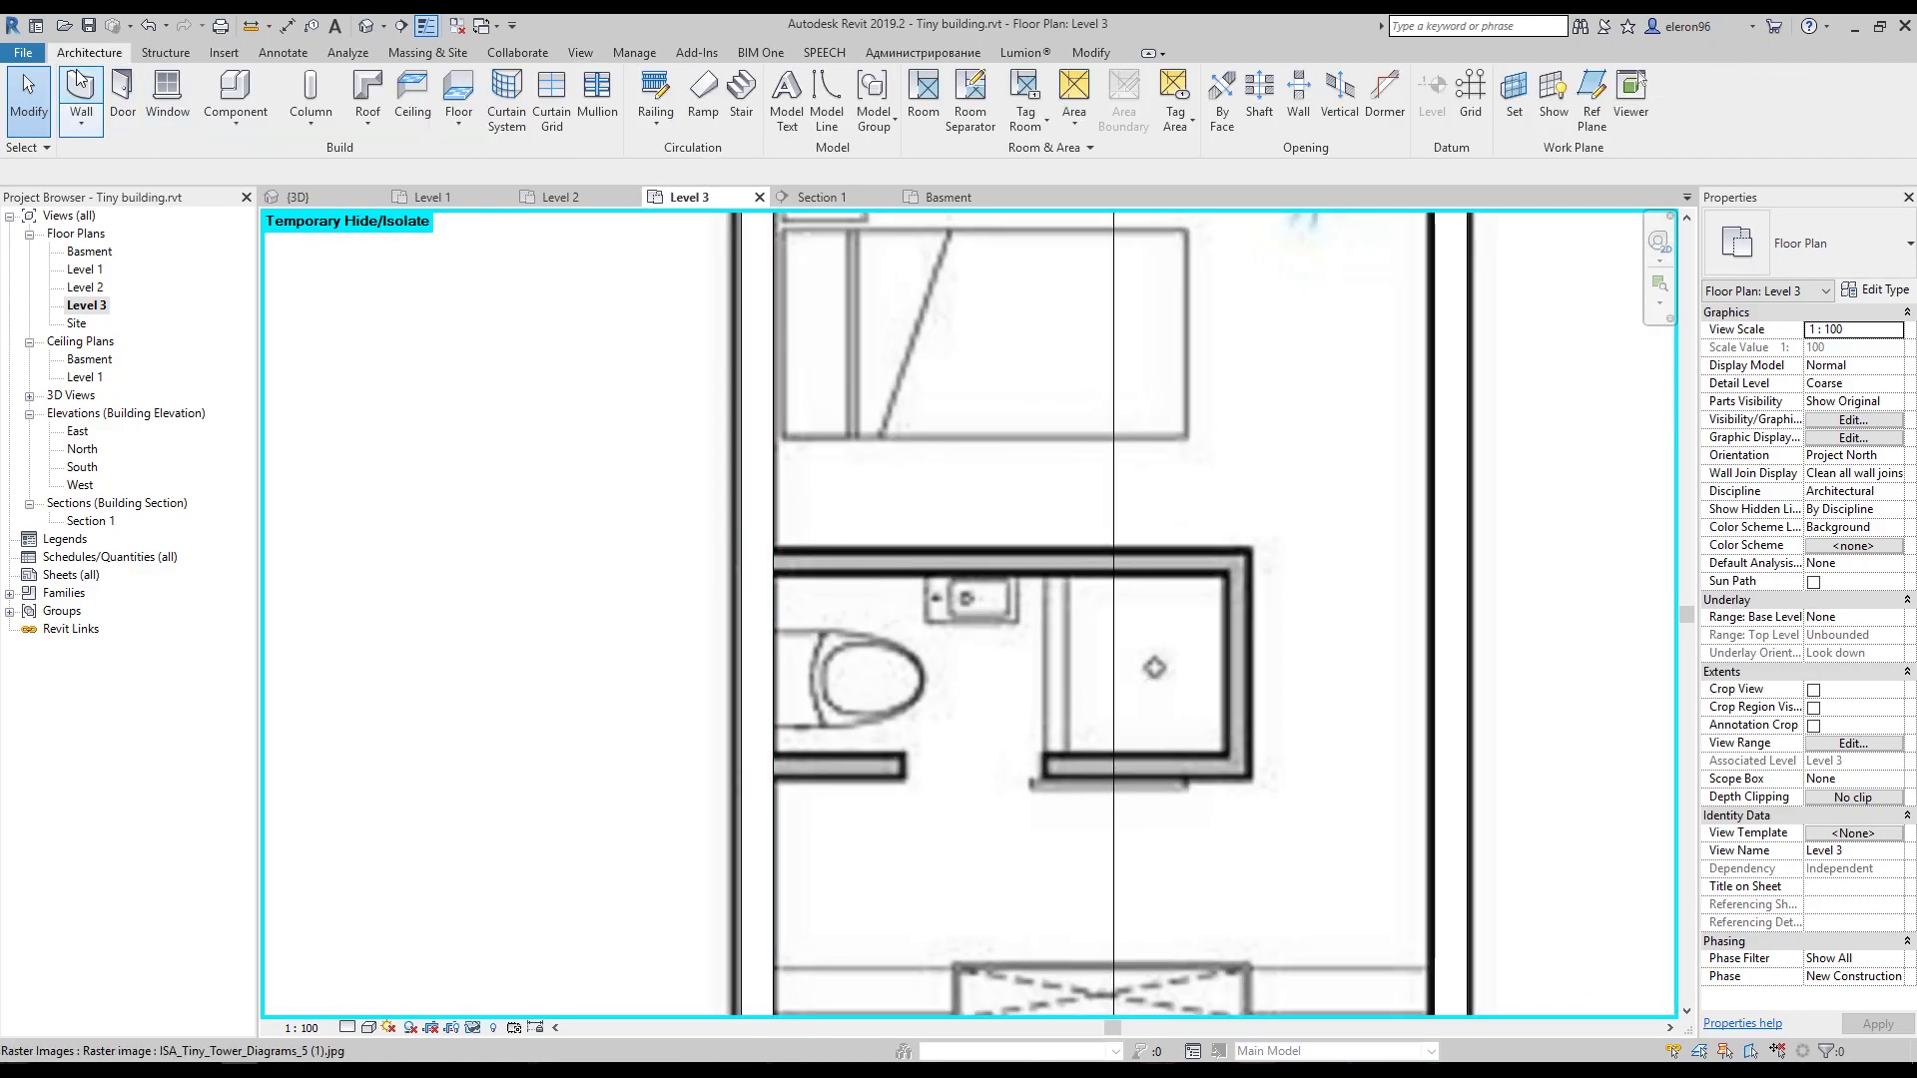
pyautogui.click(76, 92)
pyautogui.press('Escape')
pyautogui.press('Escape')
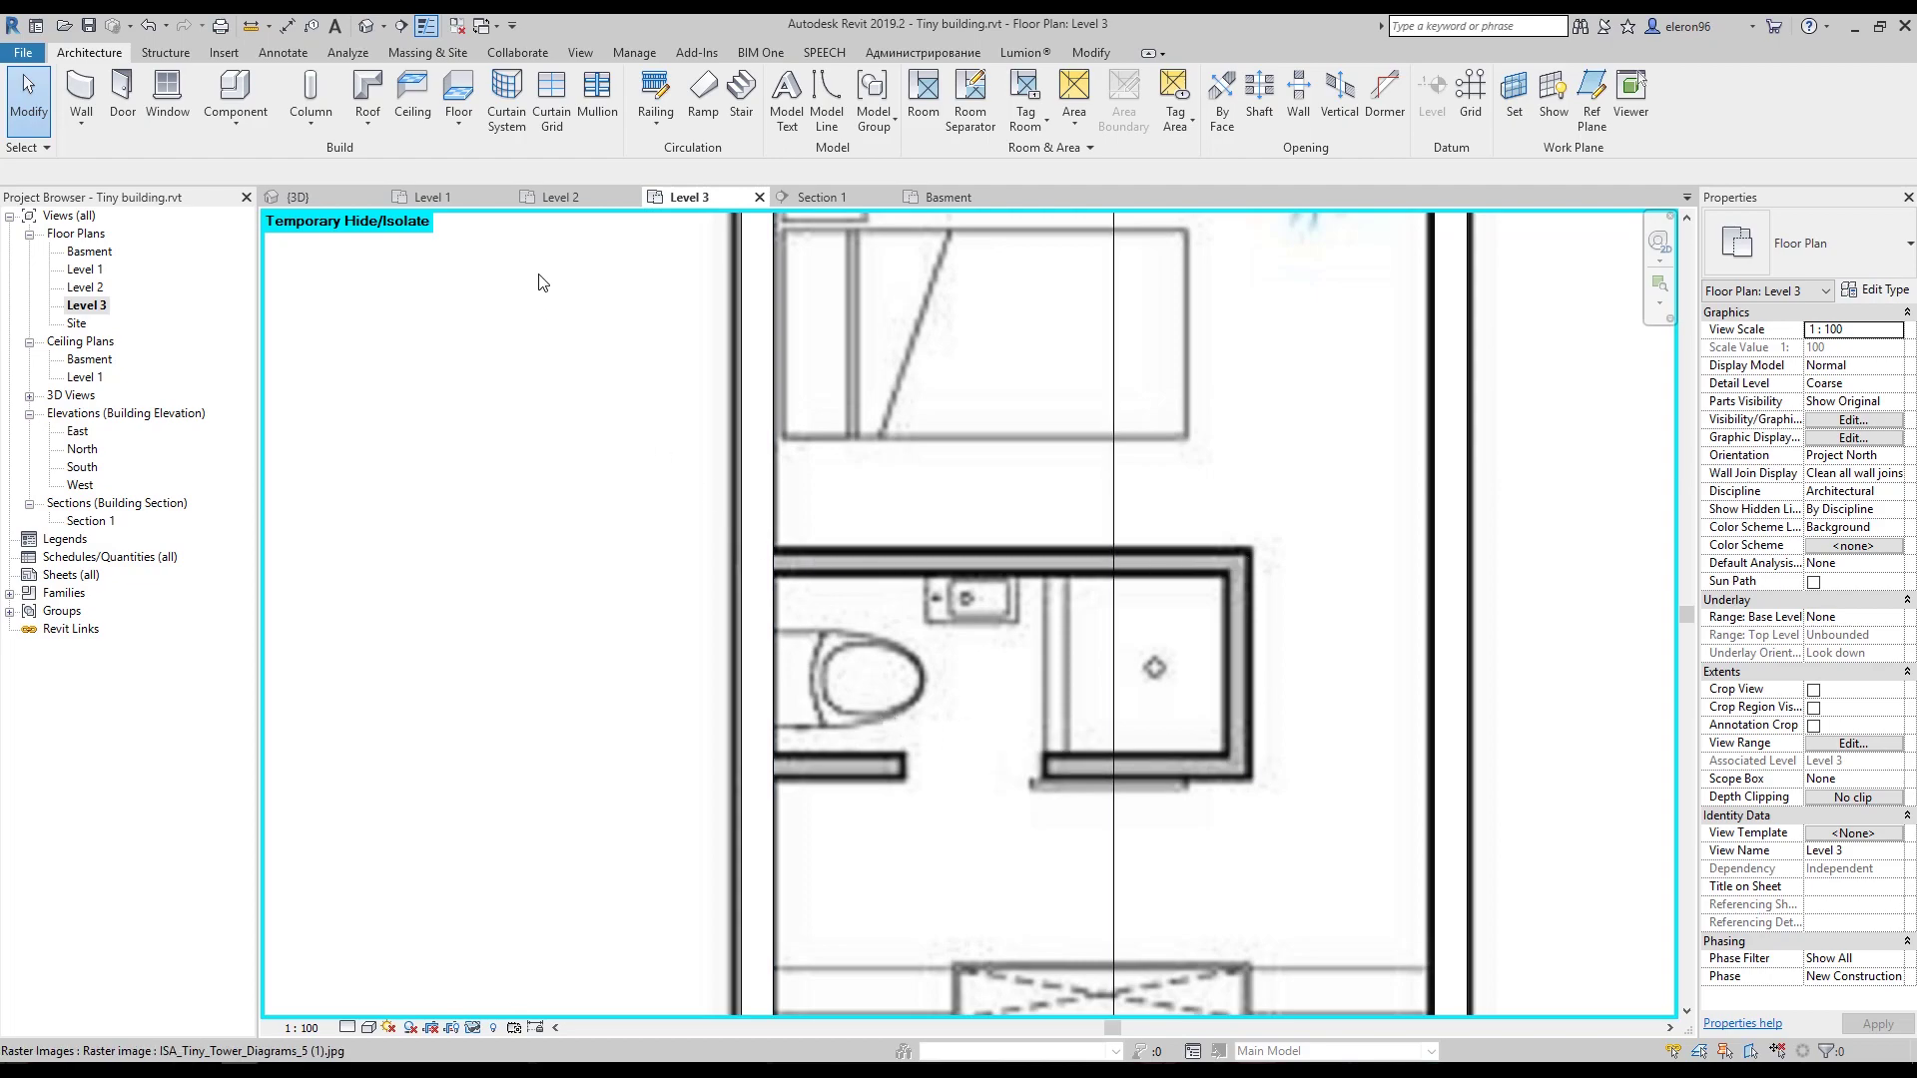
pyautogui.moveTo(1008, 556); pyautogui.dragTo(757, 436, button='middle')
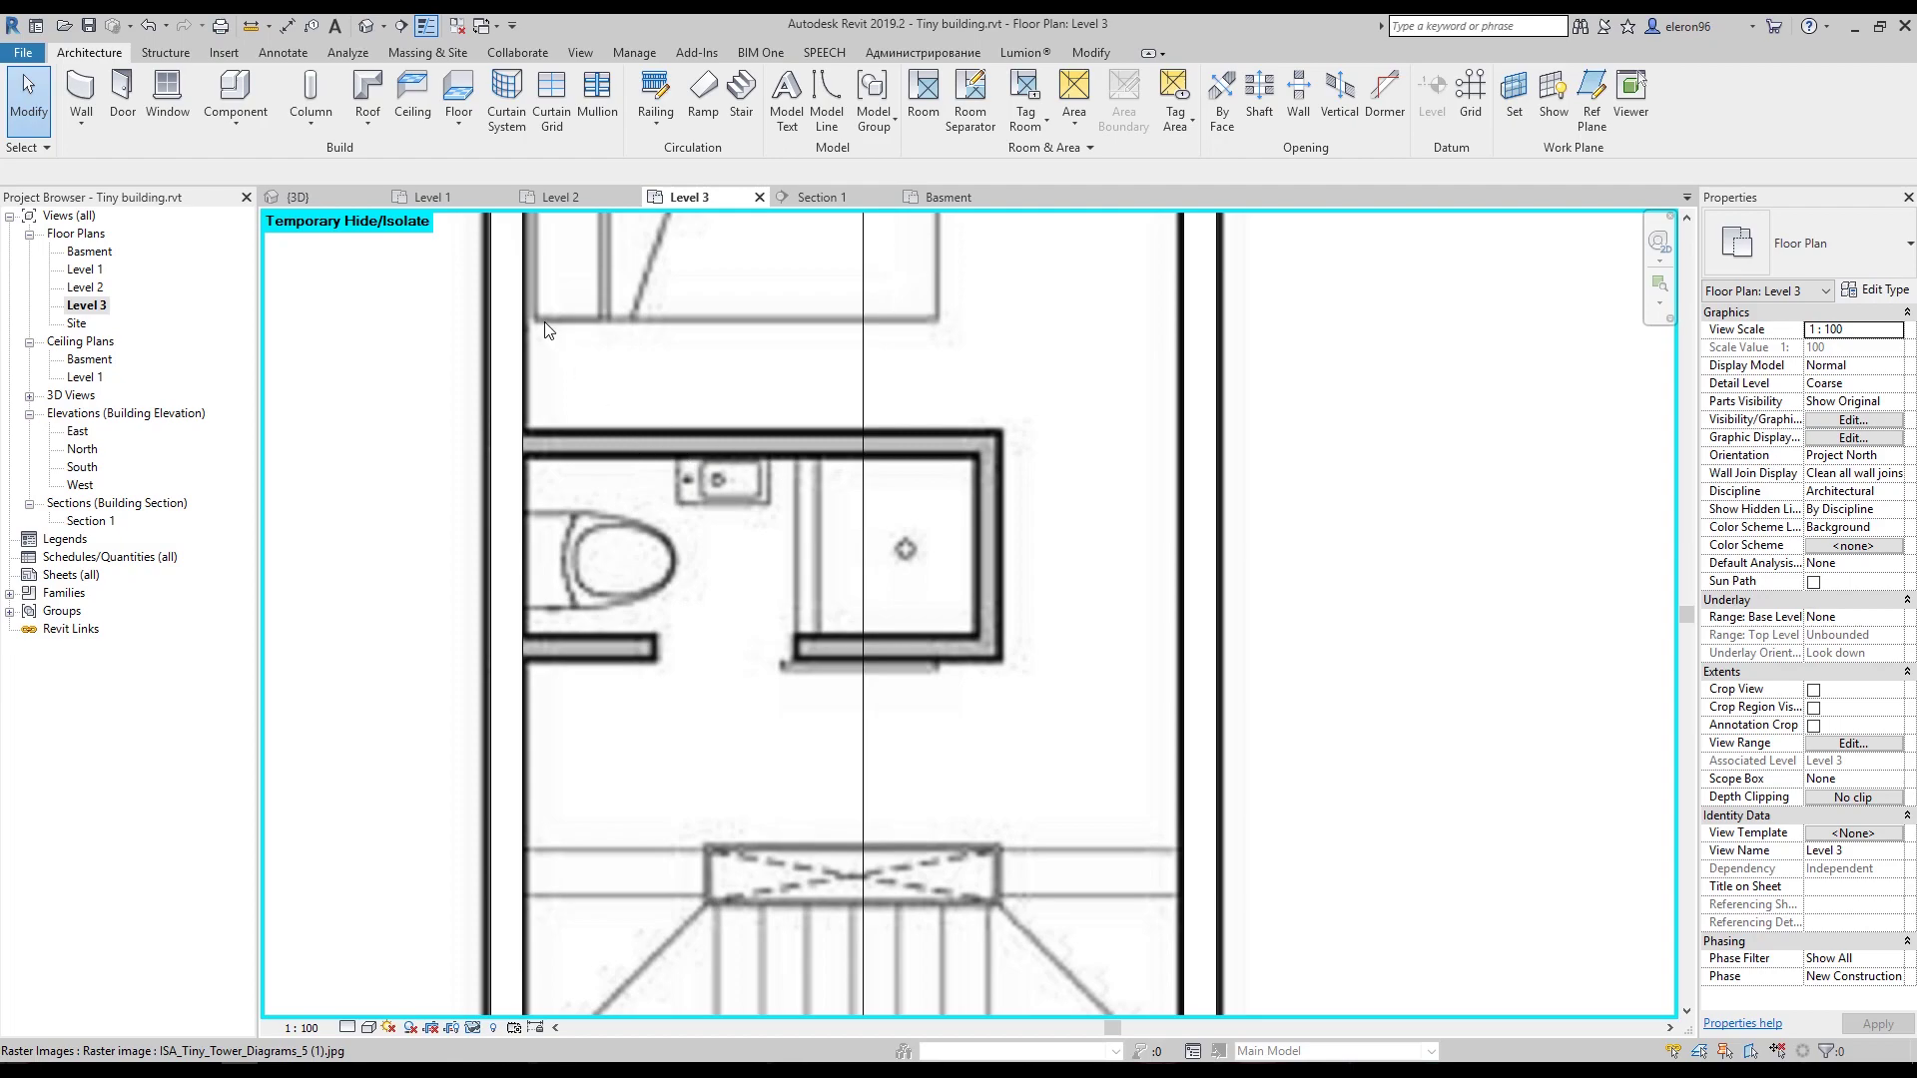
# Draw Level 3's upper, right and lower bathroom walls, about 2940 by 1300 mm, in the Generic - 150mm type of Level 1's shaft wall.
pyautogui.click(451, 198)
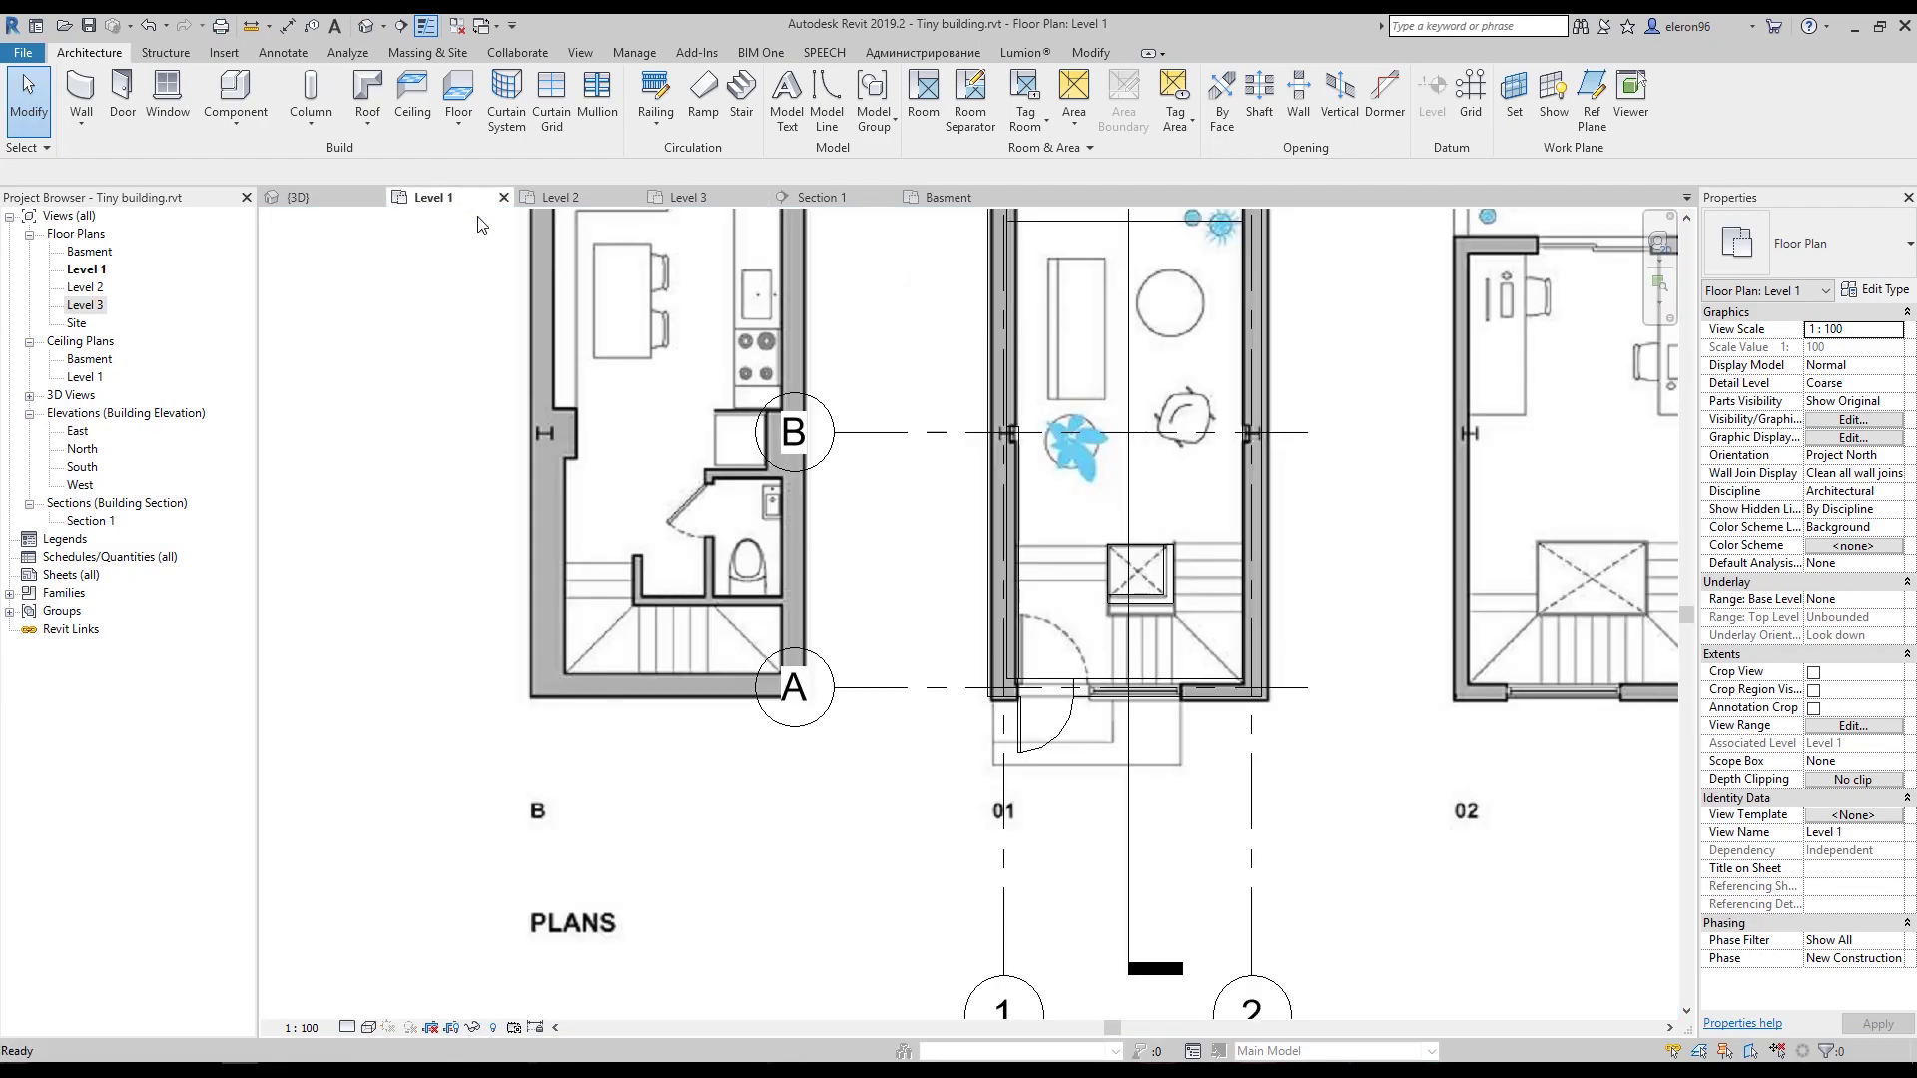
pyautogui.moveTo(1103, 472); pyautogui.dragTo(1128, 550, button='middle')
pyautogui.click(1188, 683)
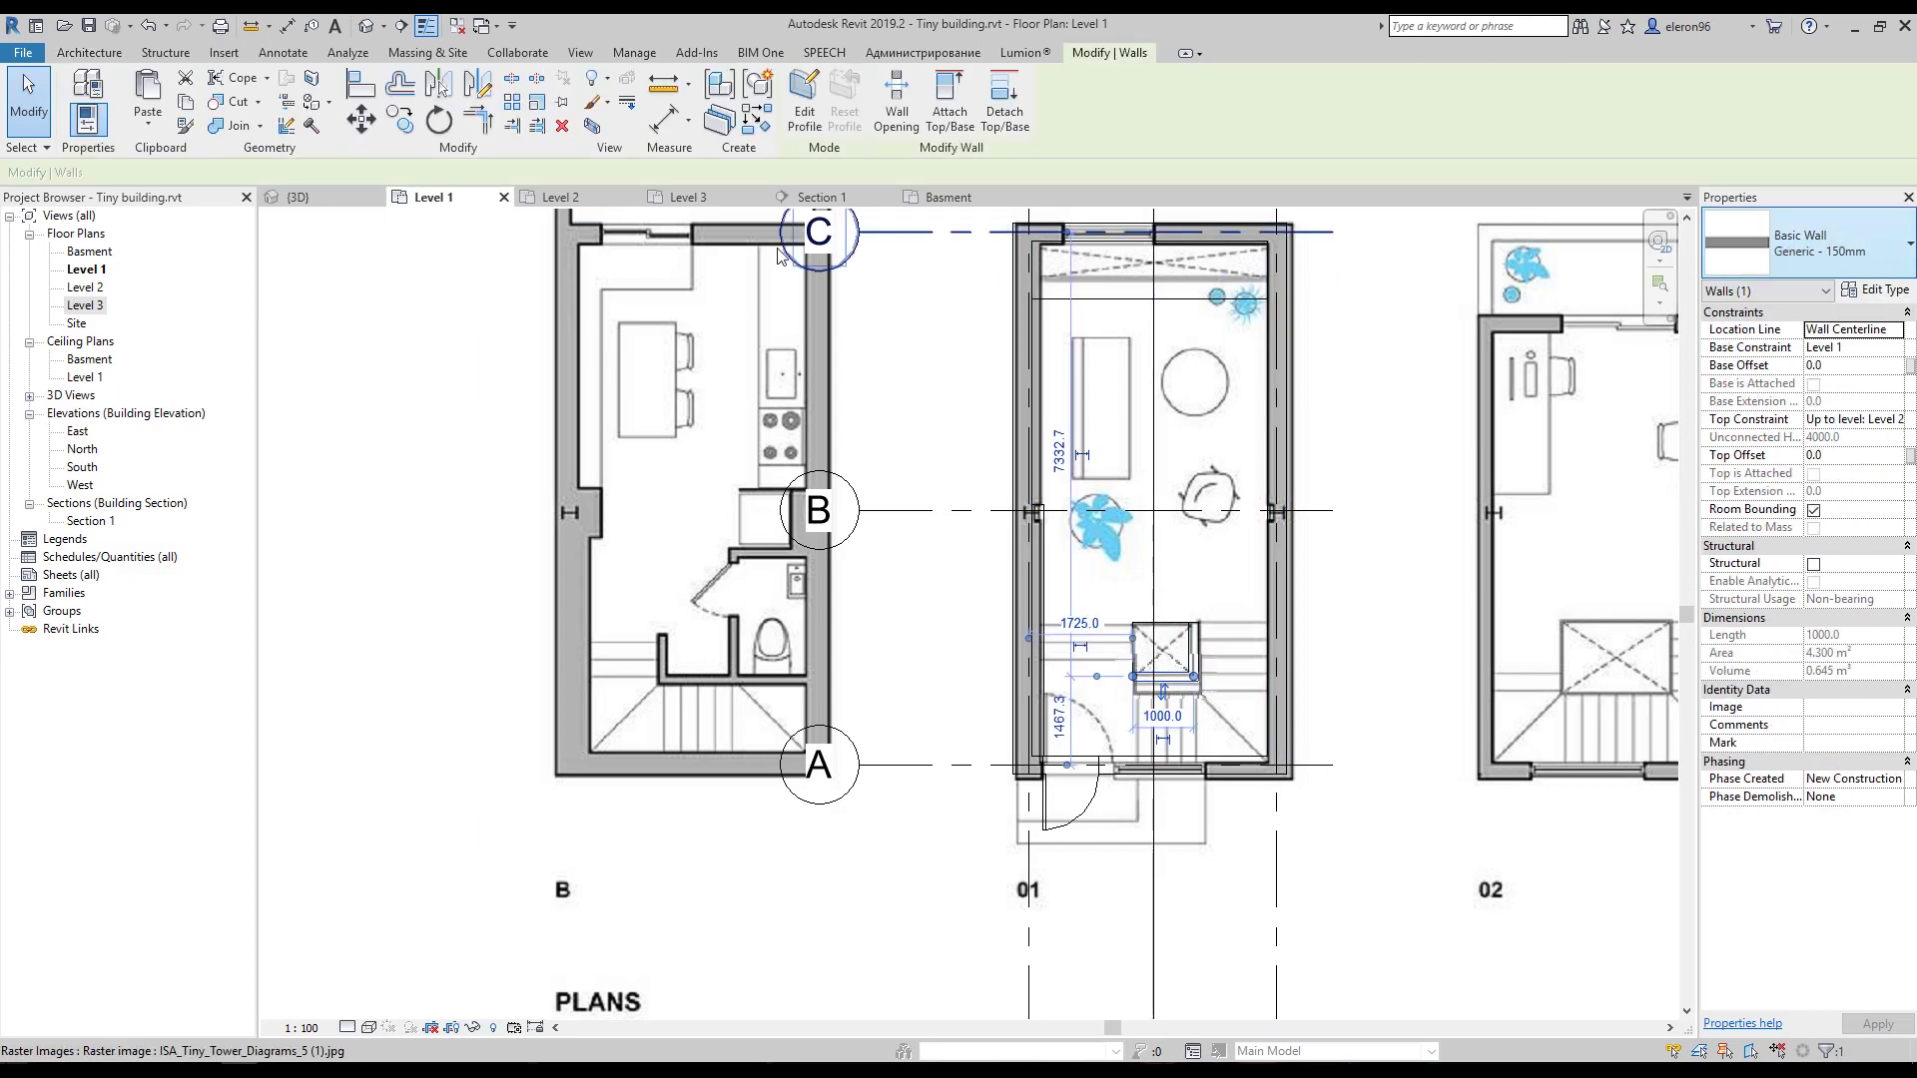
pyautogui.click(755, 122)
pyautogui.click(675, 199)
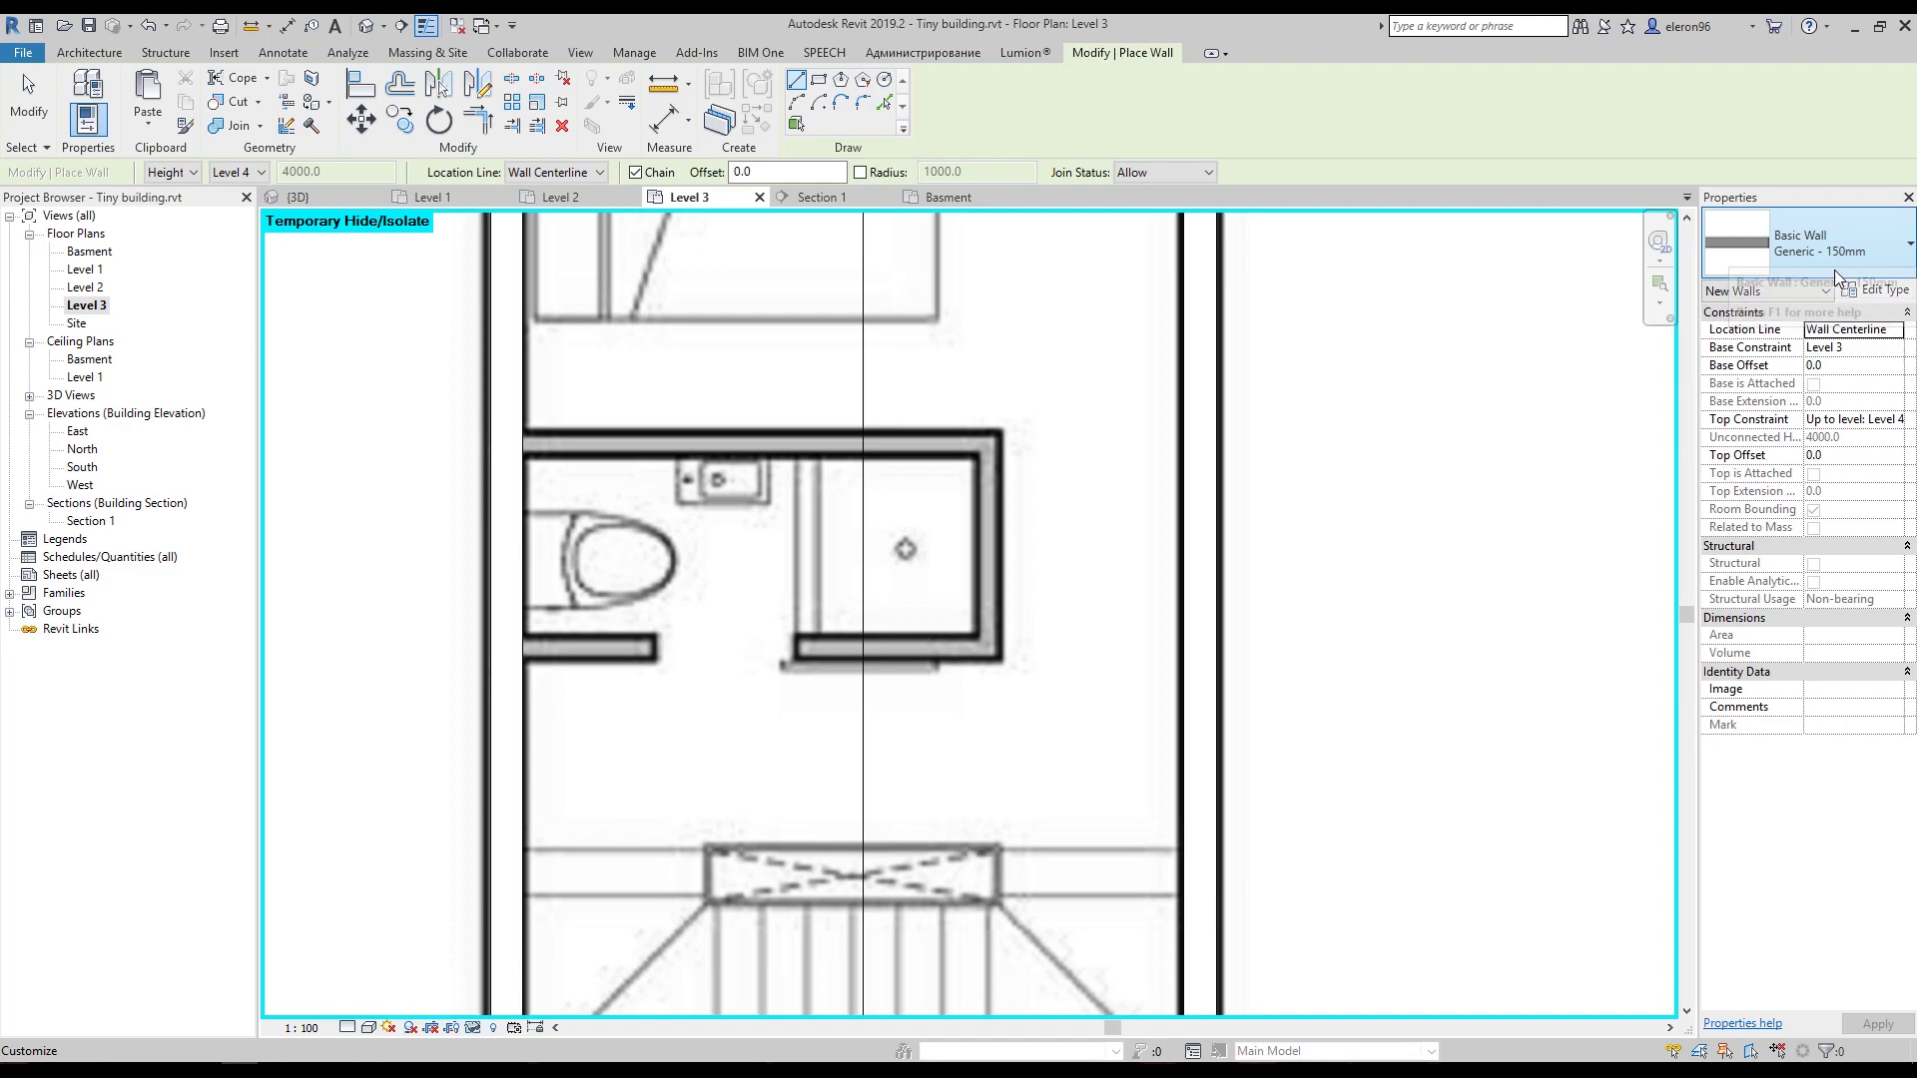
pyautogui.moveTo(930, 468); pyautogui.dragTo(955, 521, button='middle')
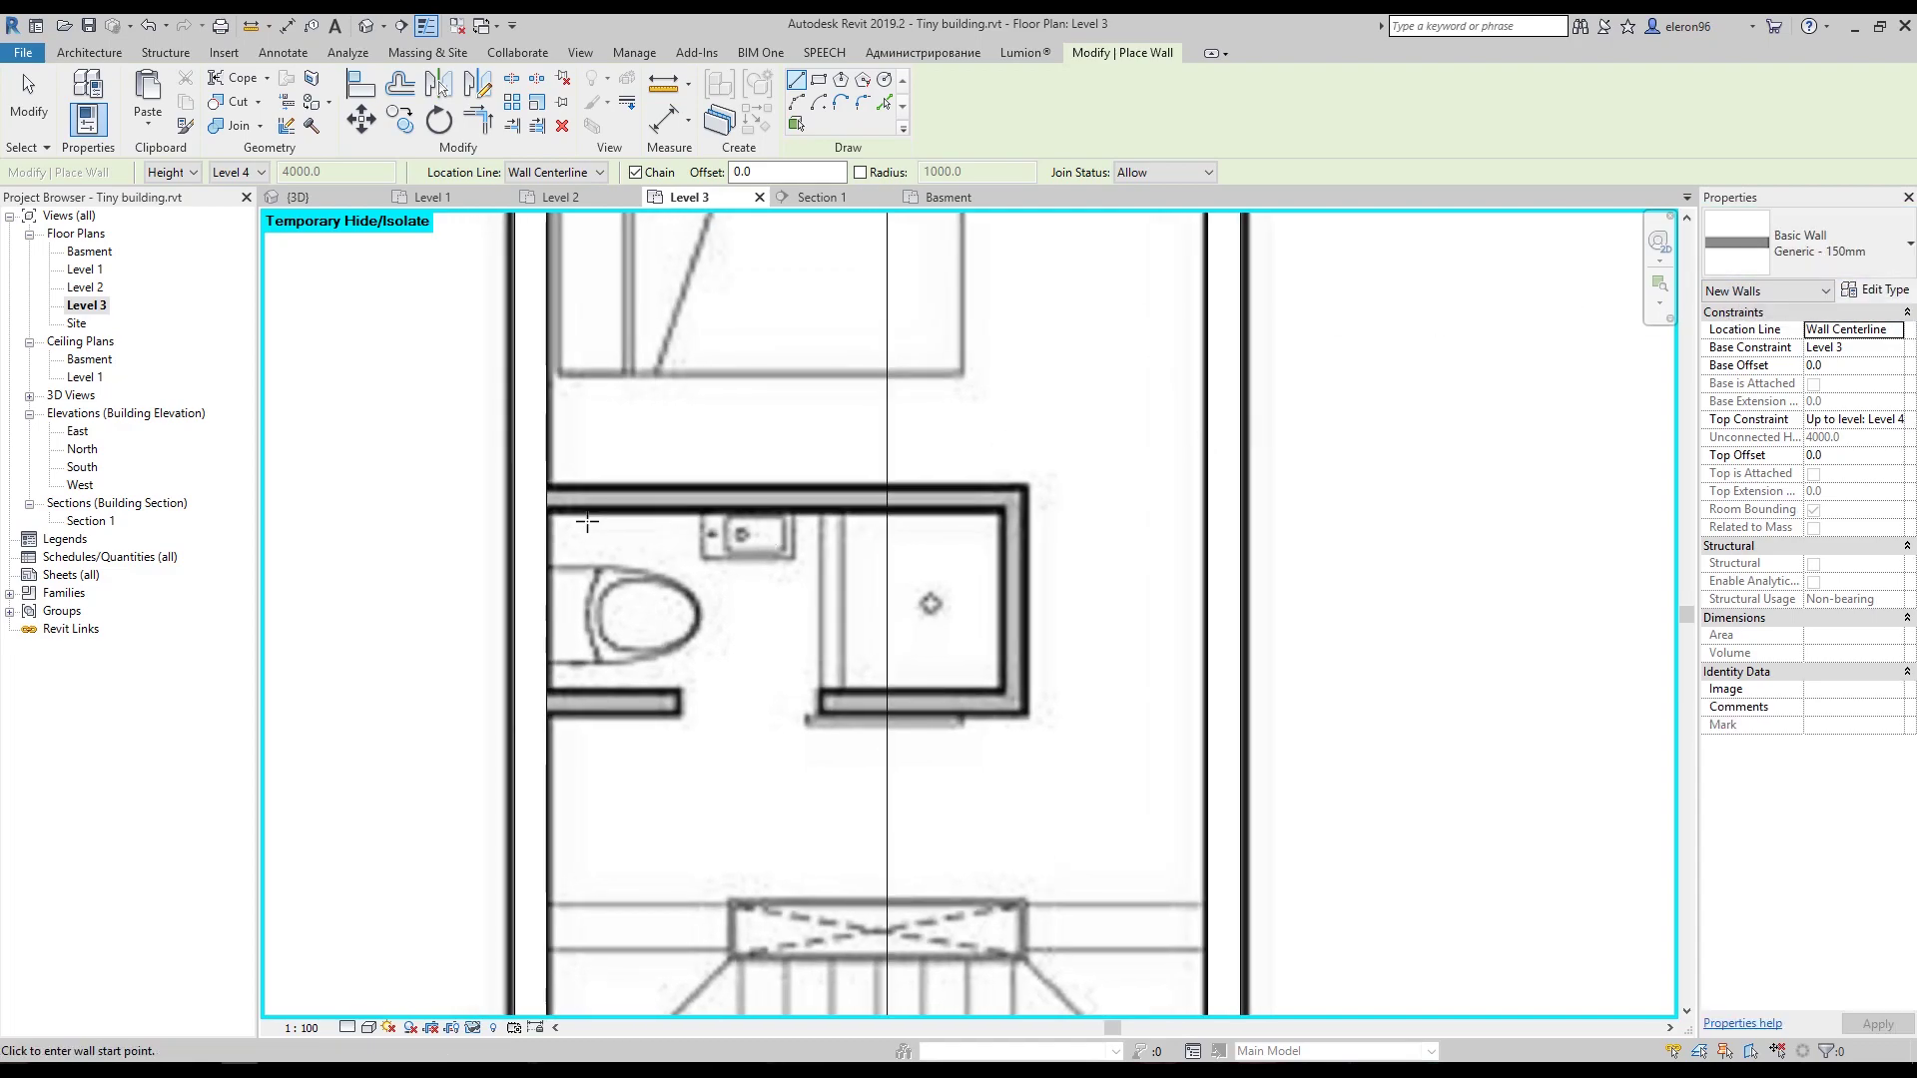
pyautogui.click(544, 492)
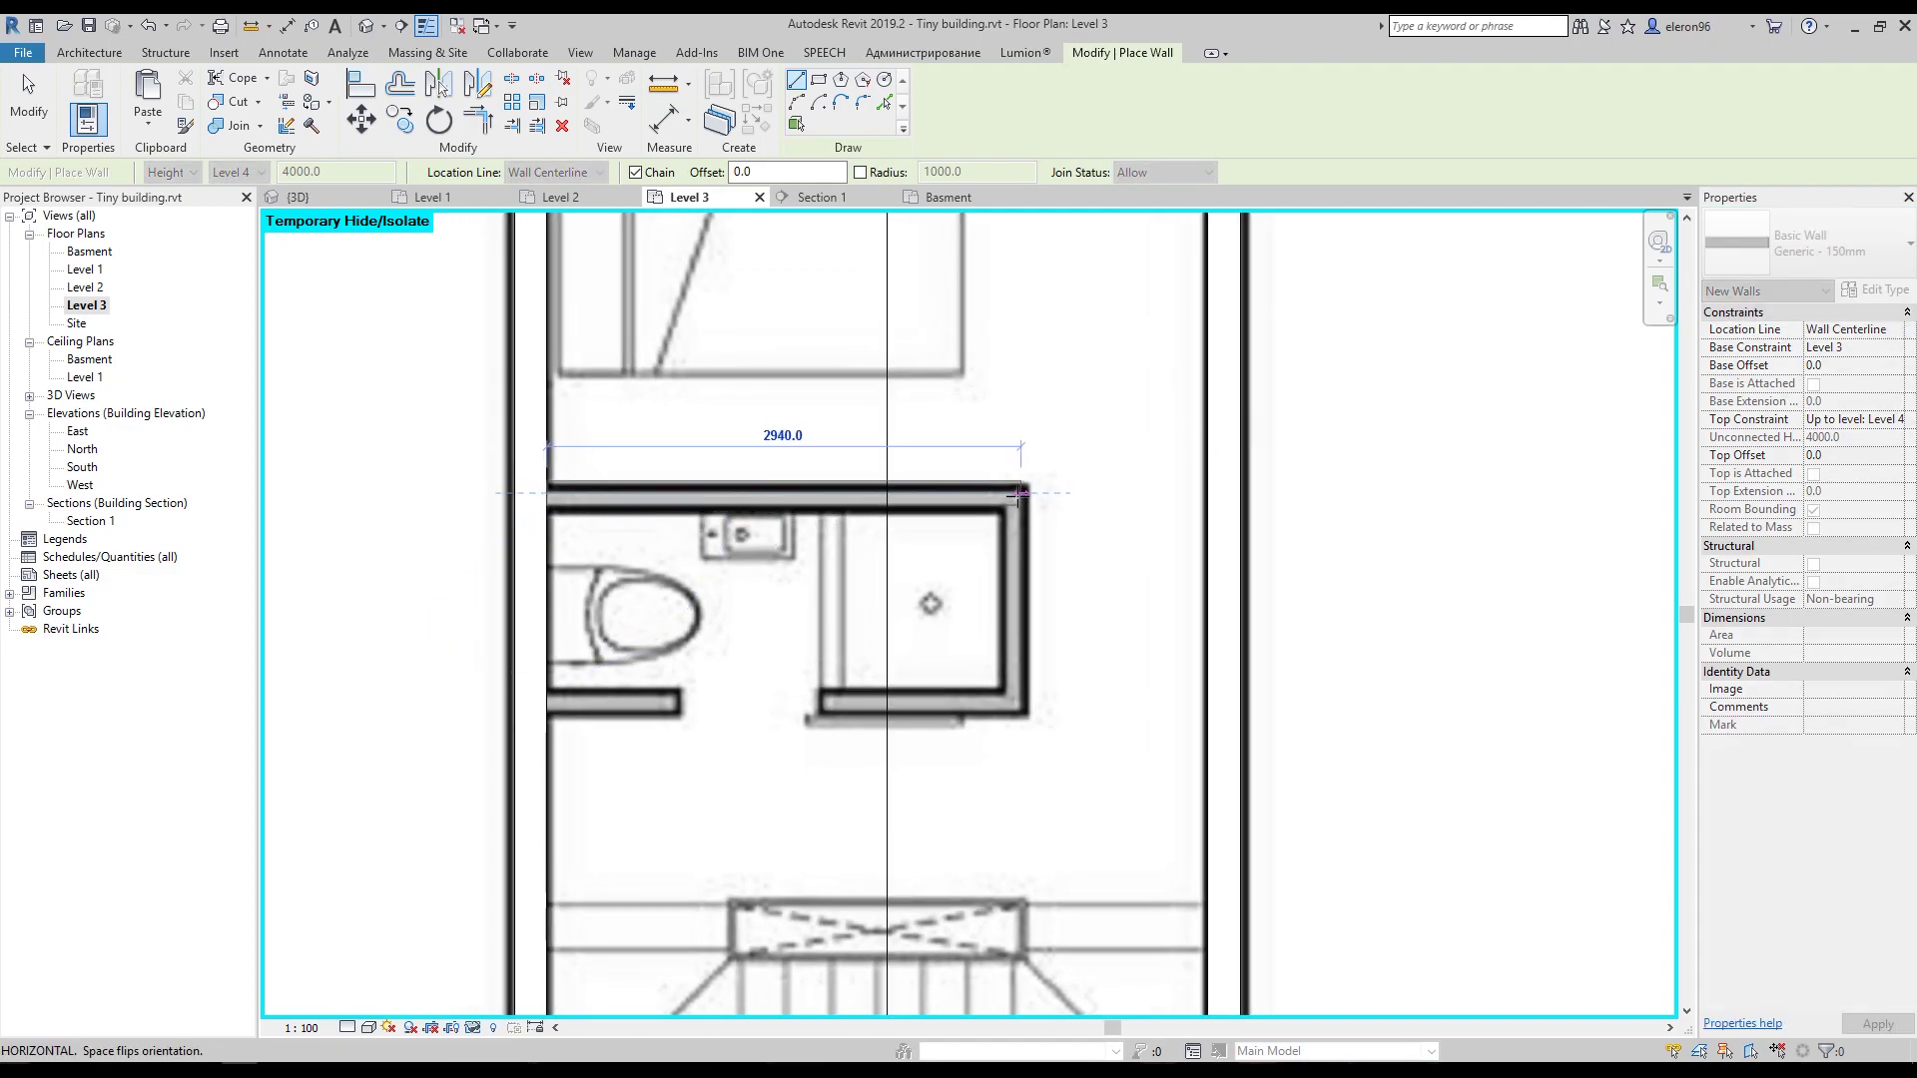
pyautogui.click(1018, 493)
pyautogui.click(1018, 705)
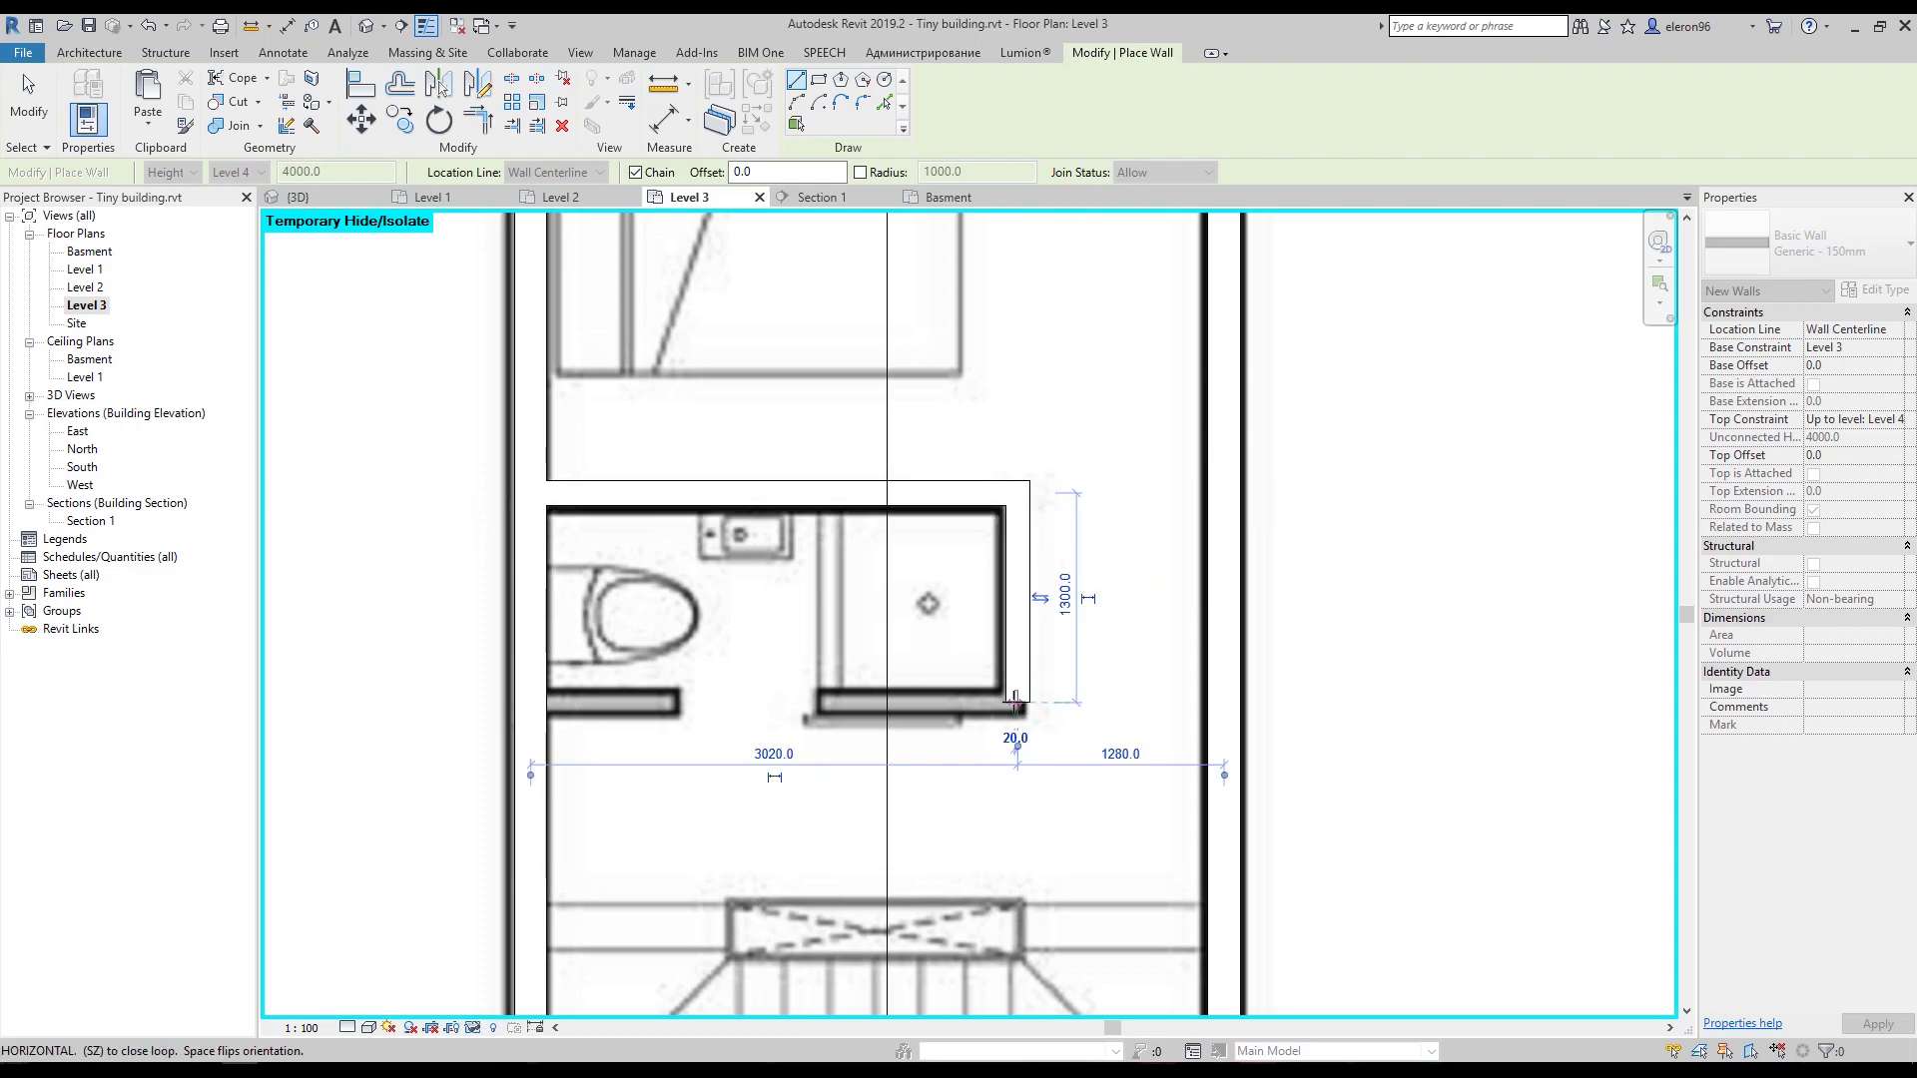
pyautogui.click(548, 713)
pyautogui.press('Escape')
pyautogui.press('Escape')
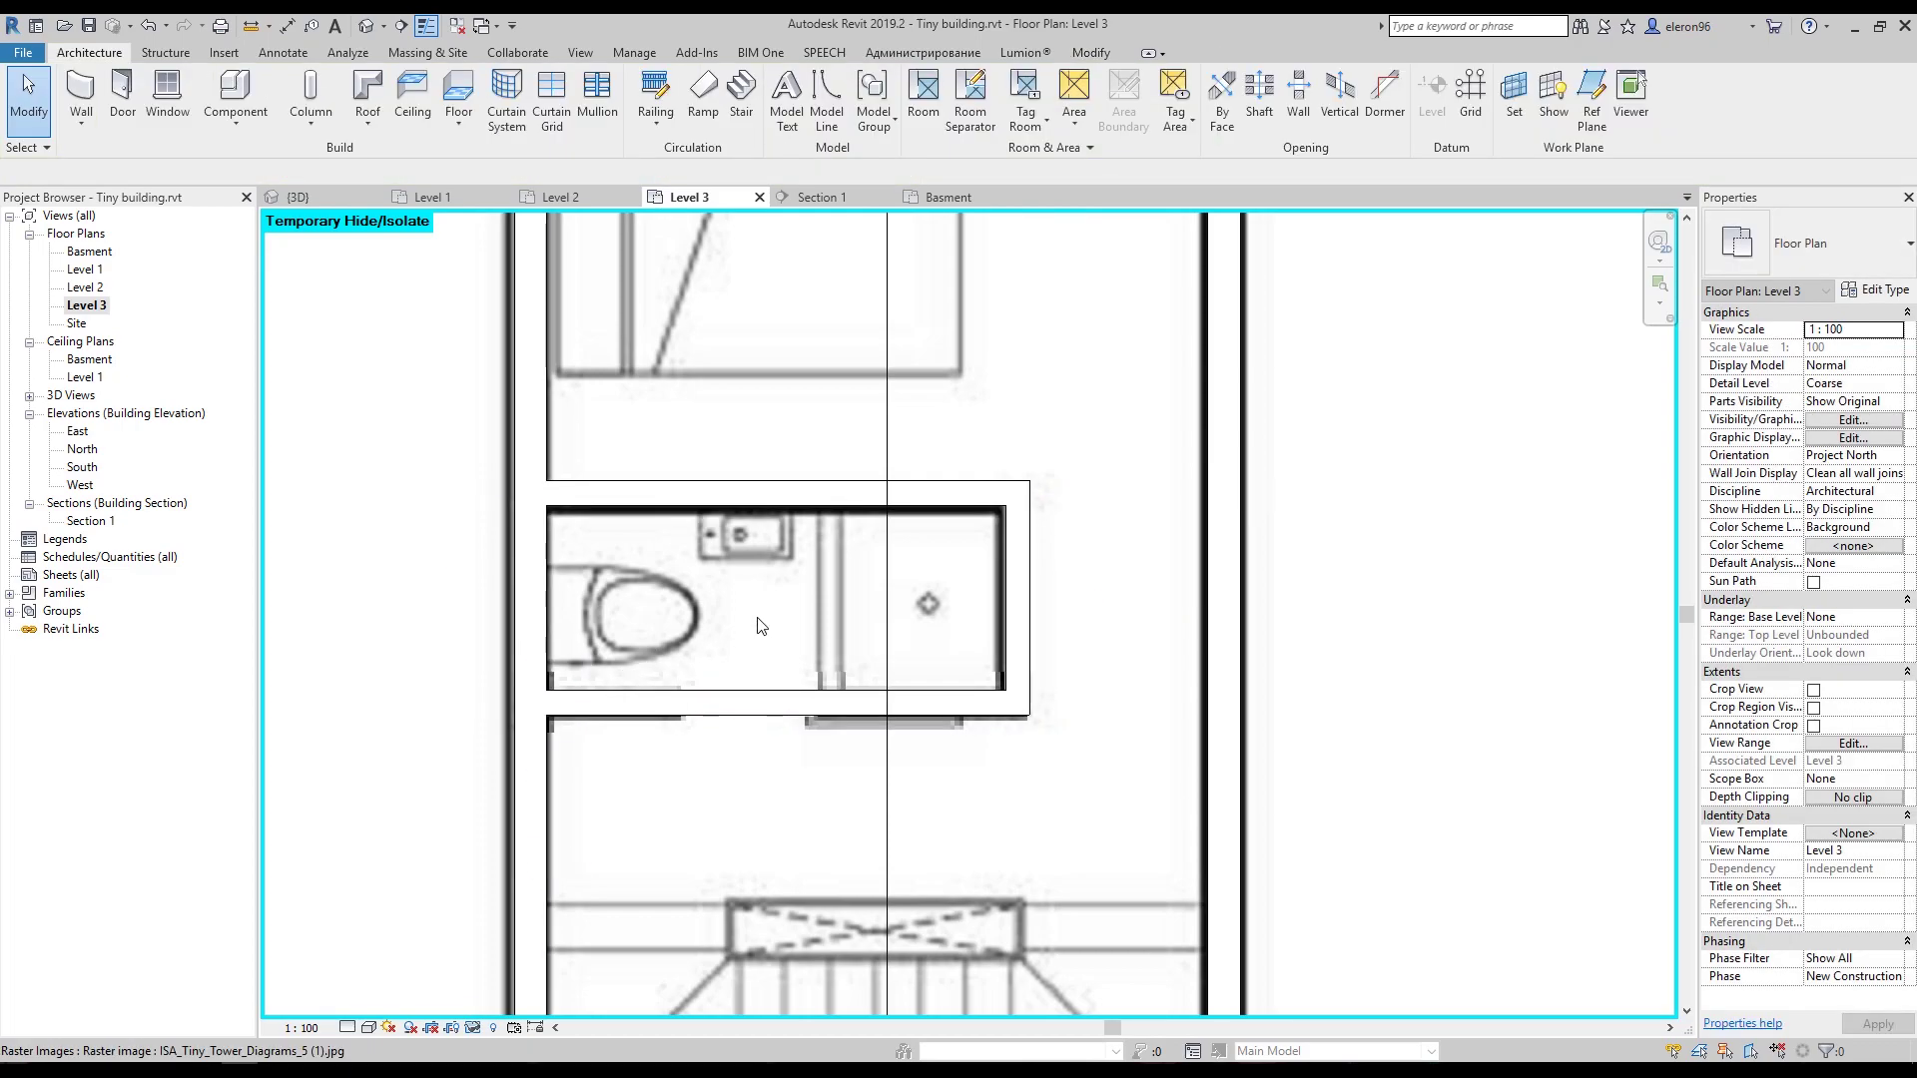
# Measure the centreline spacing between the bathroom's upper and lower walls with an aligned dimension.
pyautogui.scroll(3, 755, 702)
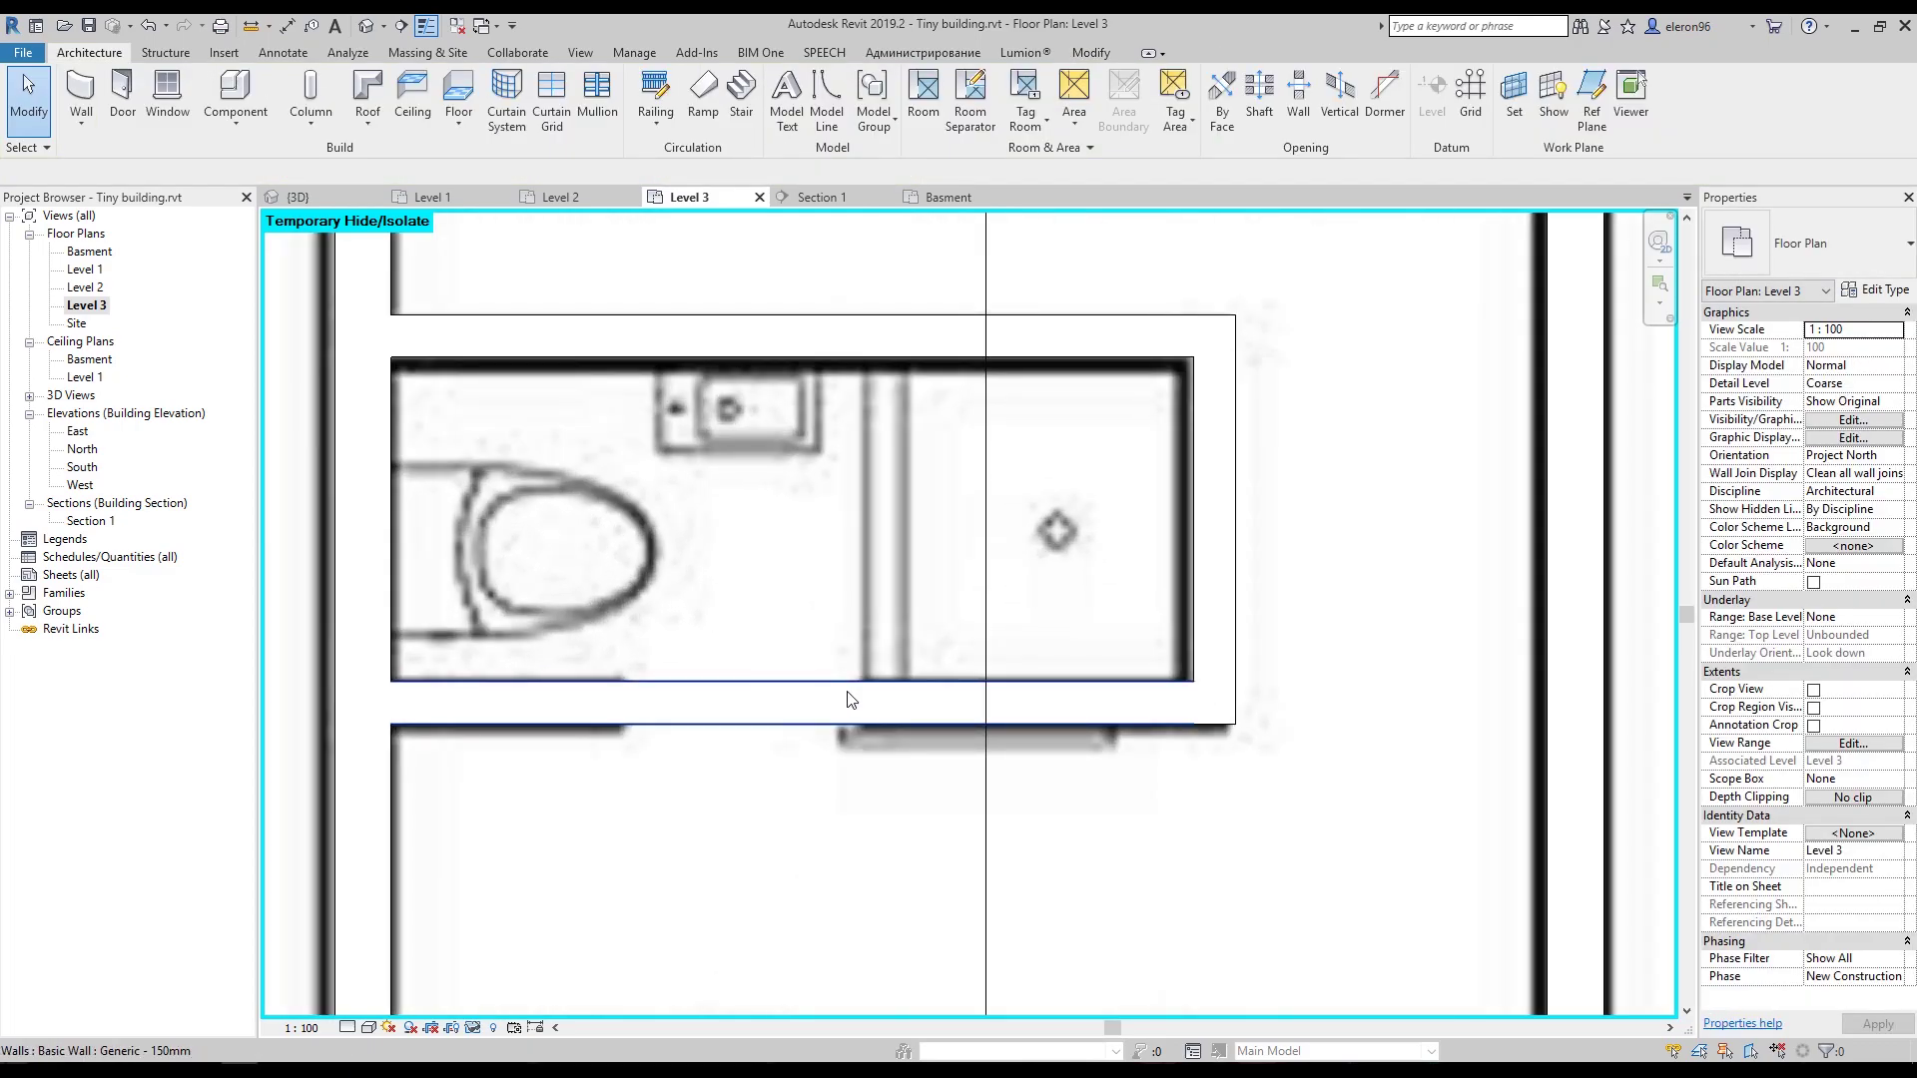
pyautogui.press('d')
pyautogui.press('i')
pyautogui.click(1104, 361)
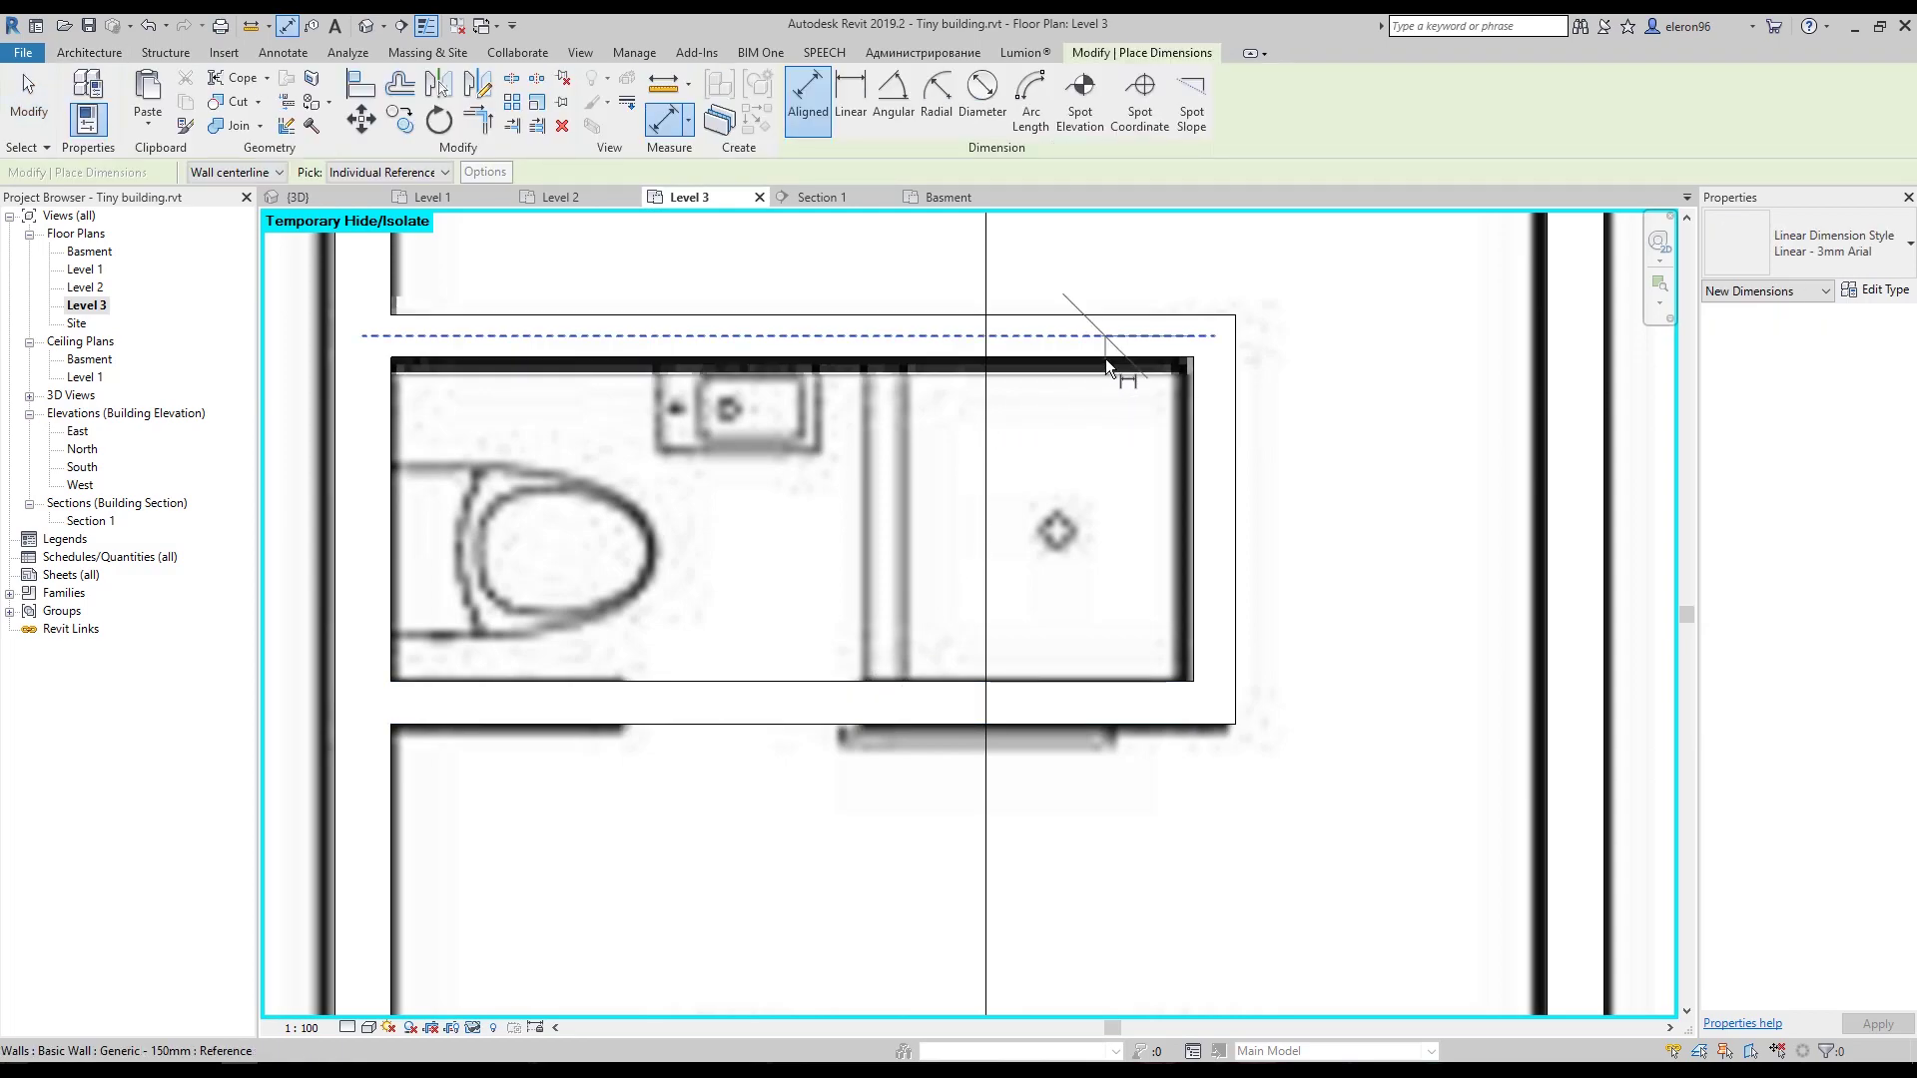
pyautogui.click(1108, 702)
pyautogui.scroll(-2, 1113, 669)
pyautogui.moveTo(992, 637); pyautogui.dragTo(1102, 667, button='middle')
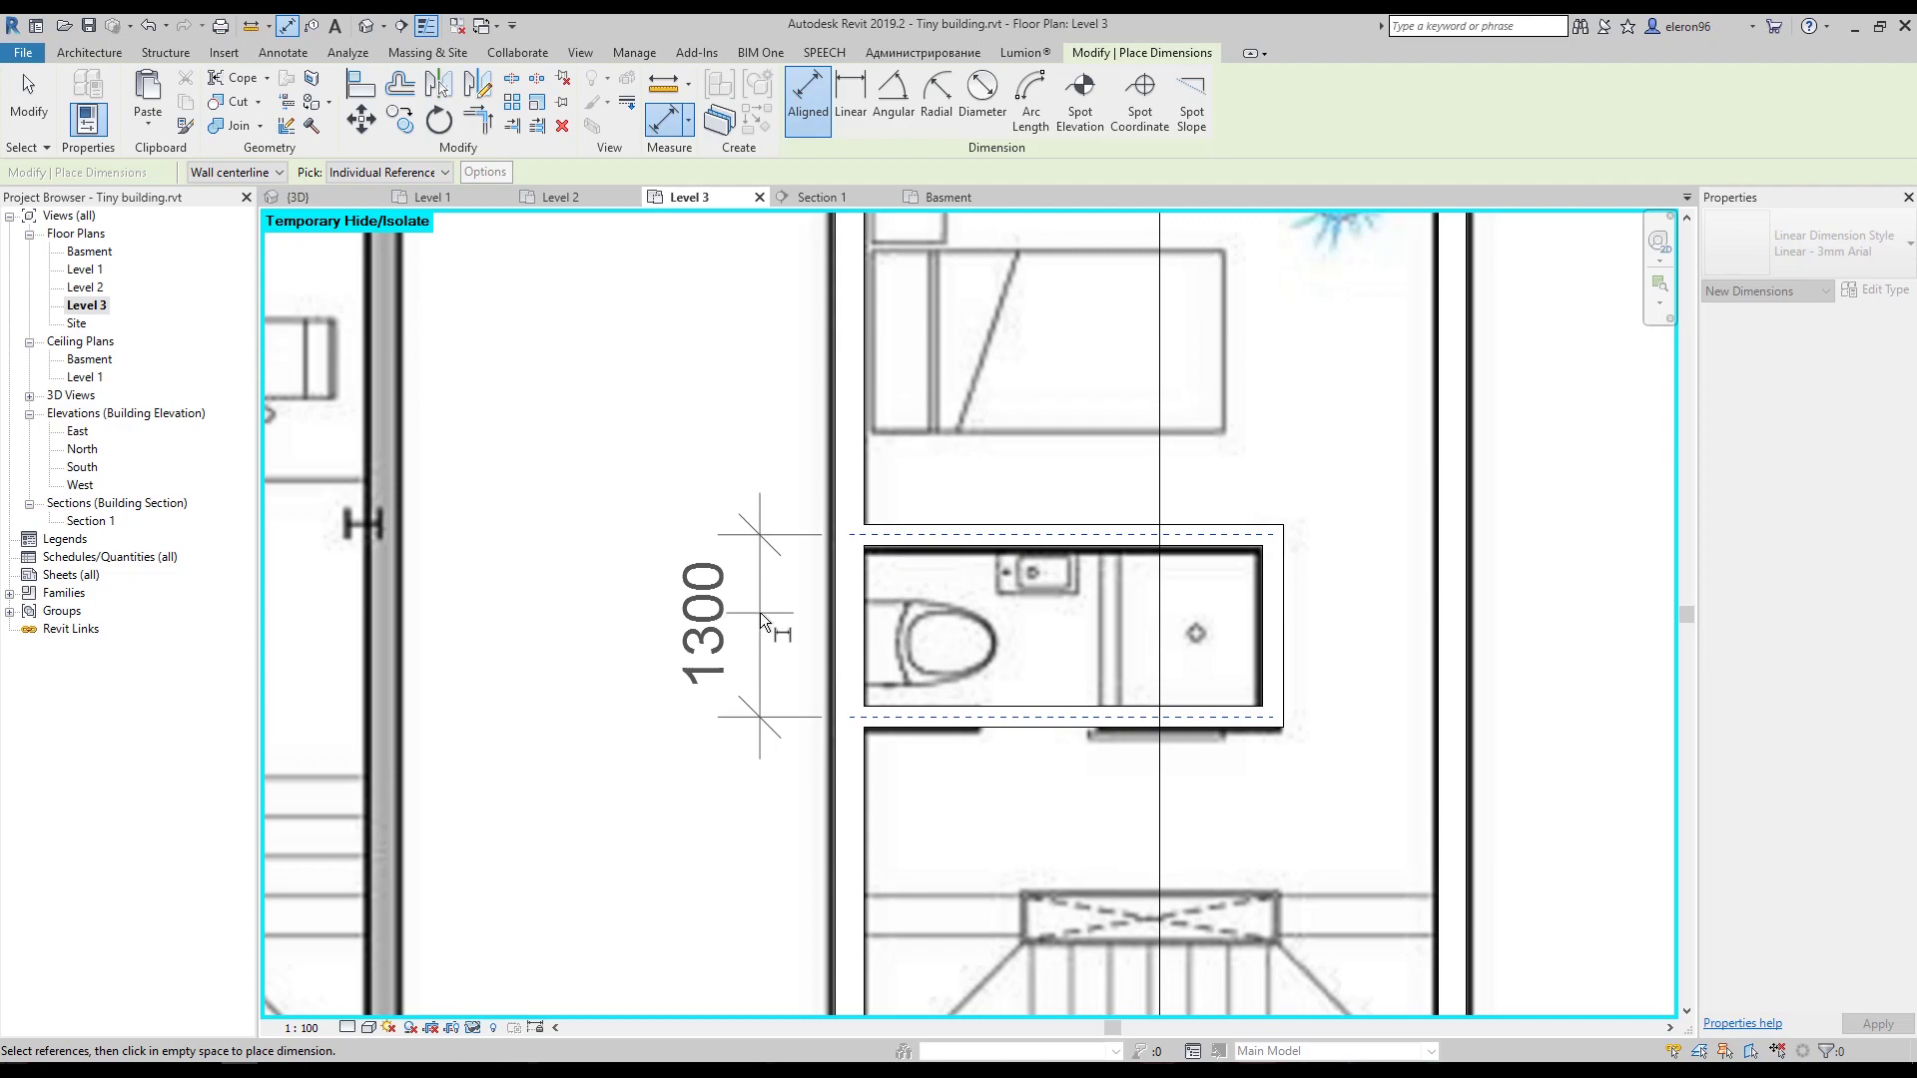
pyautogui.click(759, 611)
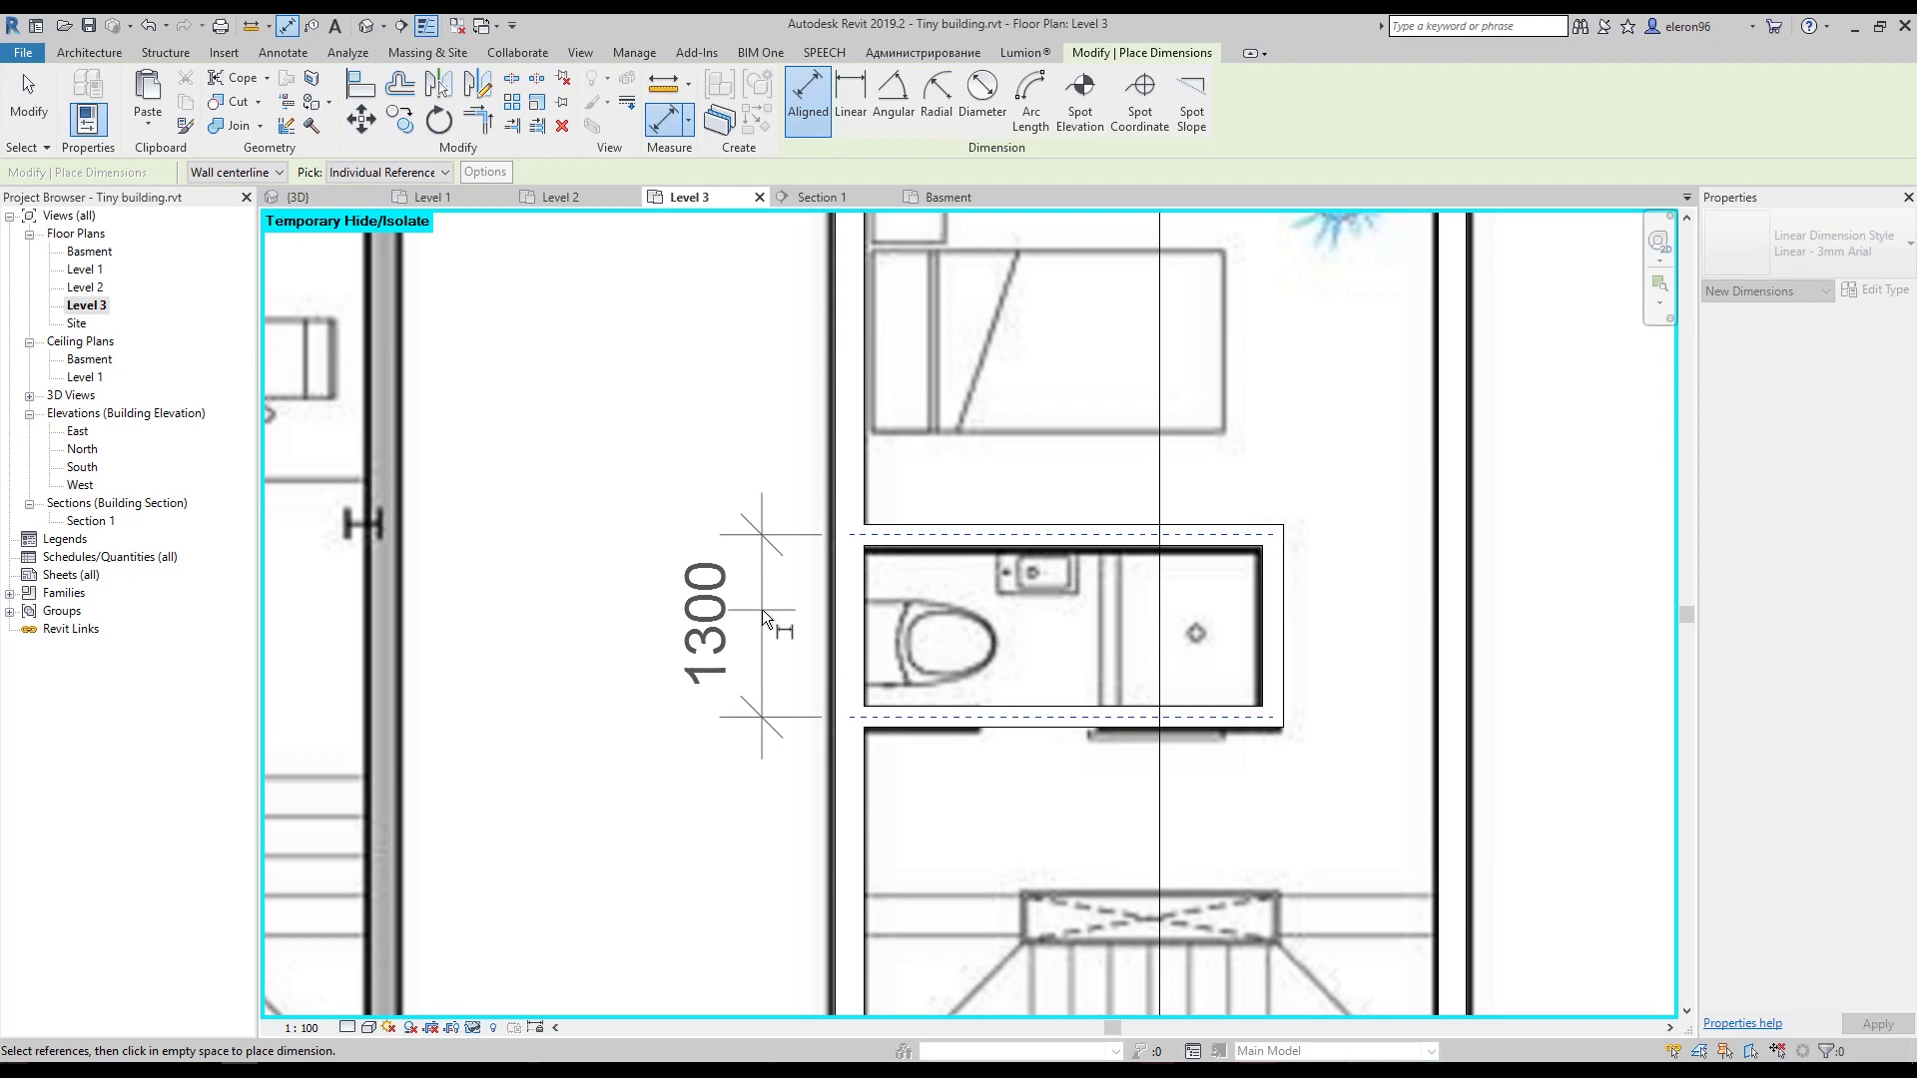
# Dimension the centreline distance from the left exterior wall to the bathroom's right wall.
pyautogui.scroll(2, 836, 637)
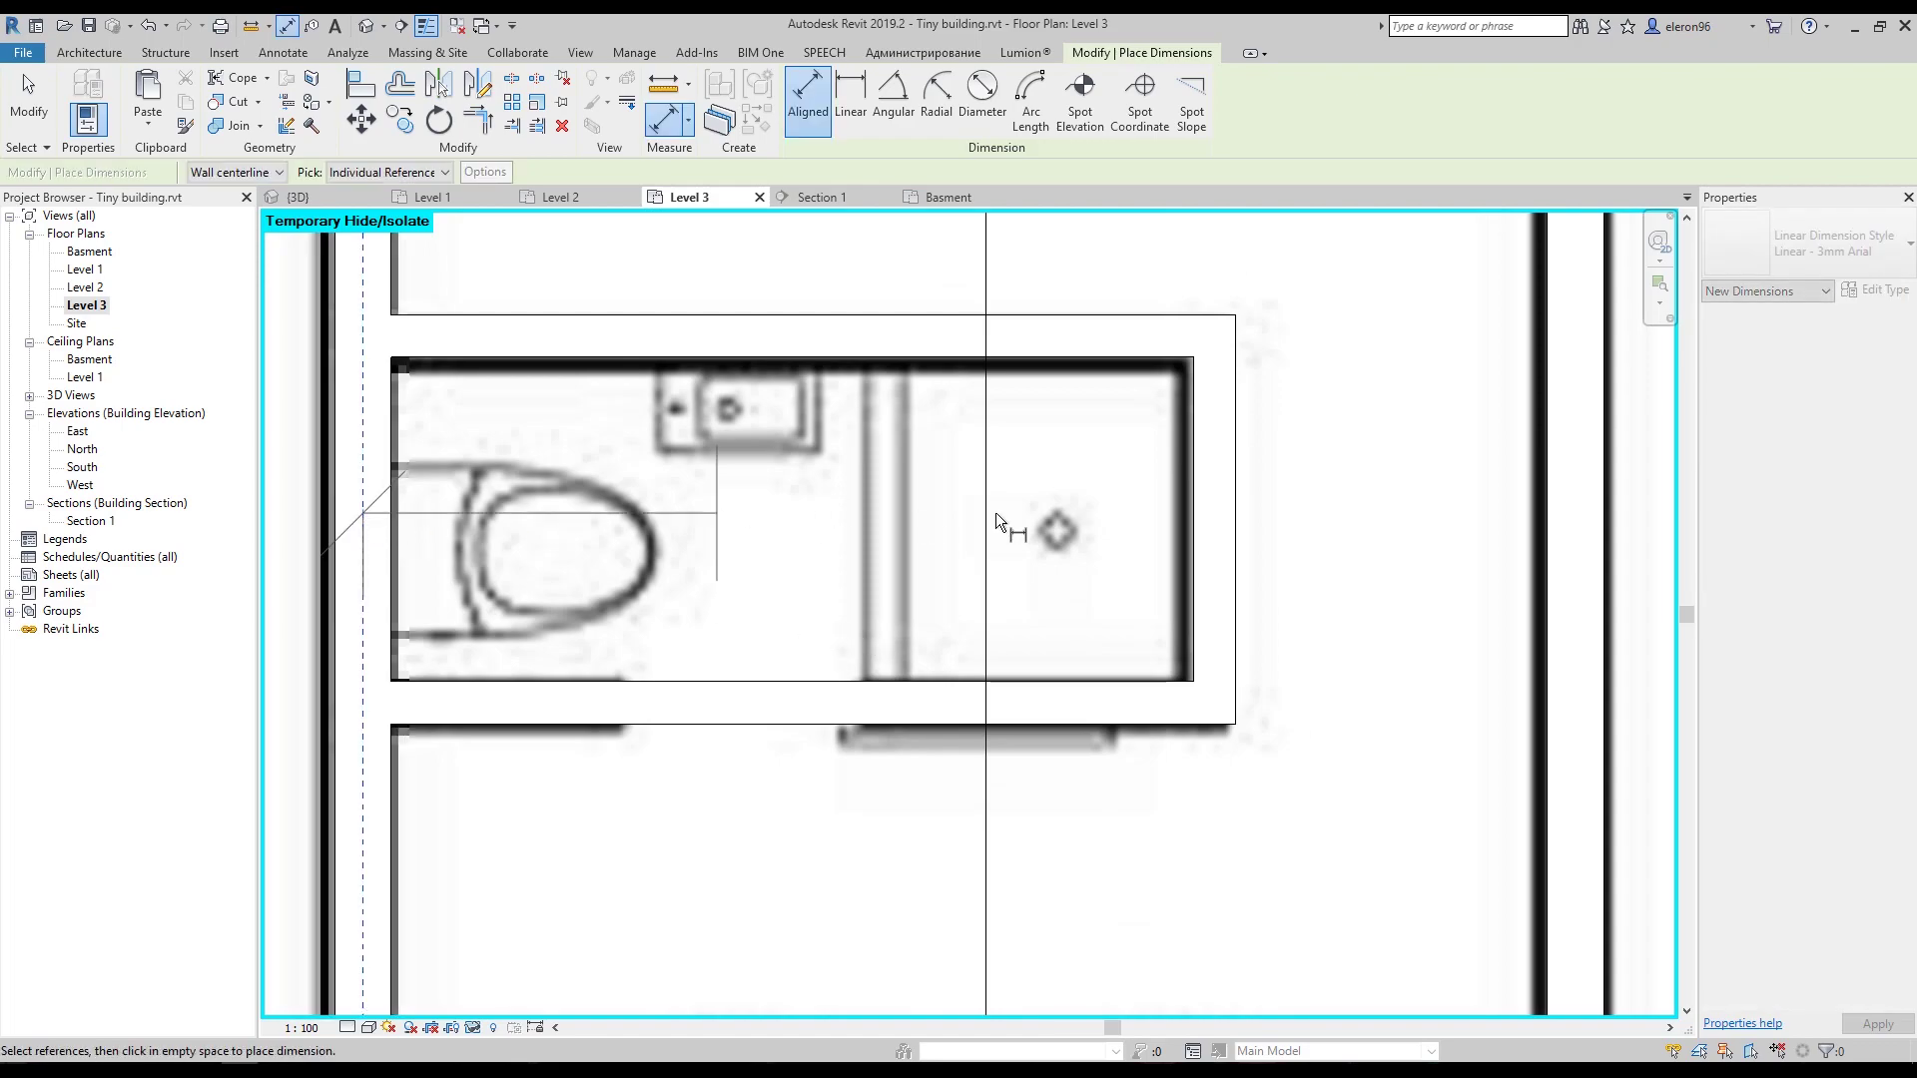
pyautogui.click(1226, 527)
pyautogui.scroll(-2, 1226, 527)
pyautogui.click(1218, 399)
pyautogui.press('Escape')
pyautogui.press('Escape')
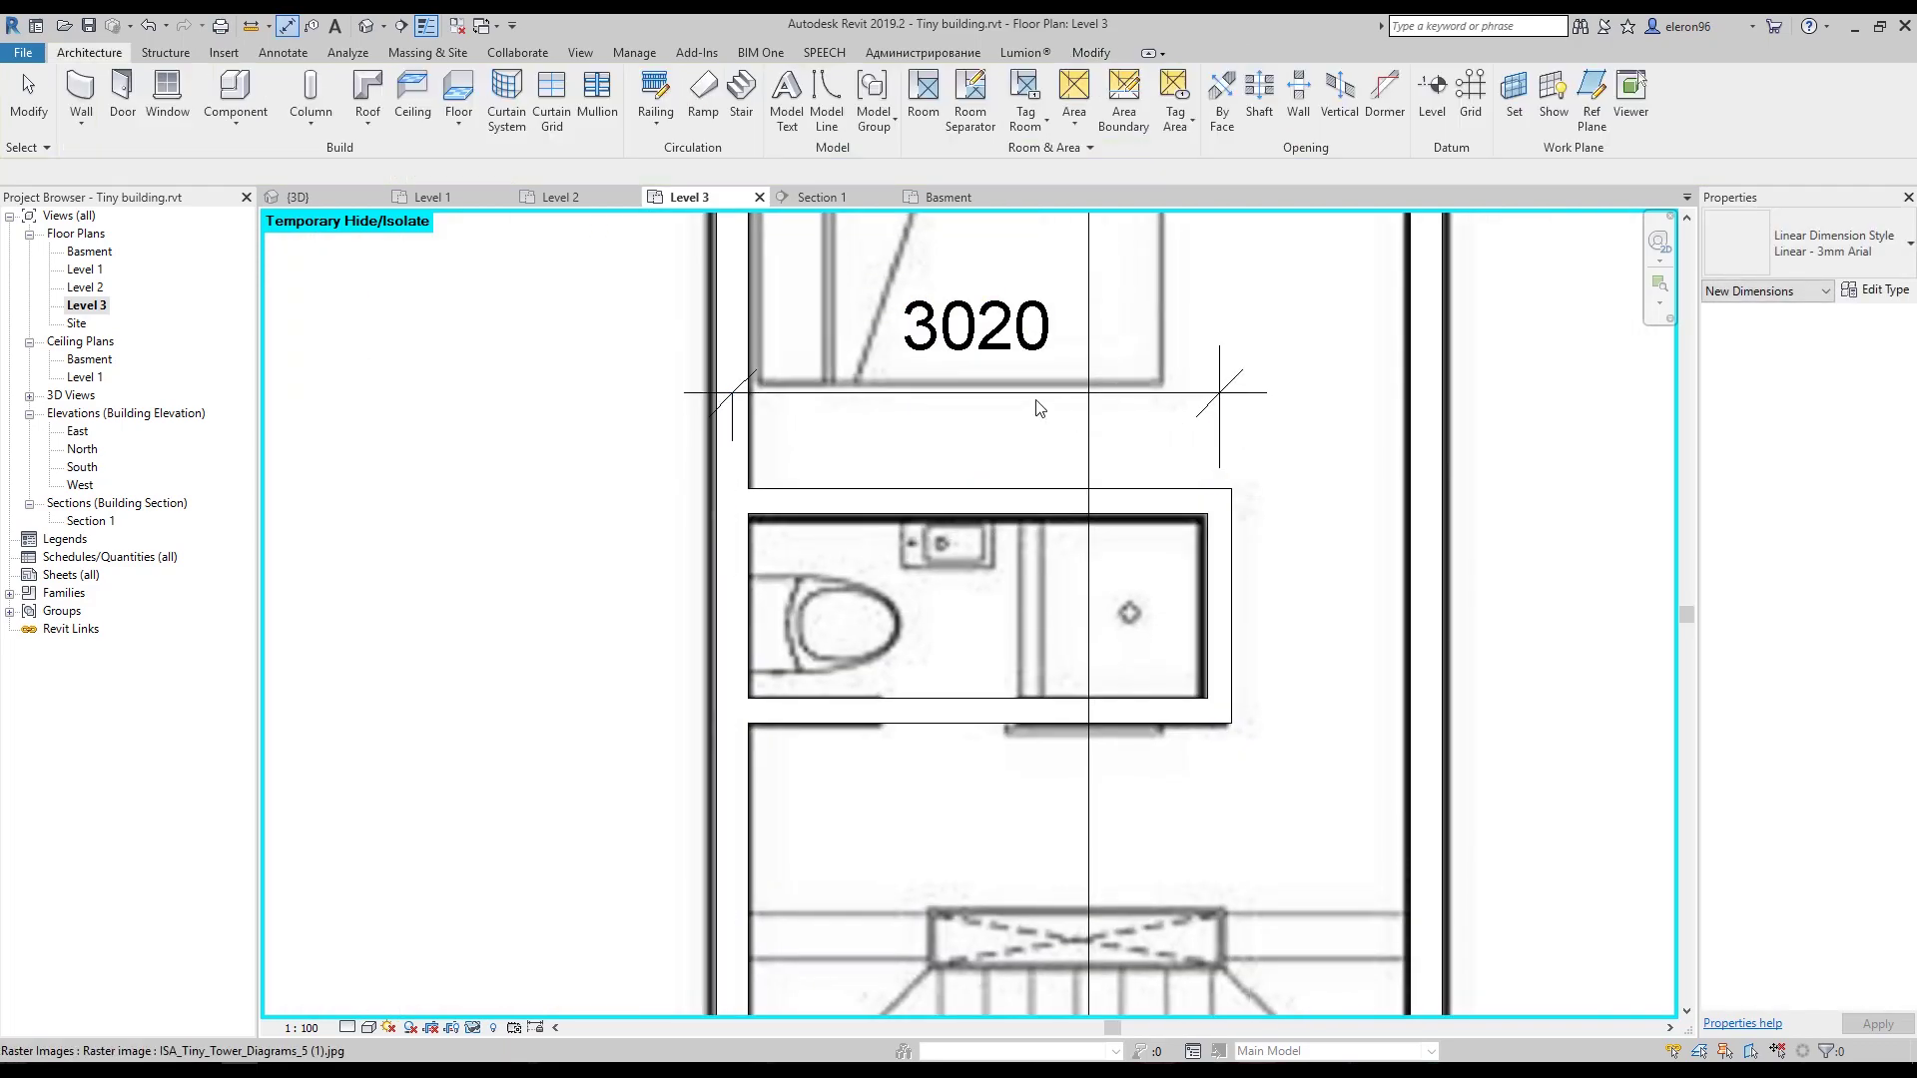
# Set the distance from the left exterior wall to the bathroom's right wall to 3000 mm.
pyautogui.click(1218, 604)
pyautogui.click(976, 361)
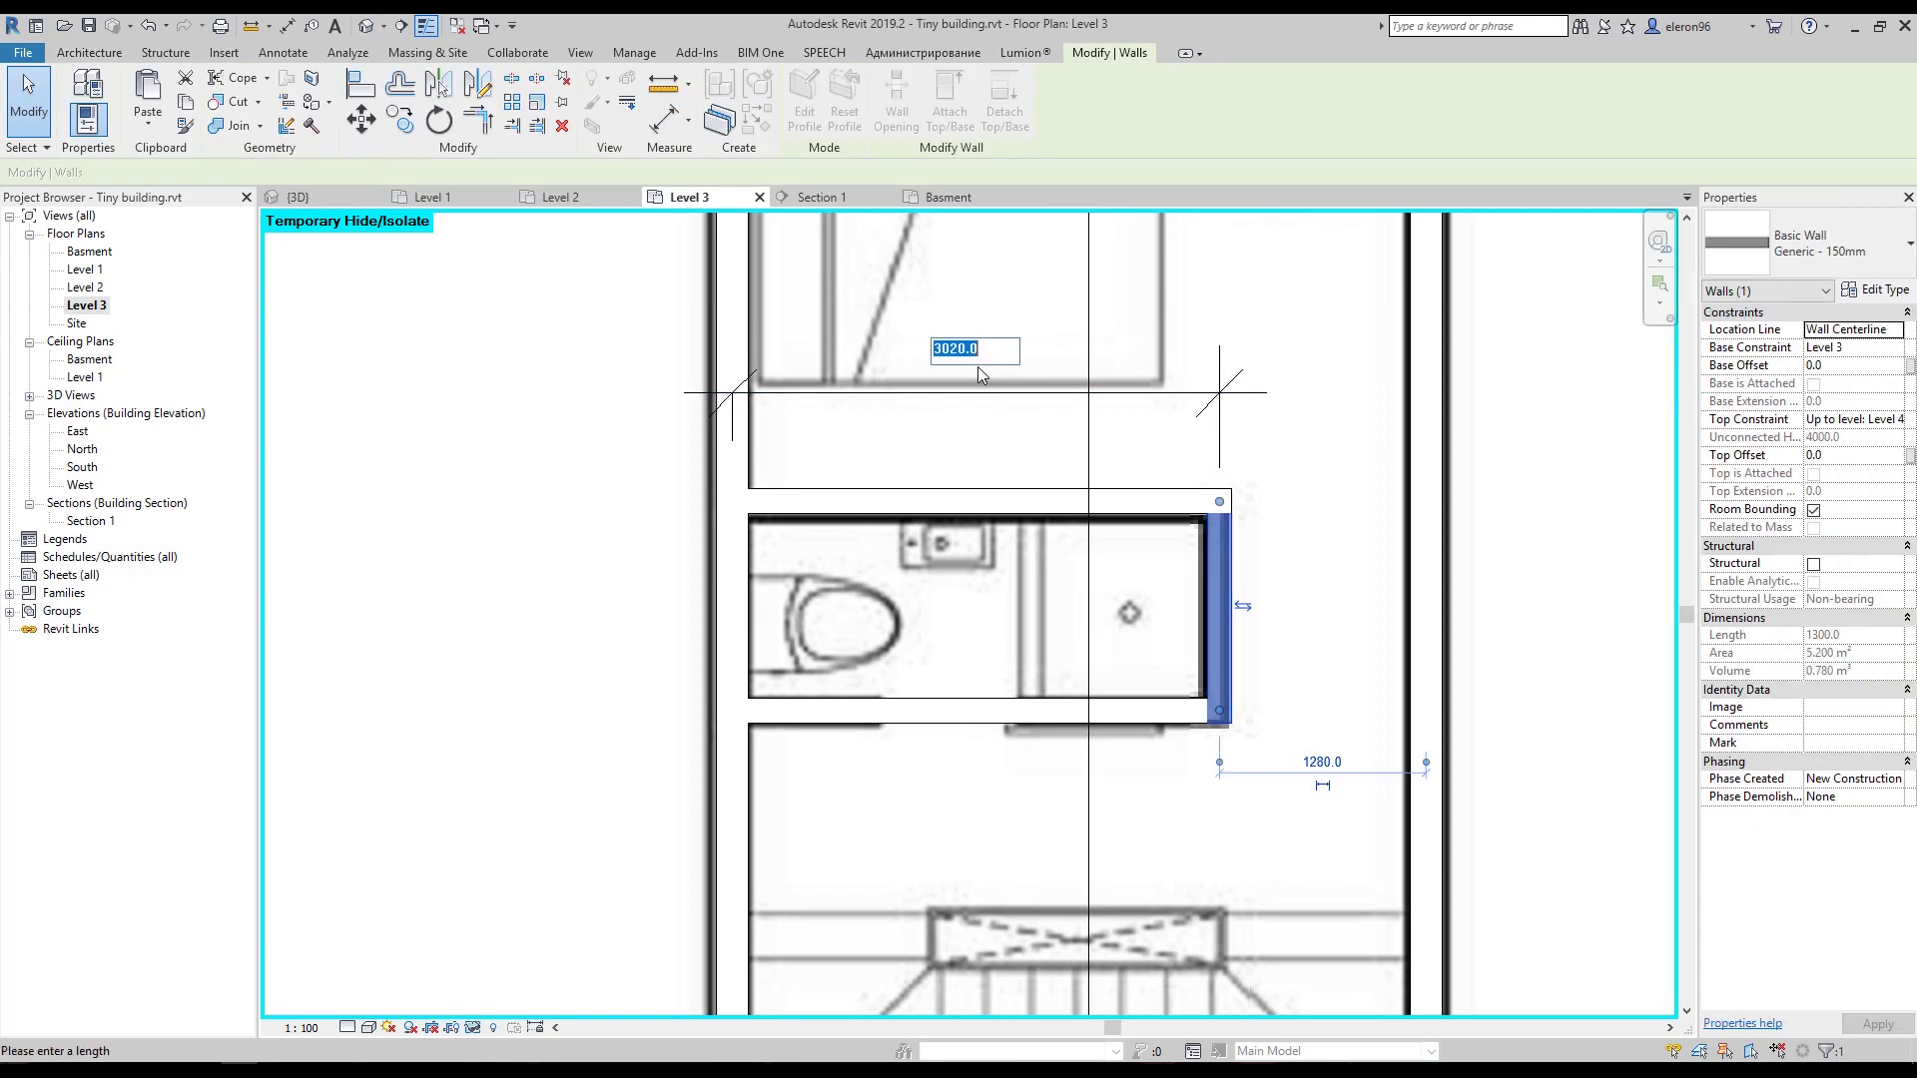
pyautogui.write('3000')
pyautogui.press('Return')
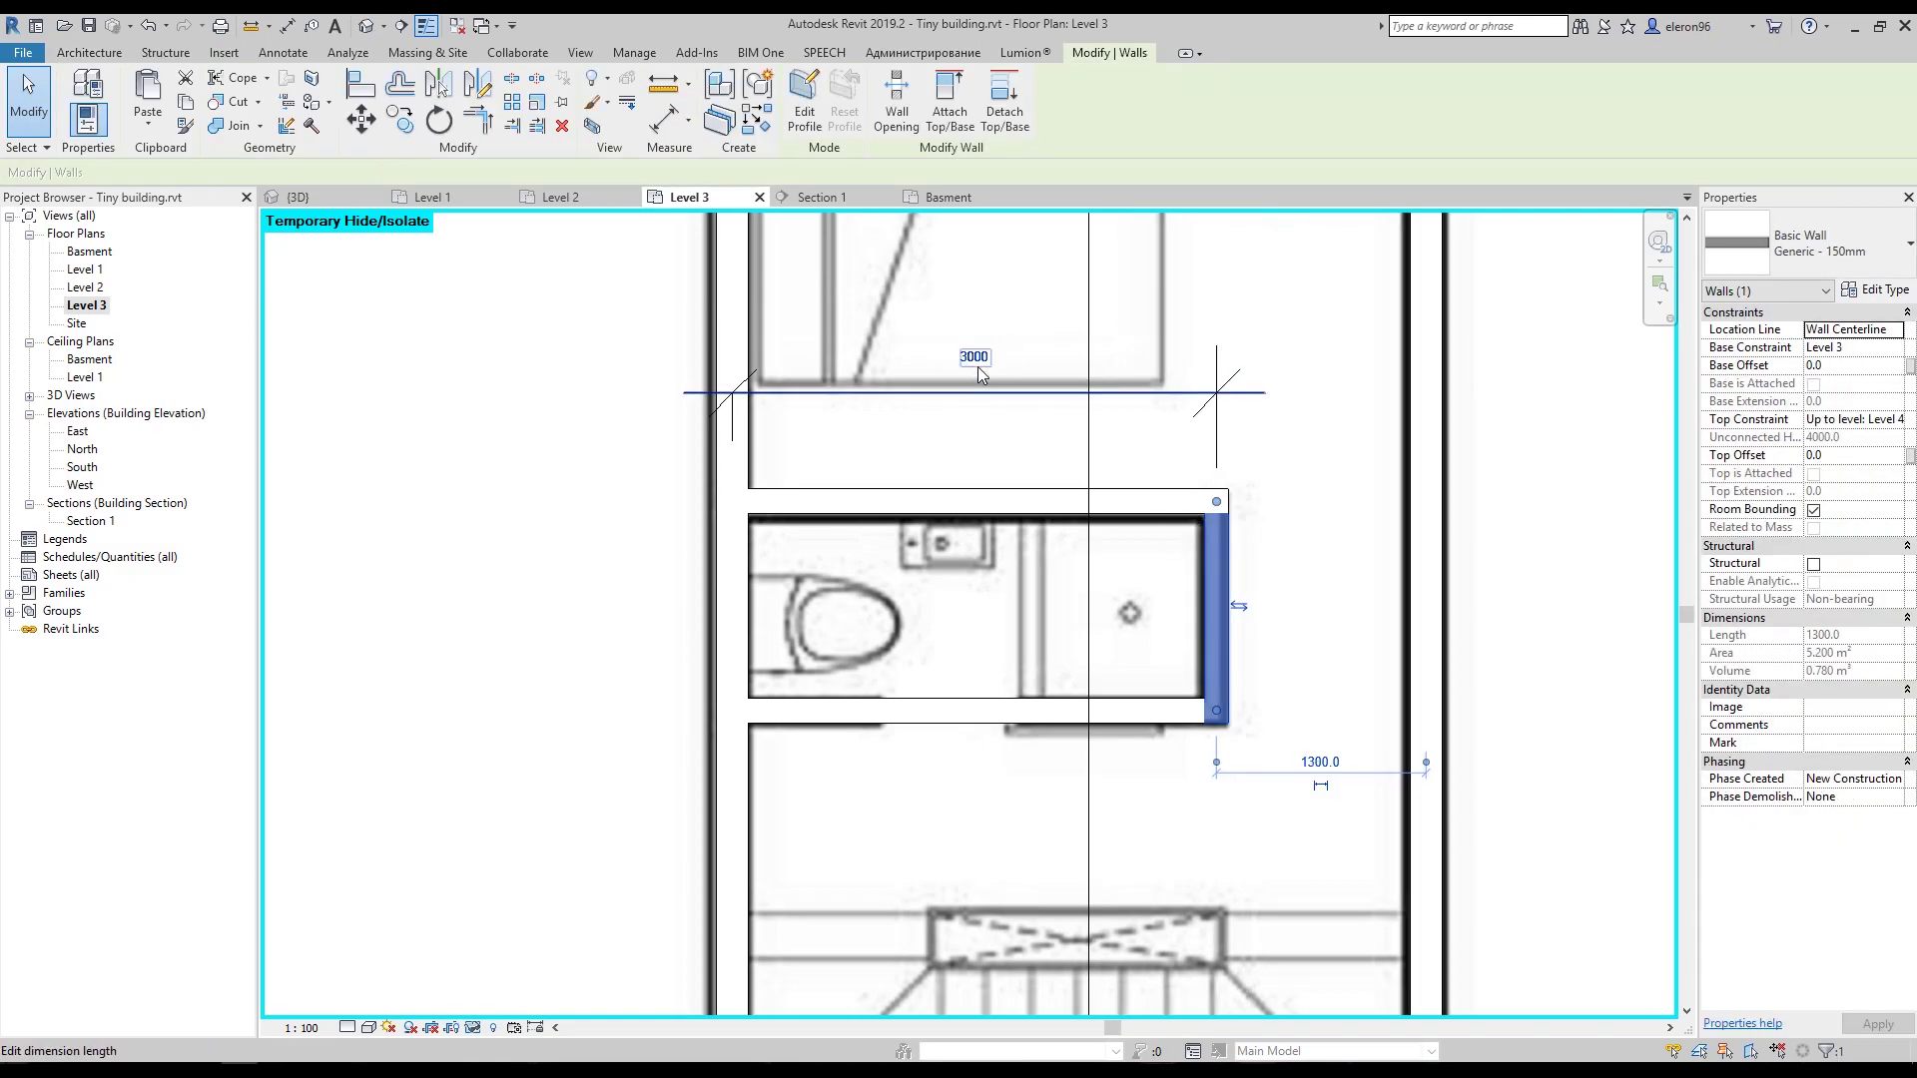
pyautogui.press('Escape')
# Reset the temporary hide/isolate in the Level 3 plan so the hidden floor is shown again.
pyautogui.scroll(-6, 1138, 401)
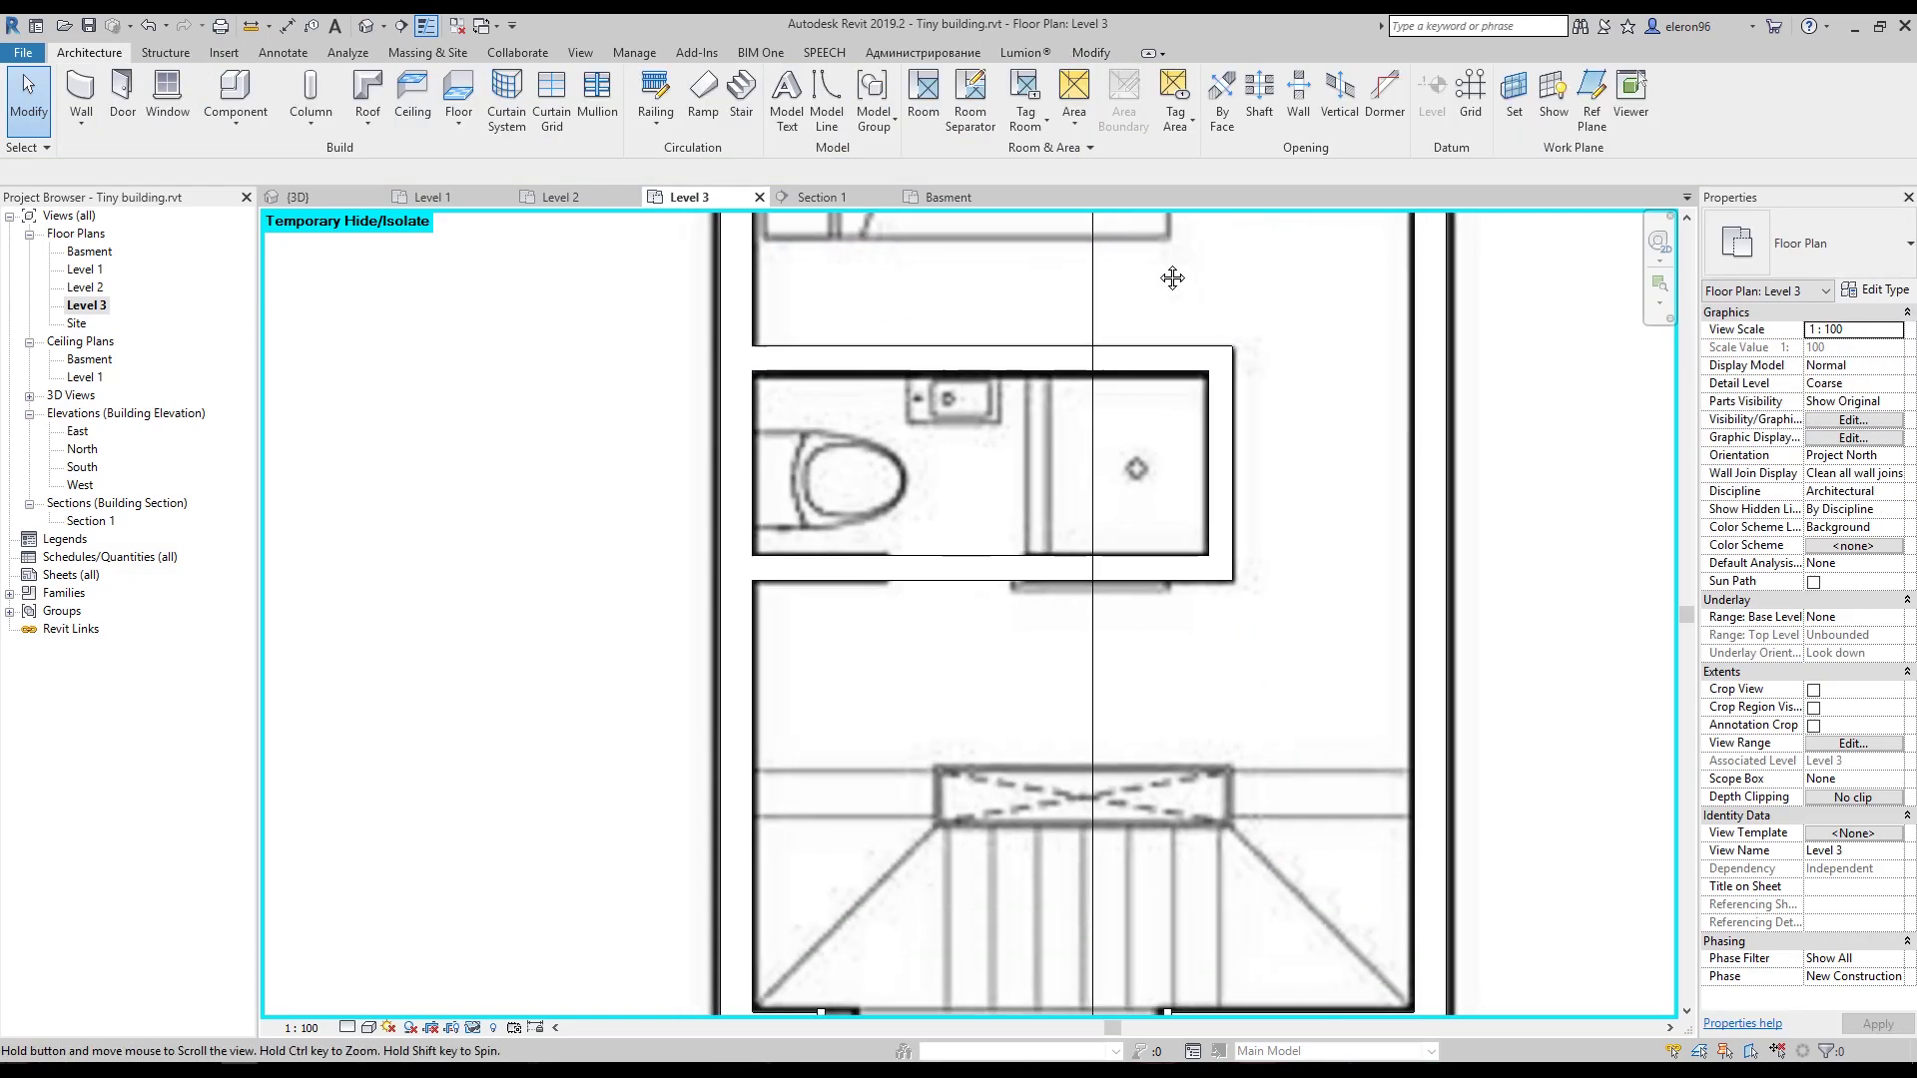
pyautogui.scroll(2, 1009, 522)
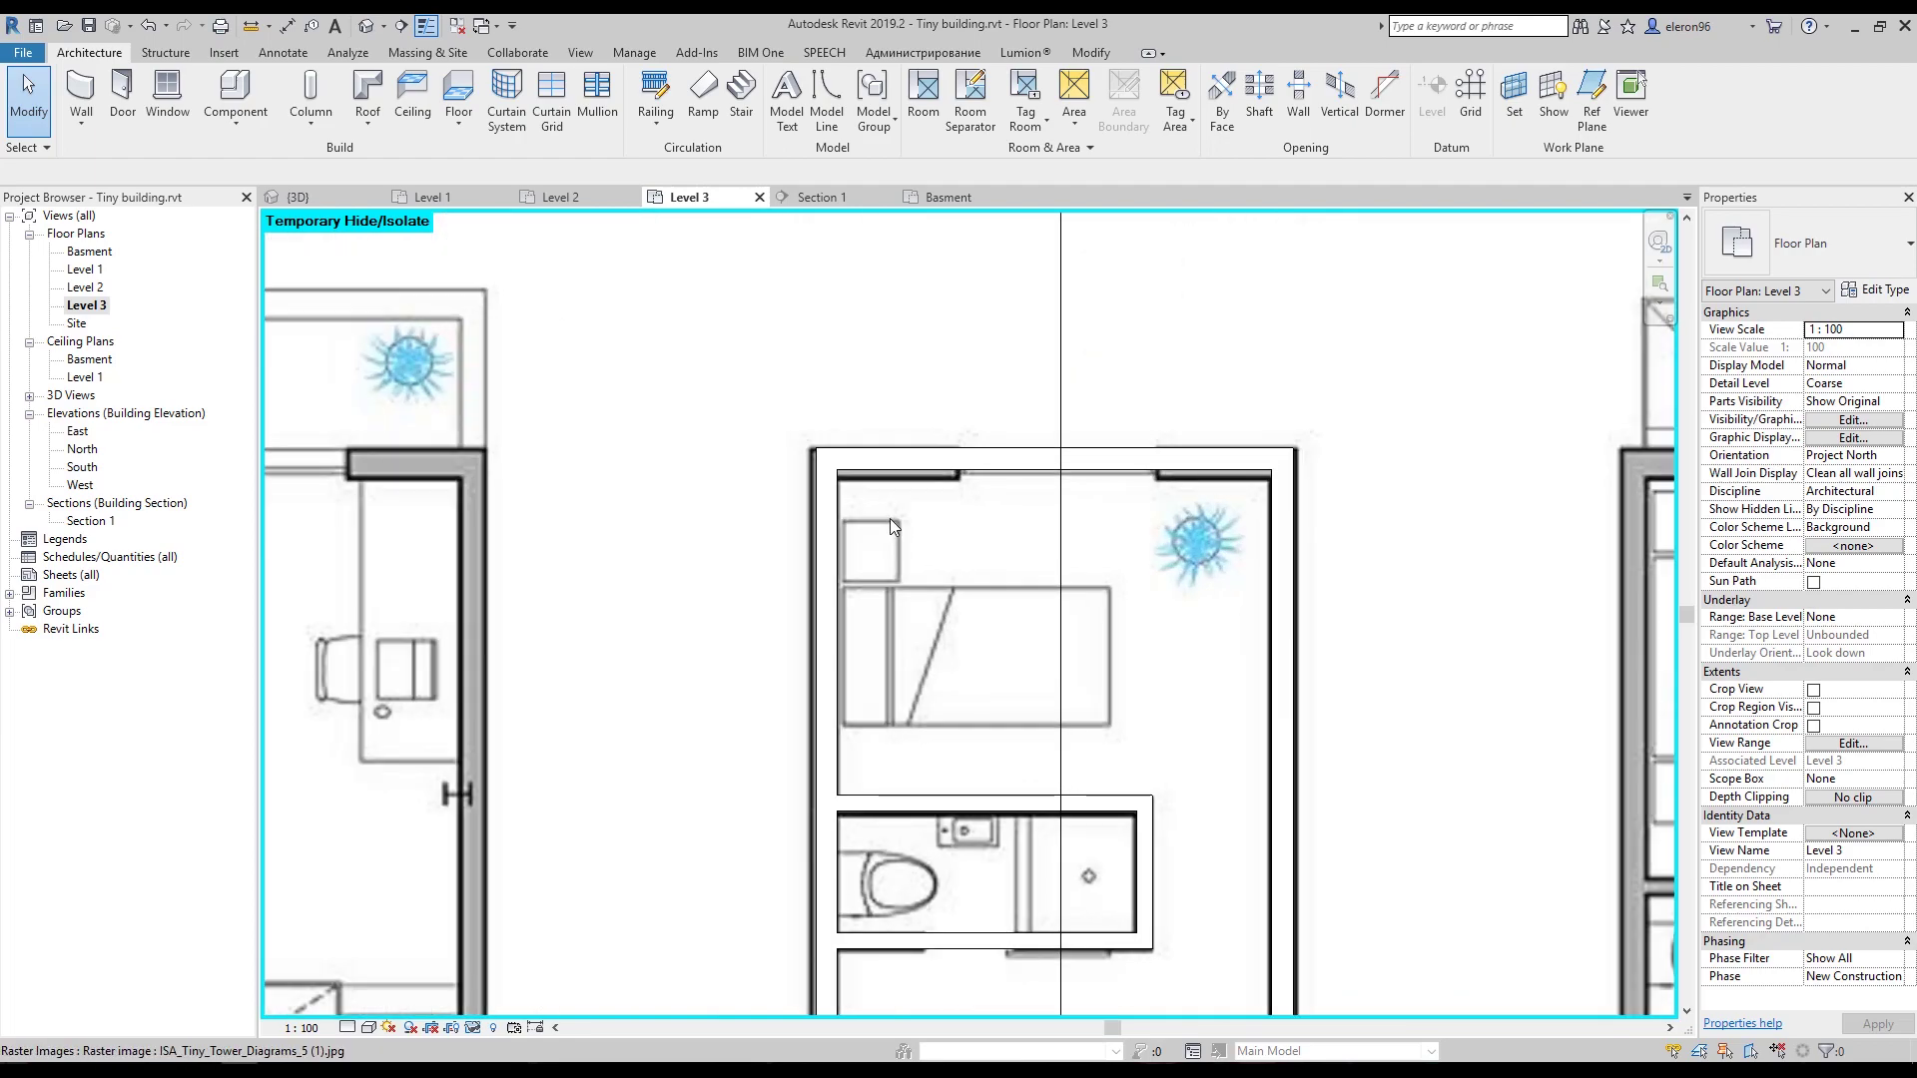
pyautogui.moveTo(1212, 799); pyautogui.dragTo(1065, 466, button='middle')
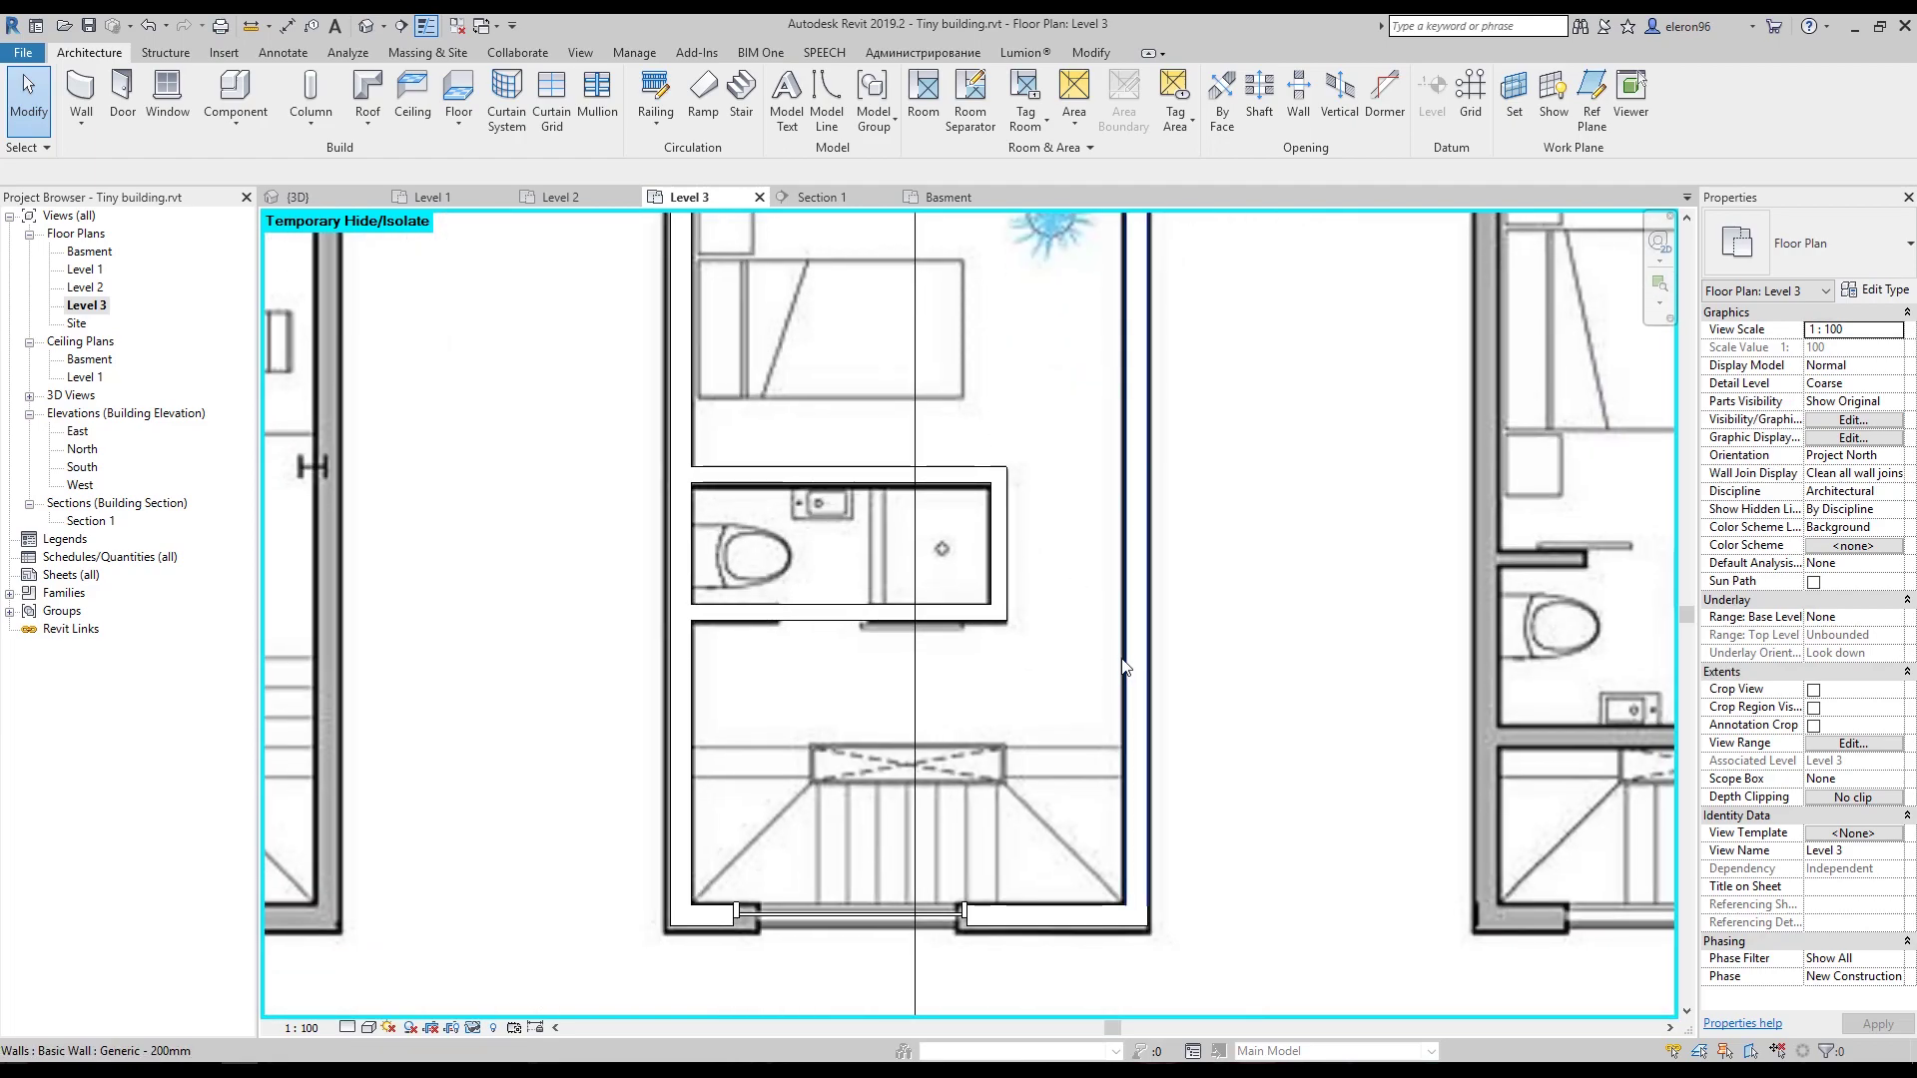
pyautogui.moveTo(928, 765); pyautogui.dragTo(1004, 543, button='middle')
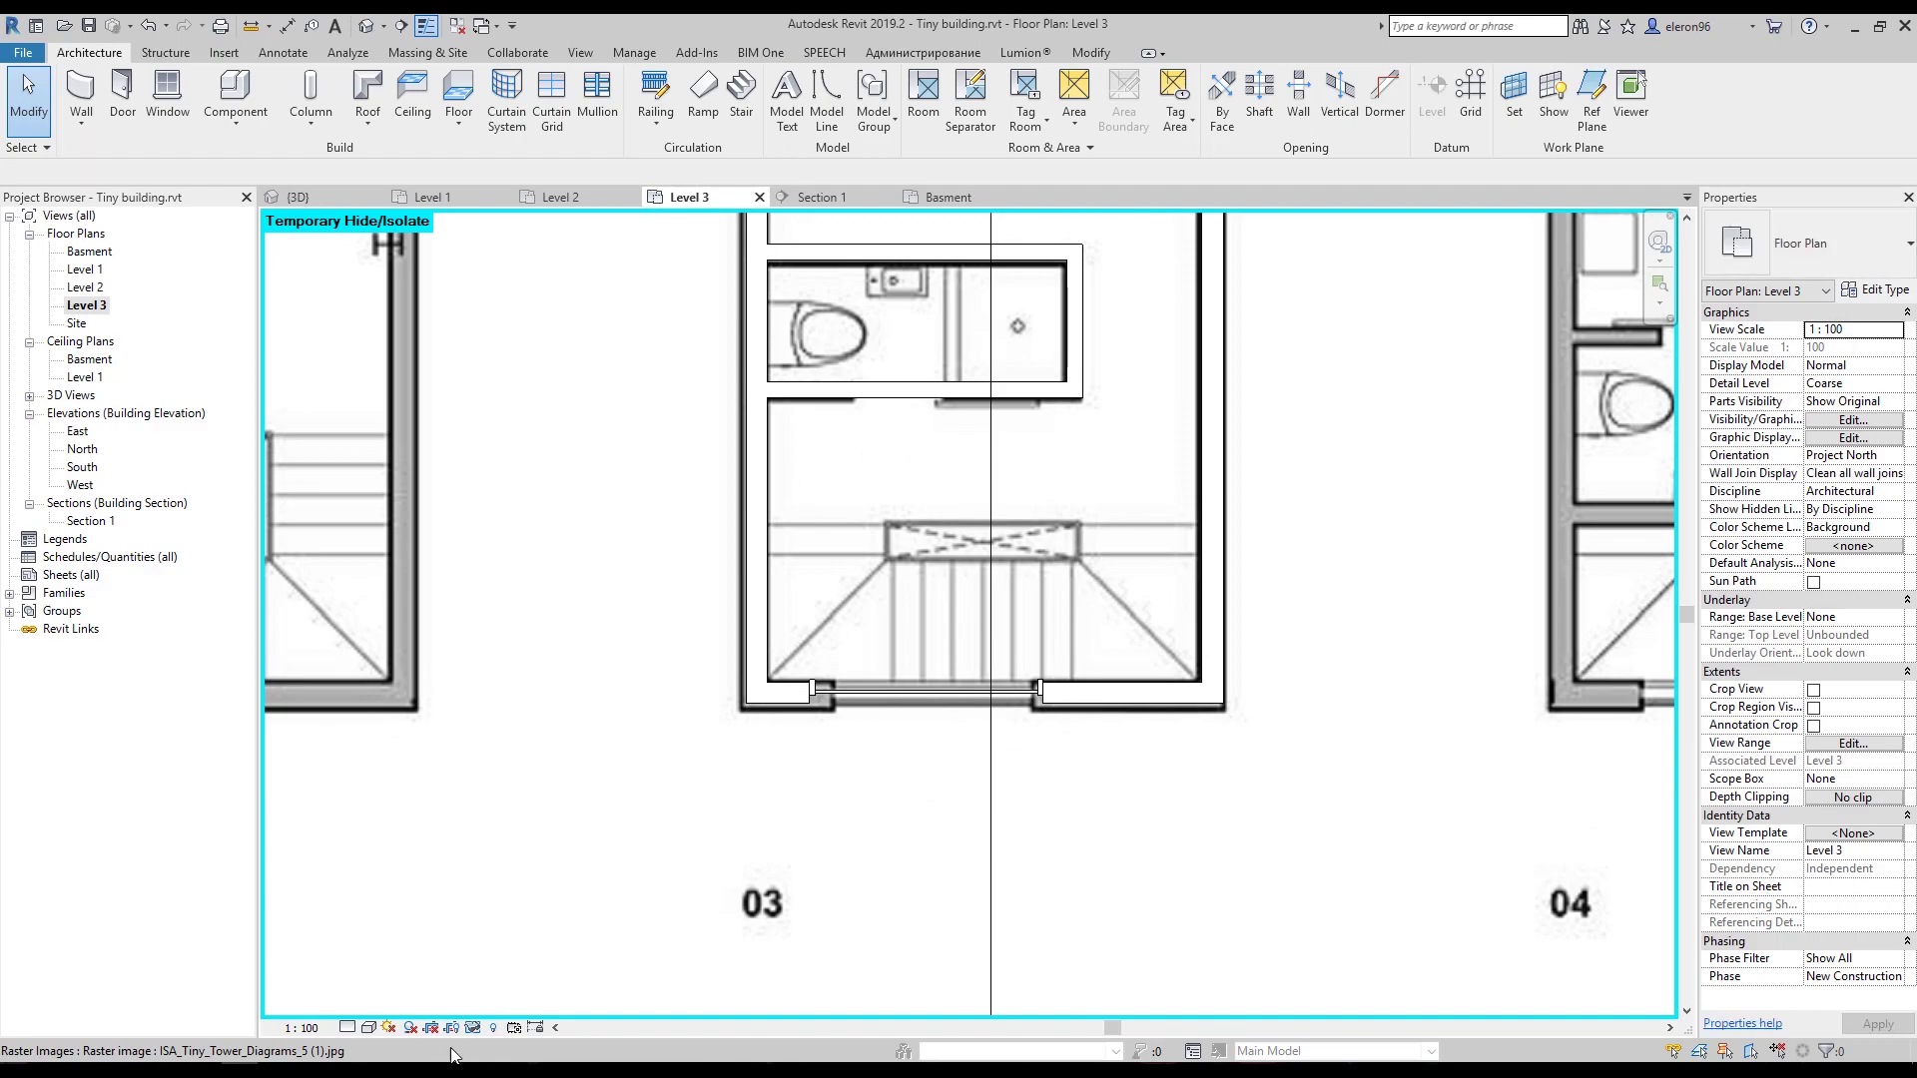
pyautogui.click(473, 1028)
pyautogui.click(559, 1005)
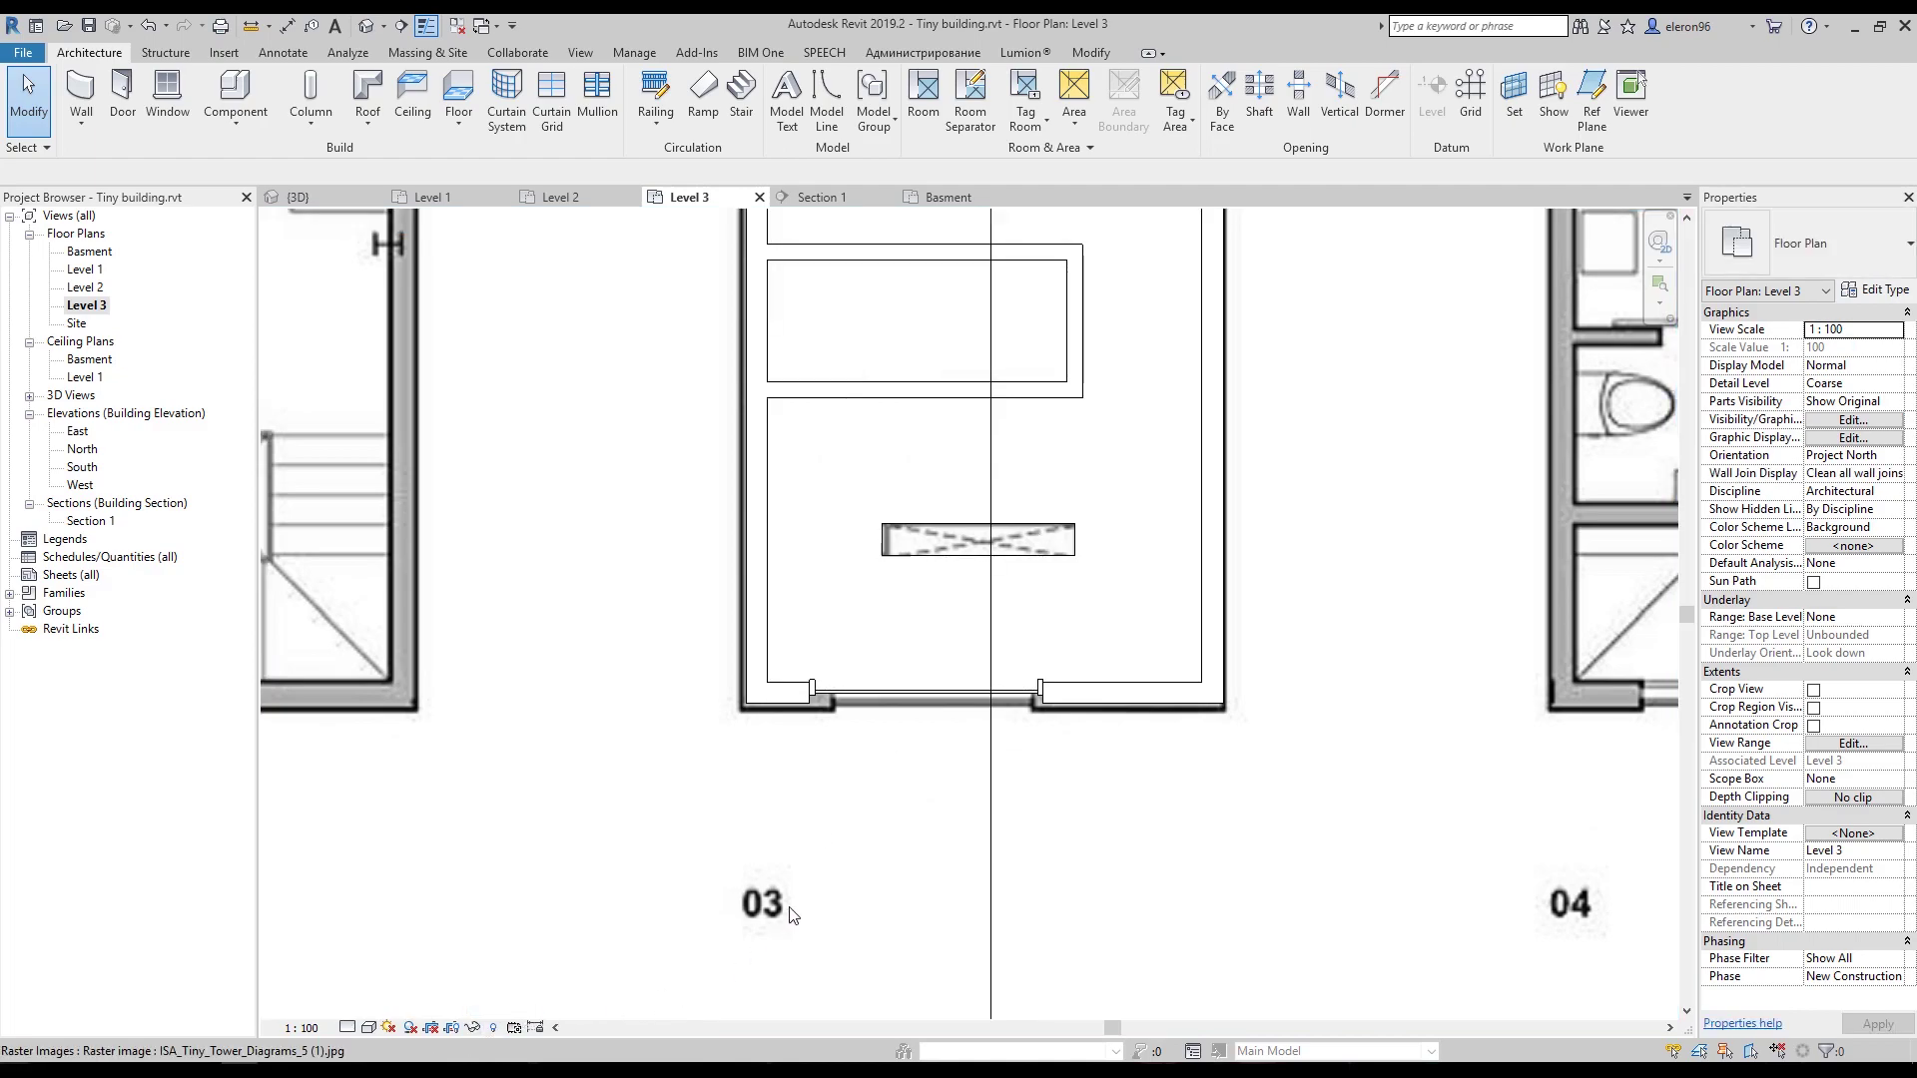
# Create new floor plan views for Level 4 and Level R without duplicating the existing views.
pyautogui.scroll(-5, 799, 899)
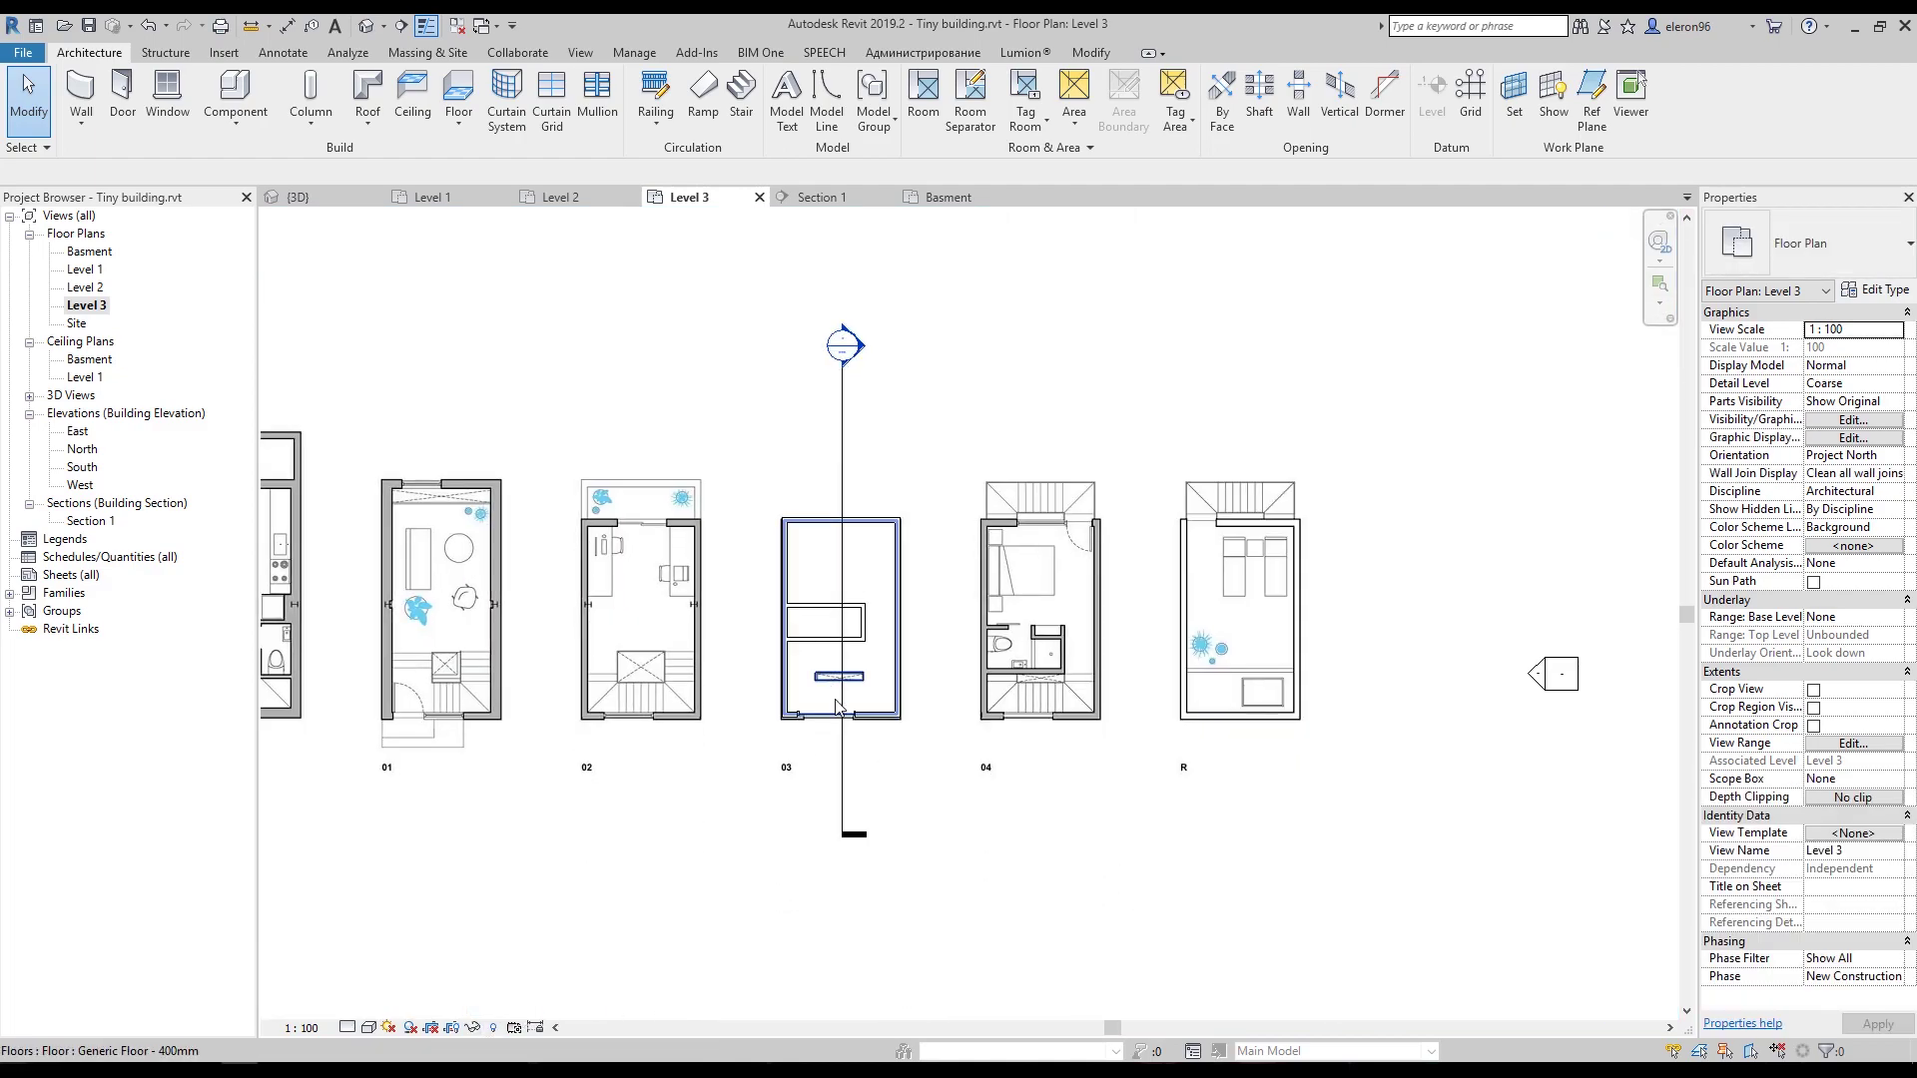
pyautogui.scroll(3, 927, 596)
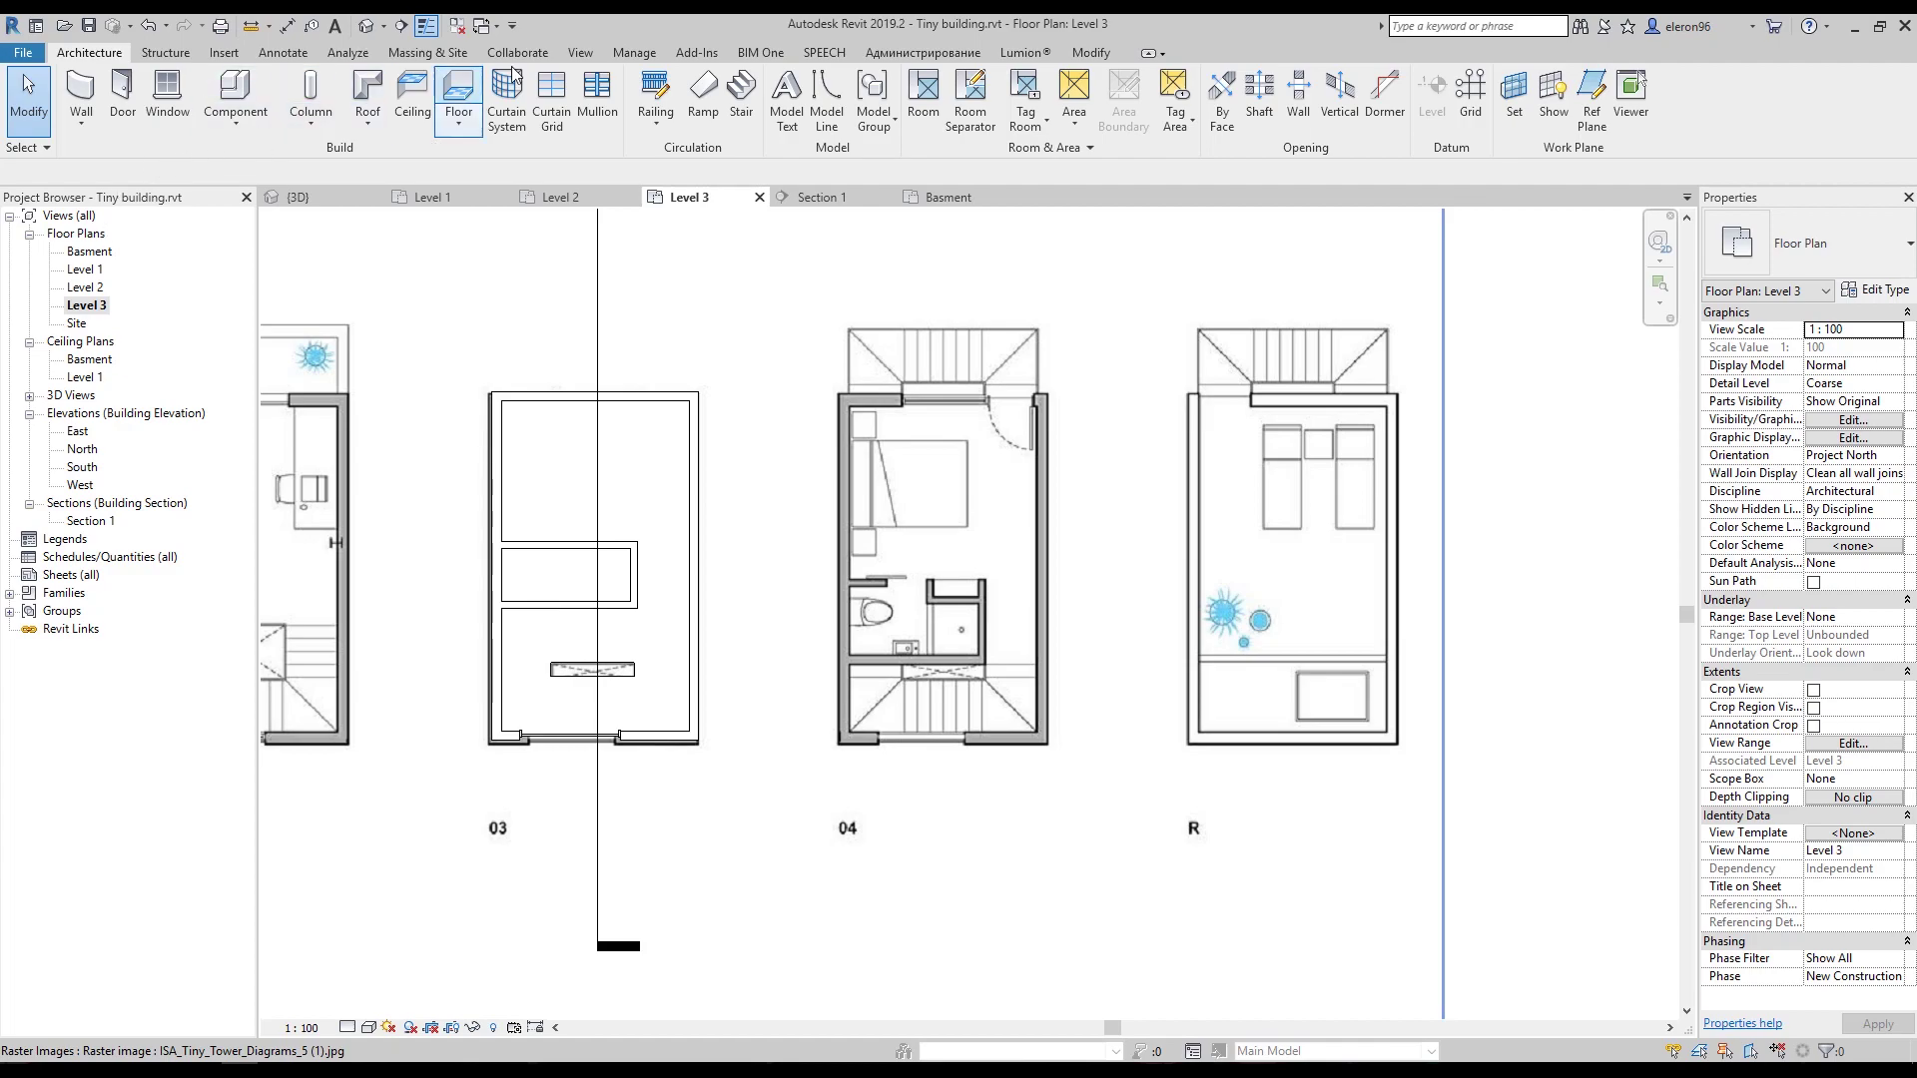
pyautogui.click(582, 54)
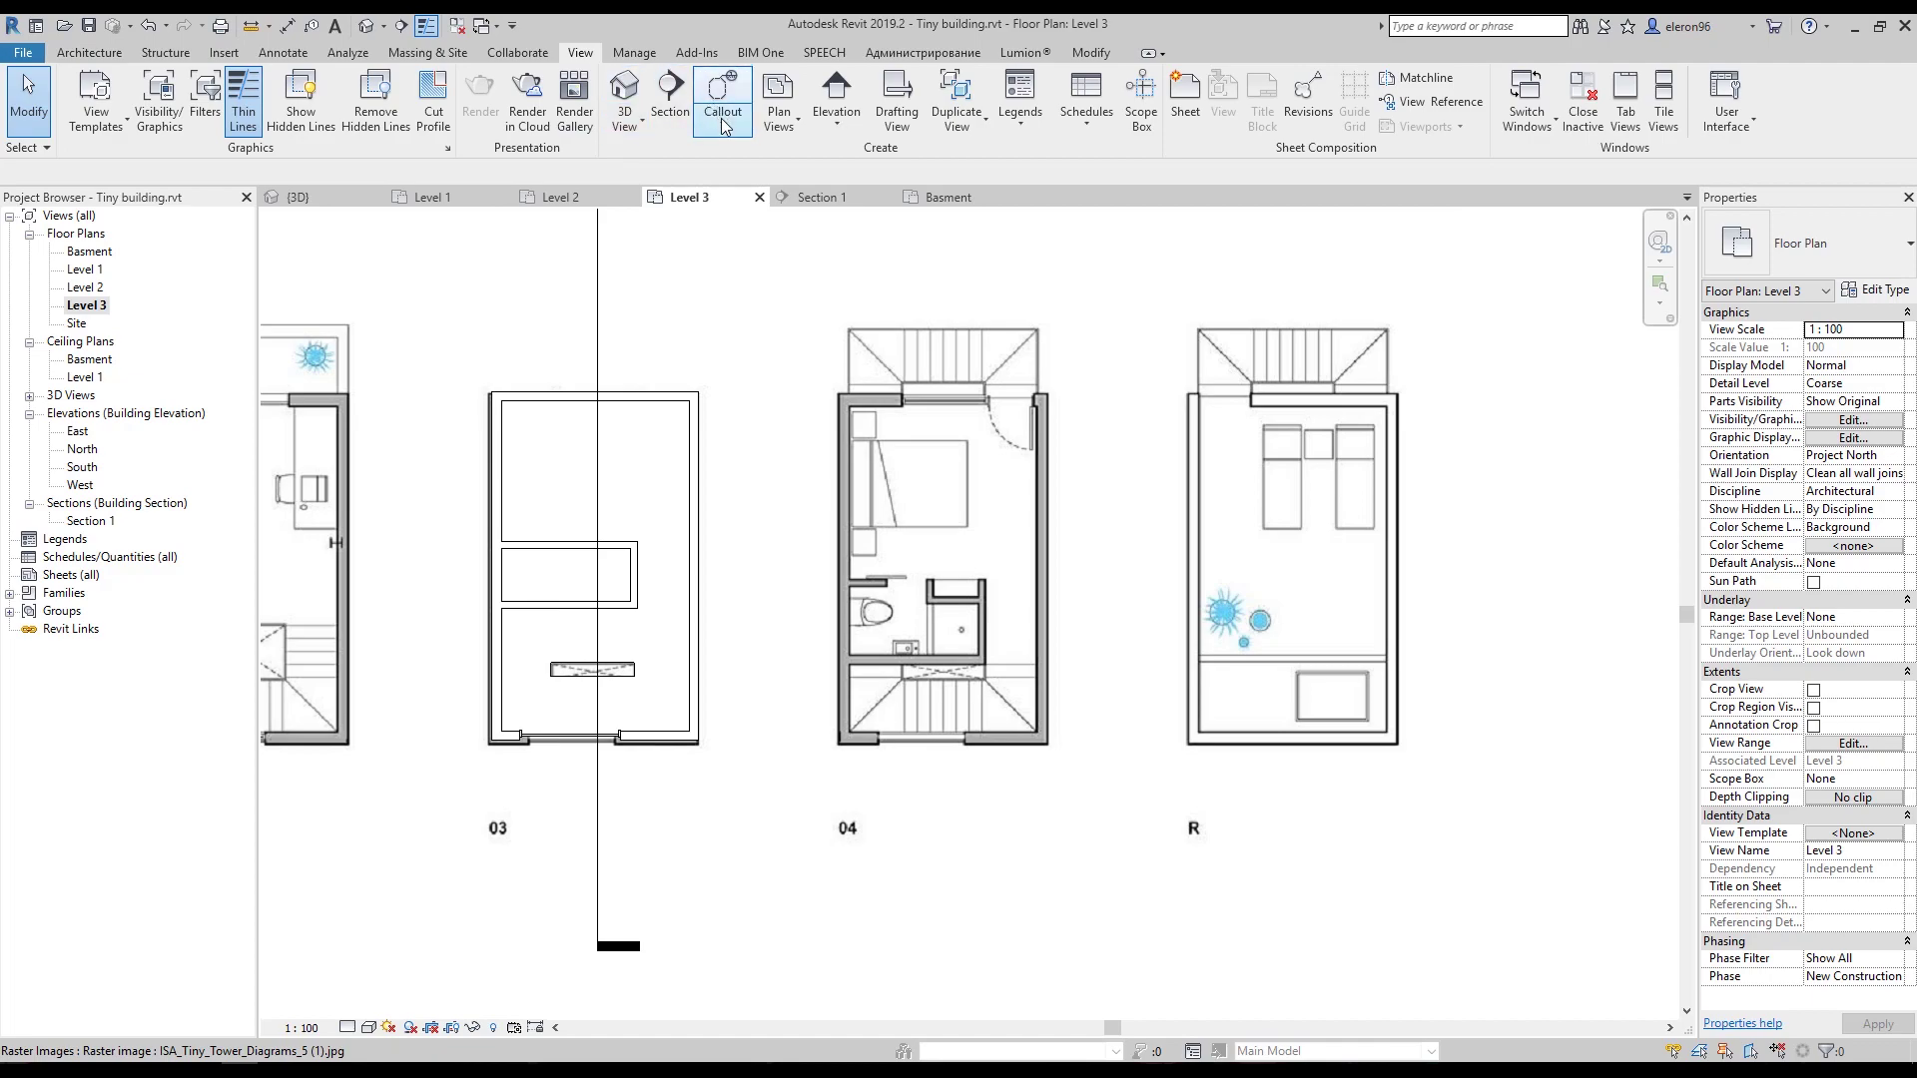
pyautogui.click(780, 120)
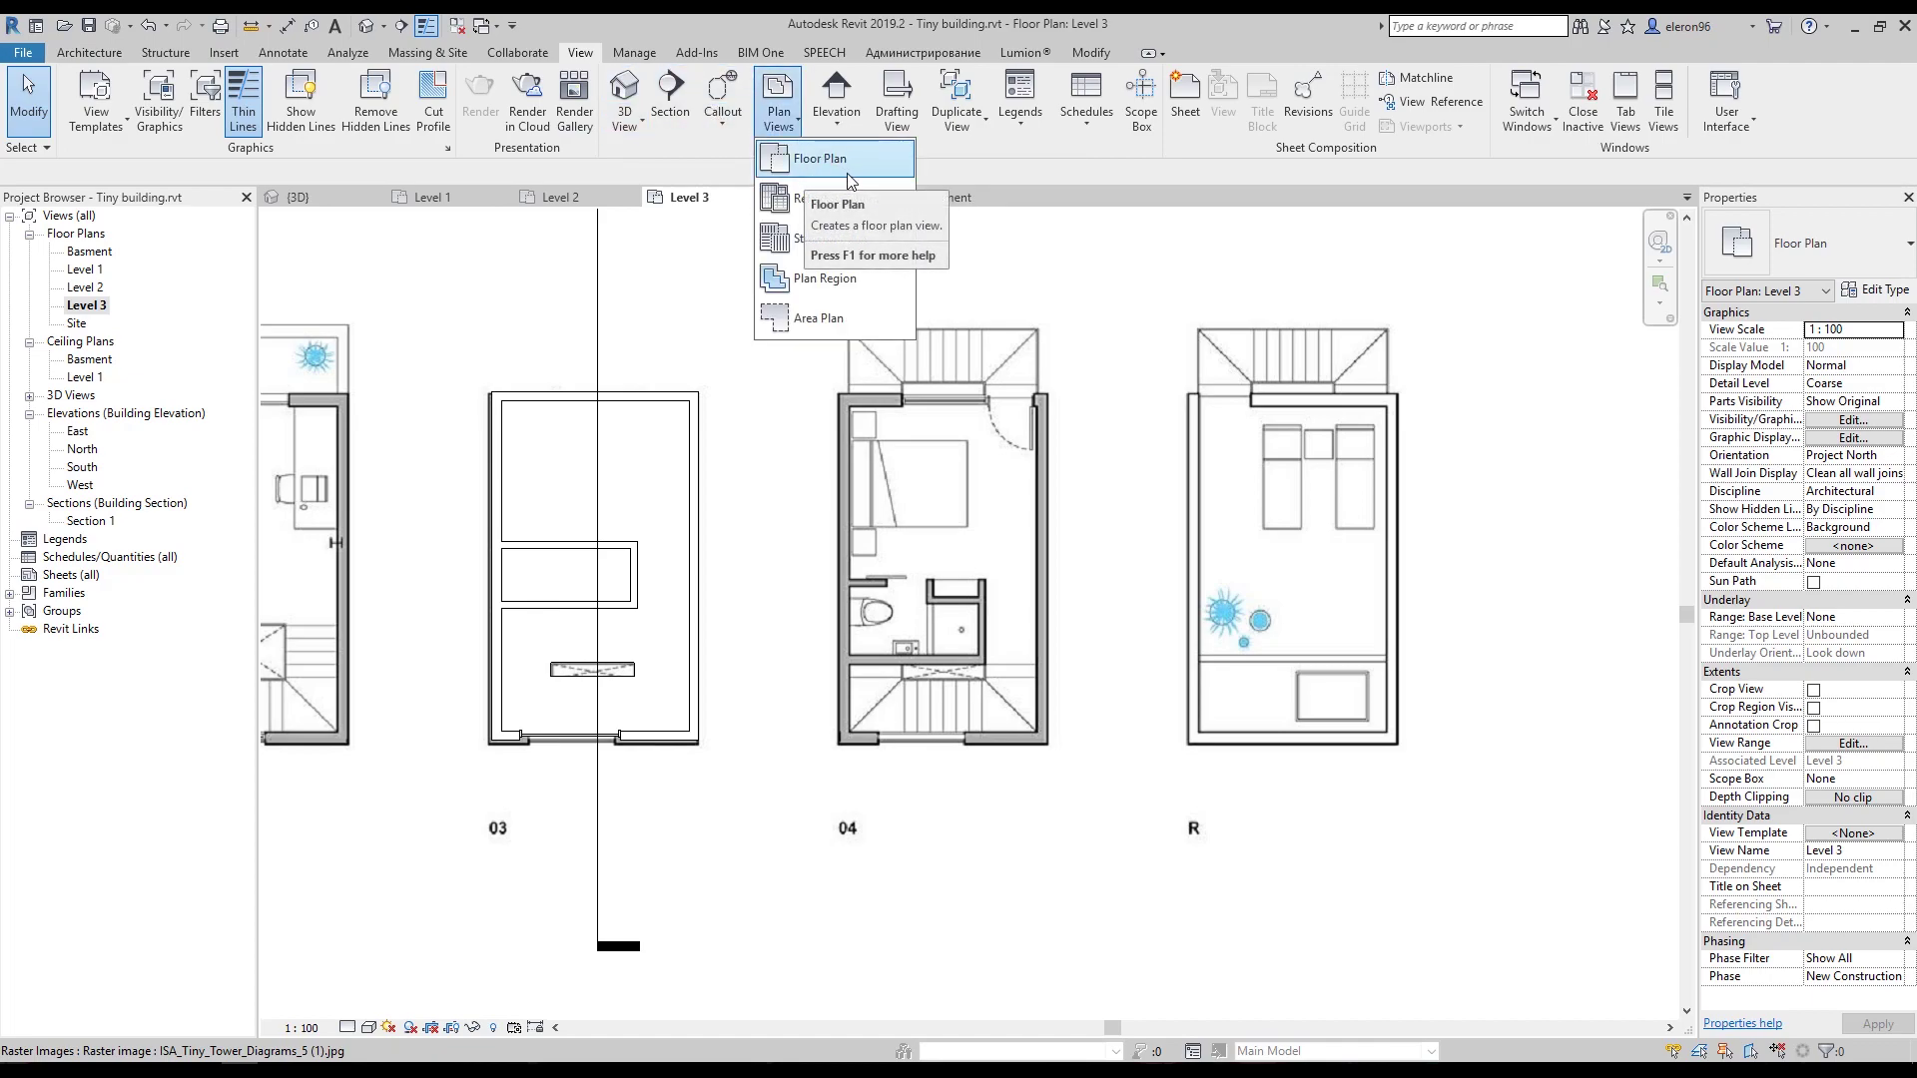
pyautogui.click(848, 170)
pyautogui.moveTo(1020, 381); pyautogui.dragTo(829, 329)
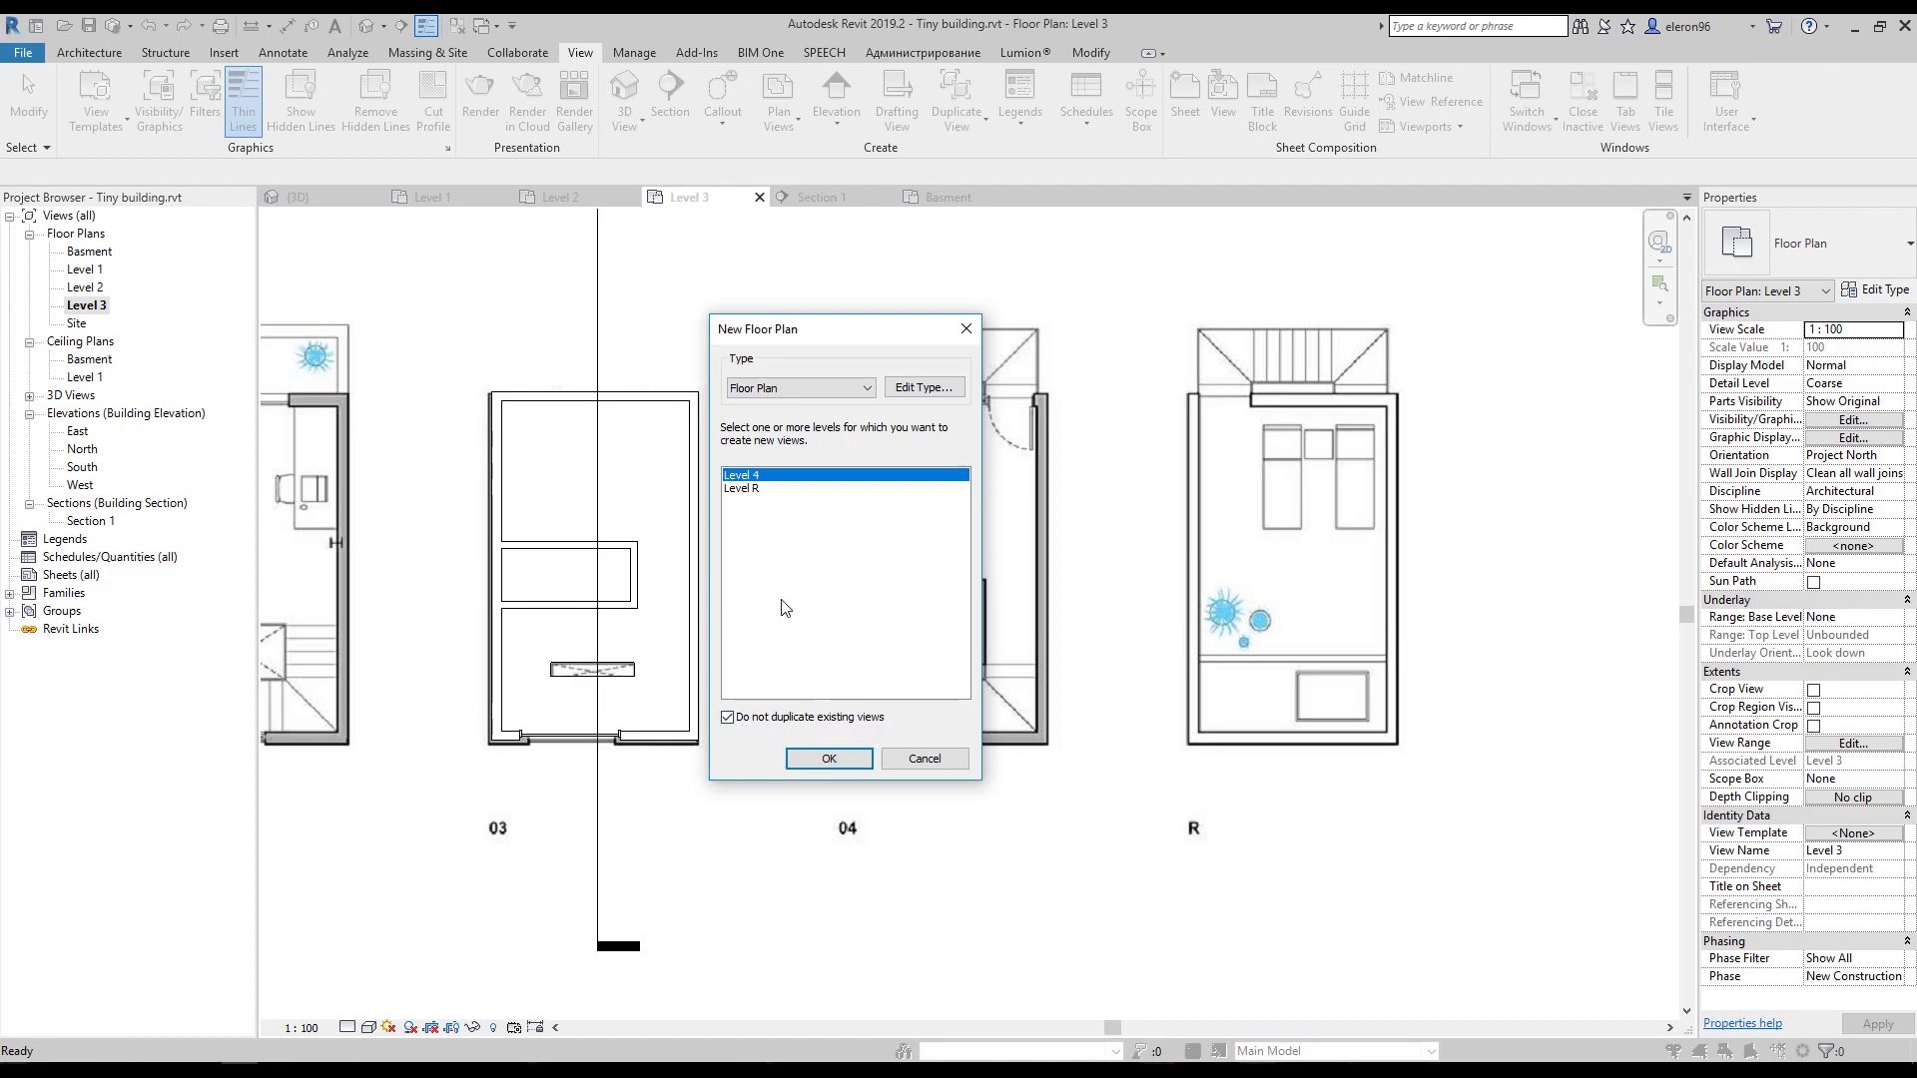
pyautogui.click(729, 718)
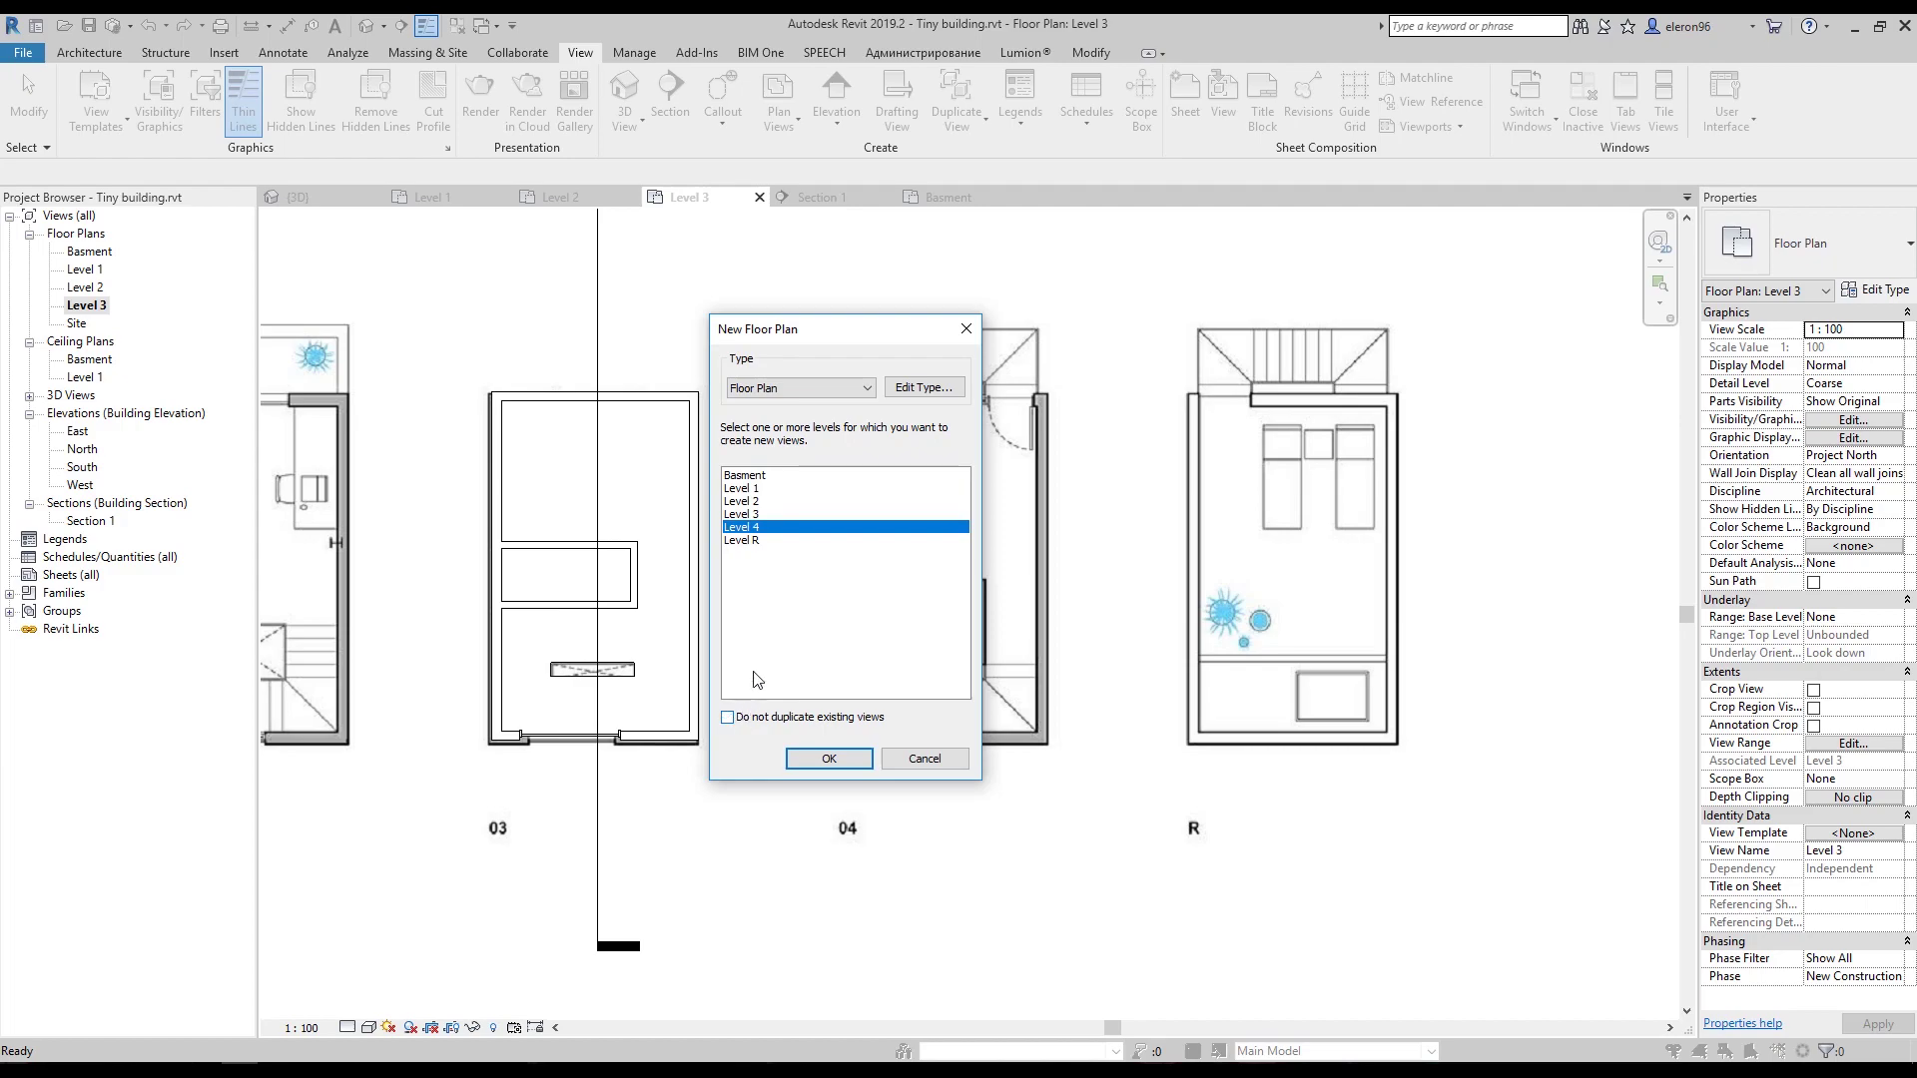
pyautogui.click(729, 719)
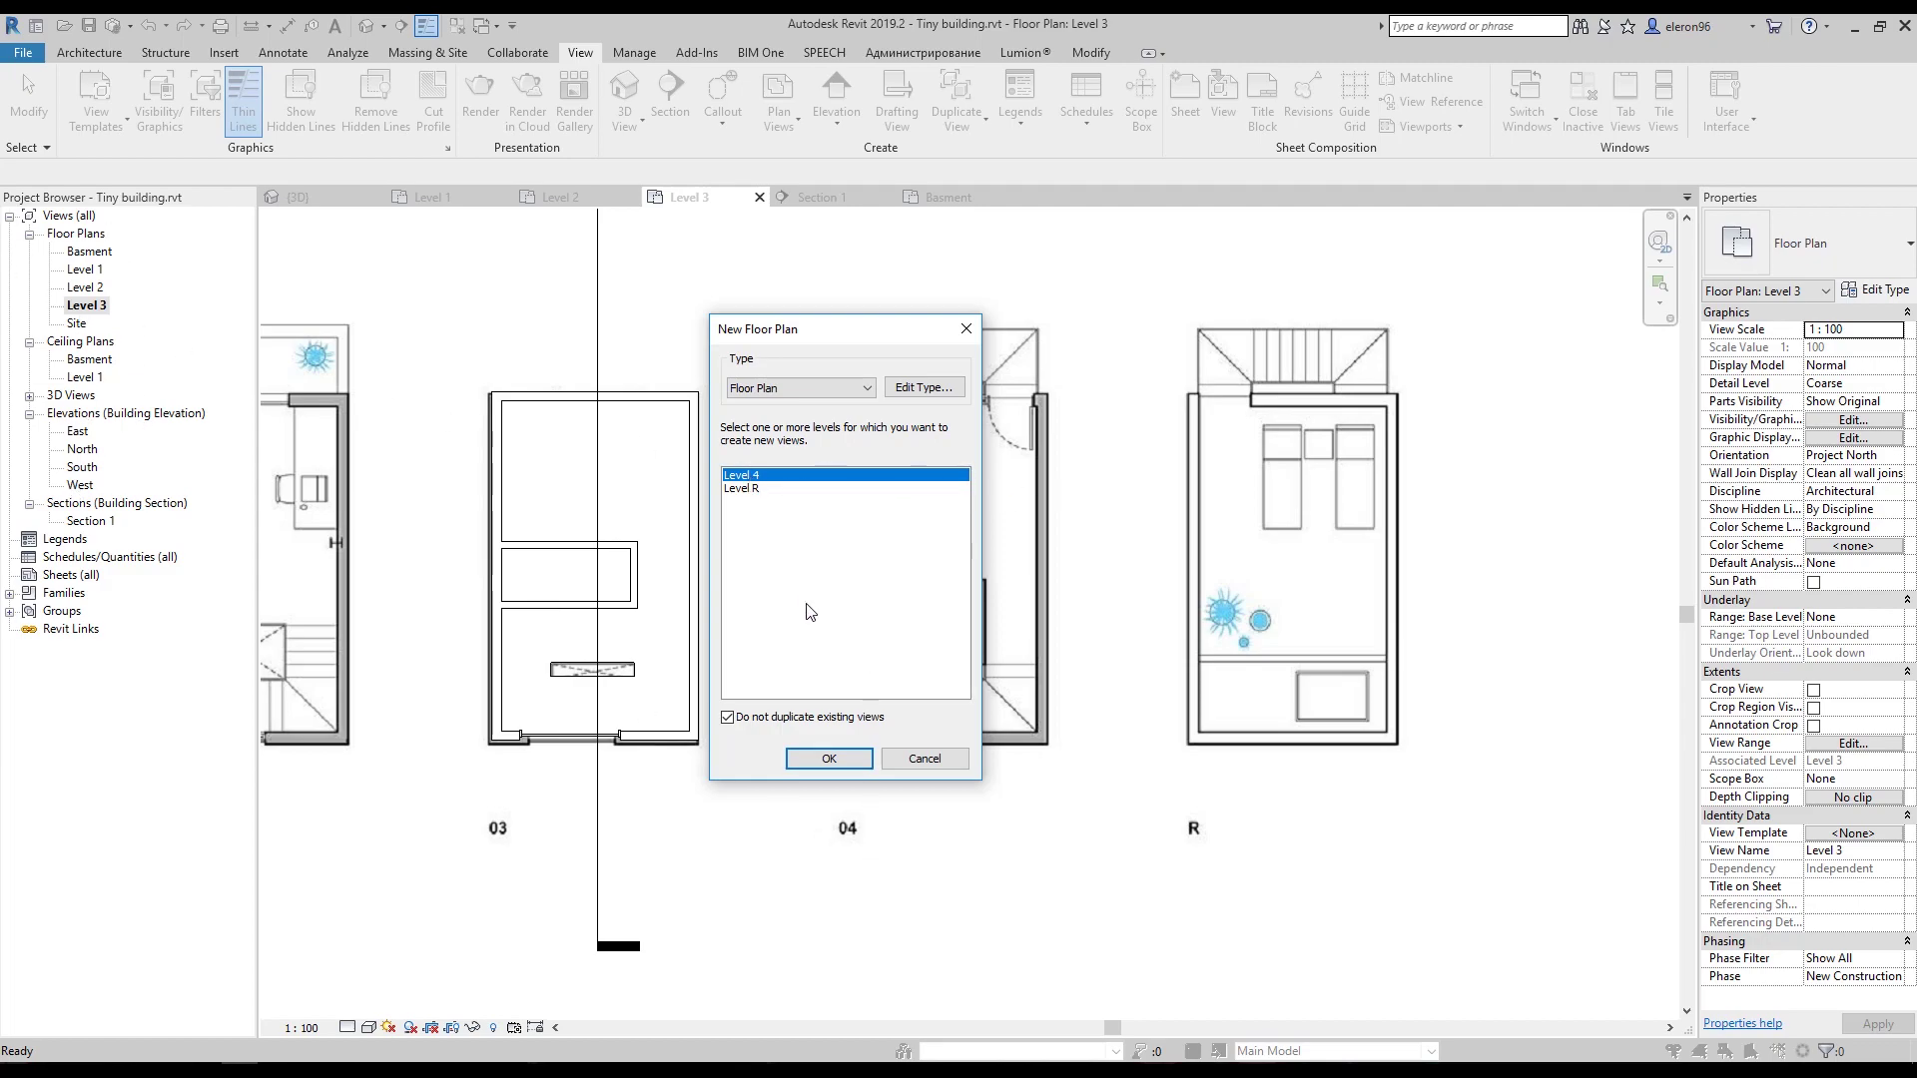
pyautogui.keyDown('shift'); pyautogui.click(760, 489); pyautogui.keyUp('shift')
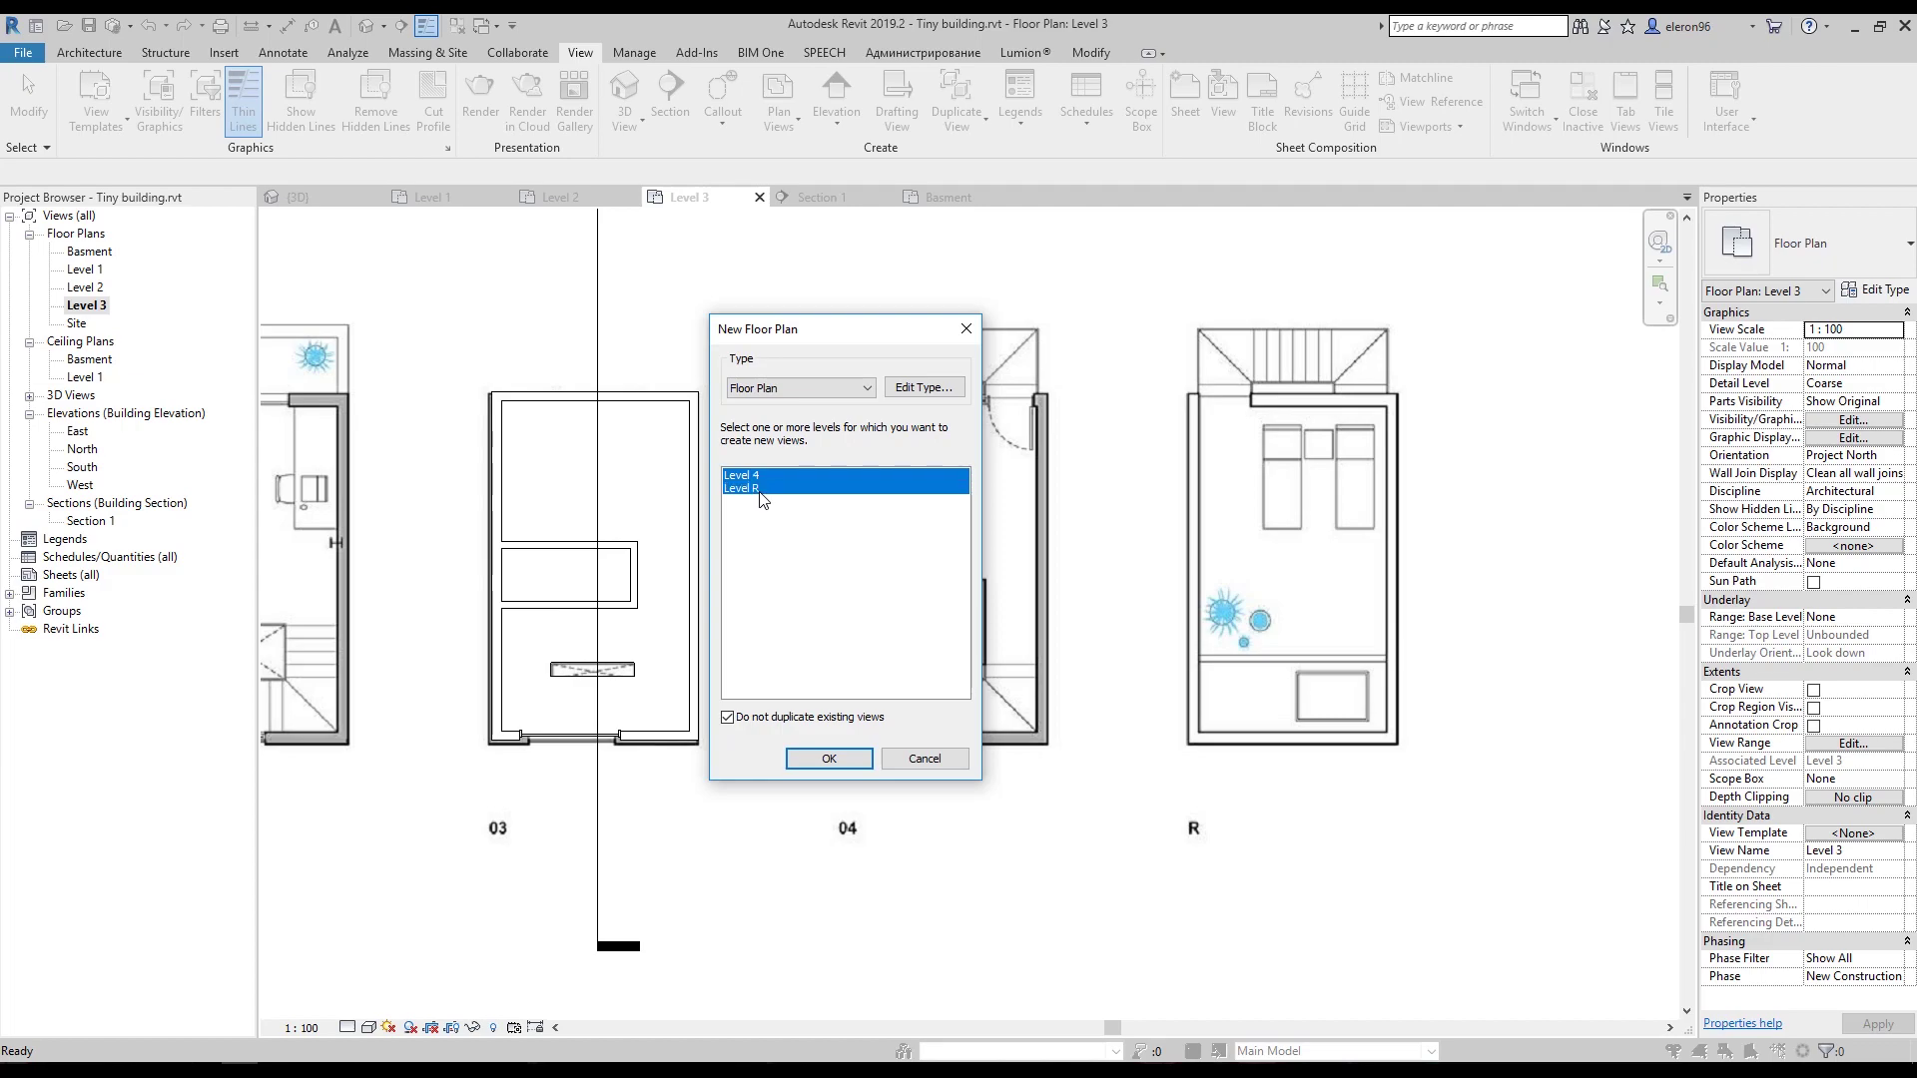
pyautogui.click(839, 760)
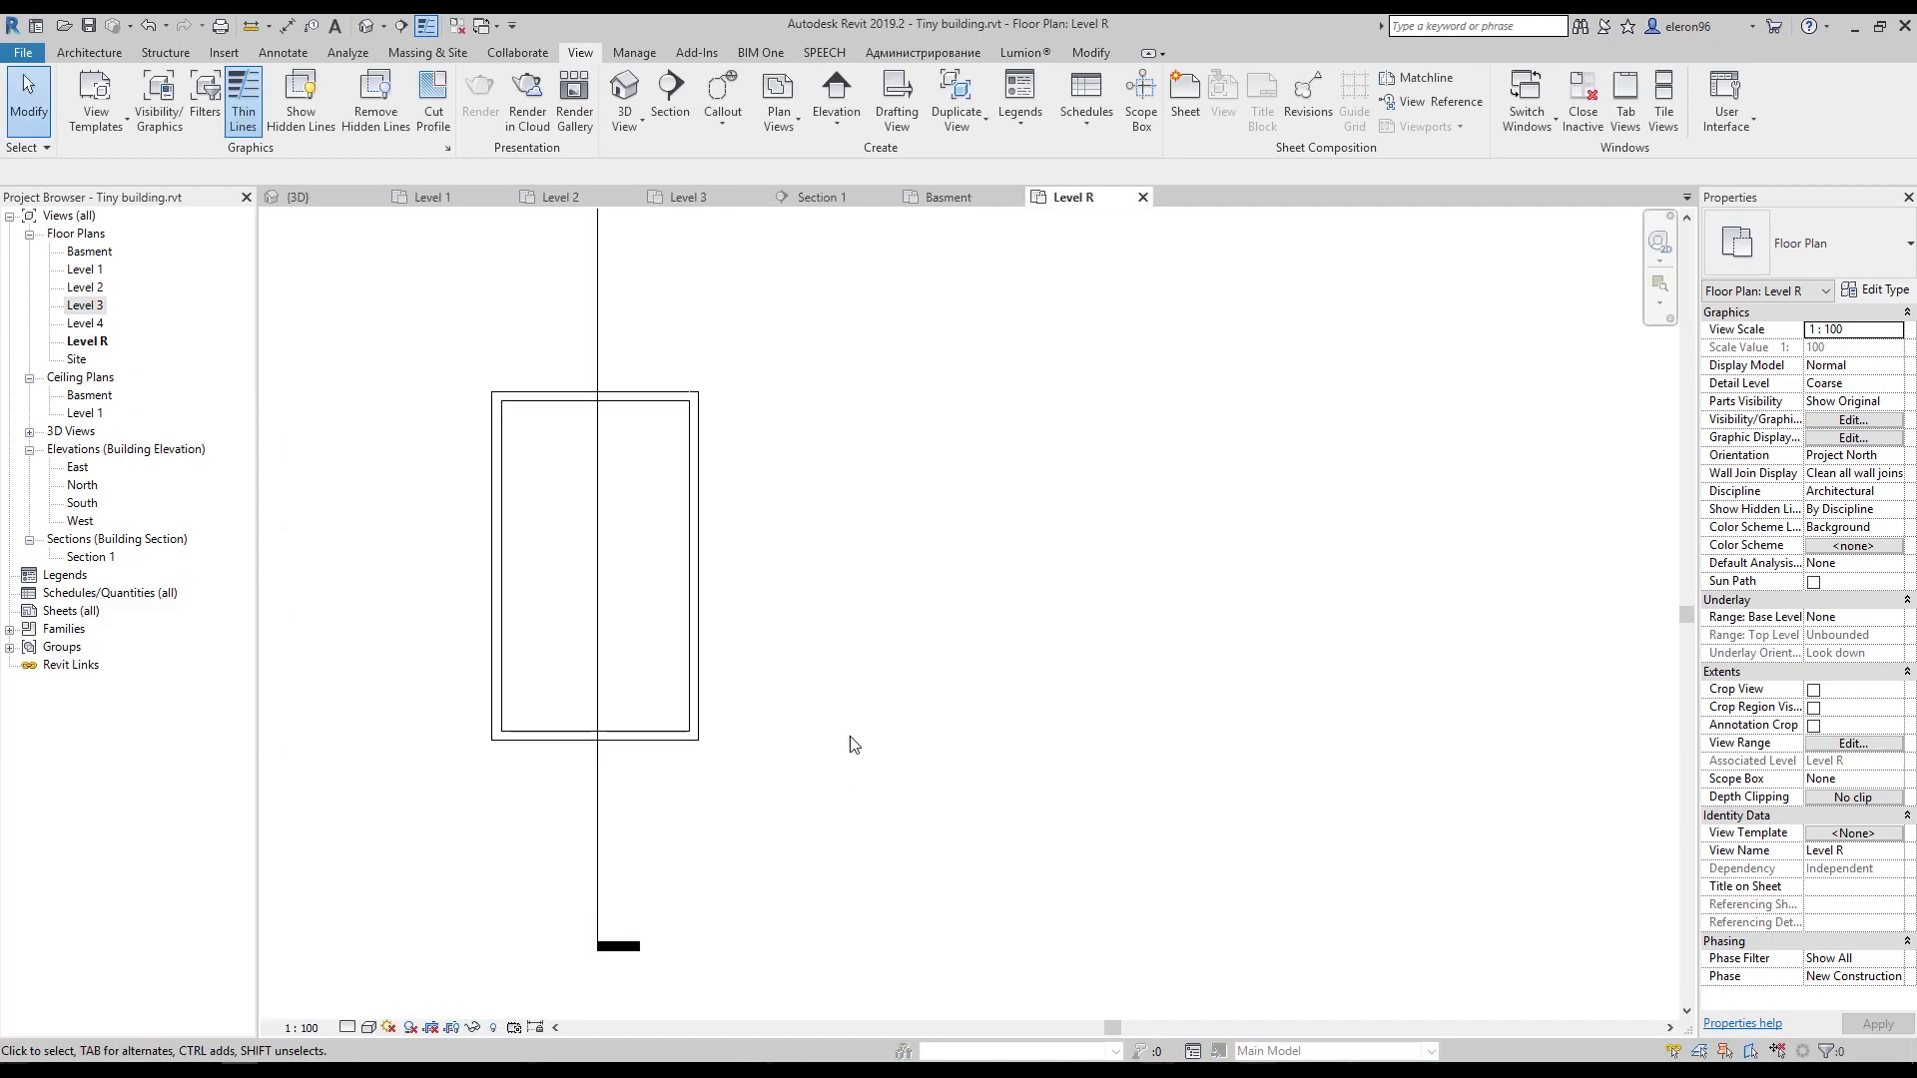
# Open the Level 4 floor plan and paste the copied reference plan image into it.
pyautogui.moveTo(796, 641); pyautogui.dragTo(999, 584, button='middle')
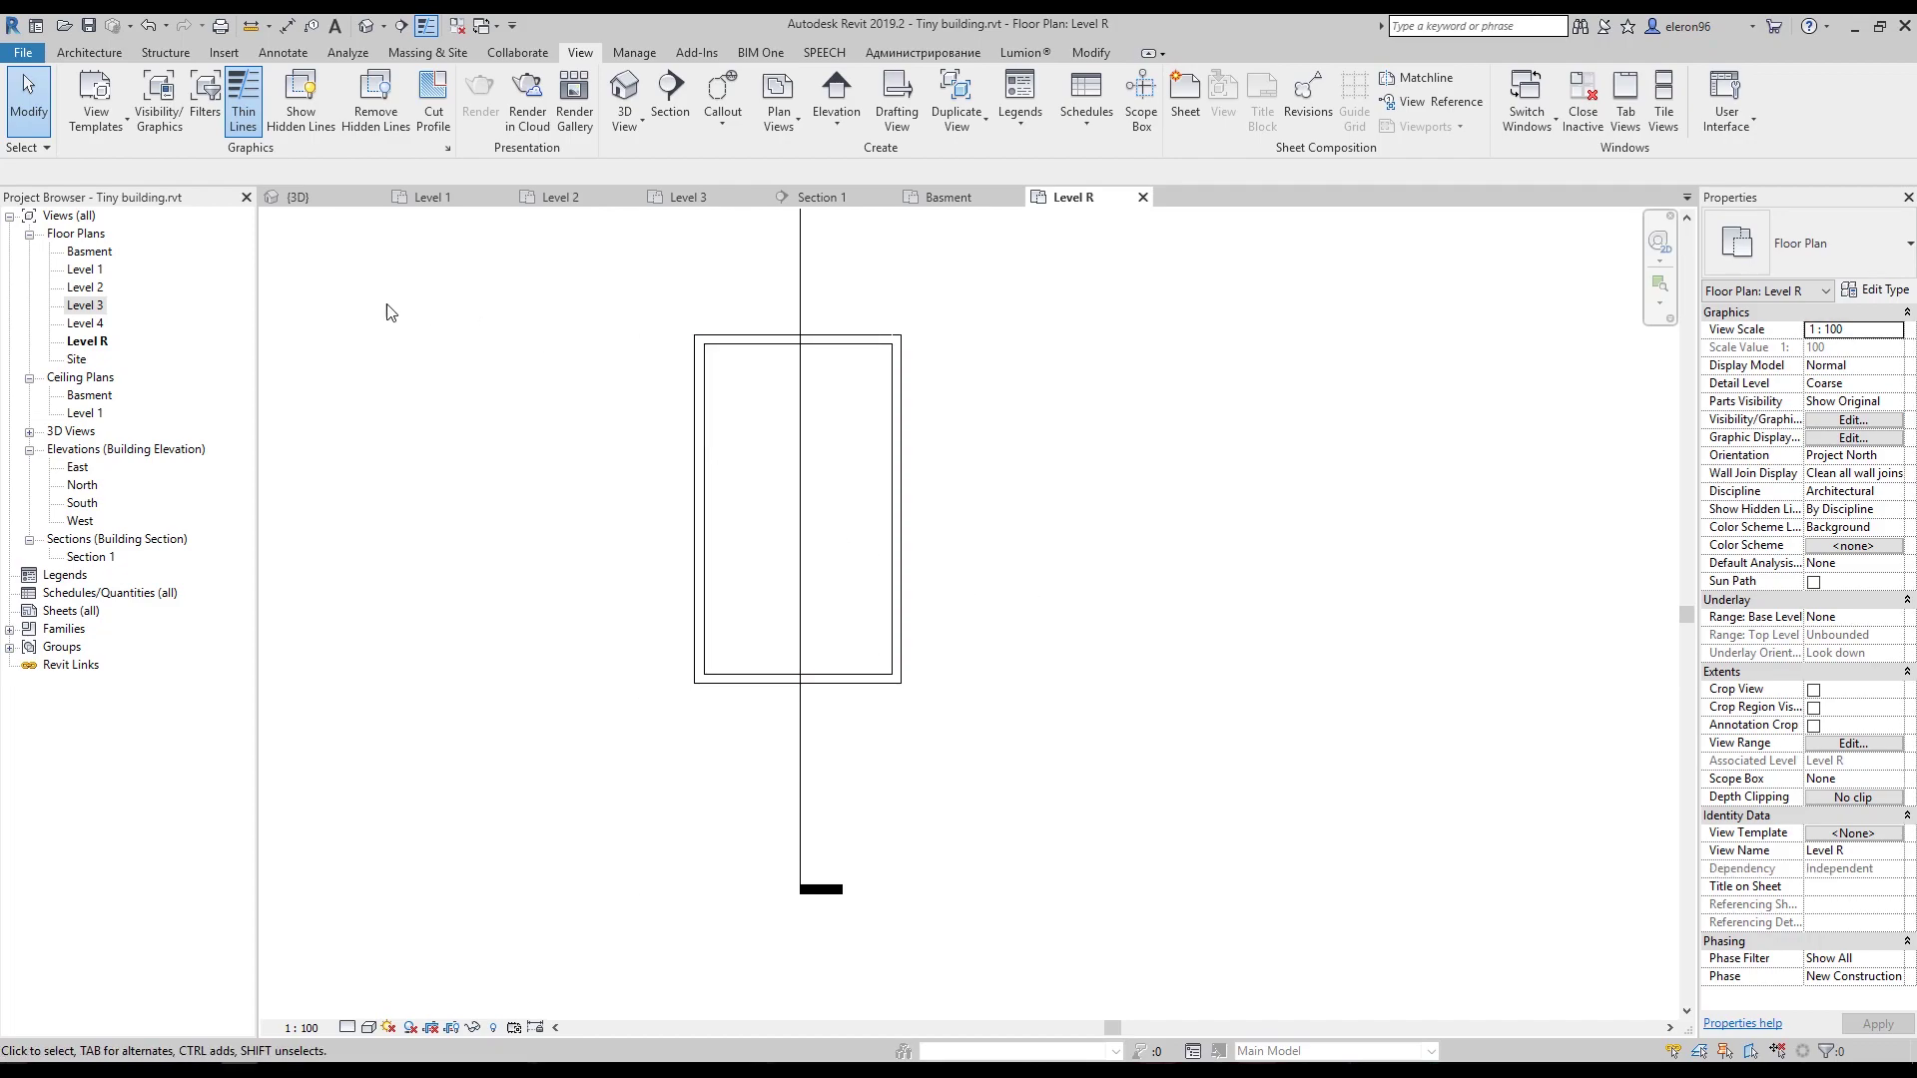
pyautogui.doubleClick(100, 323)
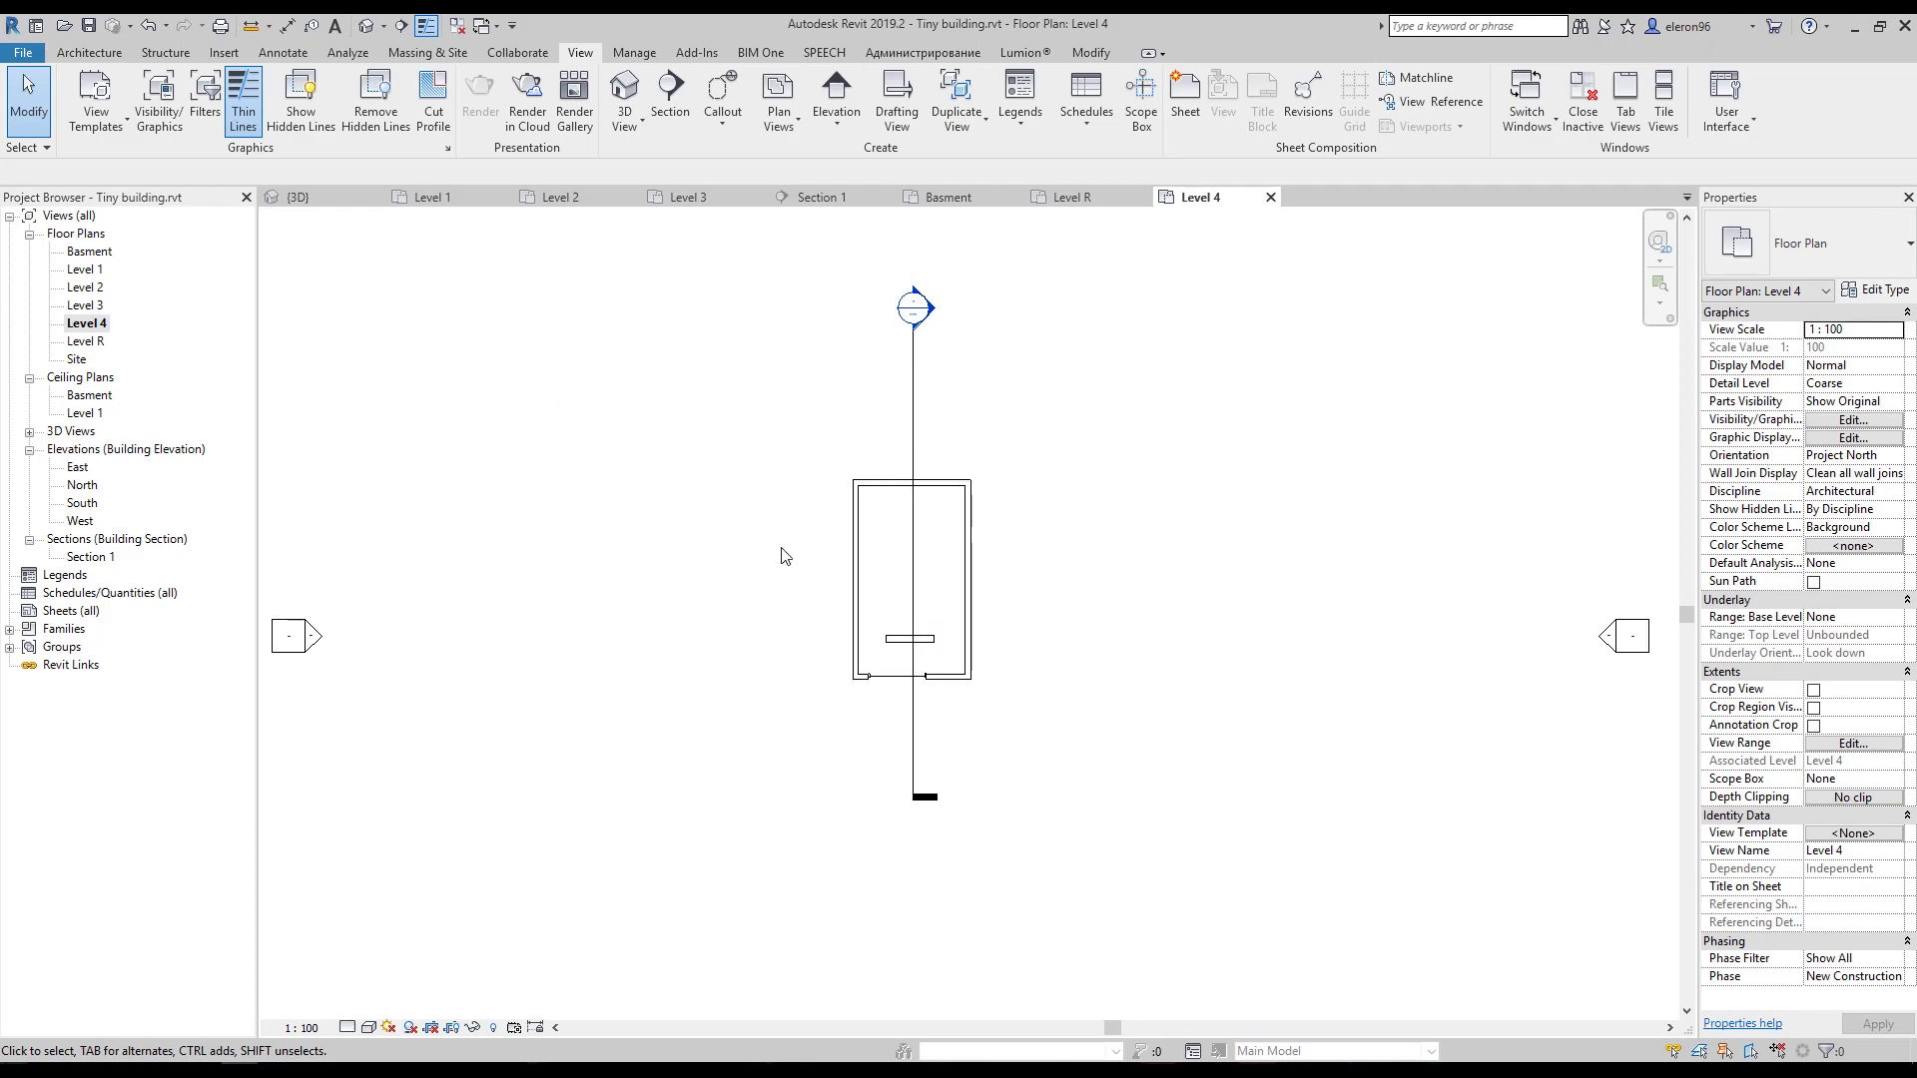
pyautogui.scroll(-5, 784, 556)
pyautogui.scroll(6, 834, 568)
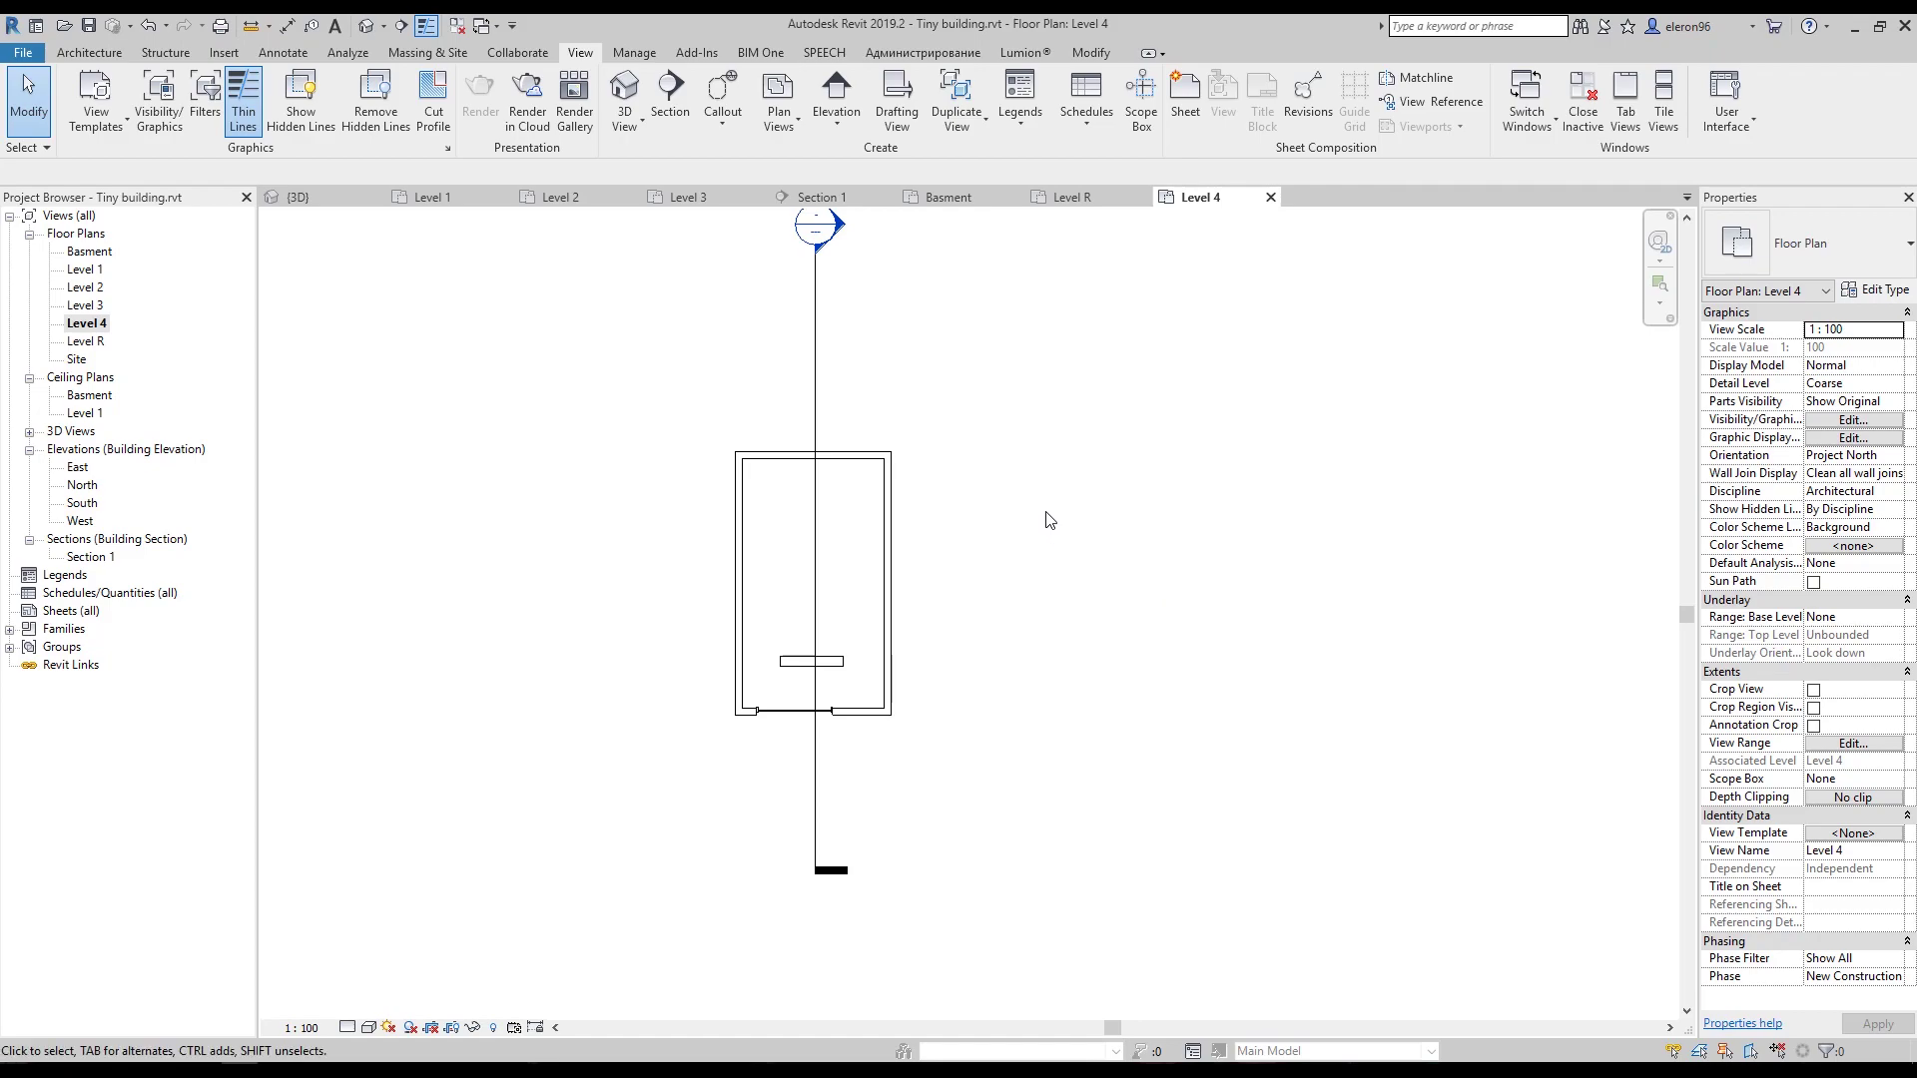
pyautogui.click(1107, 54)
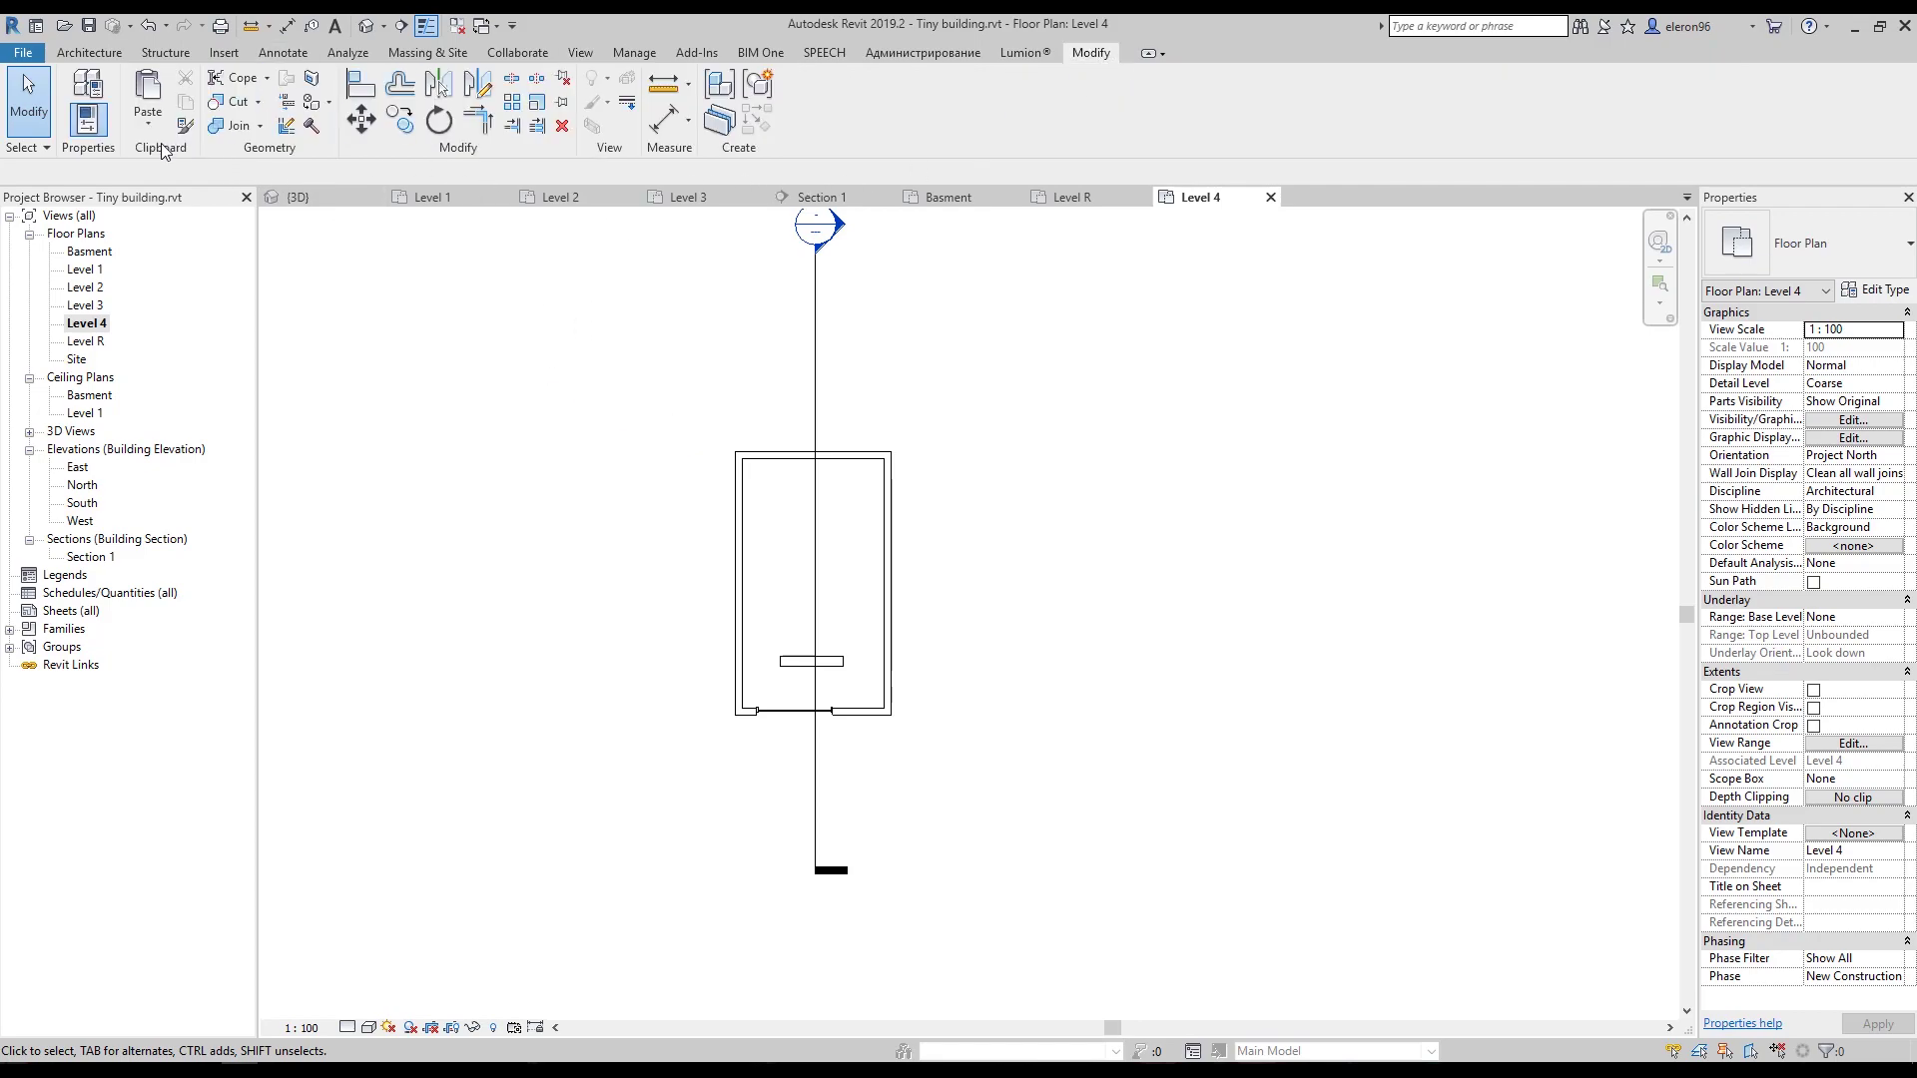
pyautogui.click(148, 124)
pyautogui.click(222, 315)
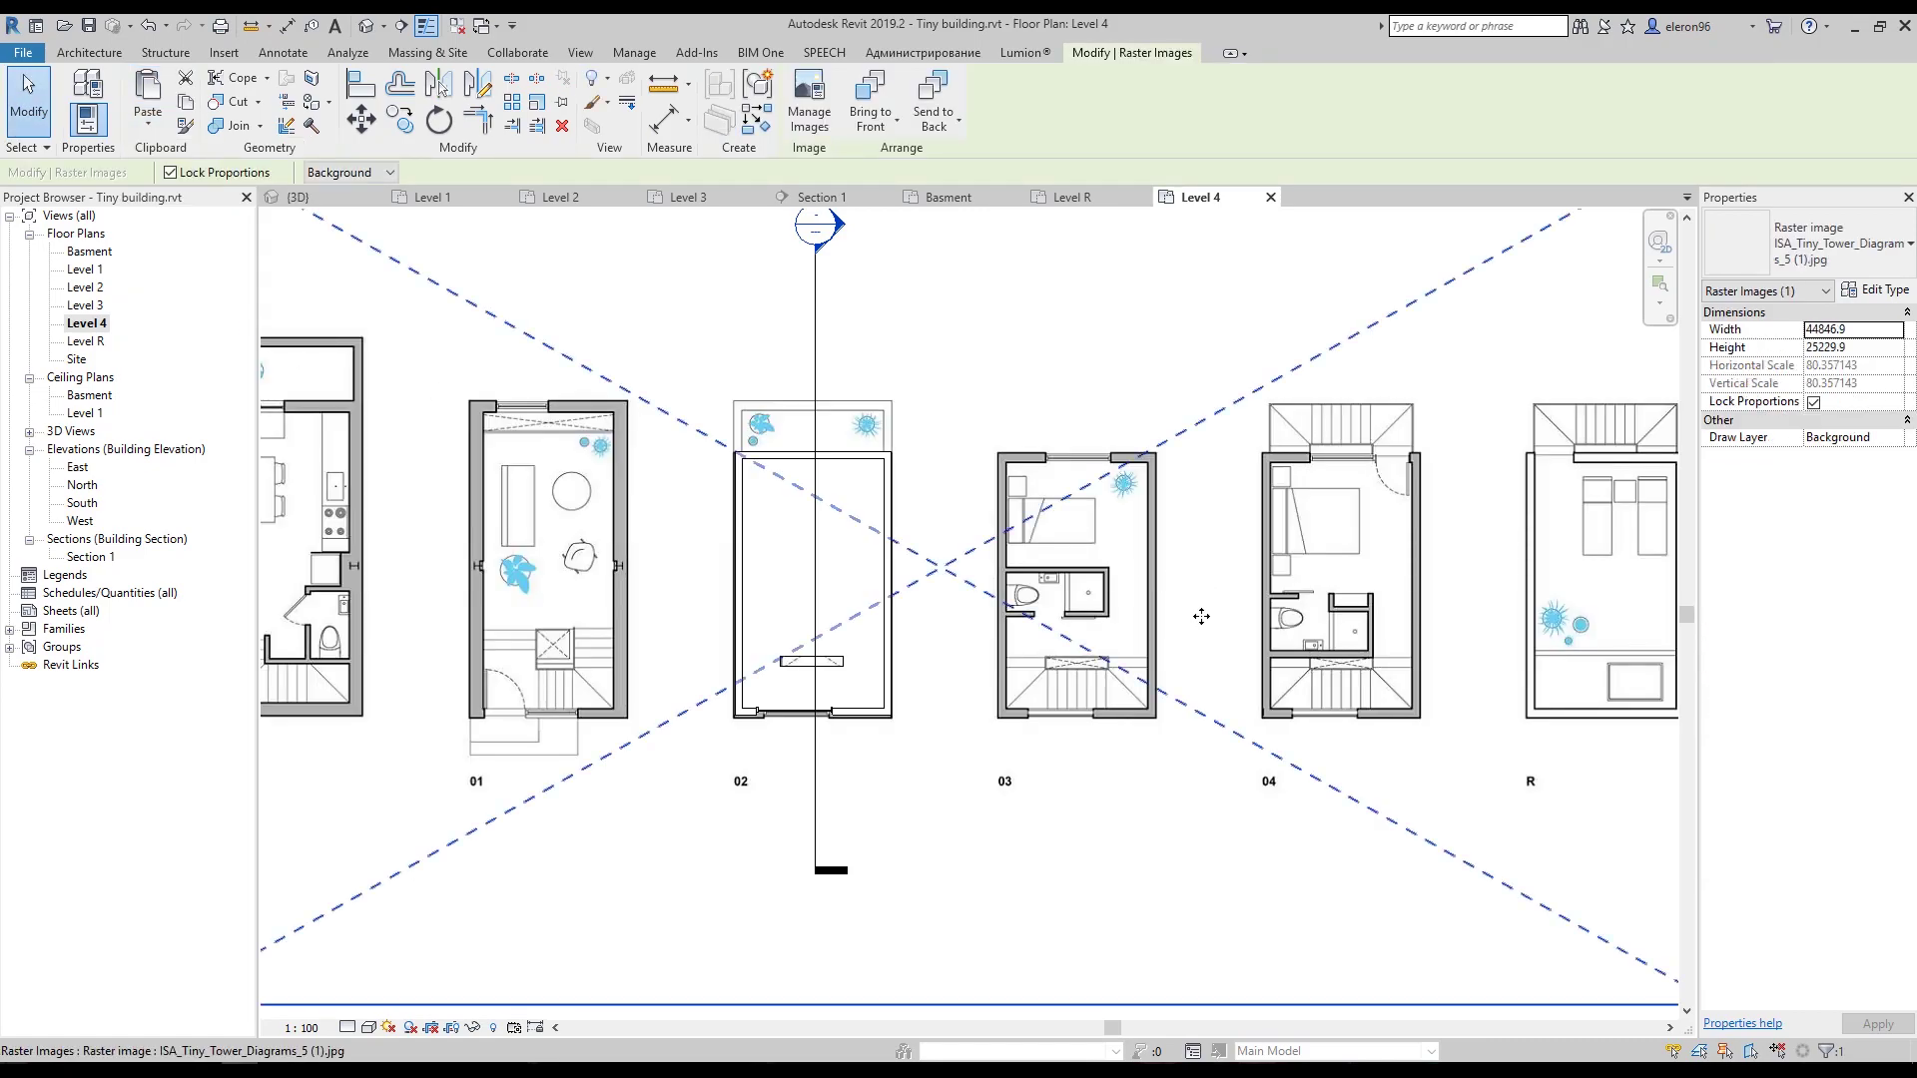
# Move the reference image so that plan 04 lies over the building outline, aligned at the lower-right interior wall corner.
pyautogui.scroll(-2, 1198, 619)
pyautogui.scroll(3, 1050, 365)
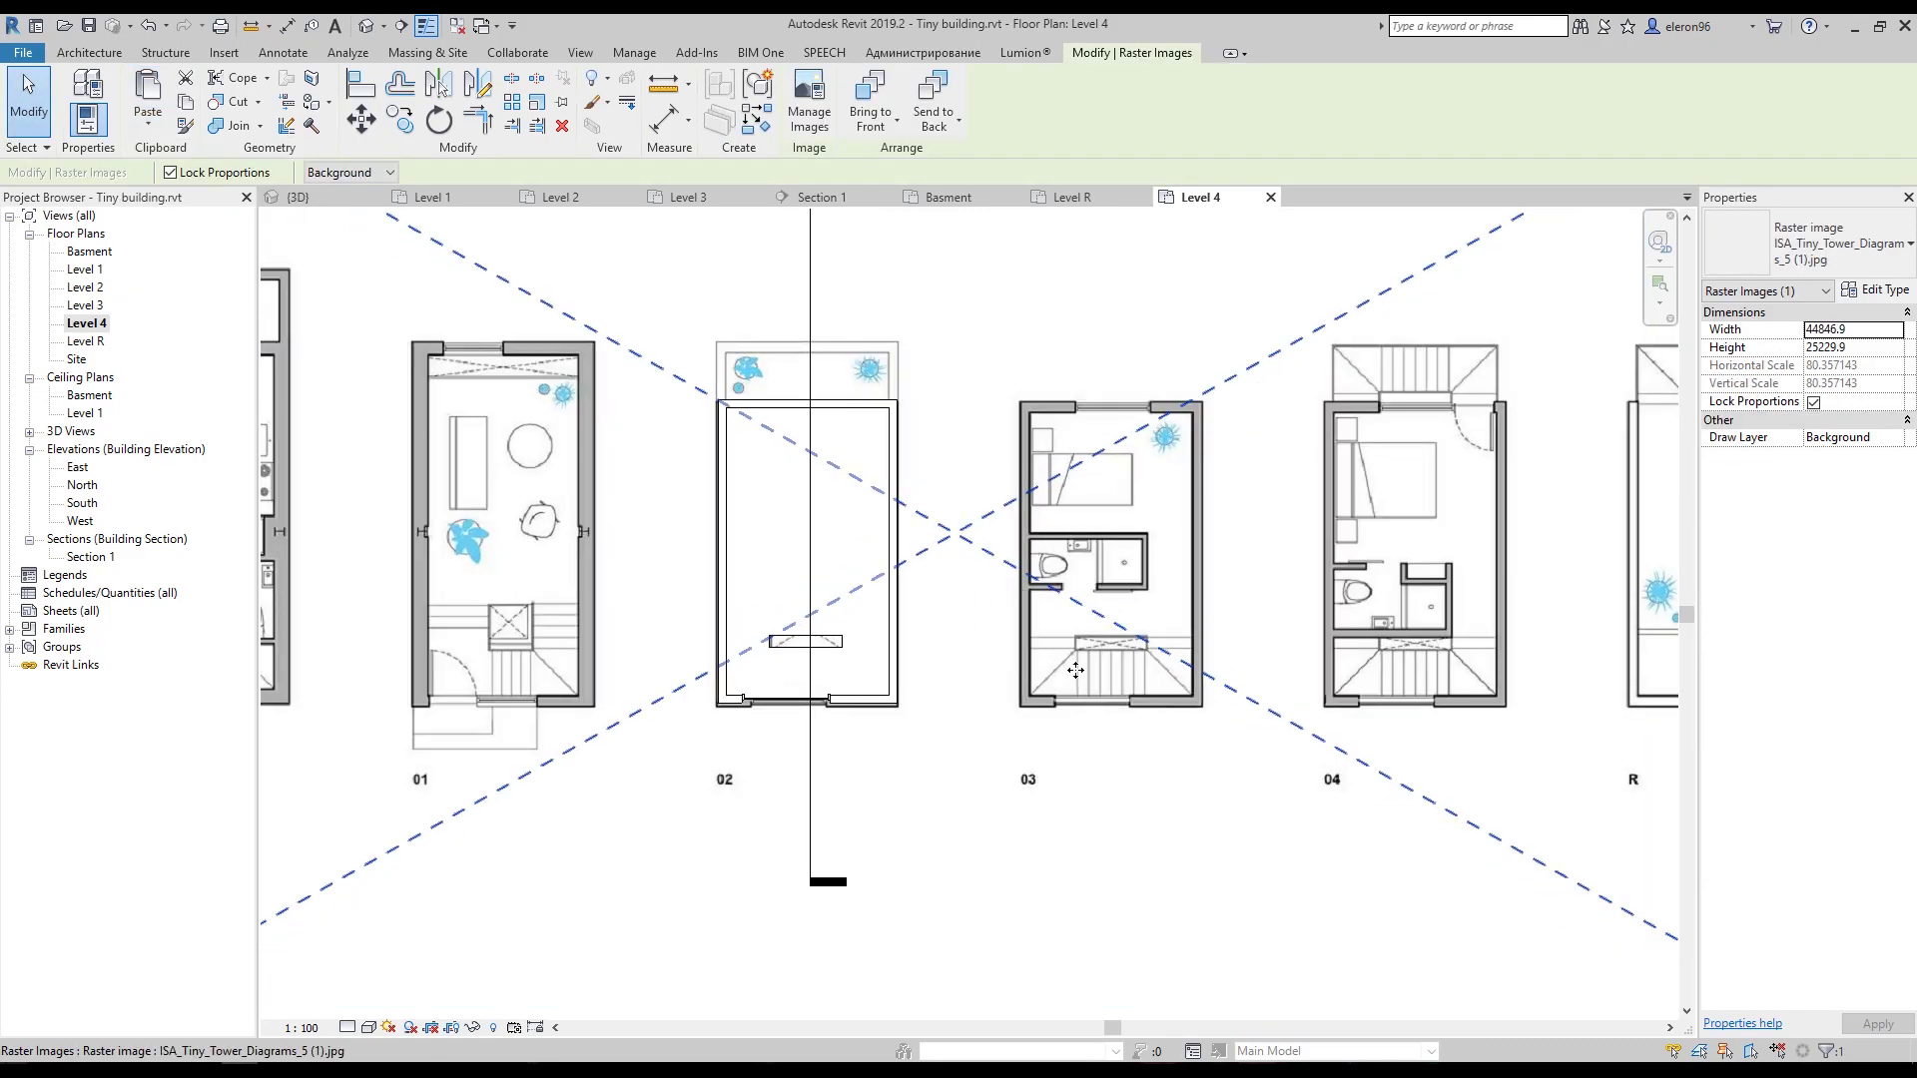
pyautogui.moveTo(1126, 642); pyautogui.dragTo(1060, 625, button='middle')
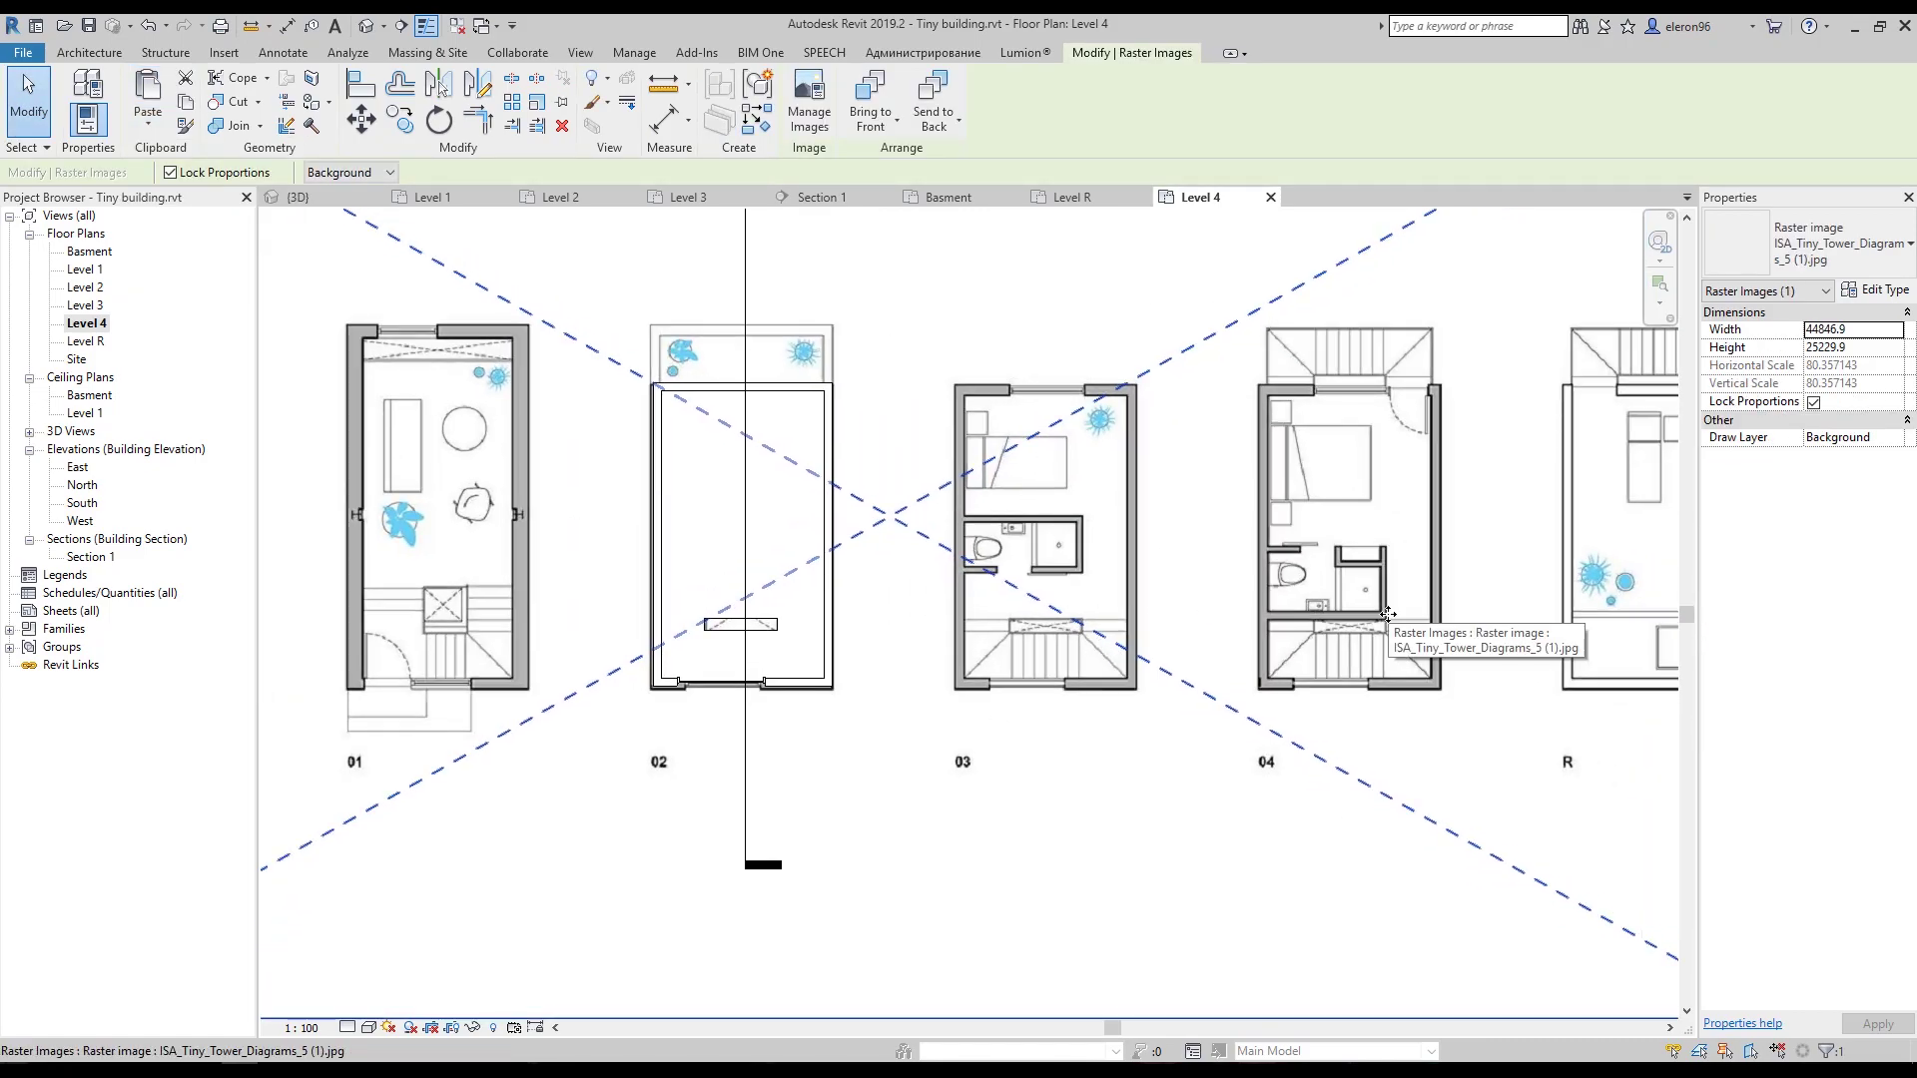
pyautogui.click(361, 120)
pyautogui.click(831, 687)
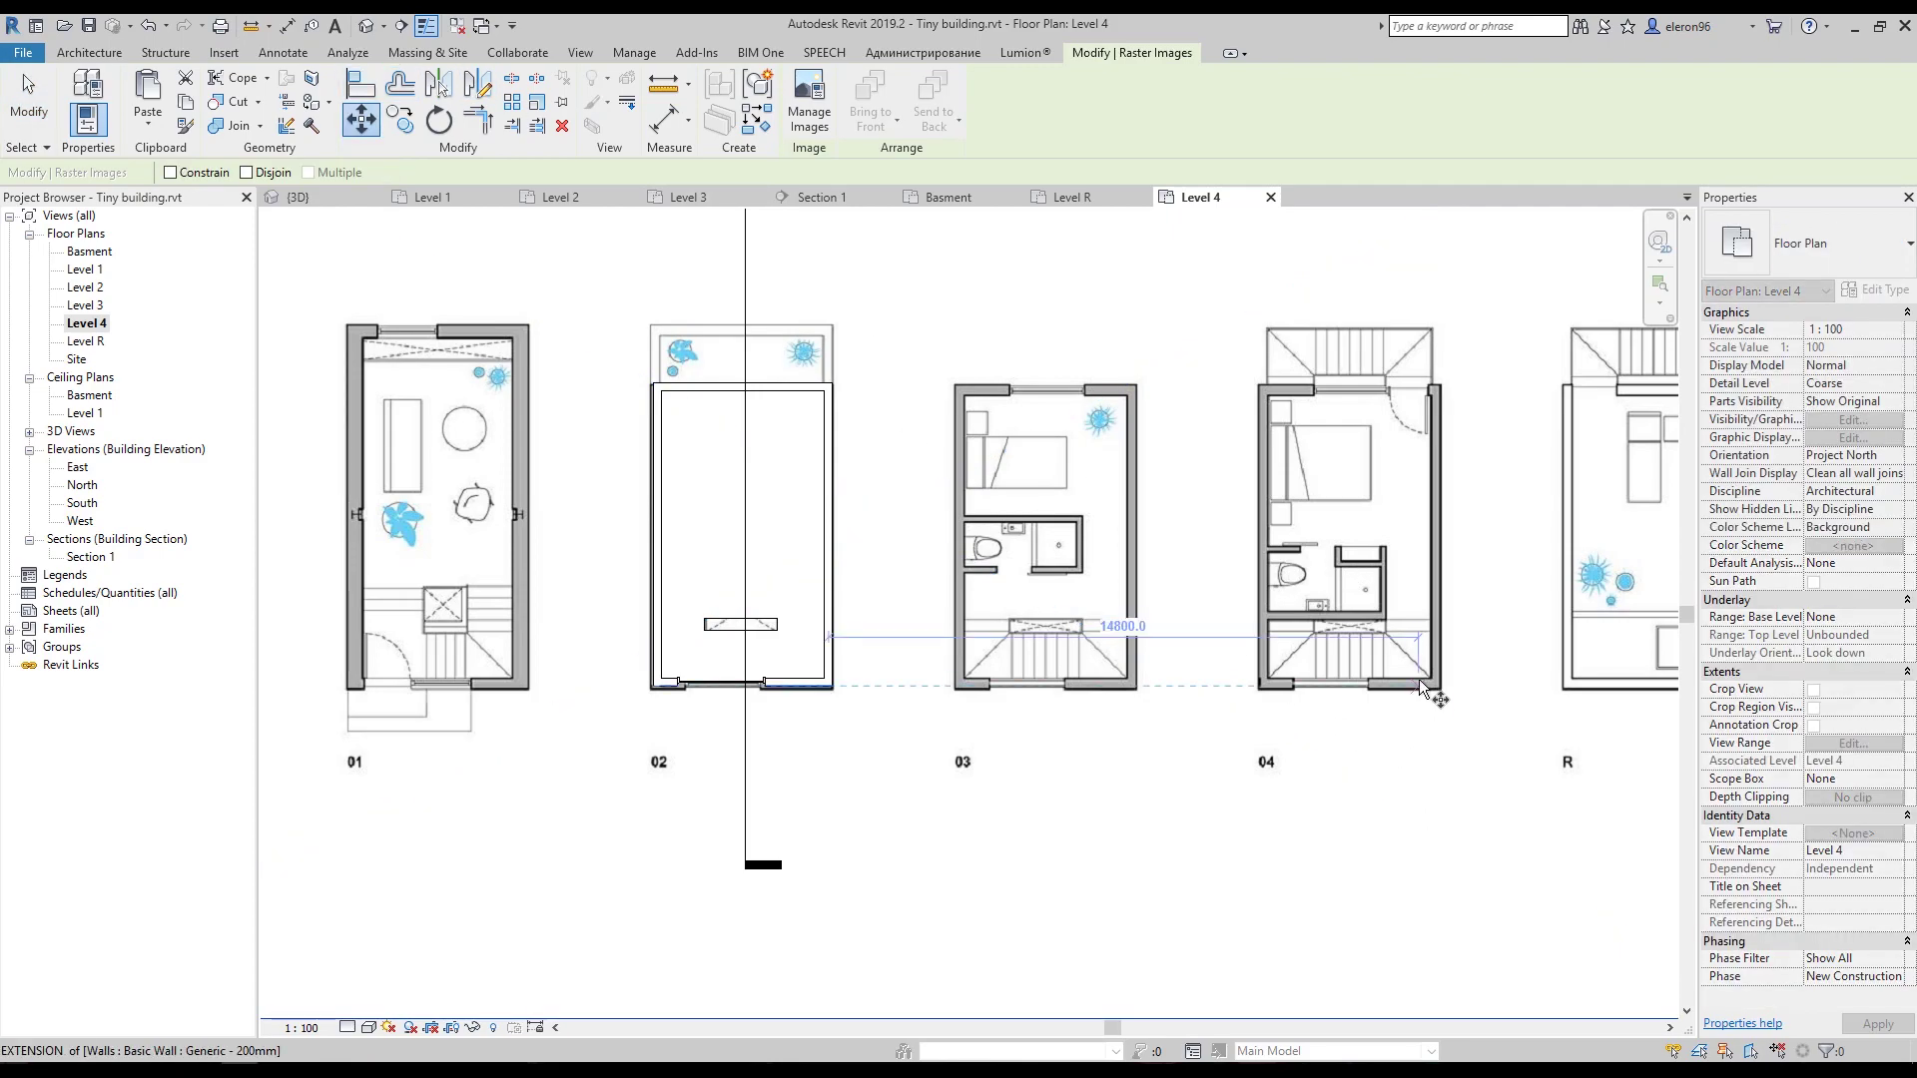
pyautogui.click(1430, 678)
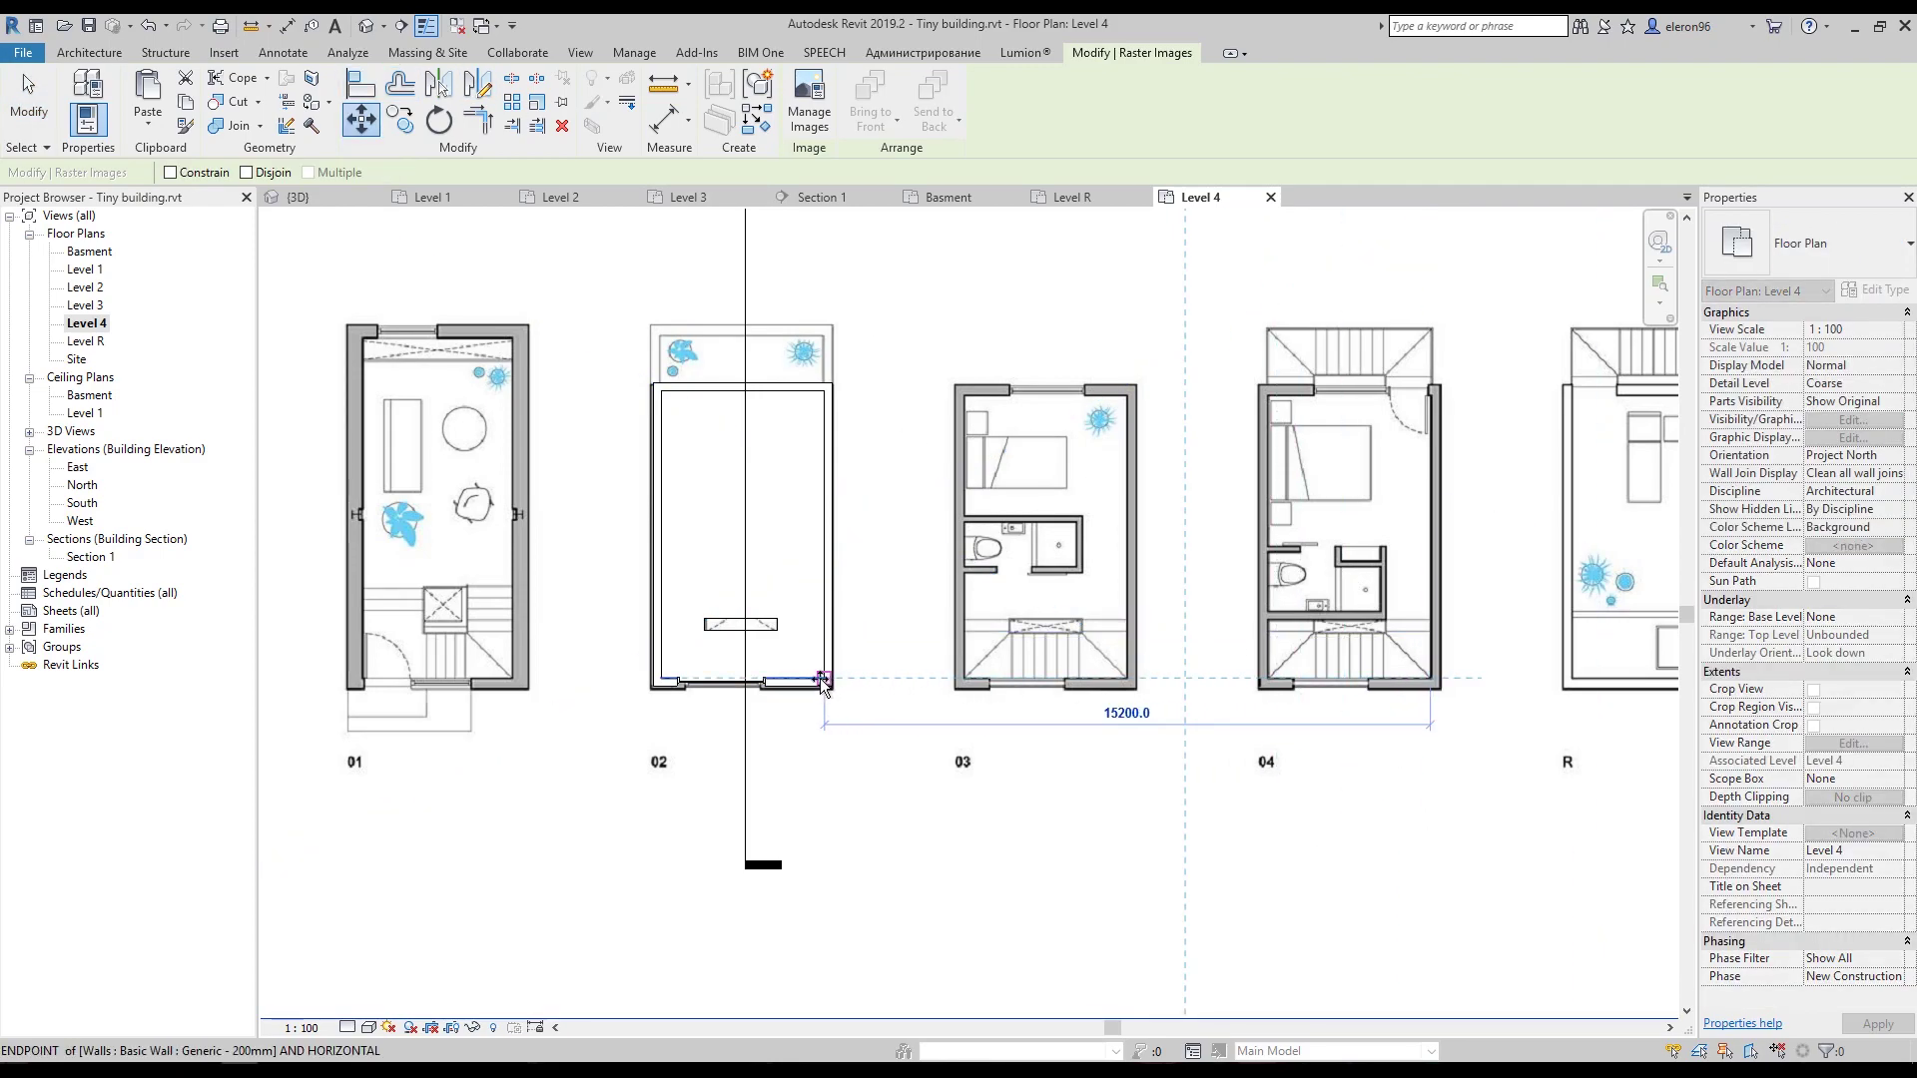
pyautogui.click(822, 680)
pyautogui.moveTo(877, 672); pyautogui.dragTo(985, 650, button='middle')
pyautogui.press('Escape')
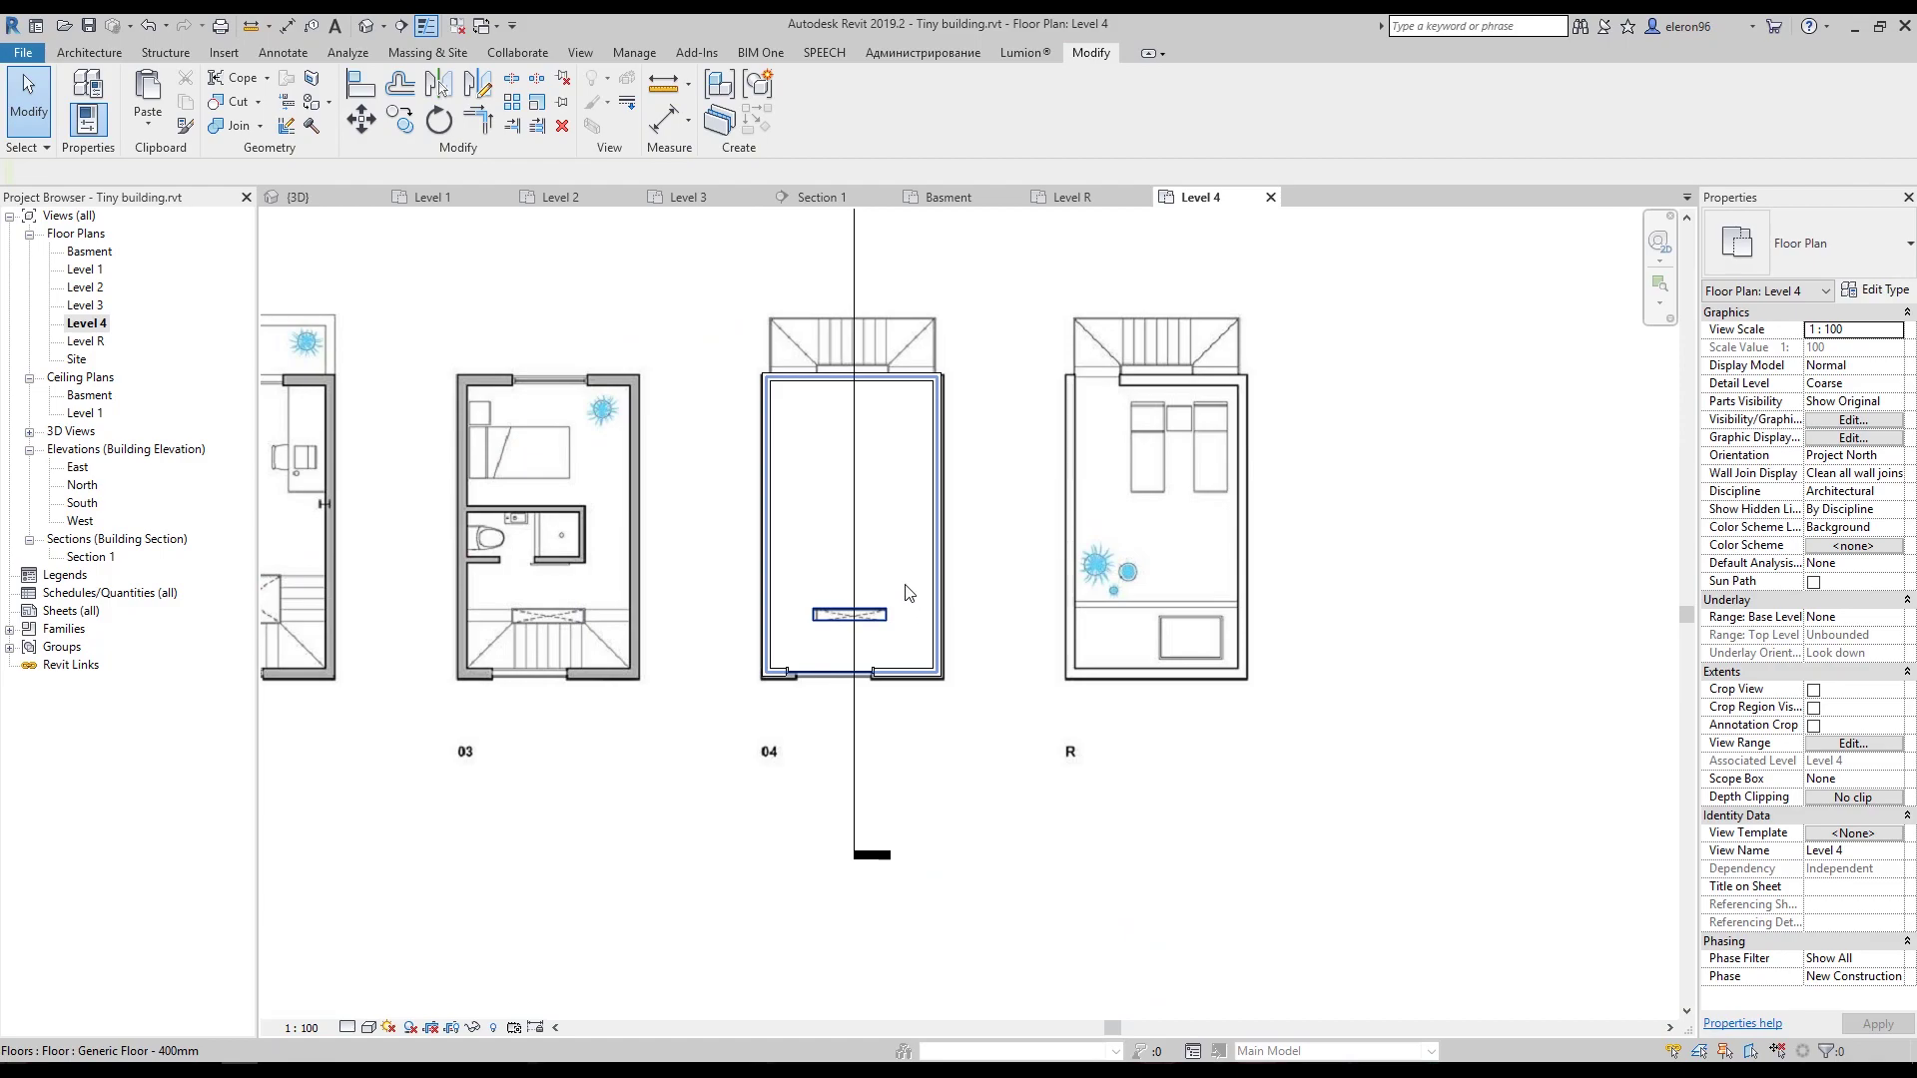
# Temporarily hide the floor category in Level 4 to check plan 04 against the walls, and restore the hidden floor.
pyautogui.click(906, 588)
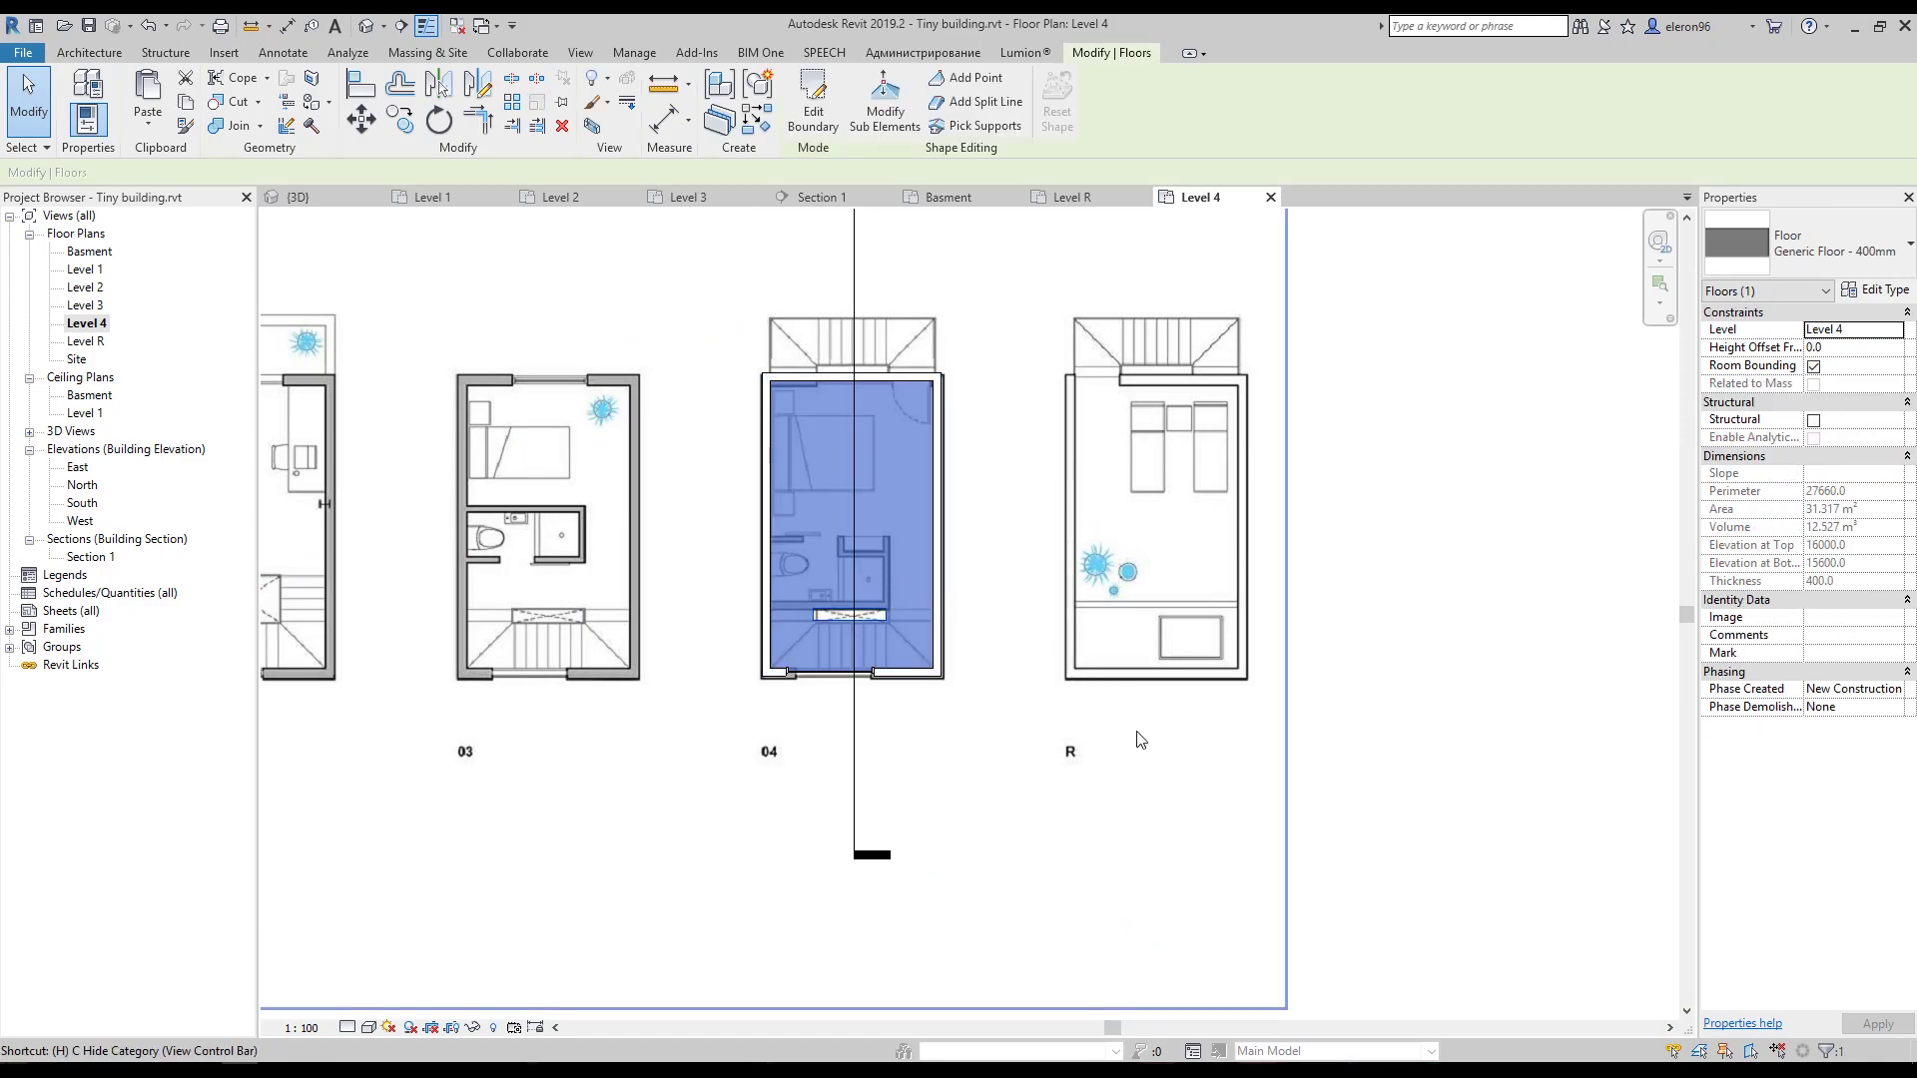
pyautogui.press('c')
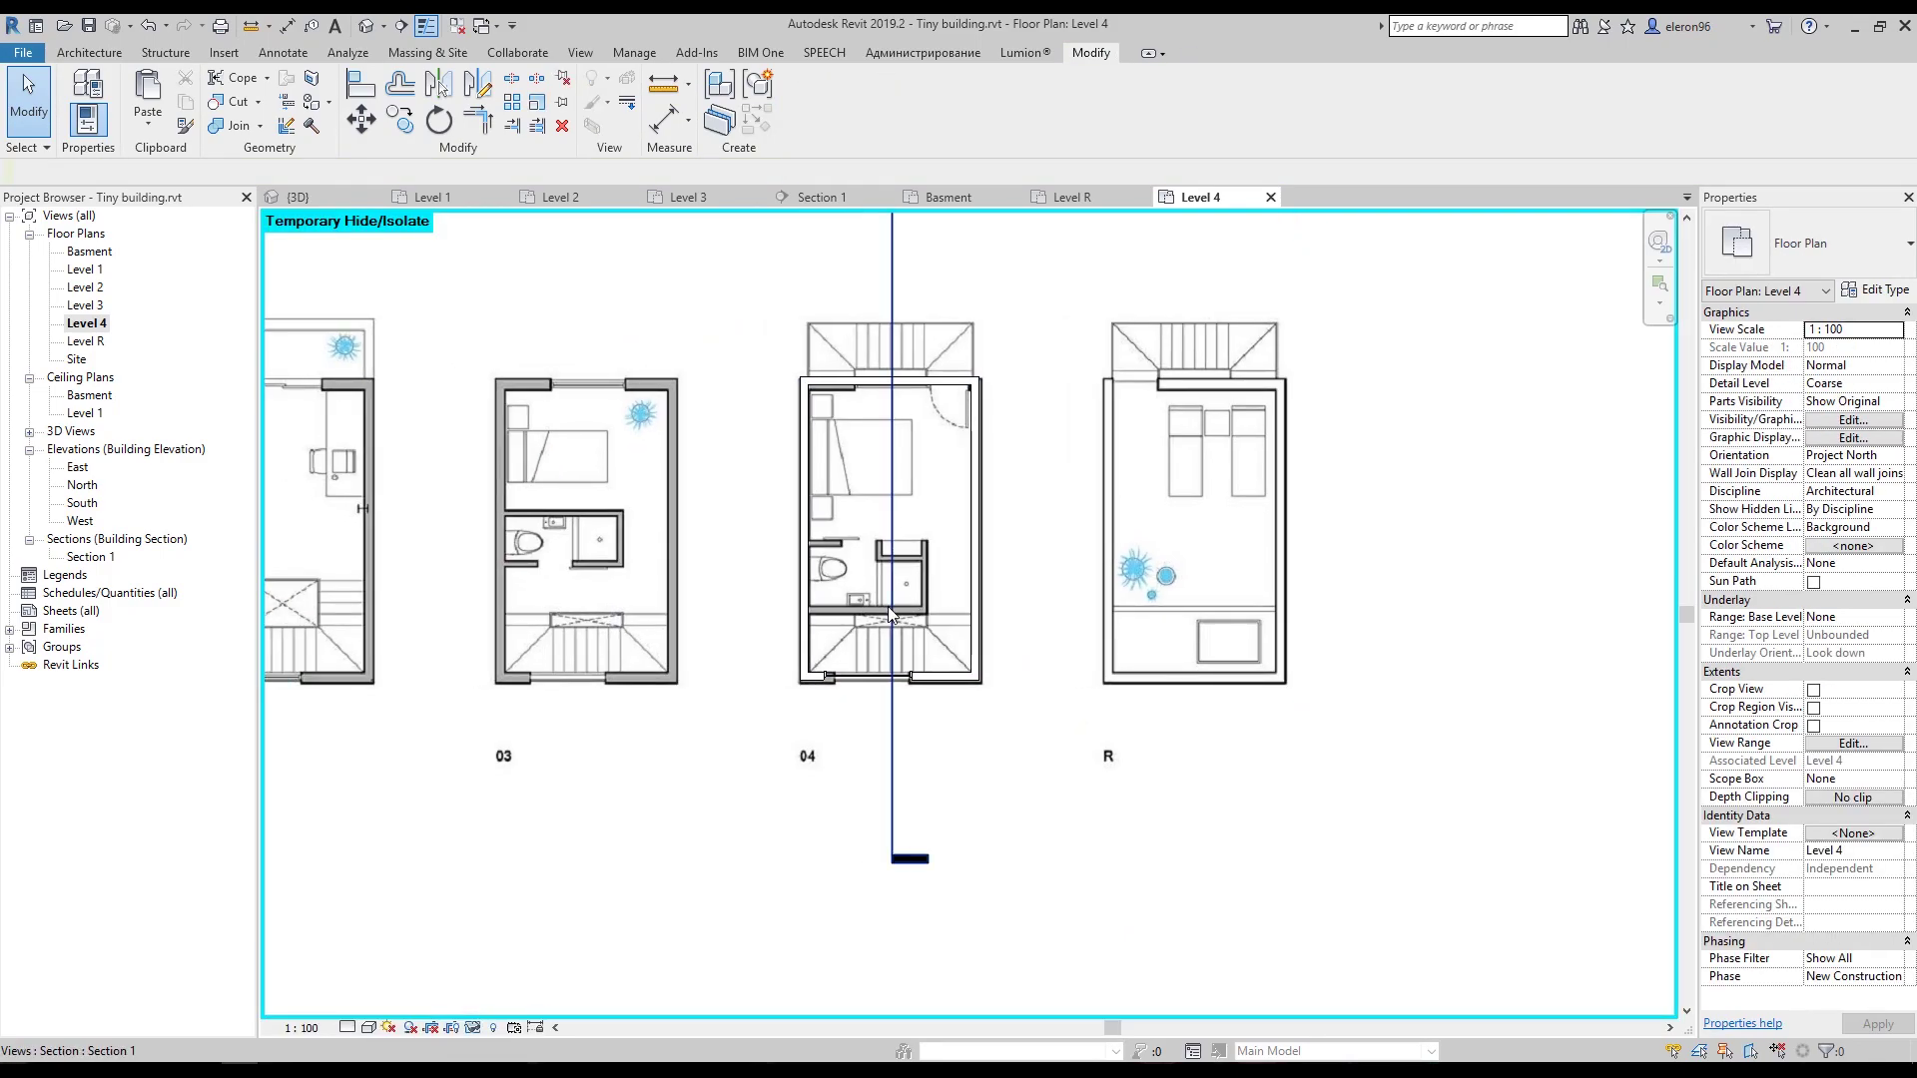
pyautogui.scroll(2, 891, 614)
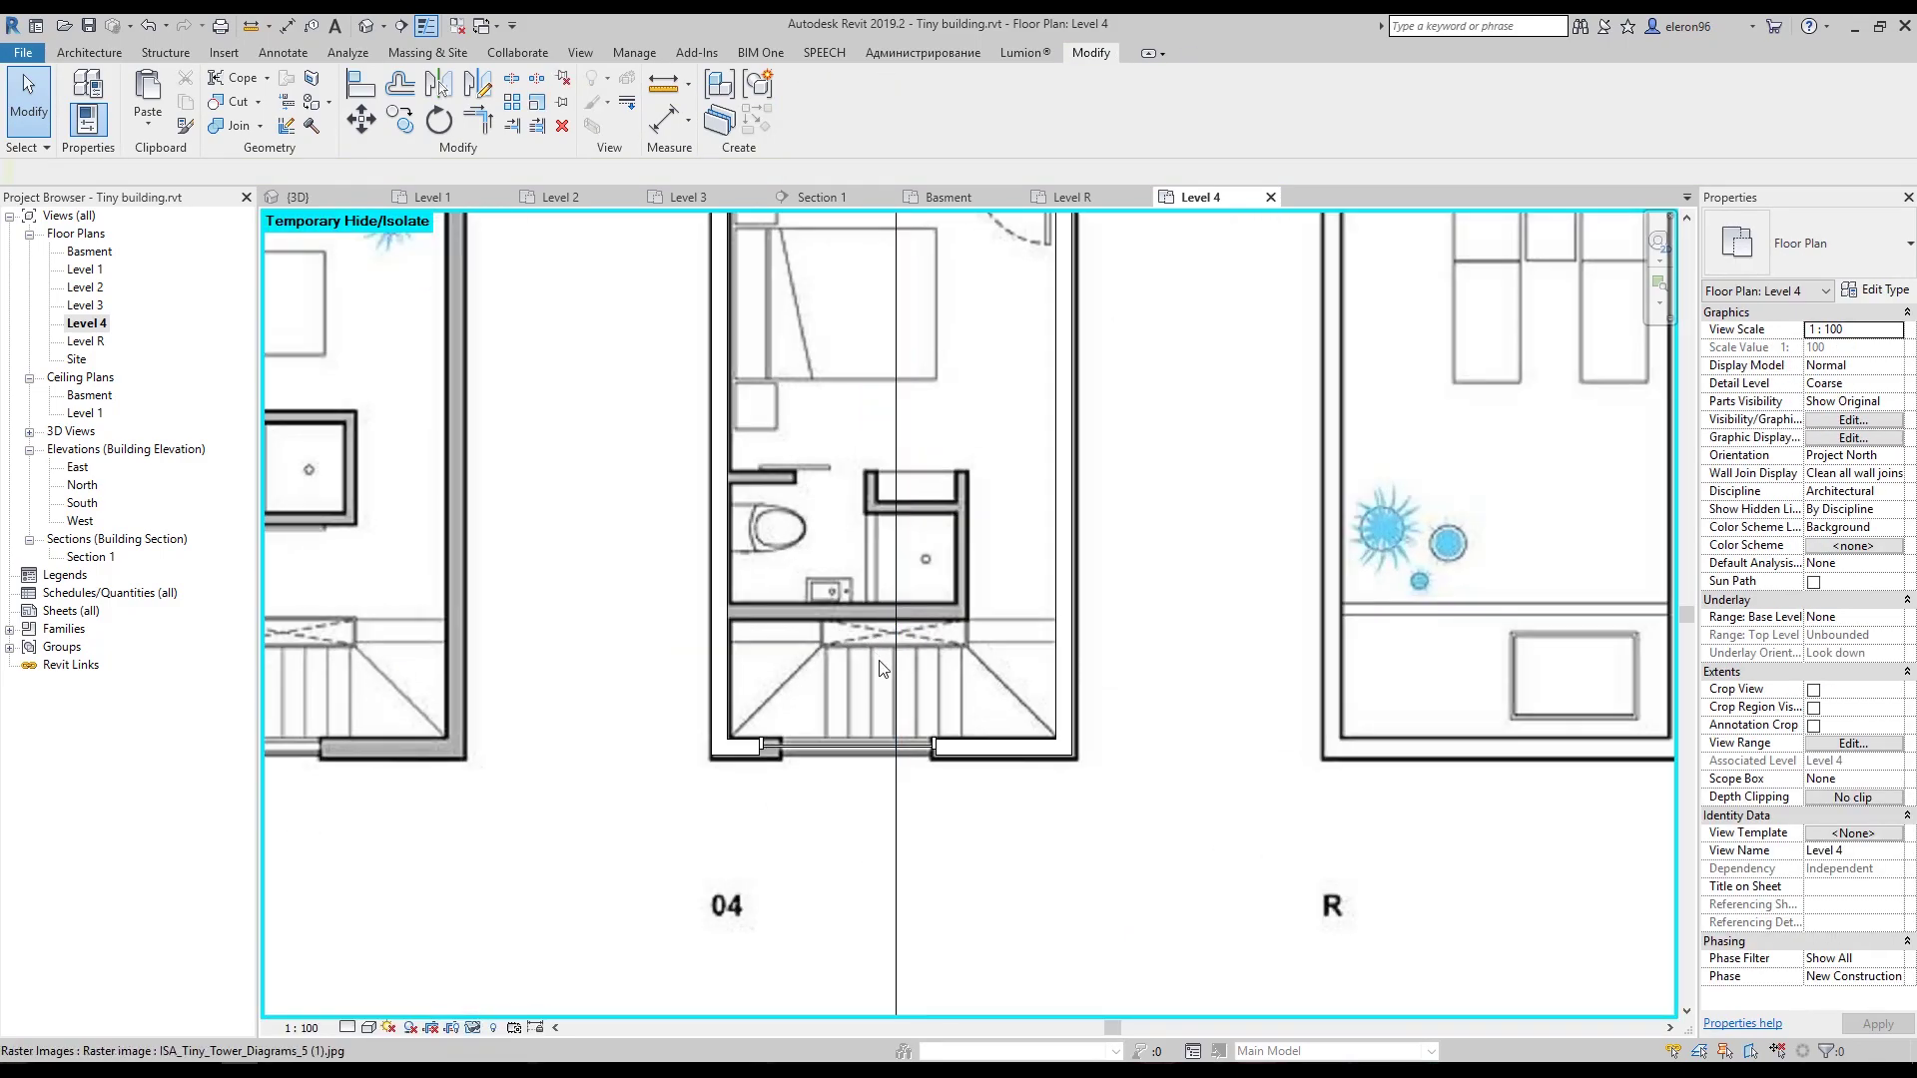
pyautogui.click(476, 1027)
pyautogui.click(474, 1010)
pyautogui.click(1001, 631)
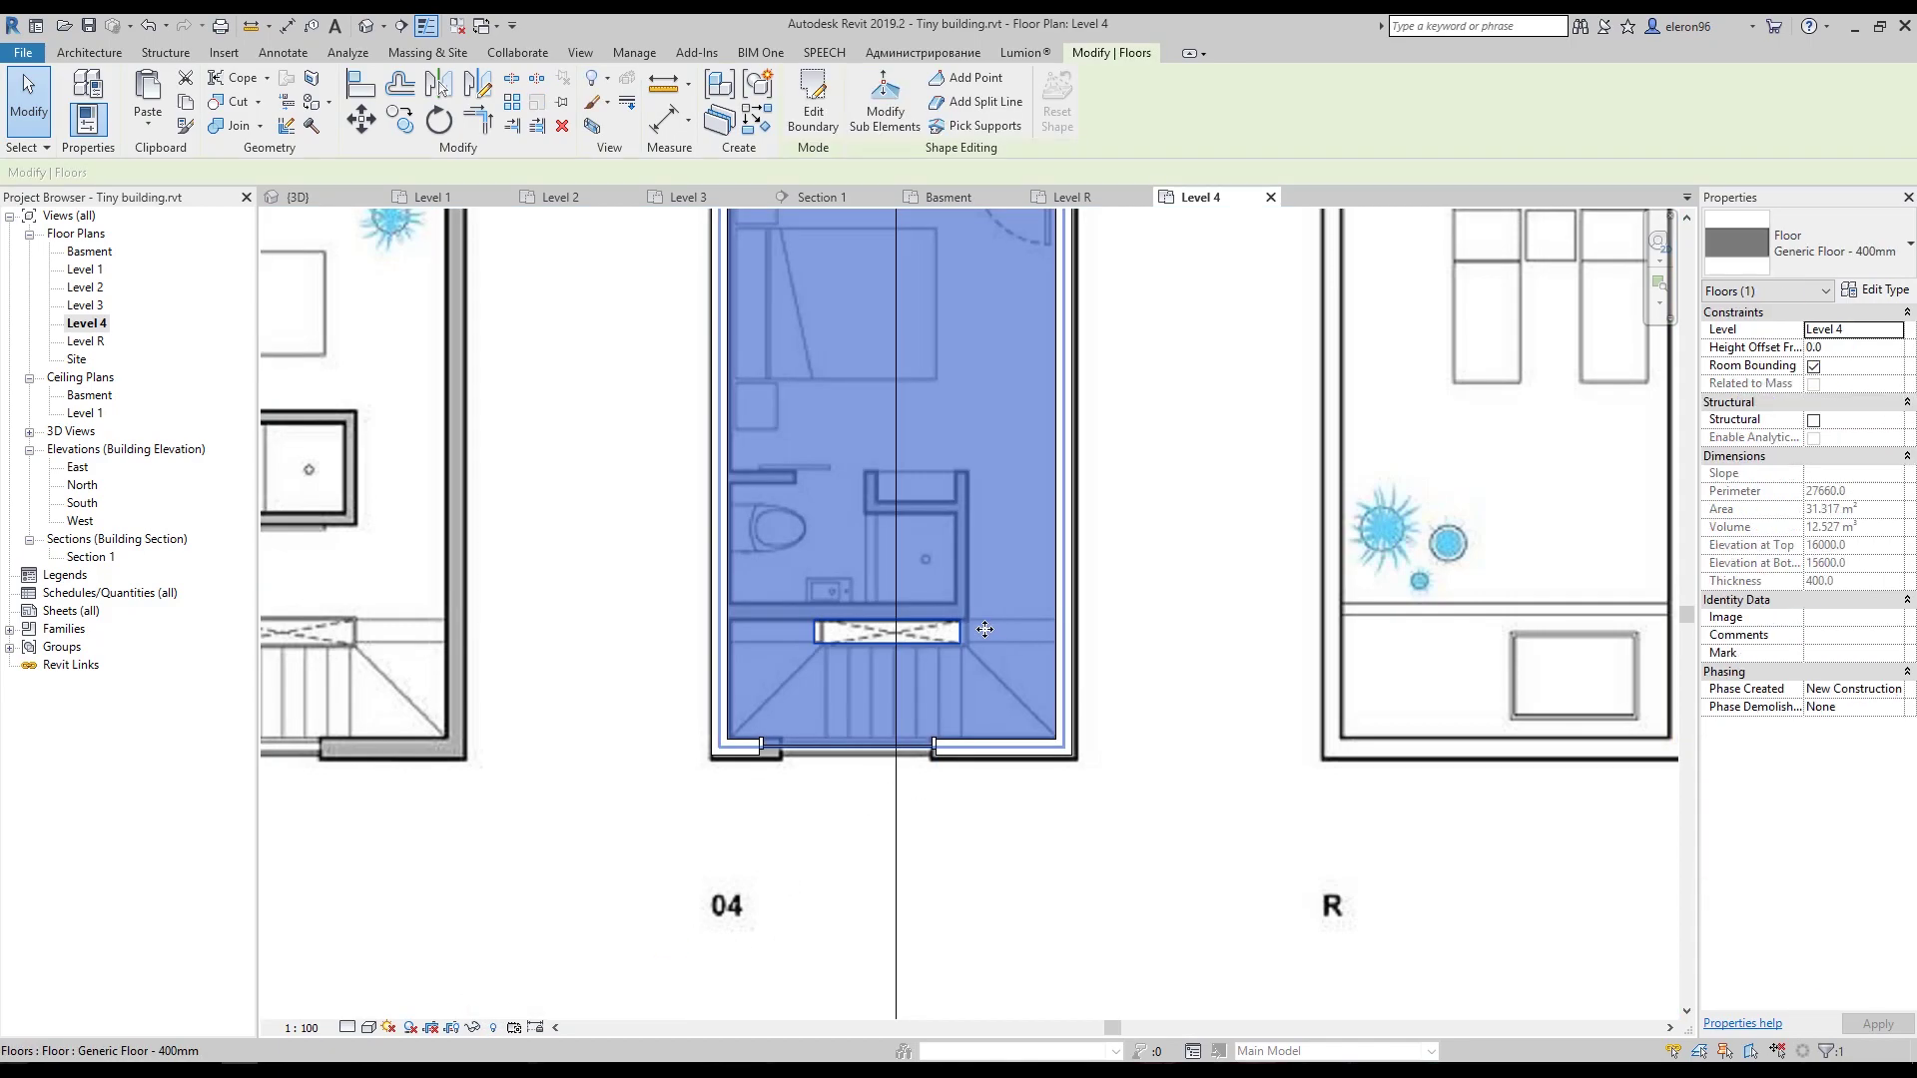
# Shift the reference image 40 mm to the left along the lower edge of the shaft opening.
pyautogui.click(1203, 854)
pyautogui.scroll(-2, 1189, 818)
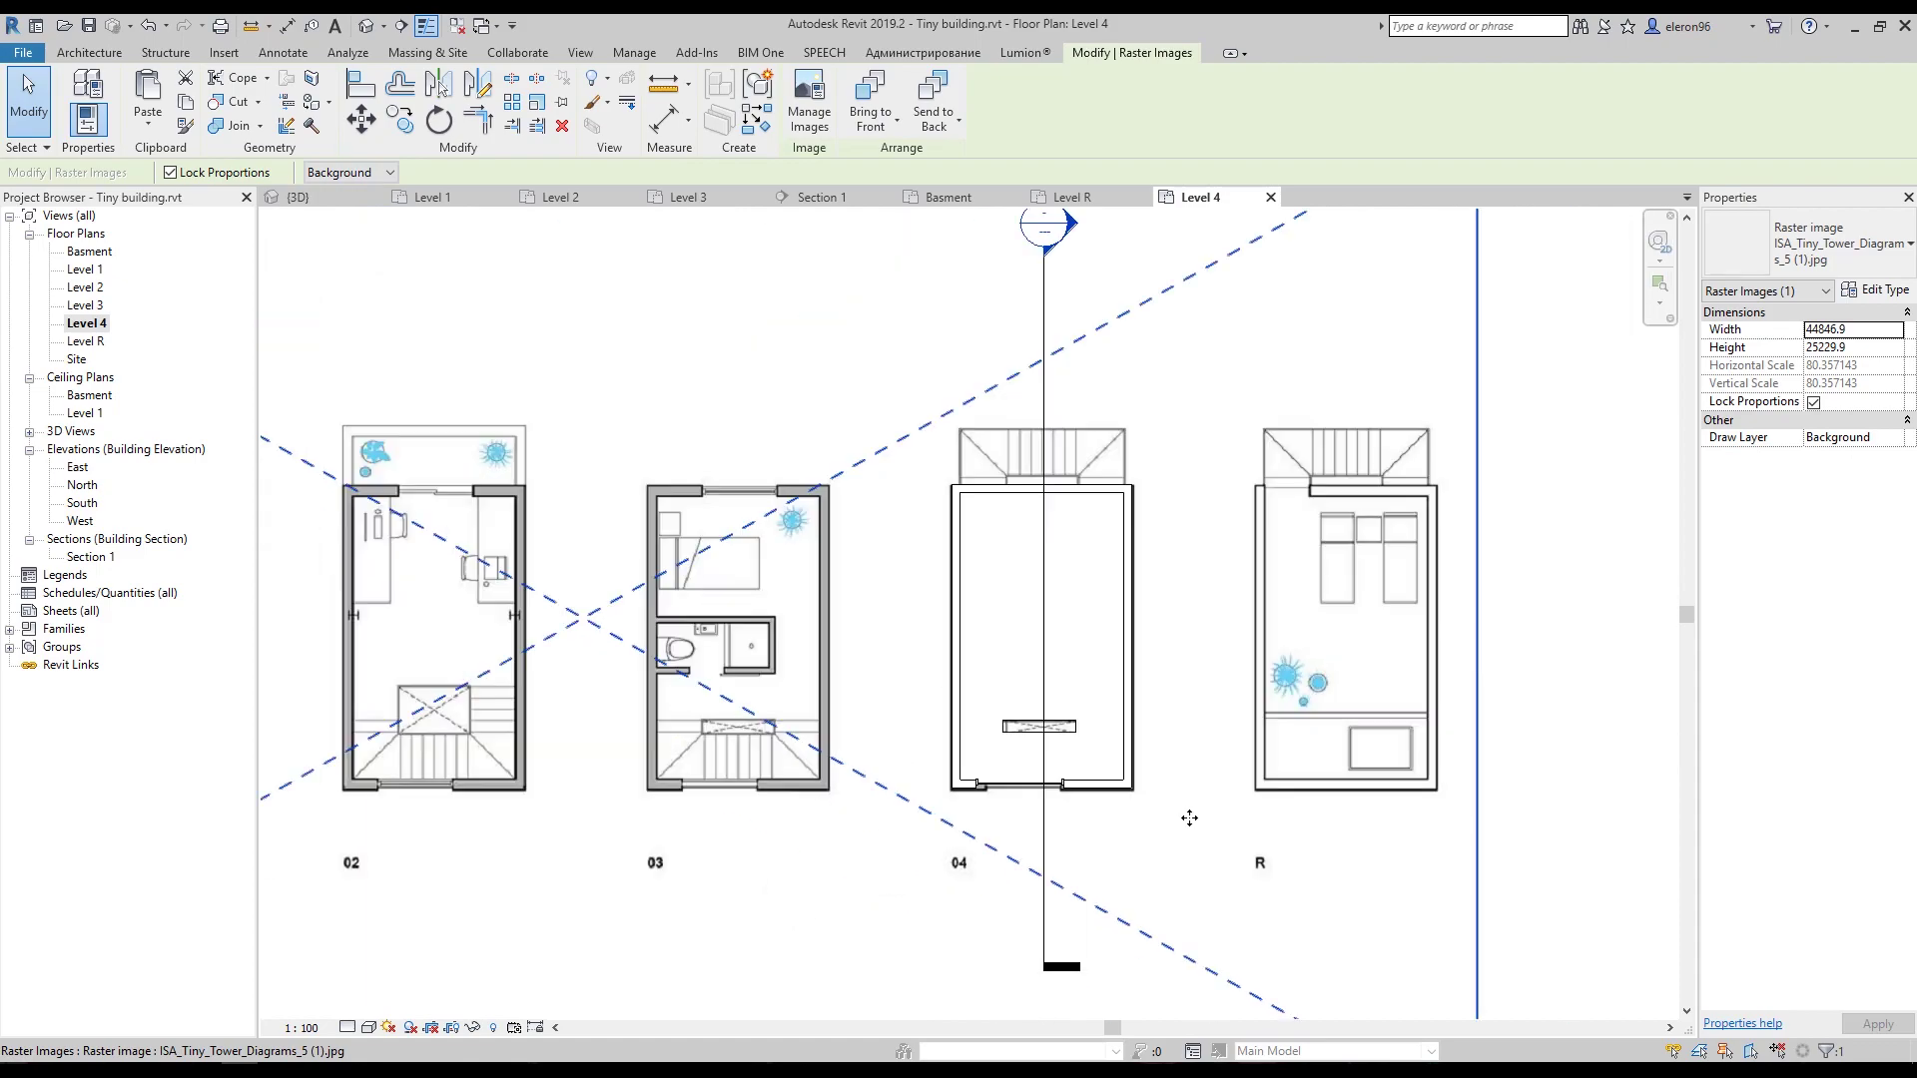
pyautogui.scroll(5, 1035, 746)
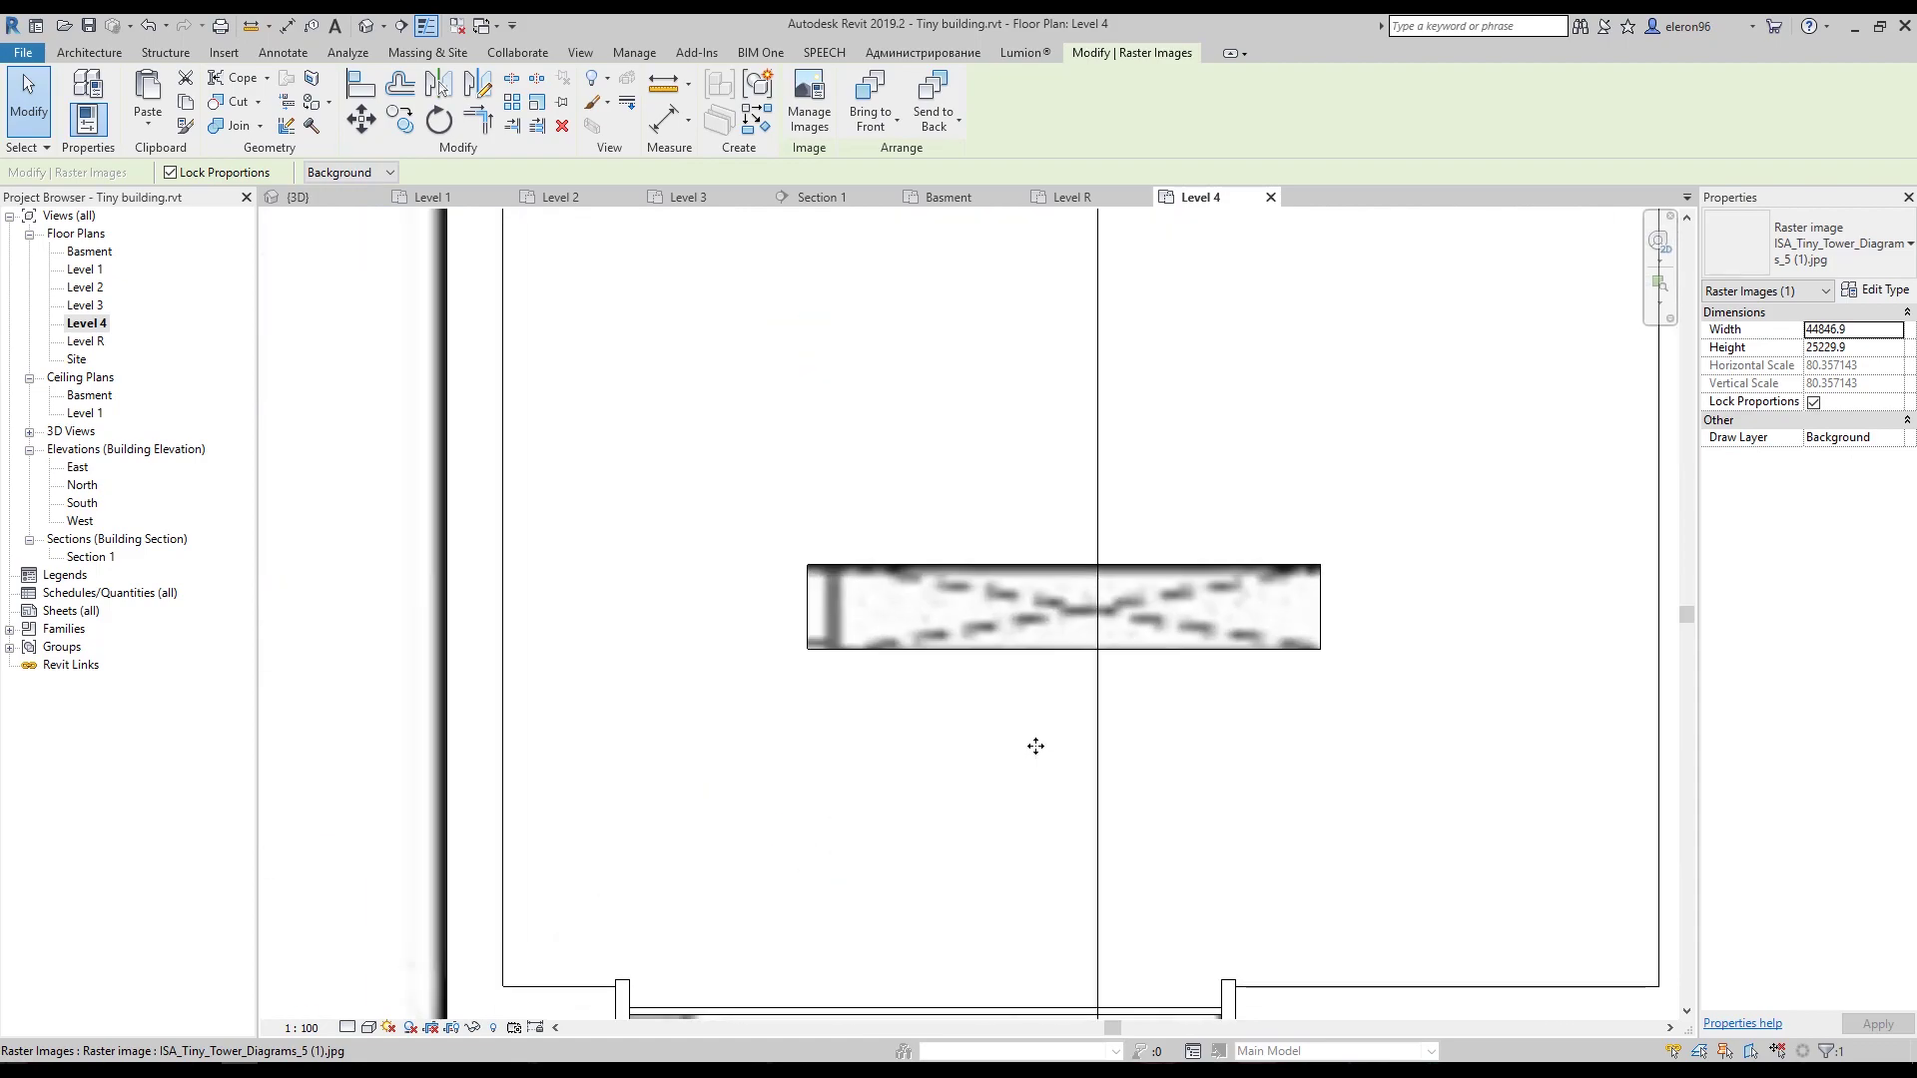
pyautogui.press('m')
pyautogui.press('v')
pyautogui.scroll(2, 932, 675)
pyautogui.click(944, 677)
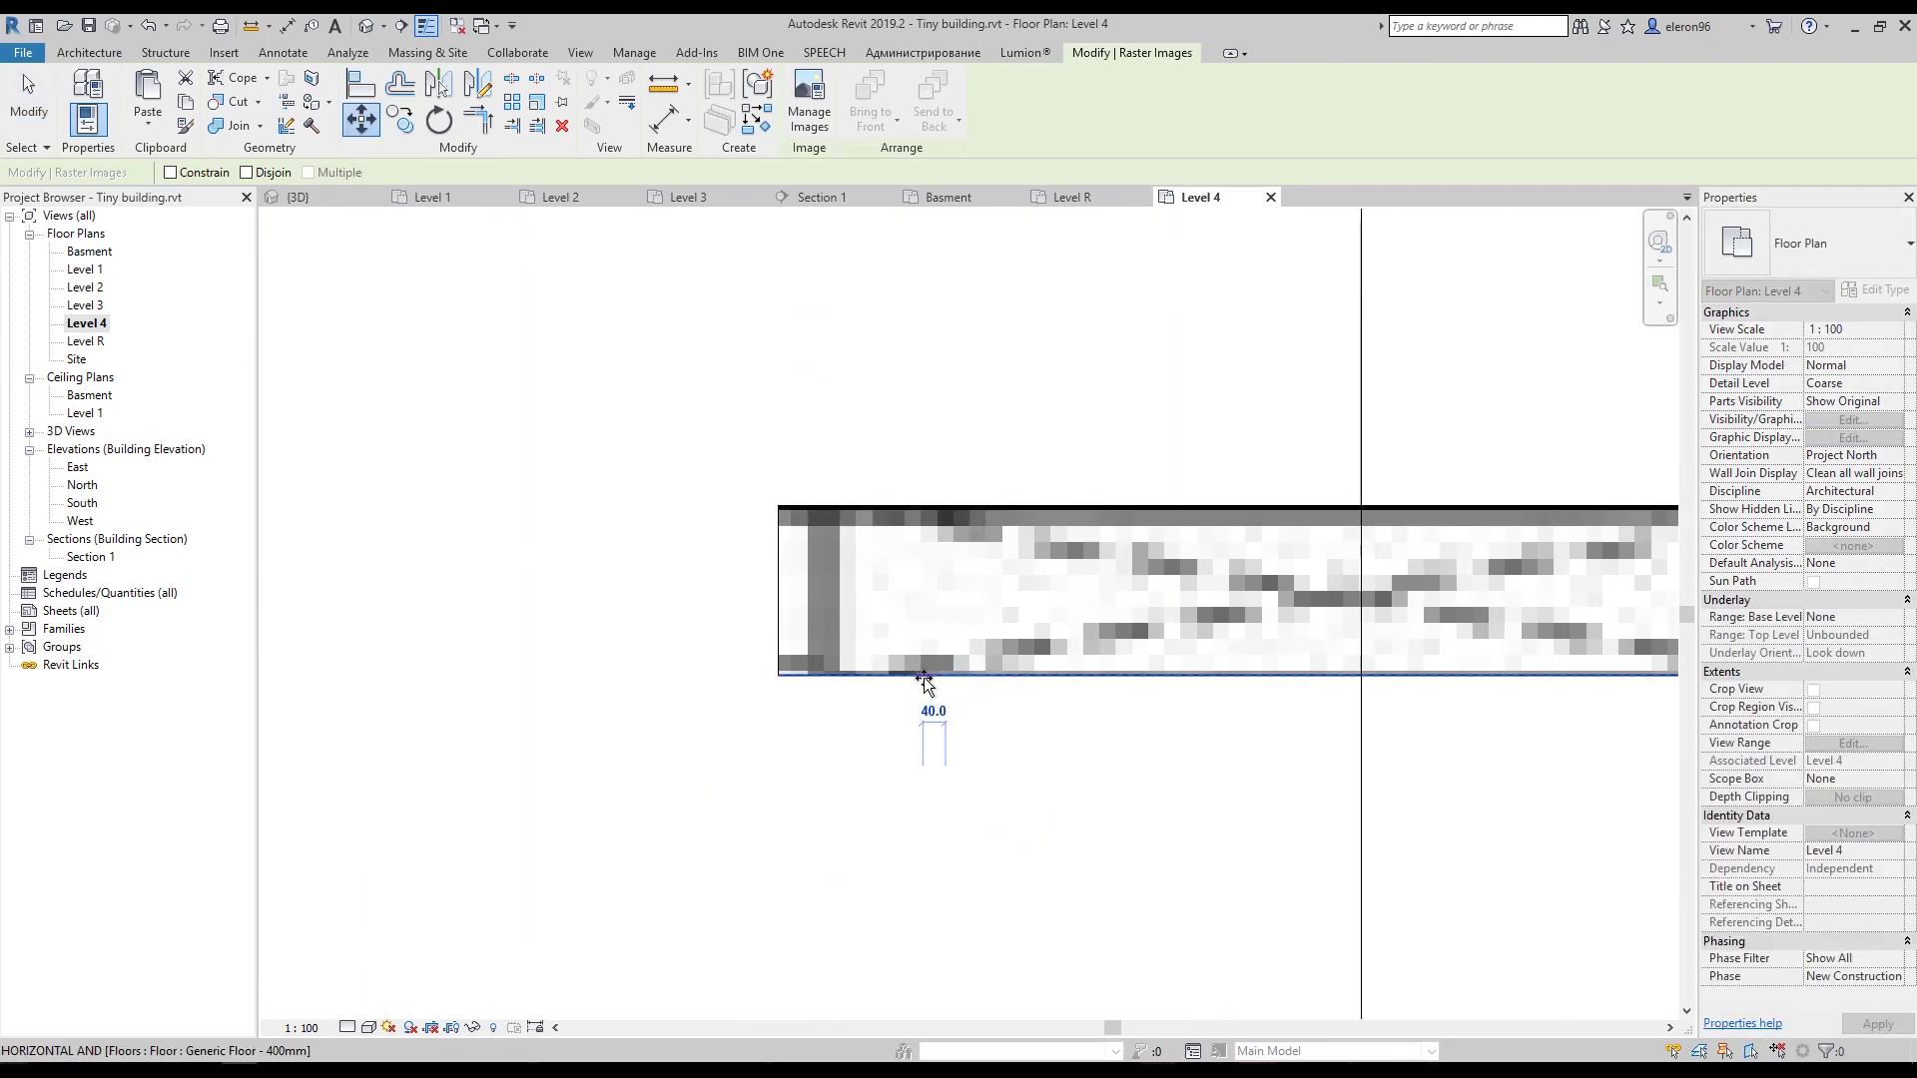
pyautogui.click(919, 677)
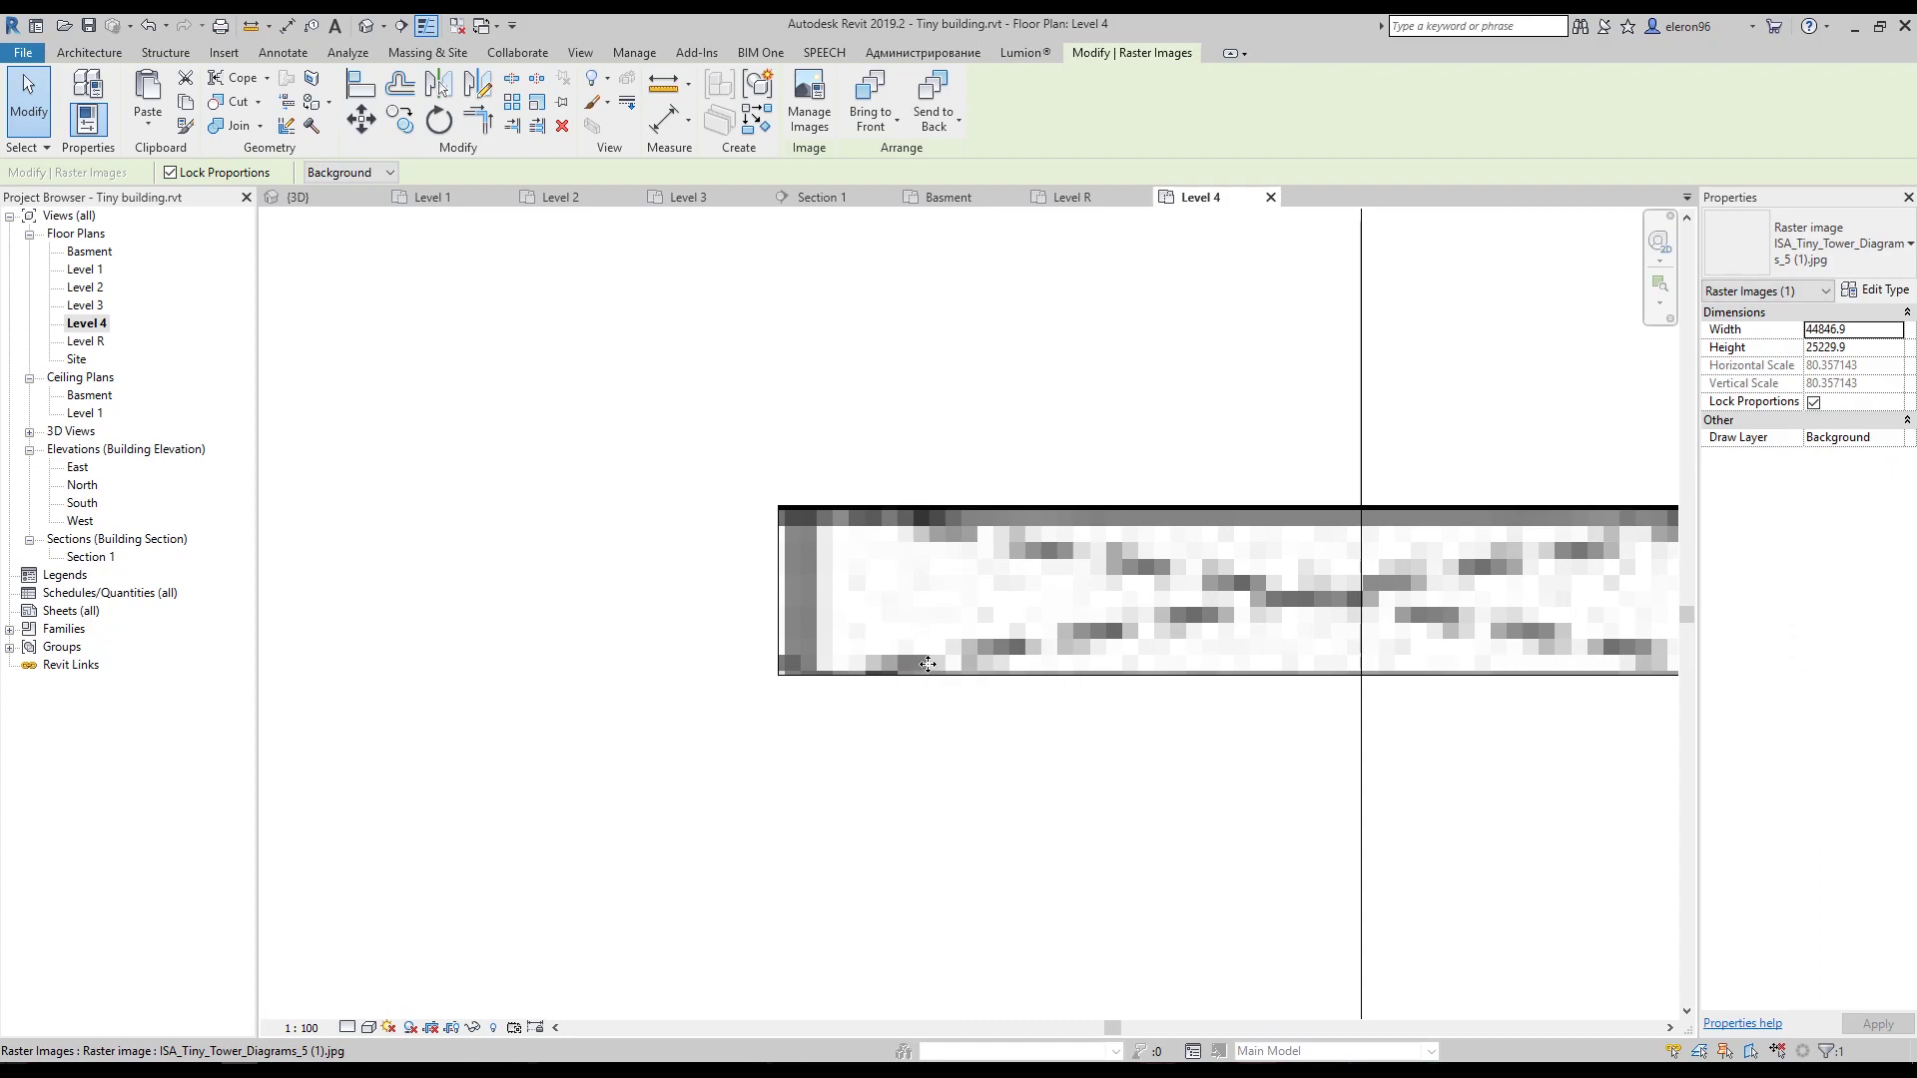
# Move the reference image 69.3 mm further left to align its shaft outline with the lower-left corner of the floor's shaft opening.
pyautogui.press('m')
pyautogui.press('v')
pyautogui.click(822, 676)
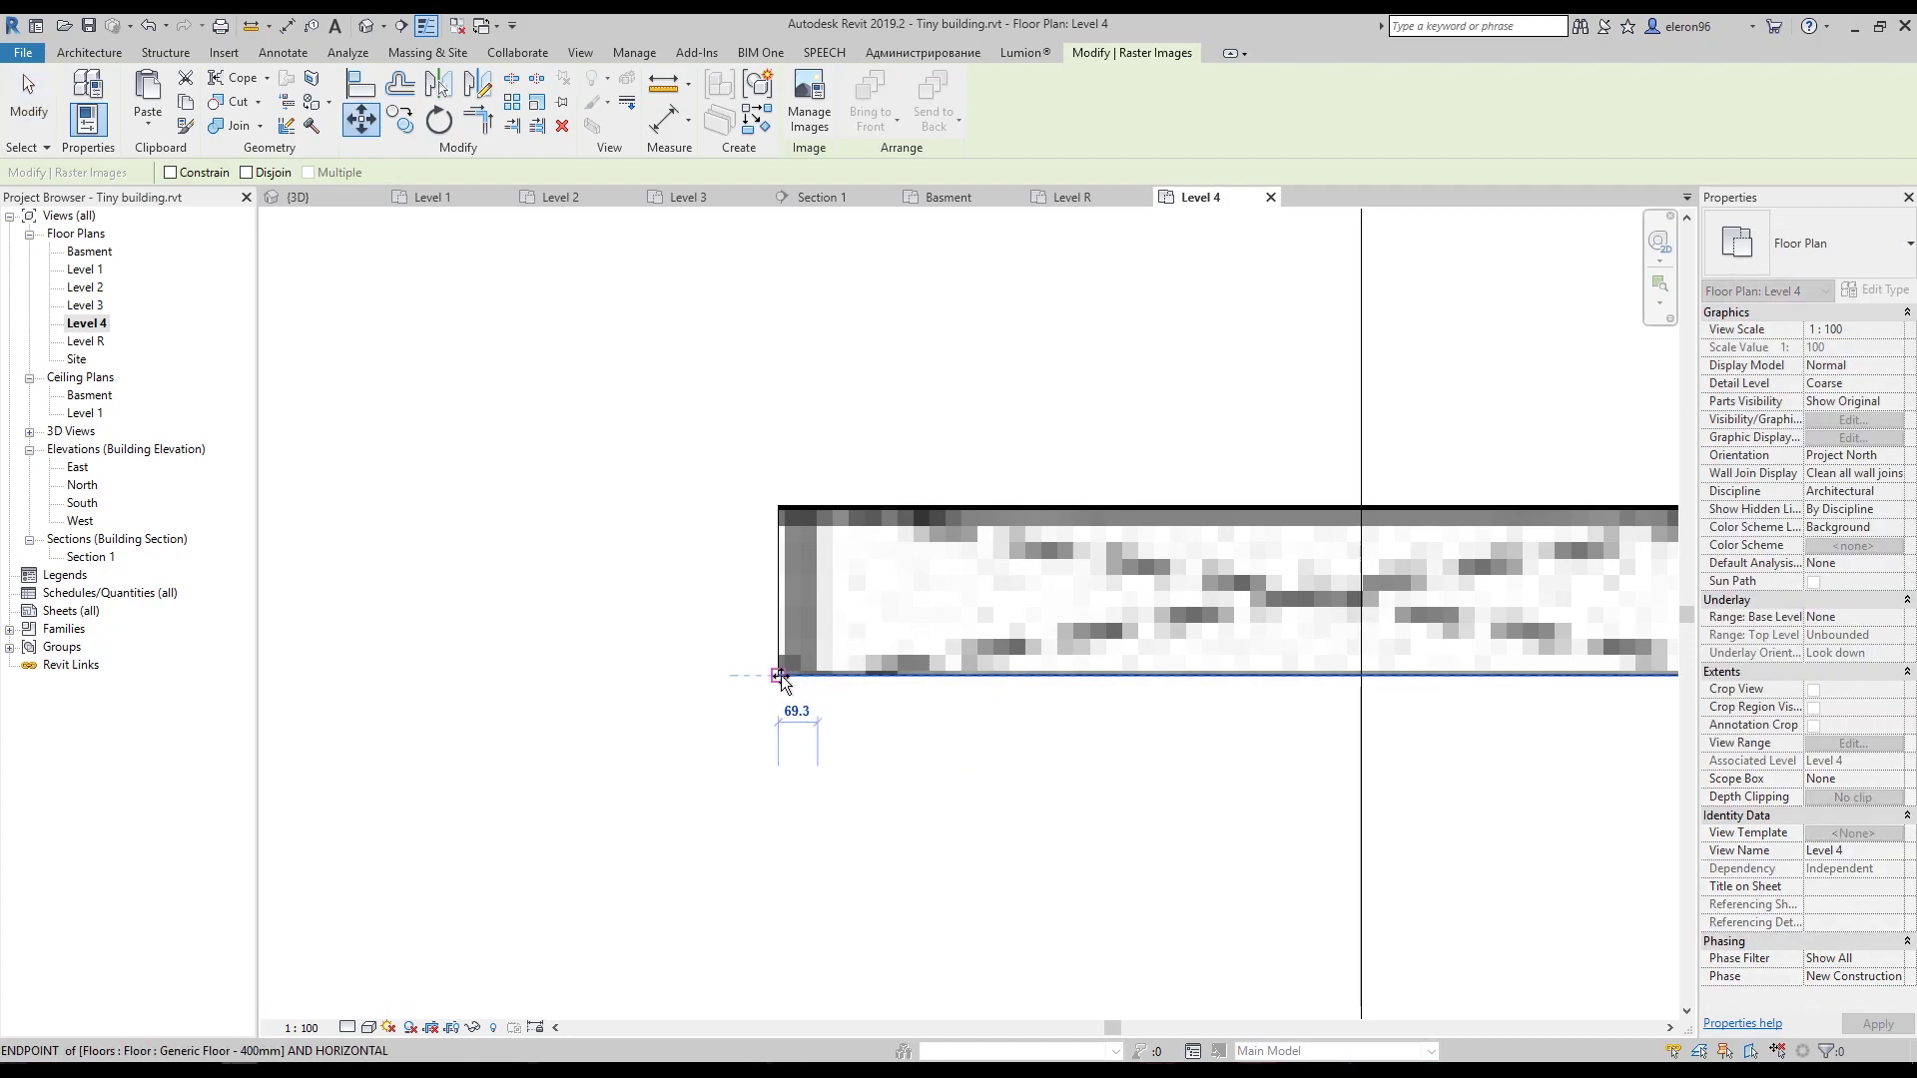
pyautogui.click(781, 675)
pyautogui.scroll(-5, 923, 584)
pyautogui.click(1238, 597)
pyautogui.scroll(-3, 1257, 594)
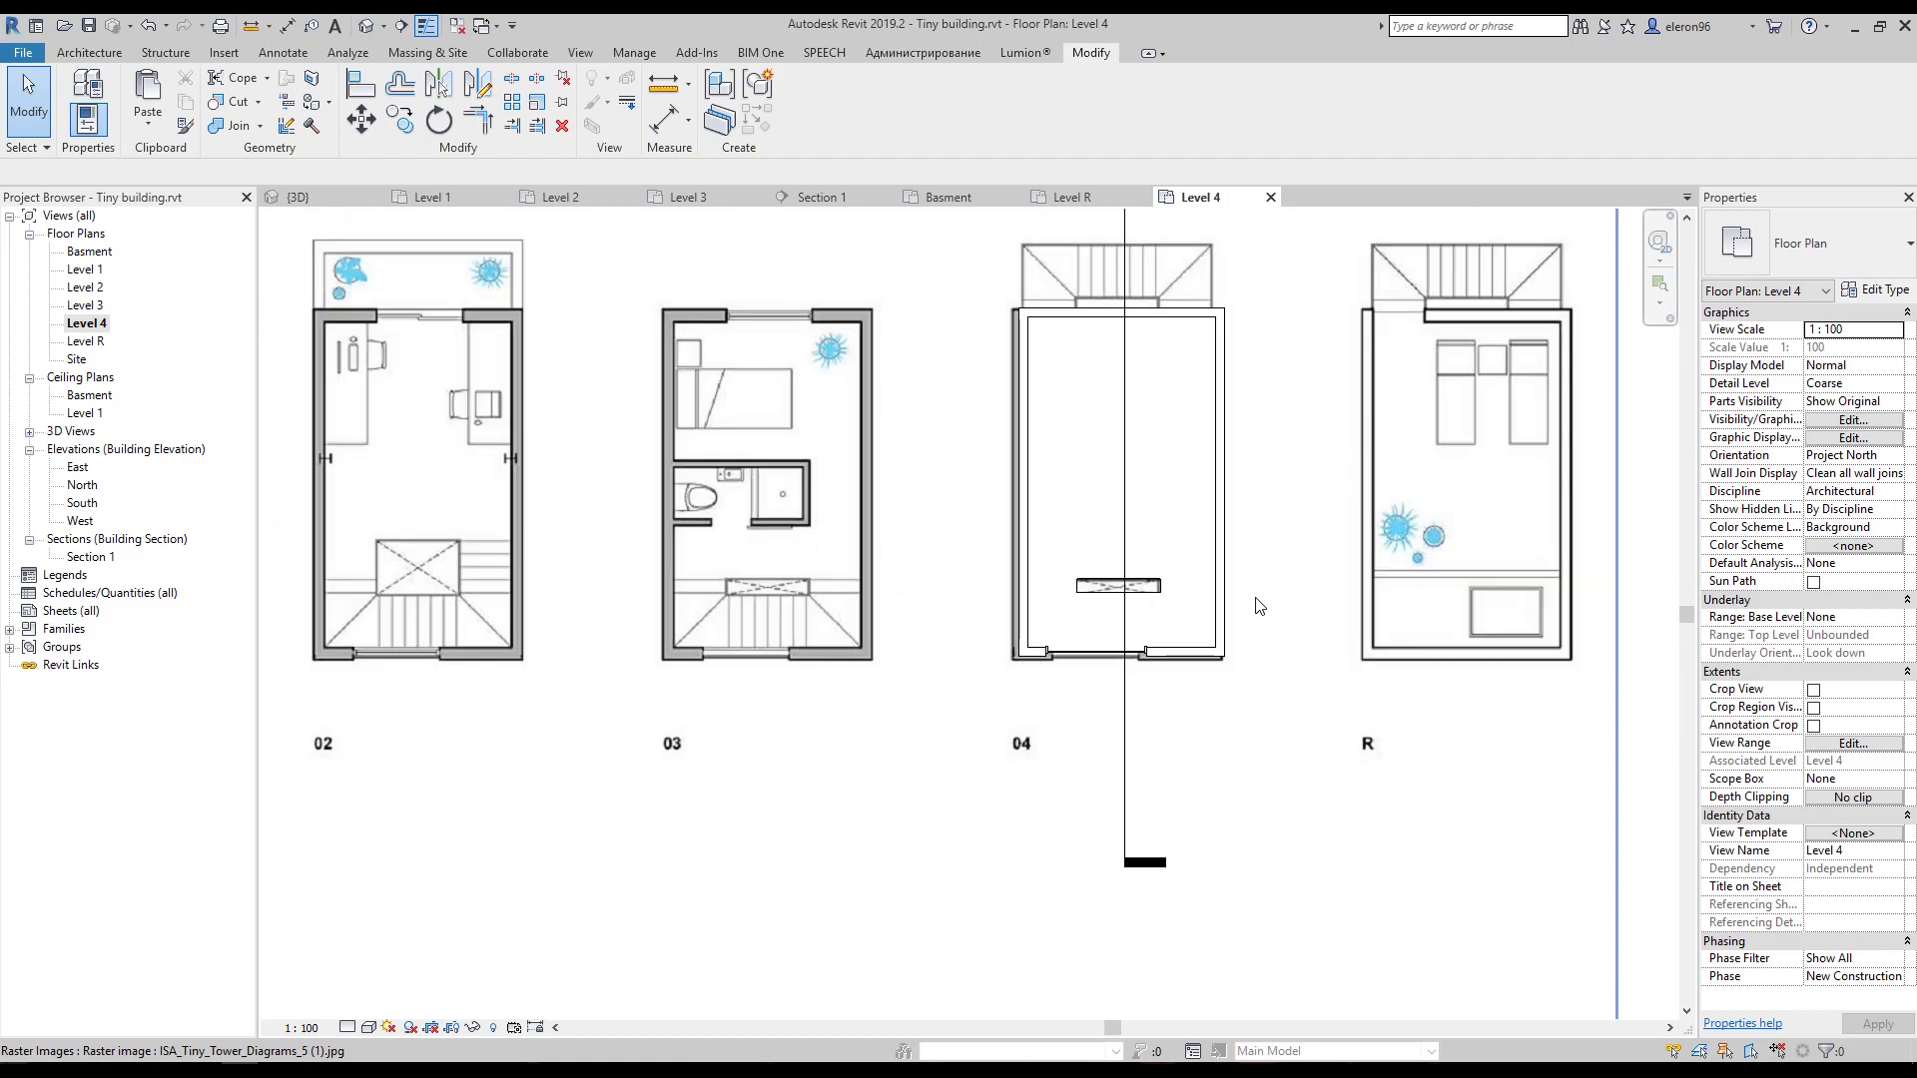
# Temporarily hide the floor in the Level 4 plan to reveal the reference layout beneath it.
pyautogui.click(1152, 579)
pyautogui.press('h')
pyautogui.press('h')
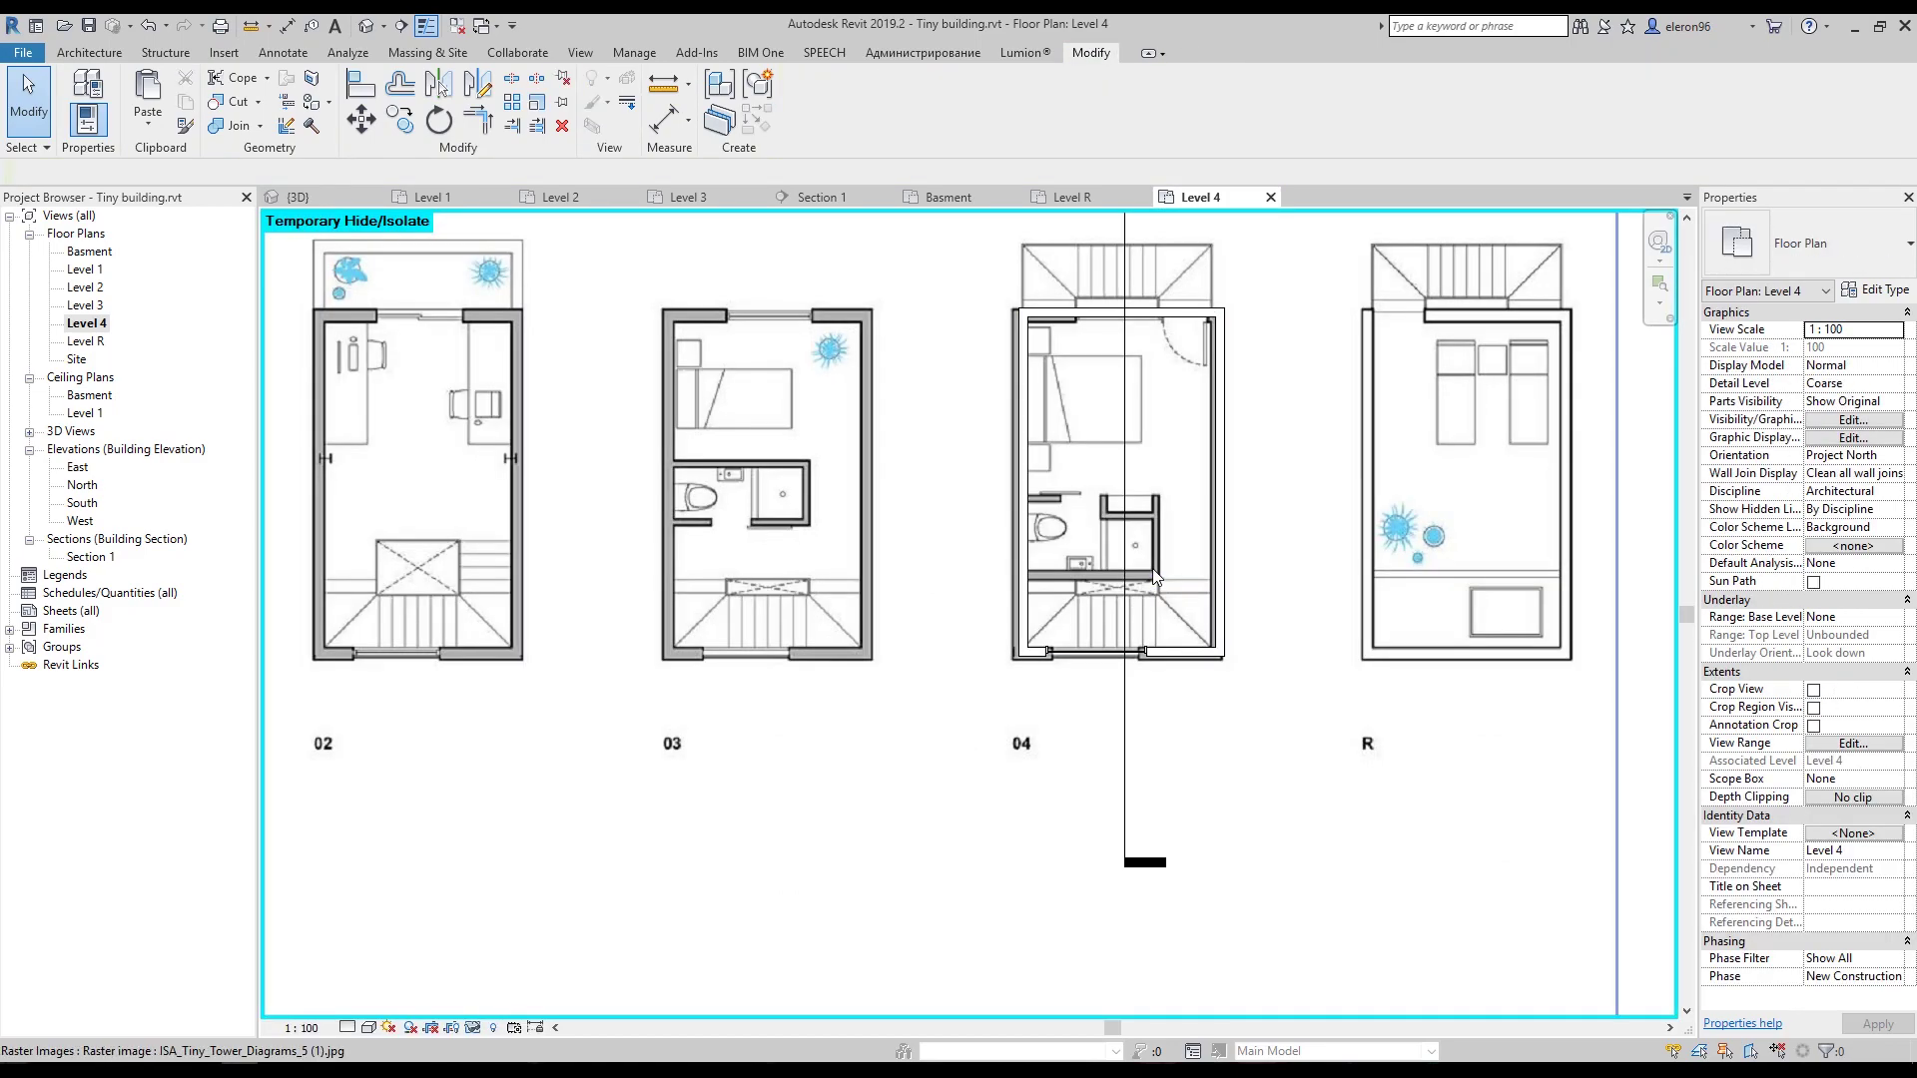
# Draw a Generic - 150mm wall about 2820 mm long from the left exterior wall along the bathroom's lower edge above the shaft.
pyautogui.scroll(5, 1164, 562)
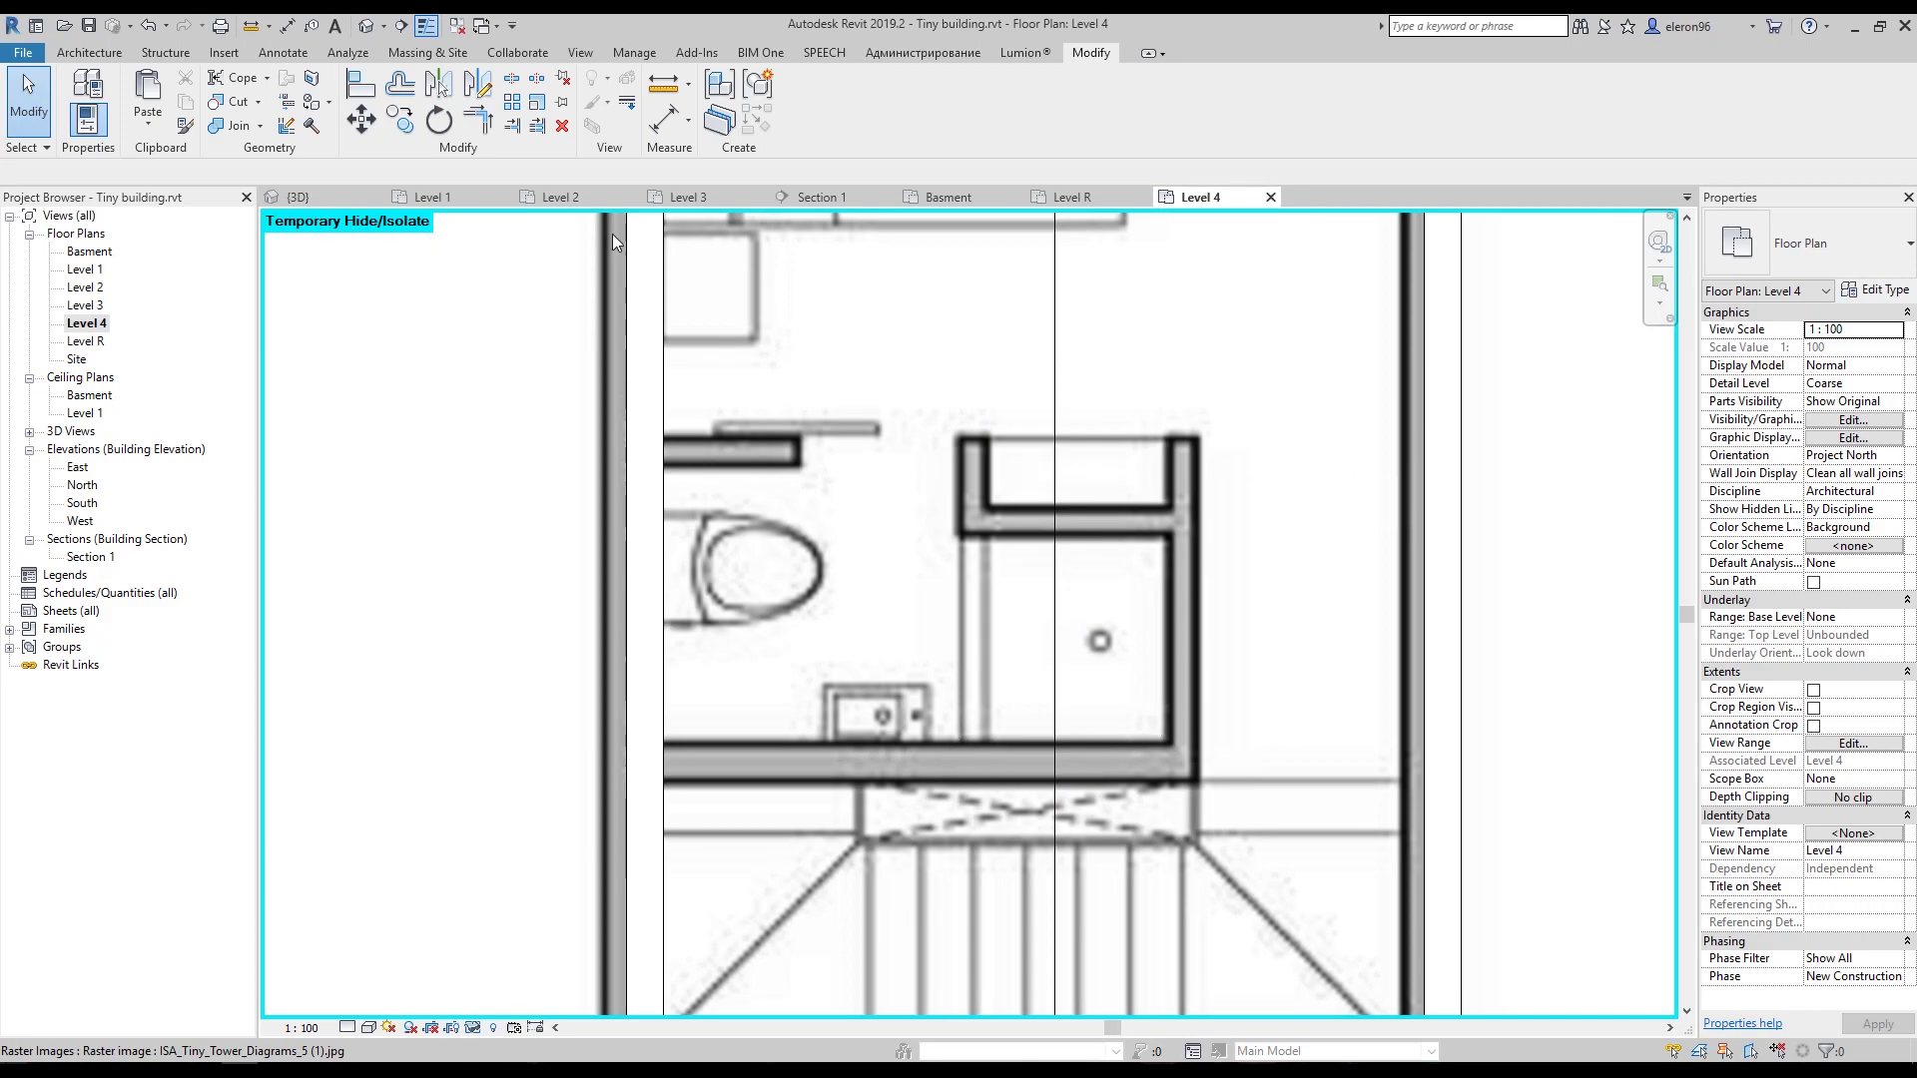
pyautogui.click(89, 52)
pyautogui.click(84, 88)
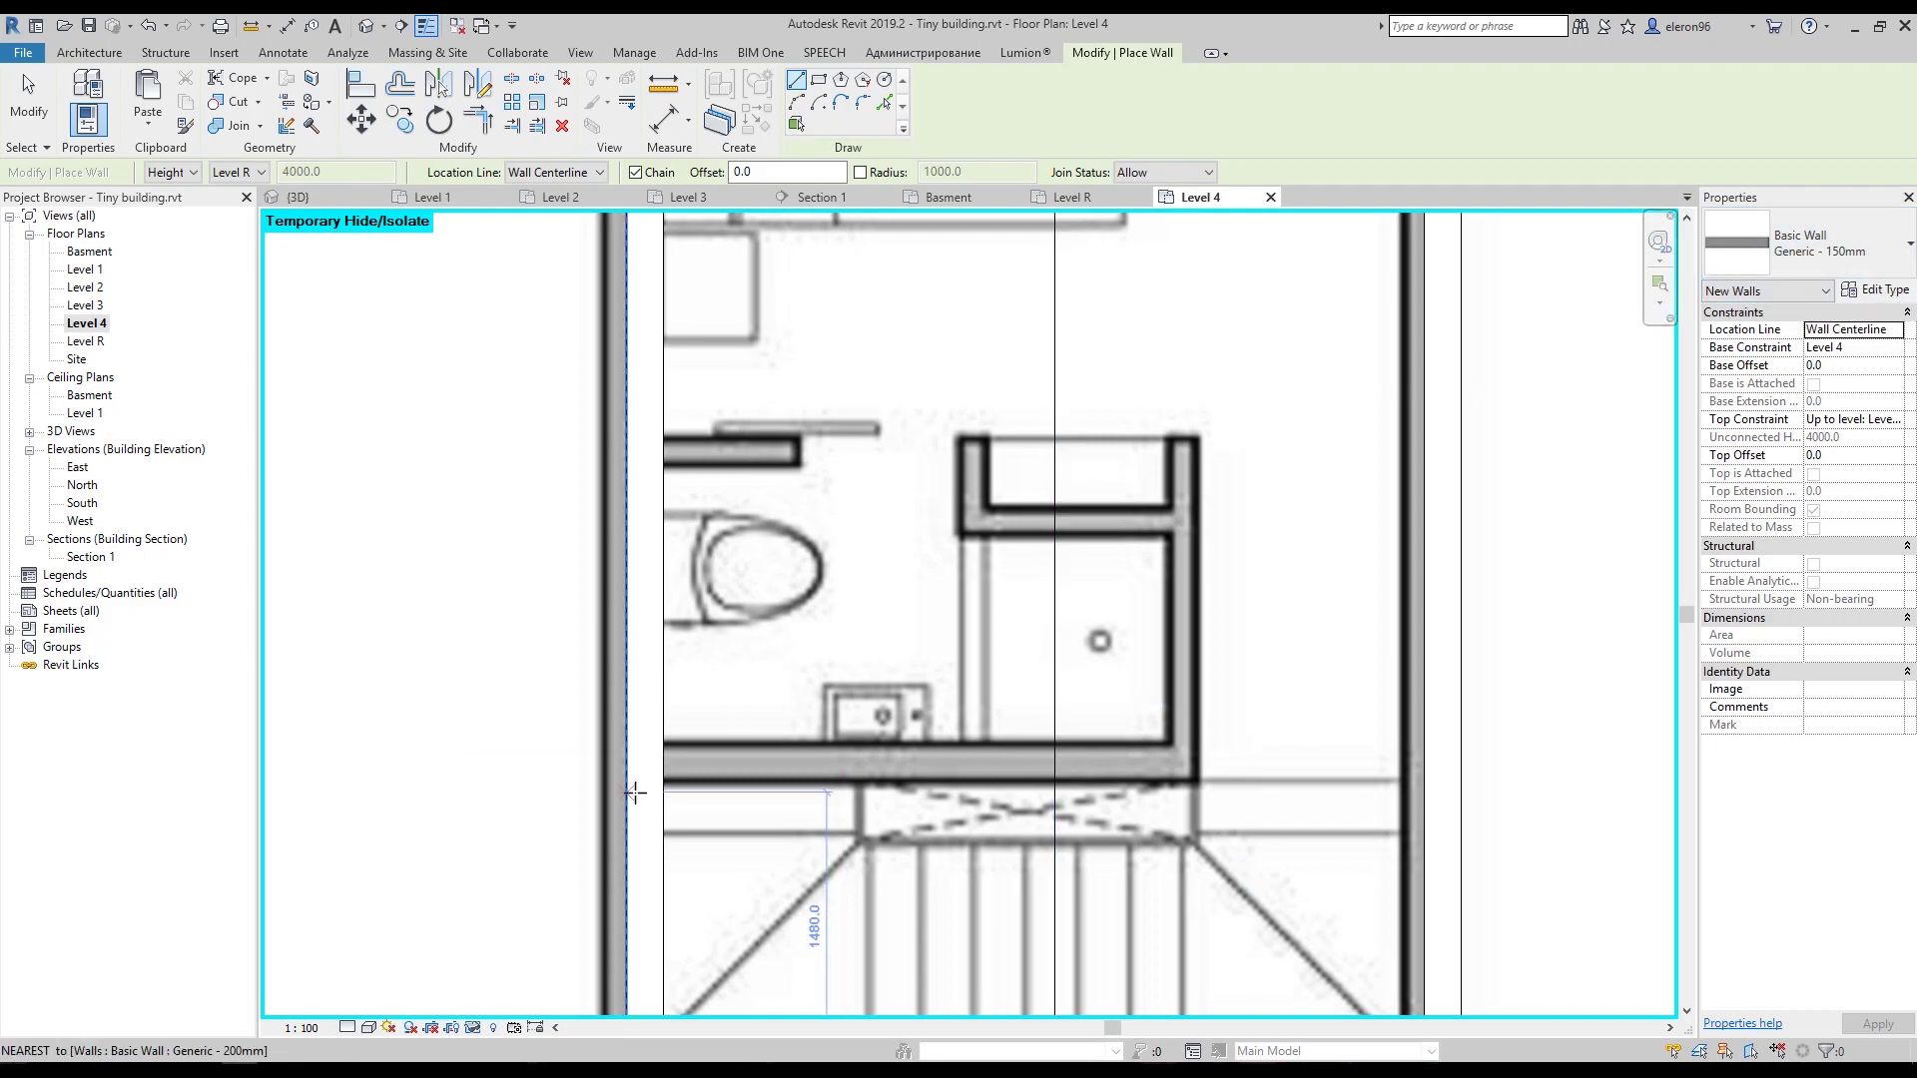
pyautogui.click(659, 761)
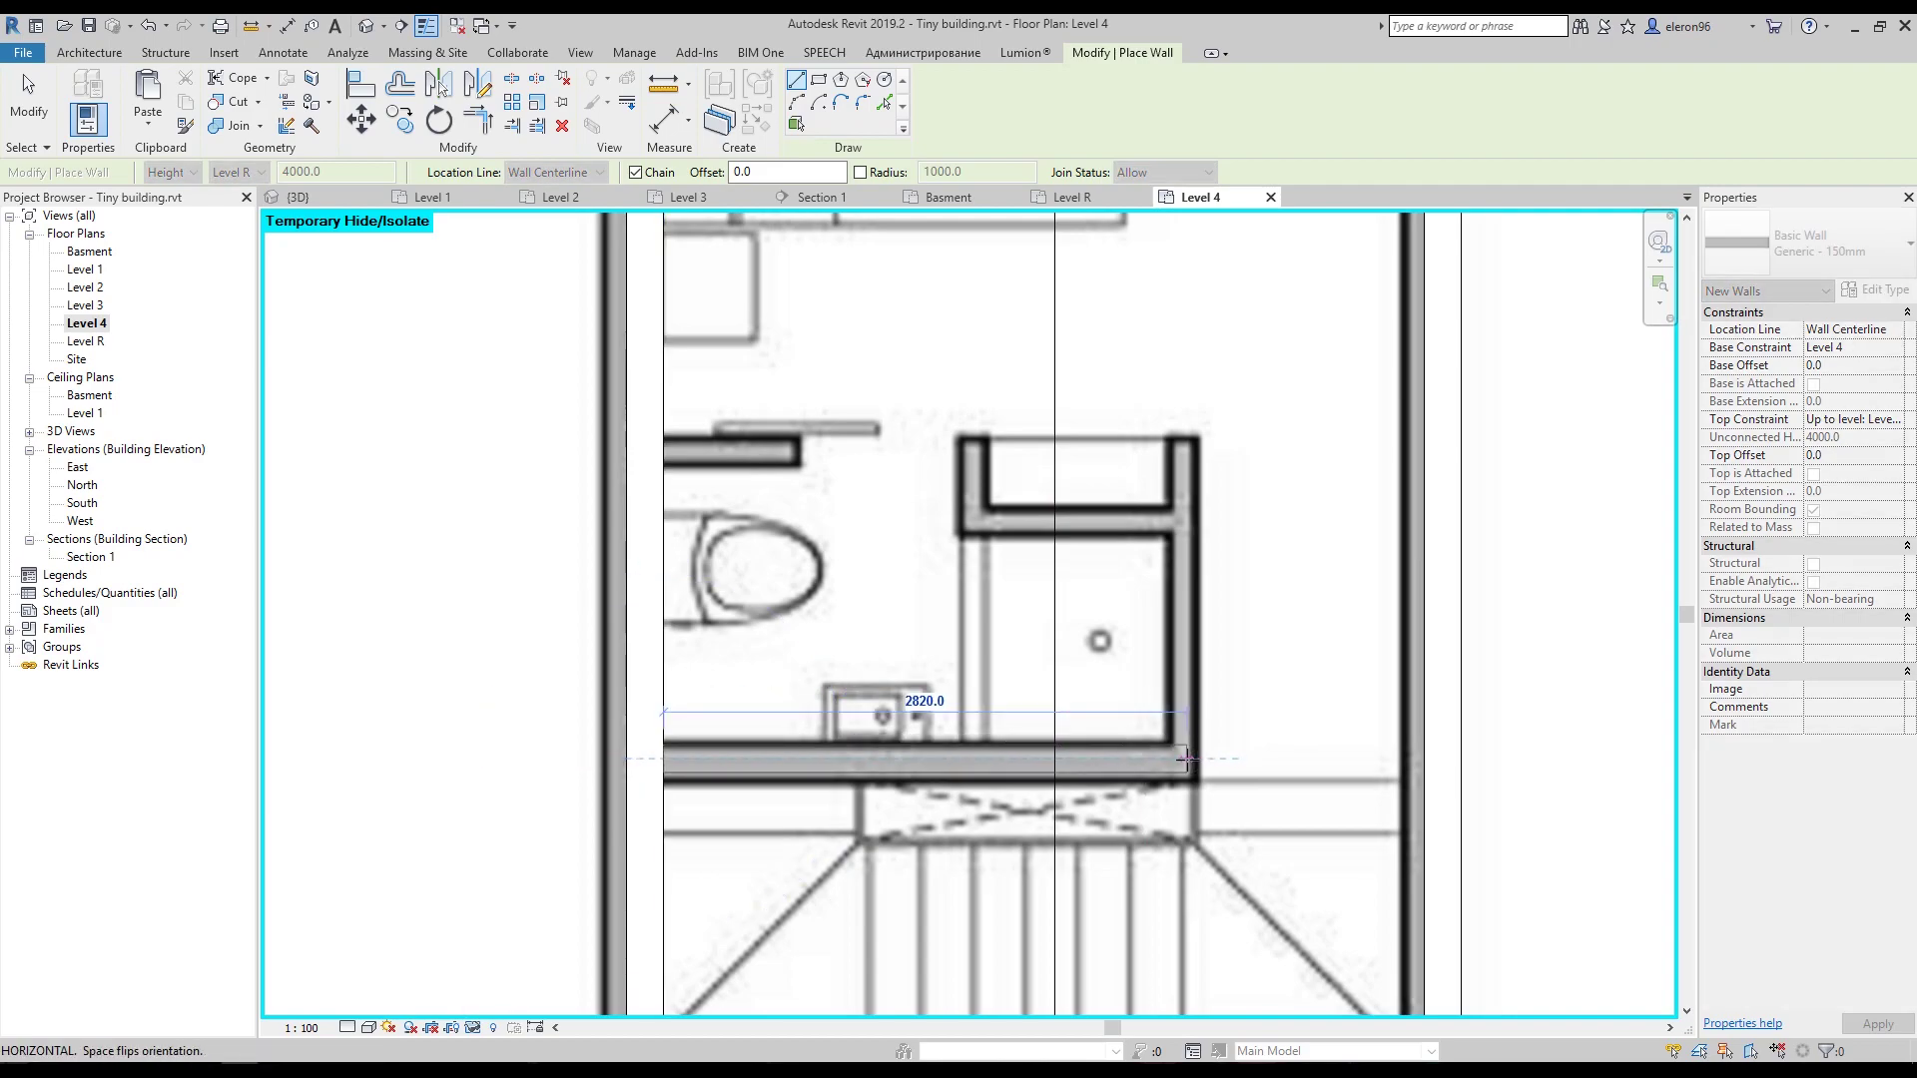
pyautogui.click(1183, 764)
pyautogui.press('Escape')
pyautogui.press('Escape')
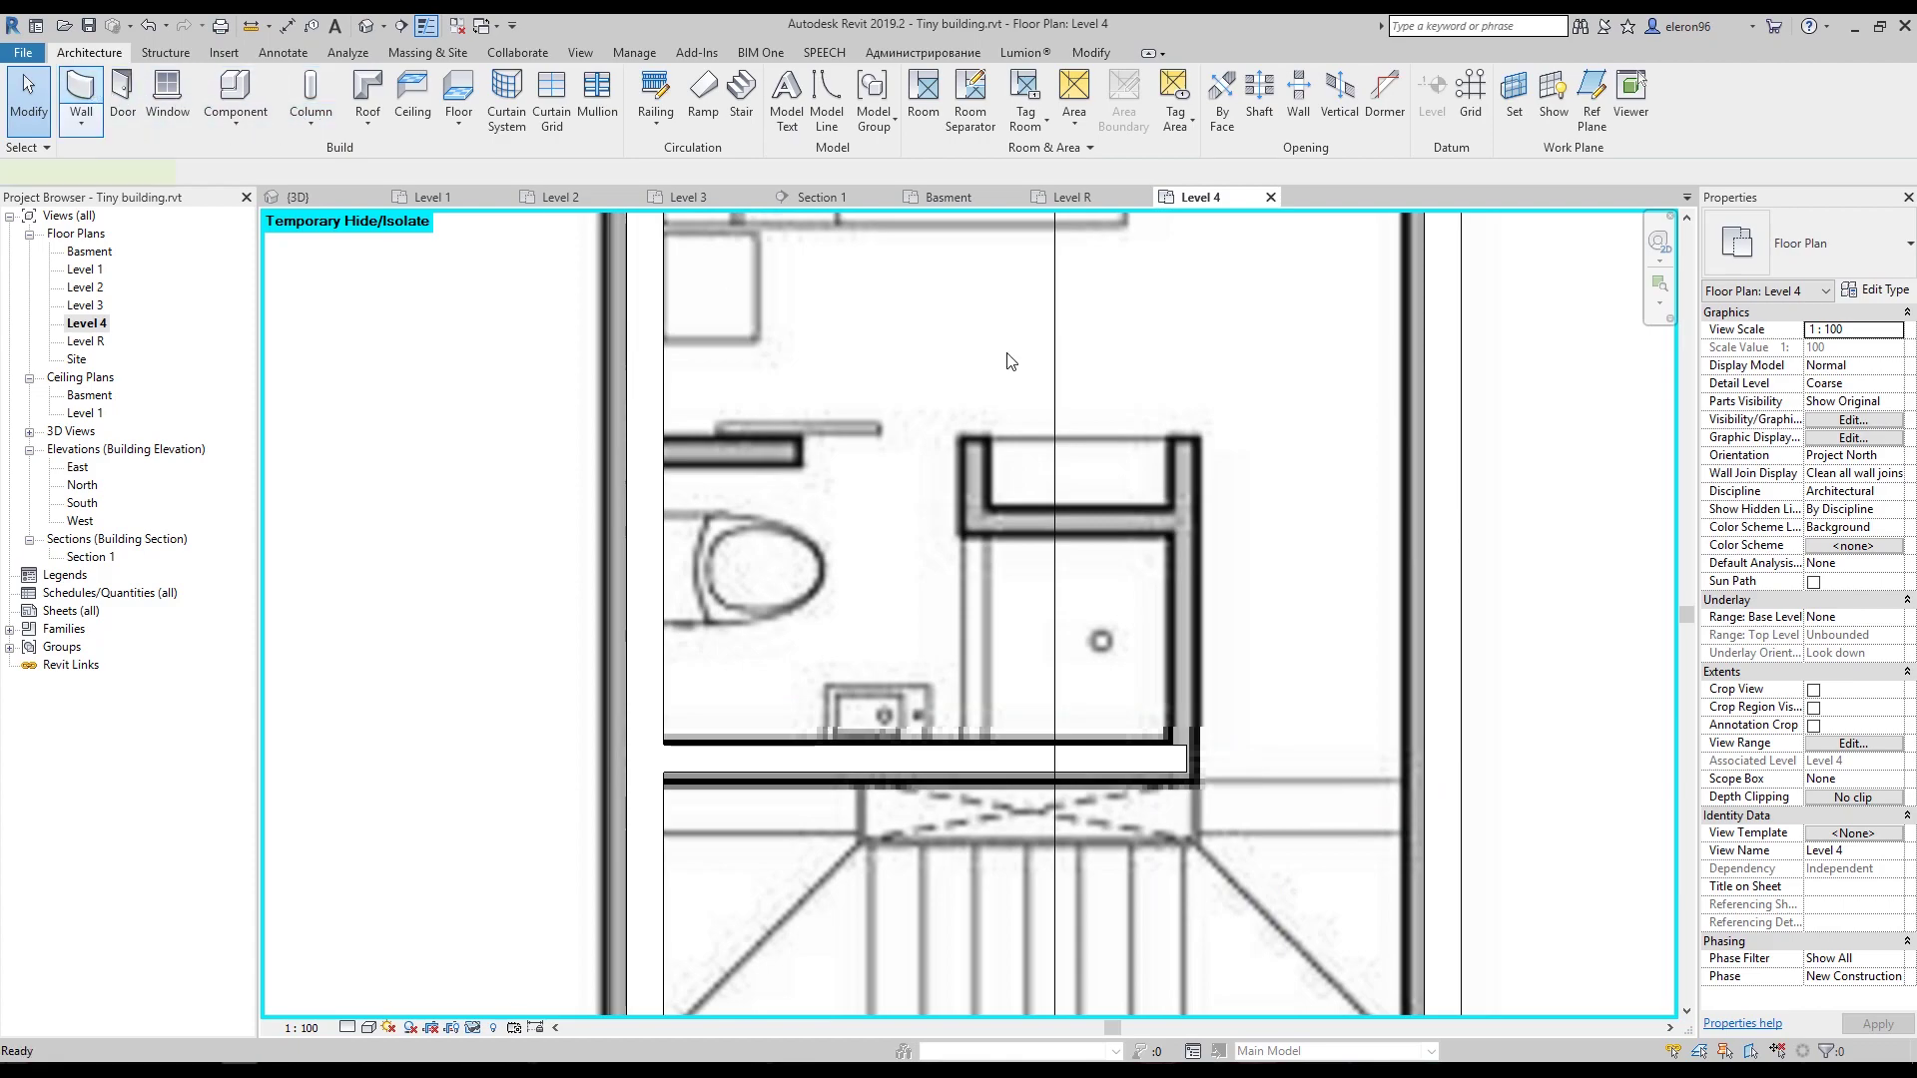
# Draw a vertical Generic - 150mm wall about 1020 mm long down the bathroom's right side, over the reference.
pyautogui.press('w')
pyautogui.press('a')
pyautogui.click(1183, 454)
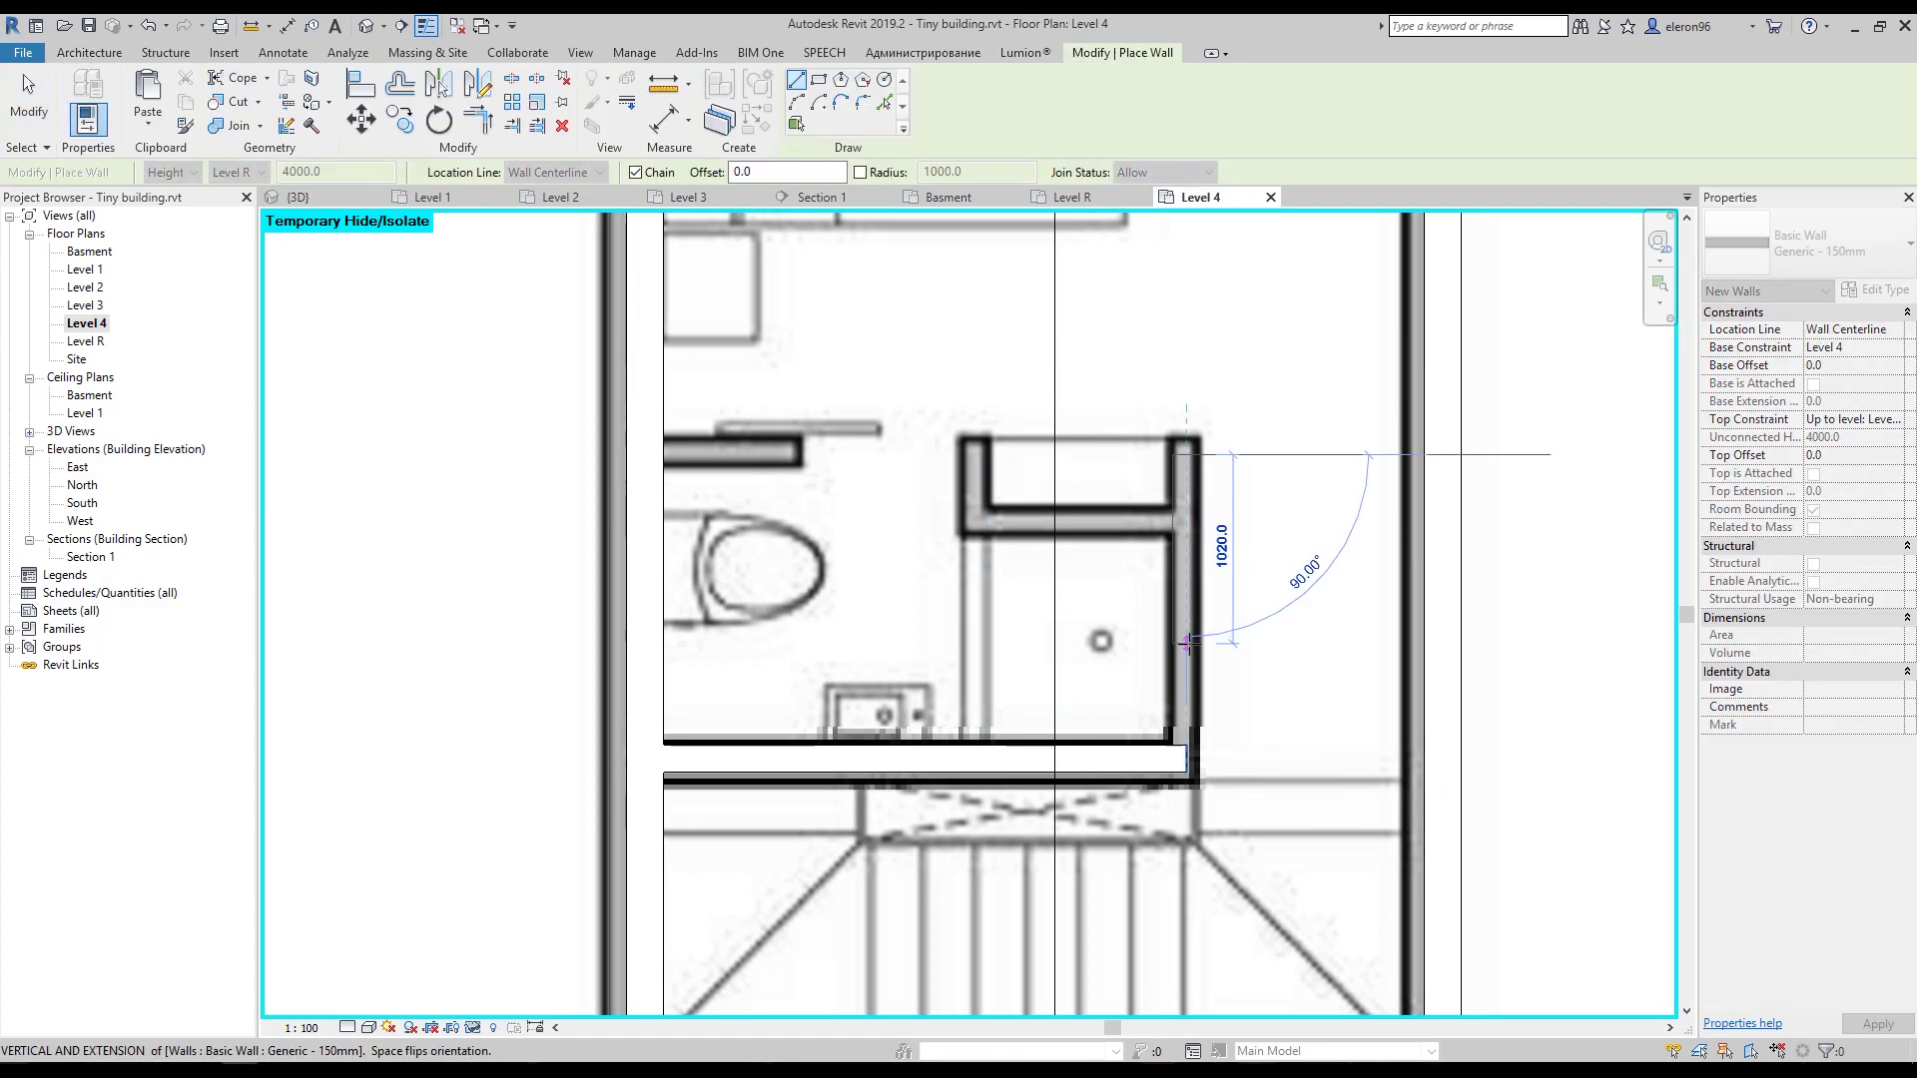
pyautogui.click(1185, 643)
pyautogui.press('Escape')
pyautogui.press('Escape')
# Change the bathroom's lower wall to a thicker Generic wall type and join it with the right wall in a corner.
pyautogui.click(948, 759)
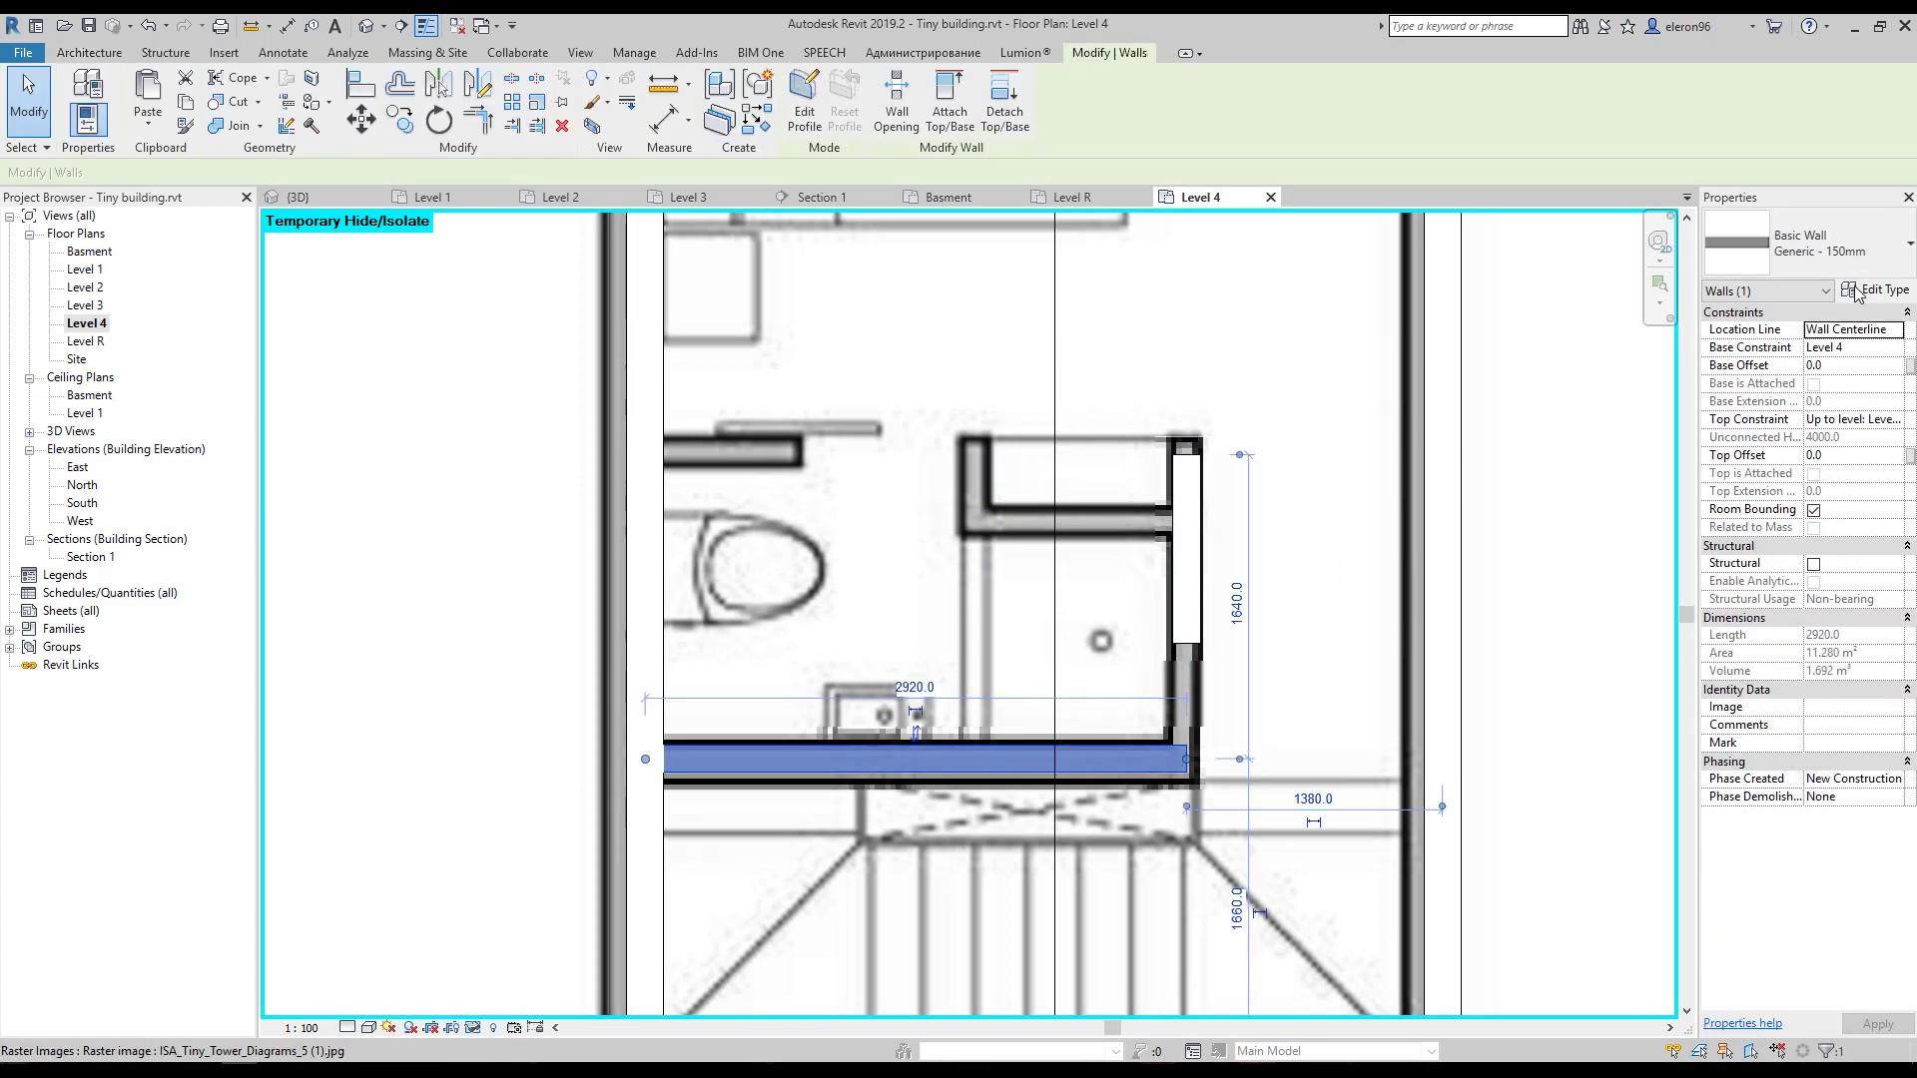
pyautogui.click(1807, 245)
pyautogui.scroll(-2, 1792, 499)
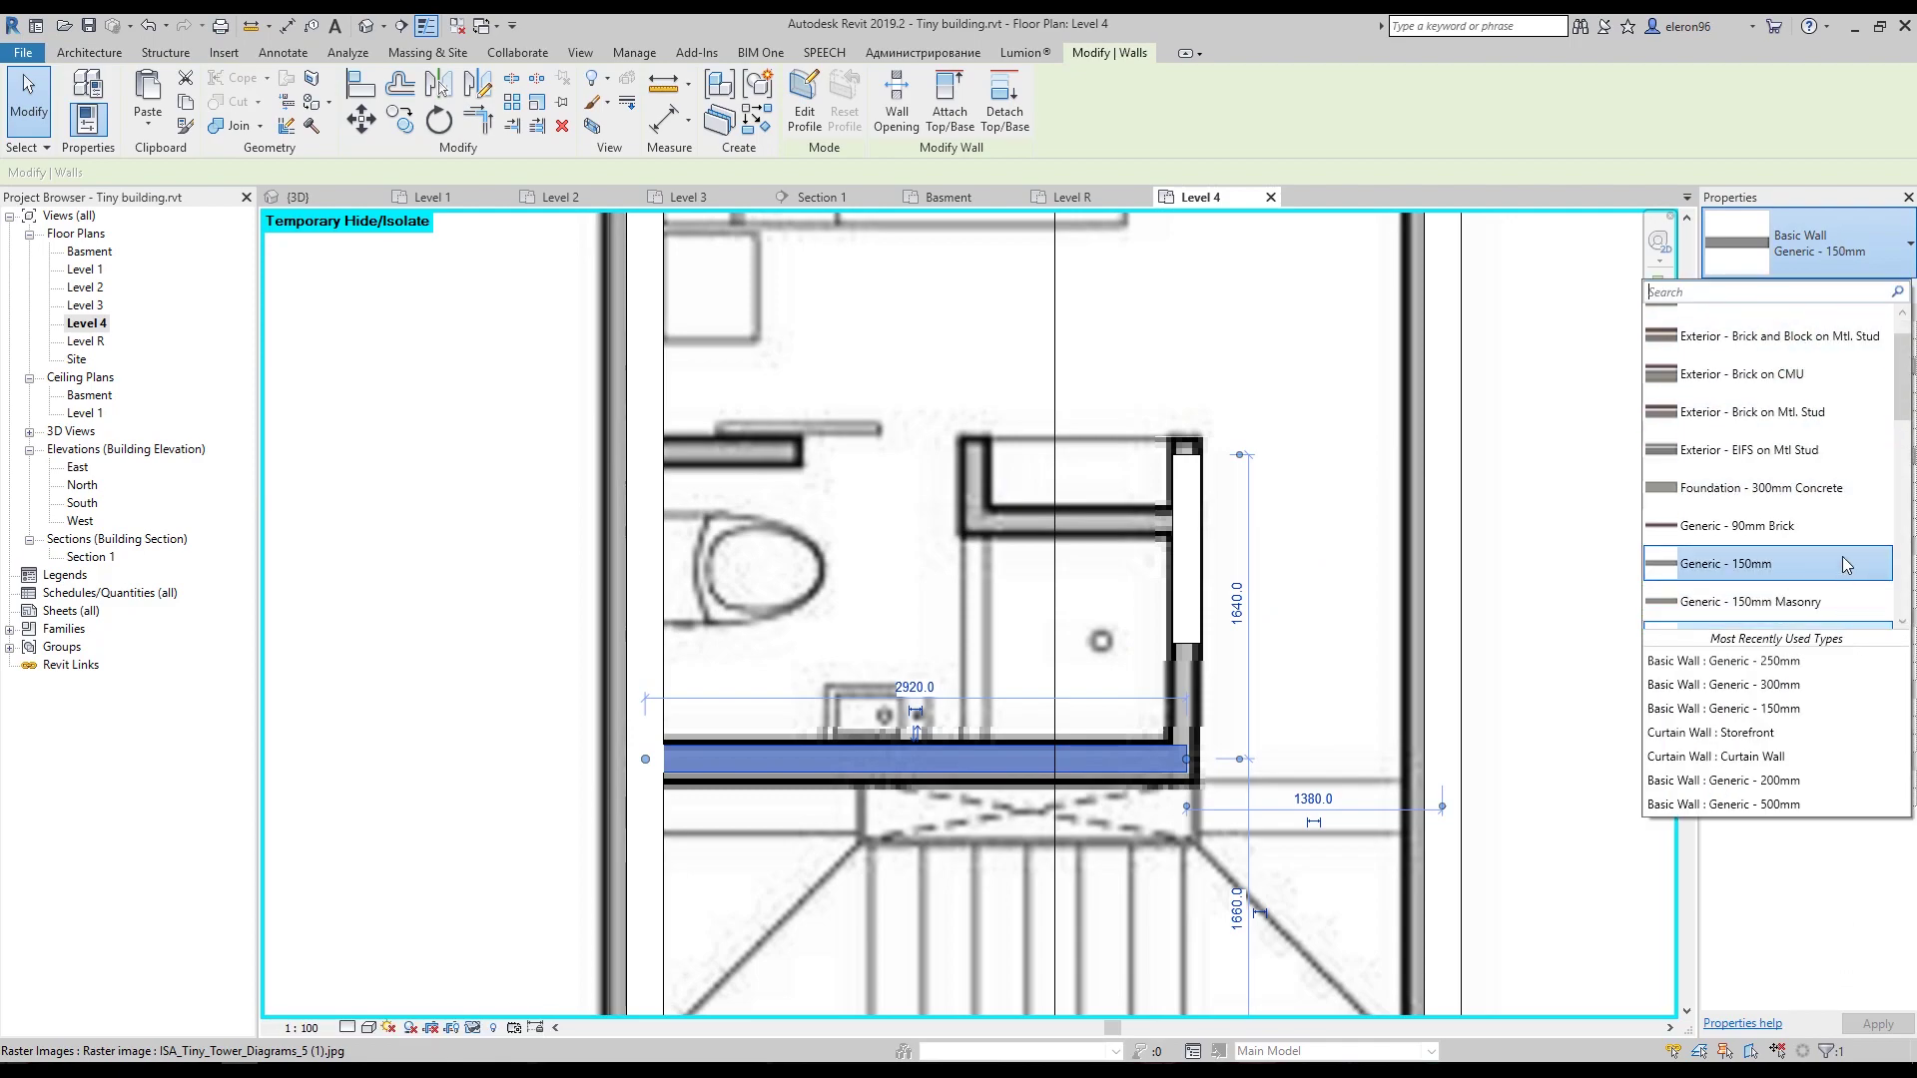
pyautogui.click(1787, 599)
pyautogui.click(1286, 555)
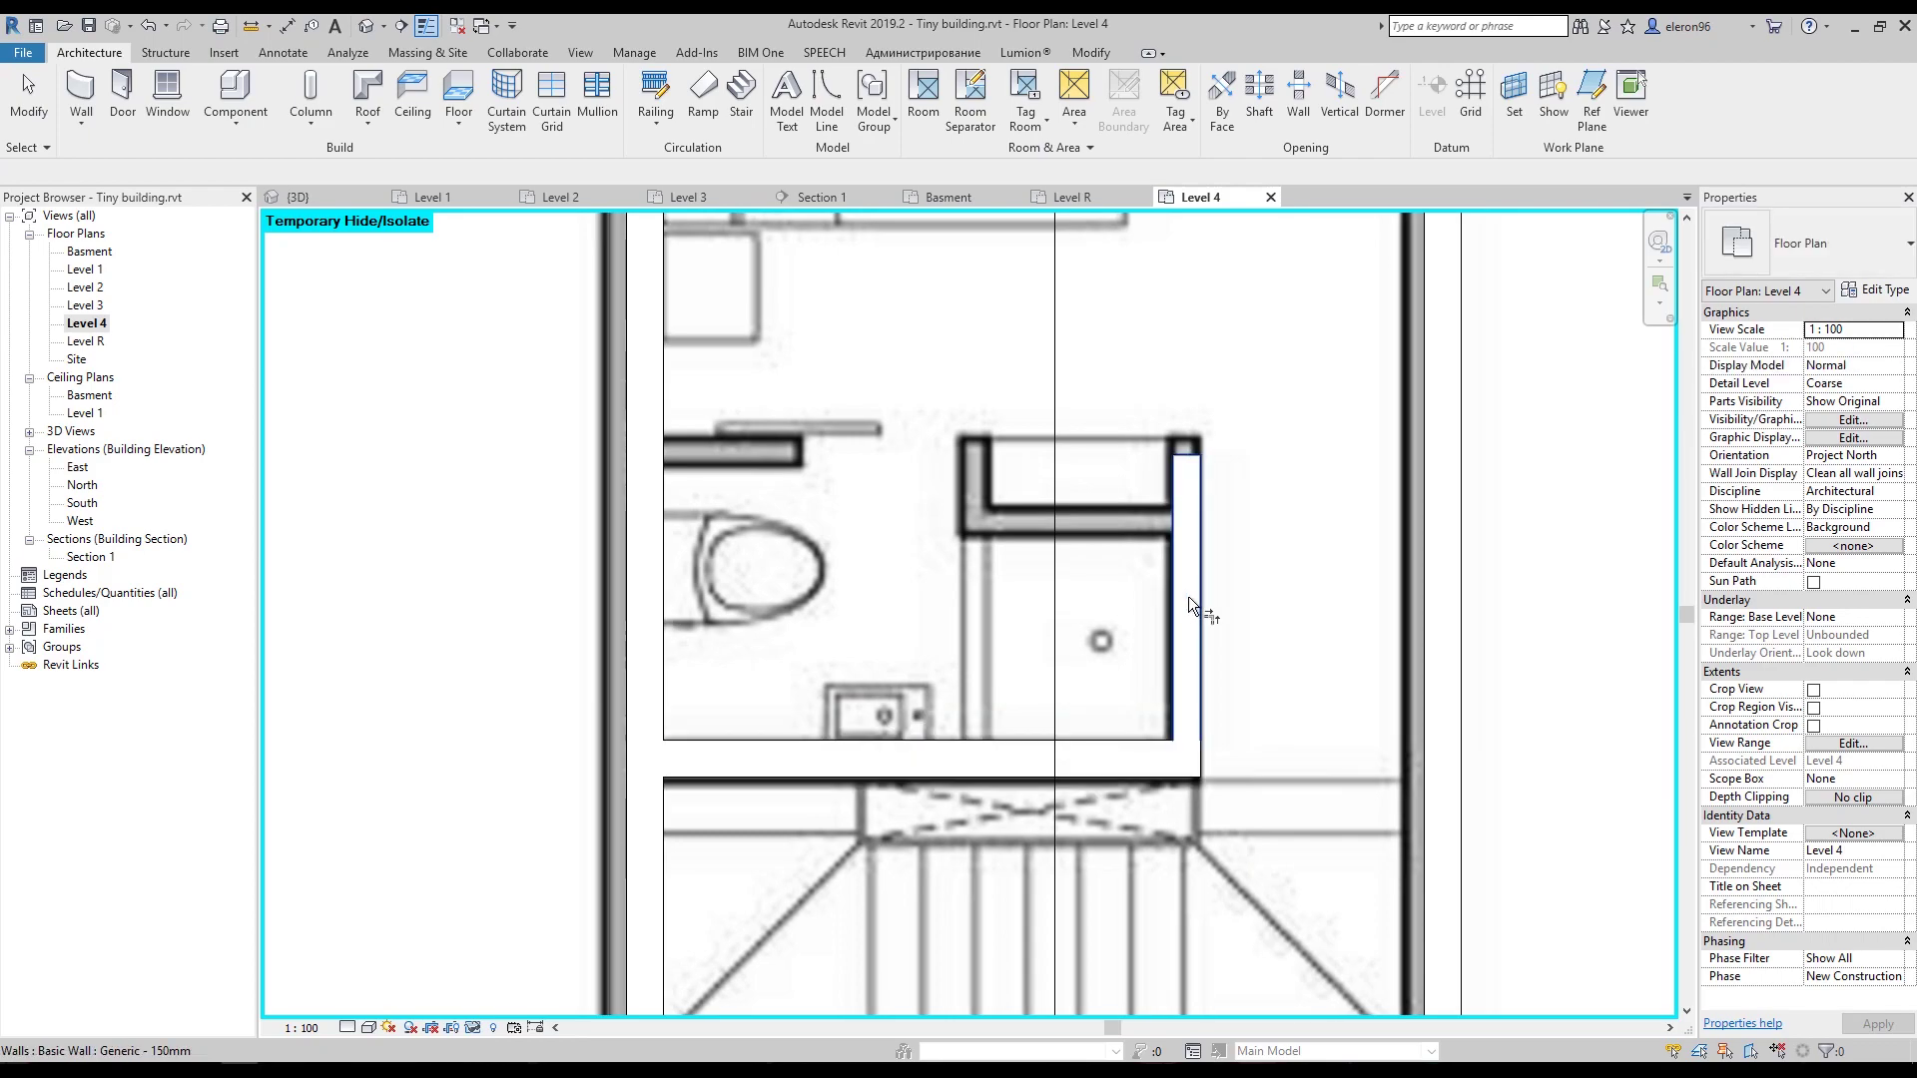
# Extend the upper end of the bathroom's right wall and set the wall's length to 1800 mm.
pyautogui.scroll(2, 1188, 473)
pyautogui.scroll(1, 1188, 465)
pyautogui.click(1190, 537)
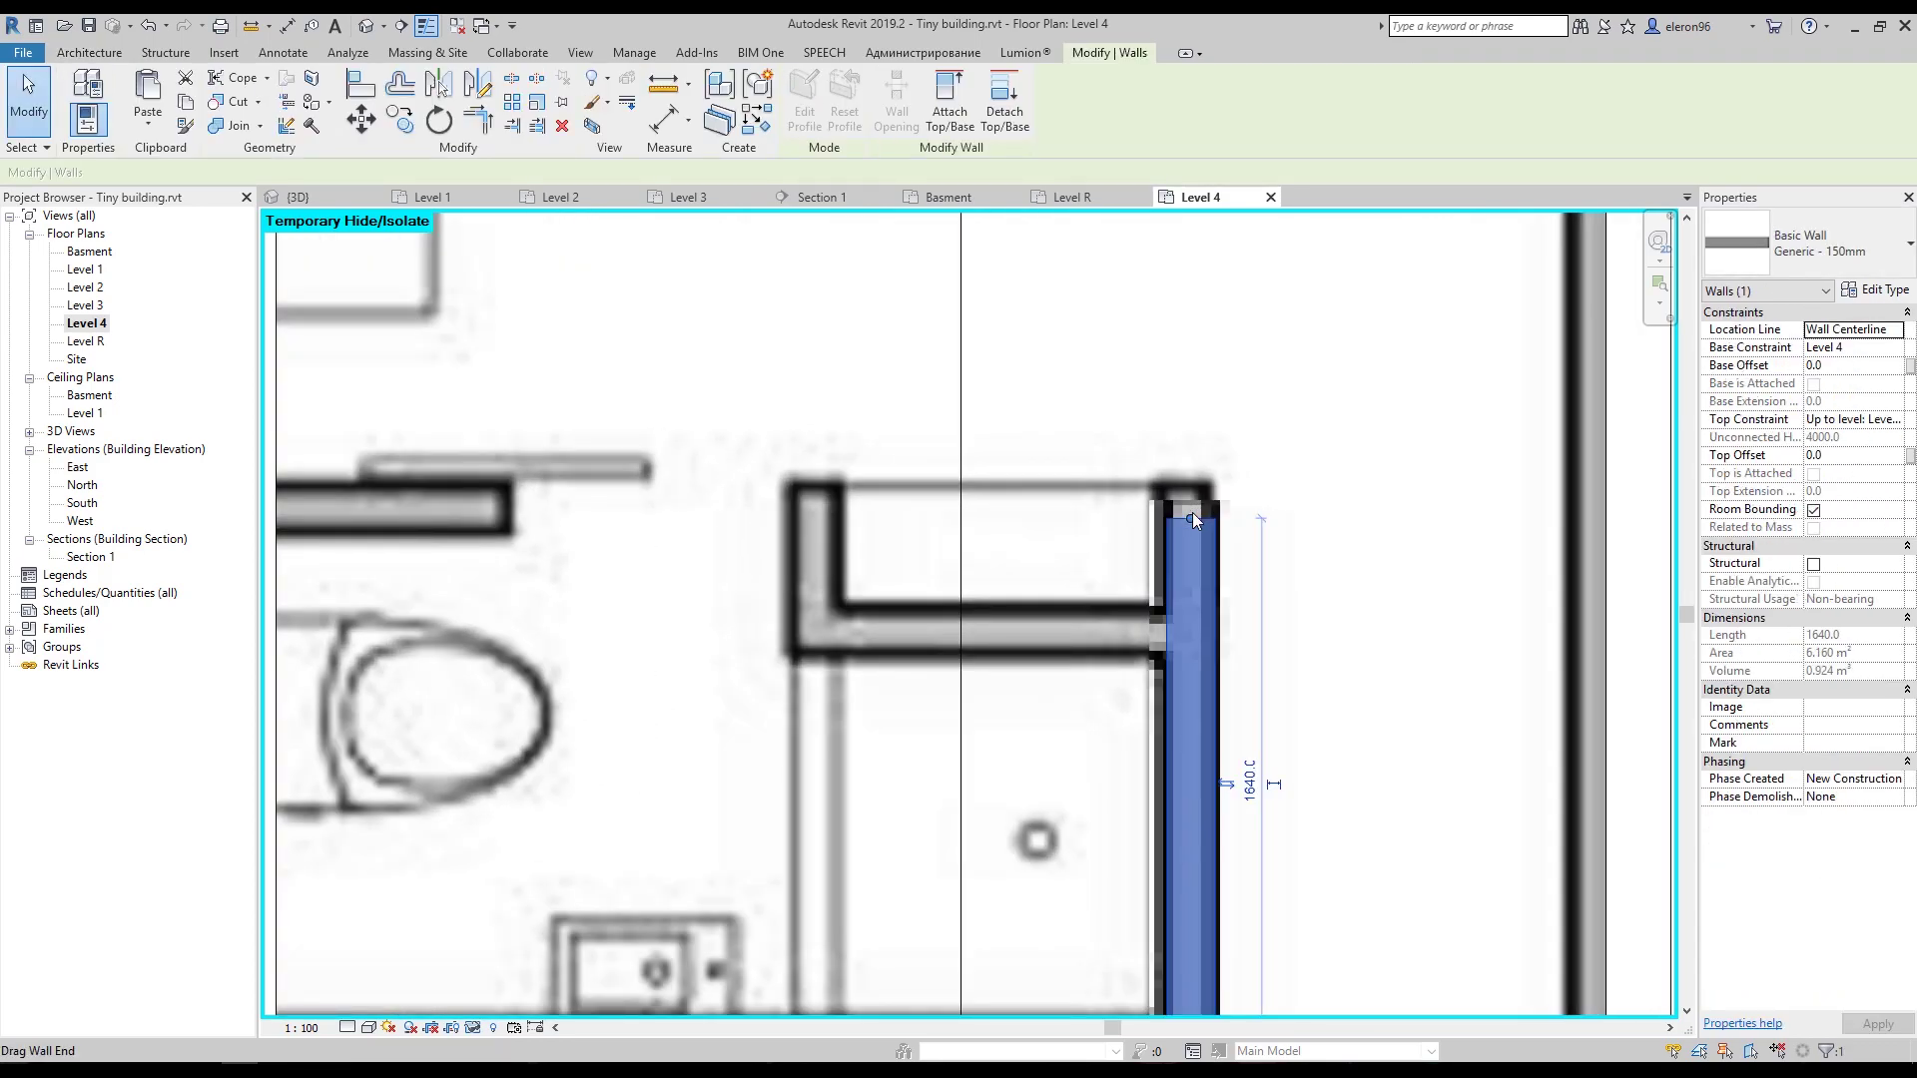
pyautogui.moveTo(1192, 513); pyautogui.dragTo(1191, 480)
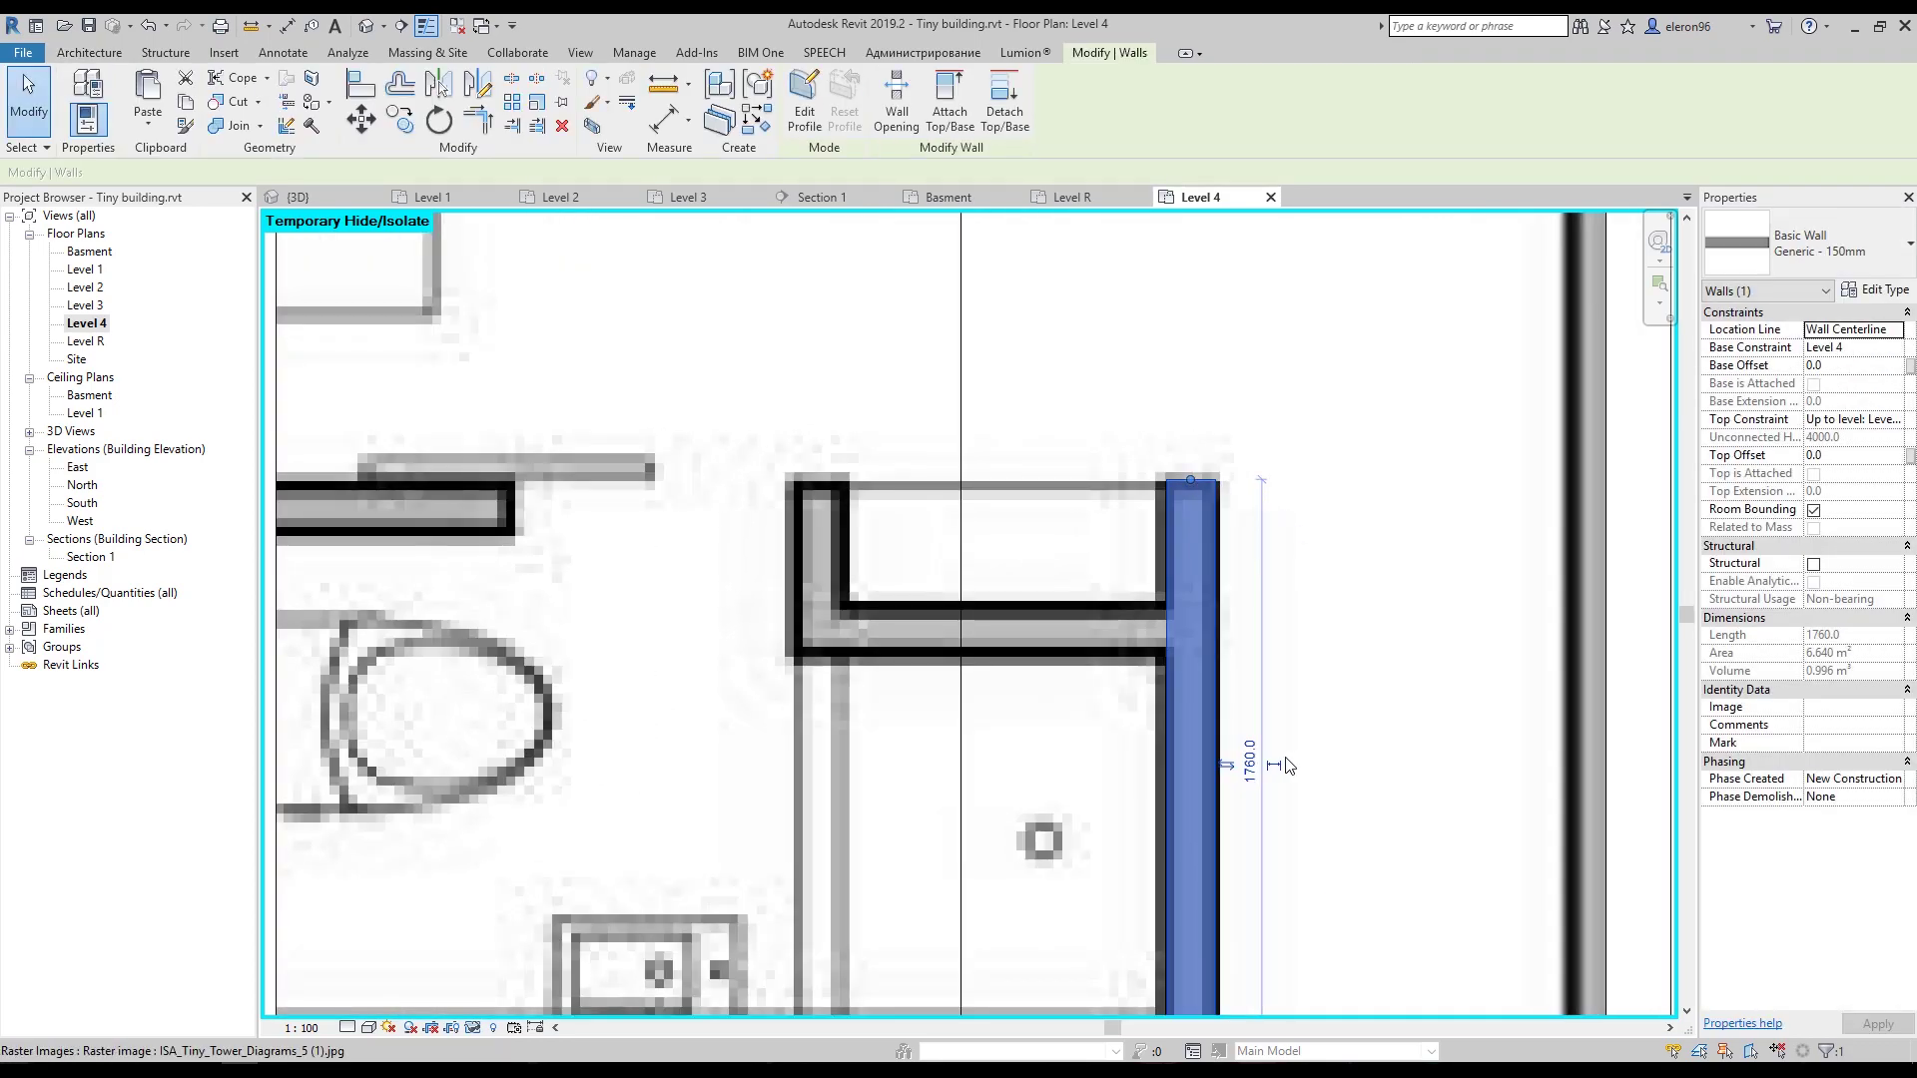
pyautogui.click(1248, 761)
pyautogui.write('180')
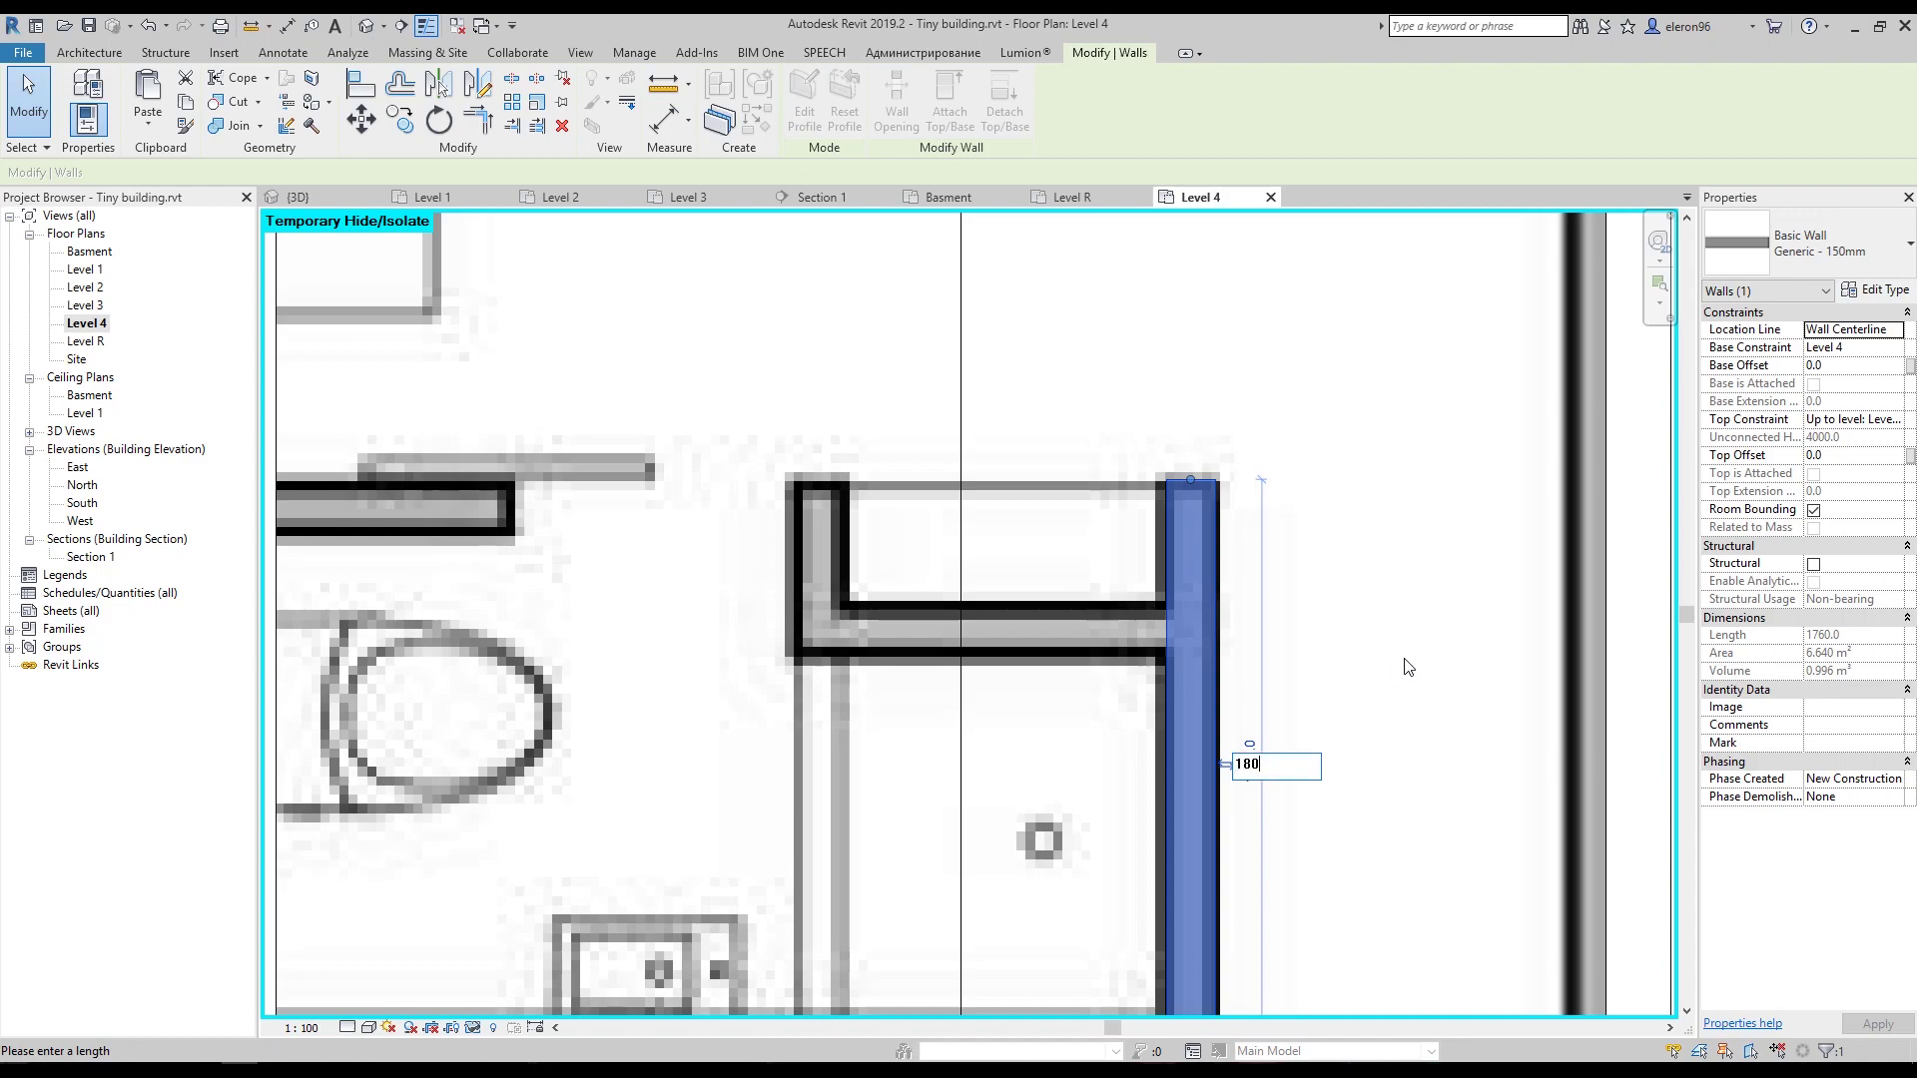
pyautogui.write('0')
pyautogui.press('Return')
pyautogui.press('Escape')
# Draw chained Generic - 150mm walls over the reference, about 1160 mm left from the bathroom's right wall and about 500 mm up.
pyautogui.scroll(-2, 1396, 654)
pyautogui.scroll(2, 1028, 649)
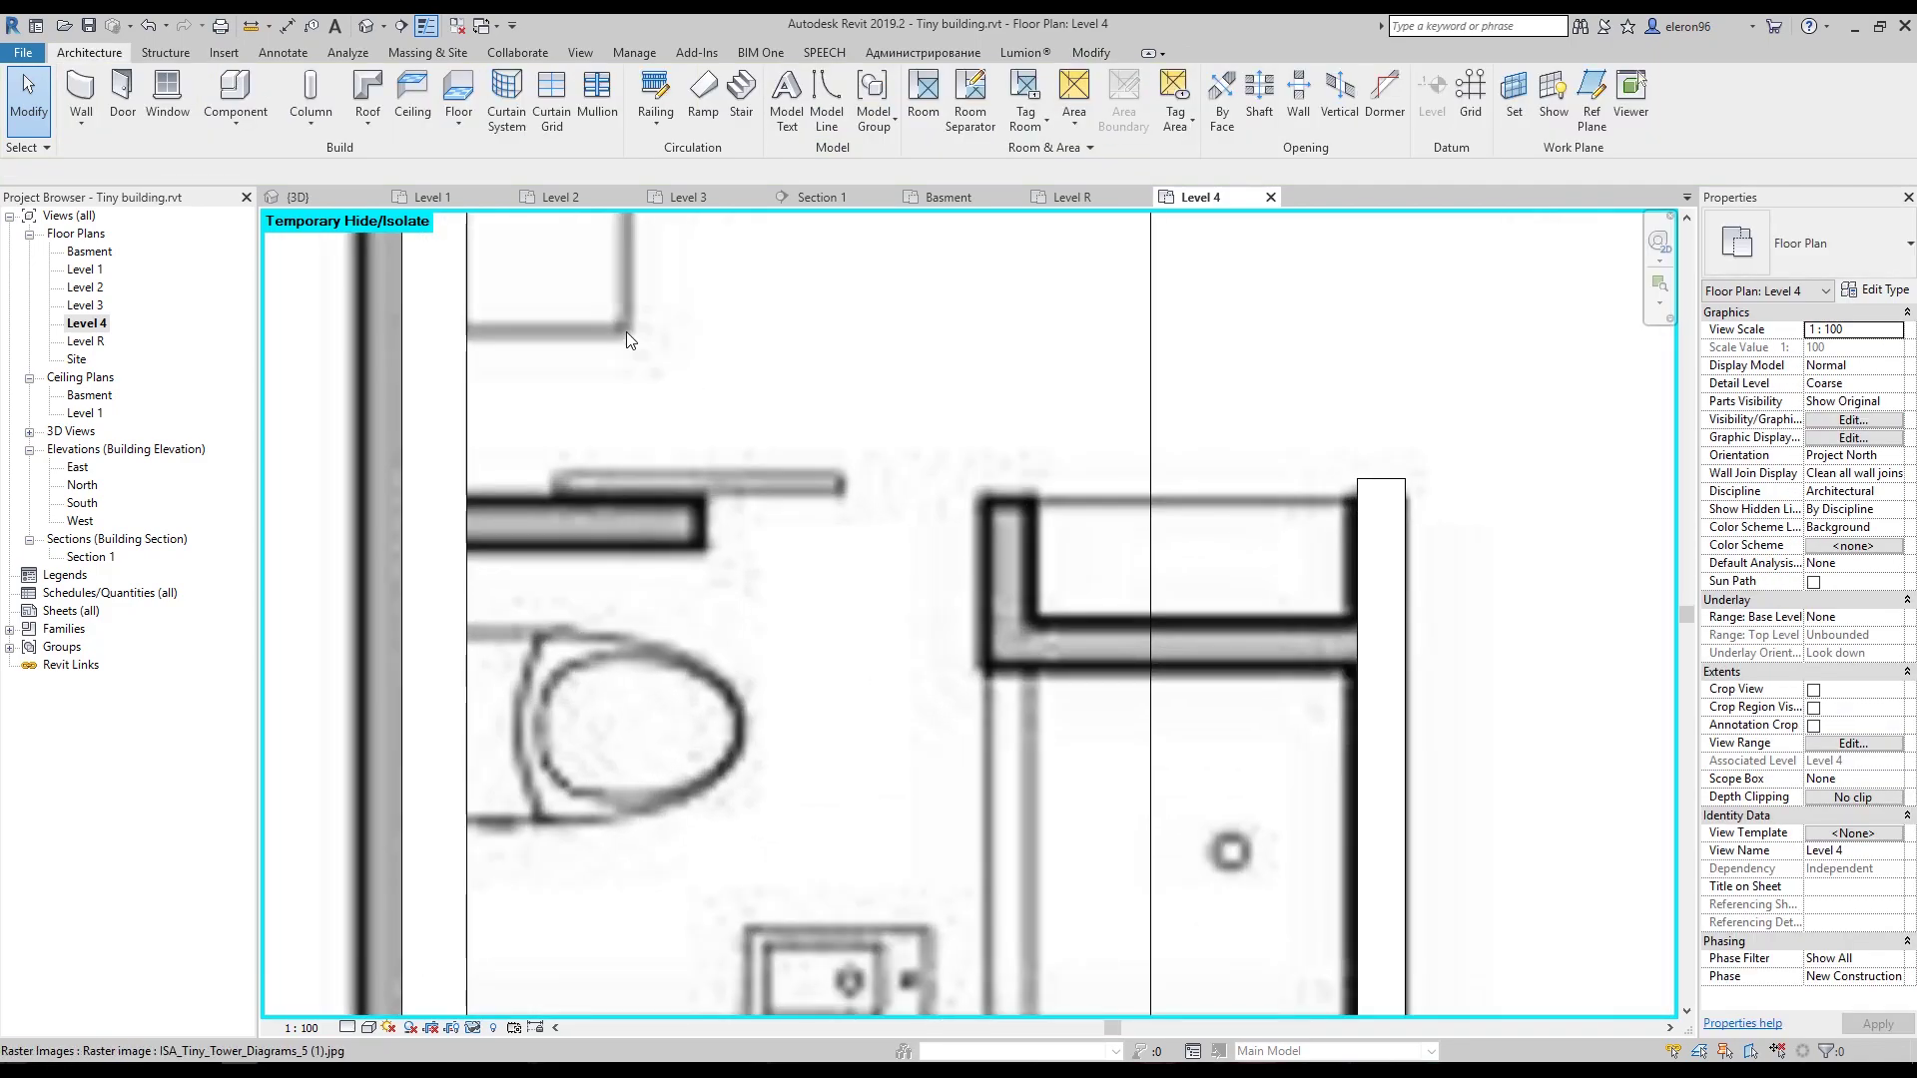
pyautogui.click(81, 90)
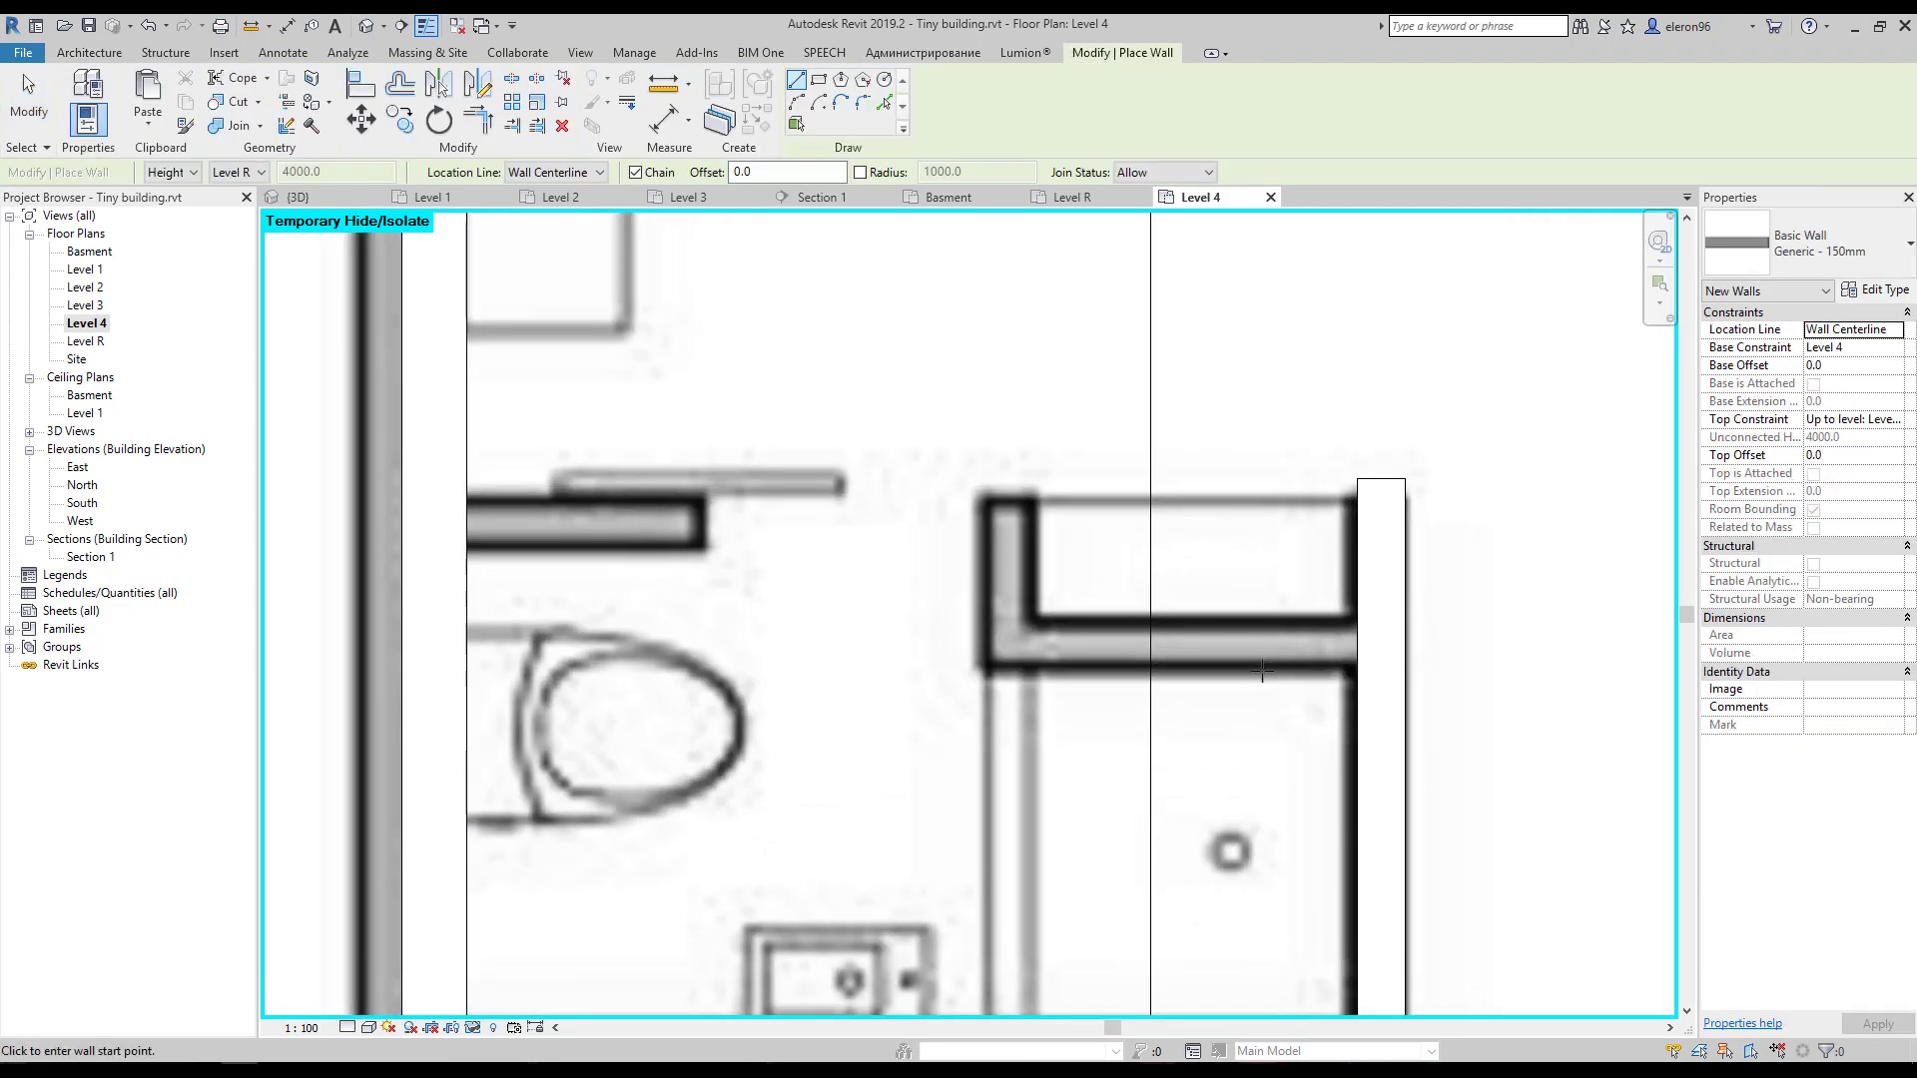
pyautogui.click(1372, 643)
pyautogui.click(1004, 641)
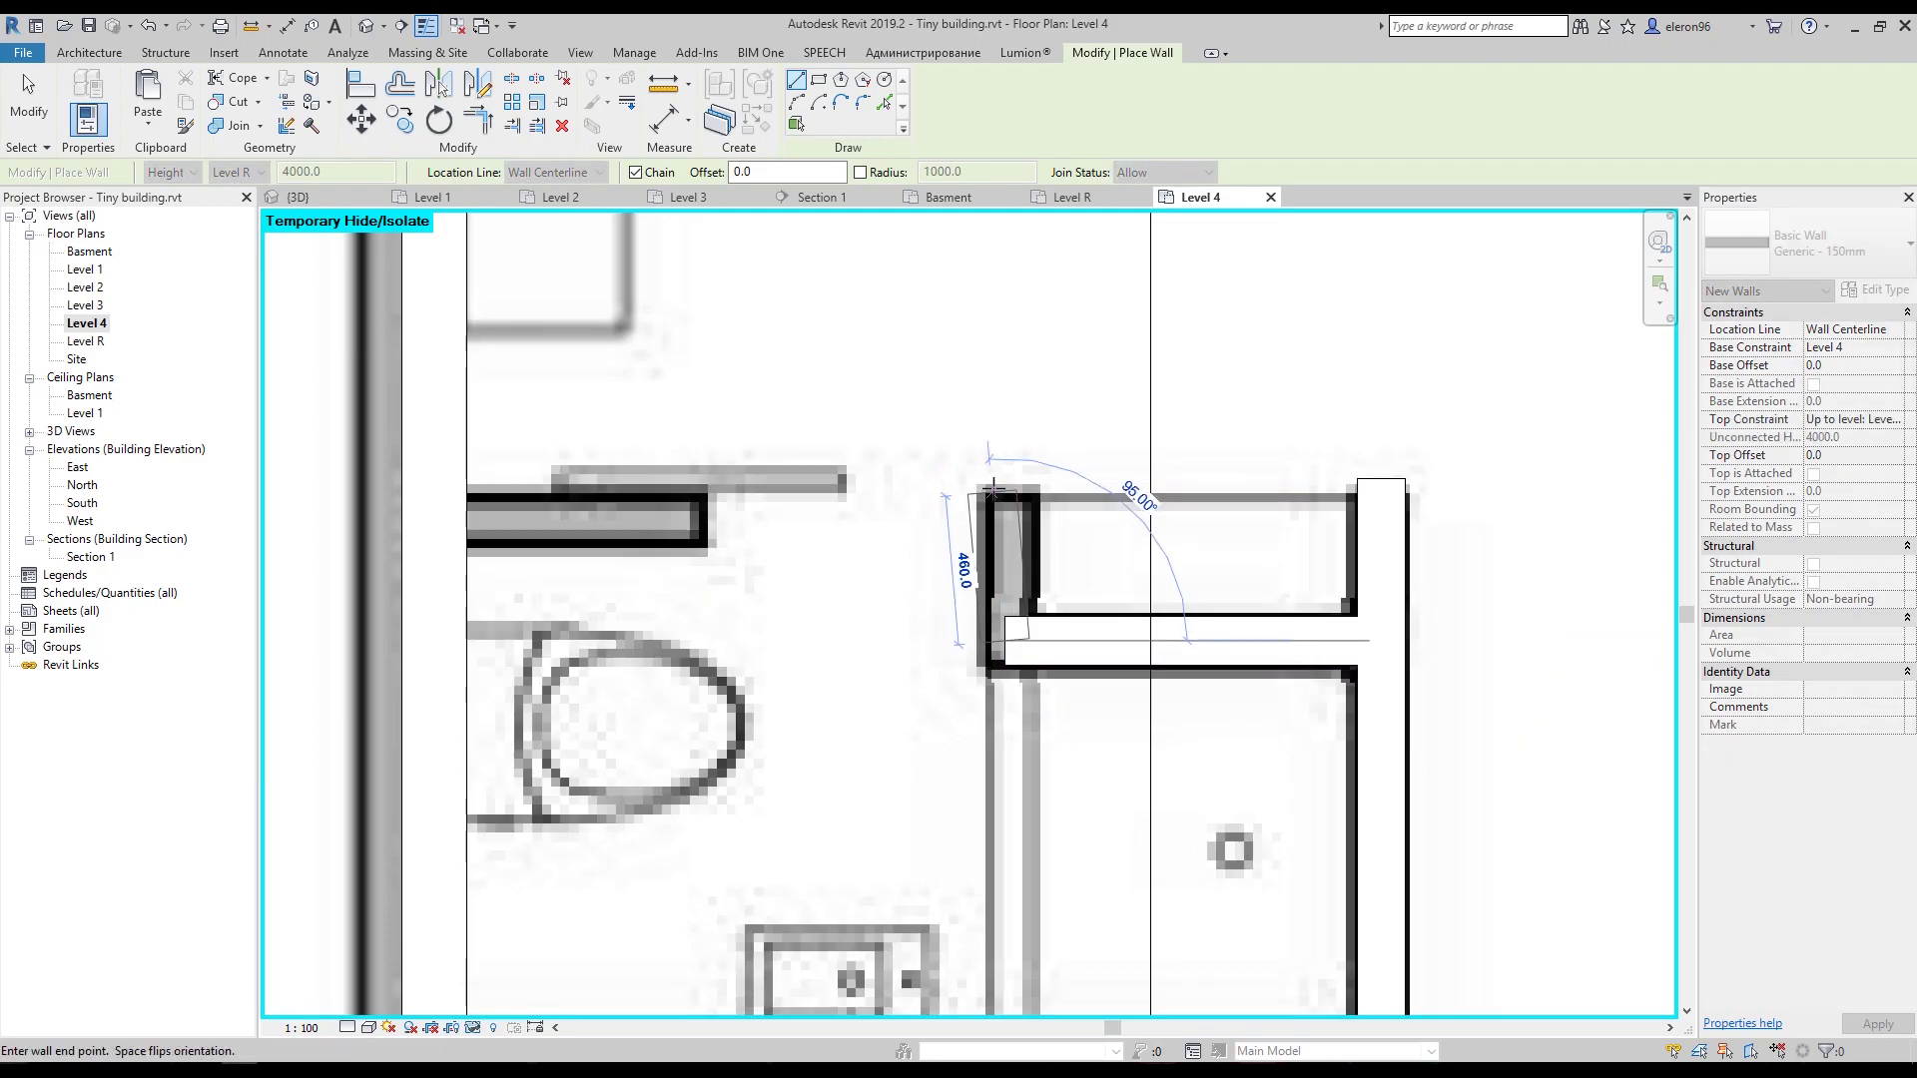
pyautogui.press('Escape')
pyautogui.press('Escape')
pyautogui.click(1188, 623)
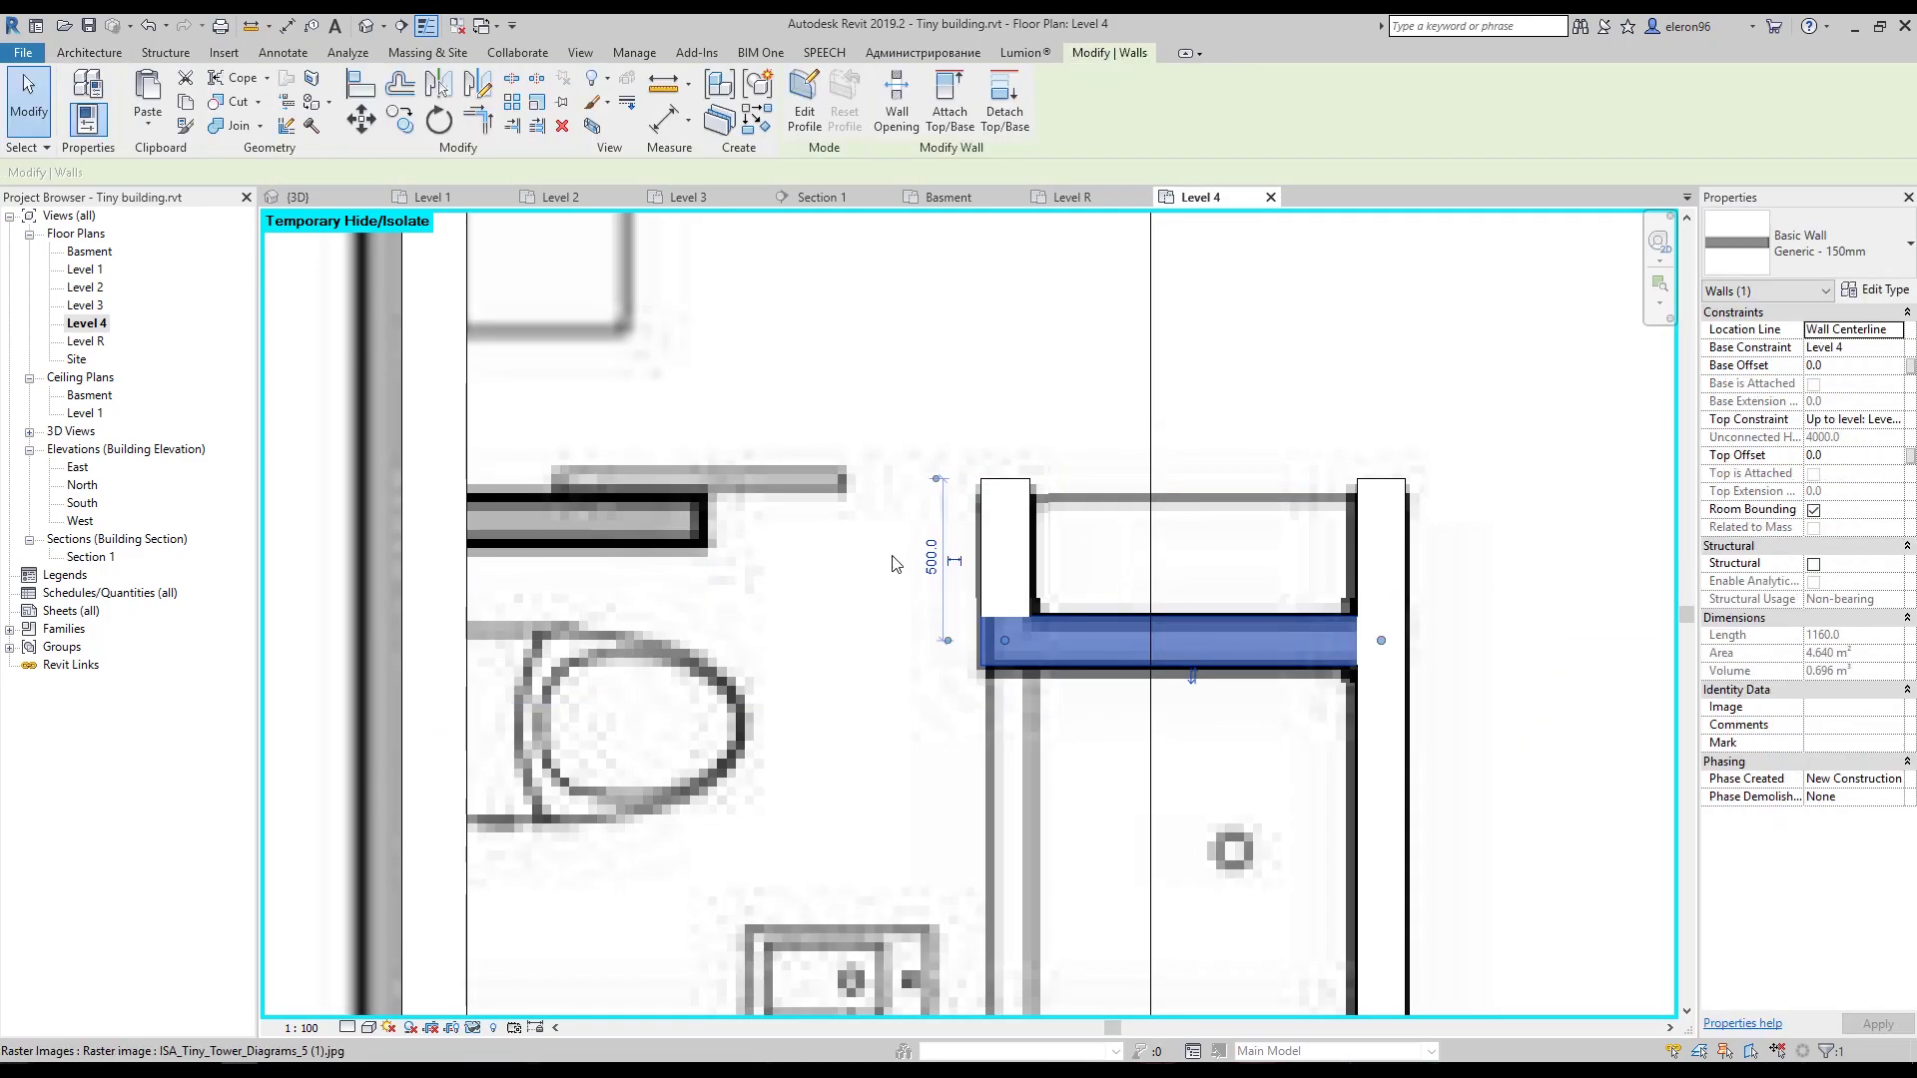
pyautogui.click(1003, 523)
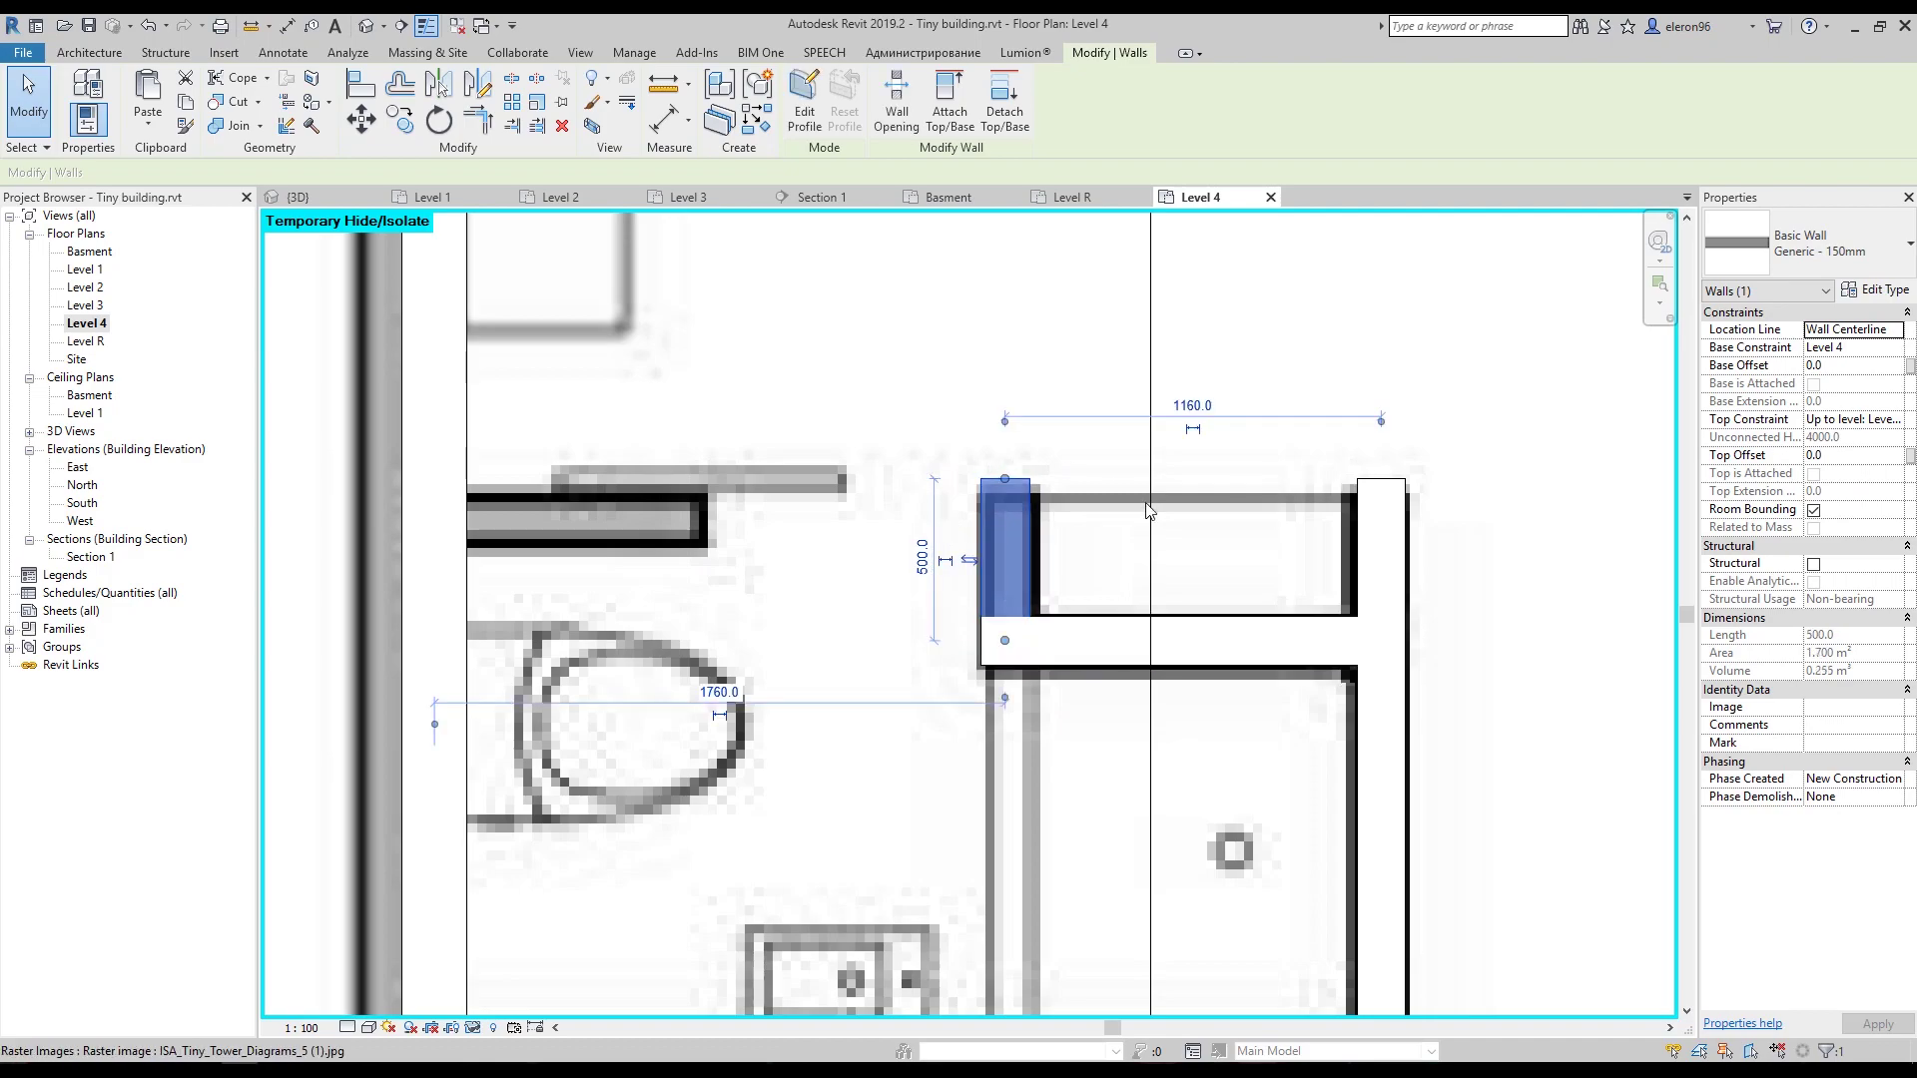
pyautogui.press('Escape')
# Draw a horizontal Generic - 150mm wall about 1020 mm long from the left exterior wall's inner face, above the toilet.
pyautogui.moveTo(448, 369); pyautogui.dragTo(787, 403, button='middle')
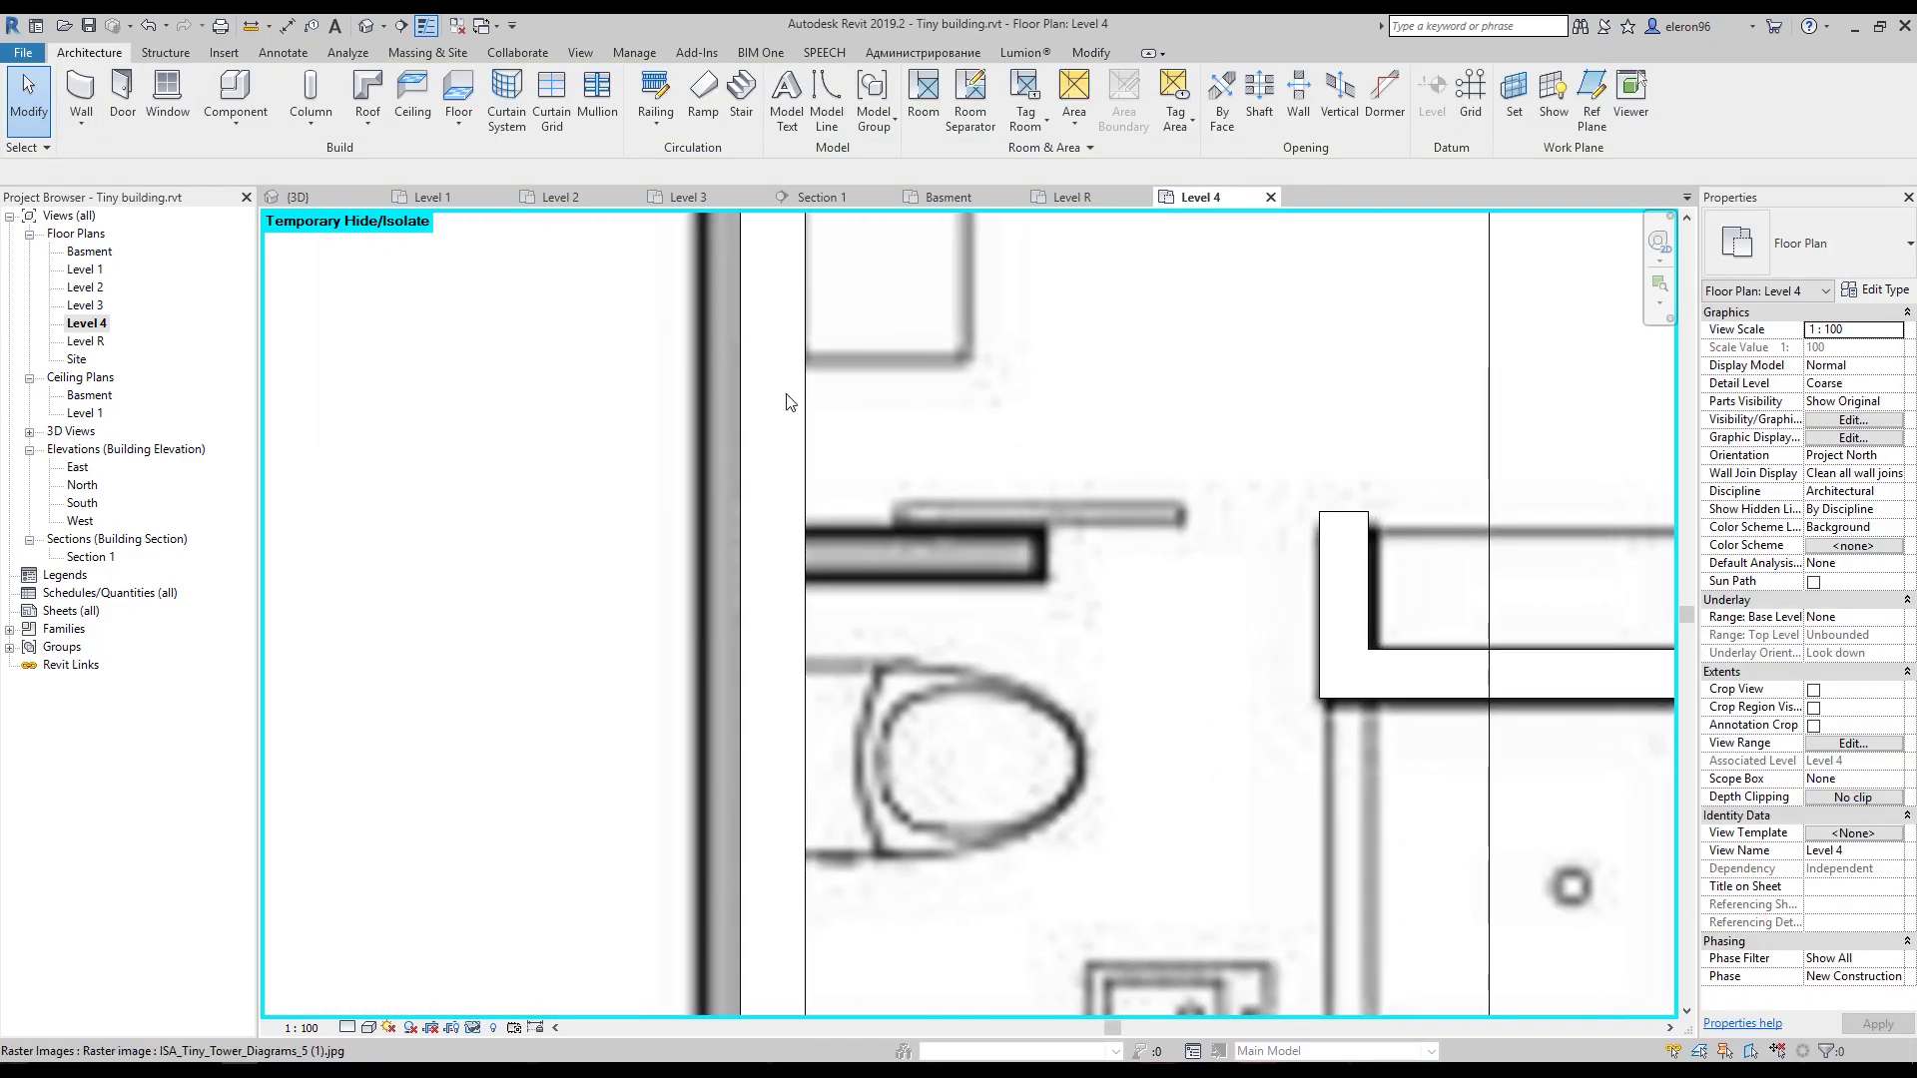
pyautogui.click(82, 88)
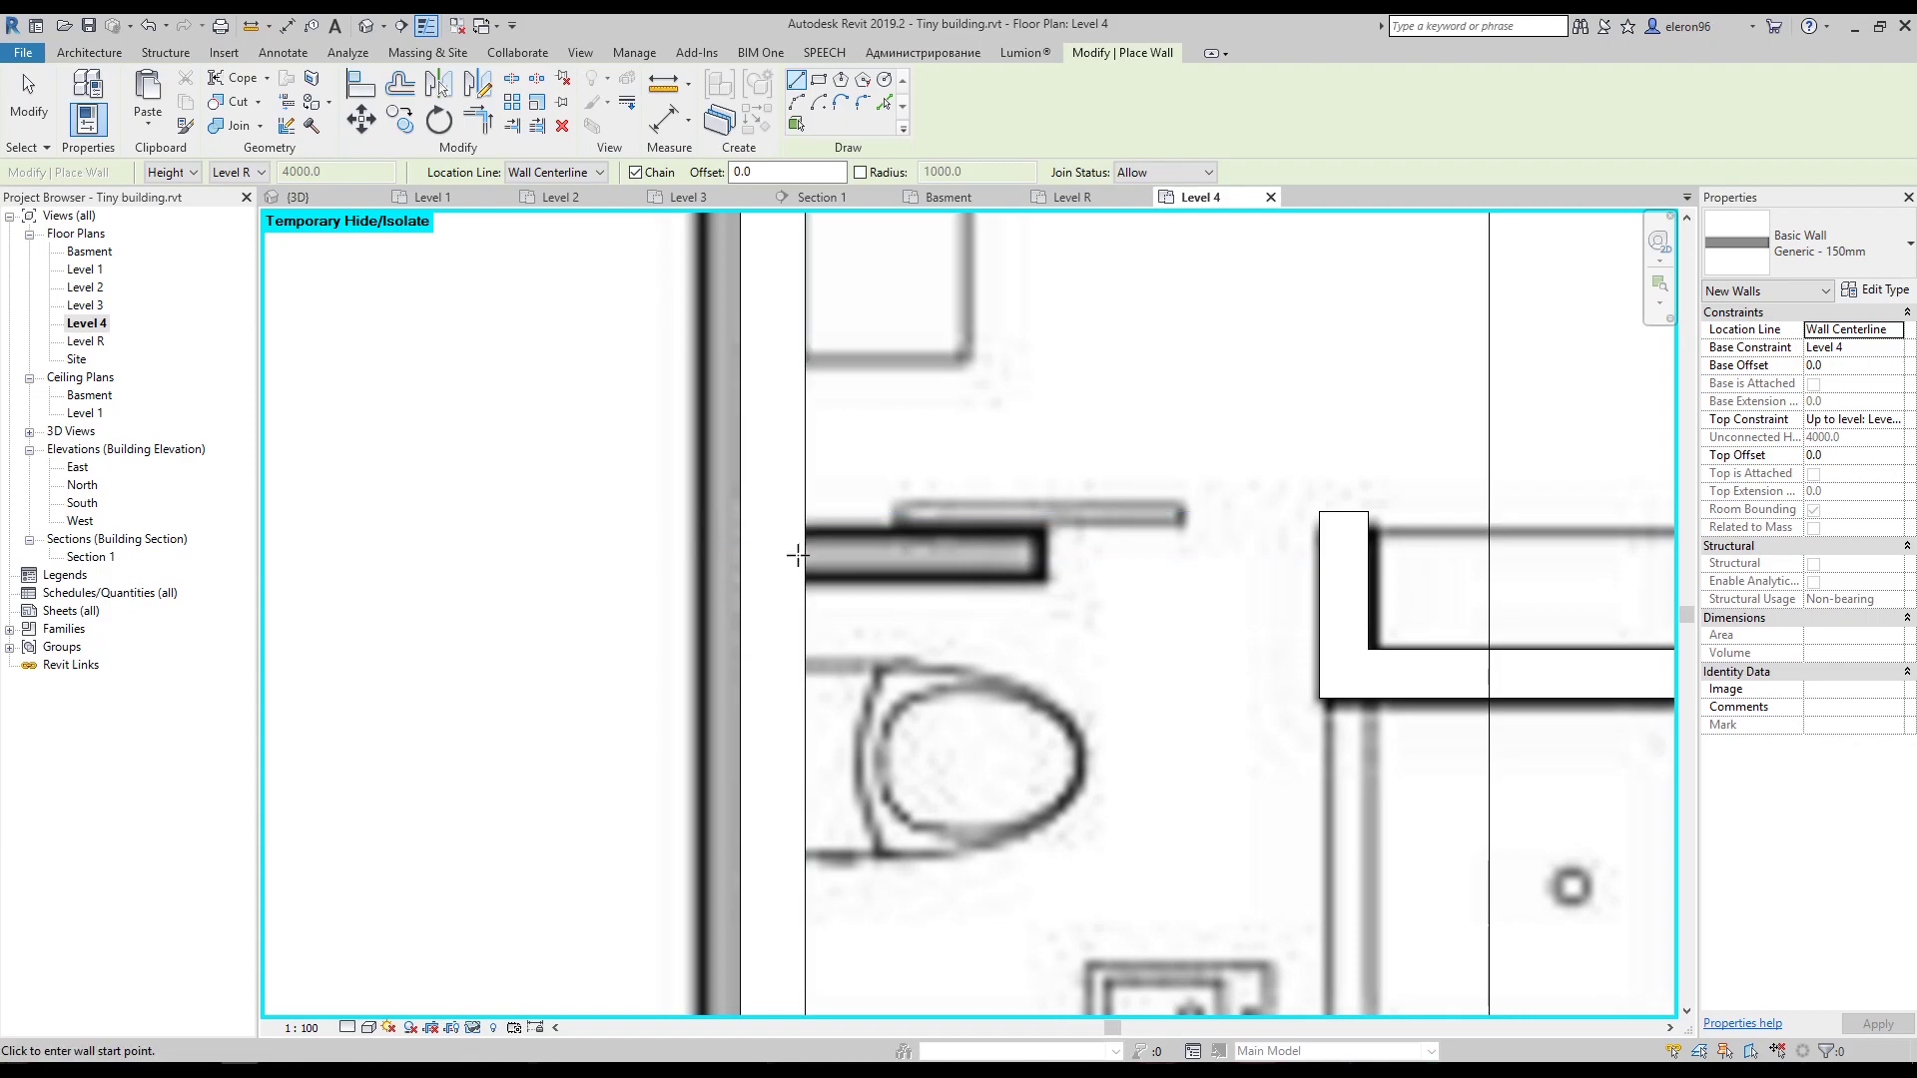
pyautogui.click(807, 559)
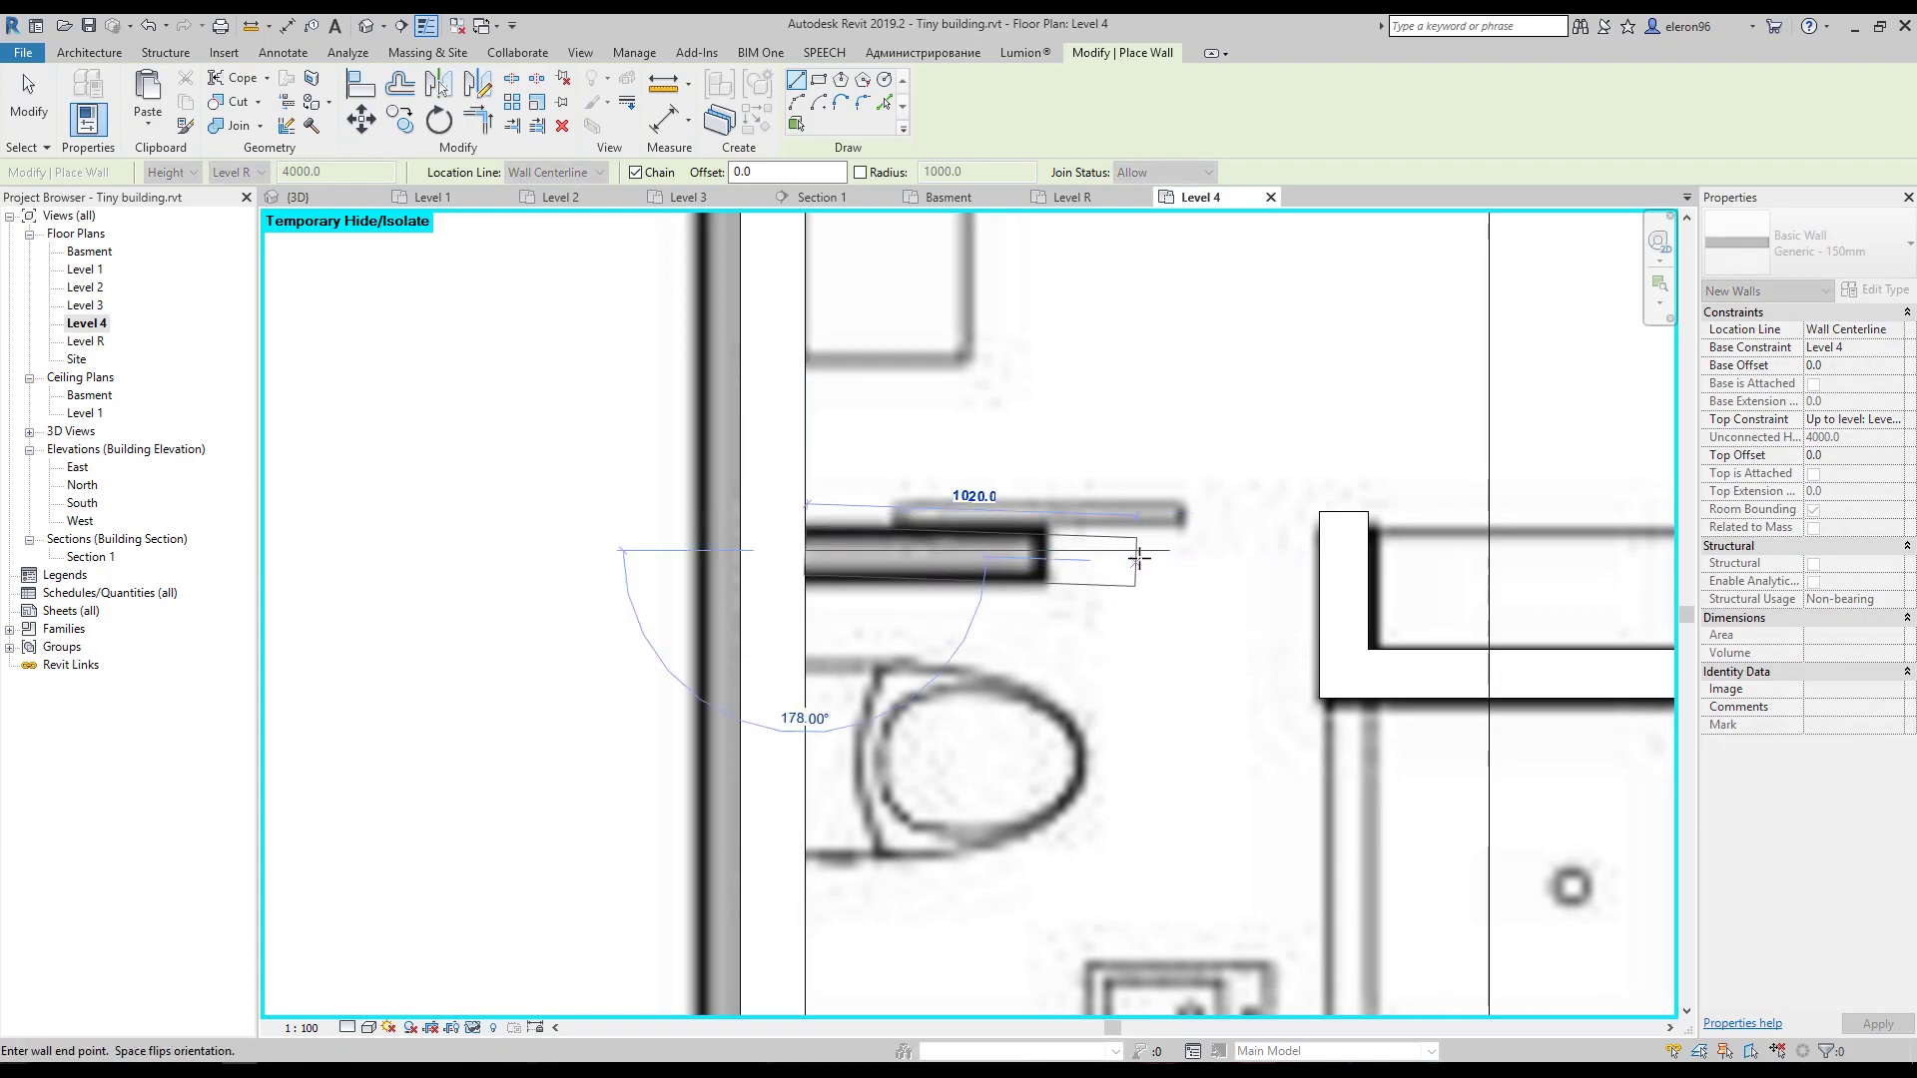
pyautogui.click(1143, 550)
pyautogui.press('Escape')
pyautogui.press('Escape')
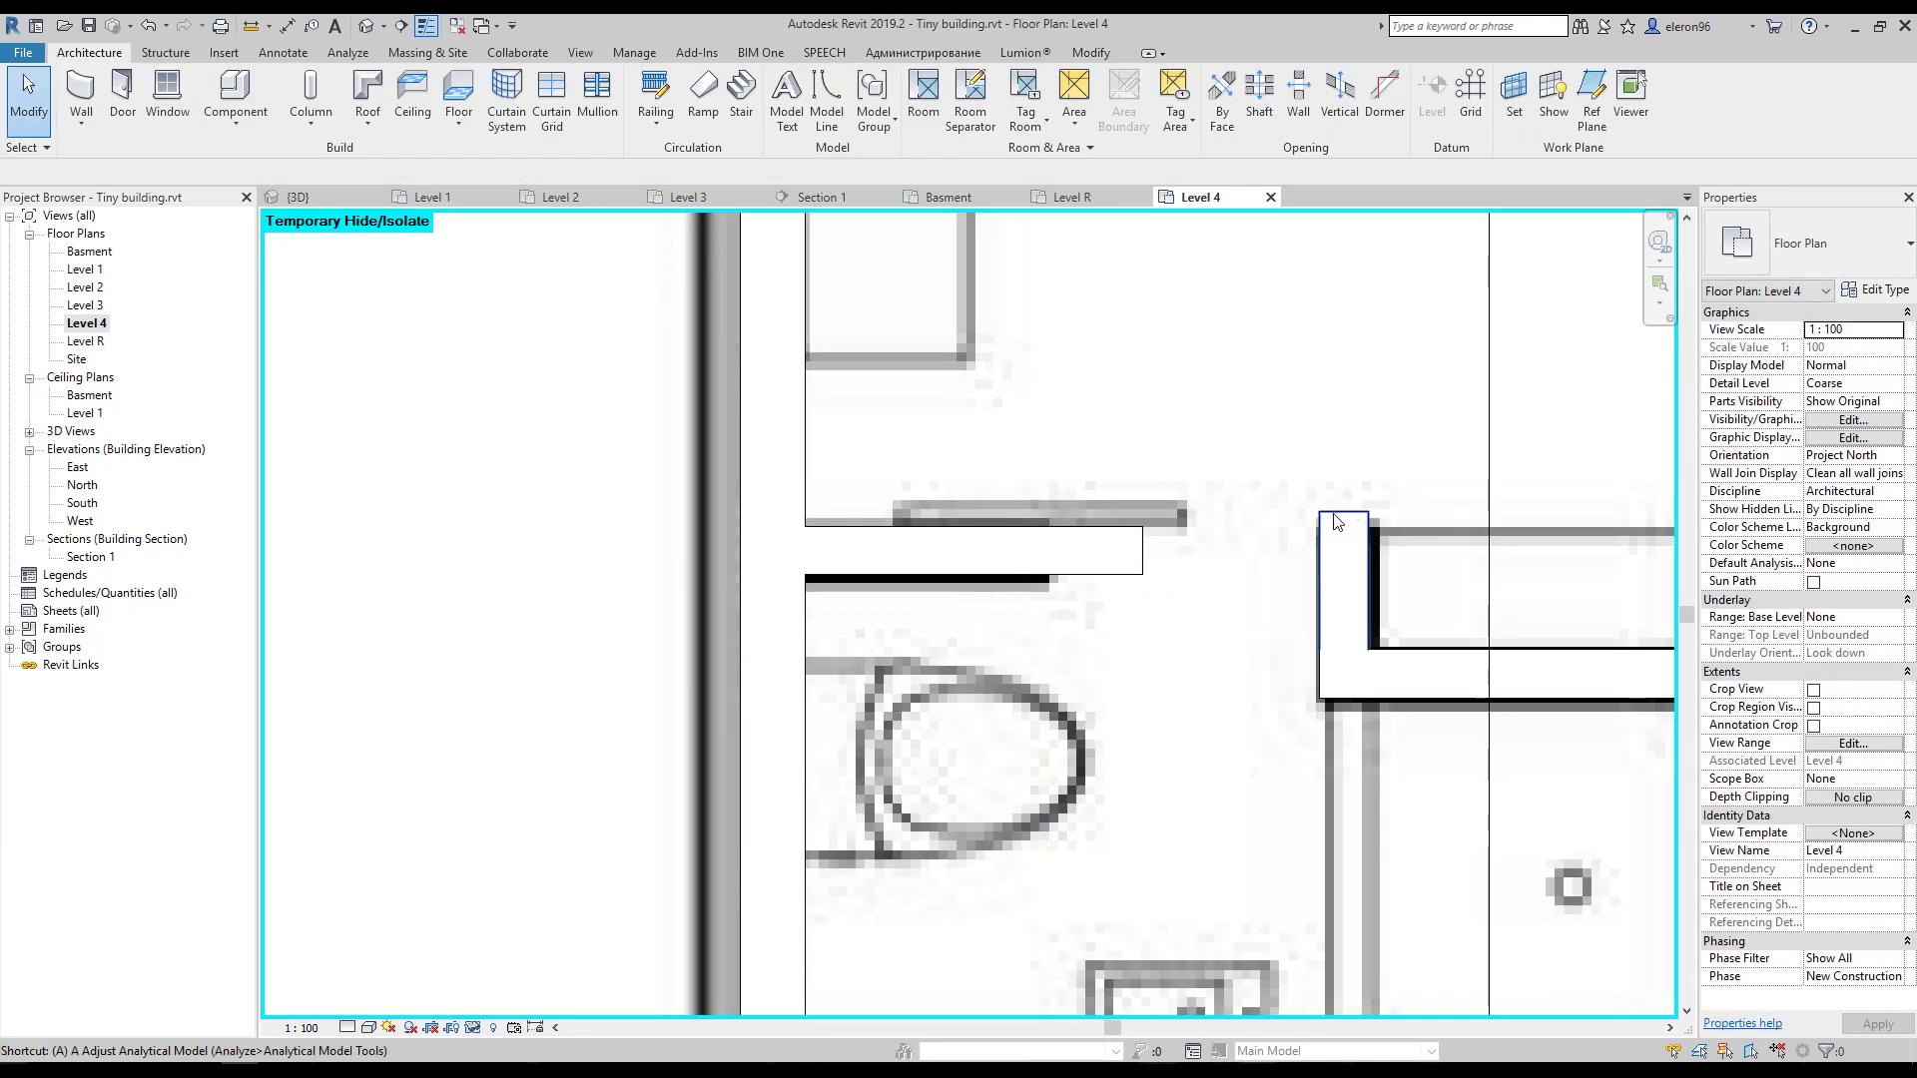
pyautogui.press('a')
pyautogui.press('l')
pyautogui.click(1076, 523)
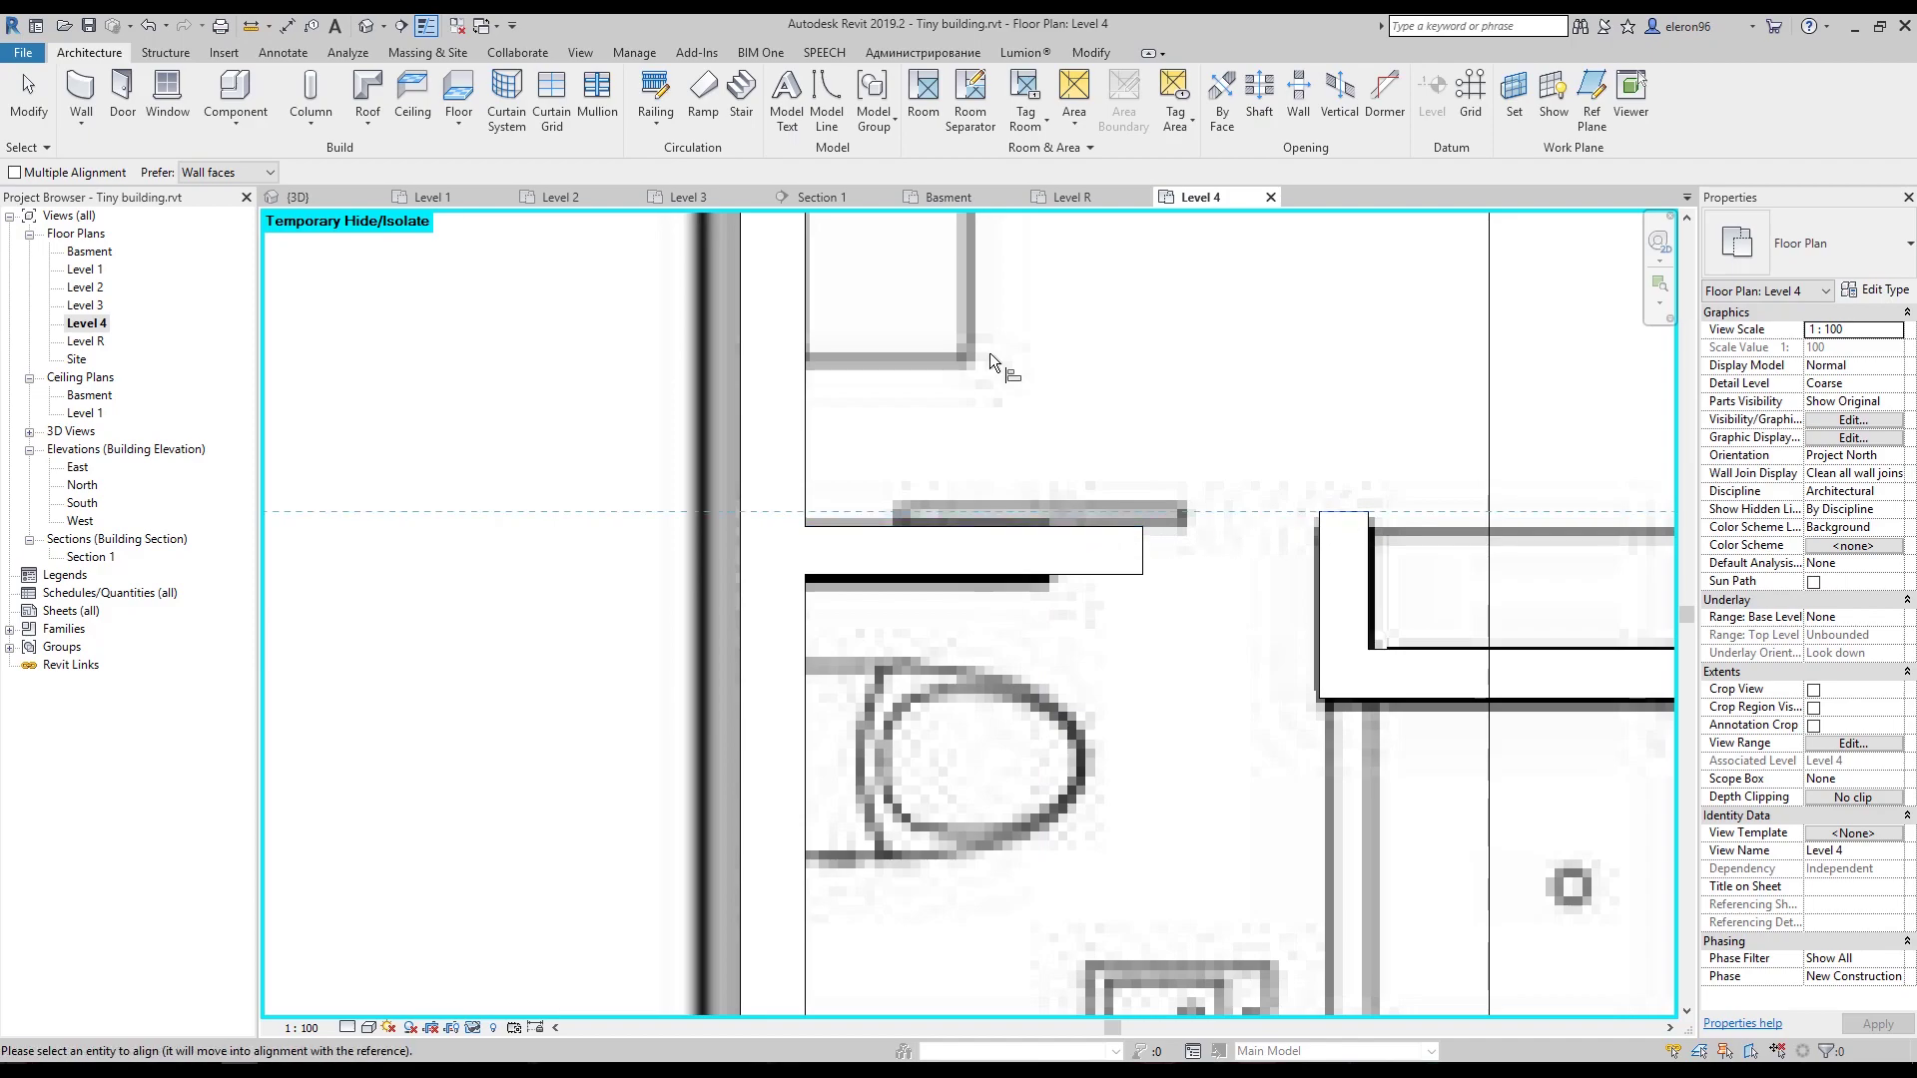
pyautogui.click(1098, 58)
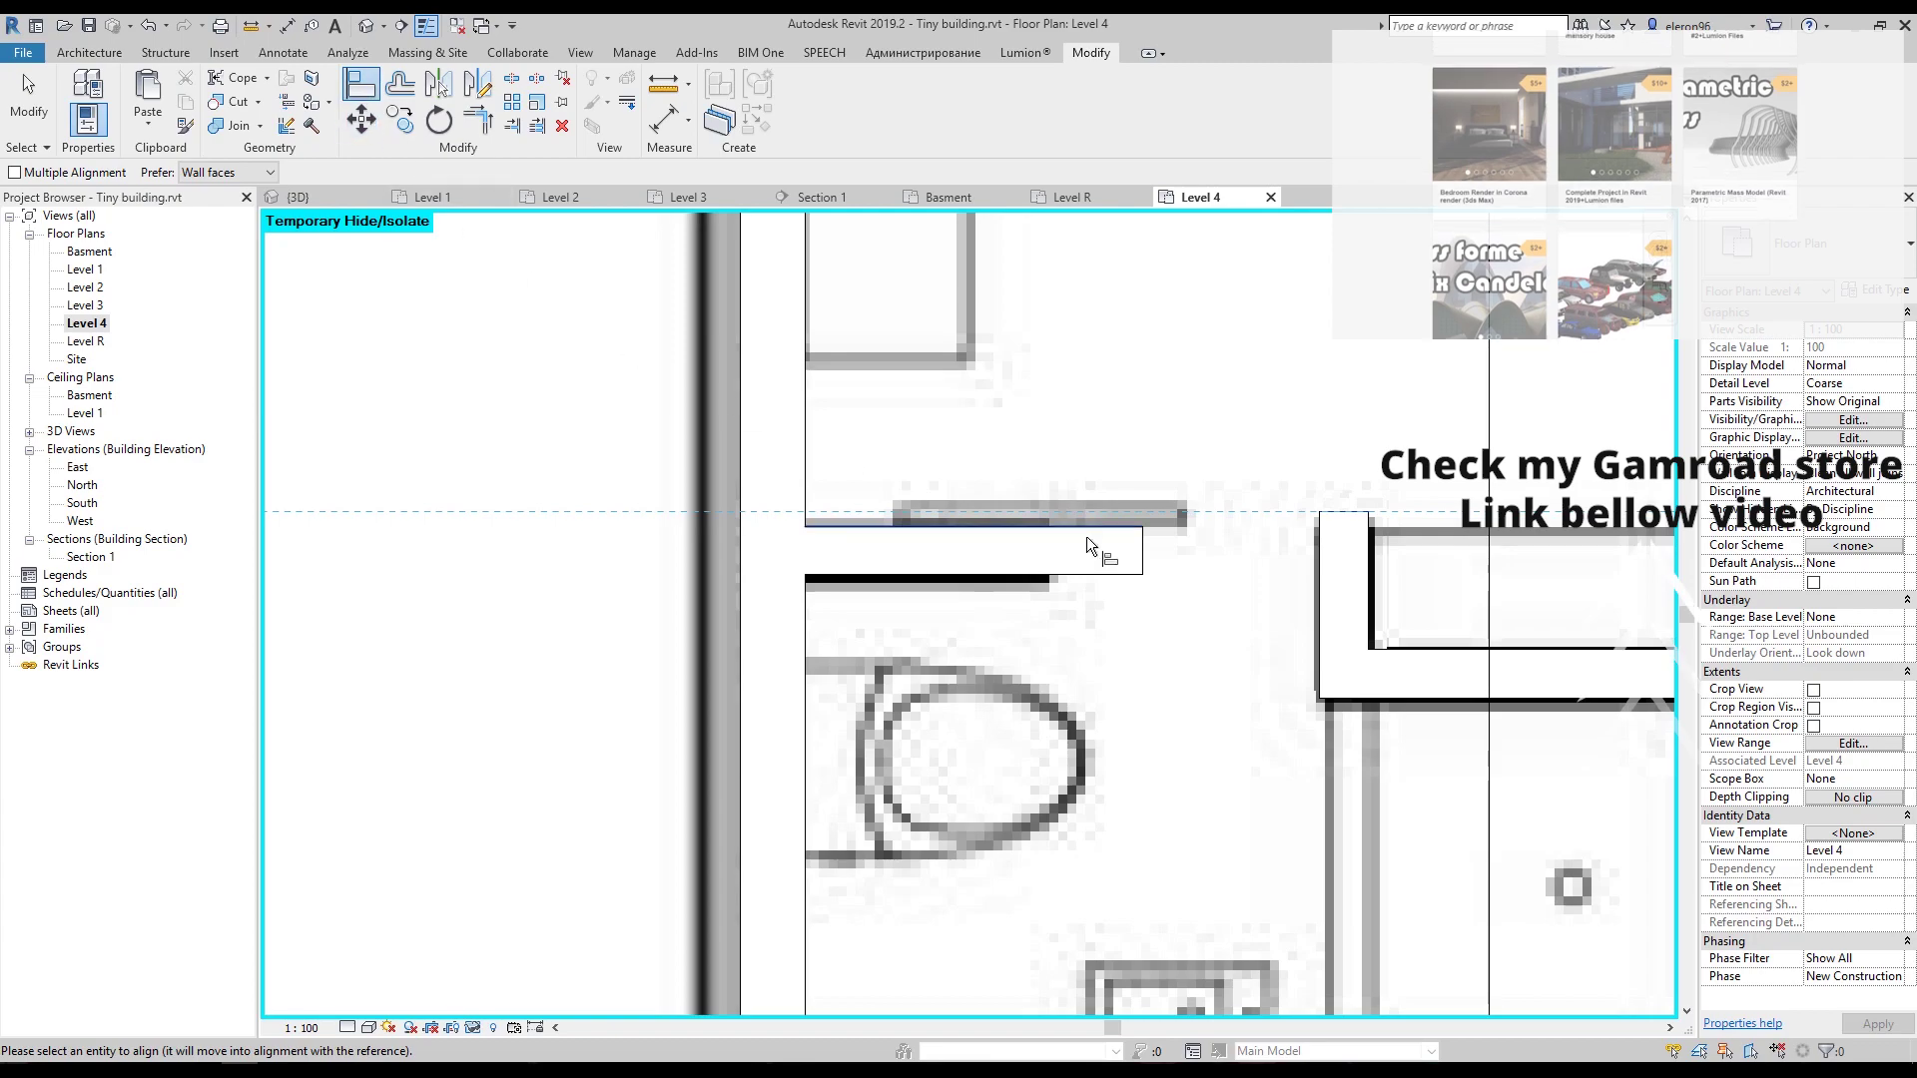
pyautogui.press('Escape')
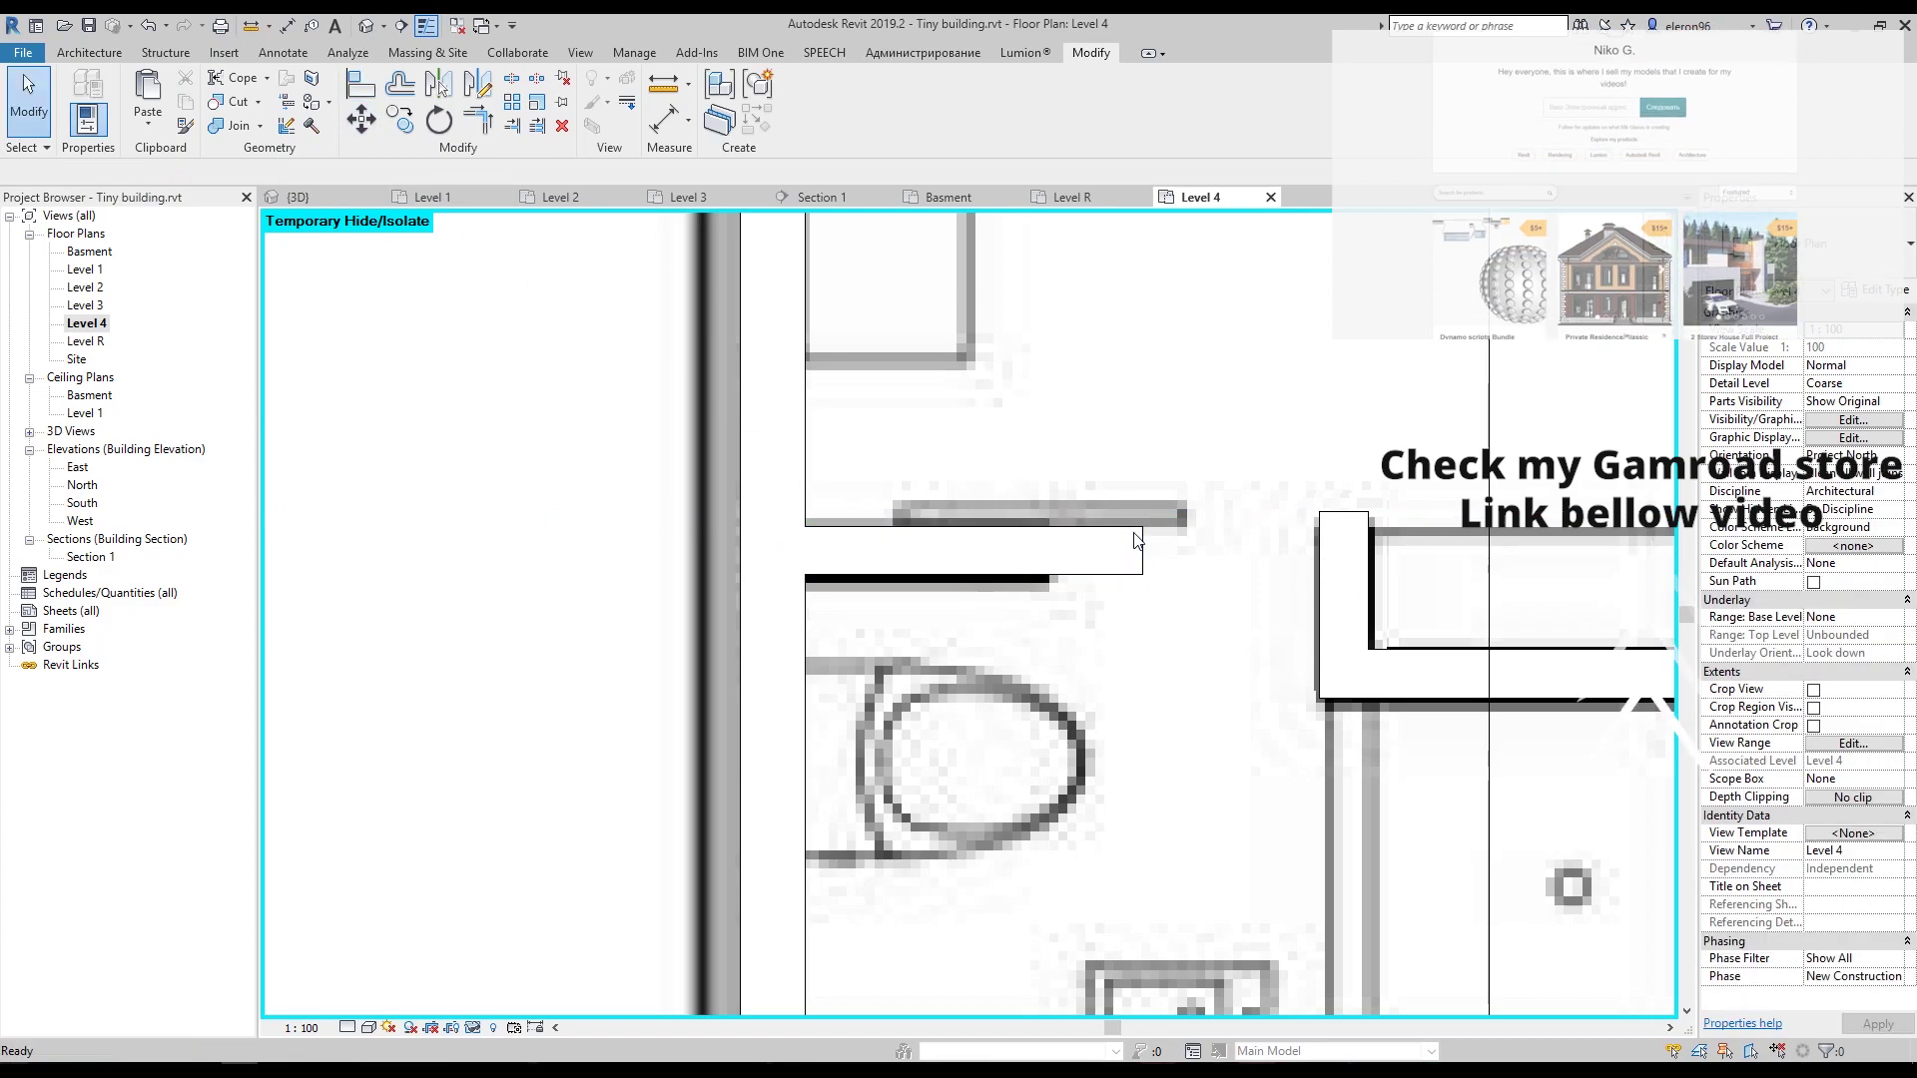
# Align the upper face of the wall above the toilet with the upper end of the short vertical bathroom wall.
pyautogui.press('a')
pyautogui.press('l')
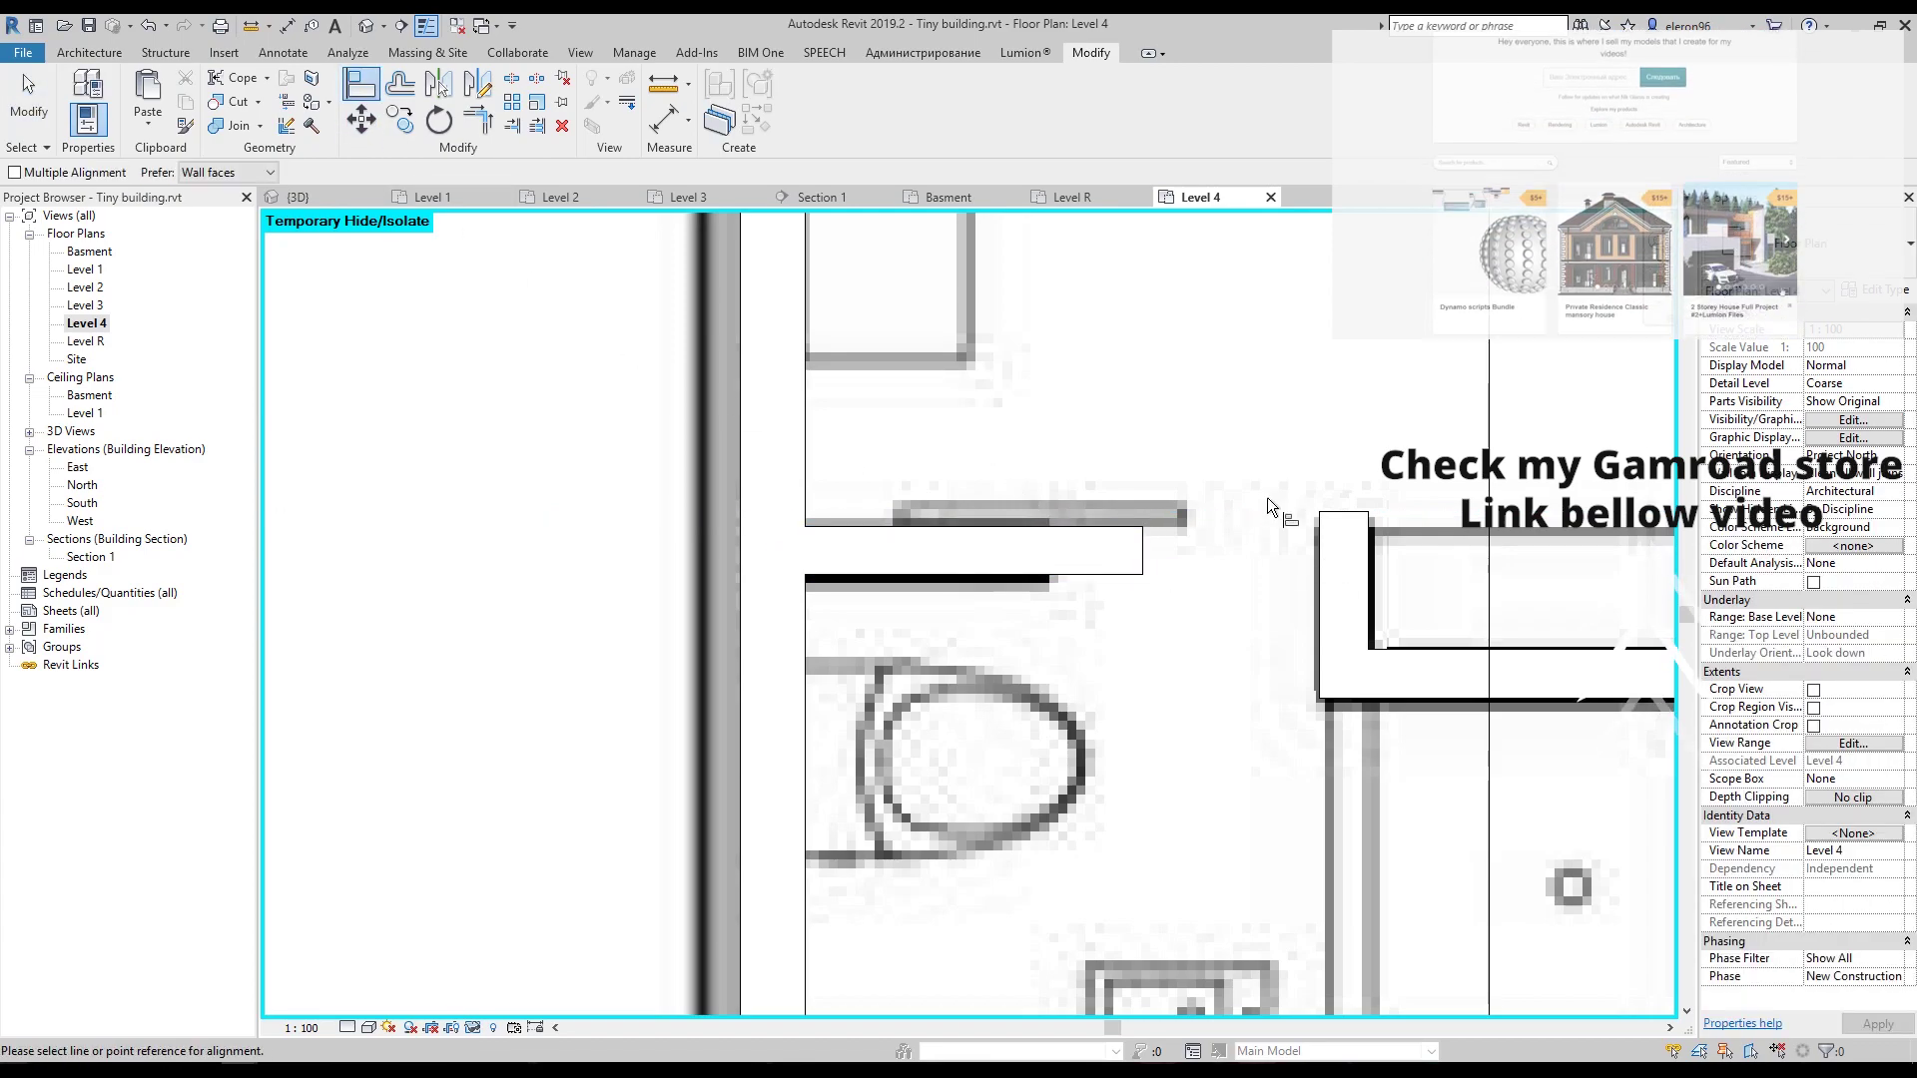
pyautogui.click(1346, 506)
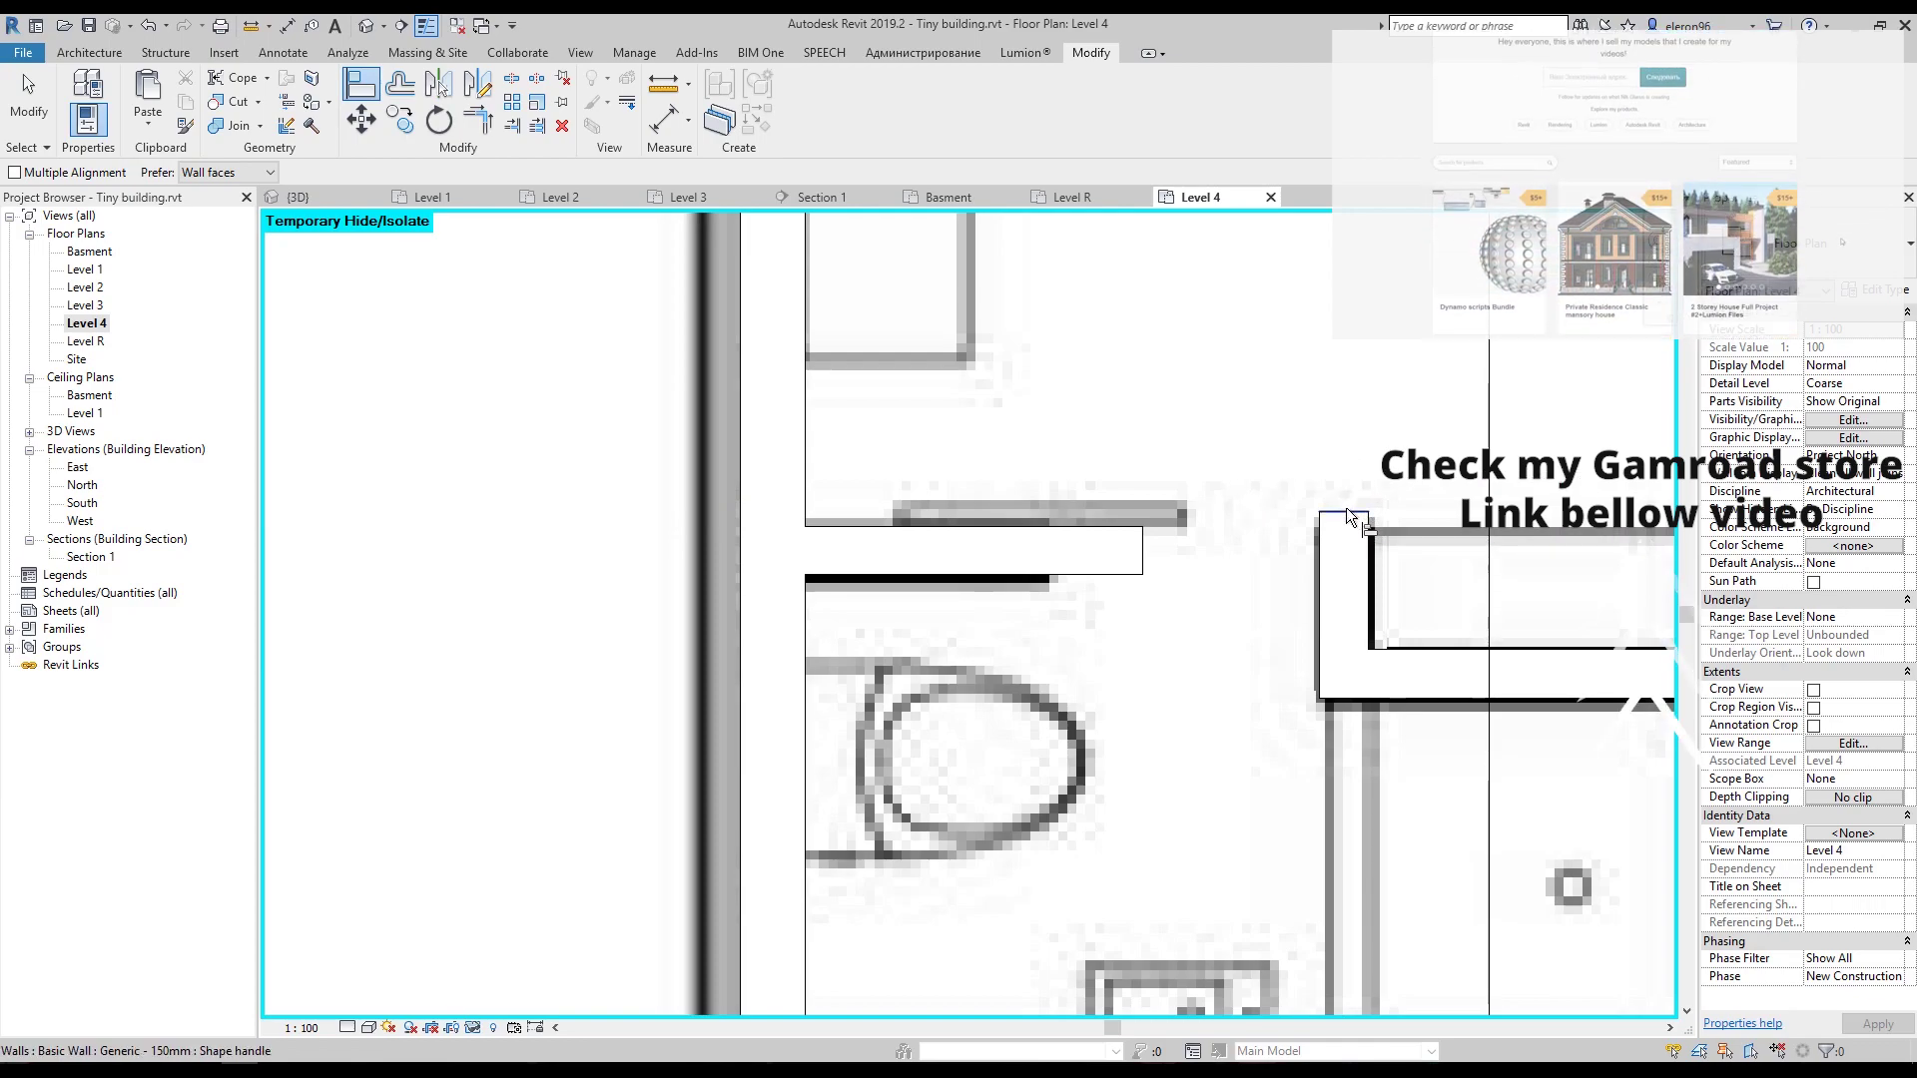
pyautogui.click(1063, 529)
pyautogui.moveTo(1238, 643); pyautogui.dragTo(1168, 586, button='middle')
pyautogui.press('Escape')
pyautogui.press('Escape')
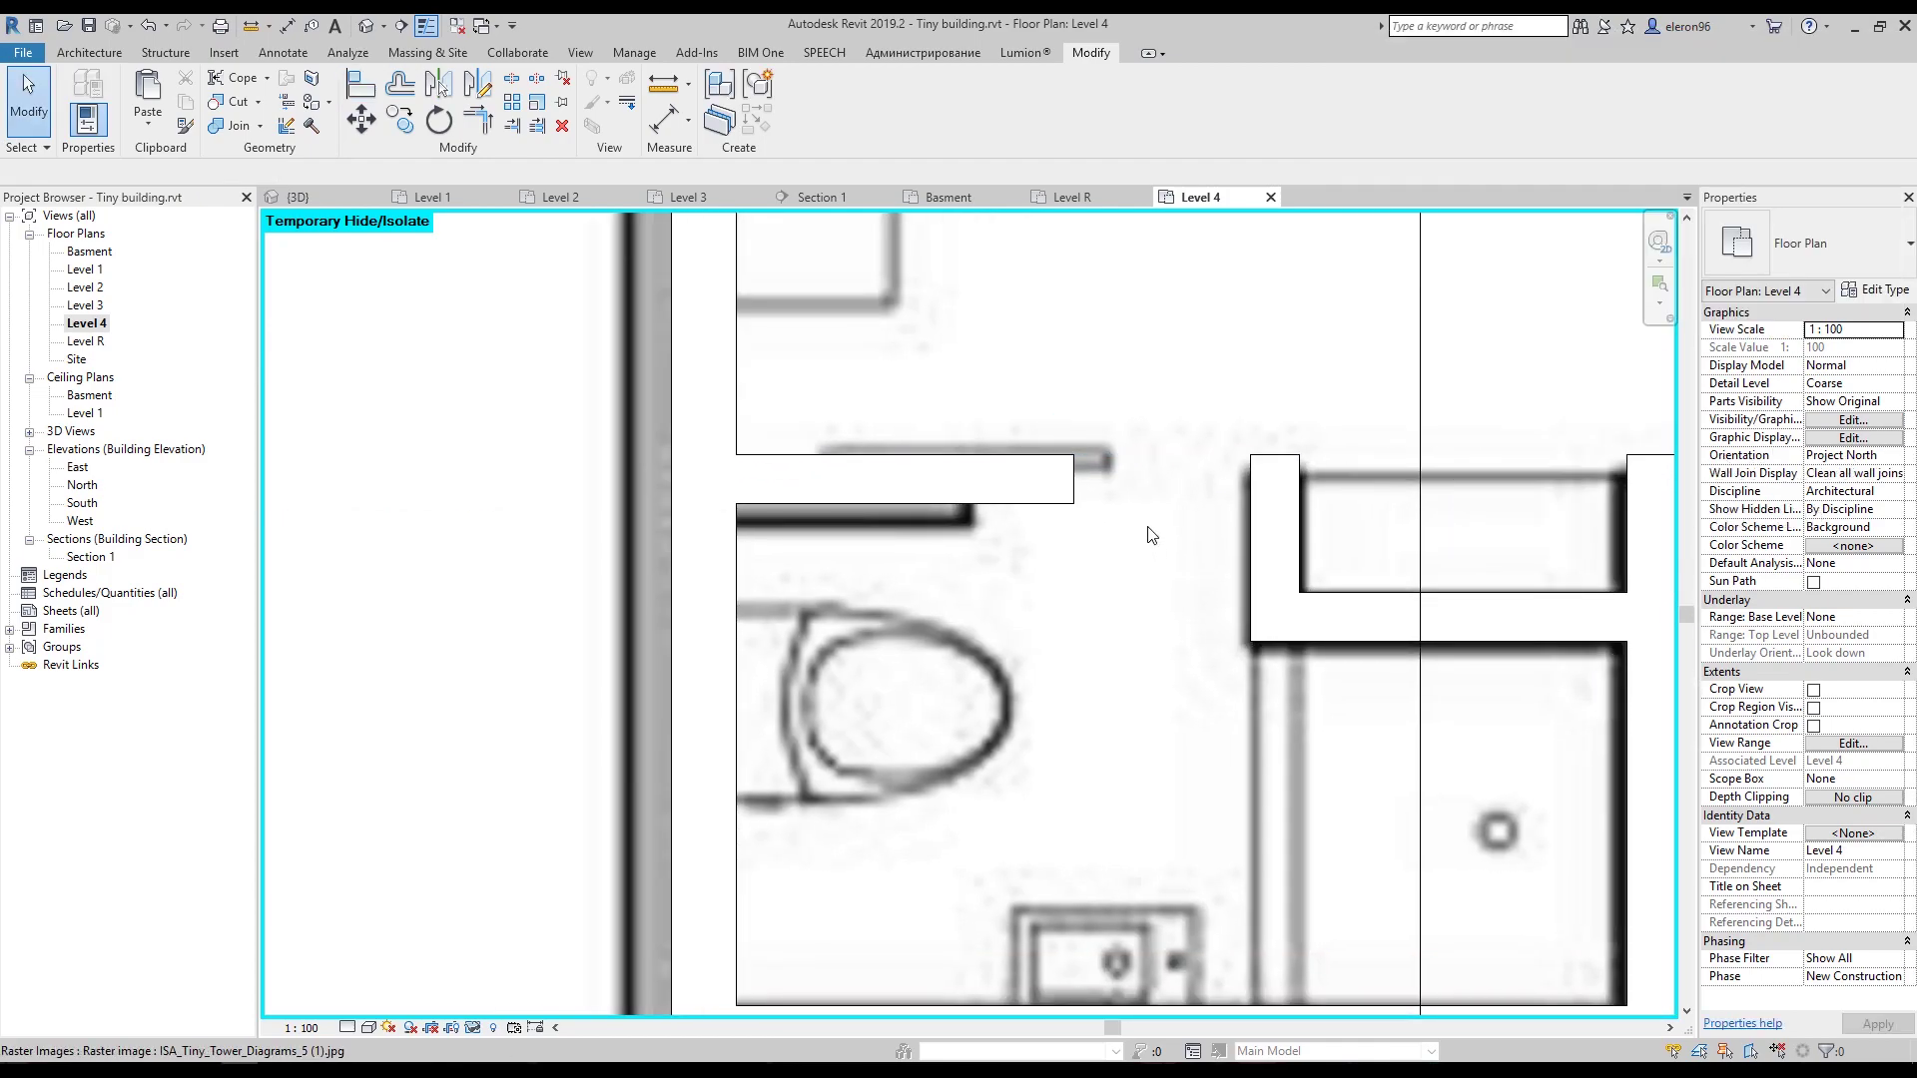
# Examine the Level 4 bathroom walls together with the reference plans for 03, 04 and R.
pyautogui.scroll(-3, 1002, 465)
pyautogui.moveTo(1145, 467); pyautogui.dragTo(1025, 717, button='middle')
pyautogui.moveTo(928, 643); pyautogui.dragTo(966, 864, button='middle')
pyautogui.scroll(-2, 1091, 479)
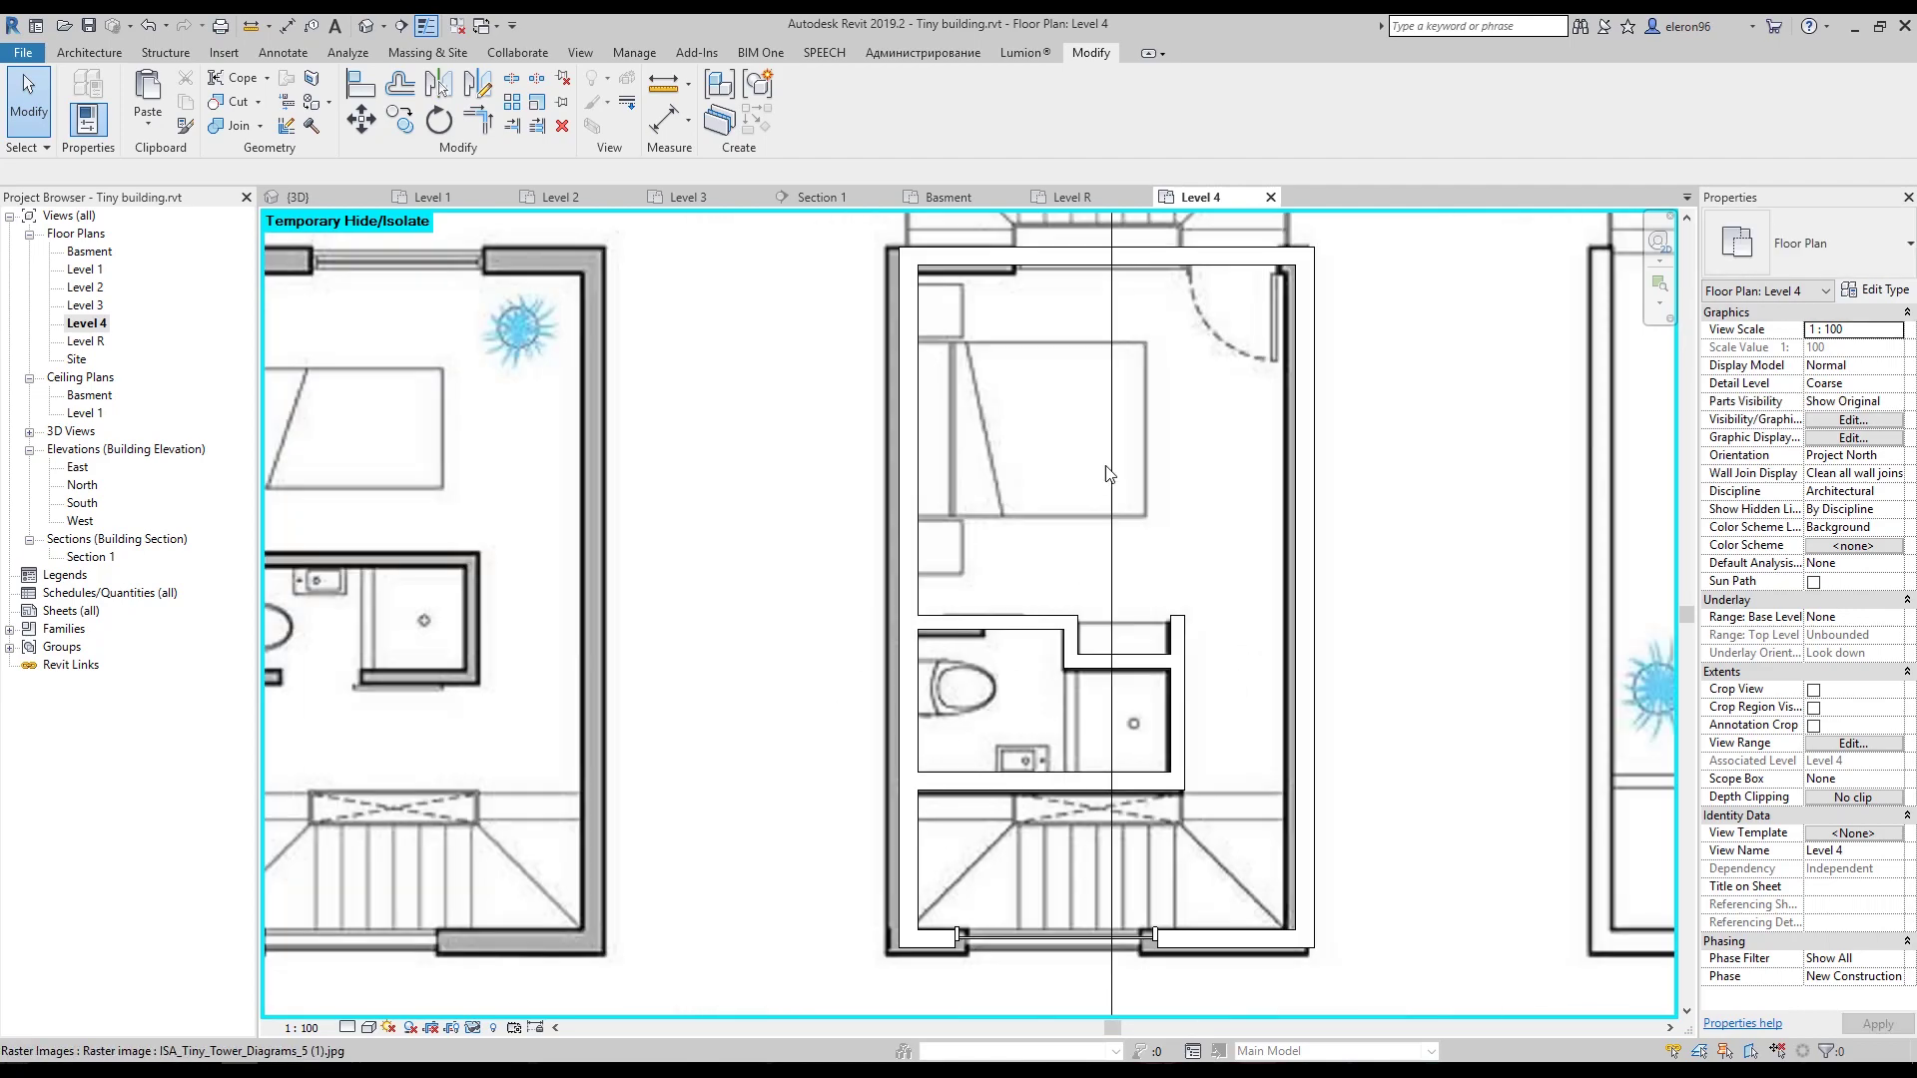
pyautogui.scroll(-1, 1129, 445)
pyautogui.moveTo(1142, 455); pyautogui.dragTo(1211, 419, button='middle')
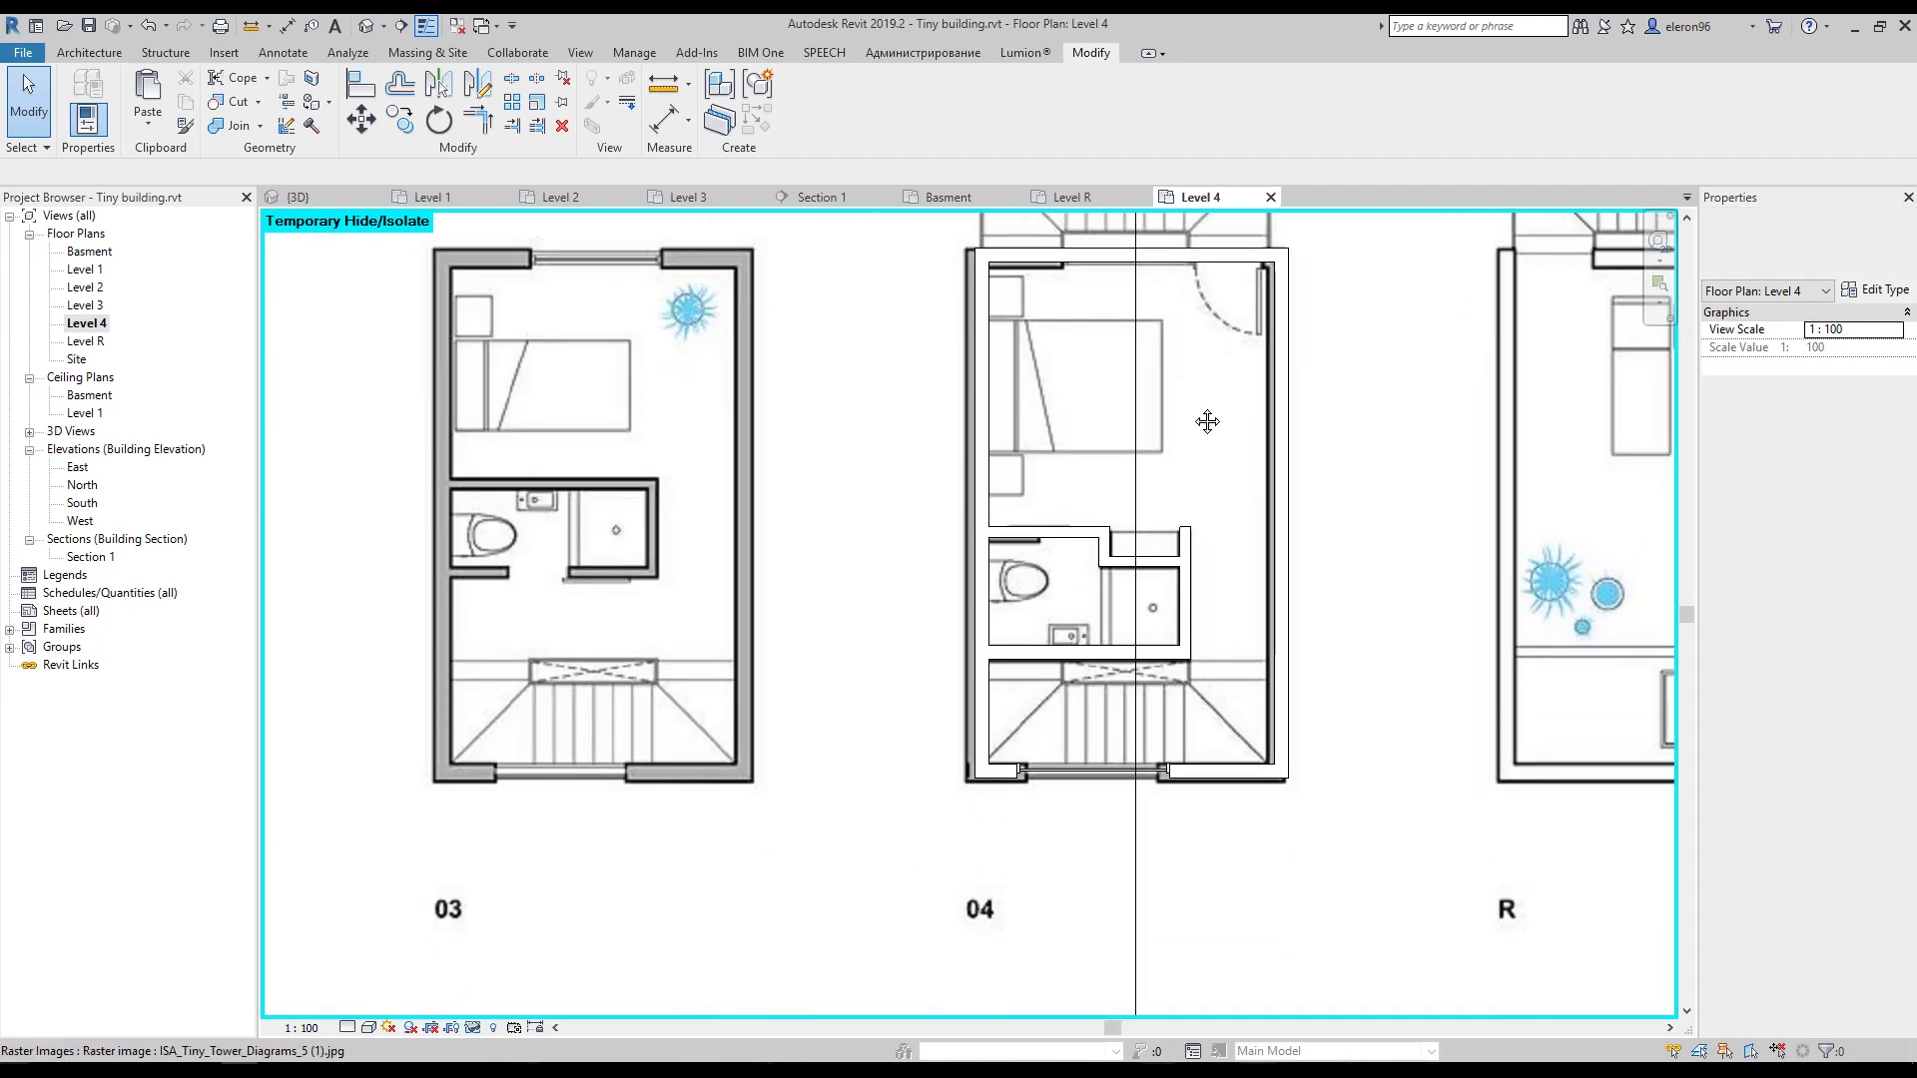
pyautogui.scroll(-3, 1223, 500)
pyautogui.scroll(1, 1228, 539)
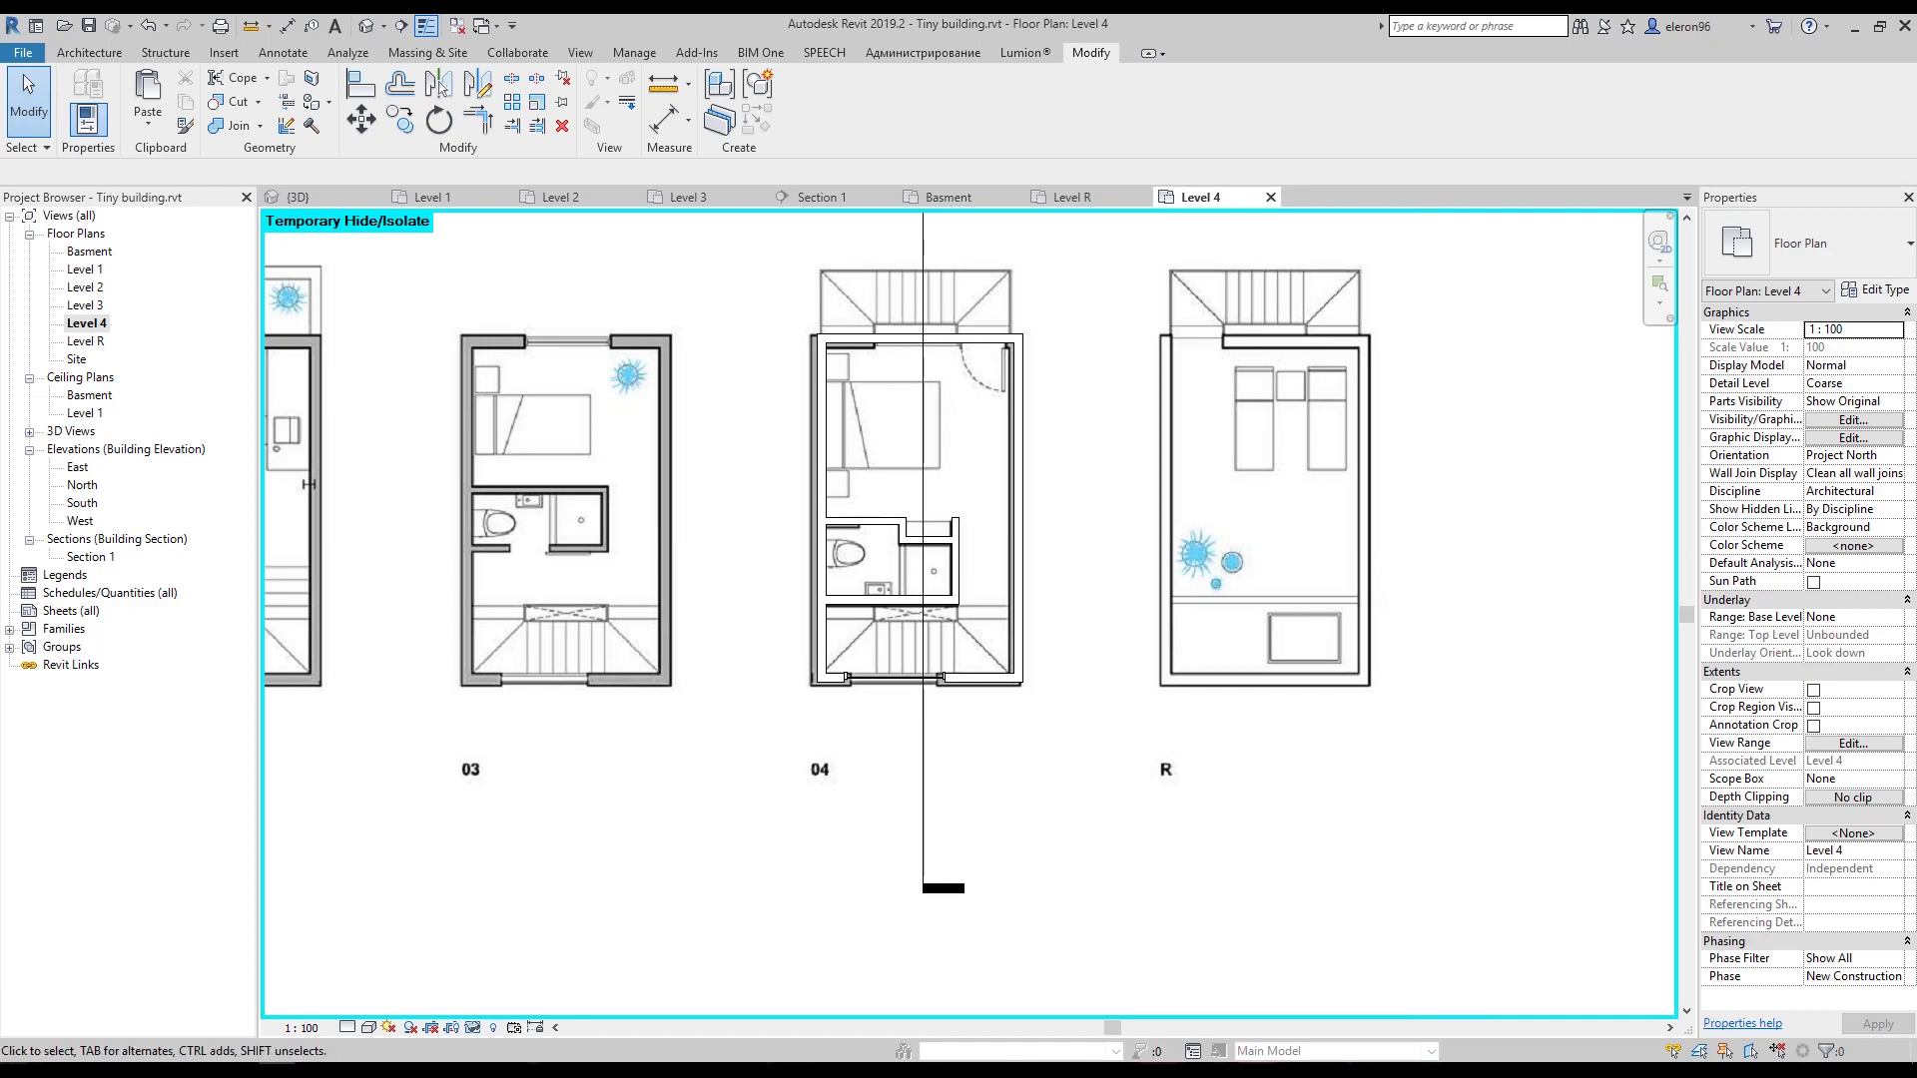
# Switch to the browser to view the article's roof terrace photo, and return to Revit to examine the R reference plan.
pyautogui.moveTo(719, 348); pyautogui.dragTo(490, 16)
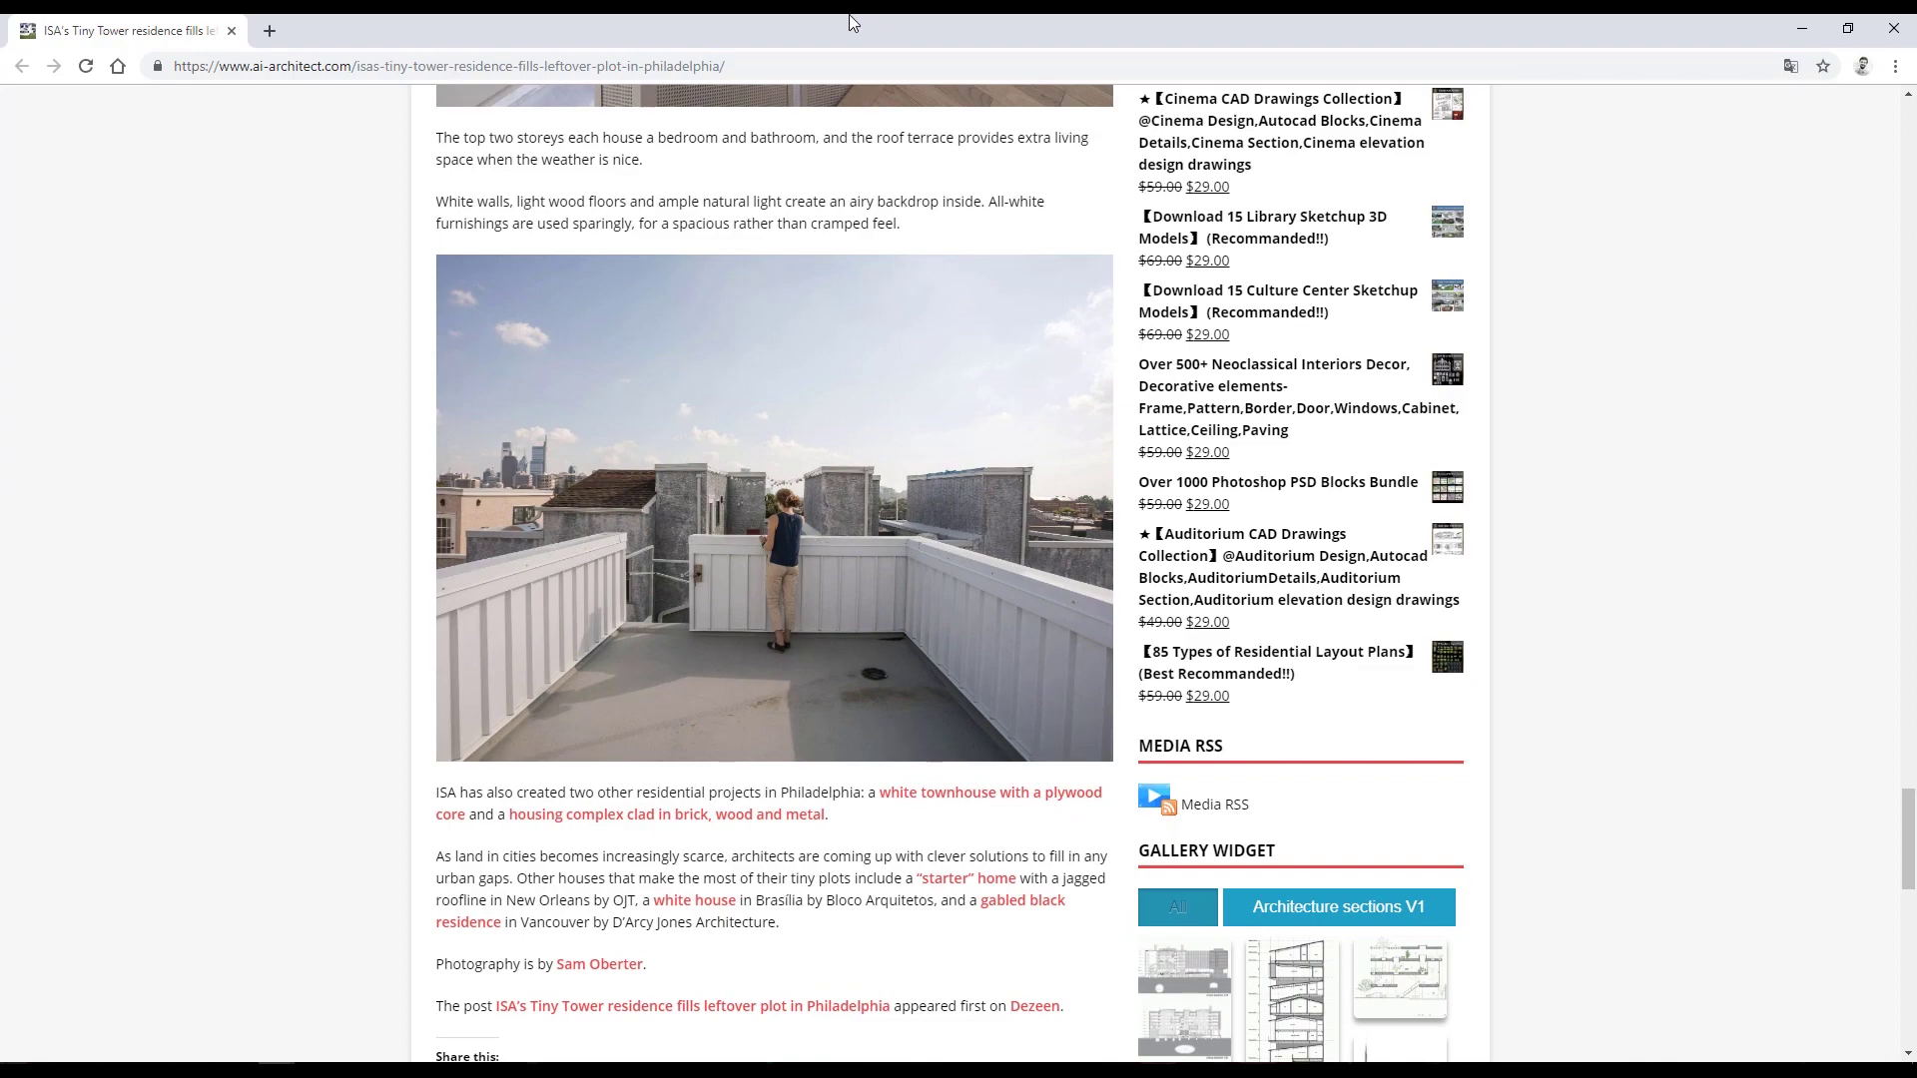
pyautogui.hotkey('alt', 'Tab')
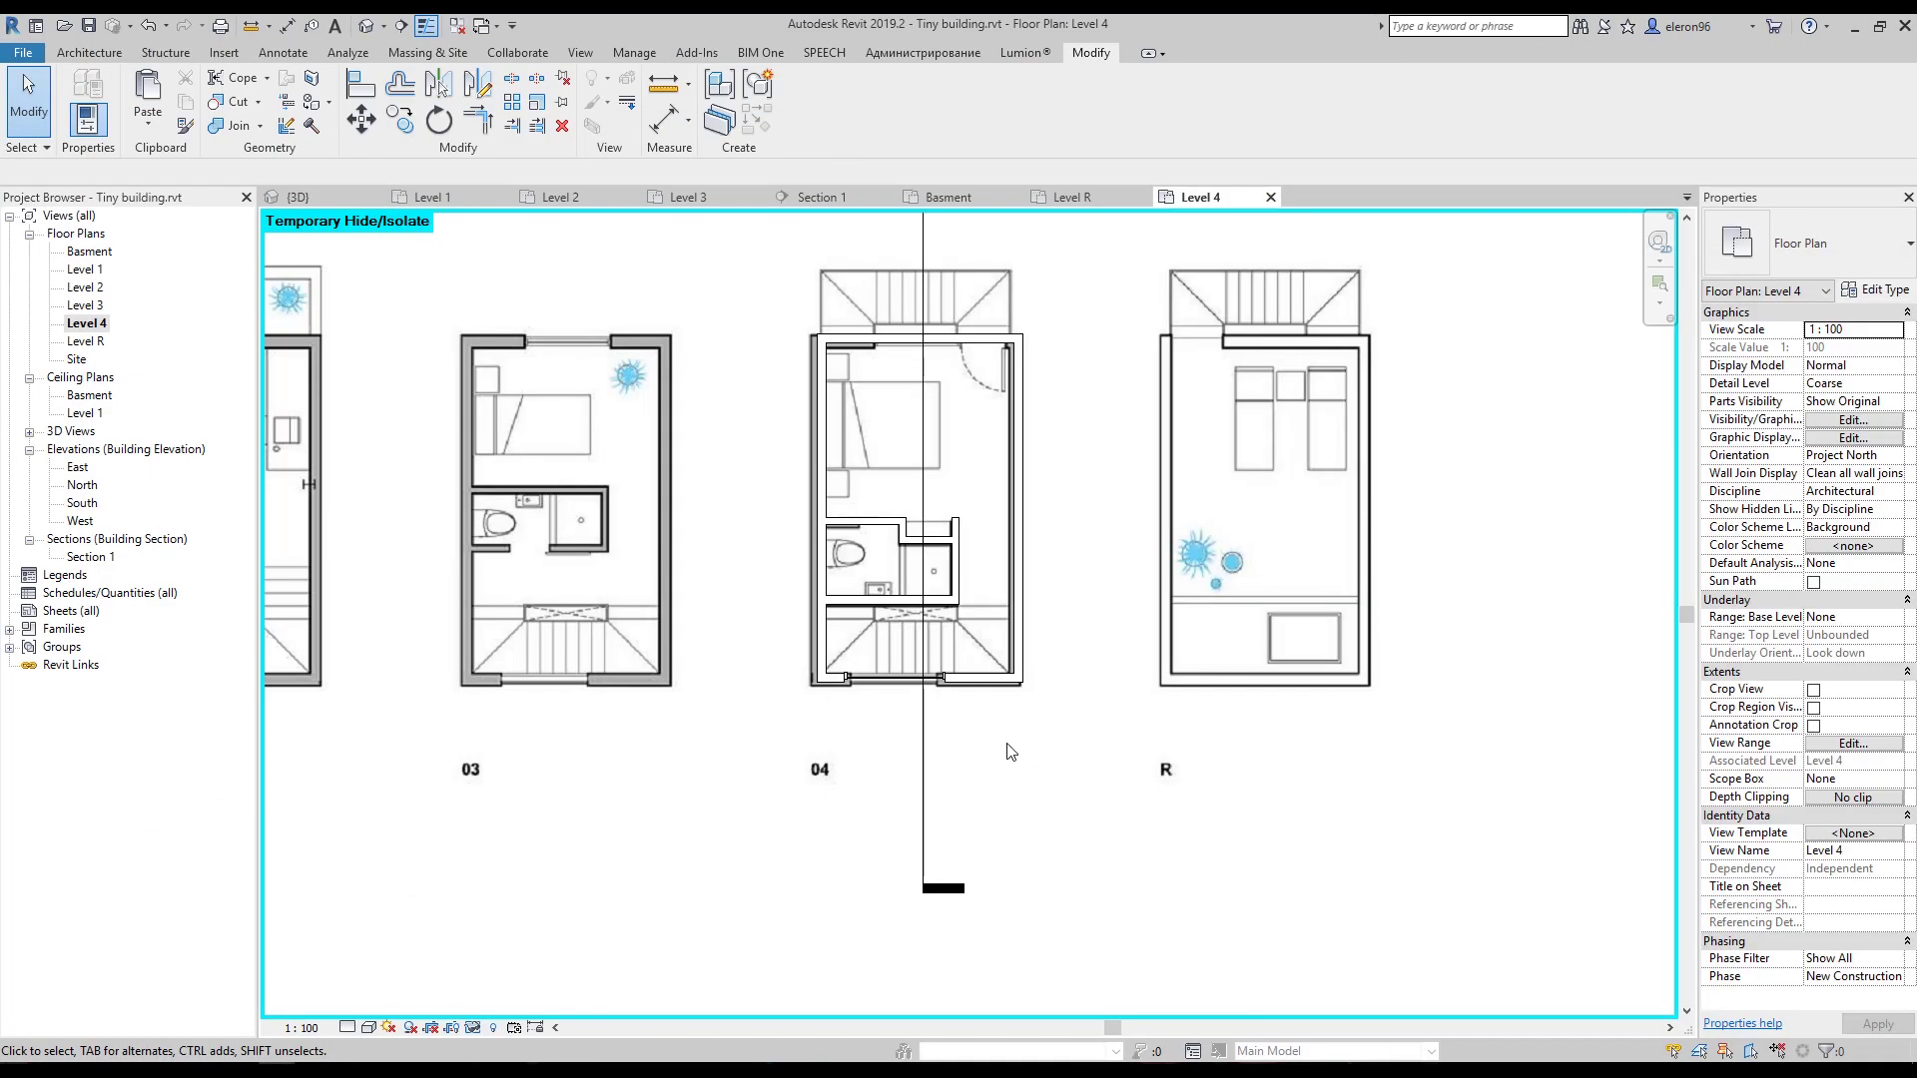
pyautogui.moveTo(1544, 485); pyautogui.dragTo(1384, 541, button='middle')
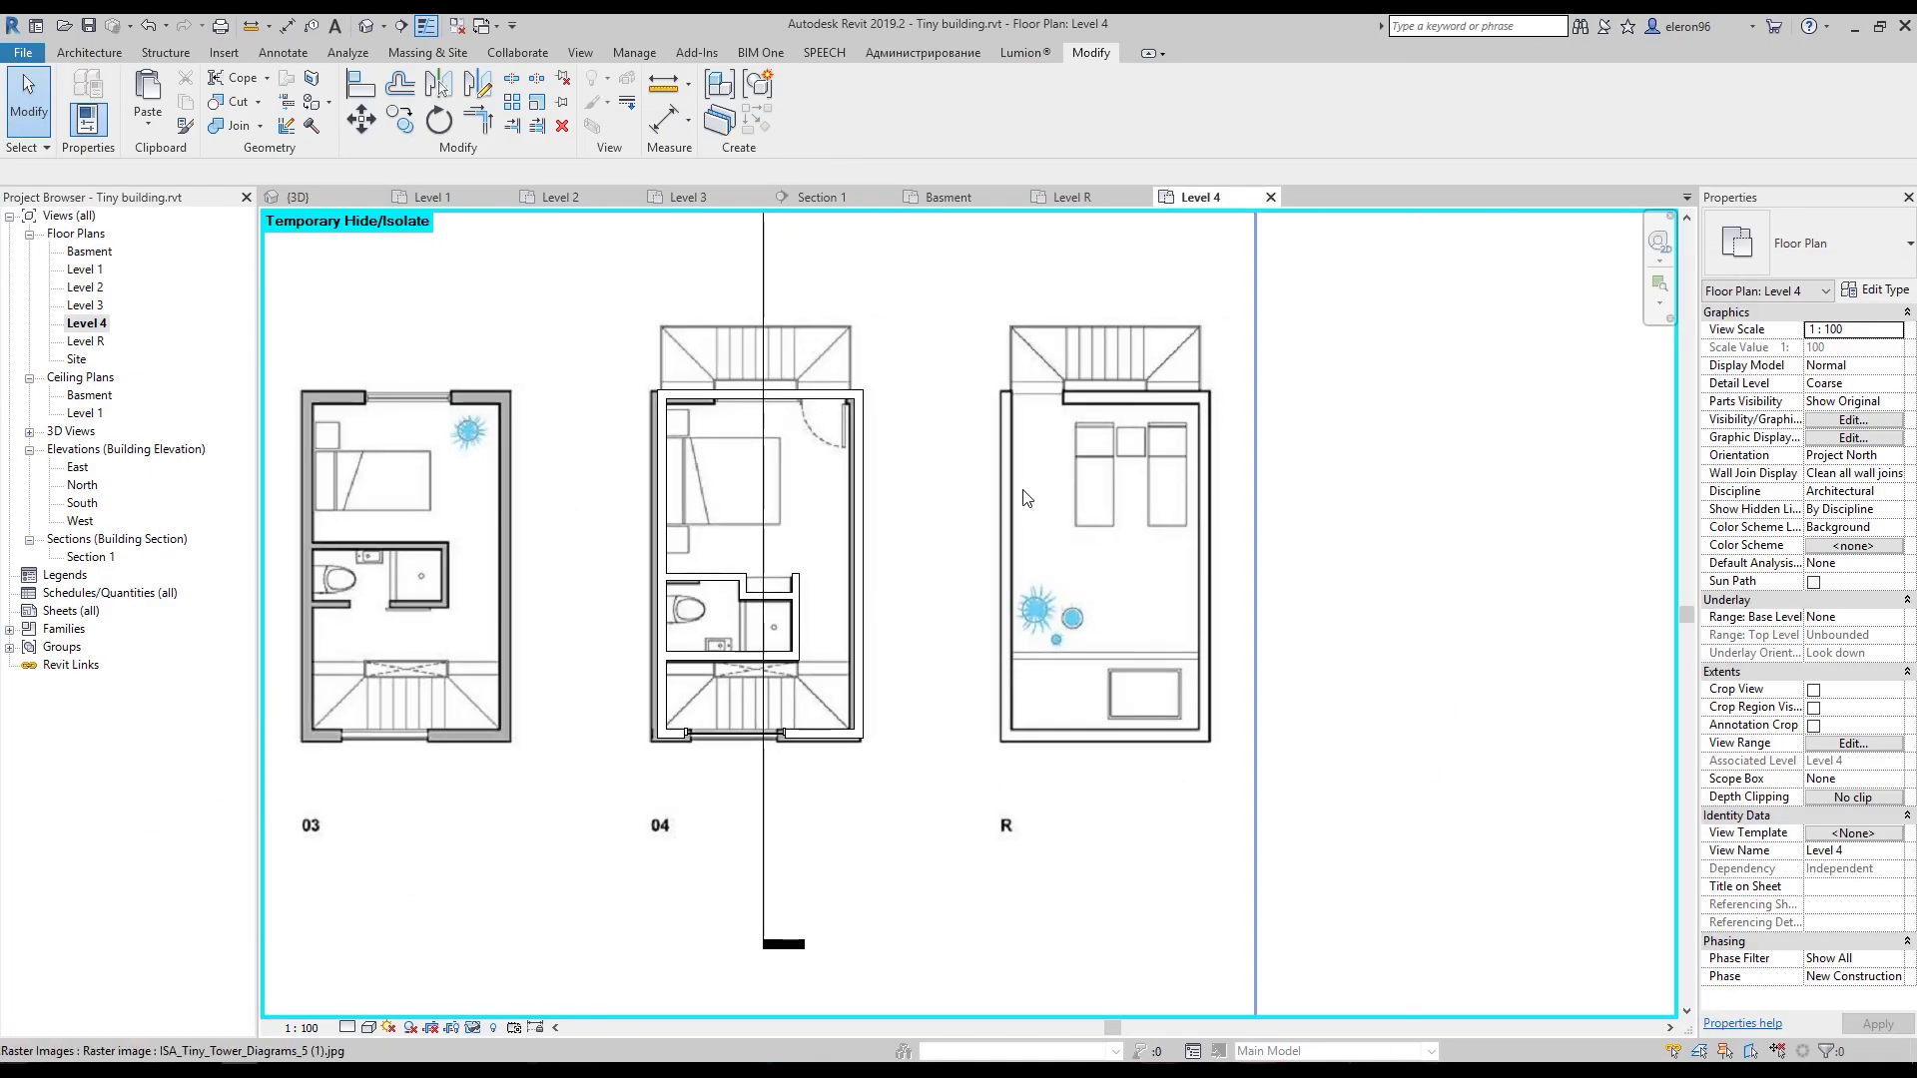
# Open the Level R floor plan and inspect the constraints of the four exterior parapet walls.
pyautogui.doubleClick(86, 341)
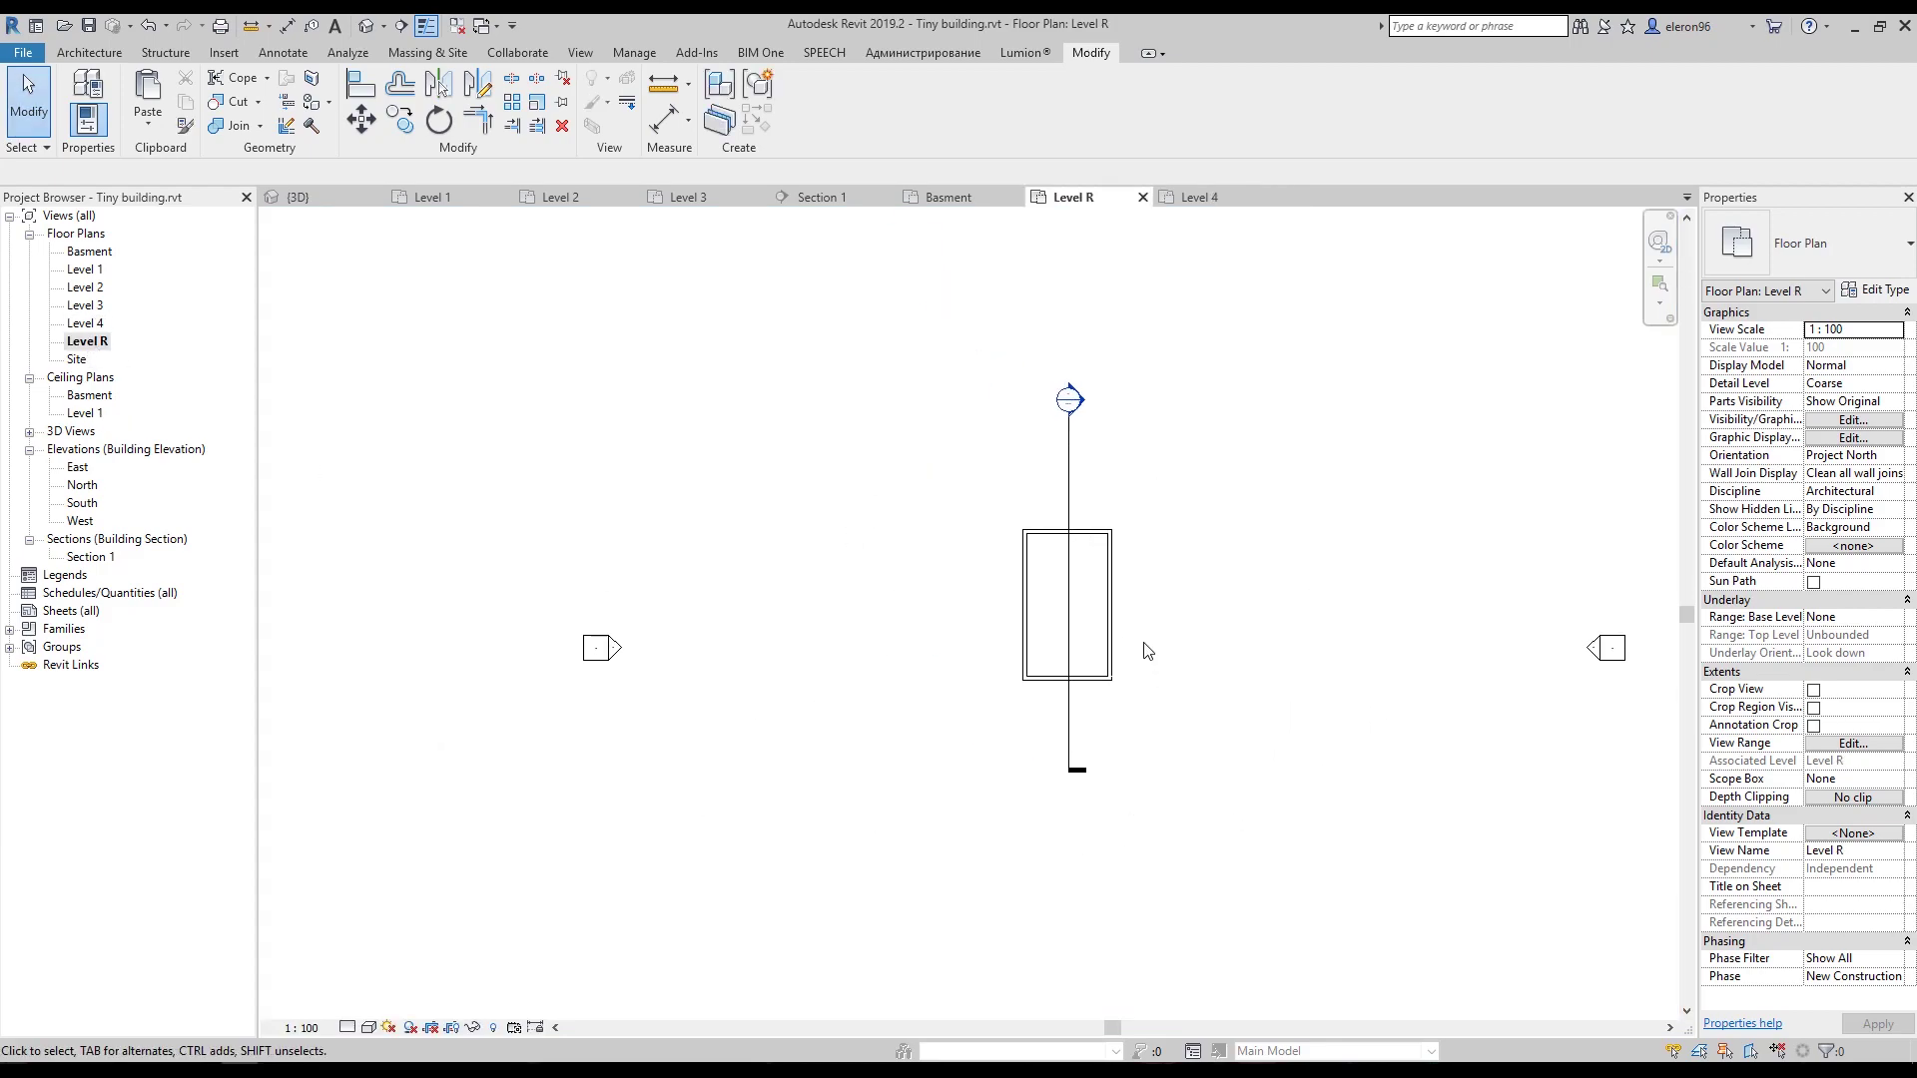
pyautogui.scroll(3, 927, 559)
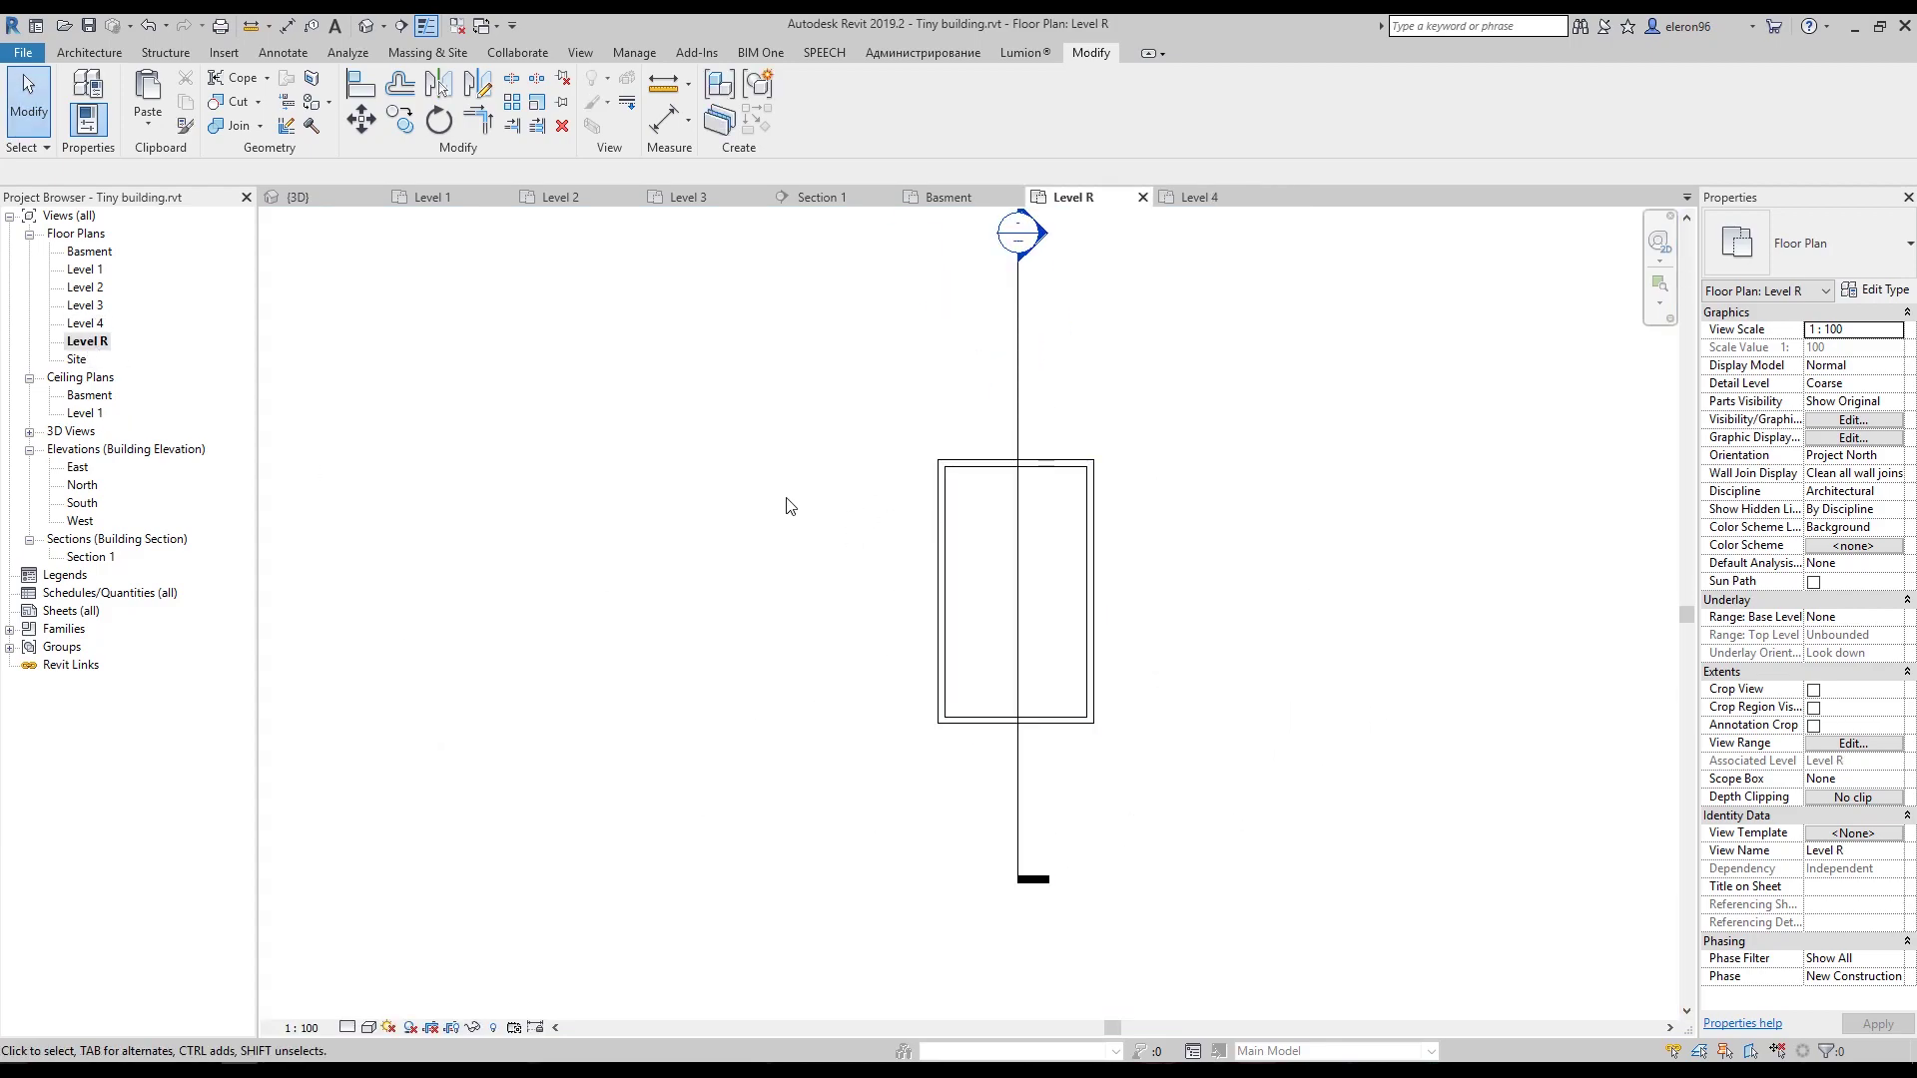
pyautogui.press('Tab')
pyautogui.click(957, 472)
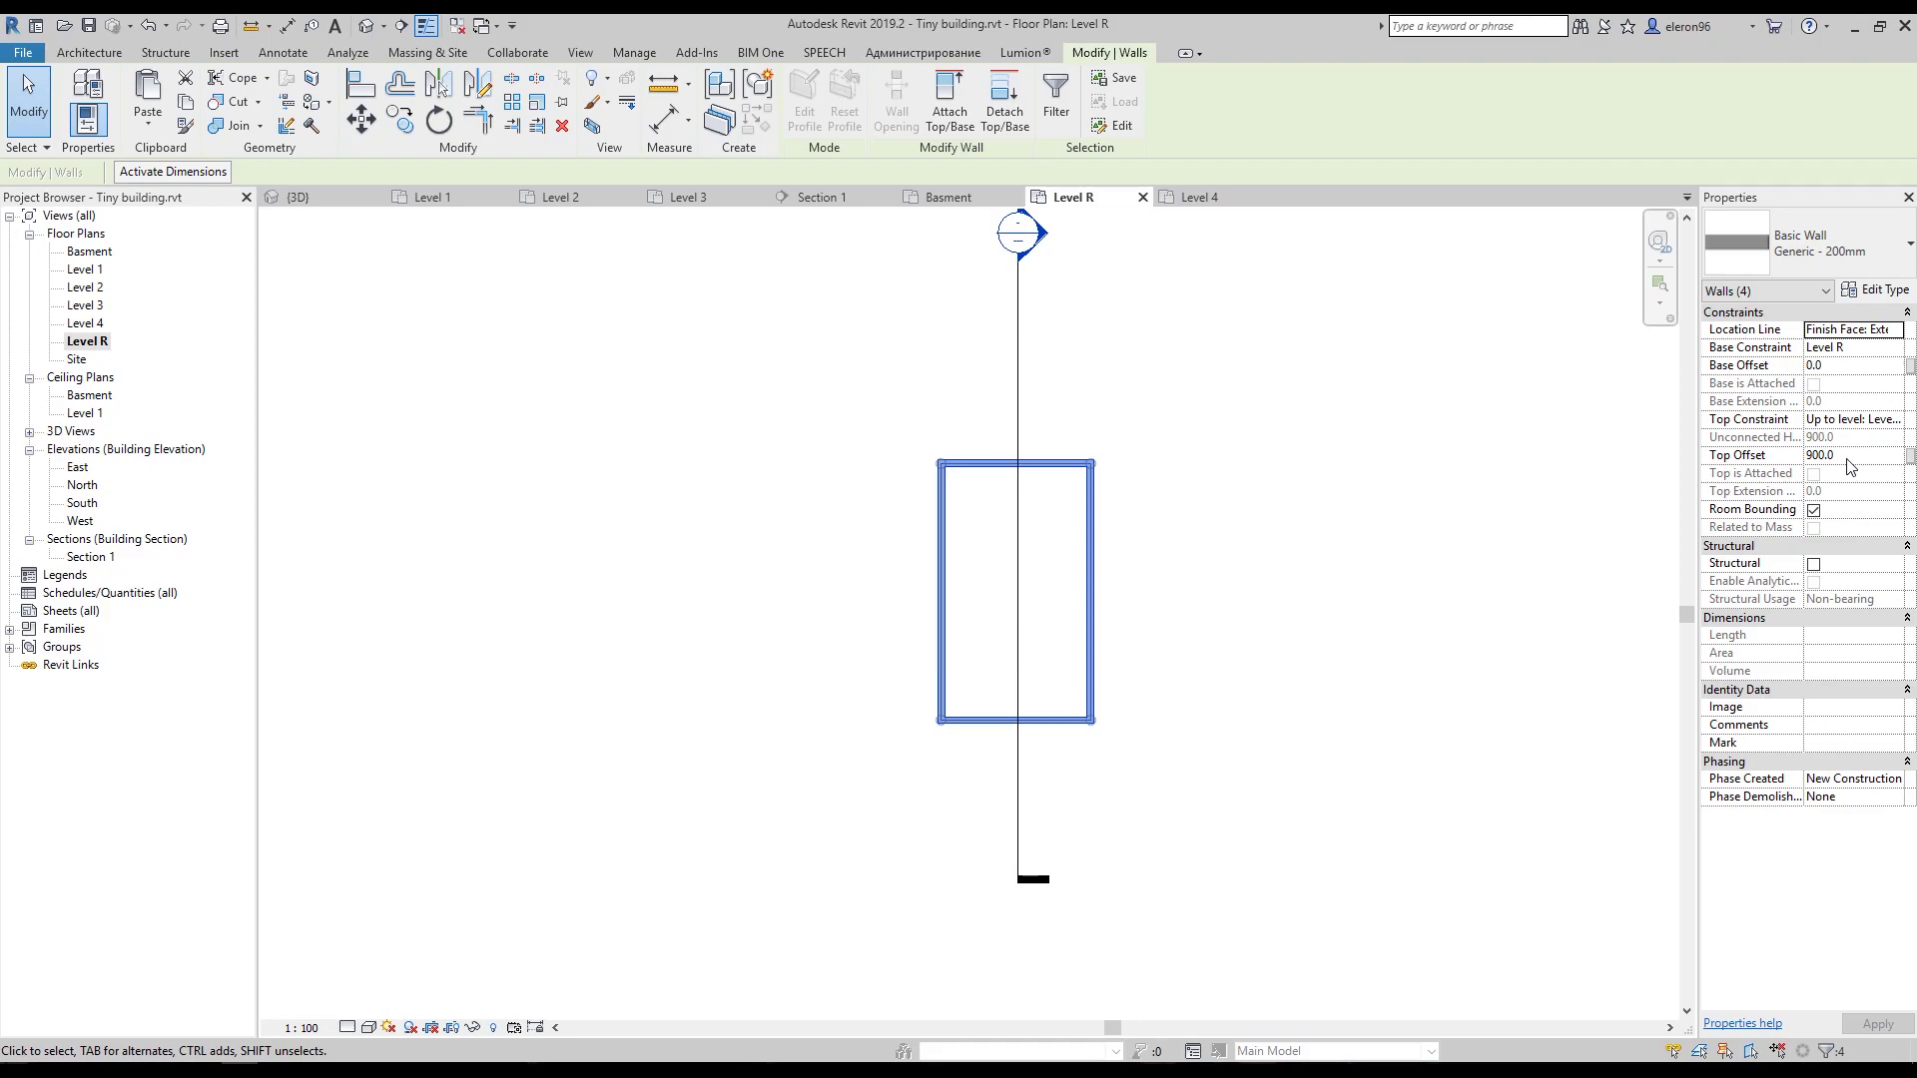
pyautogui.click(1286, 593)
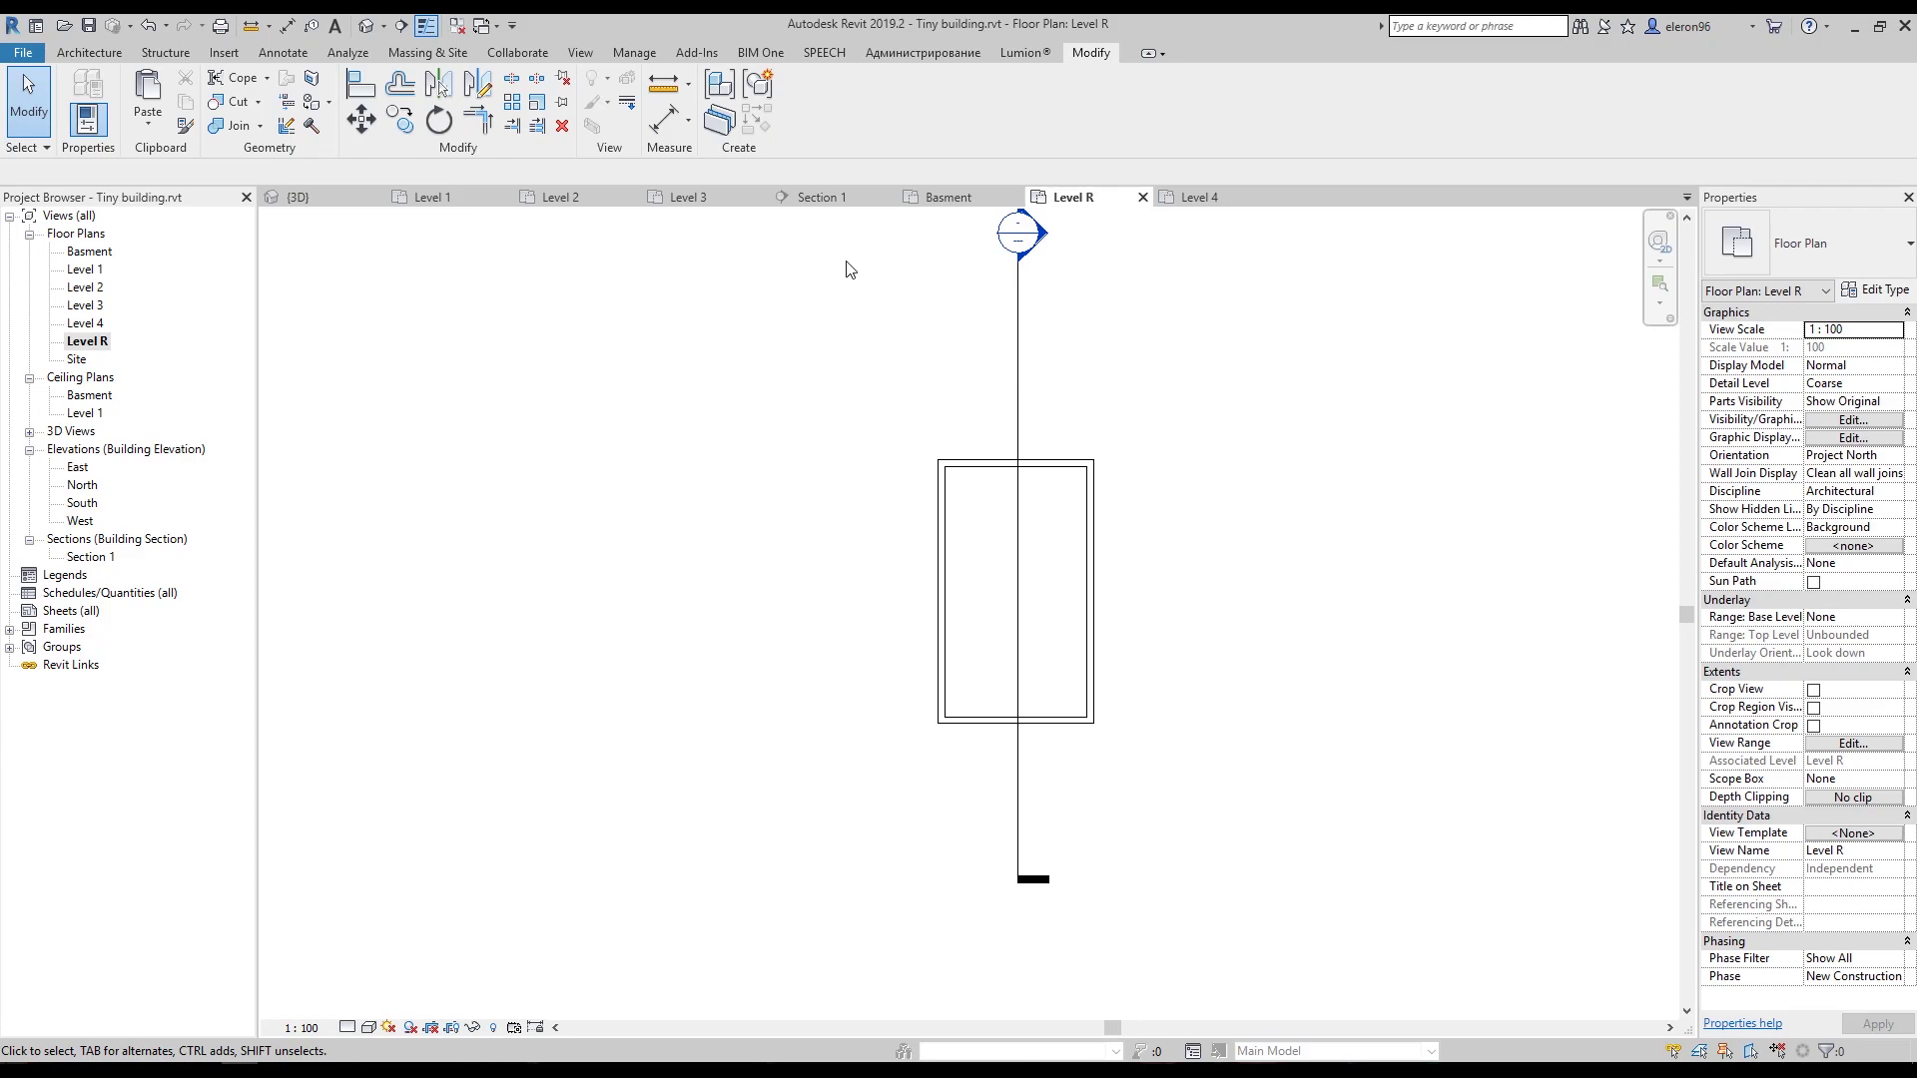
# Open the 3D view and examine the roof floor where the Level 4 bathroom walls meet it inside the parapet.
pyautogui.click(367, 25)
pyautogui.keyDown('shift'); pyautogui.moveTo(961, 655); pyautogui.dragTo(1098, 647, button='middle'); pyautogui.keyUp('shift')
pyautogui.scroll(6, 930, 442)
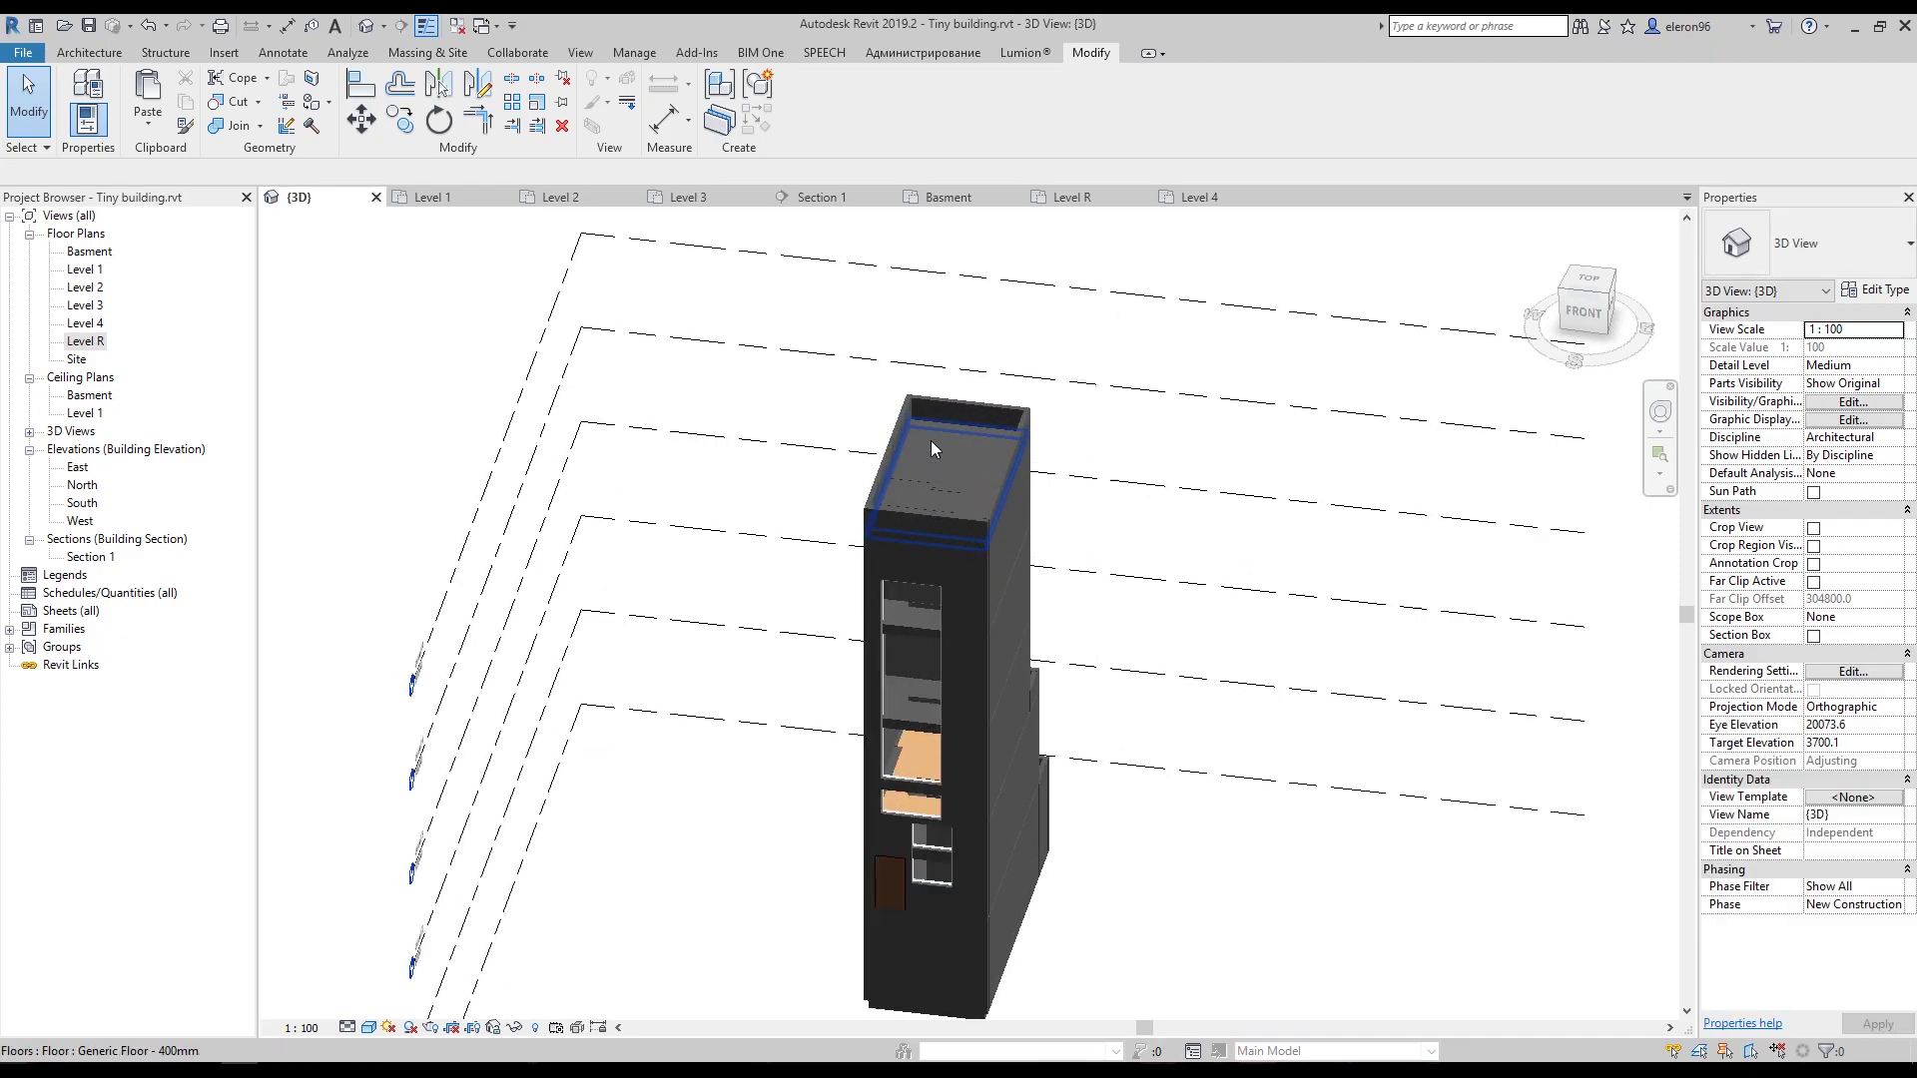
pyautogui.keyDown('shift'); pyautogui.moveTo(960, 529); pyautogui.dragTo(953, 581, button='middle'); pyautogui.keyUp('shift')
pyautogui.scroll(3, 953, 581)
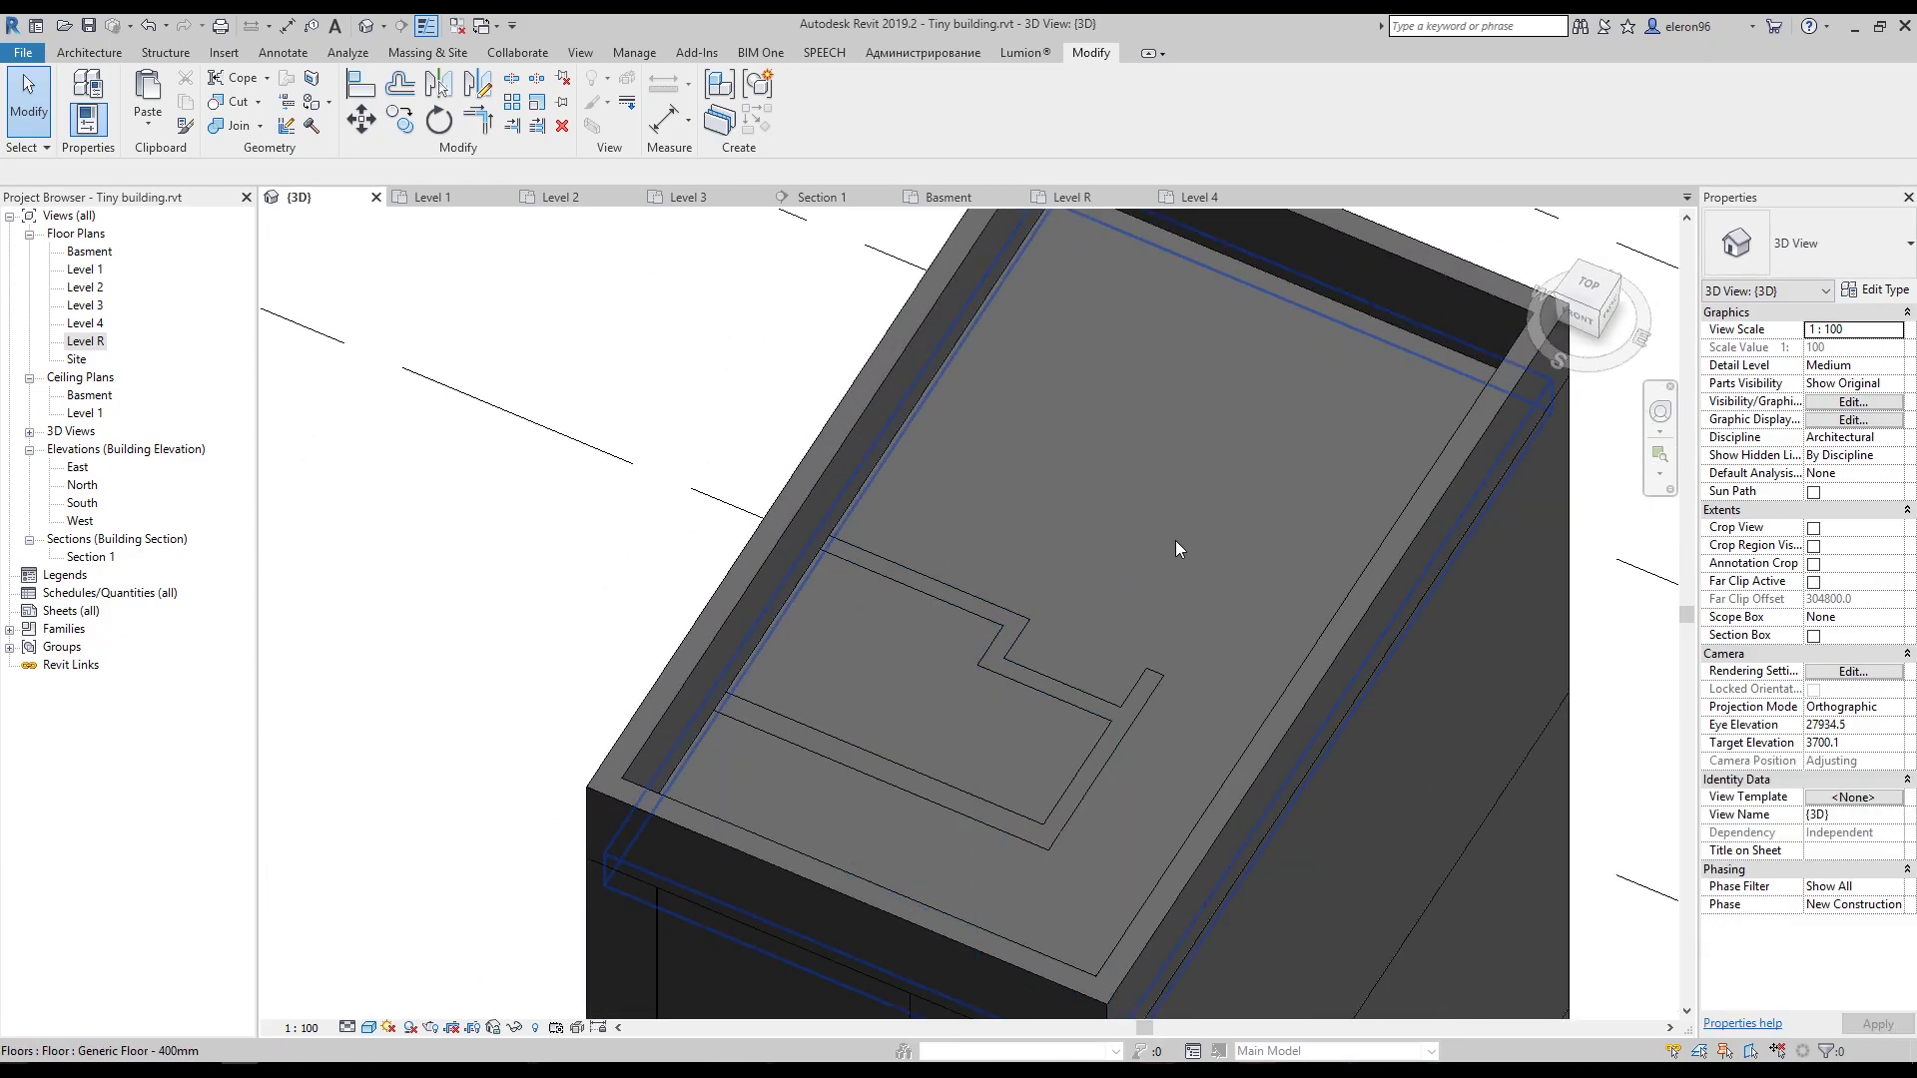
pyautogui.scroll(-4, 1040, 694)
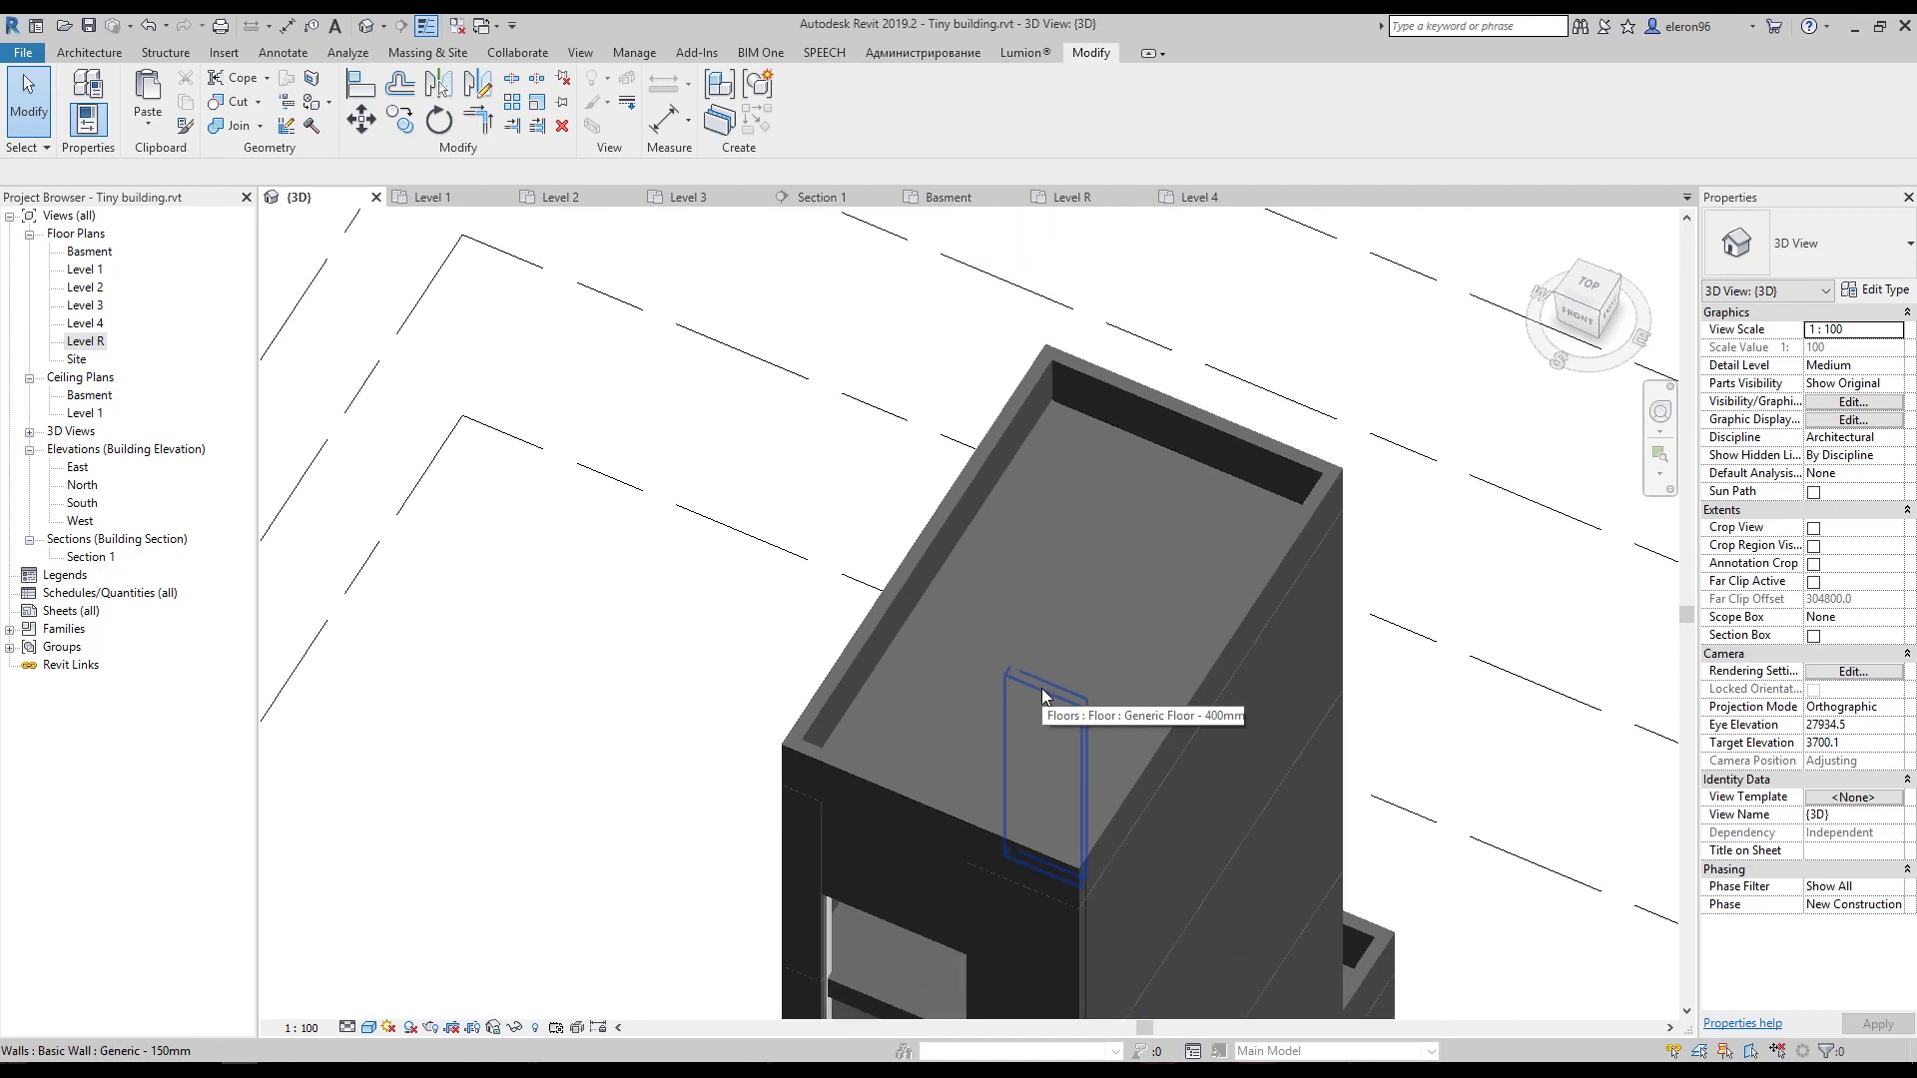
pyautogui.scroll(2, 1040, 687)
pyautogui.scroll(-3, 1041, 687)
pyautogui.scroll(1, 1040, 687)
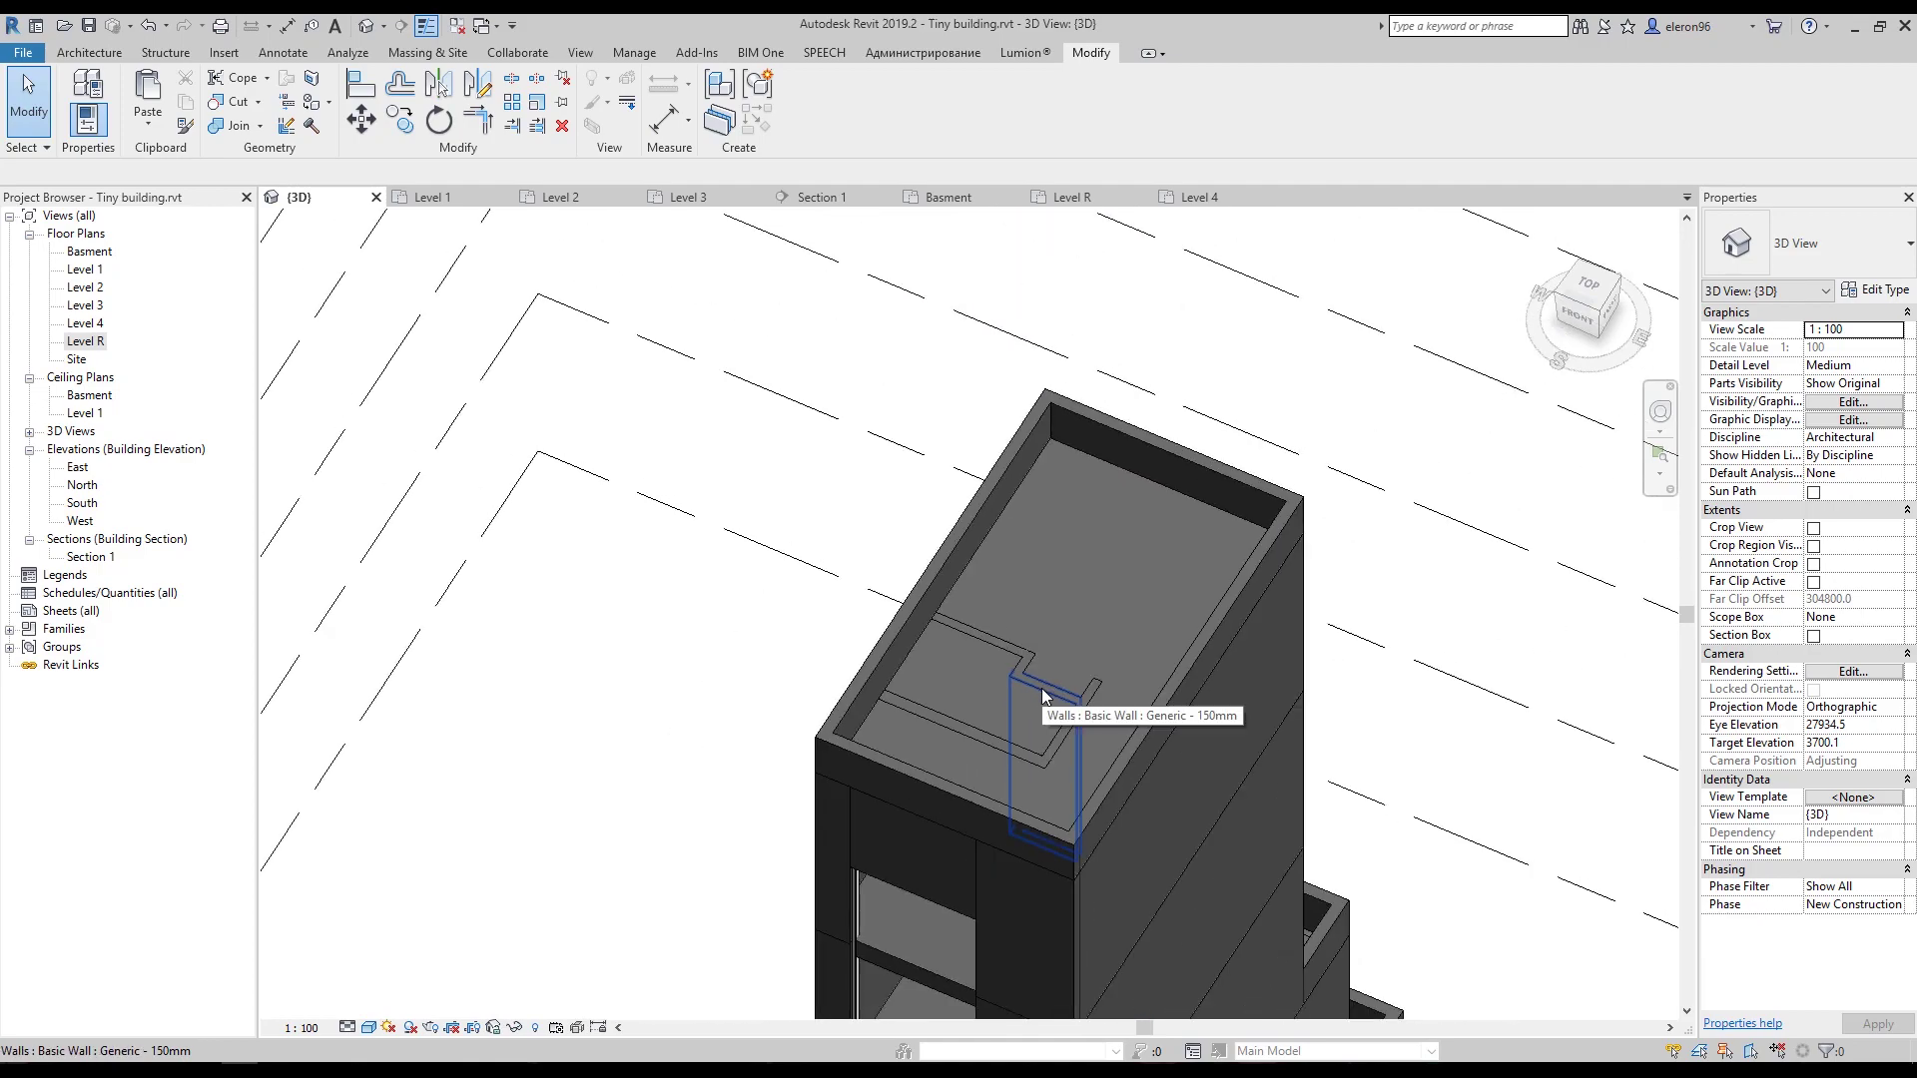
pyautogui.scroll(-3, 1043, 696)
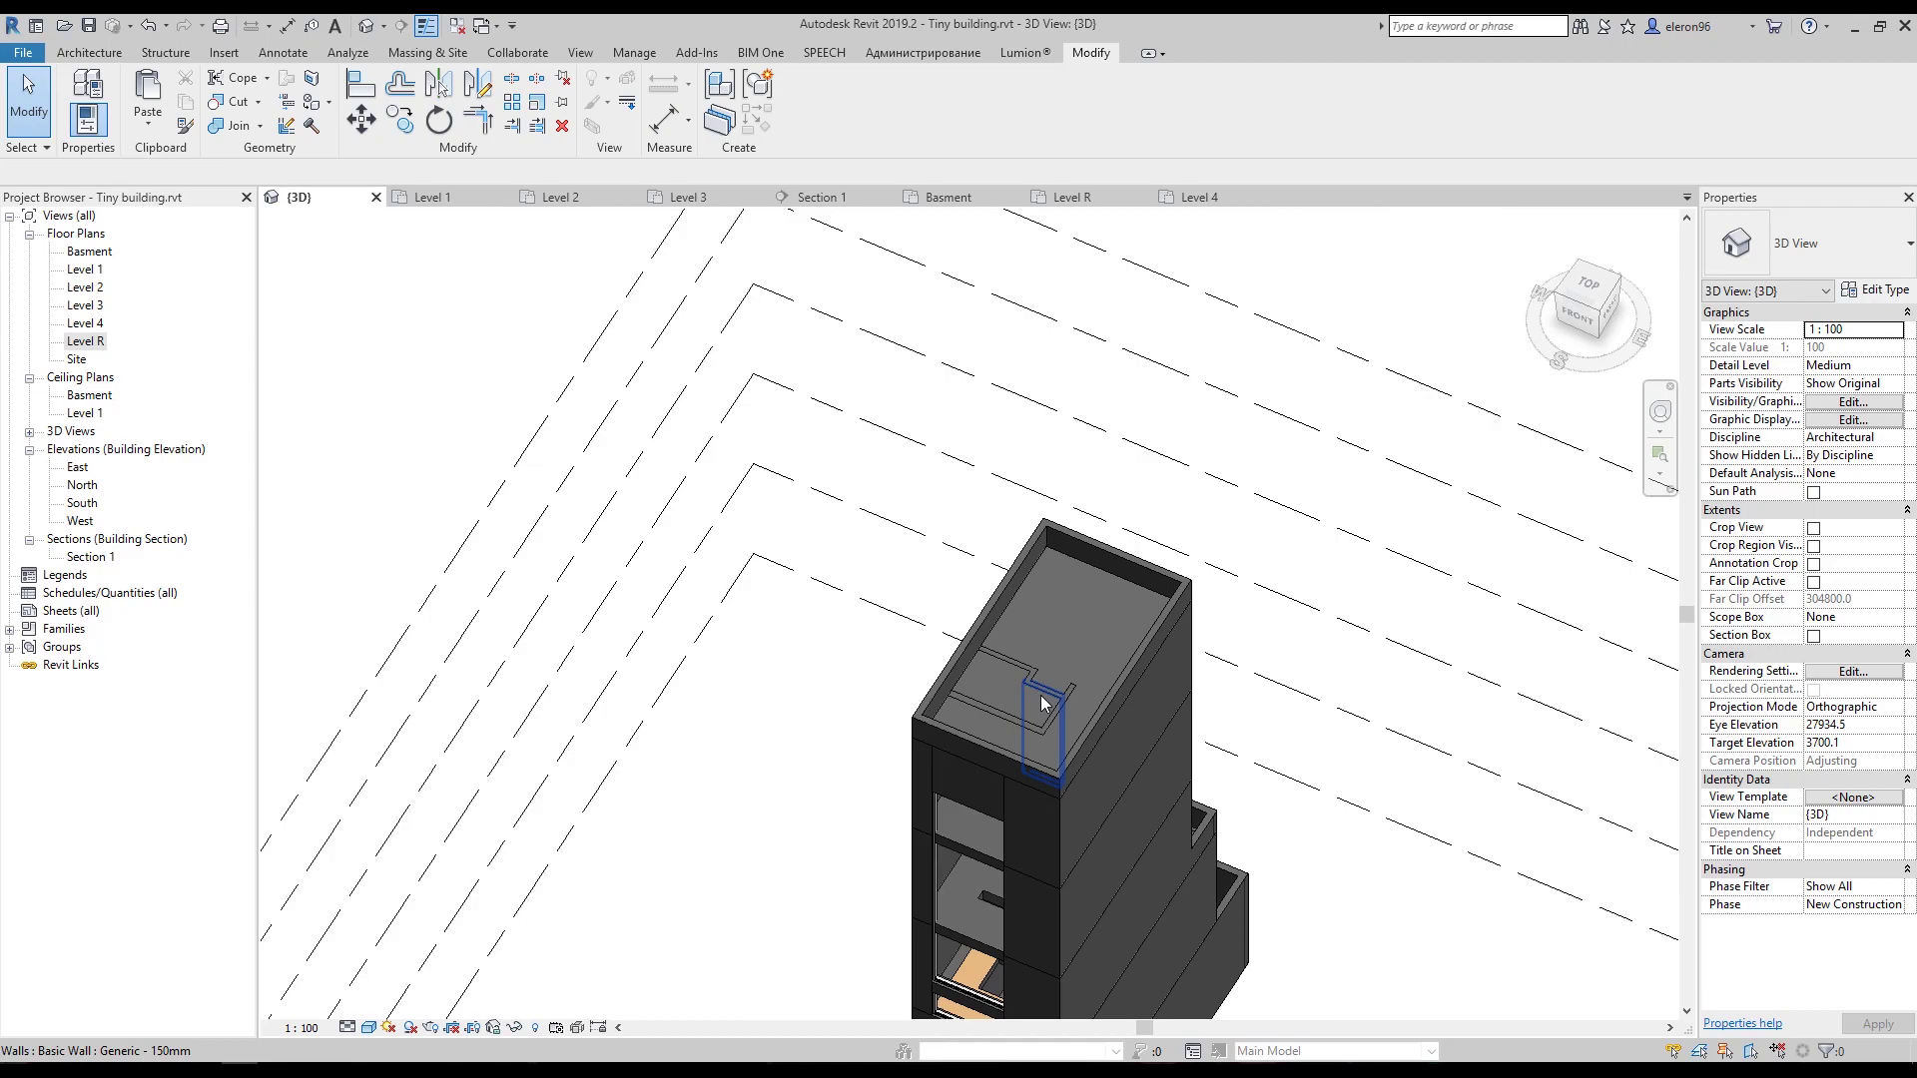
# Crop the 3D view with a selection box around the tall front Storefront curtain wall that starts at Level 2.
pyautogui.keyDown('shift'); pyautogui.moveTo(970, 942); pyautogui.dragTo(1176, 864, button='middle'); pyautogui.keyUp('shift')
pyautogui.scroll(3, 969, 665)
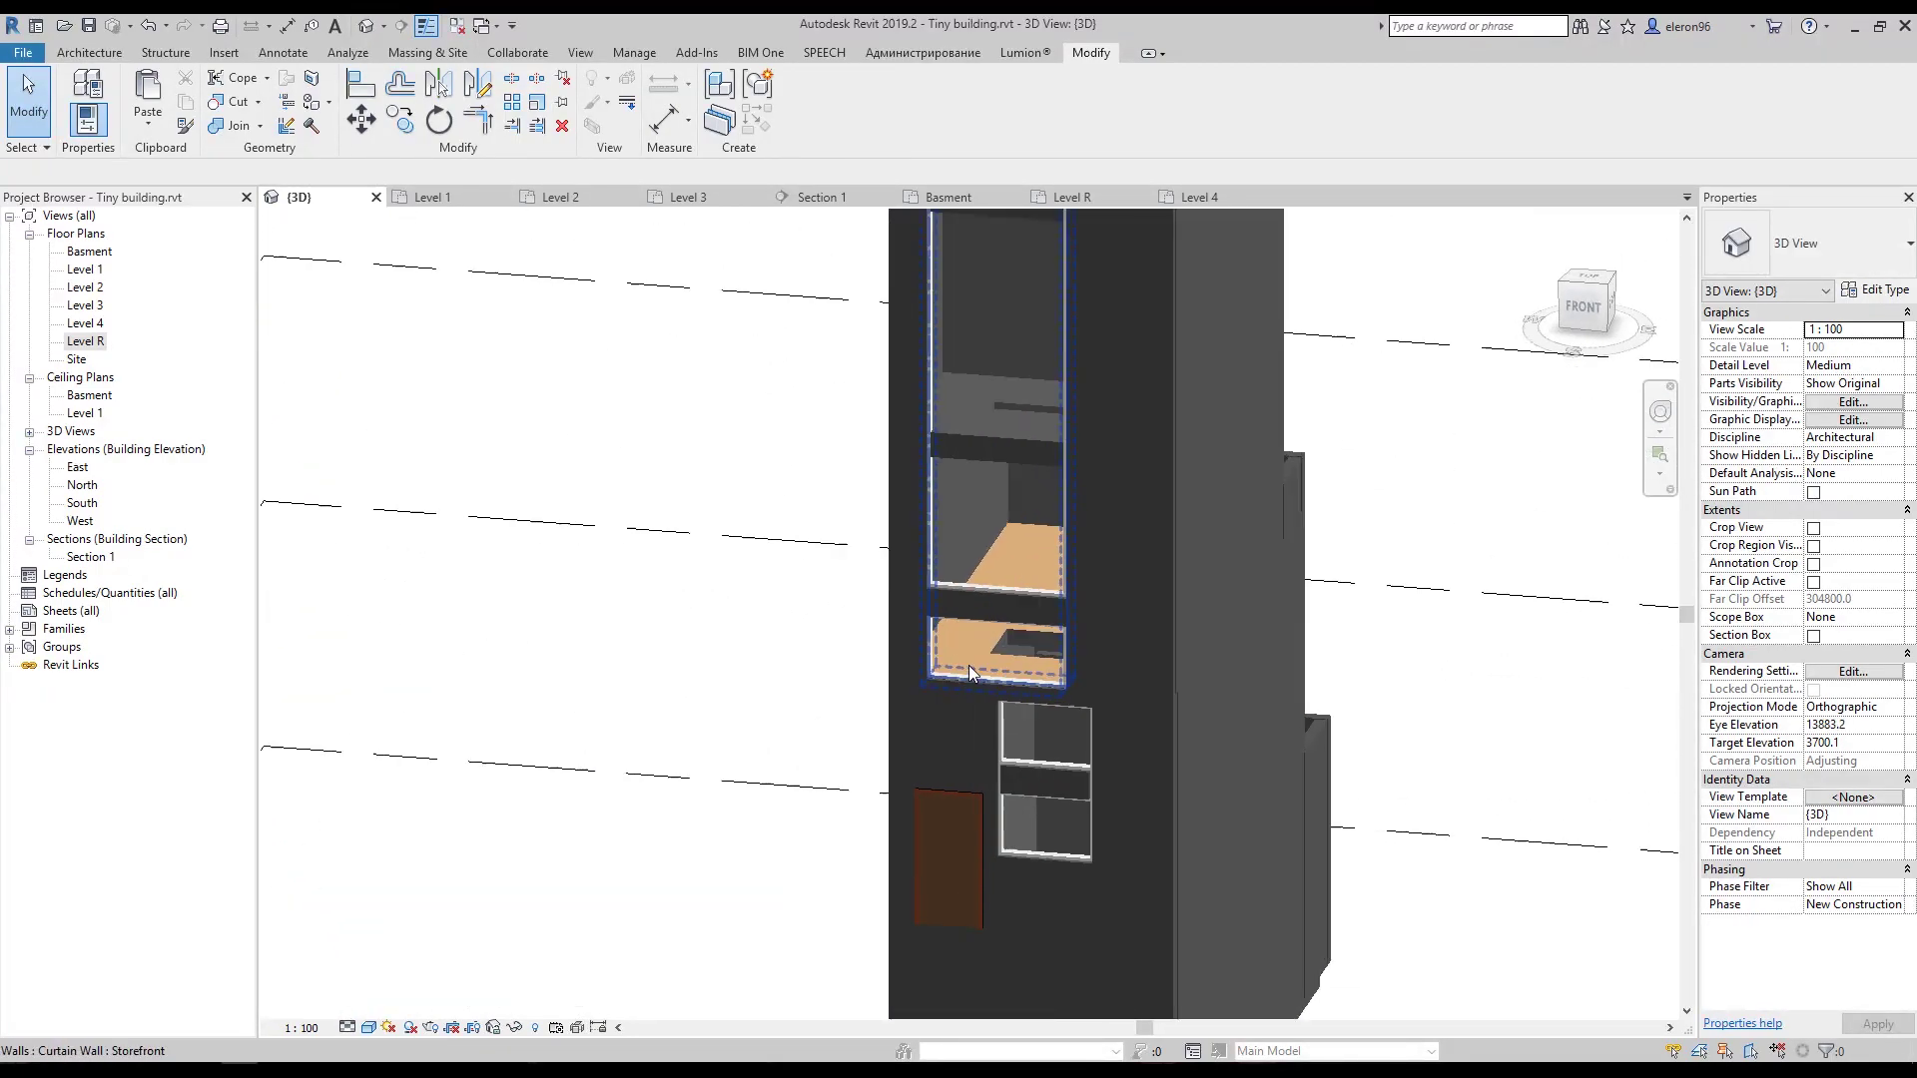
pyautogui.keyDown('shift'); pyautogui.moveTo(1033, 602); pyautogui.dragTo(1138, 625, button='middle'); pyautogui.keyUp('shift')
pyautogui.scroll(5, 1123, 722)
pyautogui.scroll(2, 1122, 723)
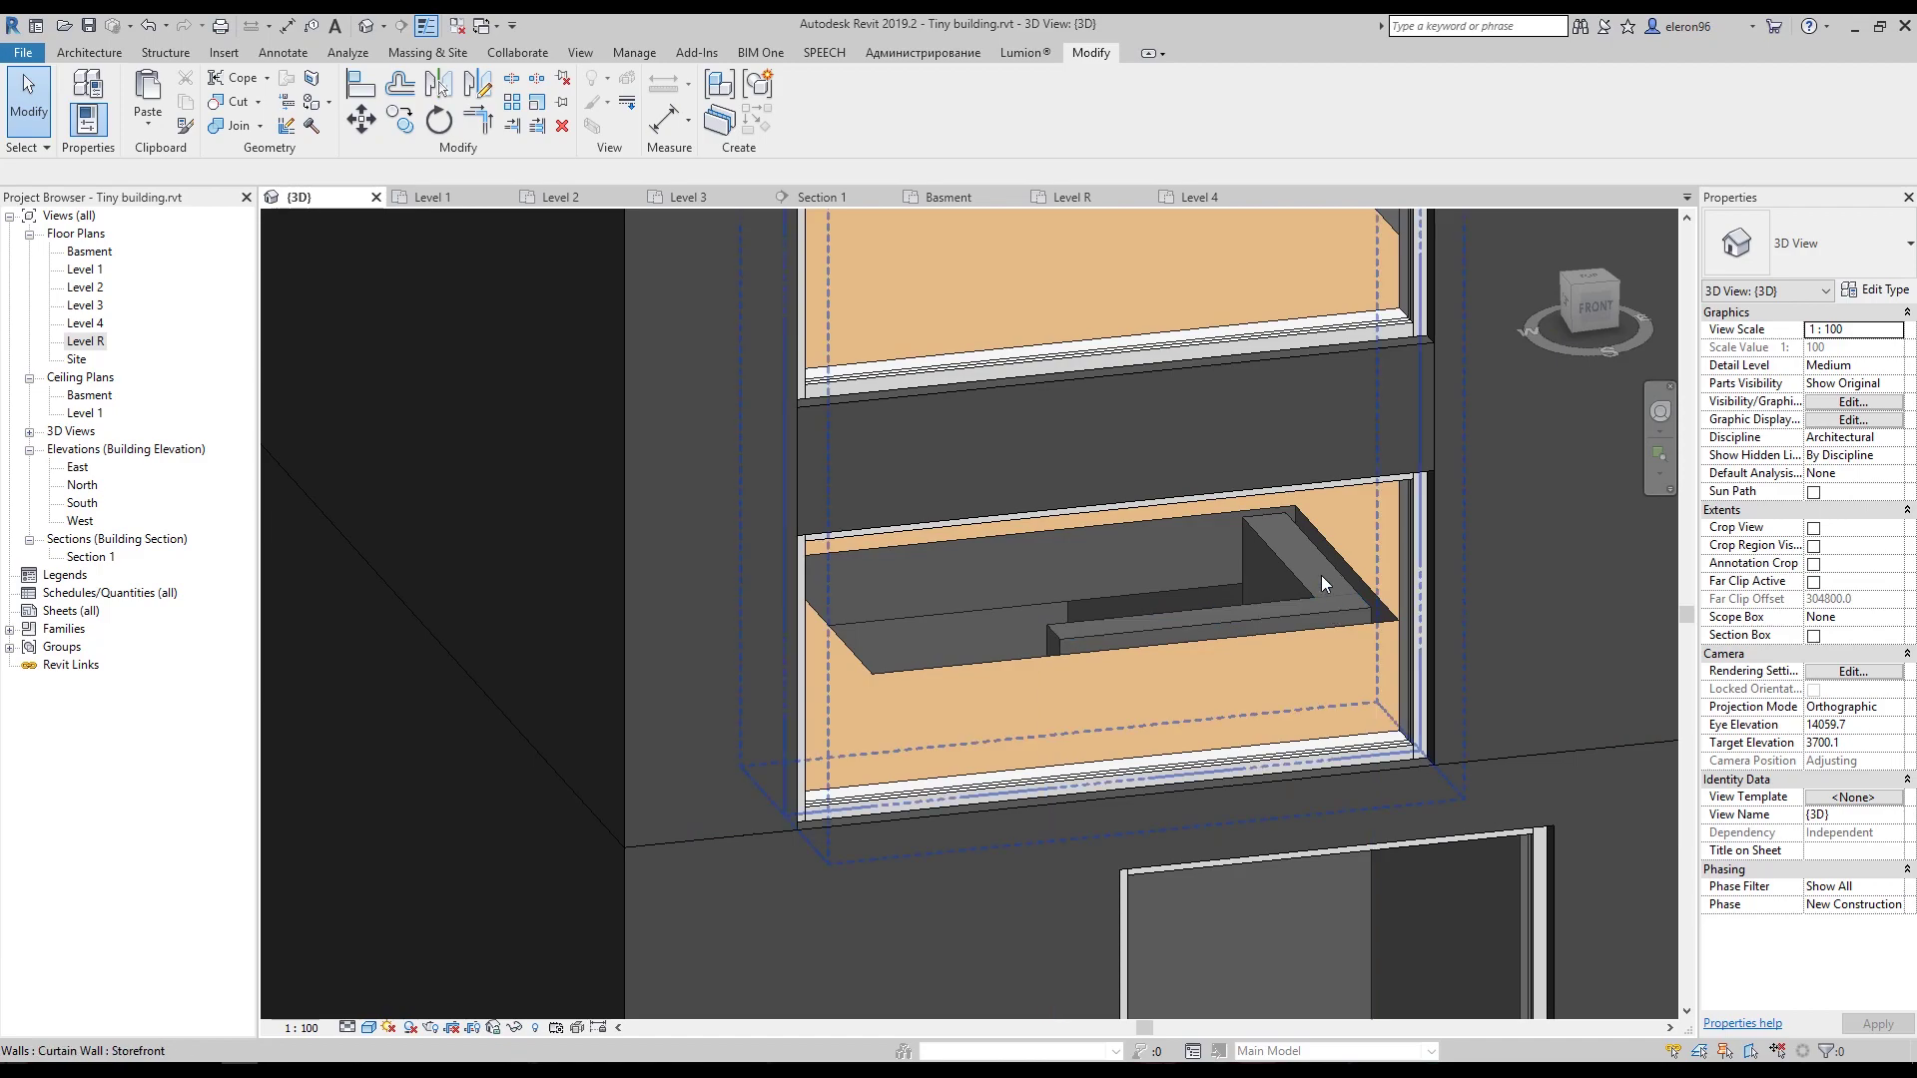
pyautogui.click(913, 674)
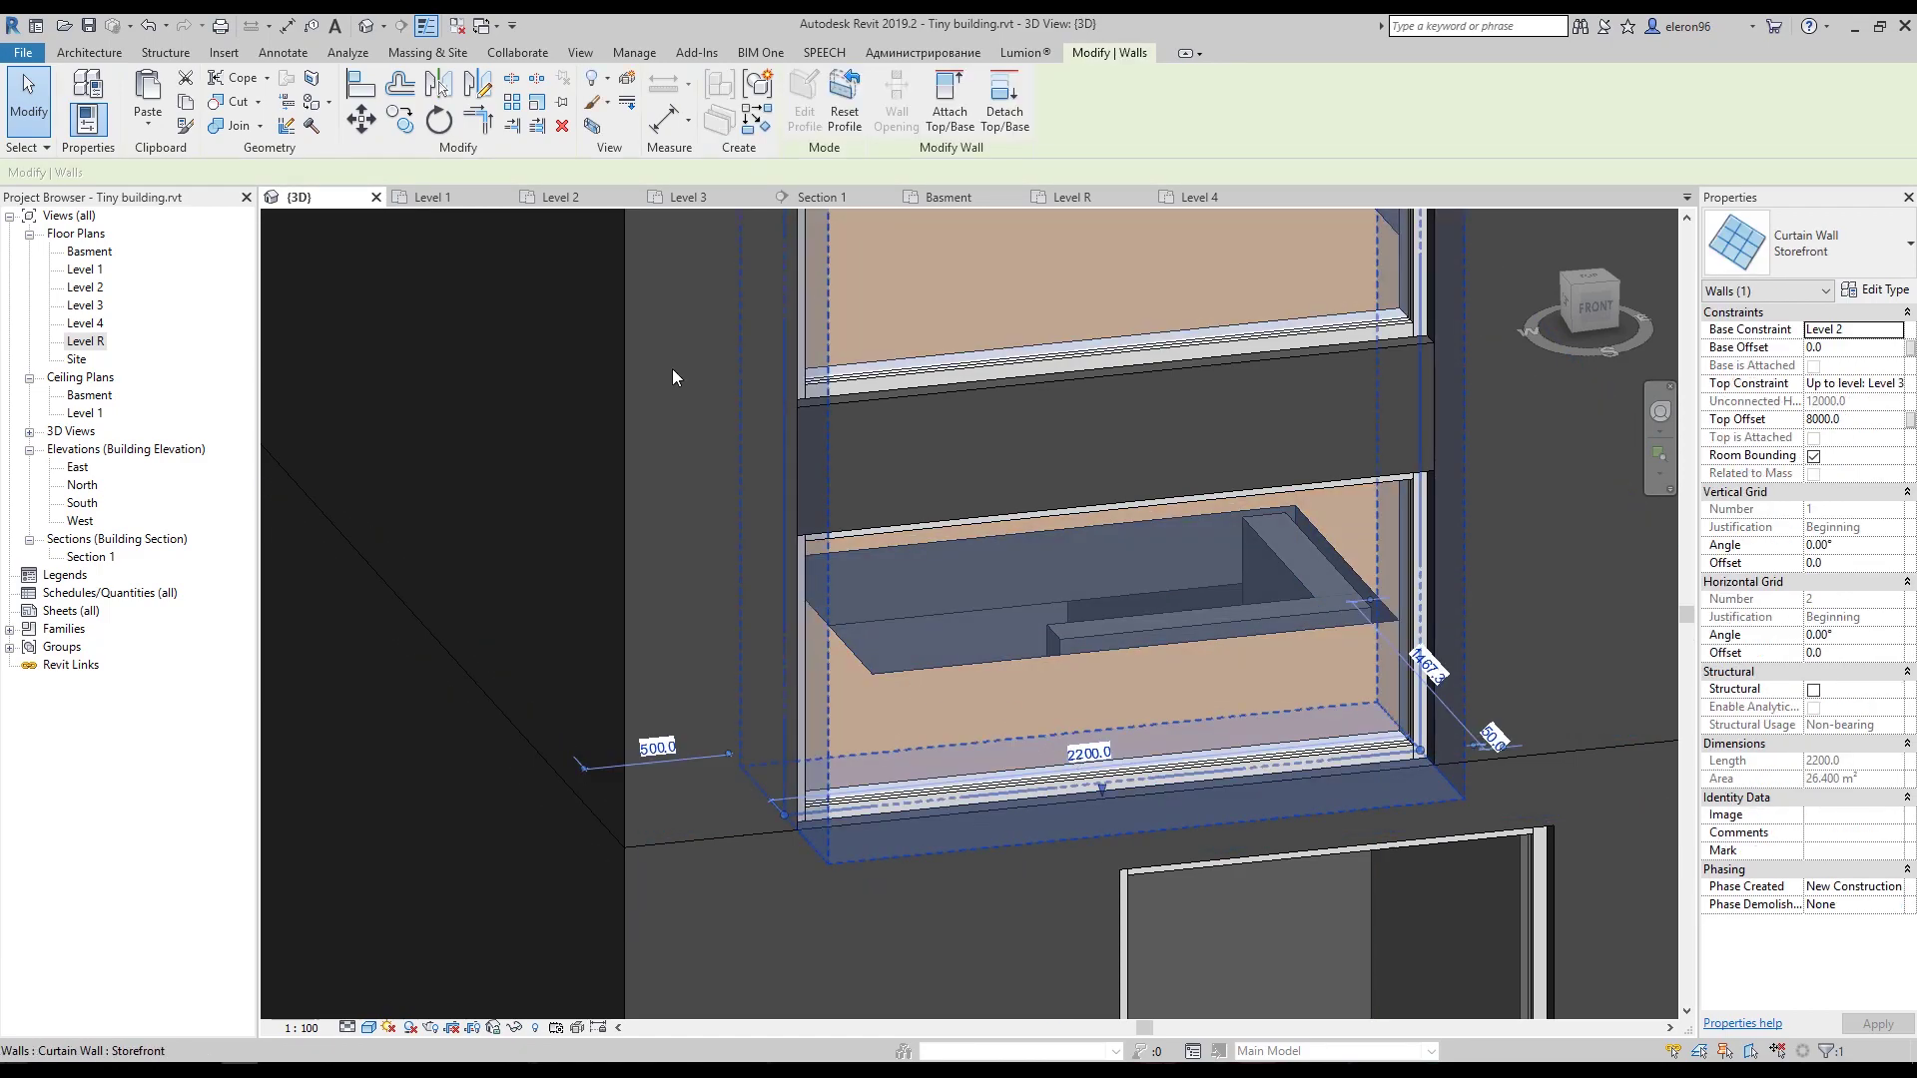
pyautogui.click(592, 126)
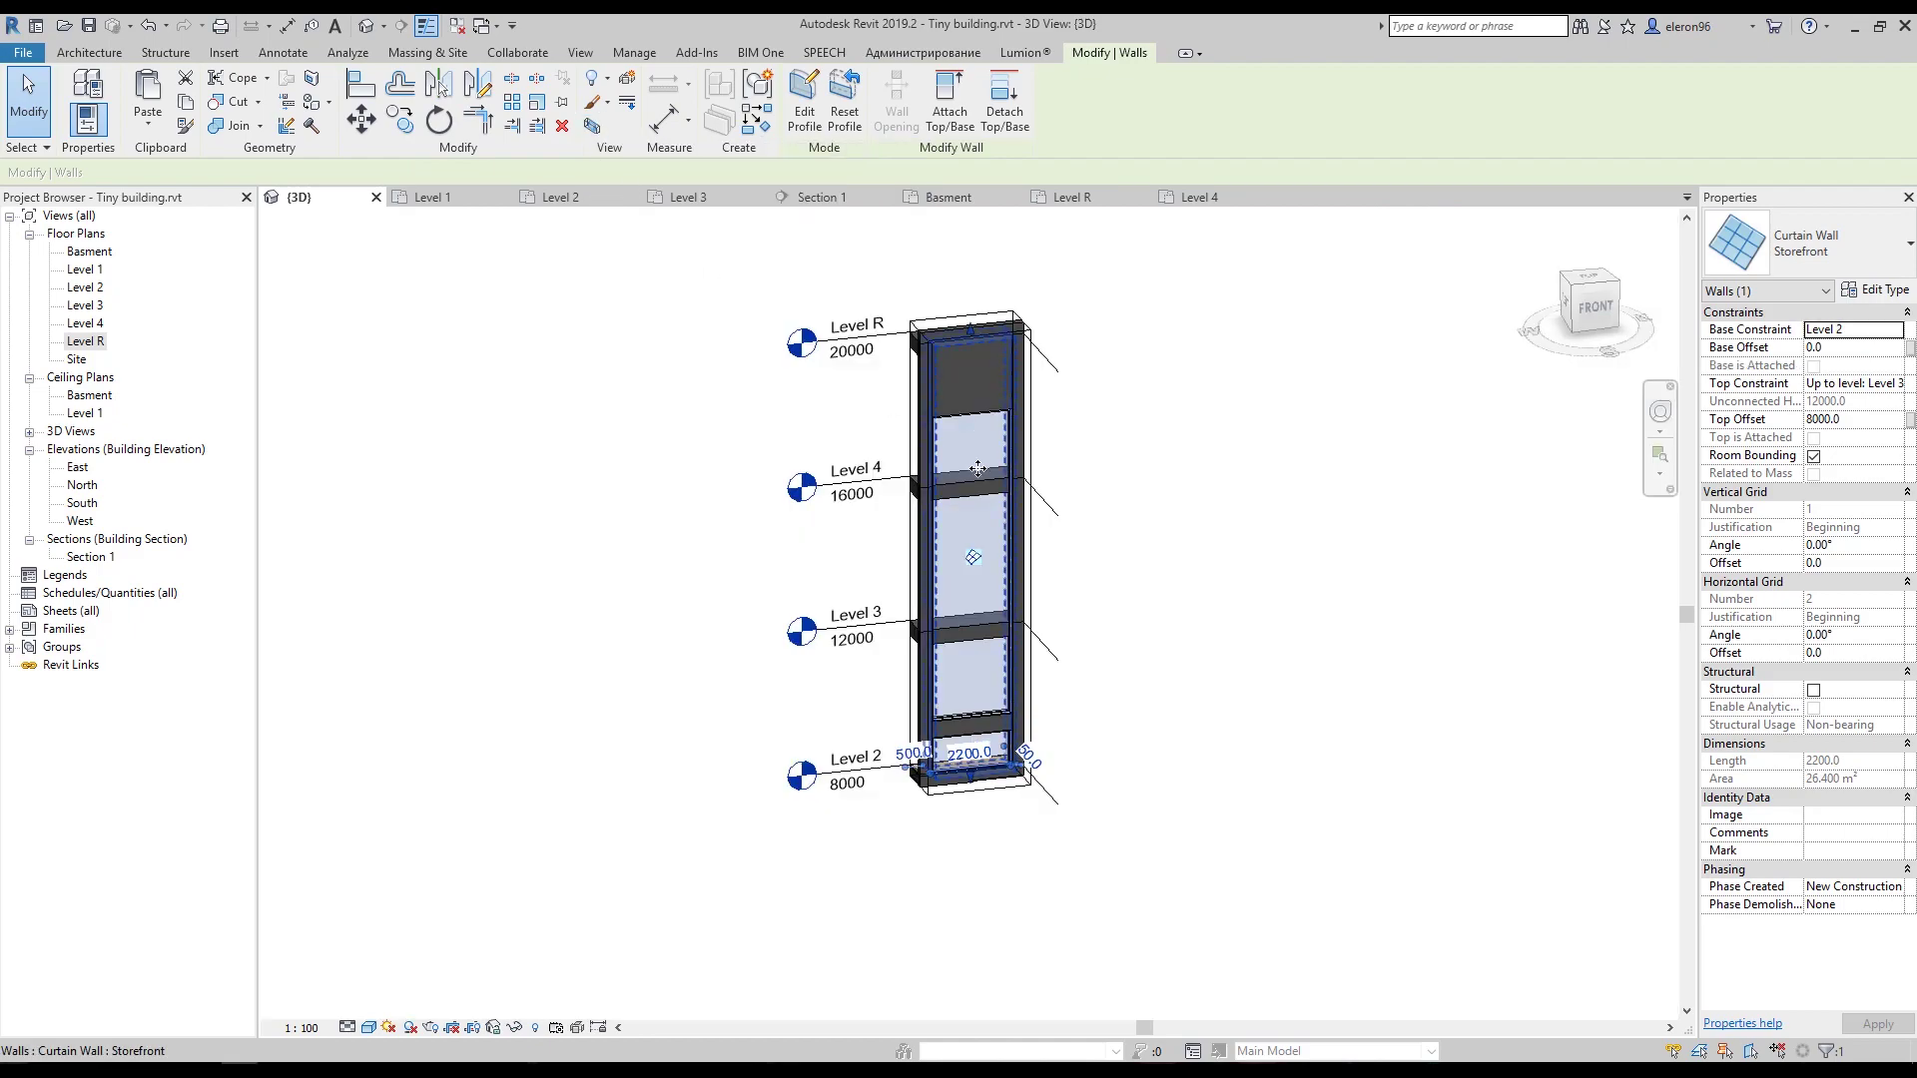
pyautogui.scroll(6, 927, 518)
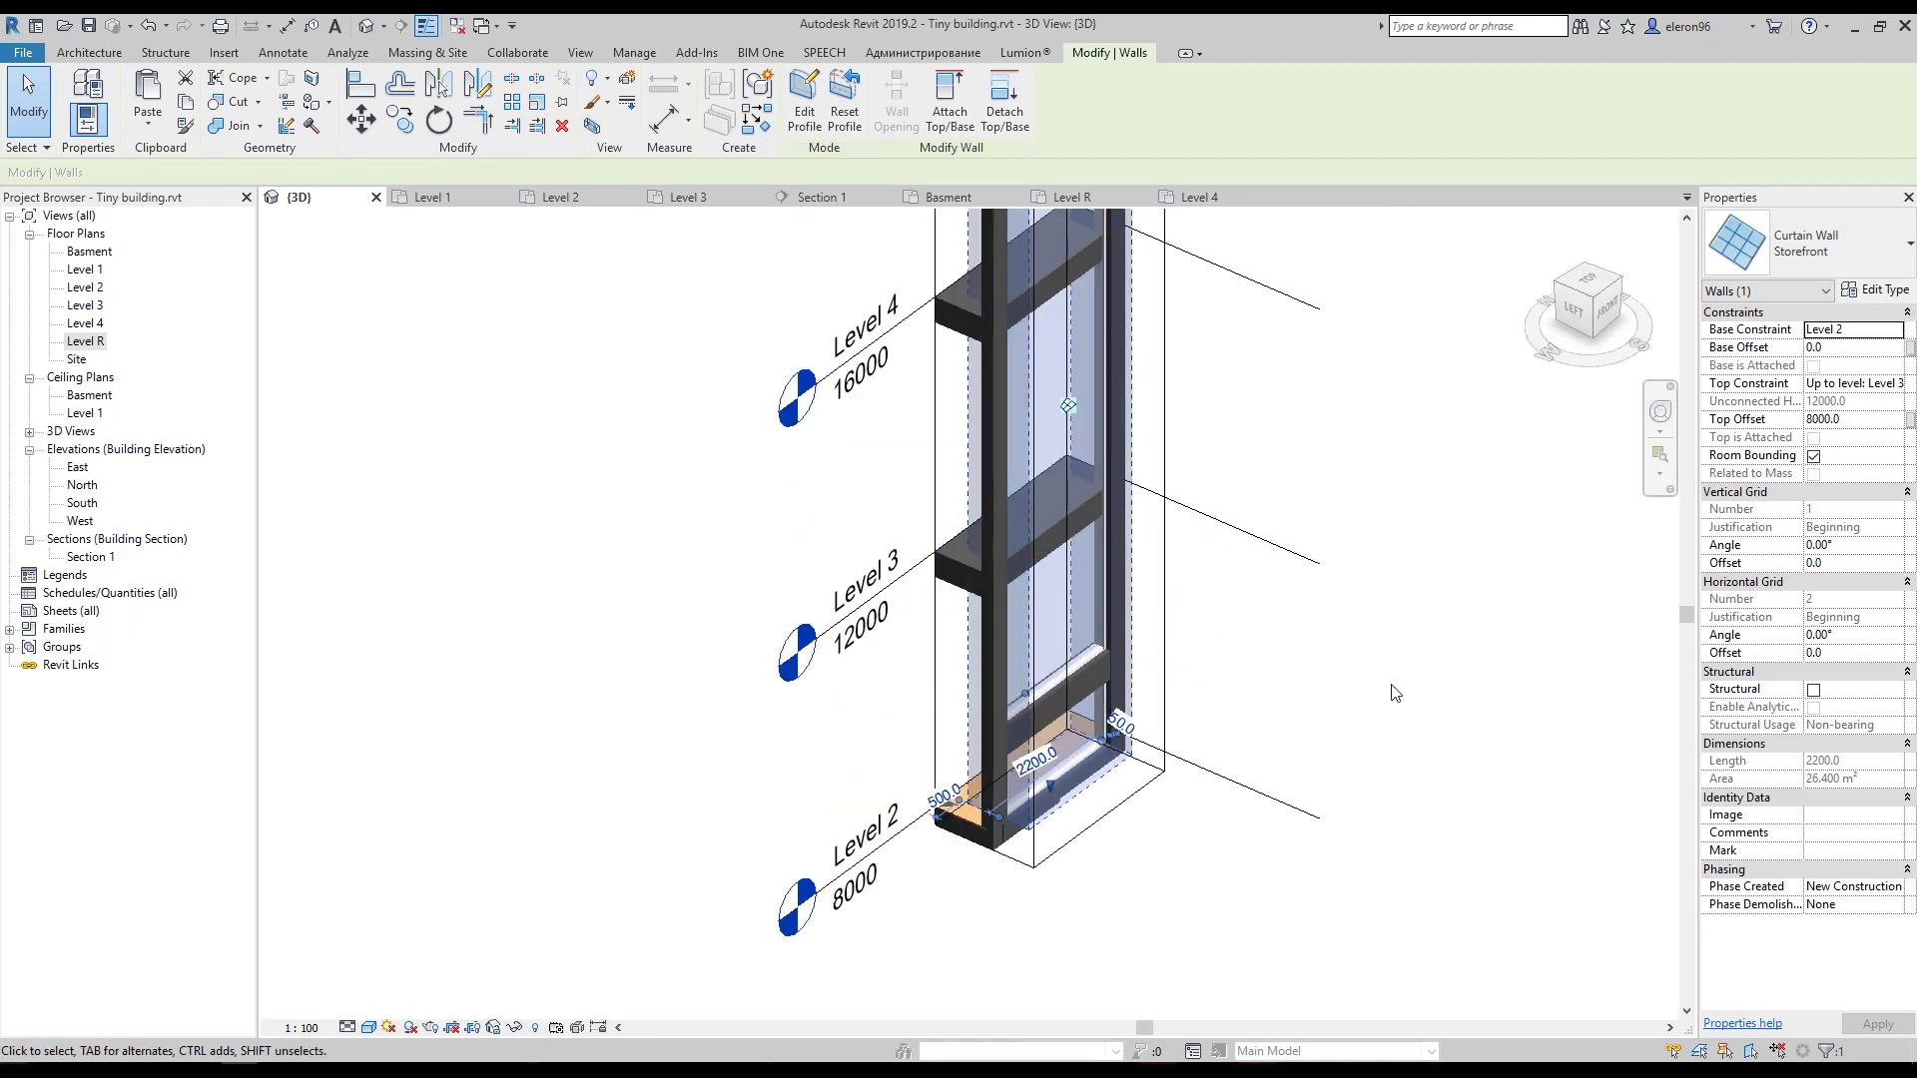
# Resize the 3D view's section box by lowering its top to just above Level 2 and extending it over the full Level 2 floor.
pyautogui.click(1255, 616)
pyautogui.scroll(-3, 1255, 616)
pyautogui.keyDown('shift'); pyautogui.moveTo(1253, 609); pyautogui.dragTo(1247, 645, button='middle'); pyautogui.keyUp('shift')
pyautogui.click(1197, 440)
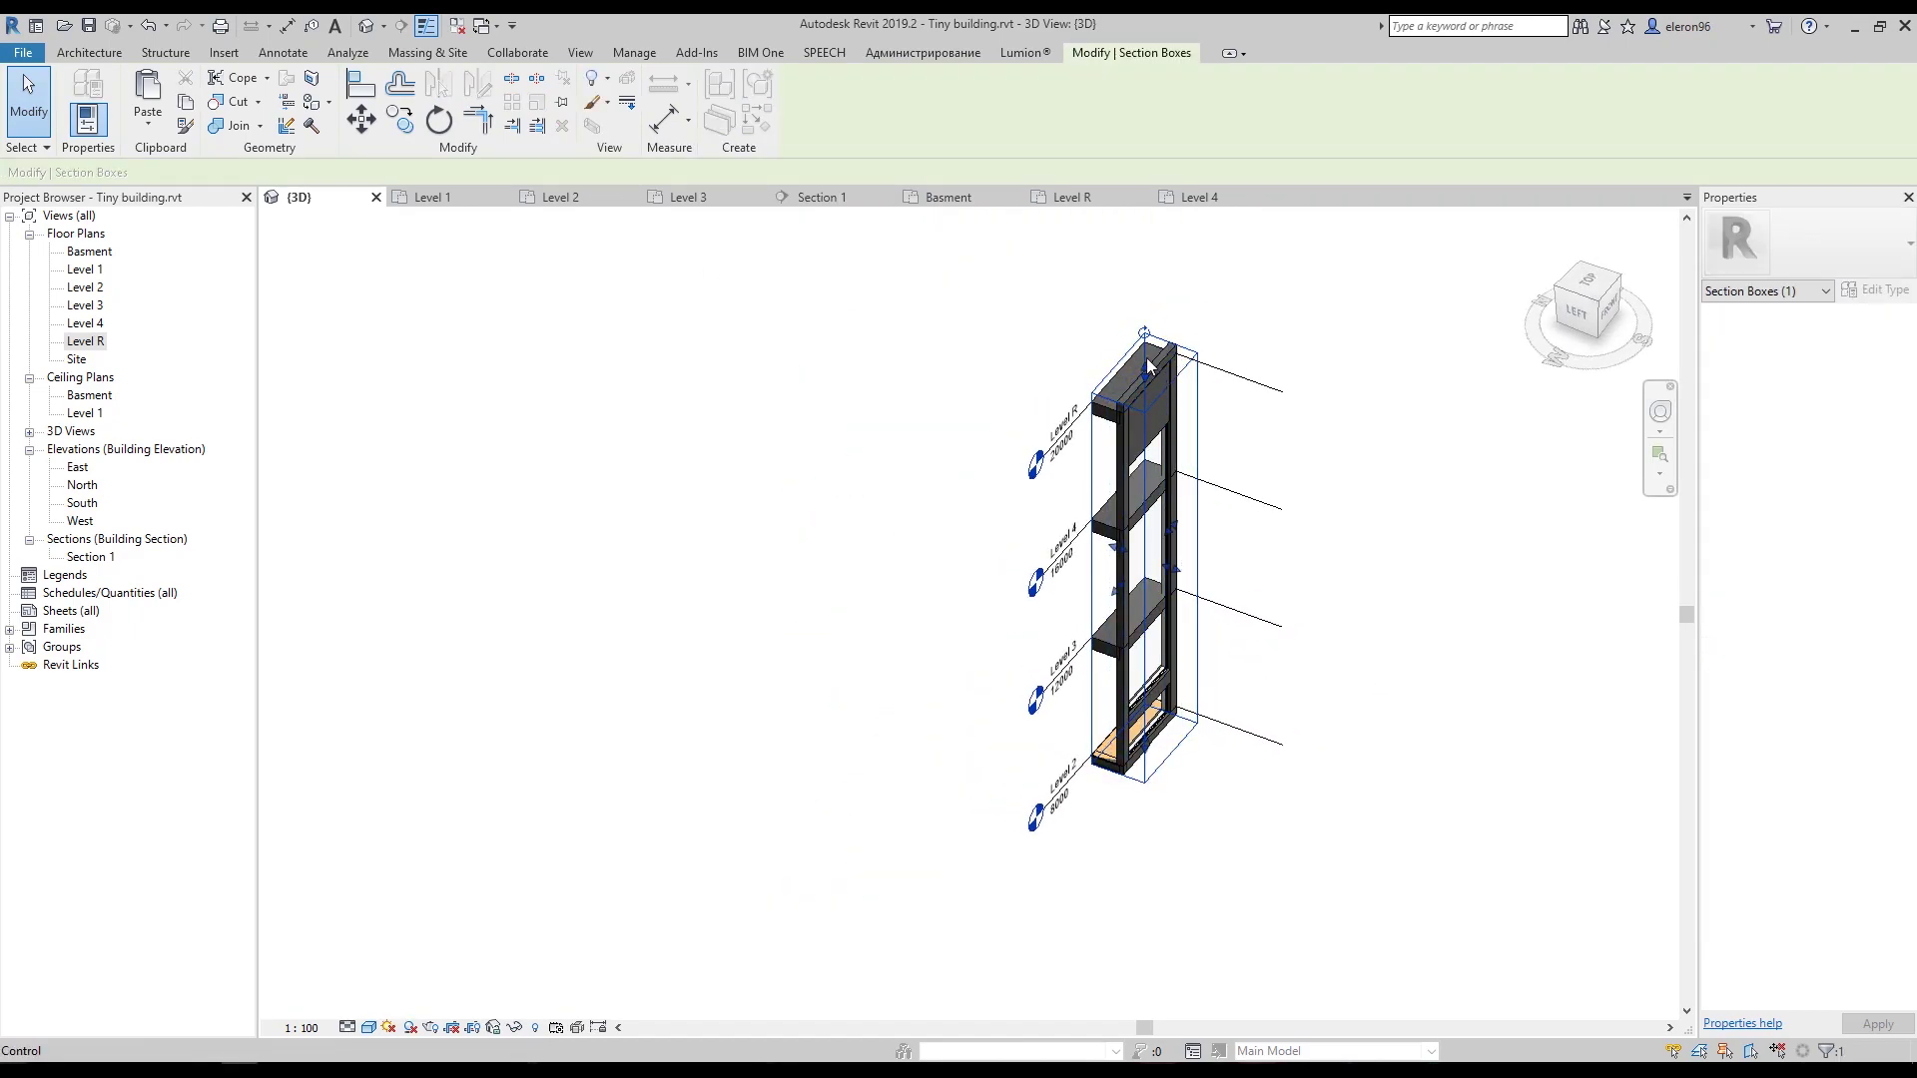
pyautogui.moveTo(1146, 364); pyautogui.dragTo(1145, 659)
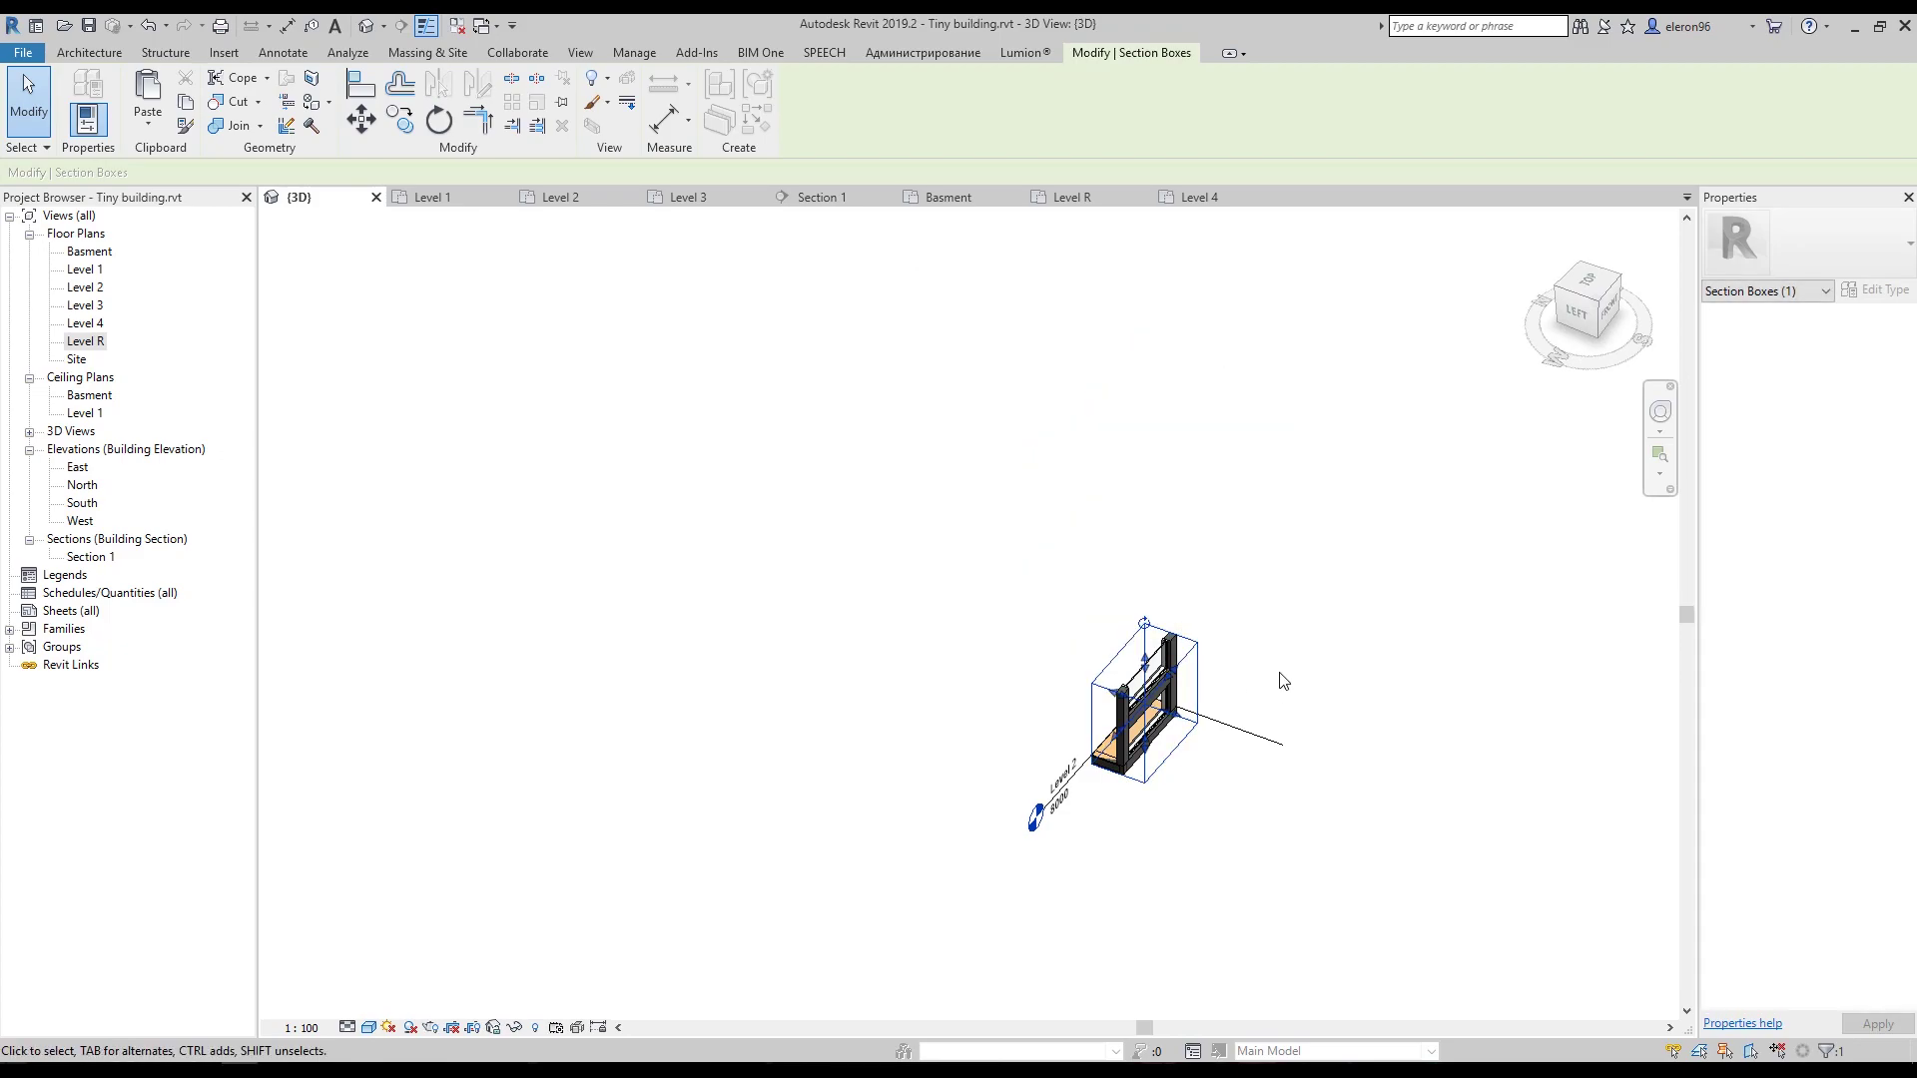
pyautogui.keyDown('shift'); pyautogui.moveTo(1090, 680); pyautogui.dragTo(1126, 669, button='middle'); pyautogui.keyUp('shift')
pyautogui.scroll(3, 1126, 669)
pyautogui.moveTo(1110, 717); pyautogui.dragTo(855, 667)
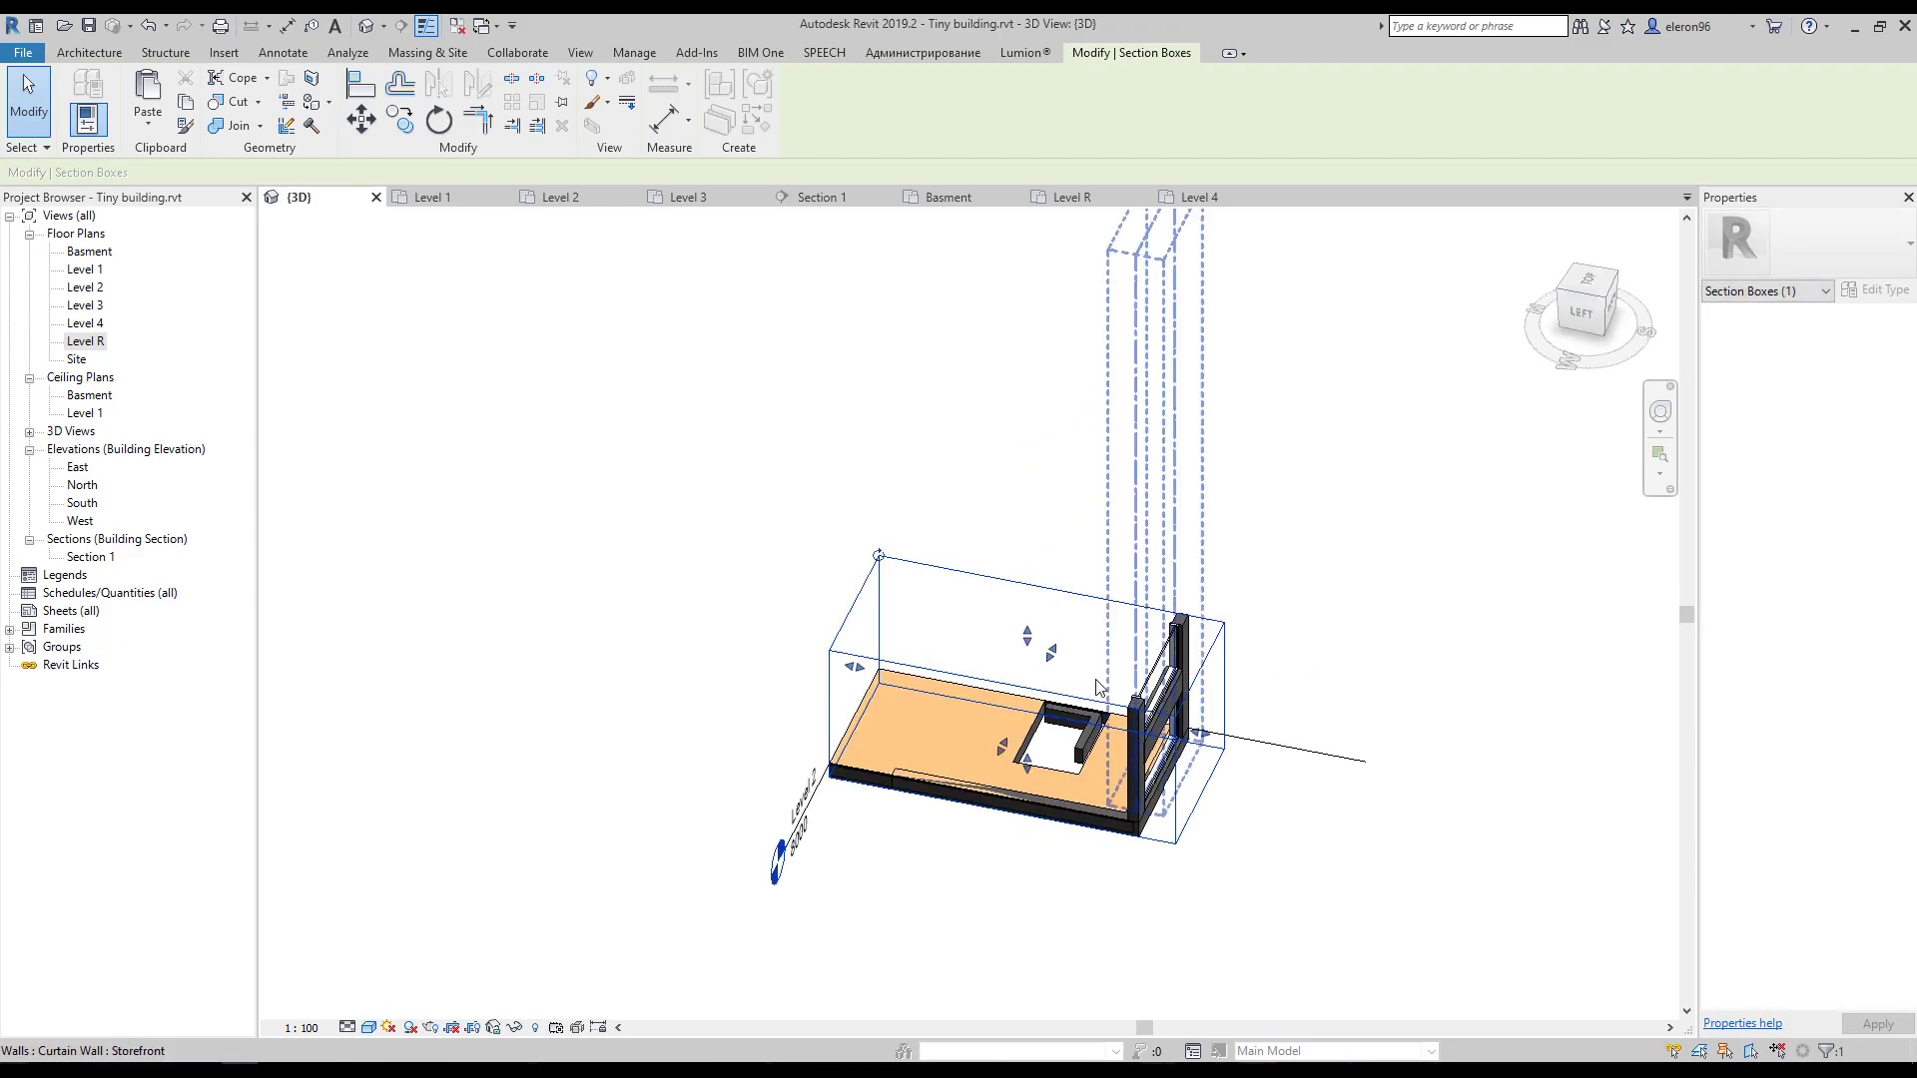
pyautogui.keyDown('shift'); pyautogui.moveTo(1099, 689); pyautogui.dragTo(1175, 865, button='middle'); pyautogui.keyUp('shift')
pyautogui.scroll(4, 1171, 855)
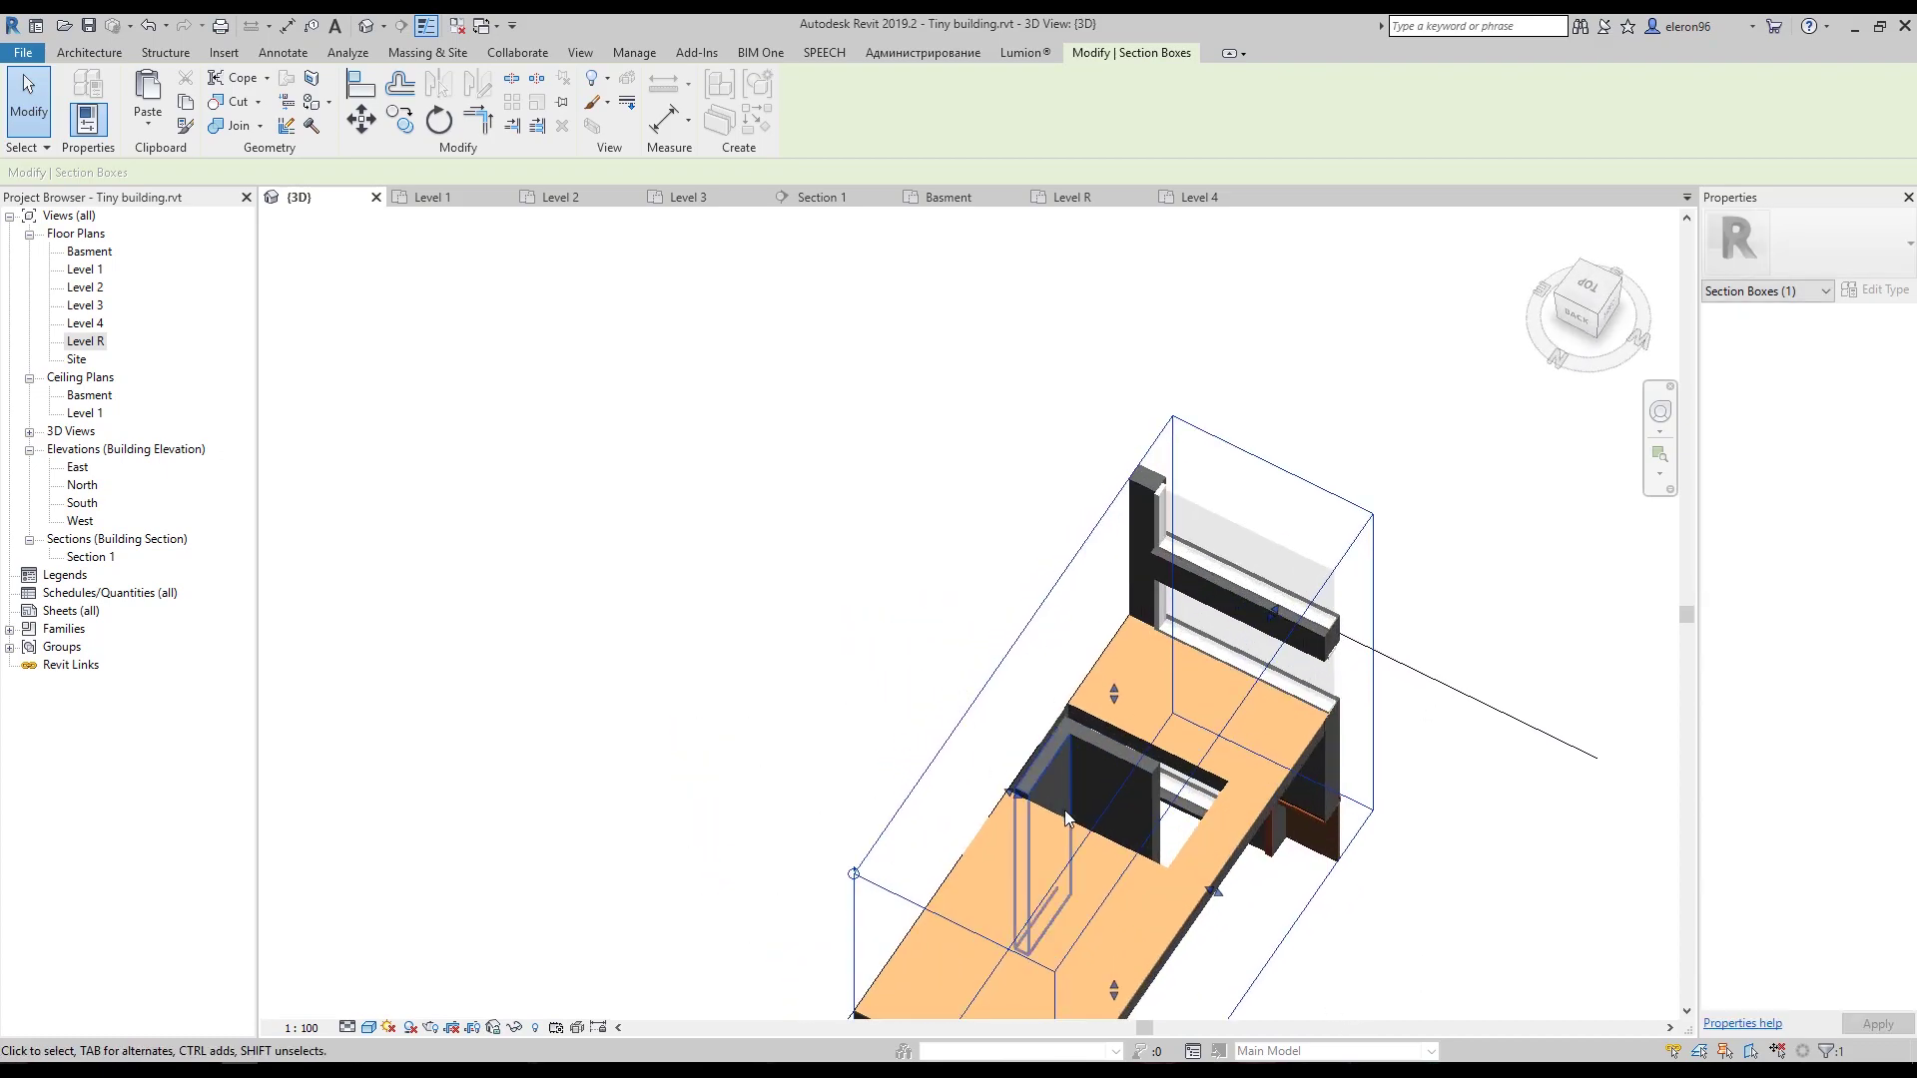
# Edit the Level 2 floor boundary and align the opening's side edge with the inner face of the adjoining shaft wall.
pyautogui.click(1027, 871)
pyautogui.scroll(2, 1131, 777)
pyautogui.moveTo(1131, 777); pyautogui.dragTo(1053, 670, button='middle')
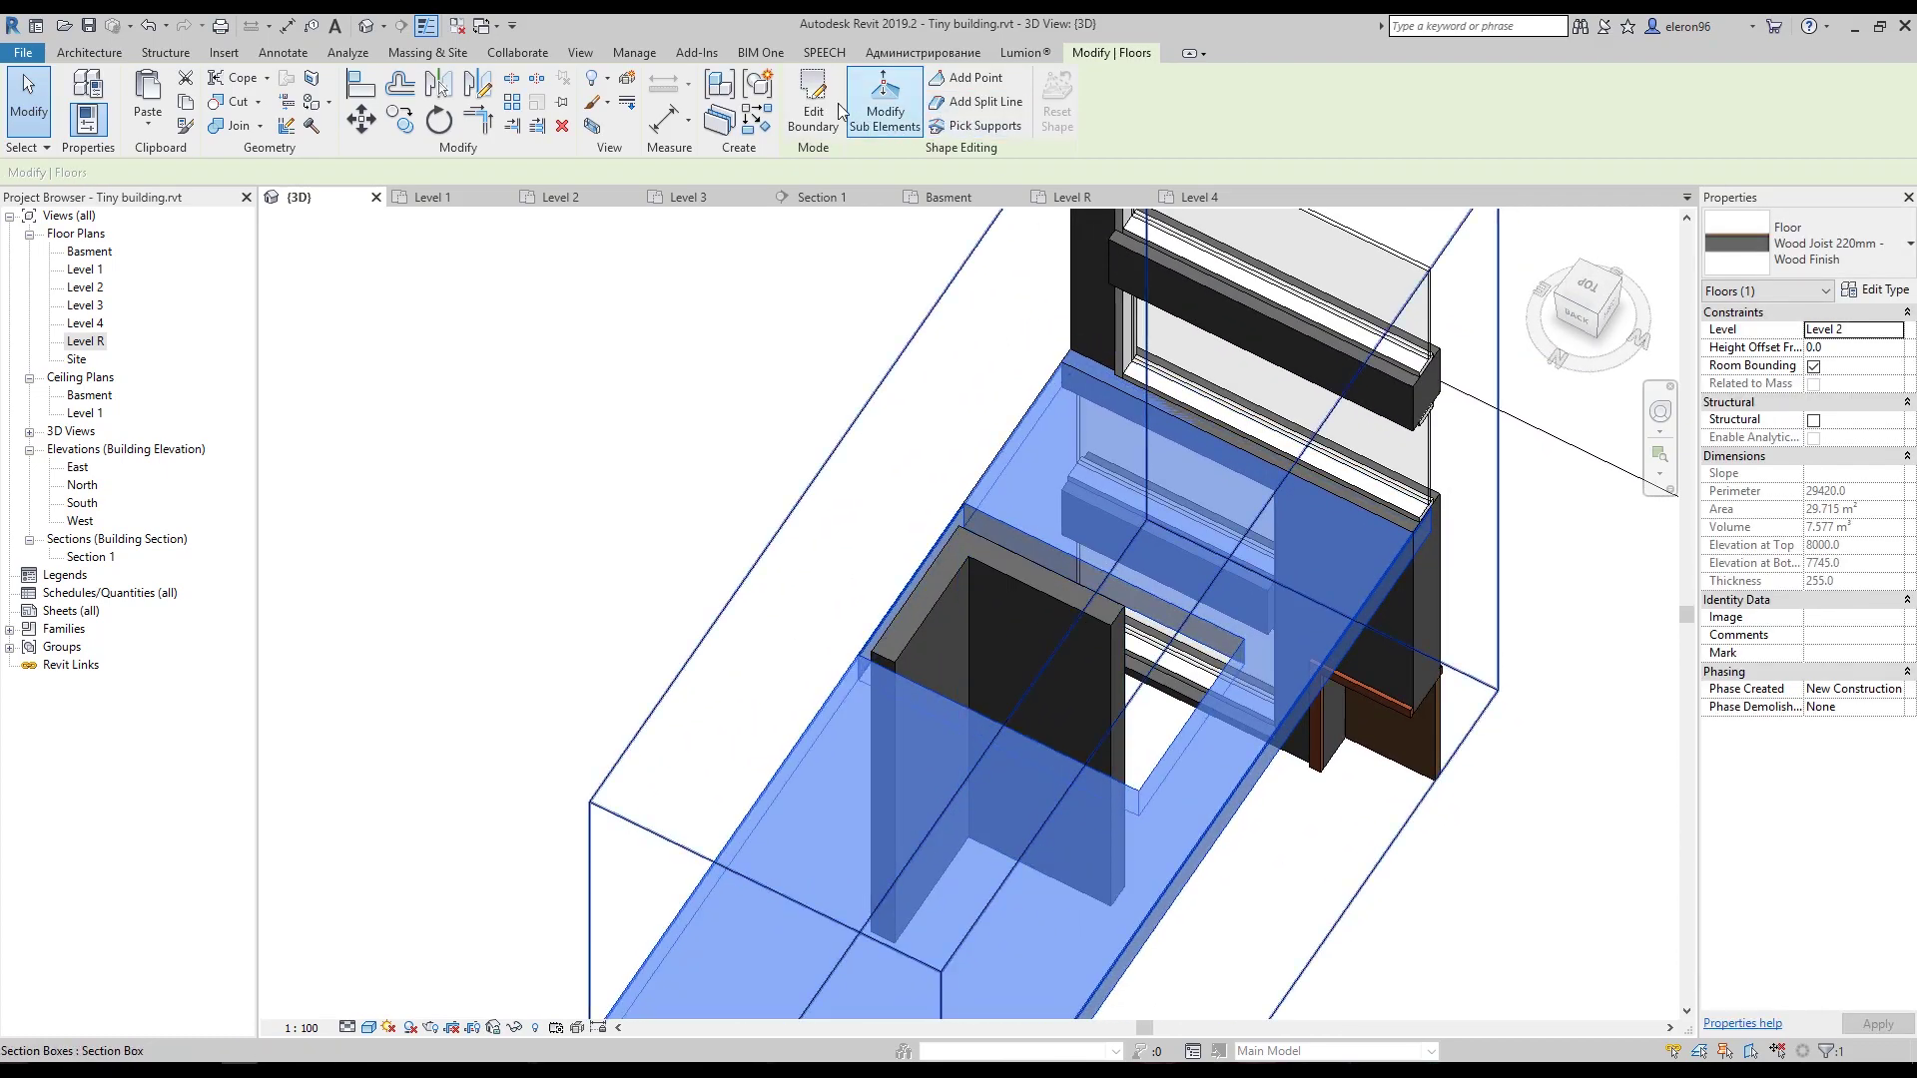
pyautogui.click(813, 104)
pyautogui.scroll(4, 858, 544)
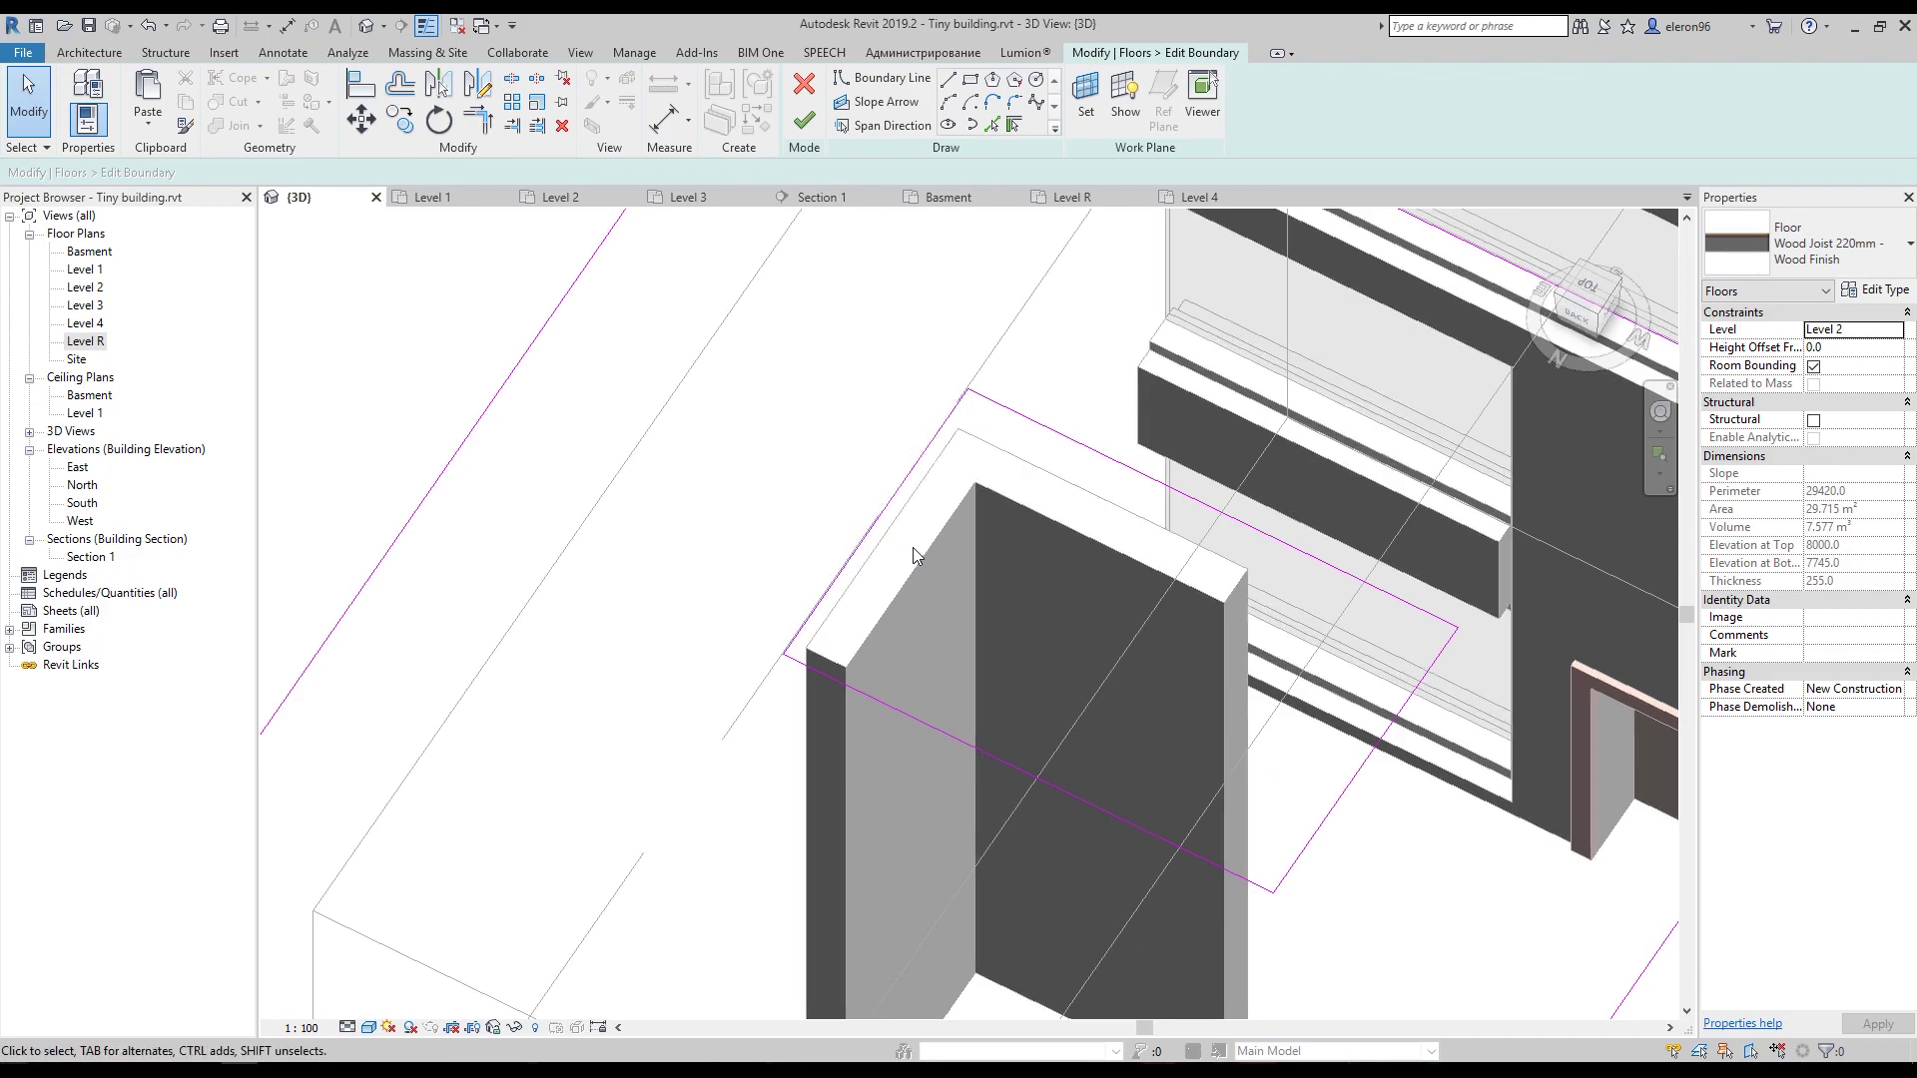
pyautogui.press('a')
pyautogui.press('l')
pyautogui.click(918, 587)
pyautogui.click(881, 527)
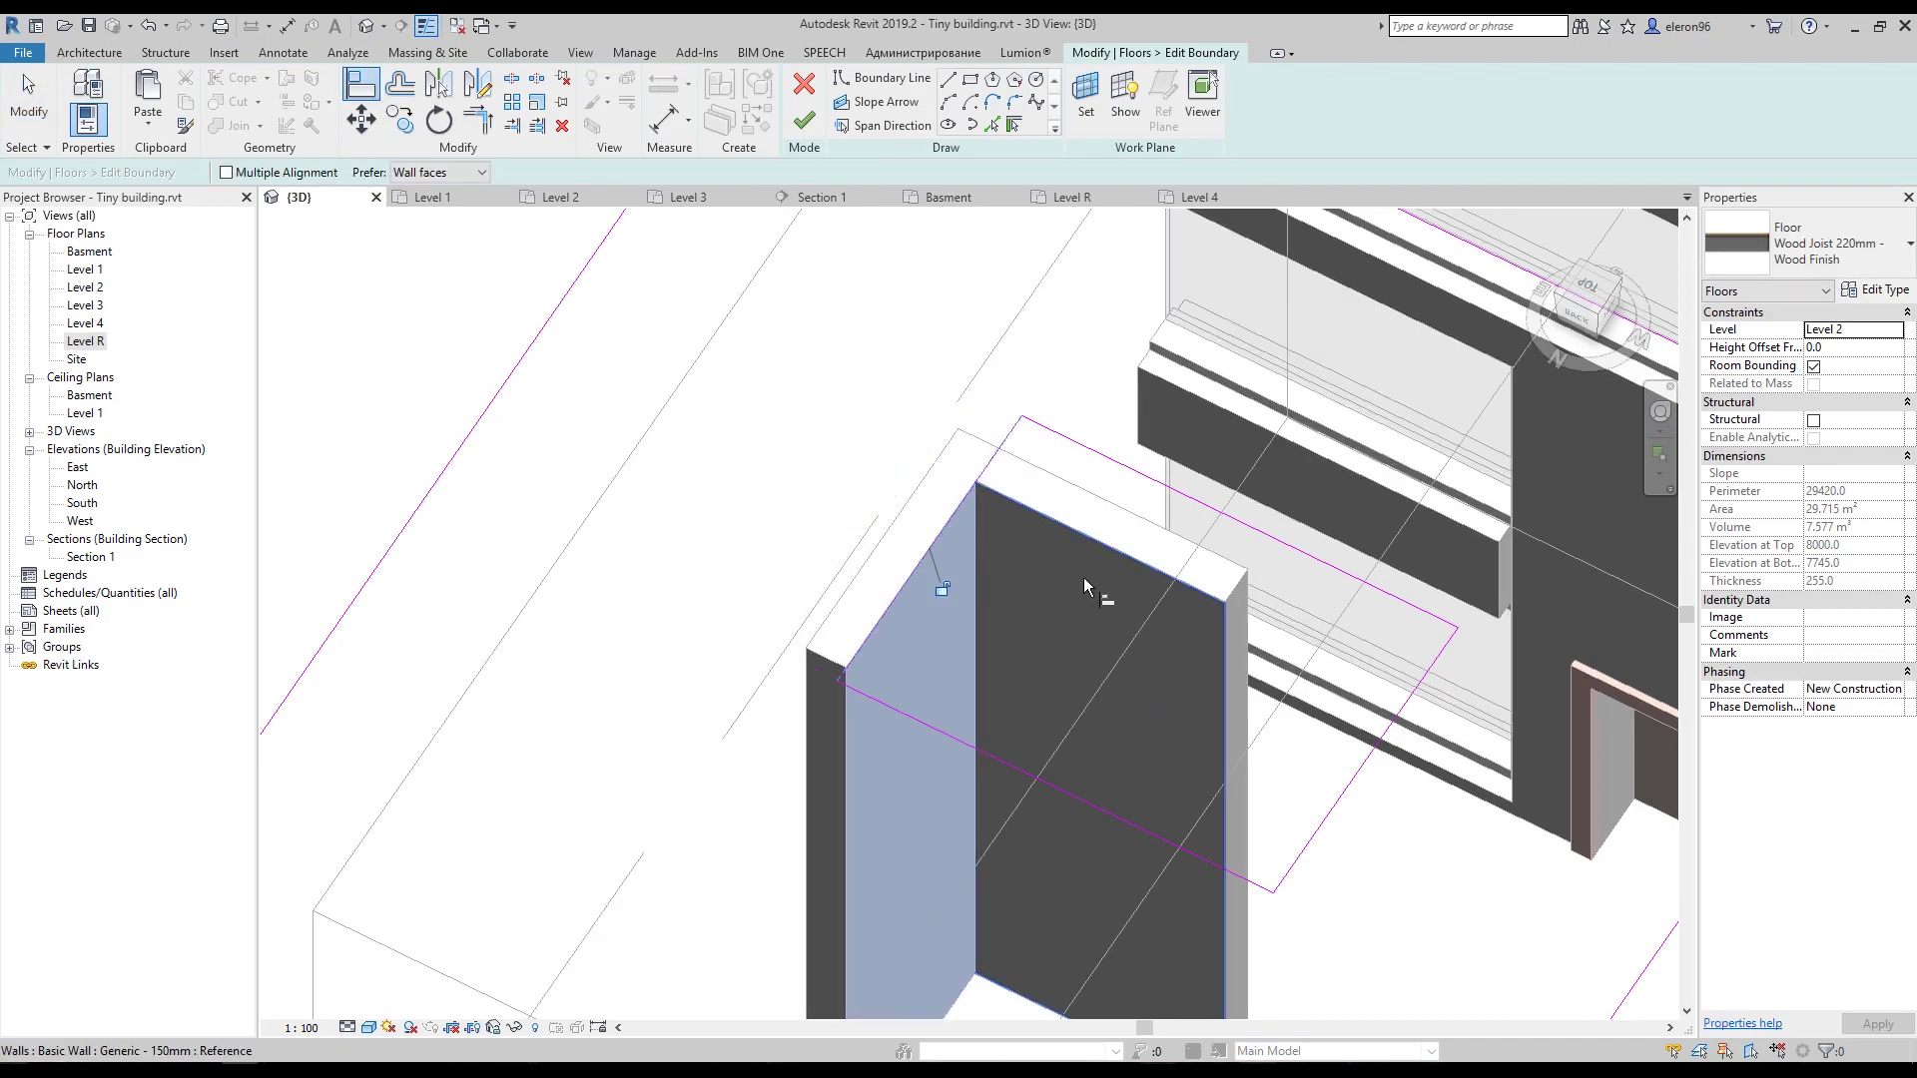
# Align the opening's adjacent edge with the other shaft wall's inner face and finish the Level 2 floor without attaching walls.
pyautogui.click(1084, 579)
pyautogui.click(1136, 473)
pyautogui.moveTo(1429, 642); pyautogui.dragTo(1304, 475, button='middle')
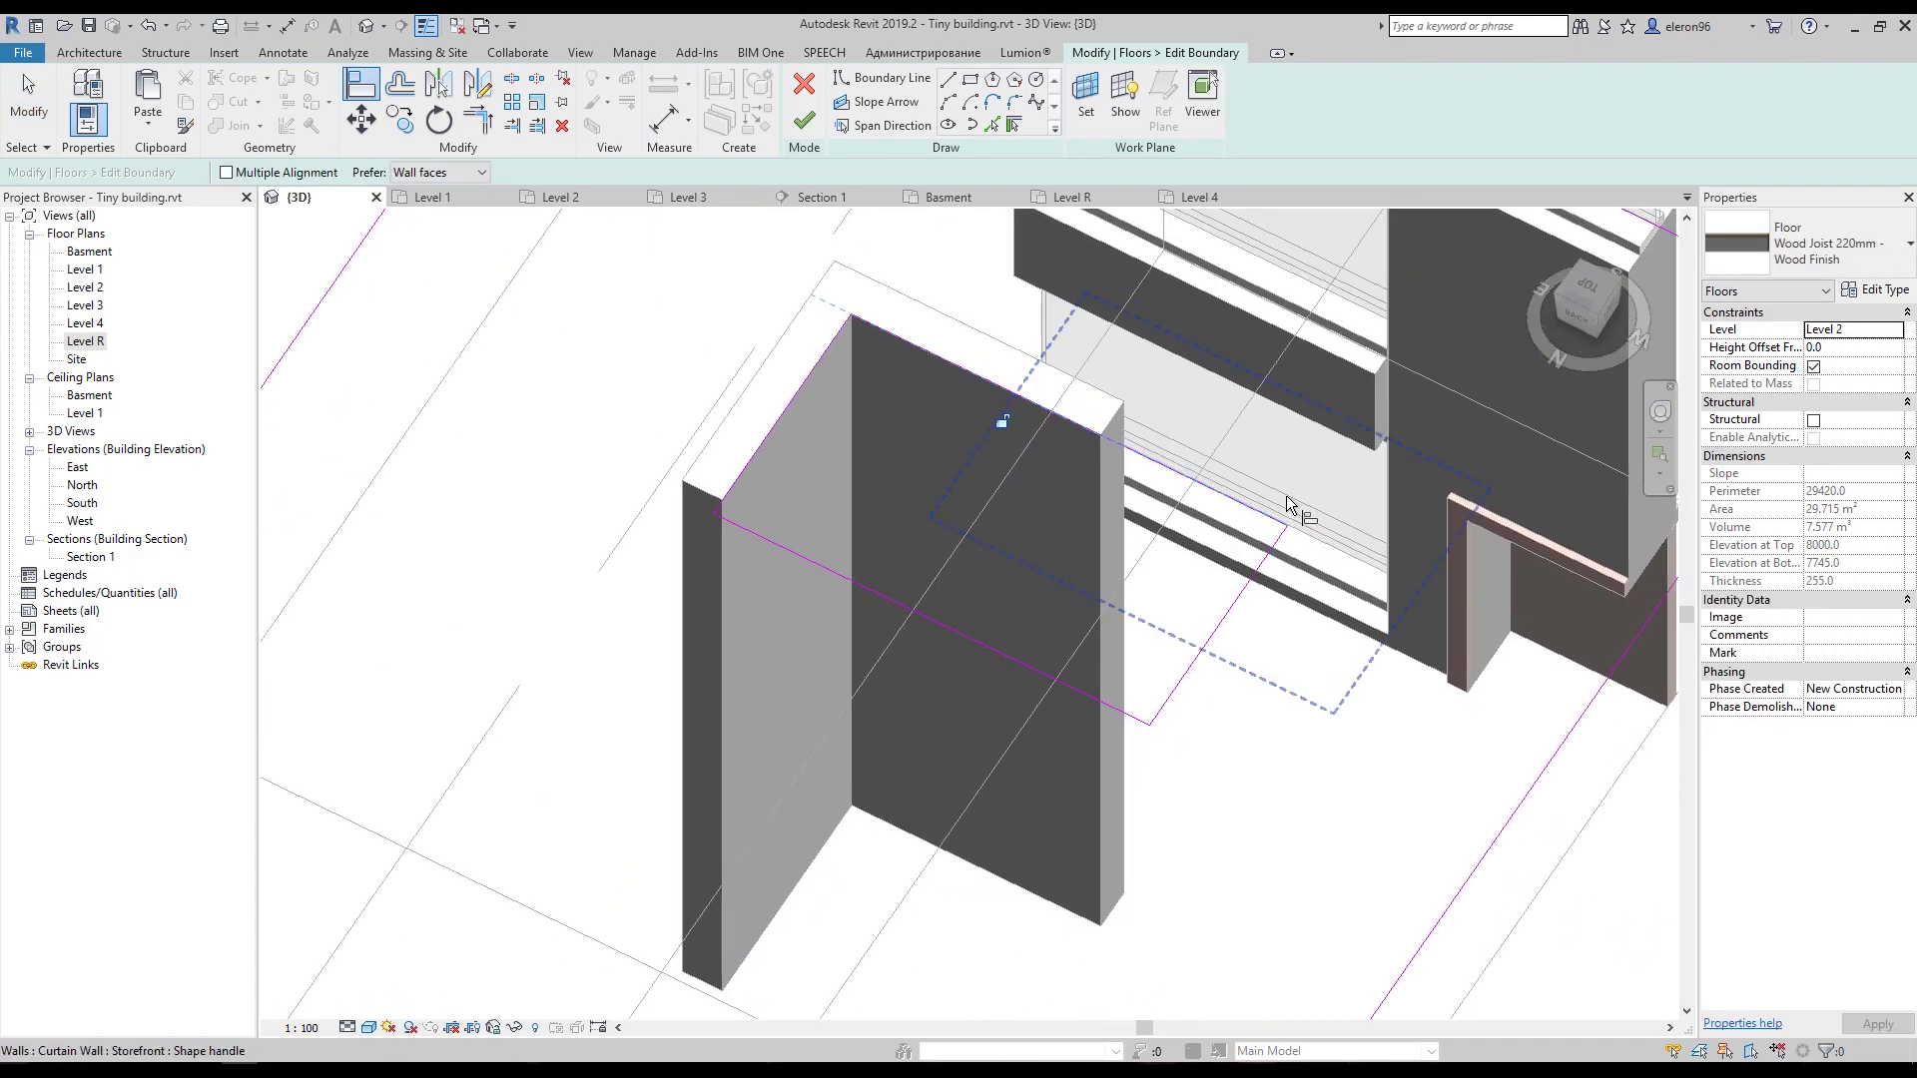
pyautogui.press('Escape')
pyautogui.press('Escape')
pyautogui.click(803, 120)
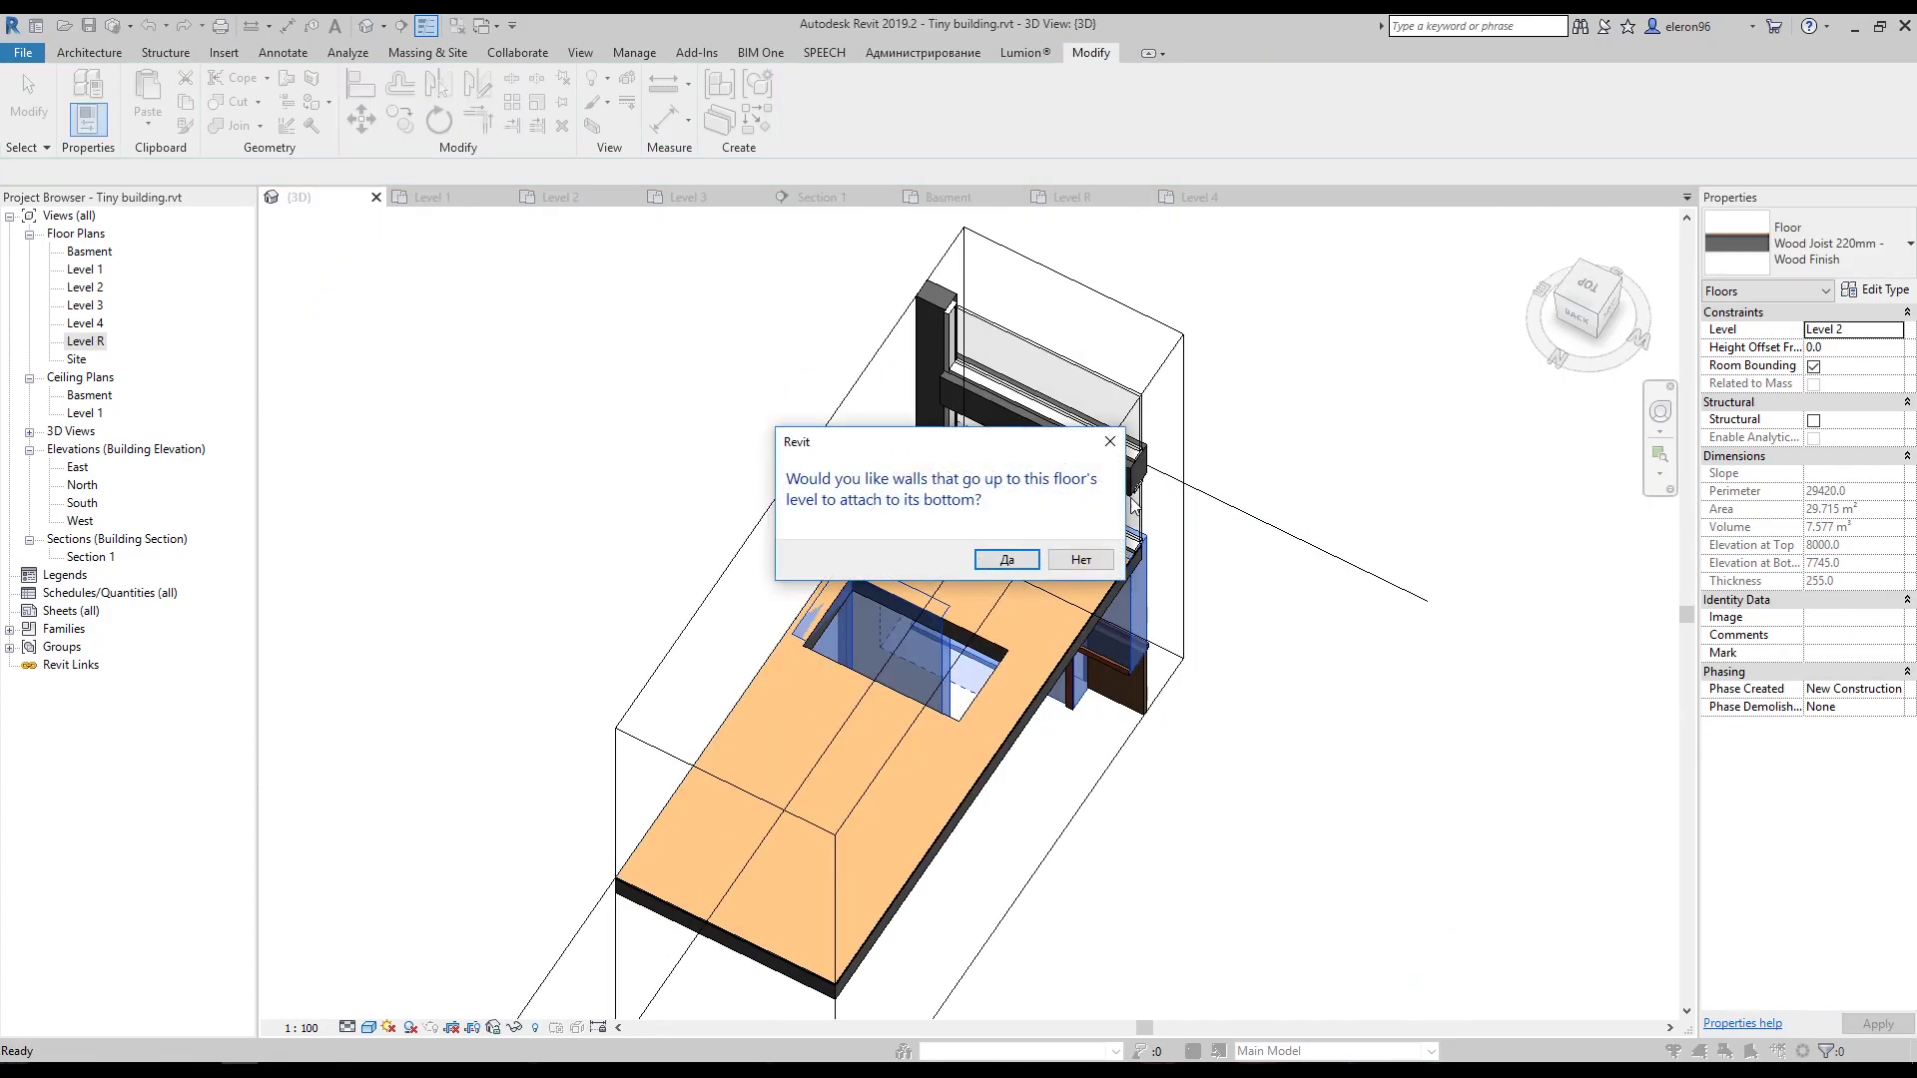
pyautogui.click(1093, 560)
# Extend the section box downward past the Level 1 floor to expose the shaft opening and basement walls.
pyautogui.scroll(3, 852, 716)
pyautogui.click(1398, 696)
pyautogui.scroll(-2, 1398, 696)
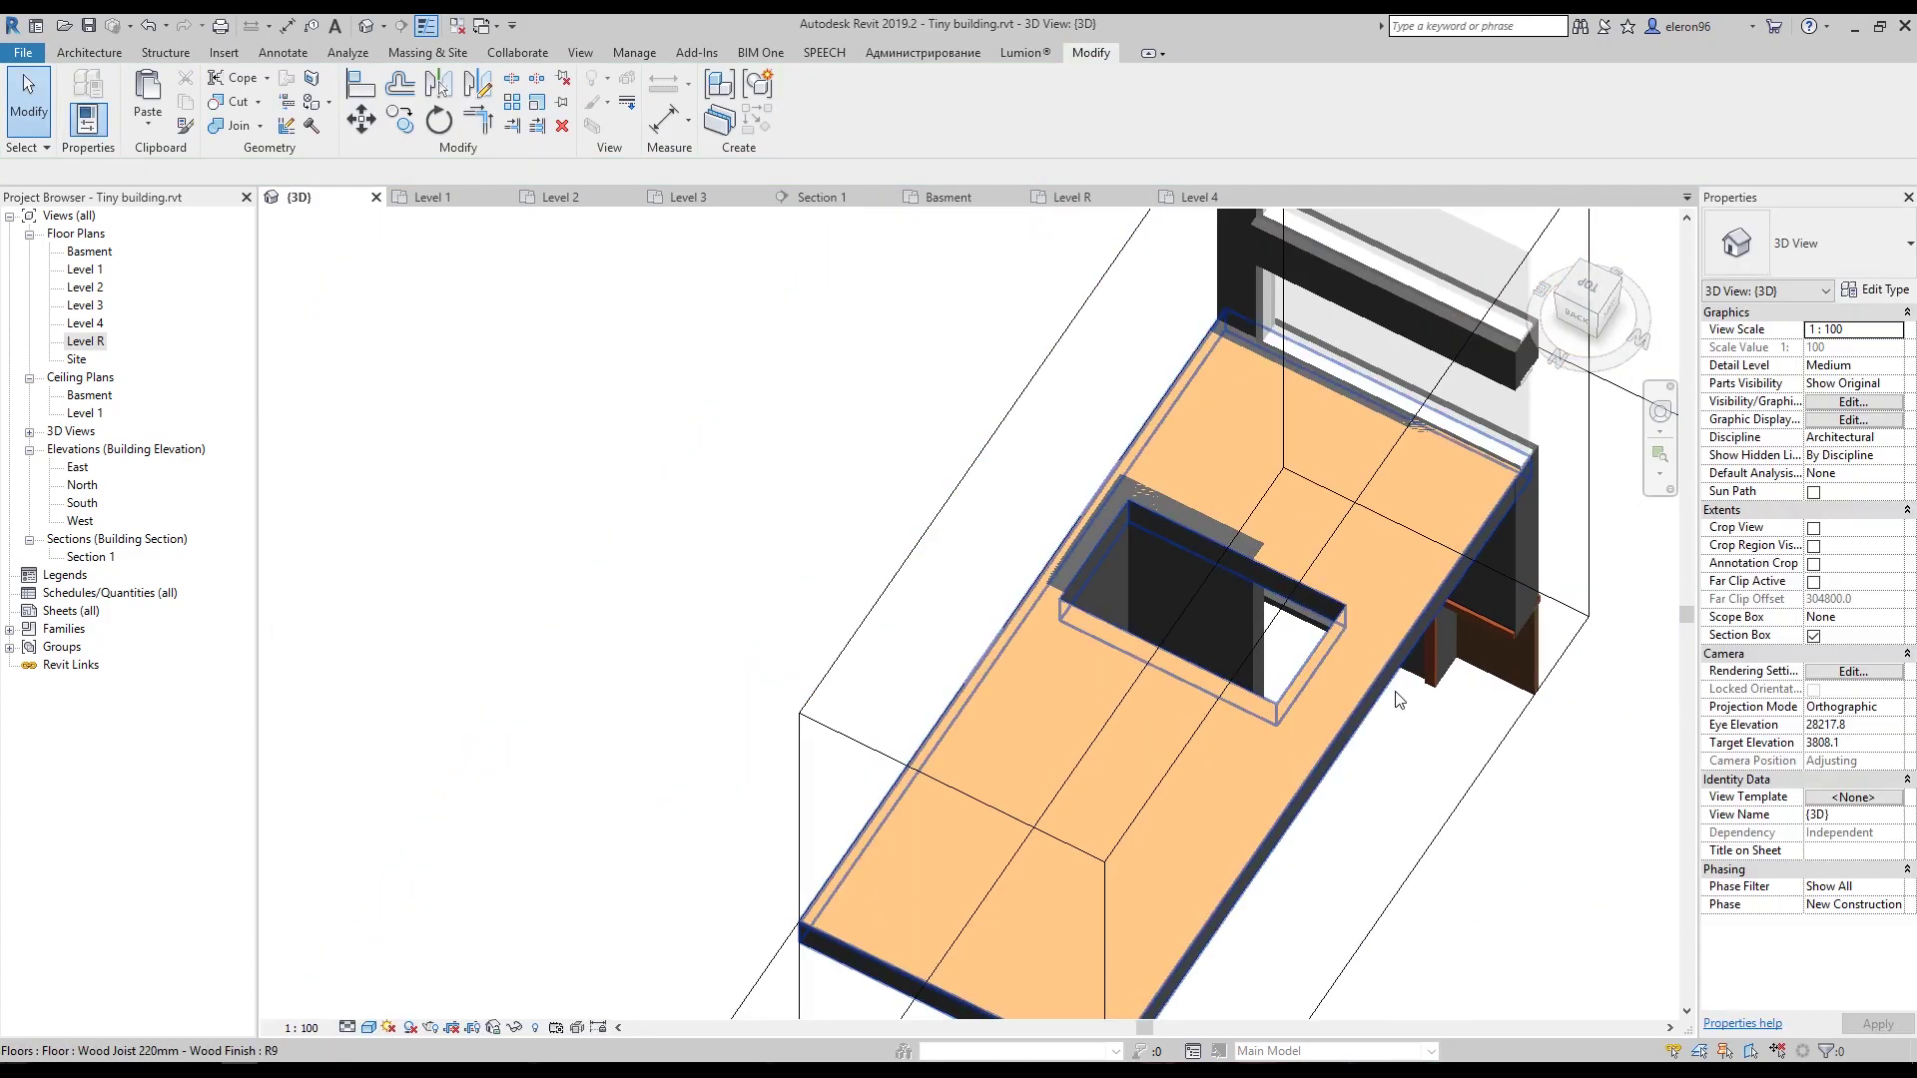
pyautogui.keyDown('shift'); pyautogui.moveTo(1399, 695); pyautogui.dragTo(1006, 759, button='middle'); pyautogui.keyUp('shift')
pyautogui.click(944, 805)
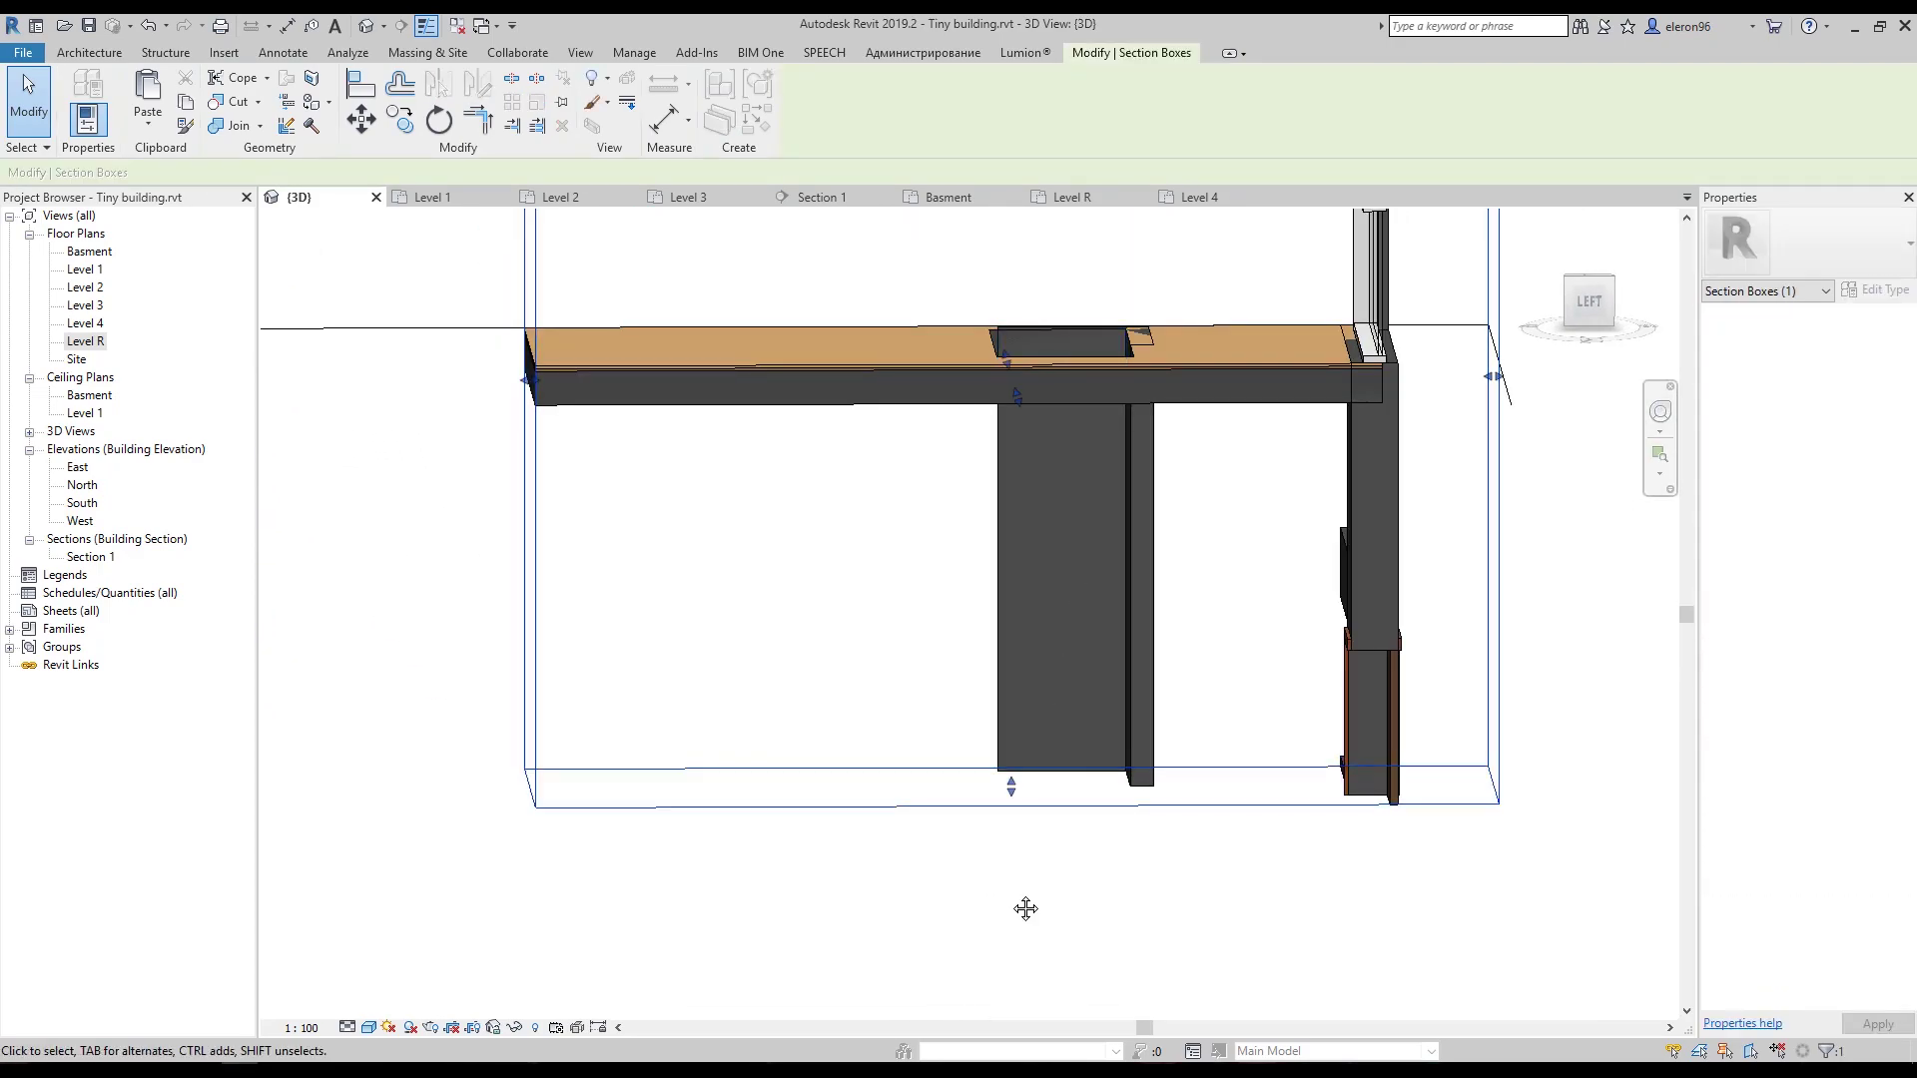
pyautogui.moveTo(1027, 908); pyautogui.dragTo(1018, 633, button='middle')
pyautogui.moveTo(1002, 517); pyautogui.dragTo(1005, 810)
pyautogui.keyDown('shift'); pyautogui.moveTo(1061, 851); pyautogui.dragTo(1141, 635, button='middle'); pyautogui.keyUp('shift')
pyautogui.moveTo(1012, 744); pyautogui.dragTo(1013, 954)
pyautogui.keyDown('shift'); pyautogui.moveTo(1066, 656); pyautogui.dragTo(976, 650, button='middle'); pyautogui.keyUp('shift')
pyautogui.scroll(2, 1039, 424)
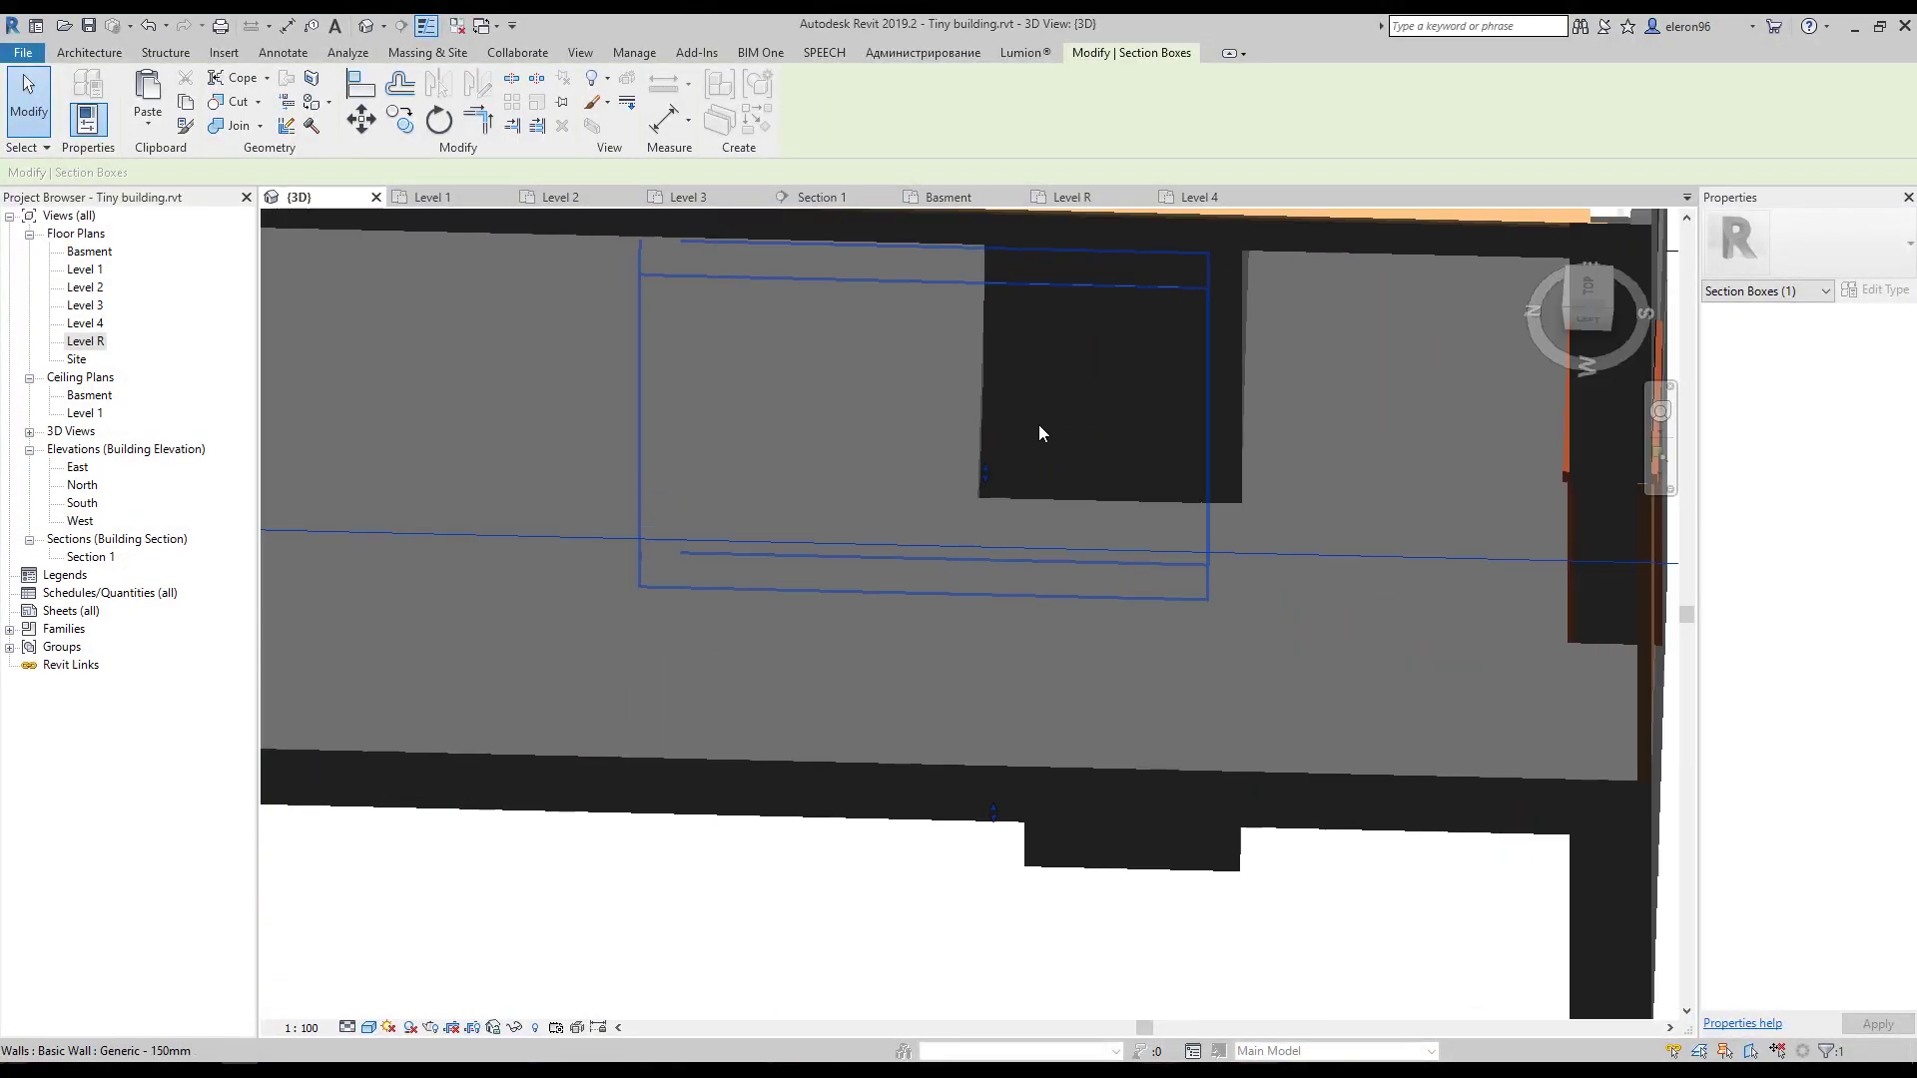
# Edit the Level 1 Generic Floor - 400mm boundary, aligning the shaft opening with the wall faces, and finish the sketch.
pyautogui.click(1110, 674)
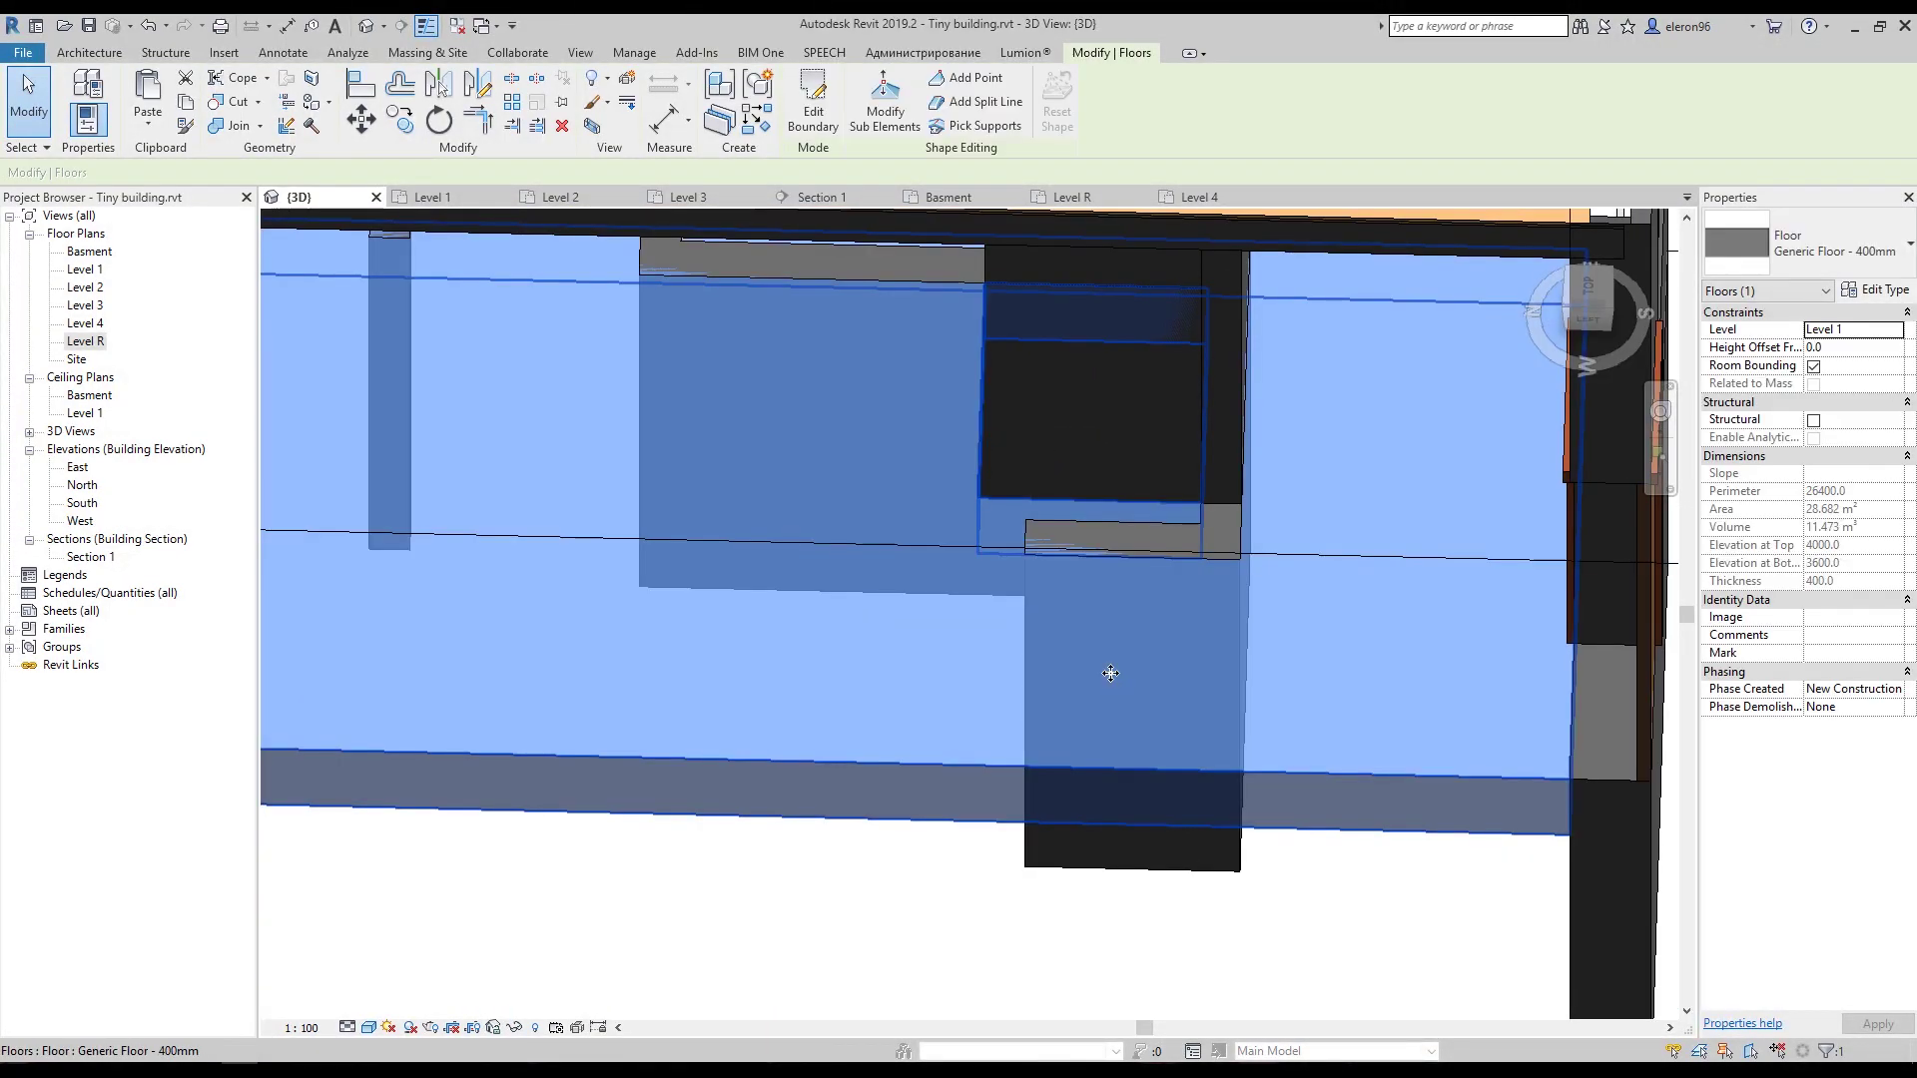
pyautogui.click(813, 110)
pyautogui.press('l')
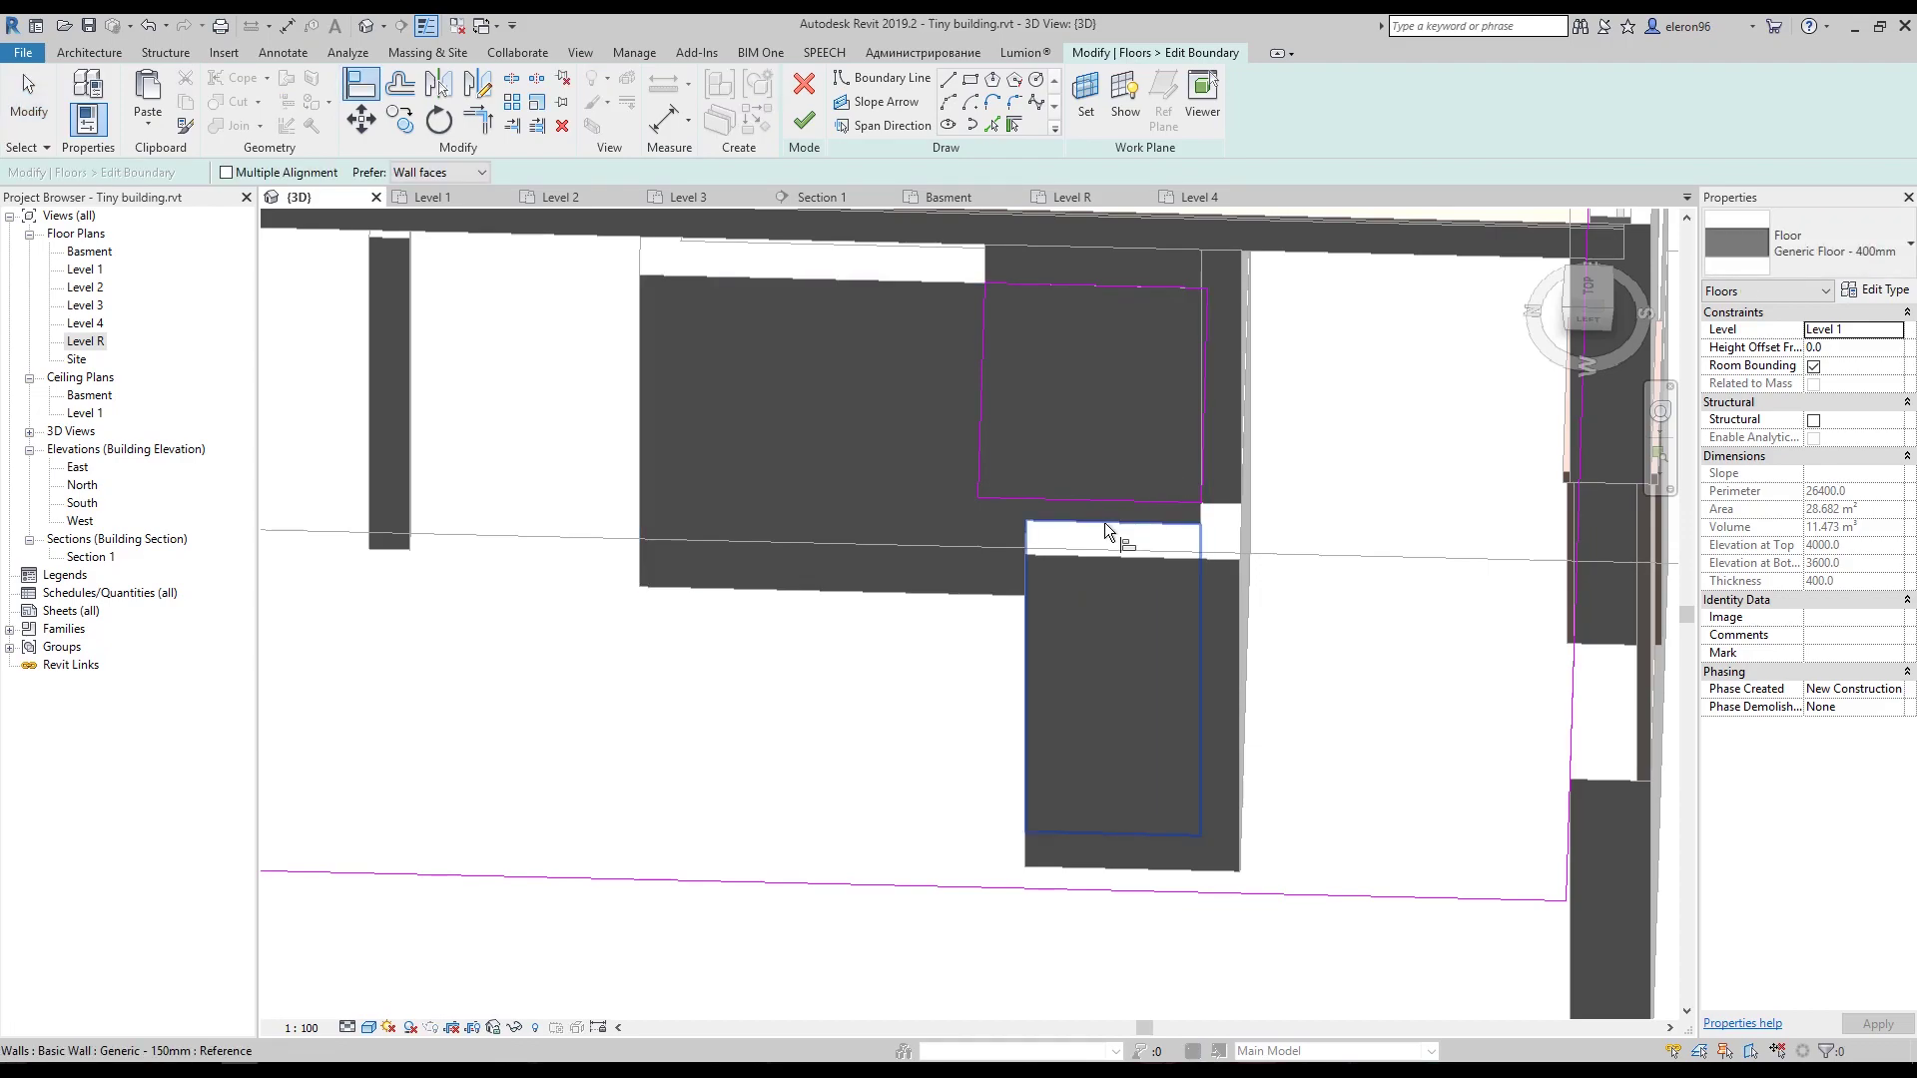
pyautogui.scroll(-2, 1106, 511)
pyautogui.moveTo(1099, 529)
pyautogui.keyDown('shift'); pyautogui.mouseDown(button='middle')
pyautogui.moveTo(1105, 601)
pyautogui.moveTo(931, 514)
pyautogui.moveTo(1028, 500)
pyautogui.moveTo(859, 544)
pyautogui.mouseUp(button='middle'); pyautogui.keyUp('shift')
pyautogui.click(931, 513)
pyautogui.click(803, 120)
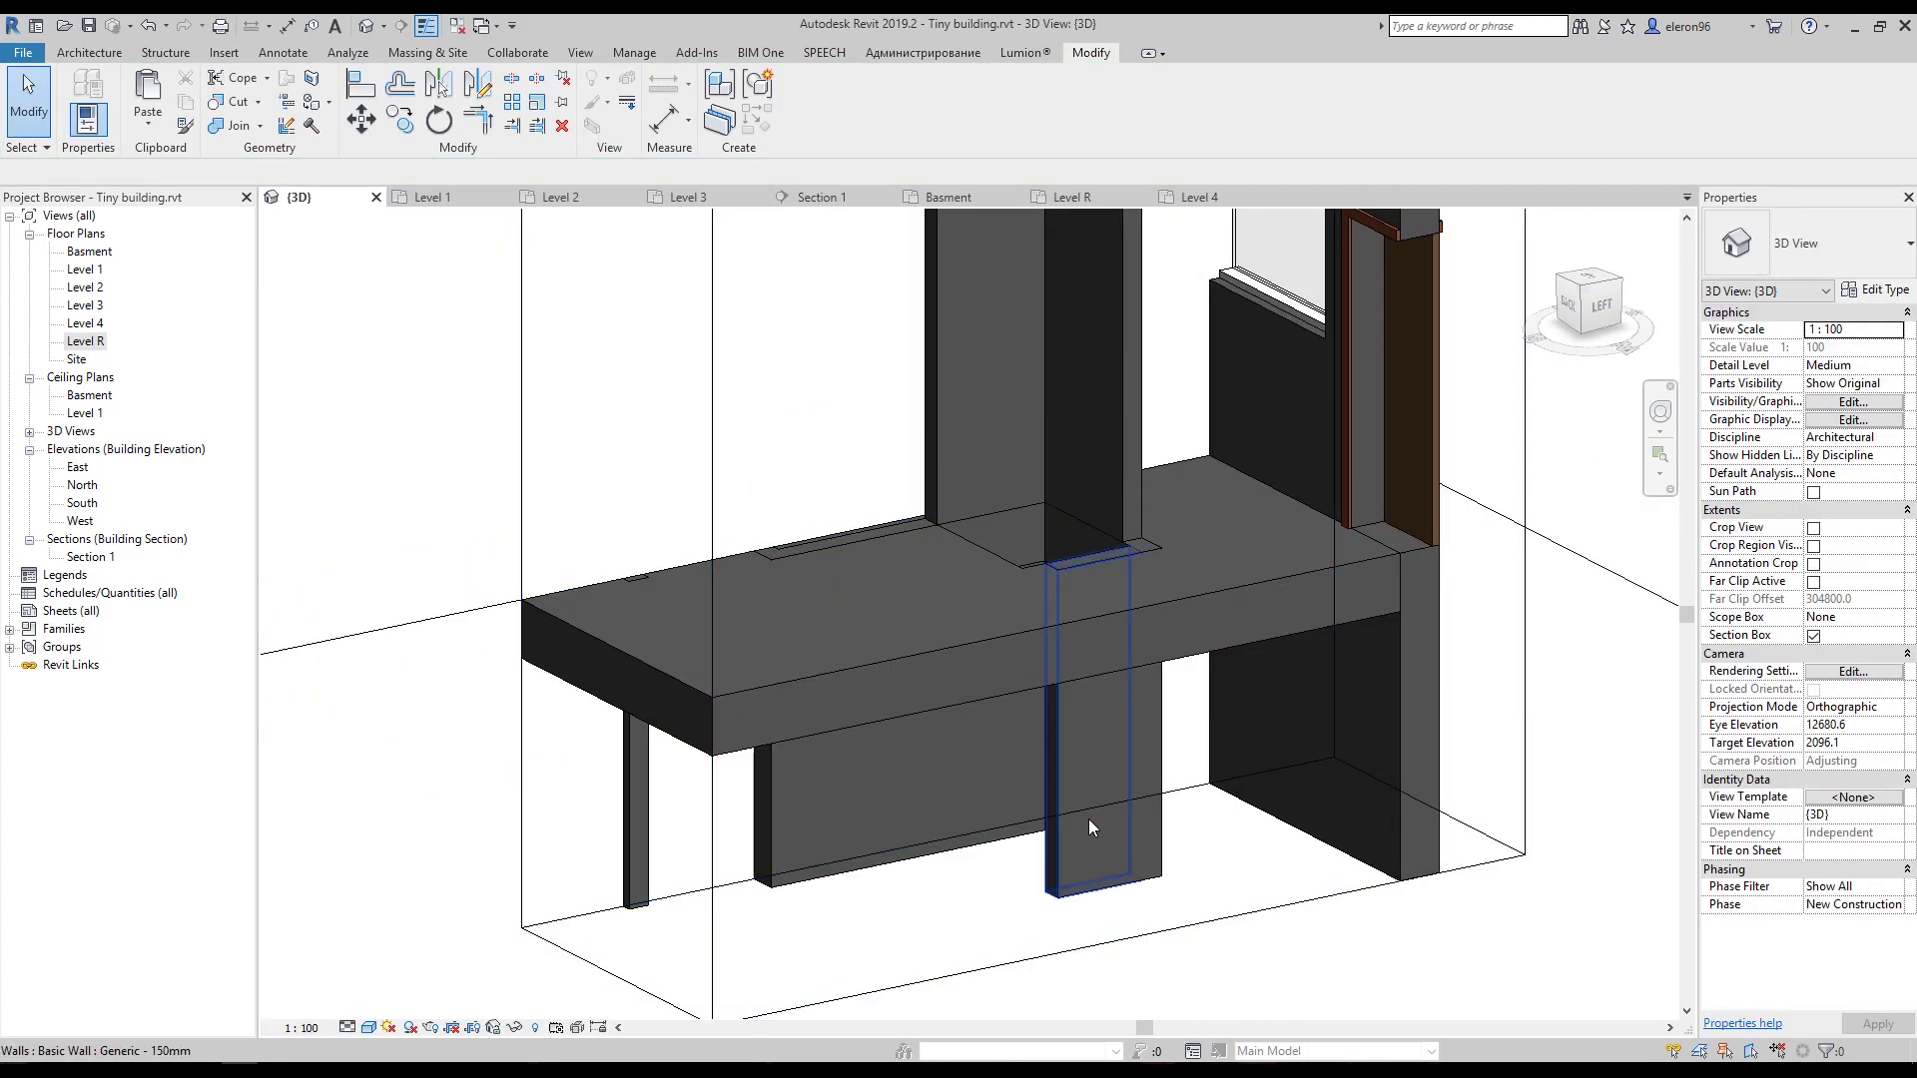
# Align the free end of the shaft wall above Level 1 with the edge of the floor opening.
pyautogui.scroll(-3, 1089, 818)
pyautogui.keyDown('shift'); pyautogui.moveTo(1088, 818); pyautogui.dragTo(1298, 849, button='middle'); pyautogui.keyUp('shift')
pyautogui.scroll(2, 970, 589)
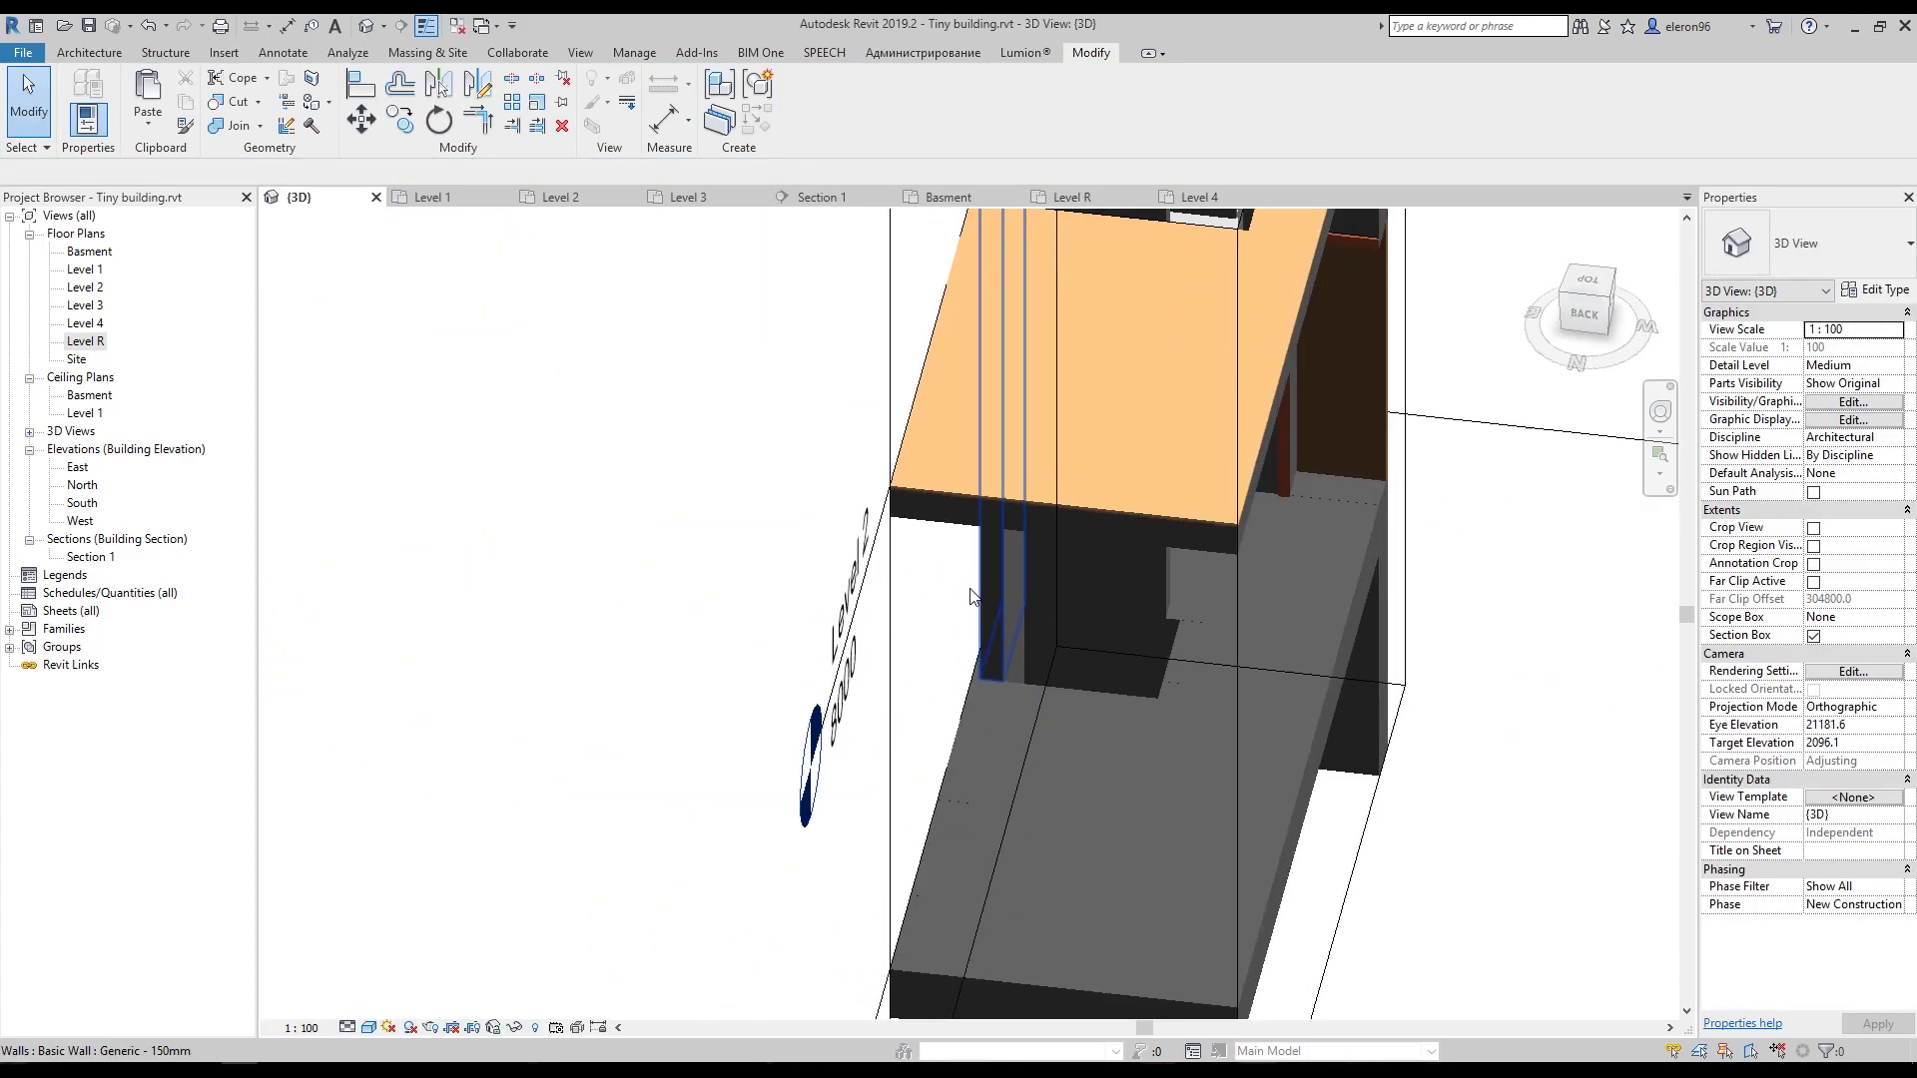
pyautogui.keyDown('shift'); pyautogui.moveTo(1240, 729); pyautogui.dragTo(1102, 667, button='middle'); pyautogui.keyUp('shift')
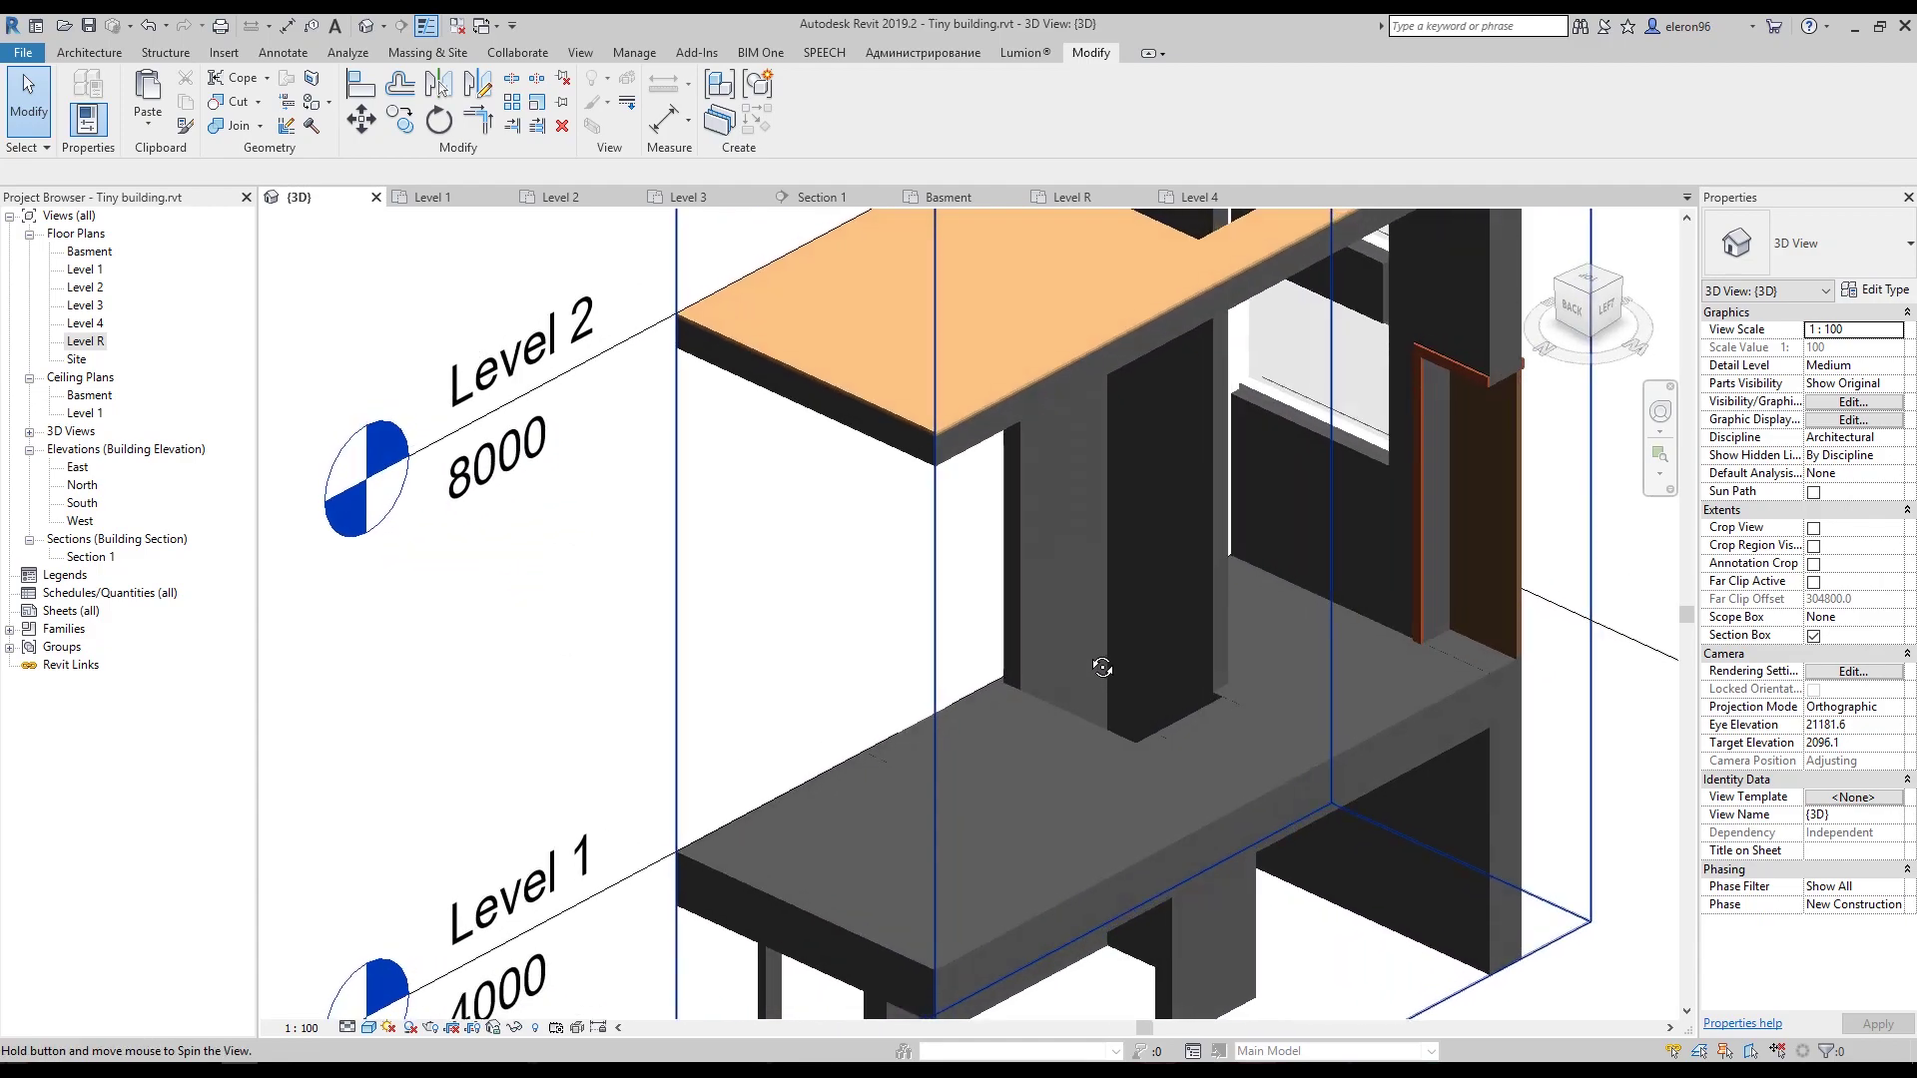
pyautogui.scroll(5, 1250, 668)
pyautogui.press('a')
pyautogui.press('l')
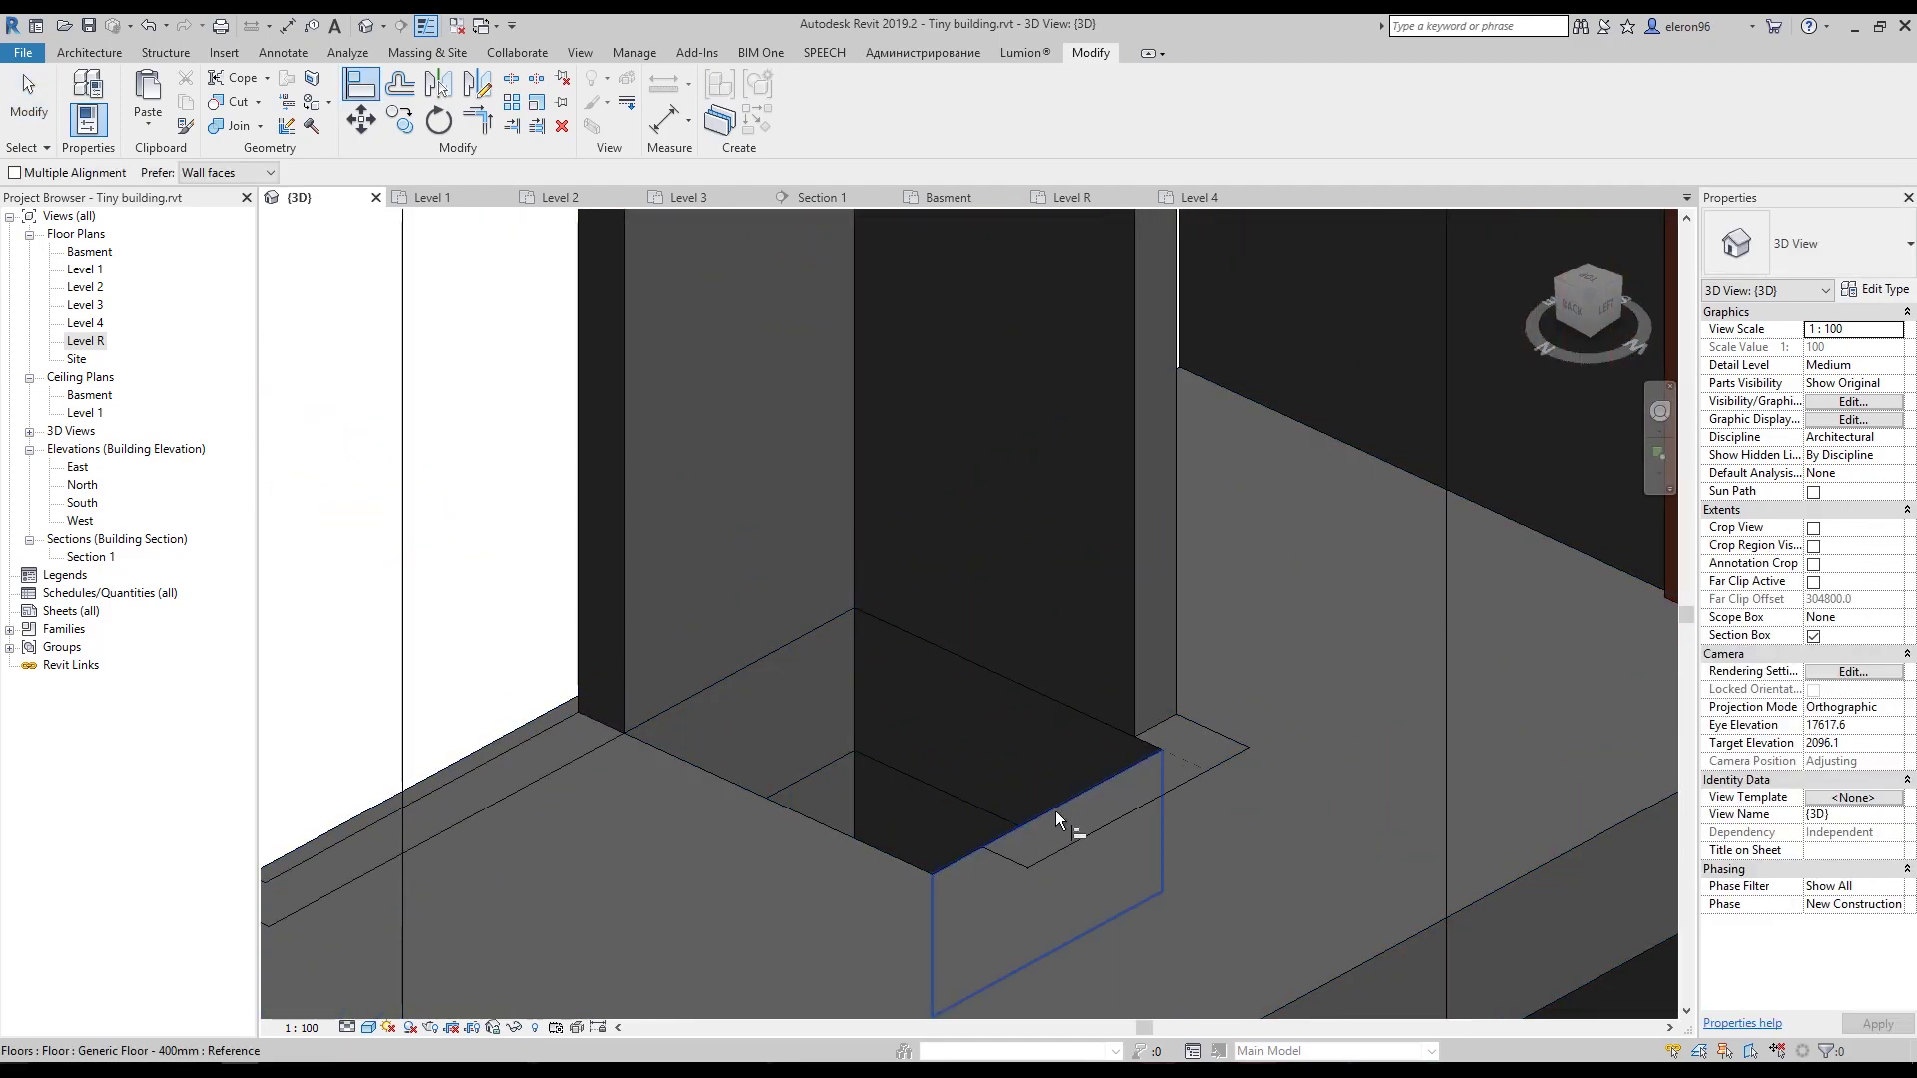
pyautogui.click(1040, 817)
pyautogui.click(1171, 649)
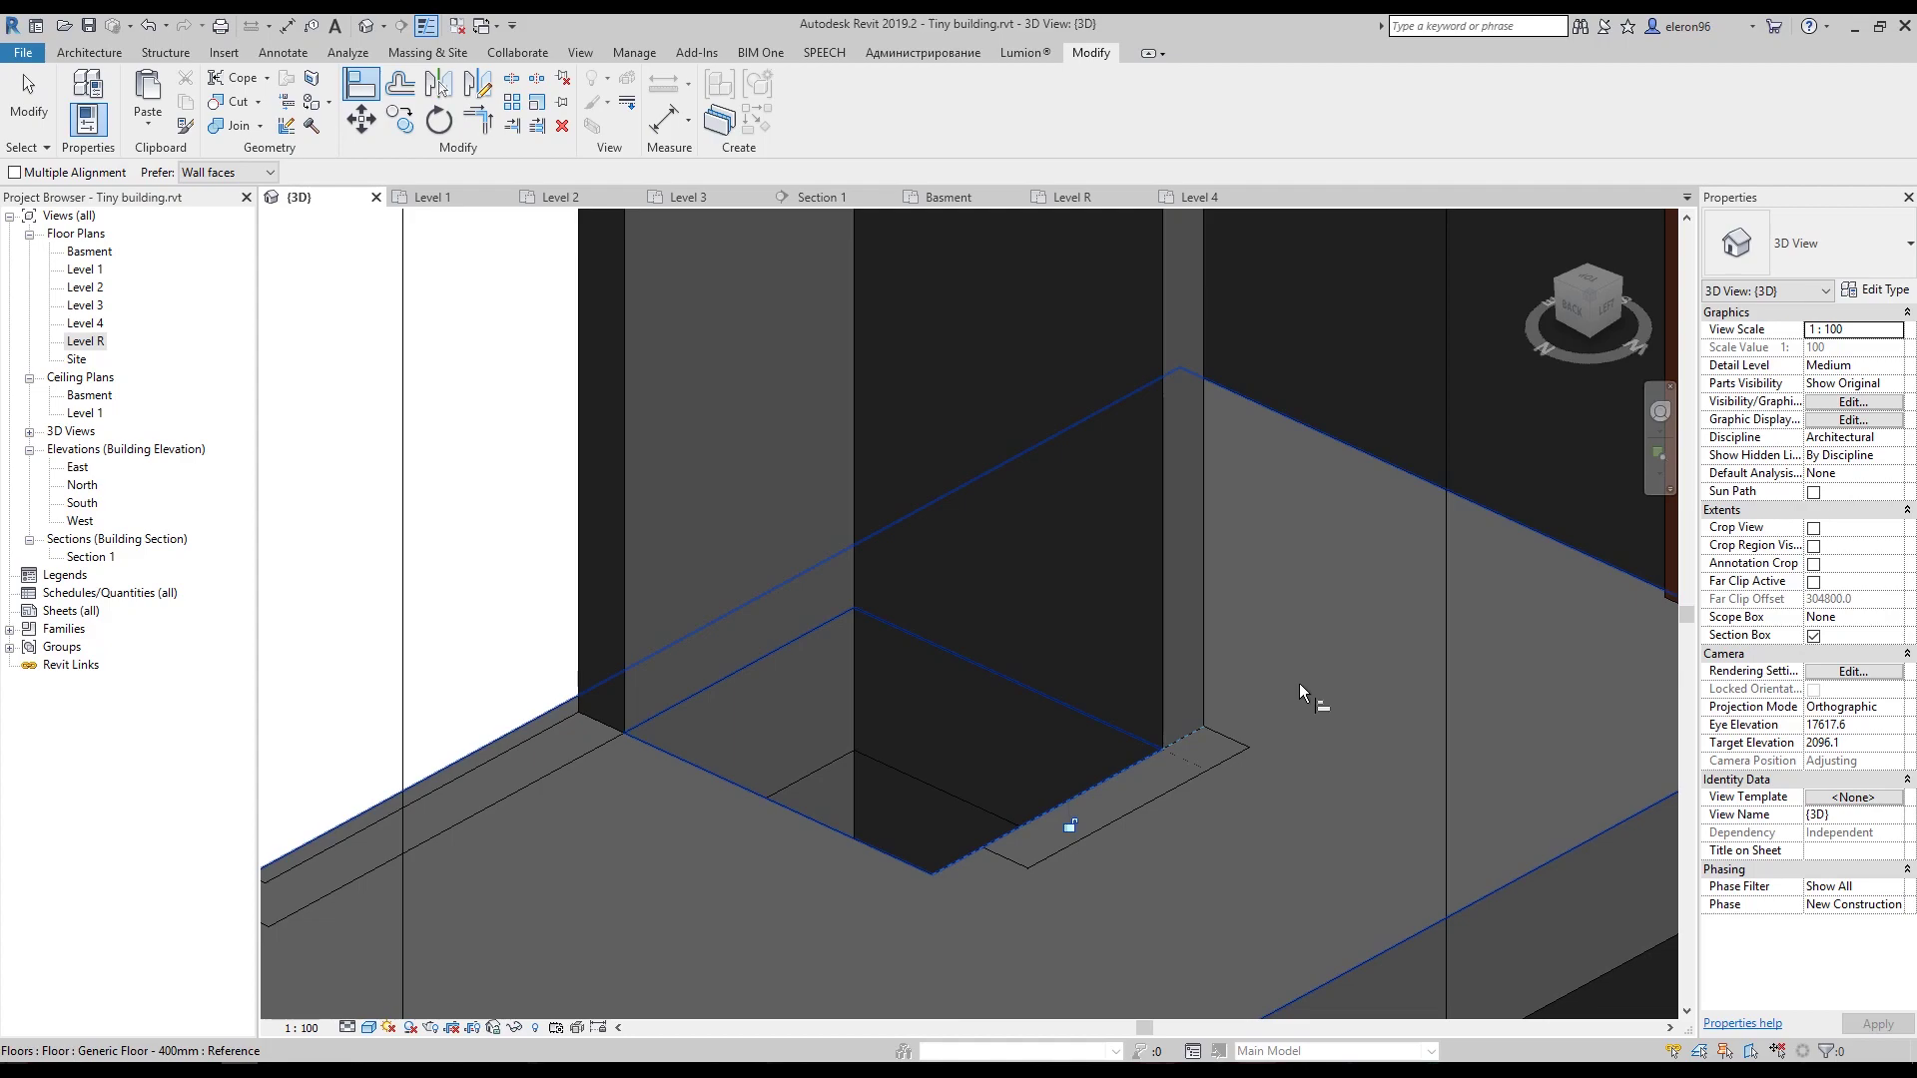
pyautogui.press('Escape')
pyautogui.press('Escape')
# Turn off the 3D view's section box and examine the whole building from the front and left.
pyautogui.scroll(-5, 1284, 697)
pyautogui.keyDown('shift'); pyautogui.moveTo(1272, 681); pyautogui.dragTo(957, 601, button='middle'); pyautogui.keyUp('shift')
pyautogui.scroll(-4, 956, 601)
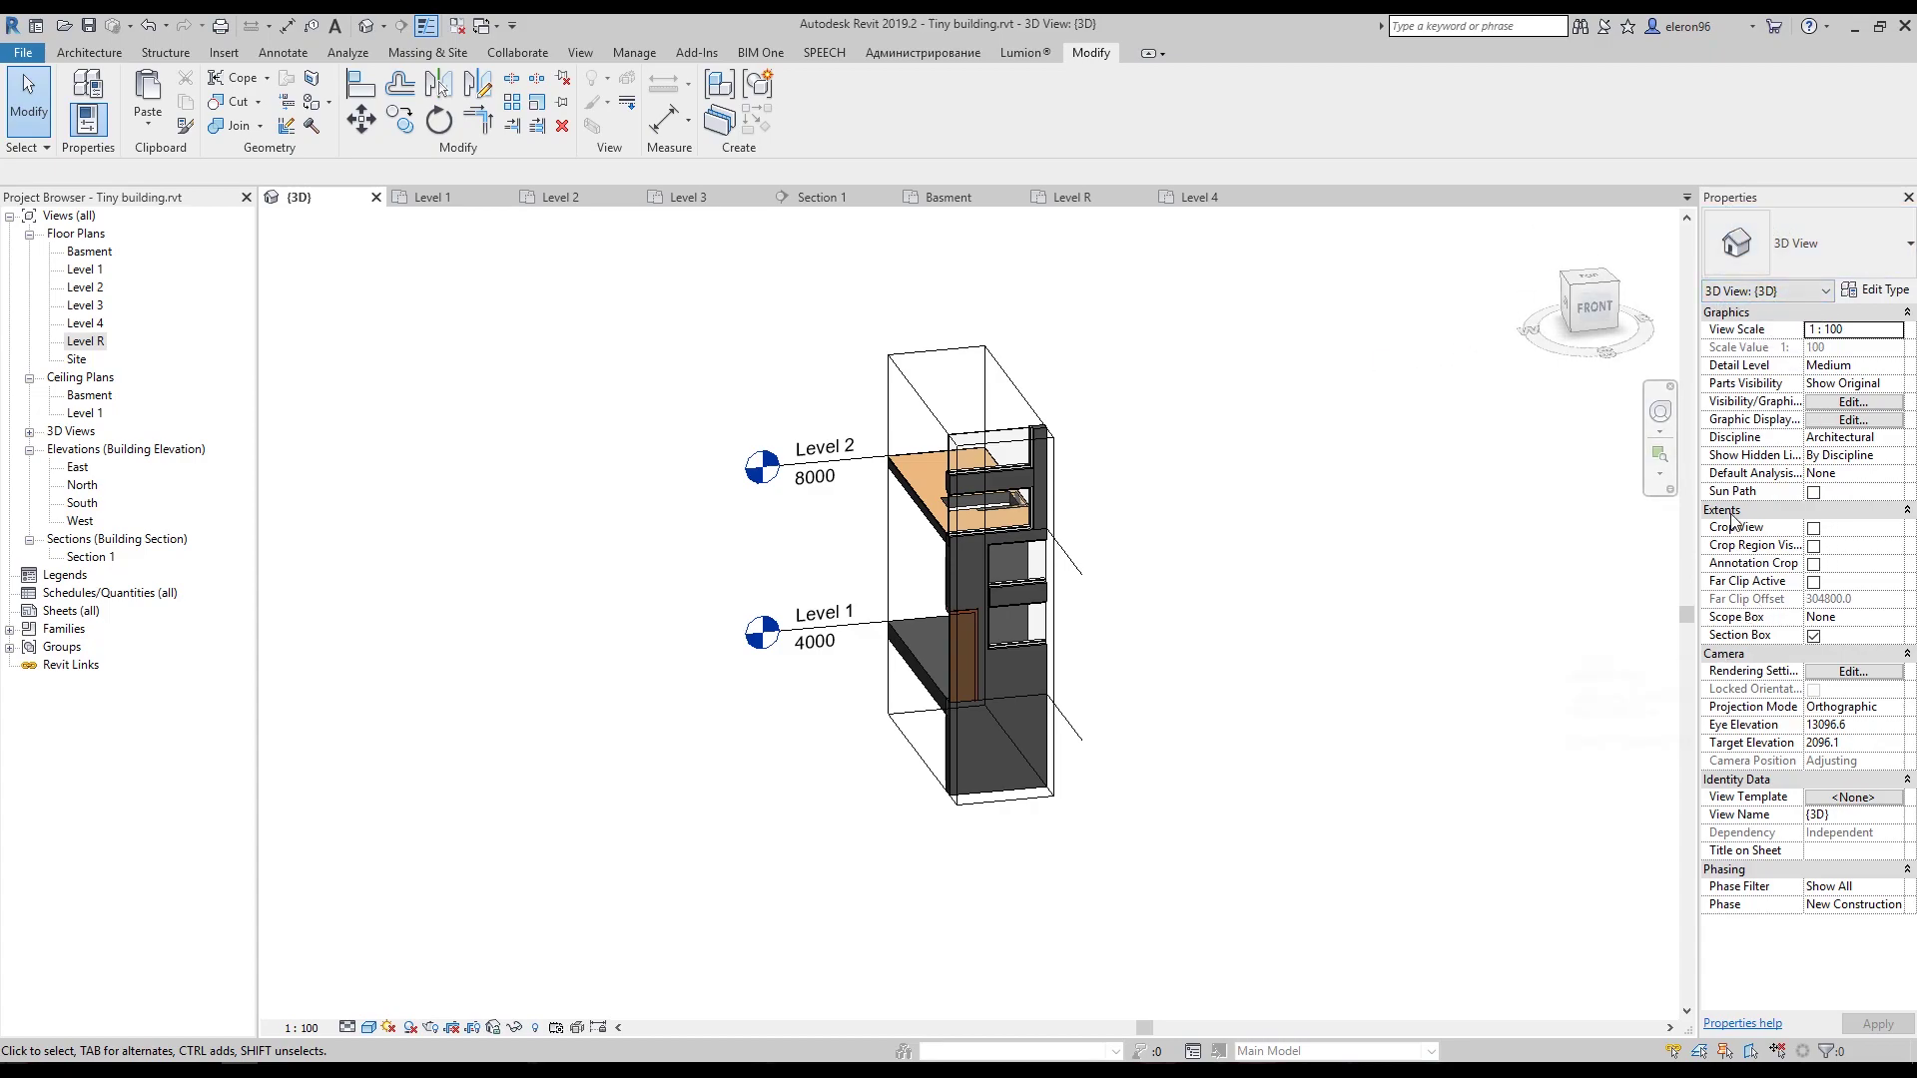
pyautogui.click(1813, 636)
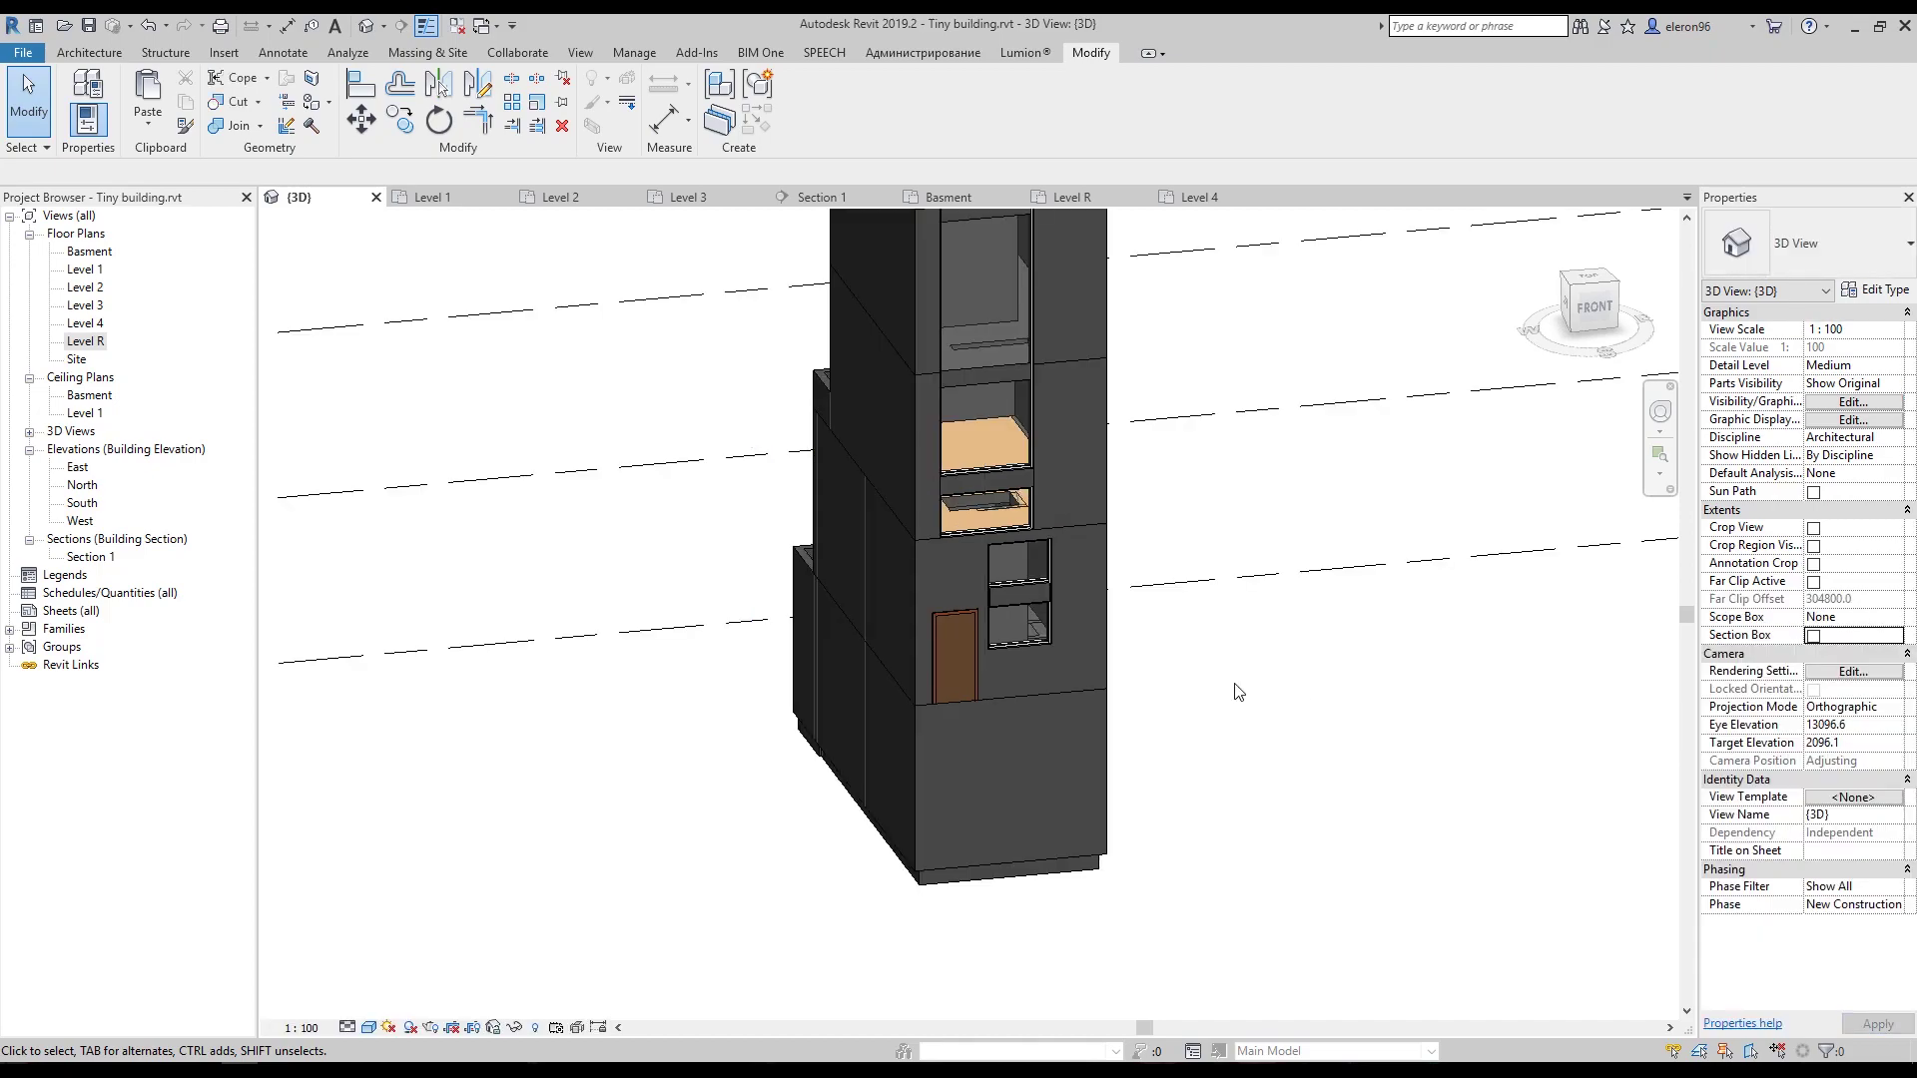
pyautogui.scroll(-5, 1238, 692)
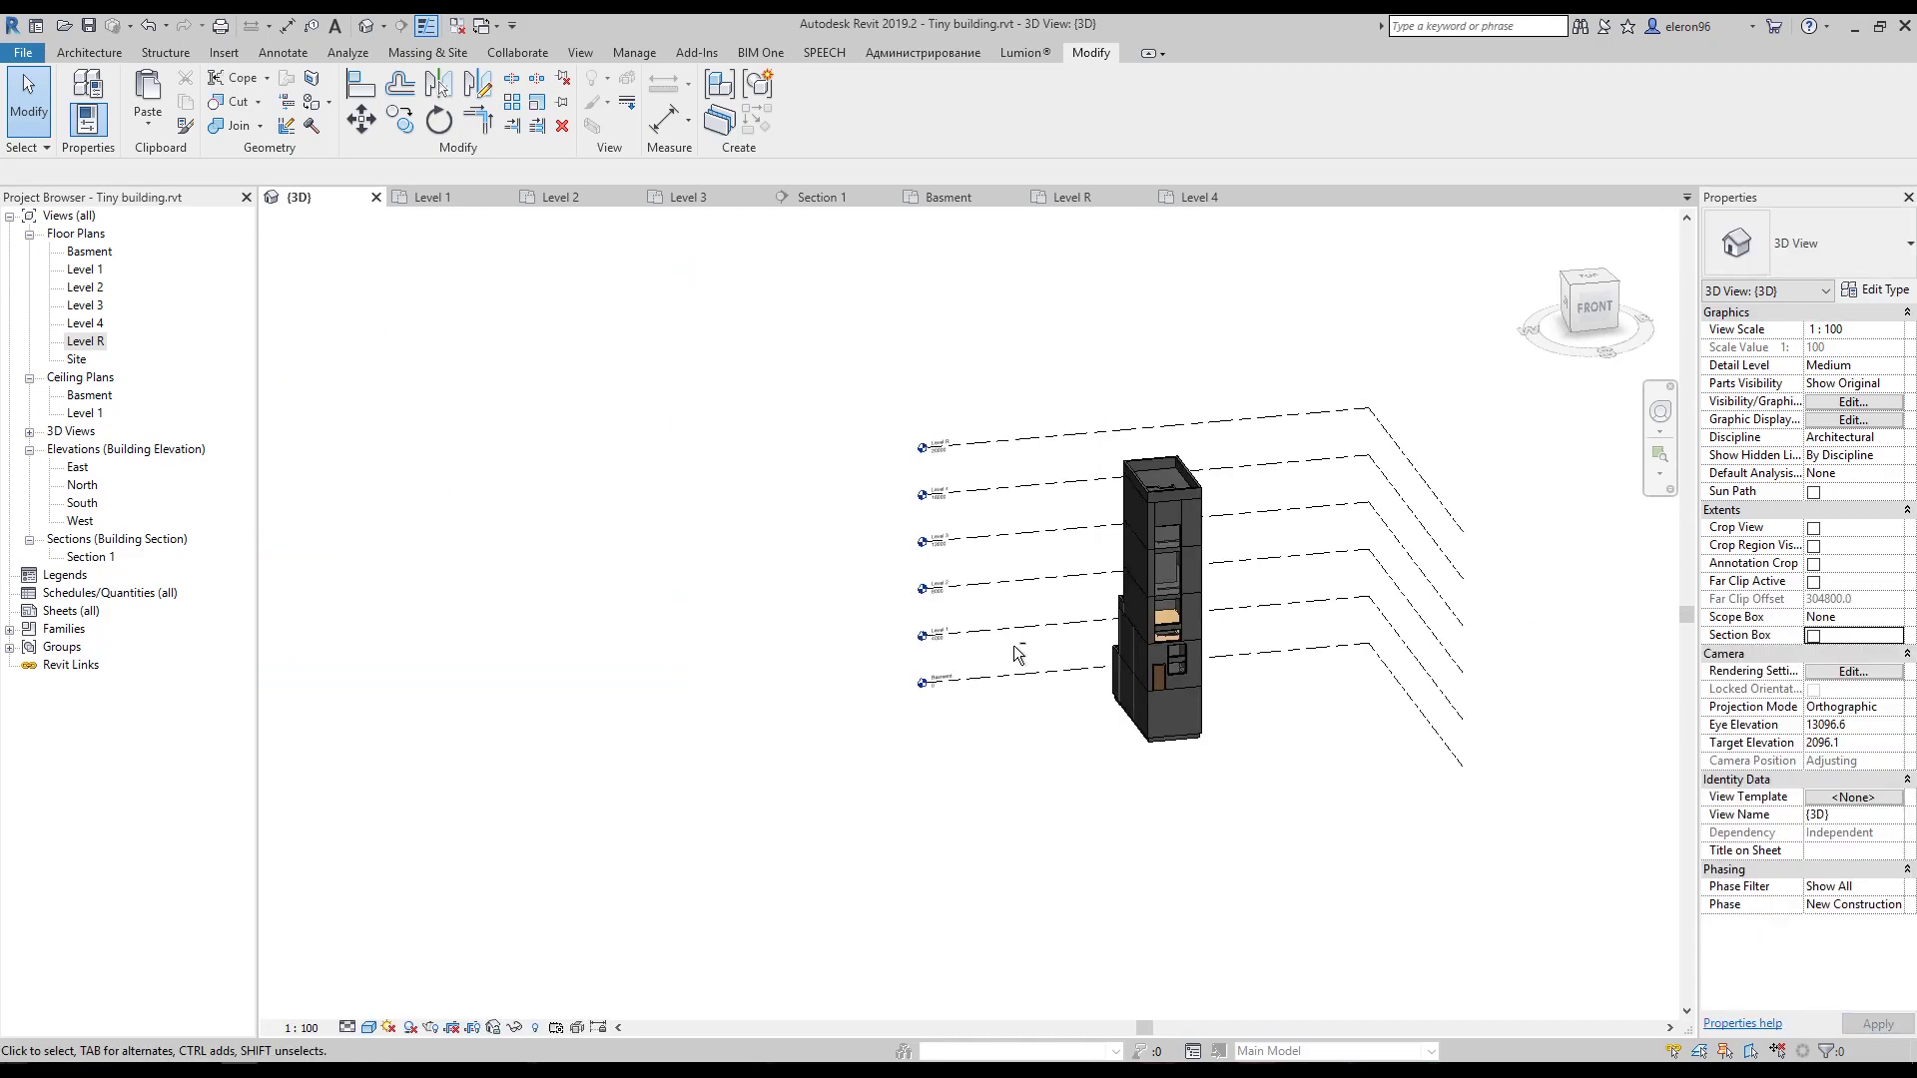
pyautogui.keyDown('shift'); pyautogui.moveTo(1029, 740); pyautogui.dragTo(1288, 764, button='middle'); pyautogui.keyUp('shift')
pyautogui.scroll(4, 1118, 681)
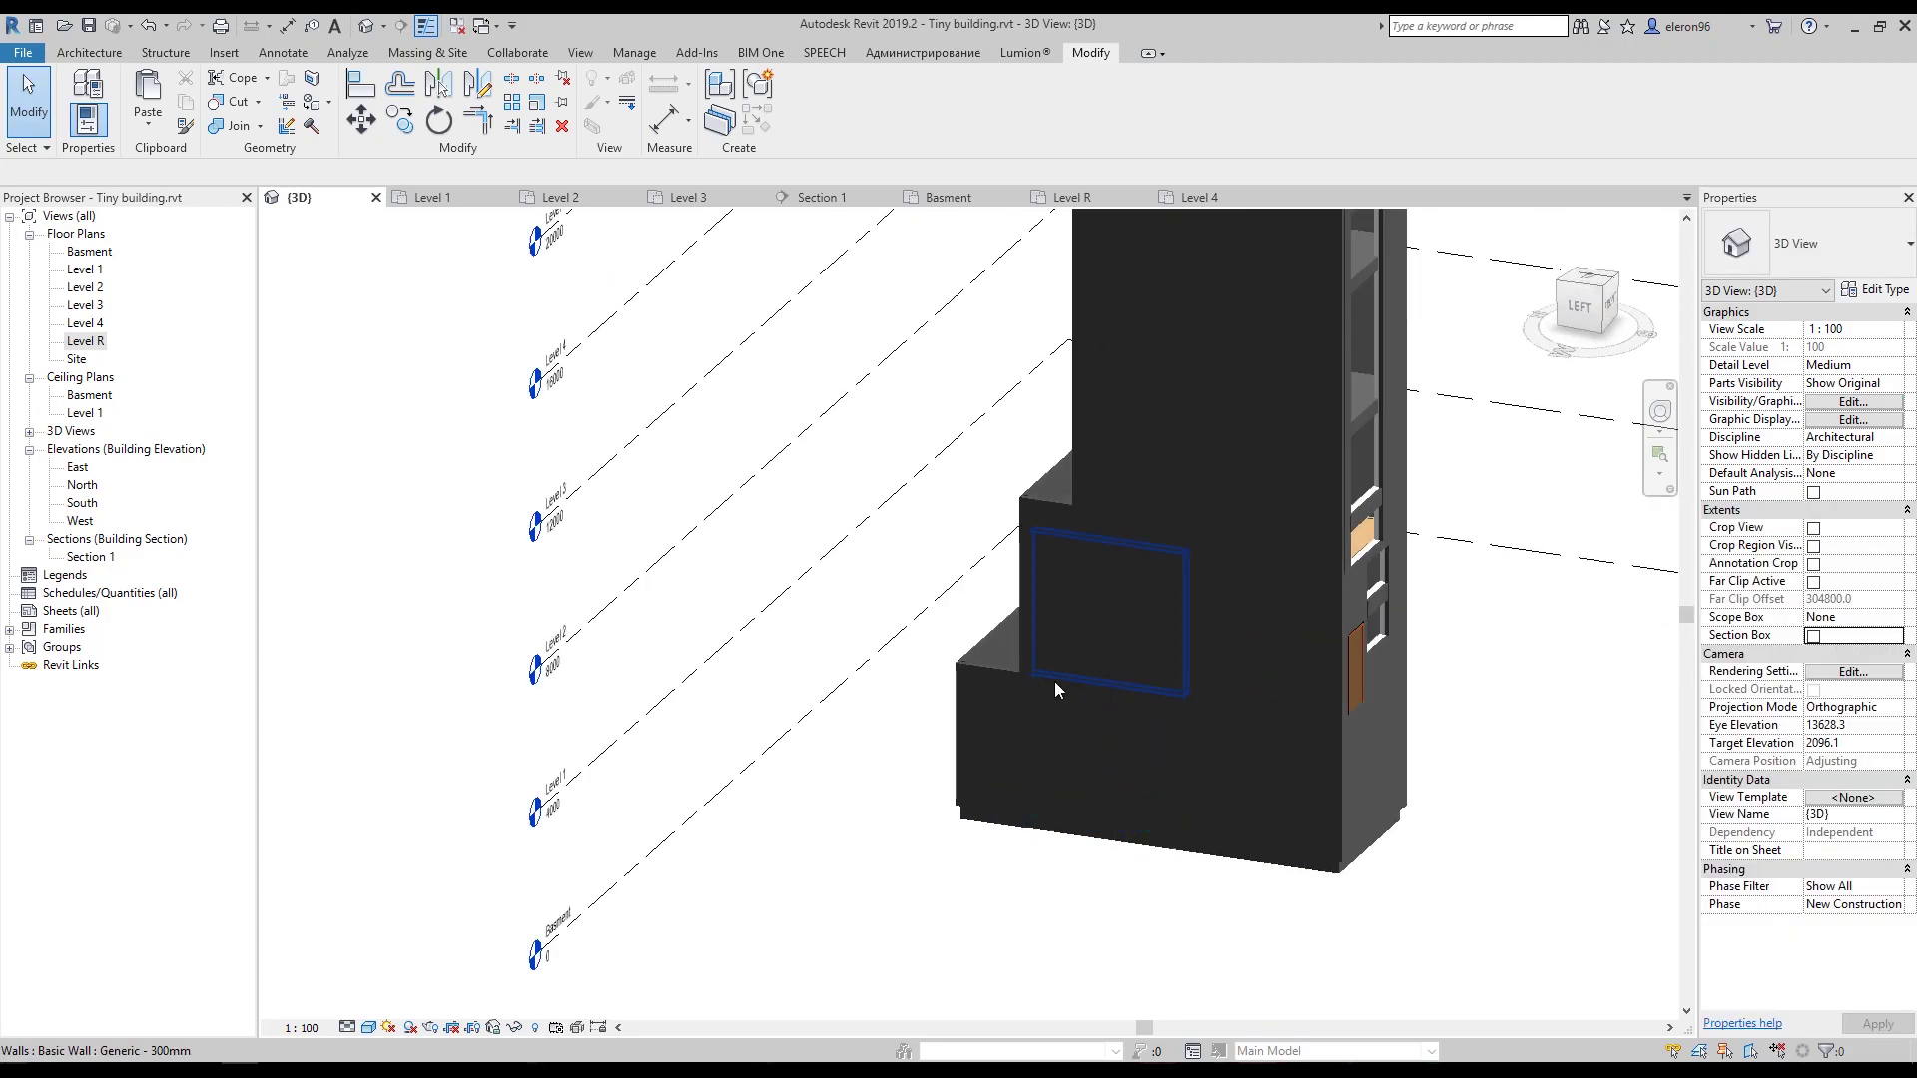
pyautogui.keyDown('shift'); pyautogui.moveTo(1055, 681); pyautogui.dragTo(1279, 950, button='middle'); pyautogui.keyUp('shift')
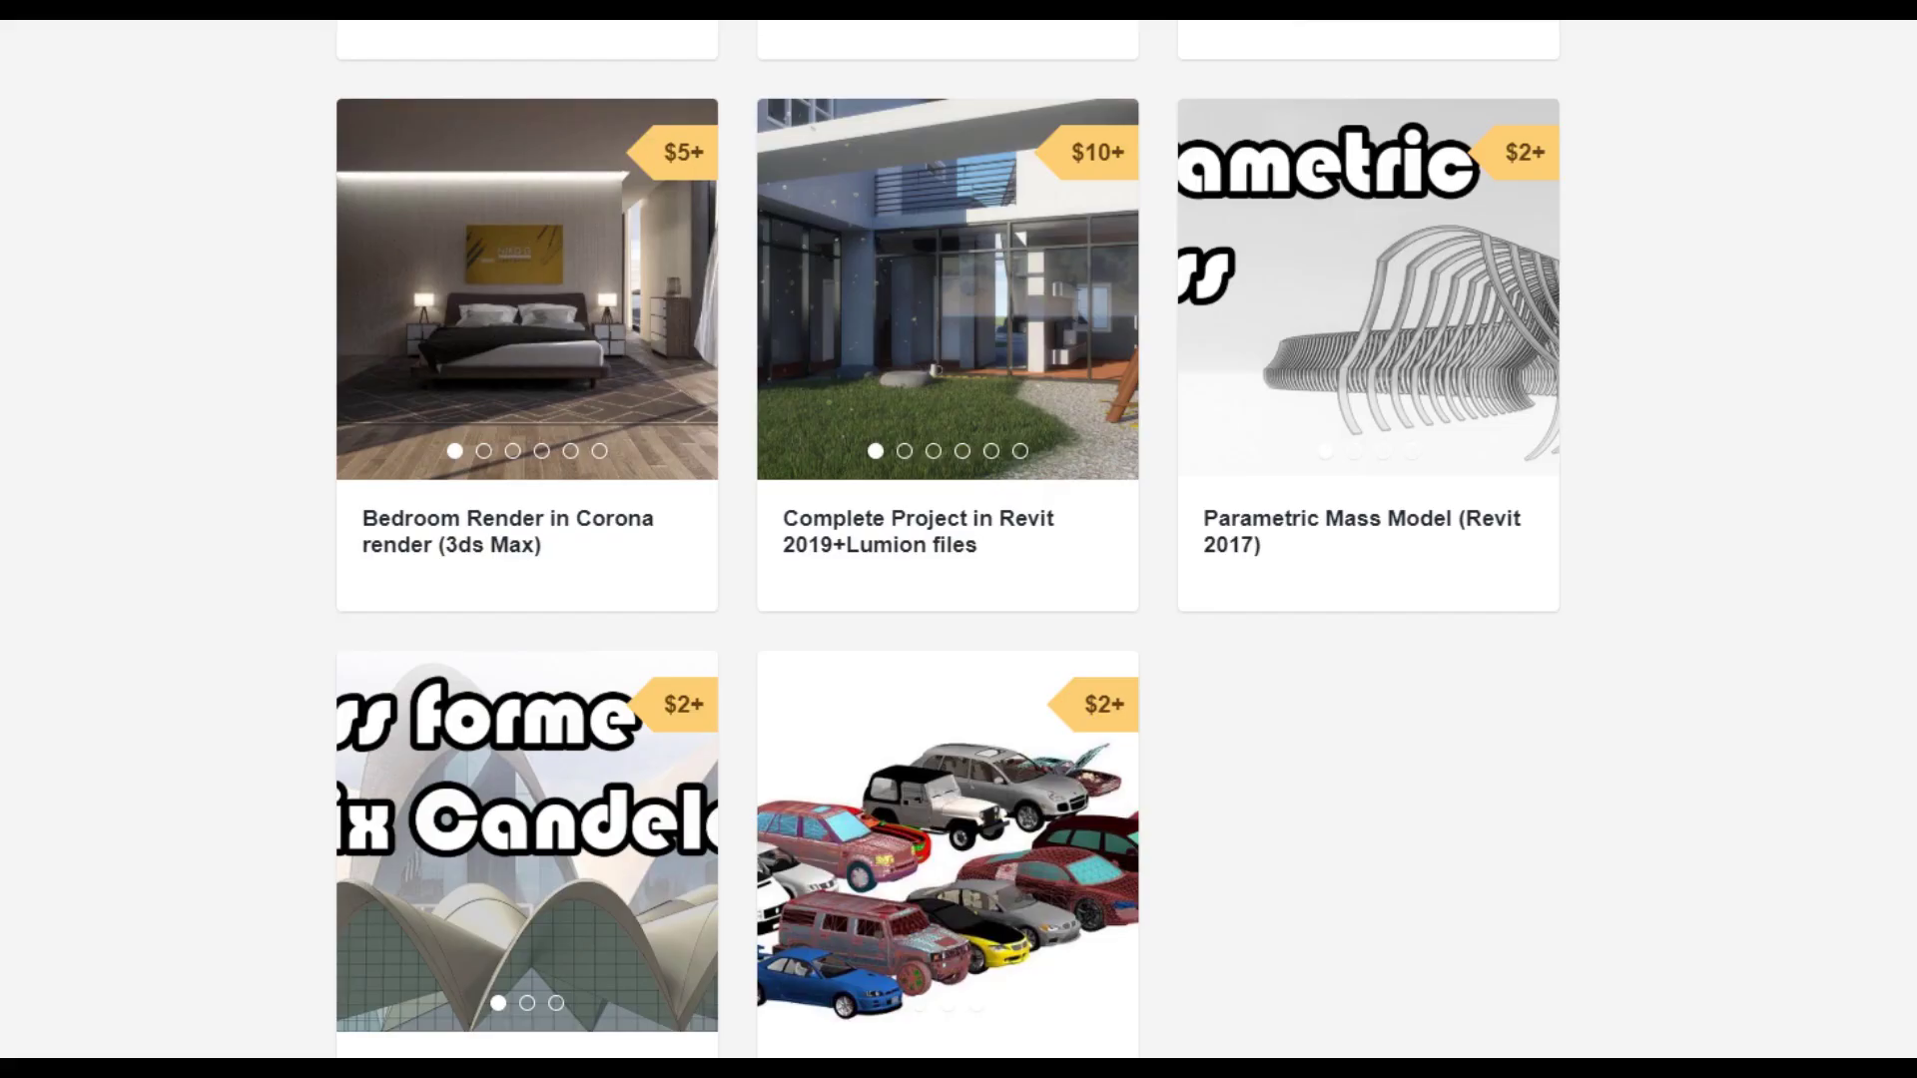
# Switch to the browser and look through the product listings on the model shop page.
pyautogui.scroll(12, 948, 539)
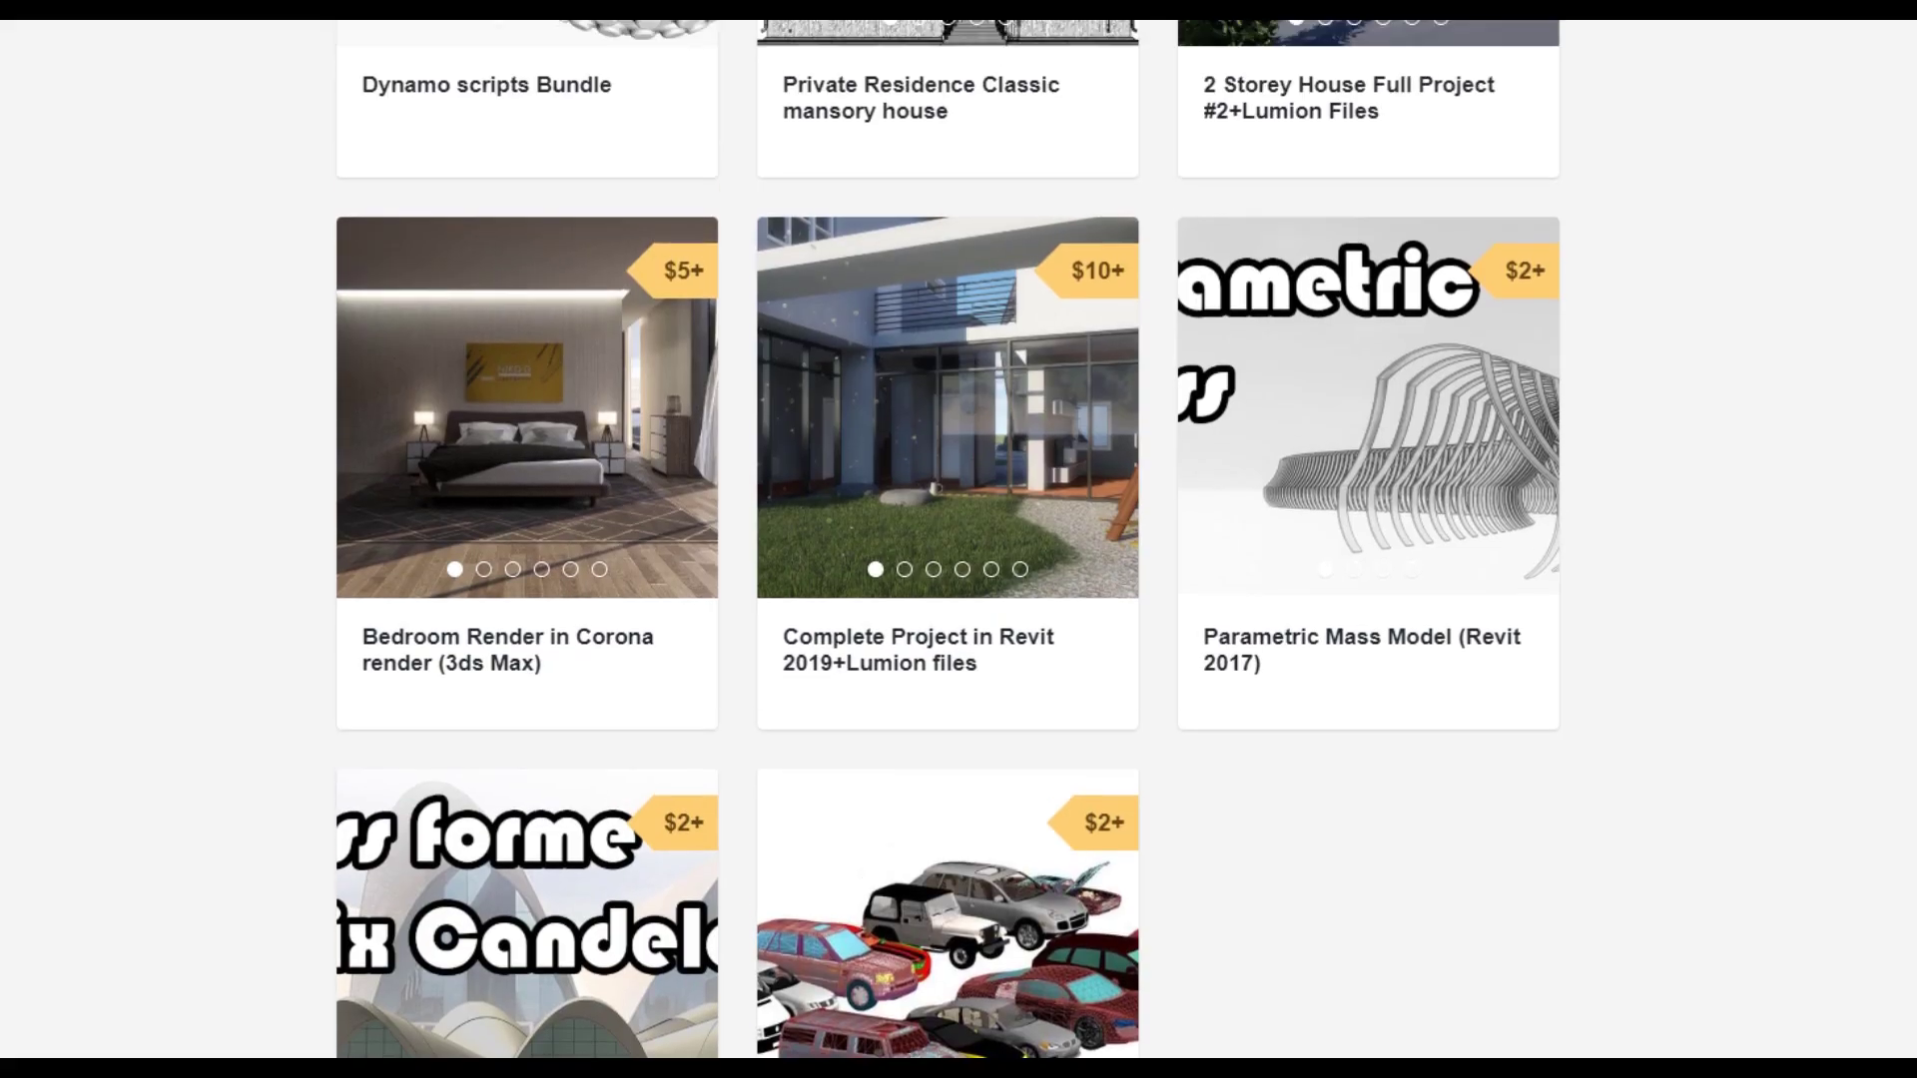
pyautogui.scroll(-3, 1138, 918)
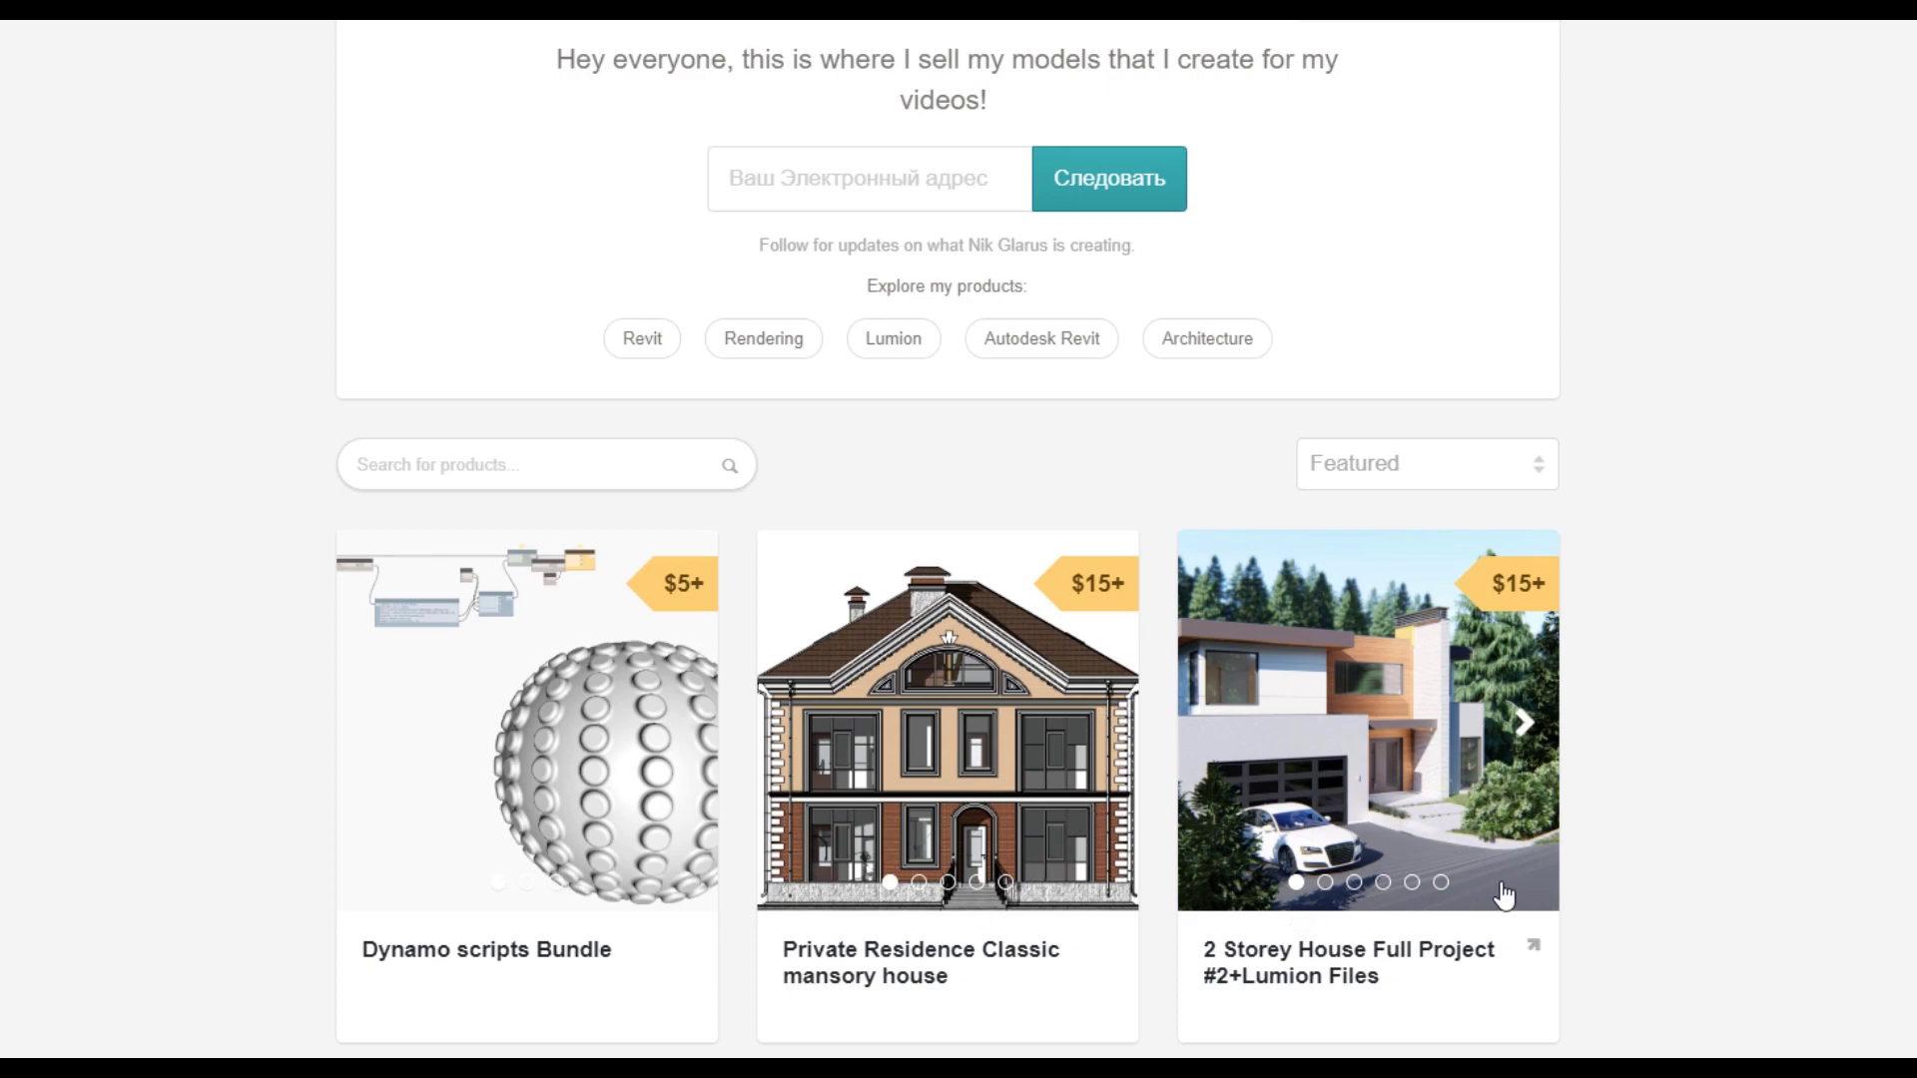
pyautogui.scroll(-3, 943, 816)
pyautogui.scroll(-3, 957, 759)
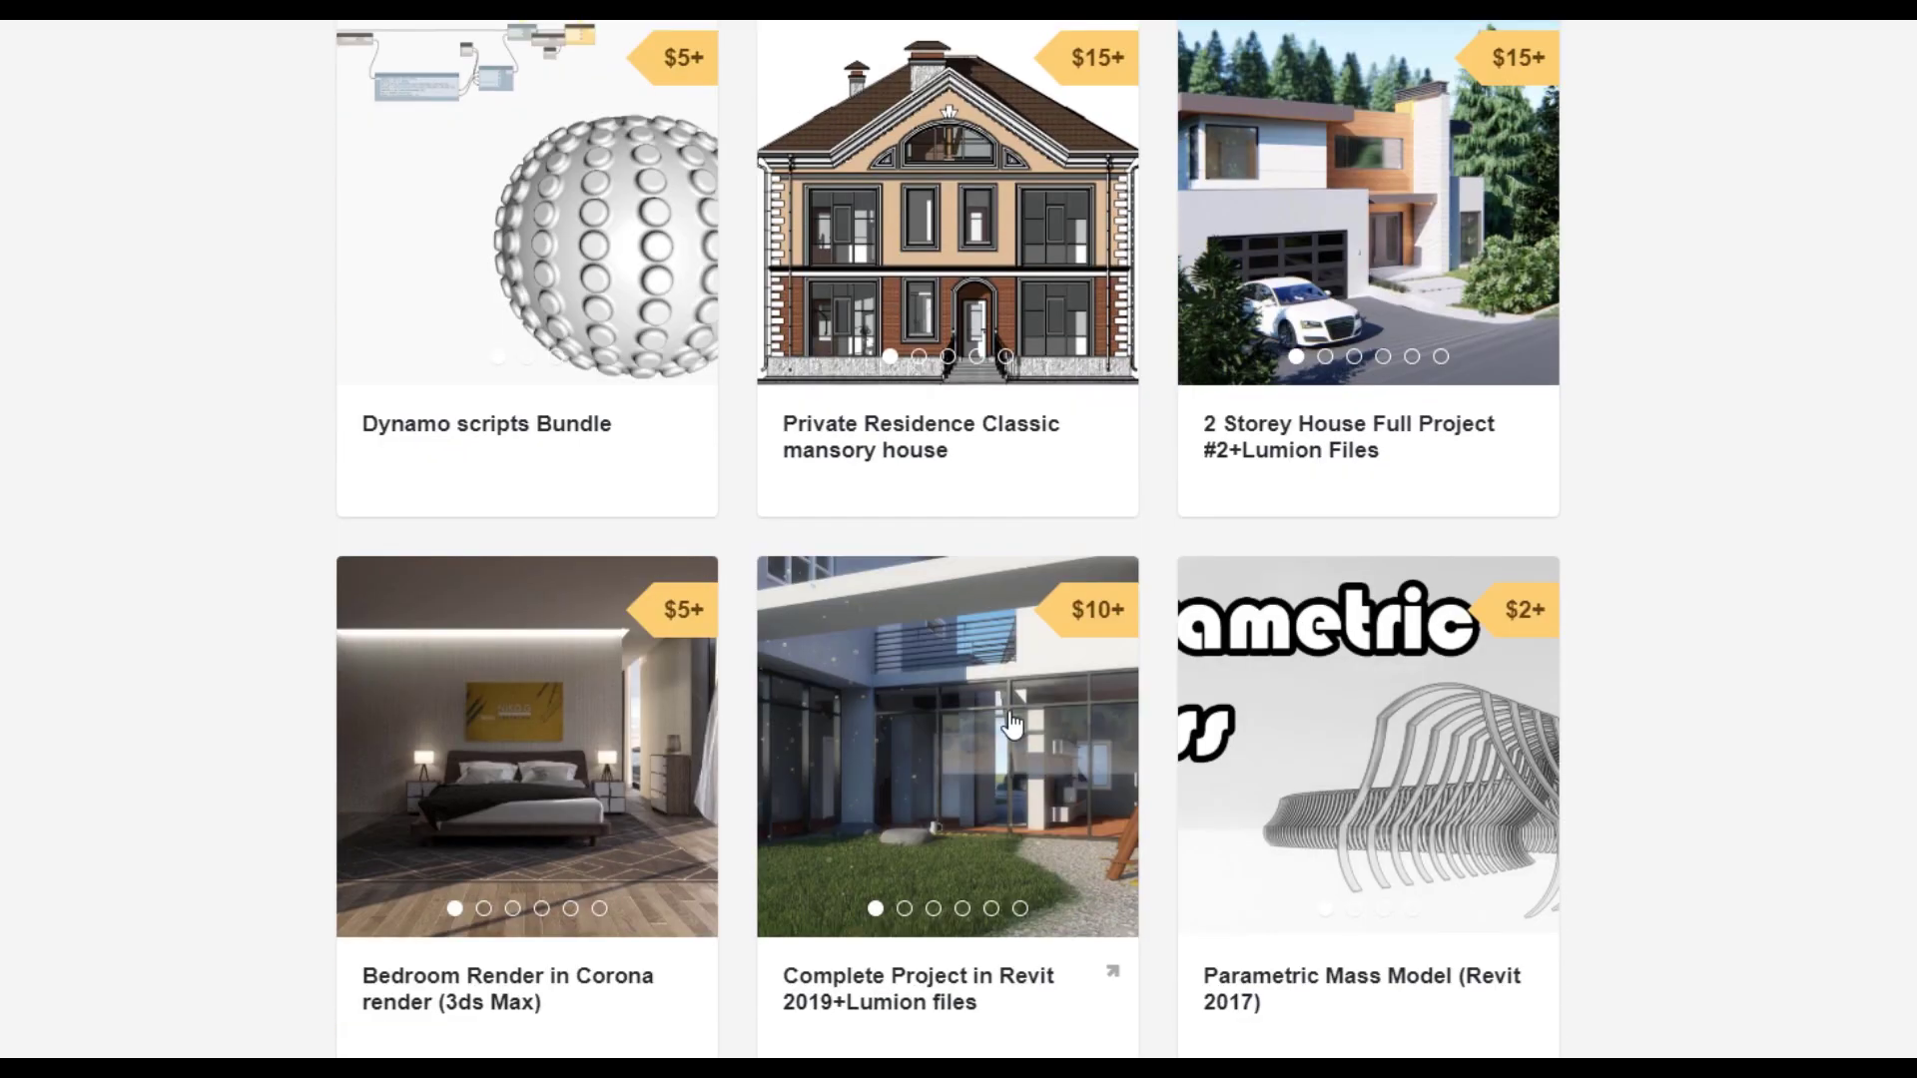
pyautogui.scroll(3, 1398, 679)
pyautogui.scroll(6, 1708, 721)
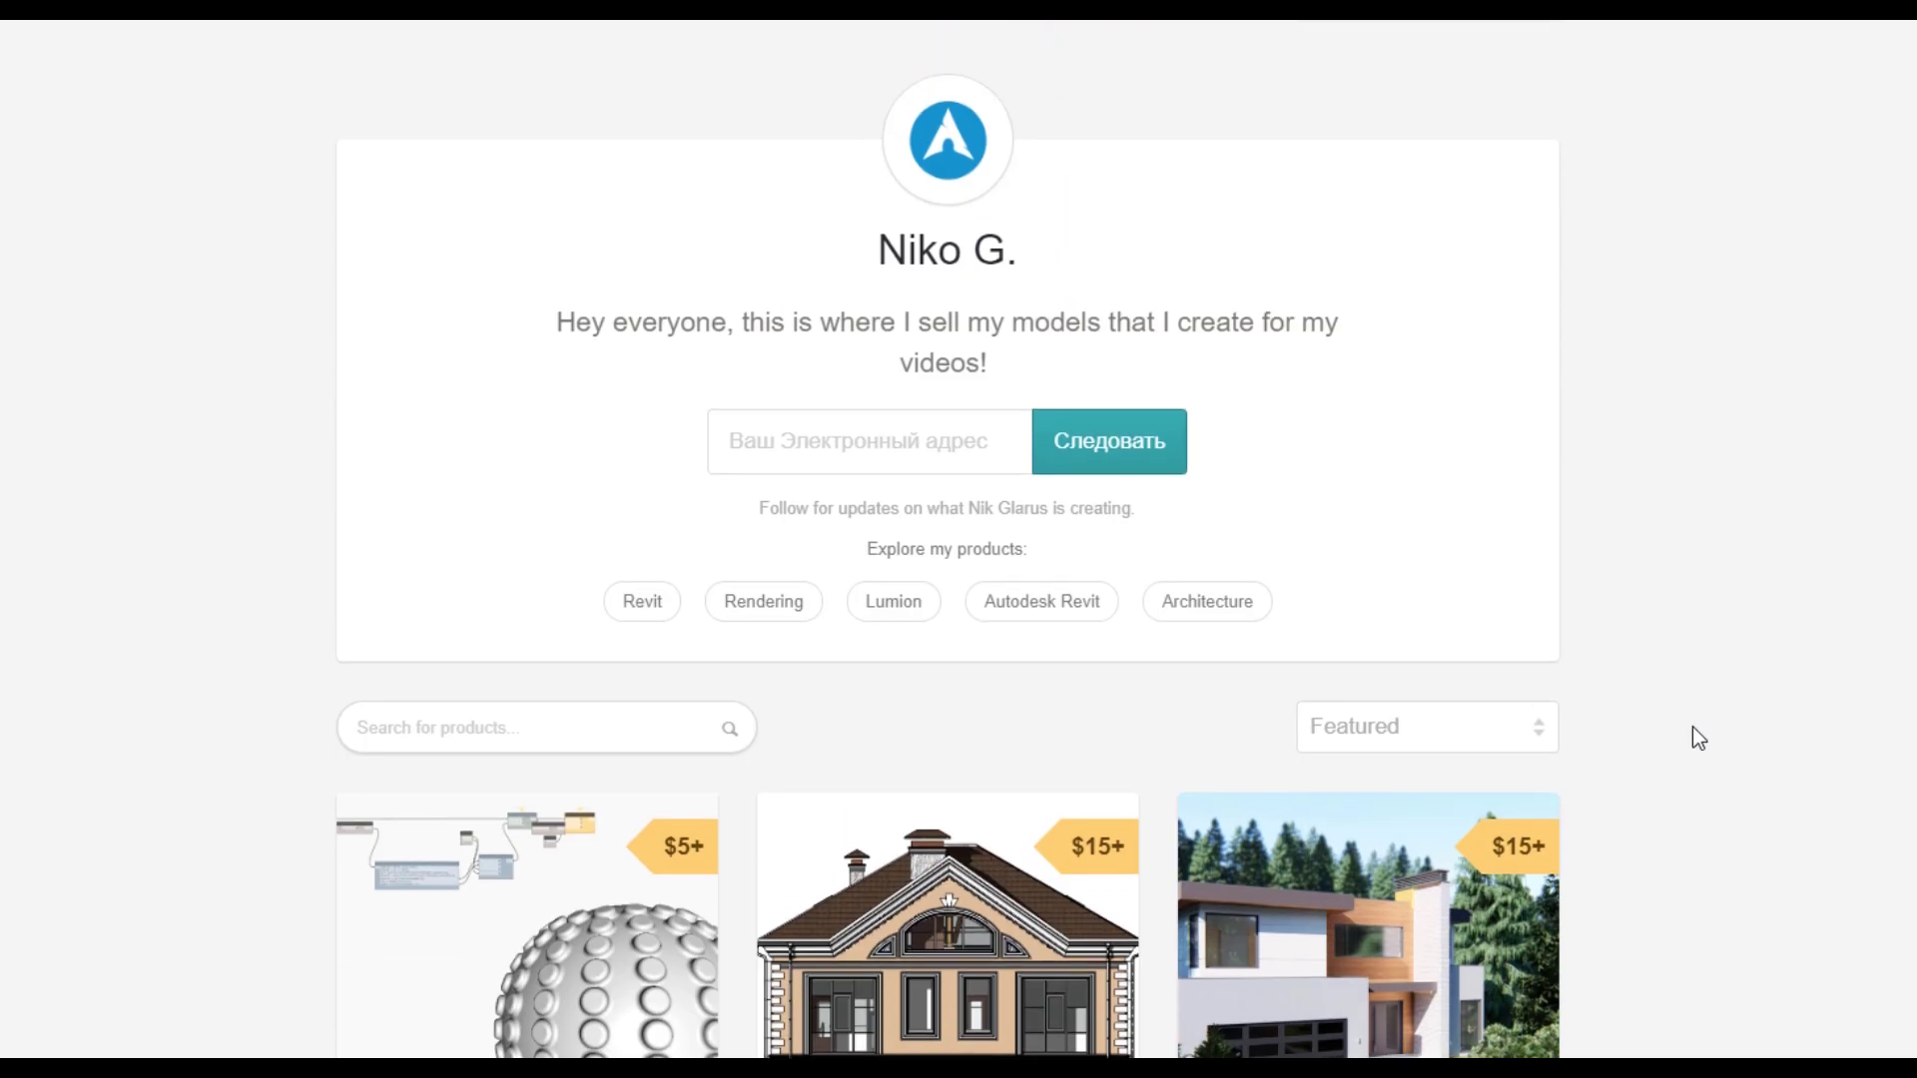
pyautogui.scroll(-6, 1696, 725)
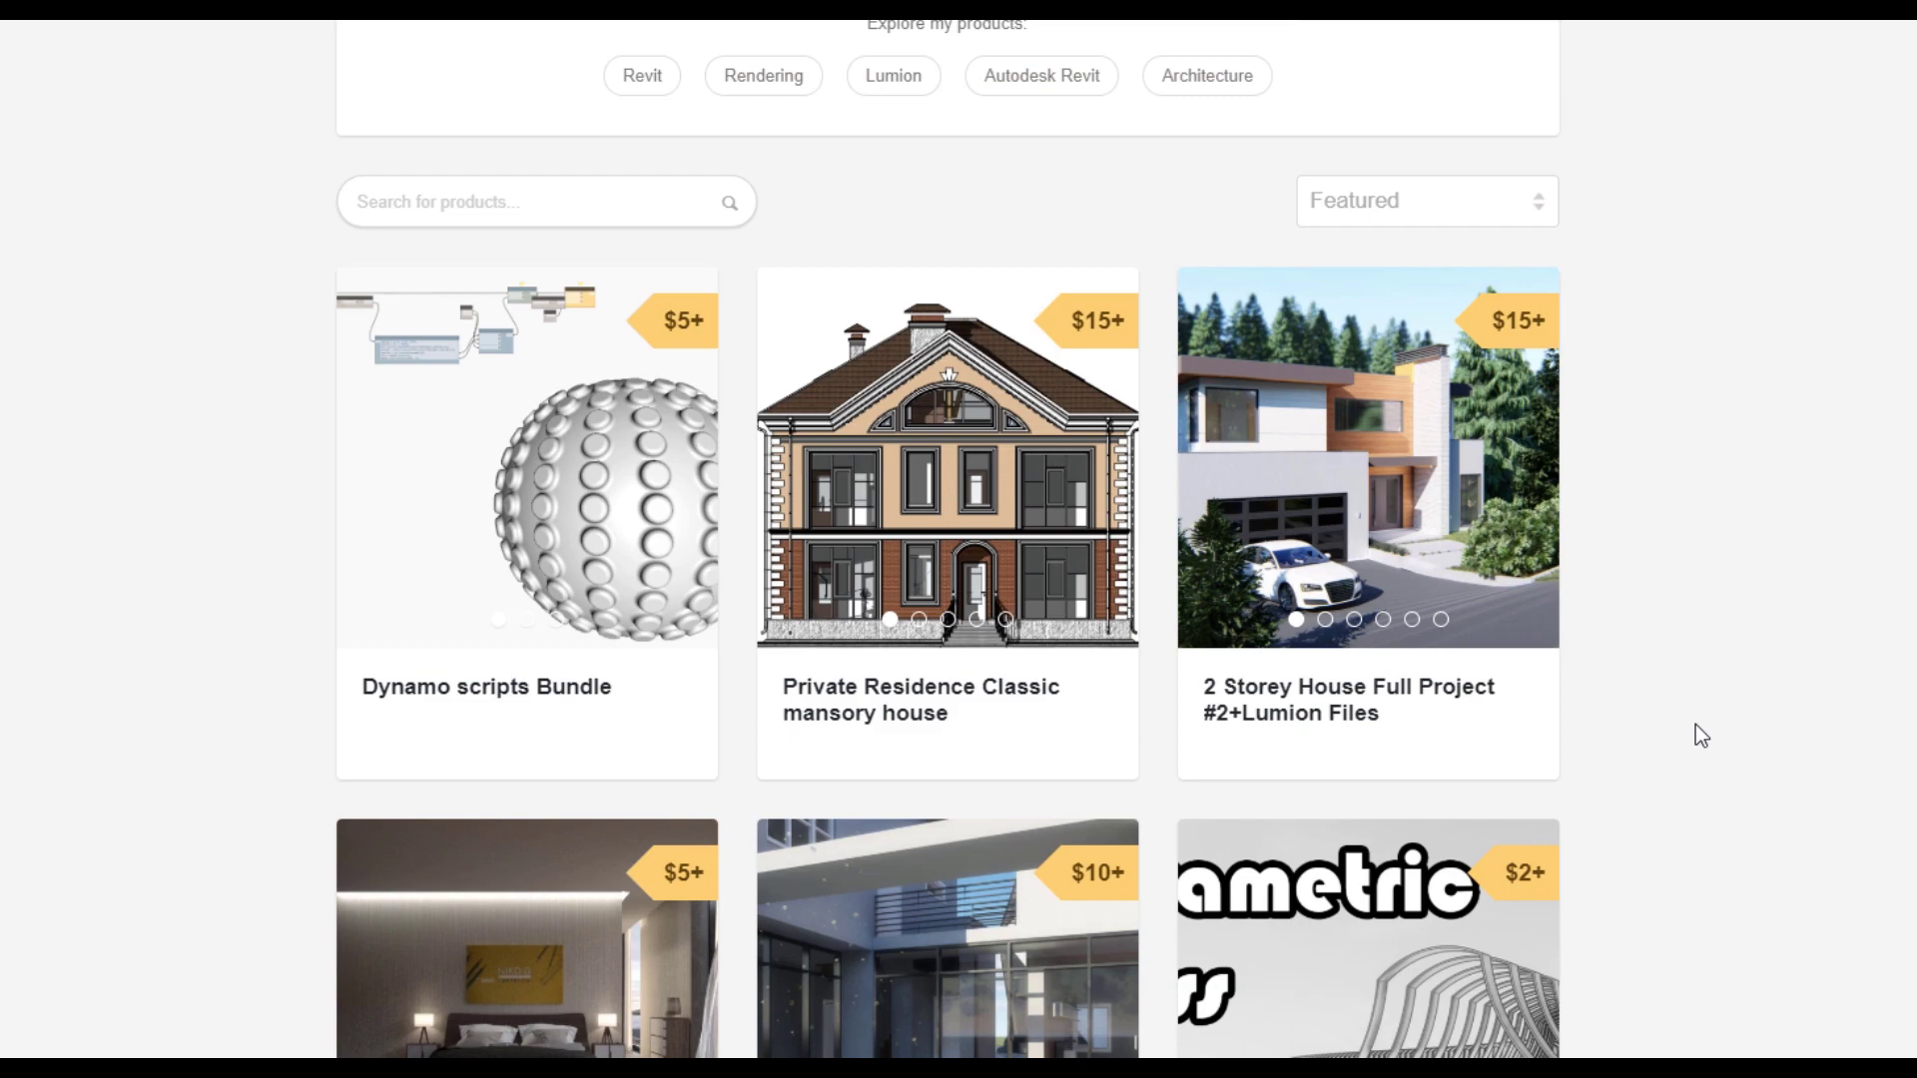
pyautogui.scroll(-3, 1693, 725)
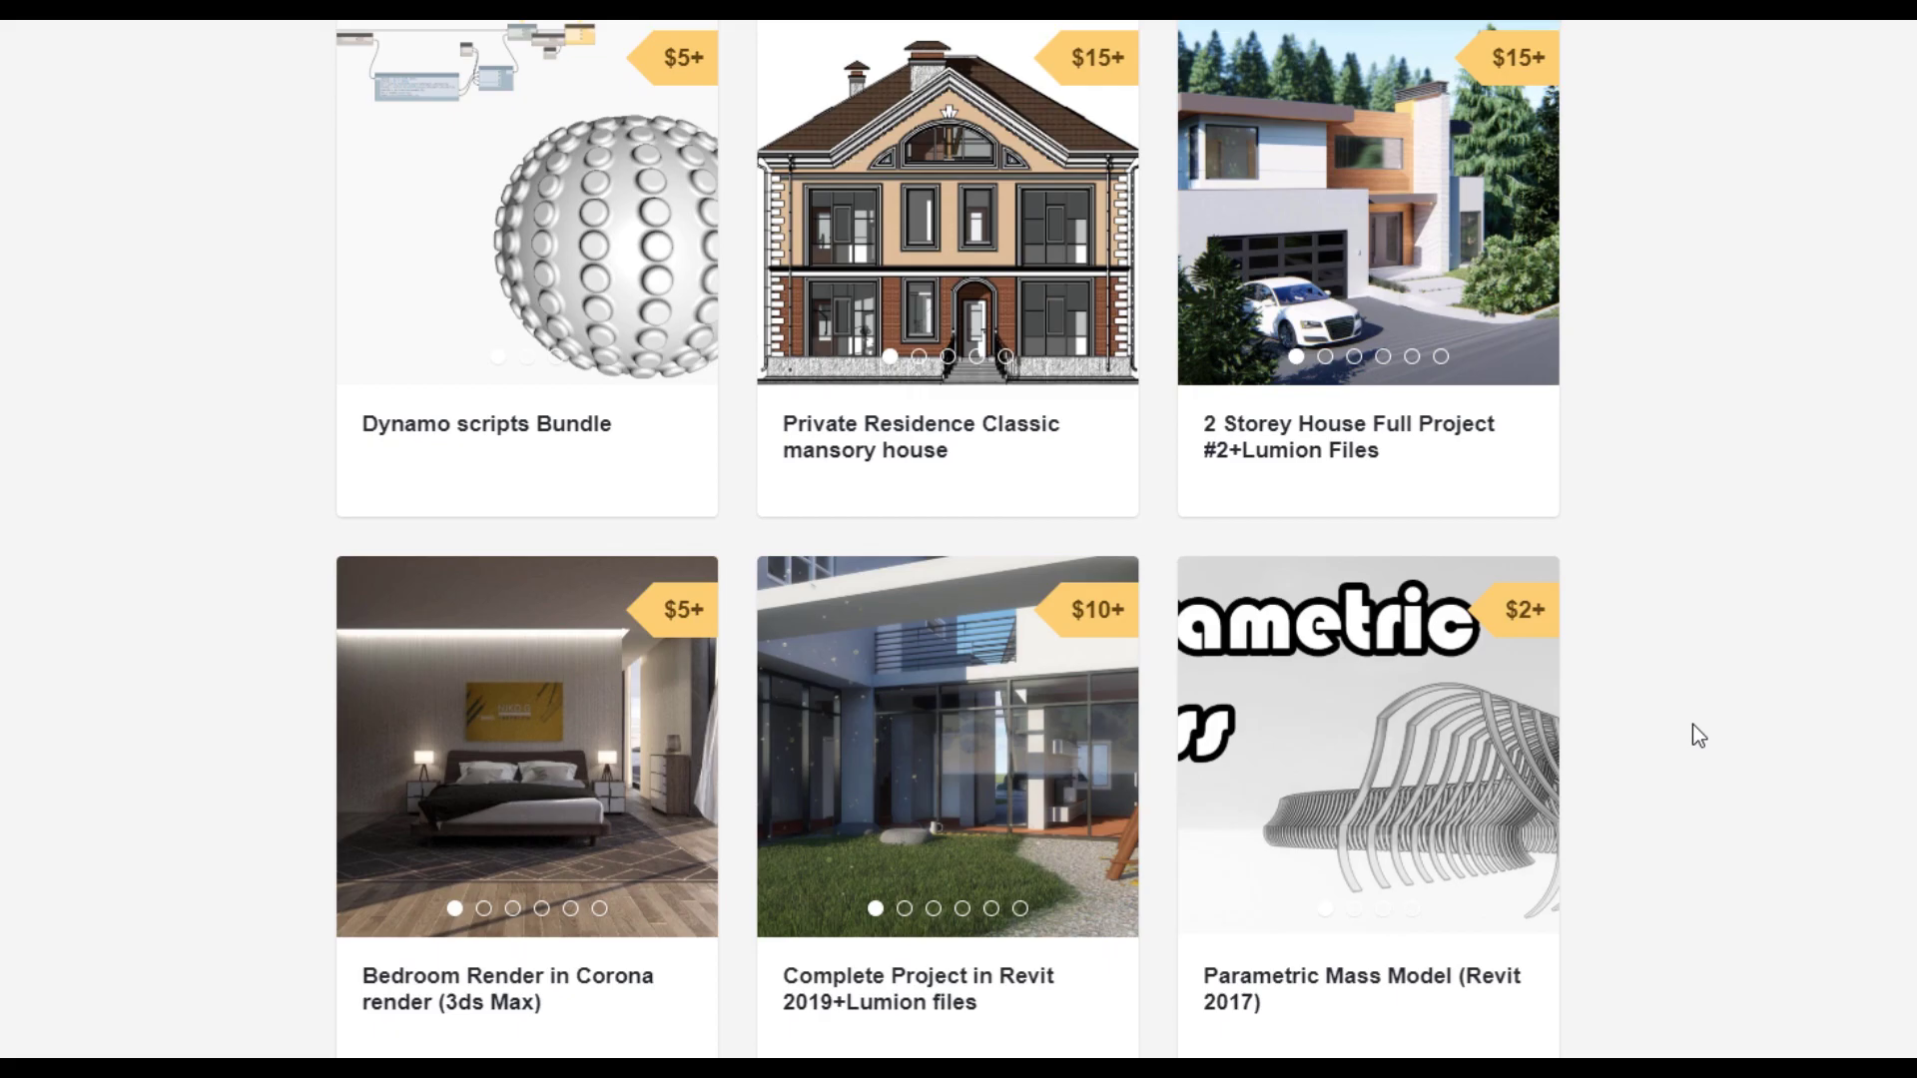